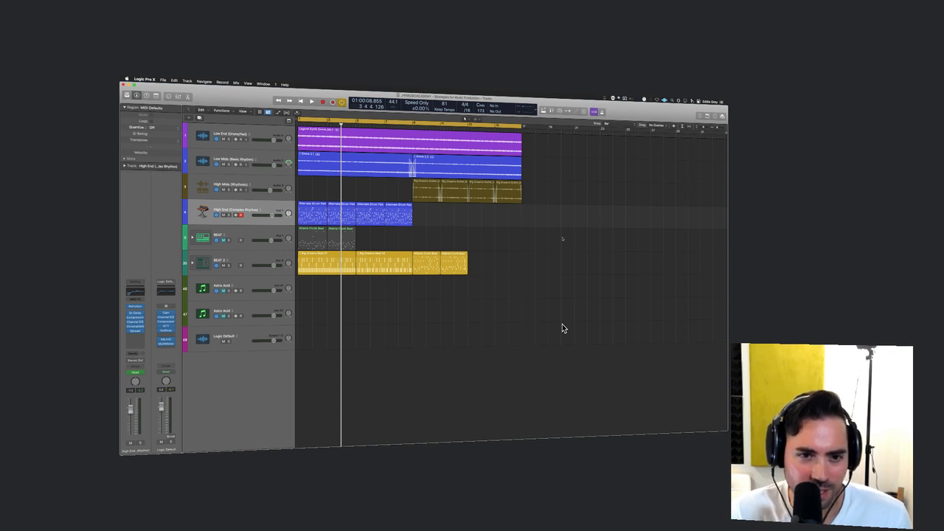
- Mute the BEAT 2 track and enlarge the track lanes
left_click(222, 265)
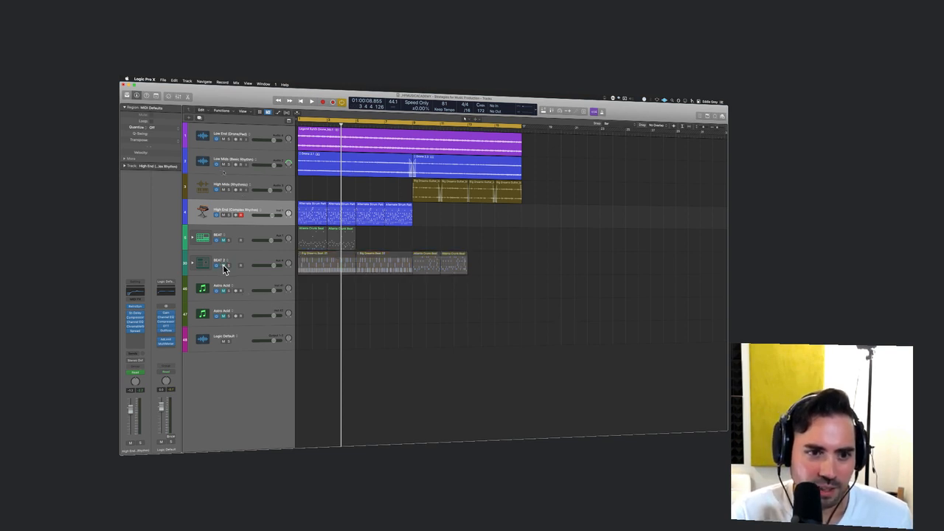
scroll(311, 309, "up", 5)
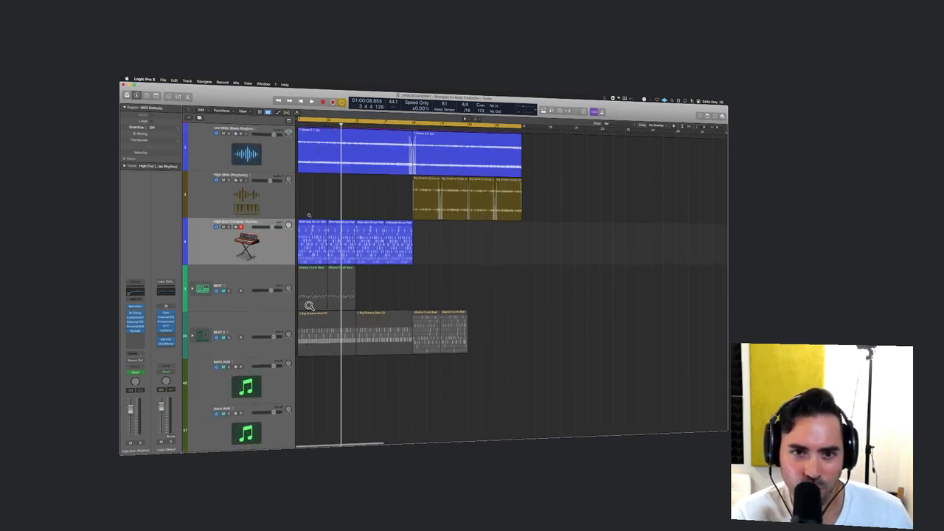
scroll(311, 309, "up", 3)
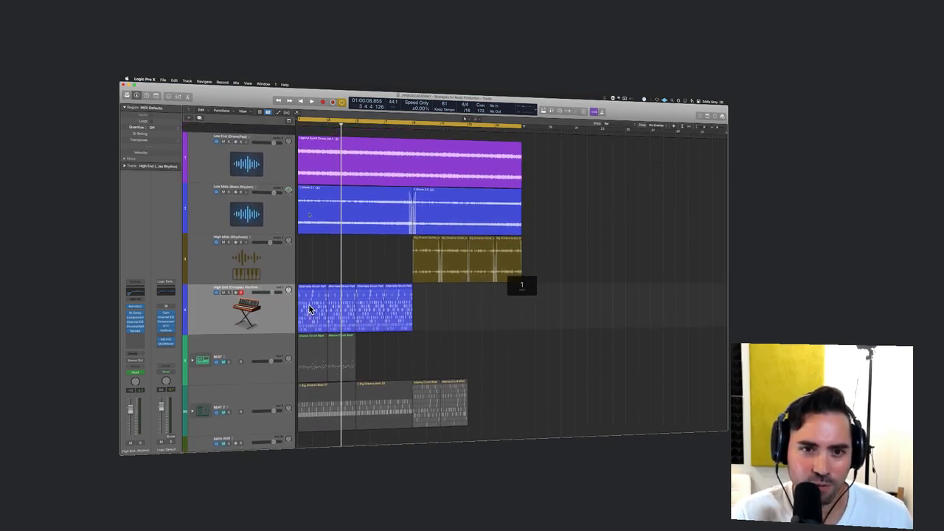
- Audition the Low End (Drone/Pad) track in solo from the start of the project, and clear its solo
left_click(249, 162)
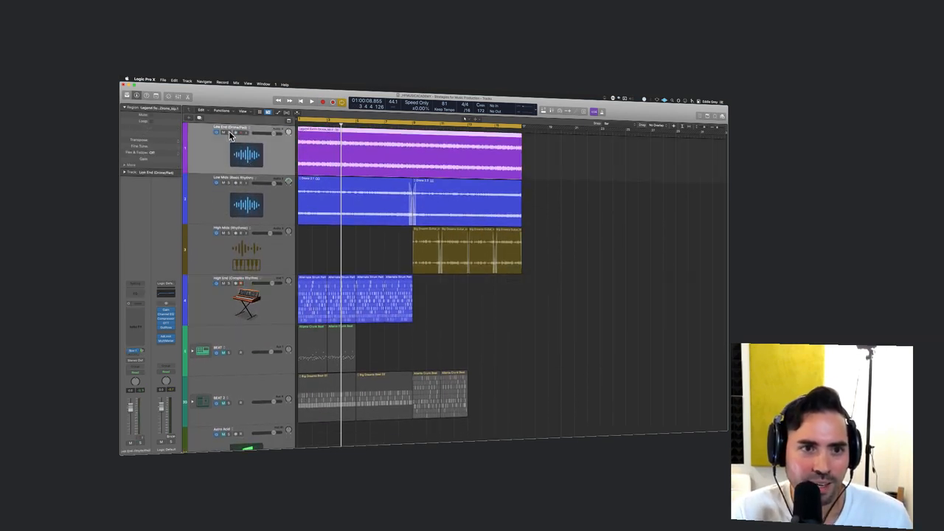
left_click(230, 133)
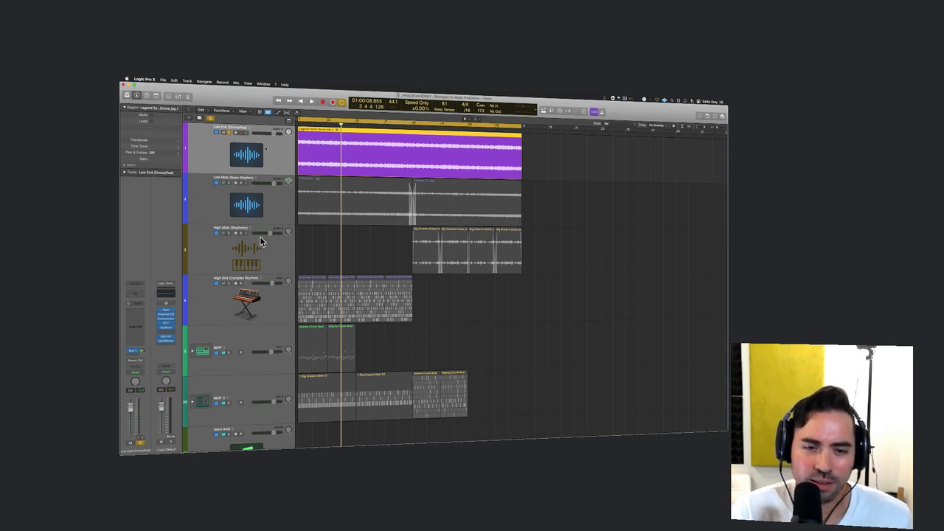
left_click(329, 251)
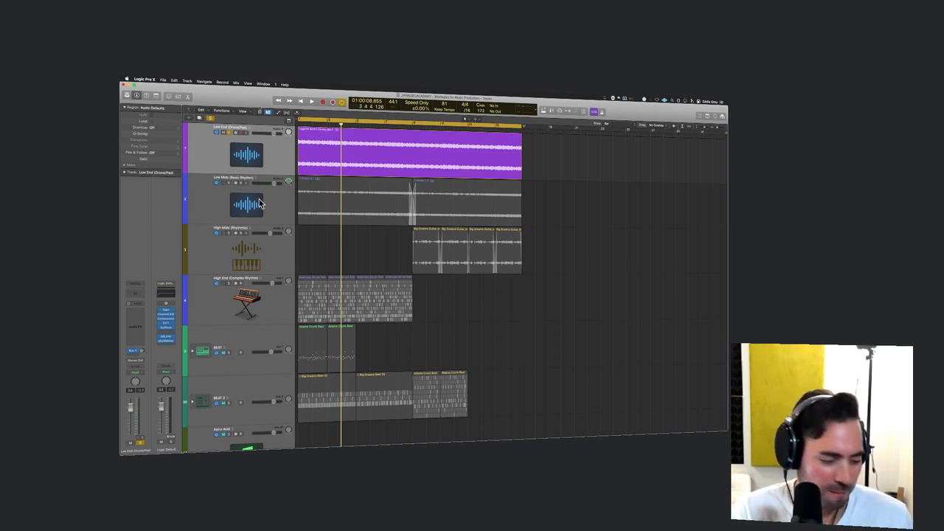
key("Return")
key("space")
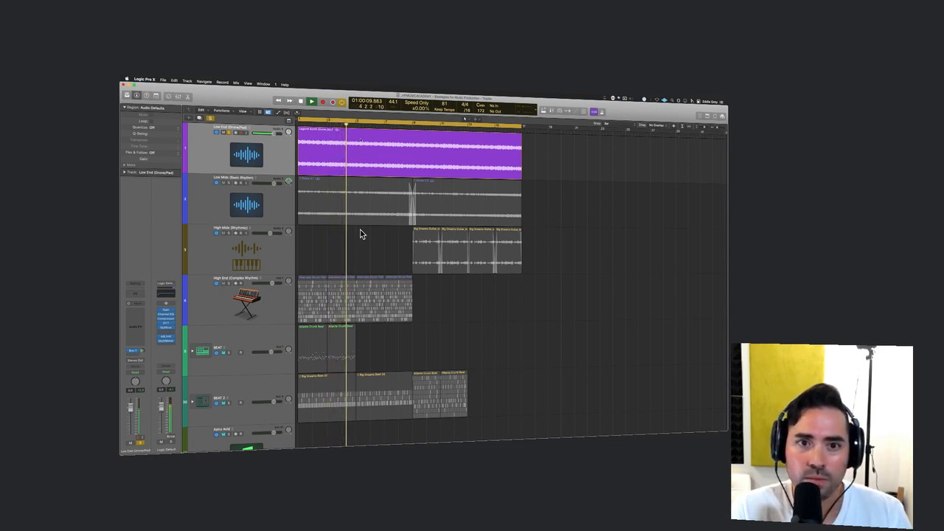
key("space")
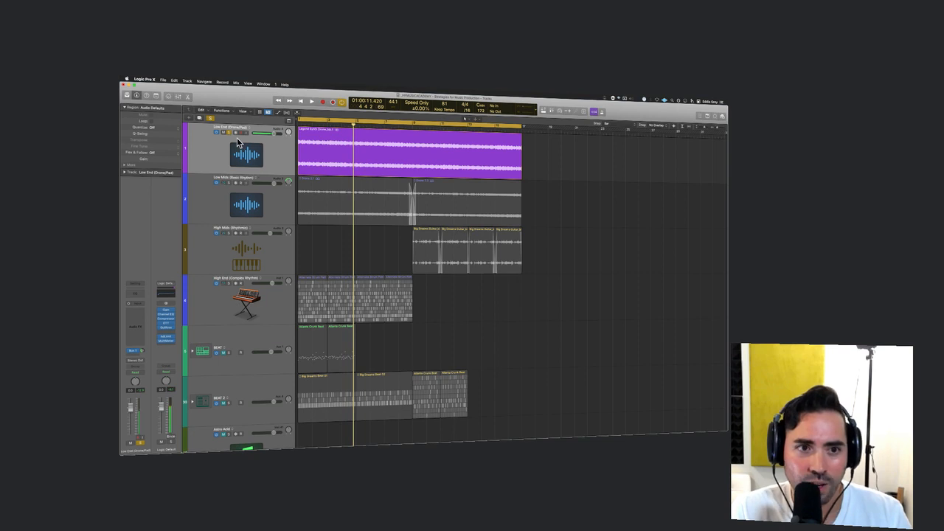
left_click(228, 133)
left_click(229, 134)
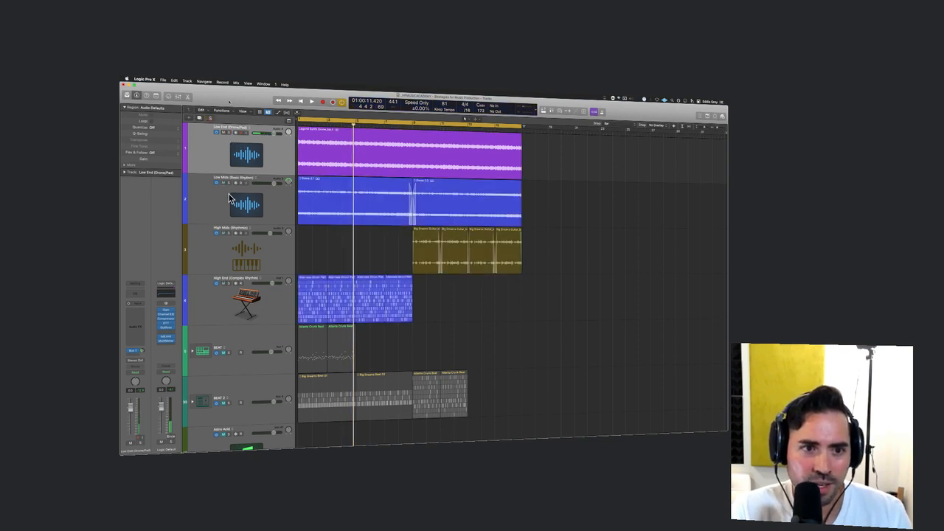
- Solo the Low Mids (Basic Rhythm) track and play it from the start of the project
left_click(228, 183)
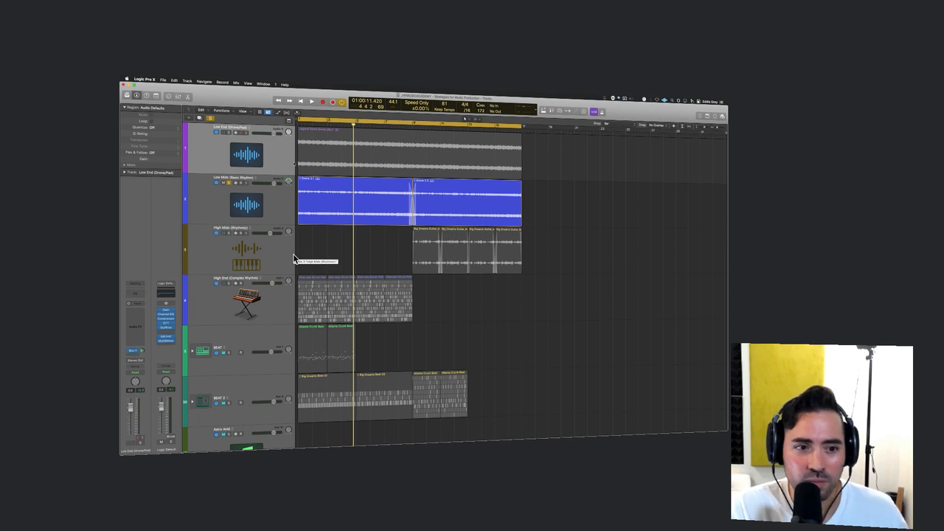
left_click(283, 223)
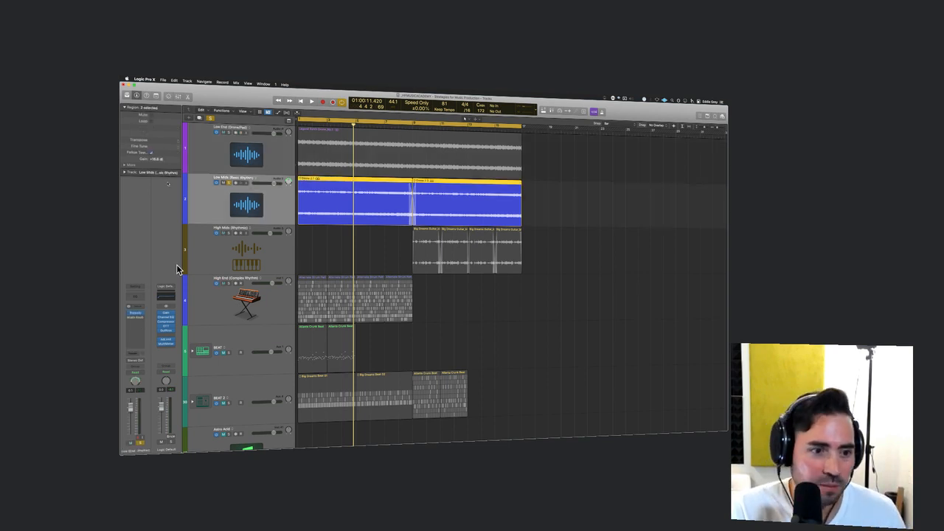
key("Return")
key("space")
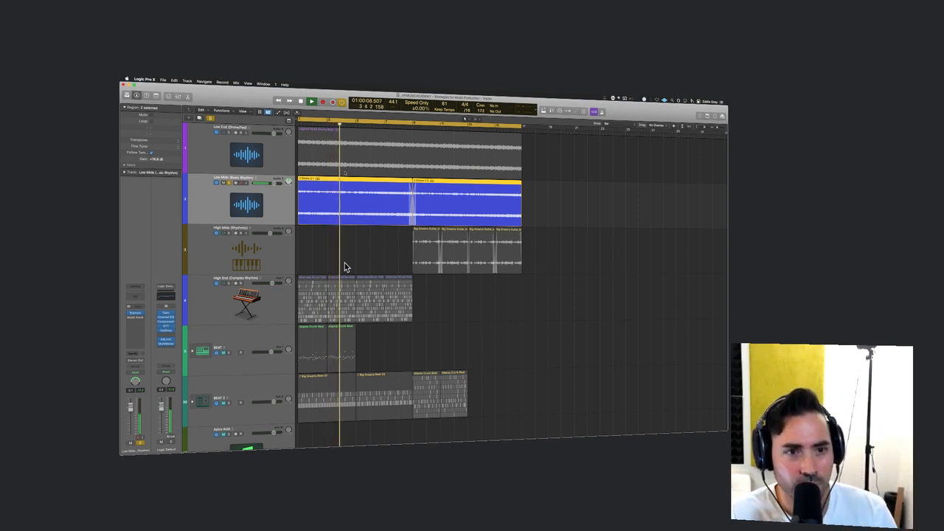
key("space")
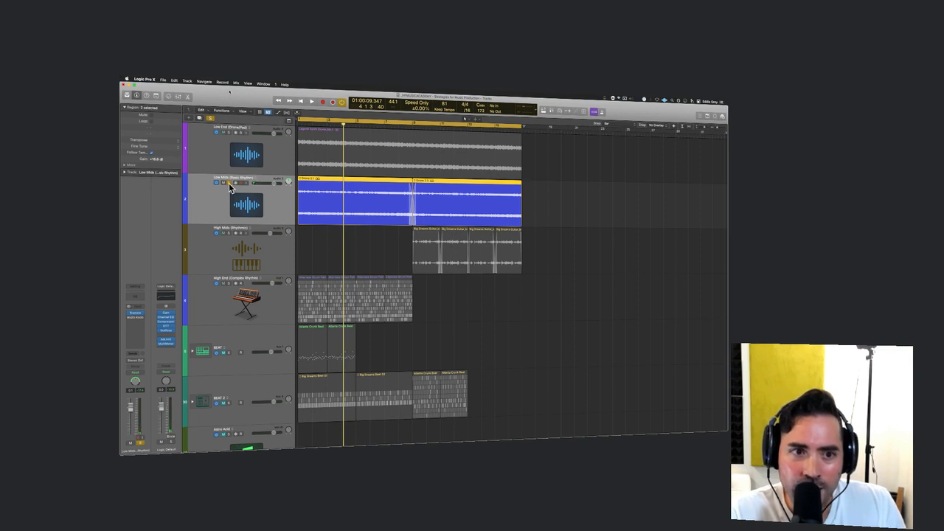
- Audition the Low End and Low Mids tracks soloed together from the project start, and clear both solos
left_click(229, 133)
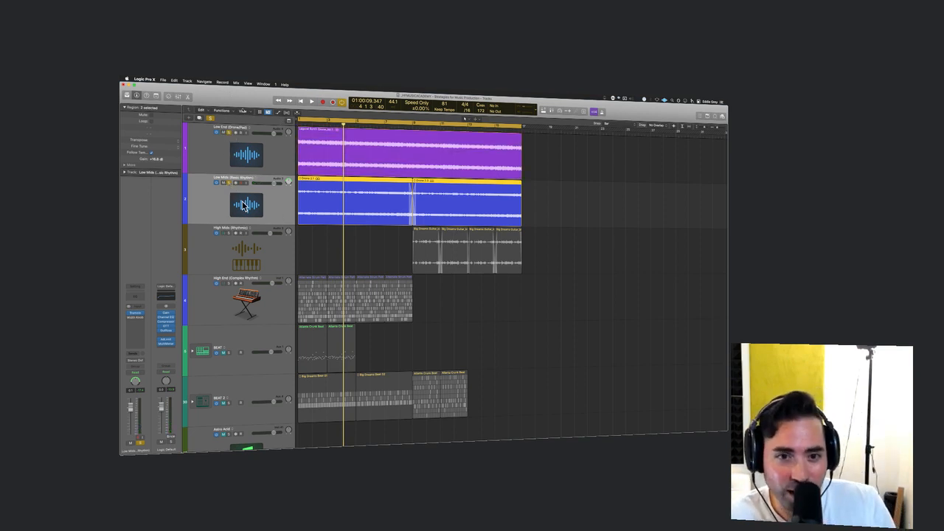
key("Return")
key("space")
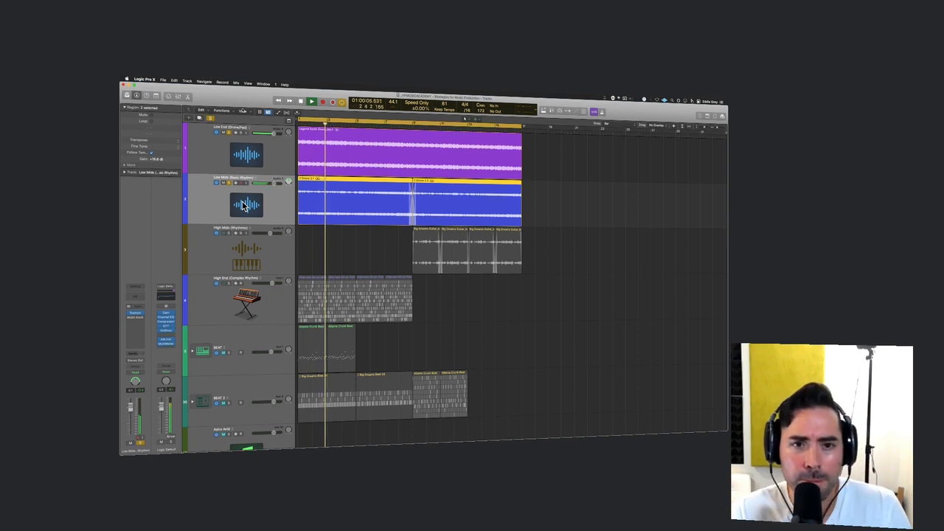
left_click(222, 132)
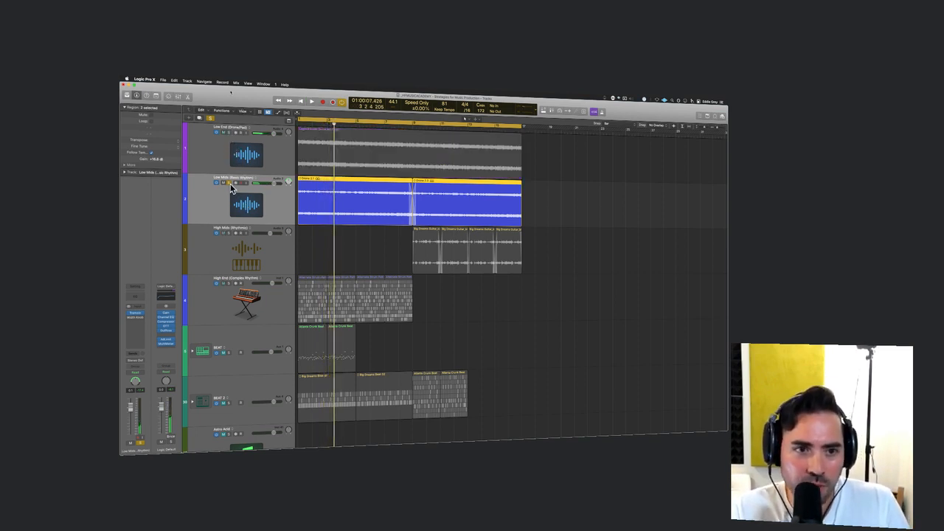
left_click(230, 184)
left_click(229, 158)
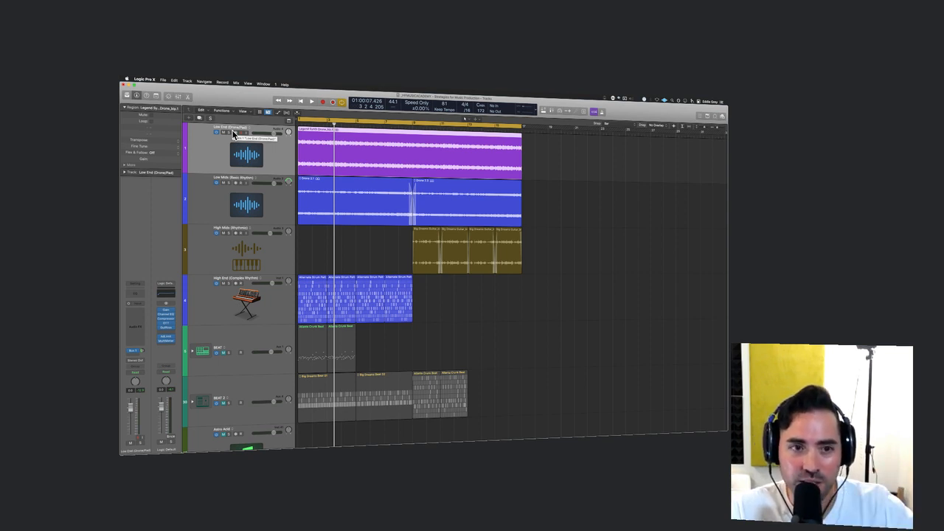
- Open the Tremolo plug-in on the Low Mids track and move its window clear of the first regions
left_click(233, 194)
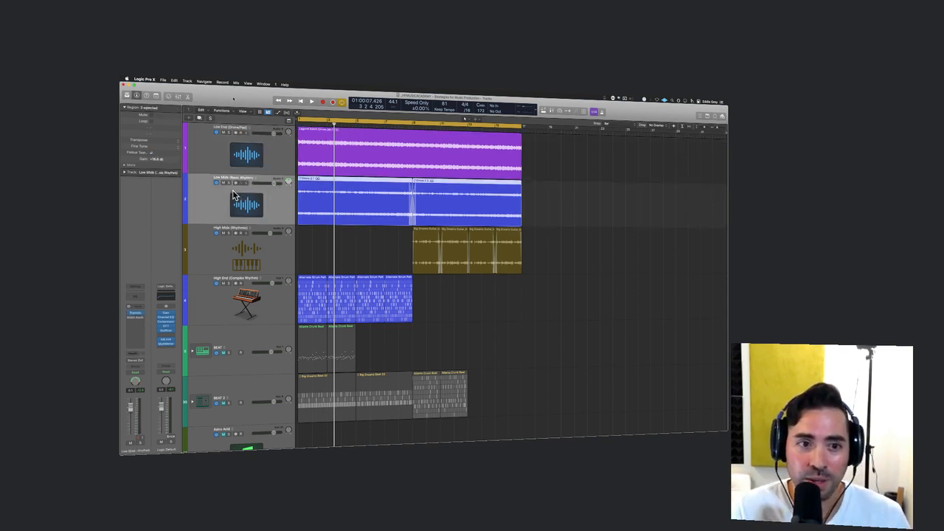
left_click(135, 317)
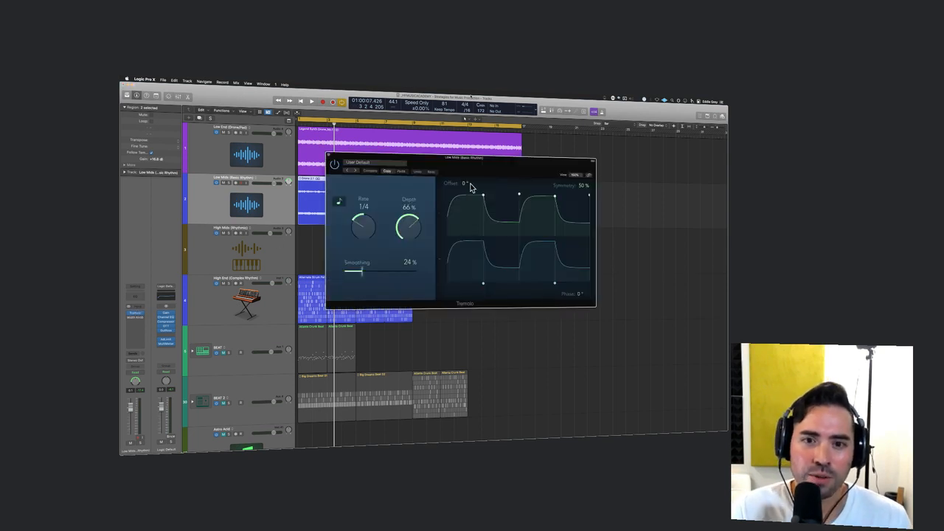
left_click_drag(337, 171, 452, 202)
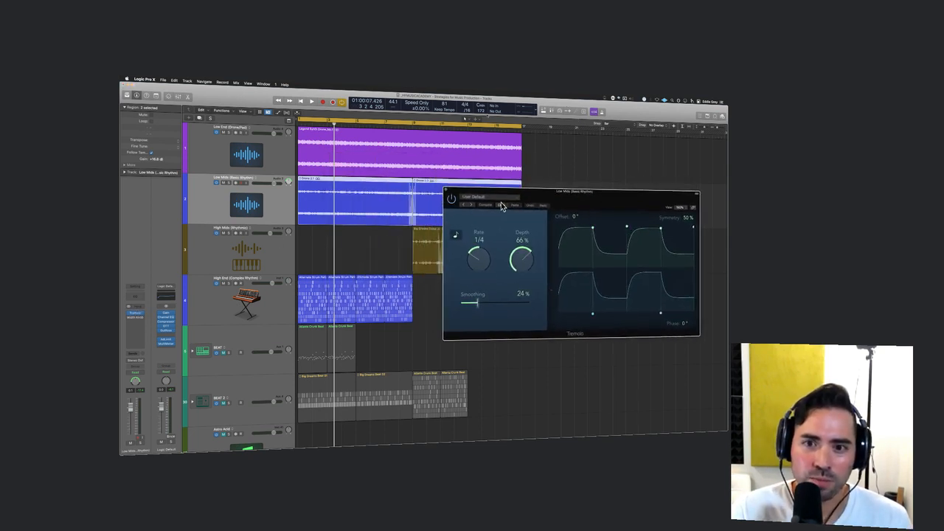
- Solo the Low End and Low Mids tracks and compare their playback with the Tremolo bypassed and enabled
left_click(229, 133)
left_click(229, 182)
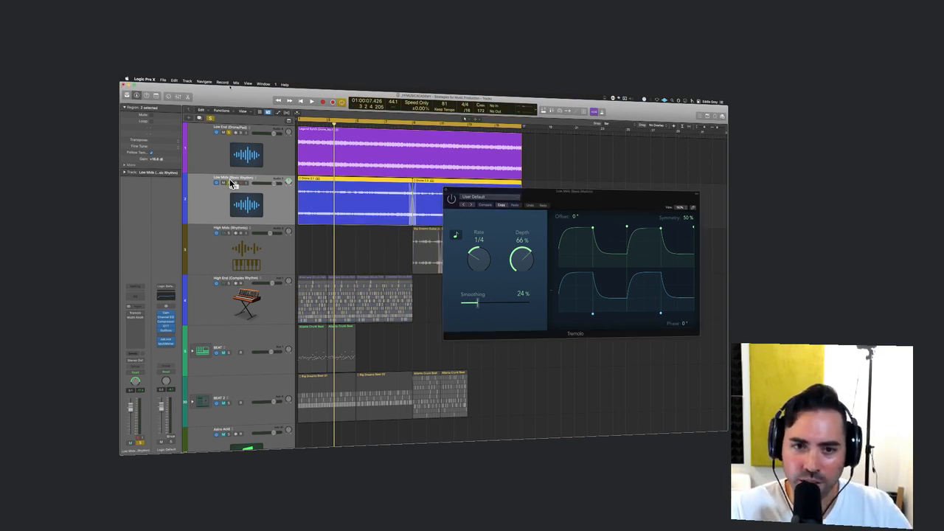
key("space")
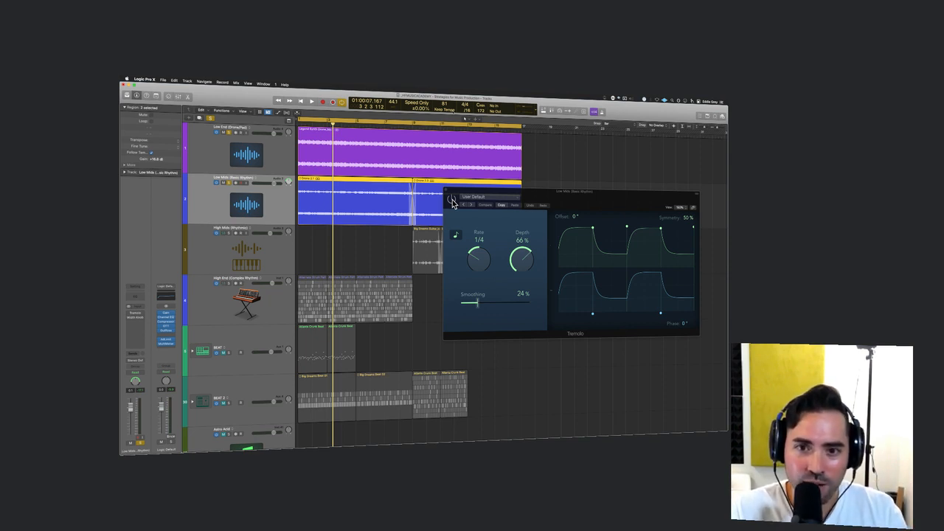
left_click(452, 204)
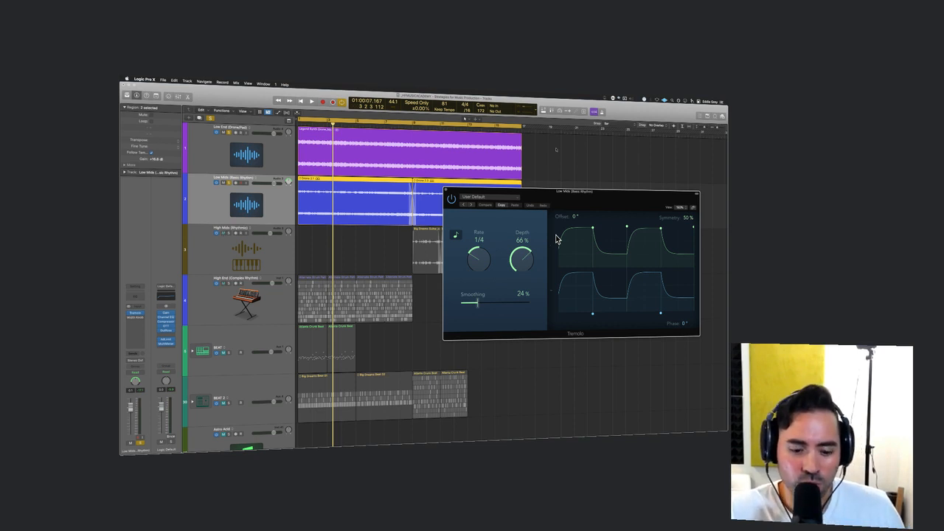
key("space")
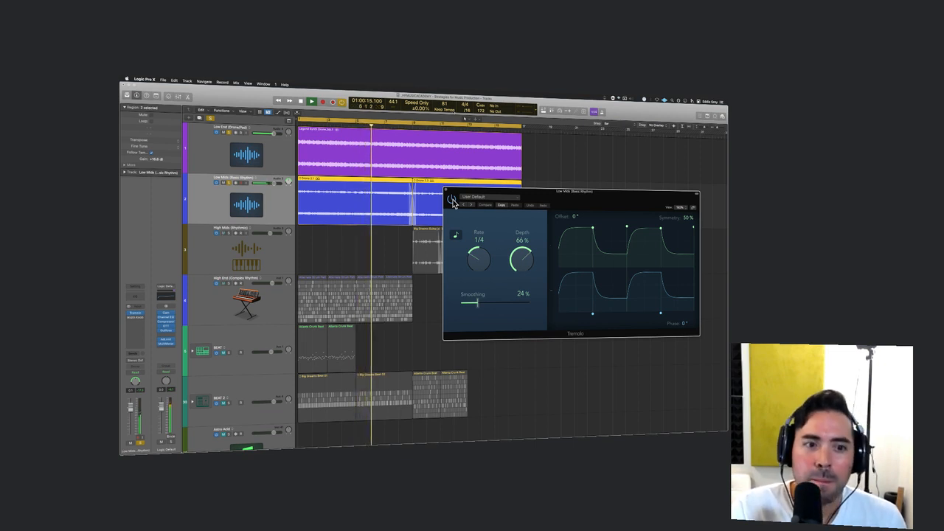
key("space")
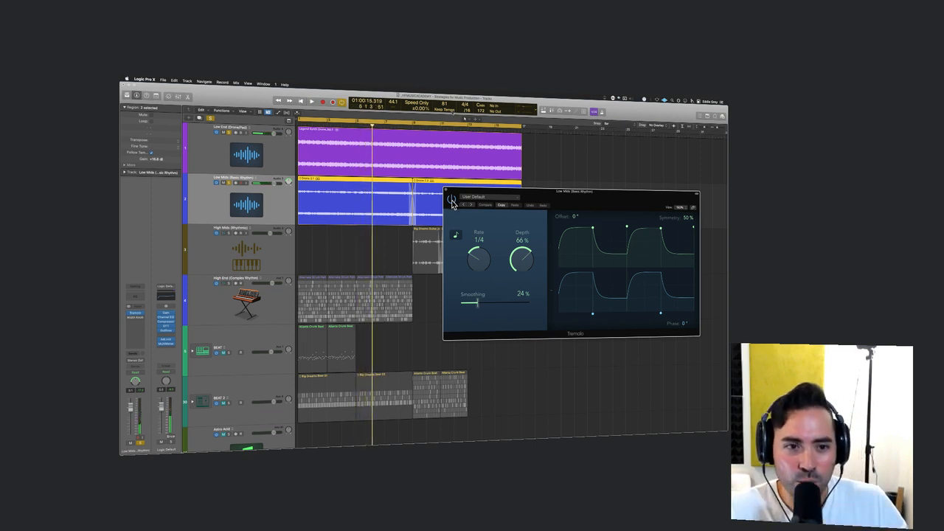
- Solo the High Mids (Rhythmic) track as well, play from where its regions begin, and close the Tremolo window
left_click(259, 252)
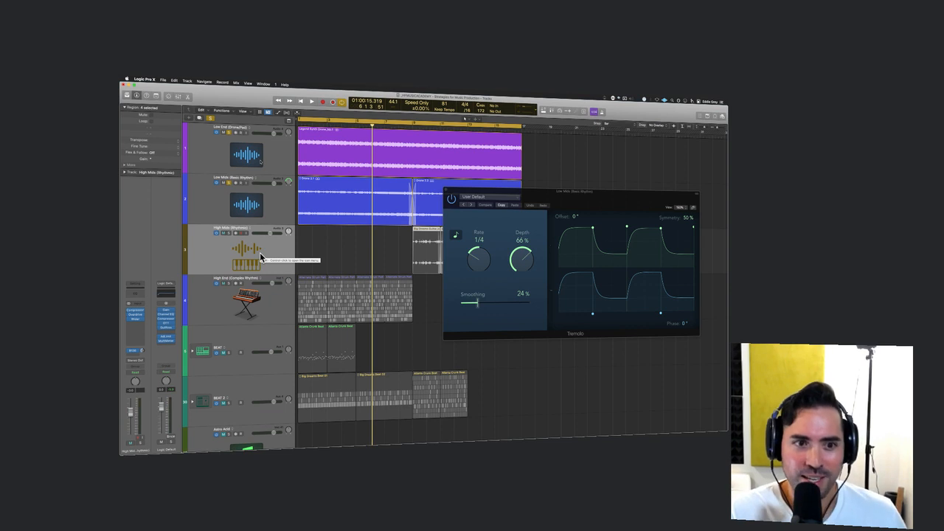
left_click(226, 233)
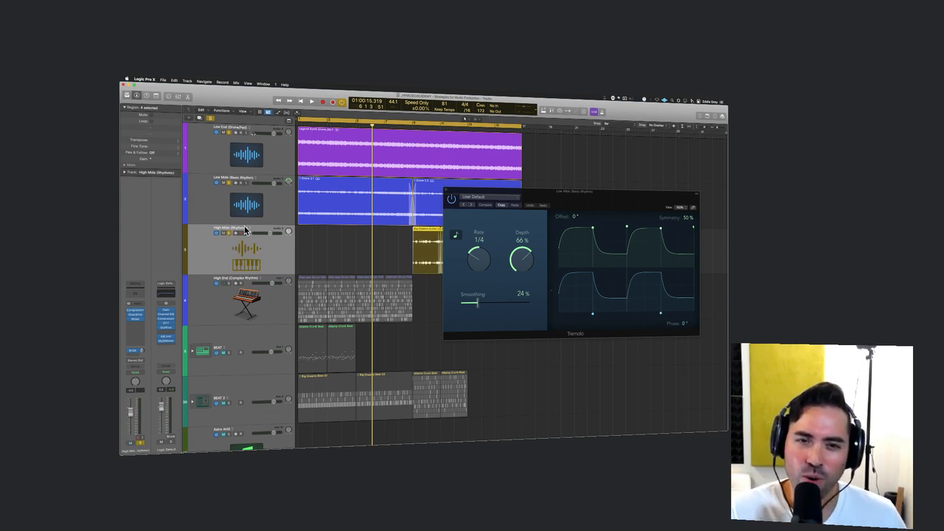
left_click(412, 127)
left_click_drag(412, 127, 411, 127)
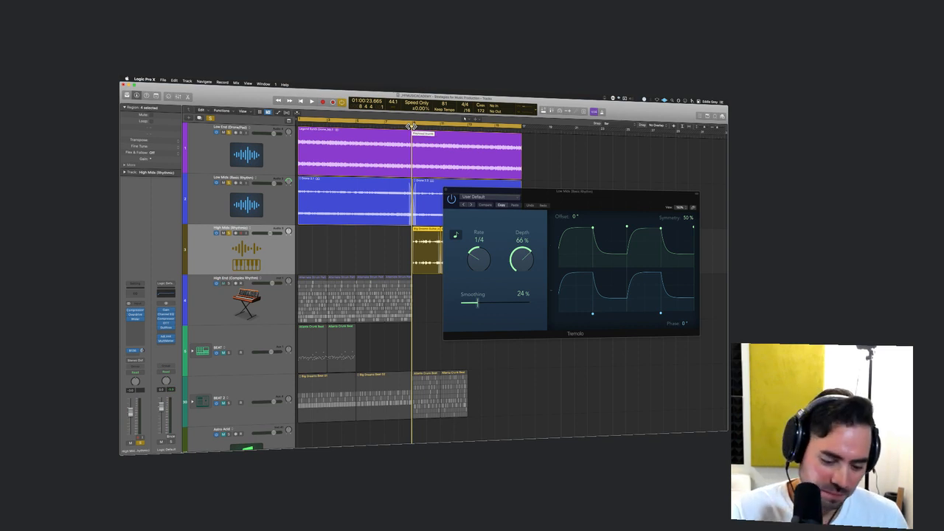
key("space")
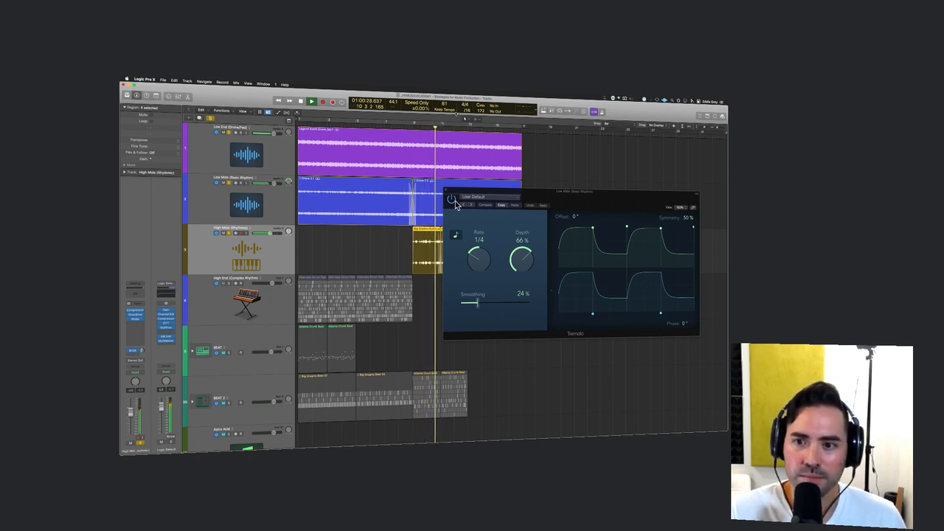
left_click(446, 191)
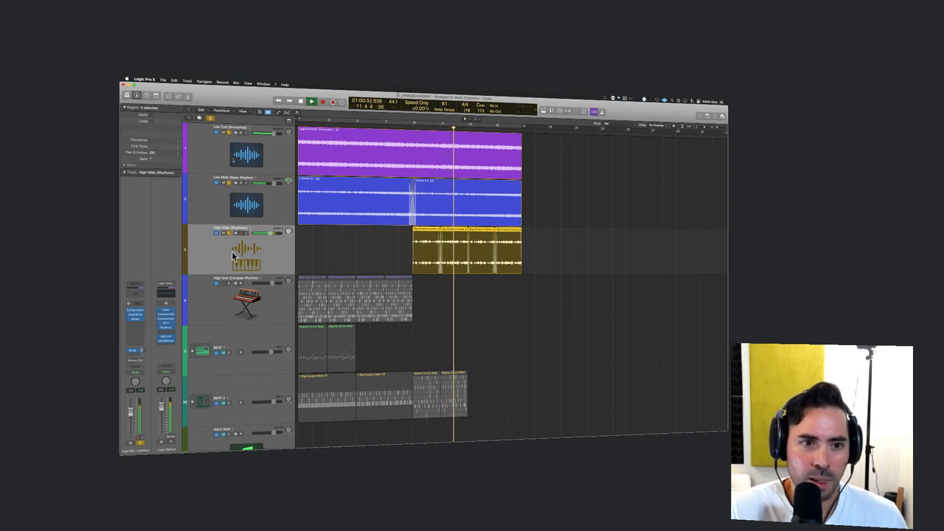
key("space")
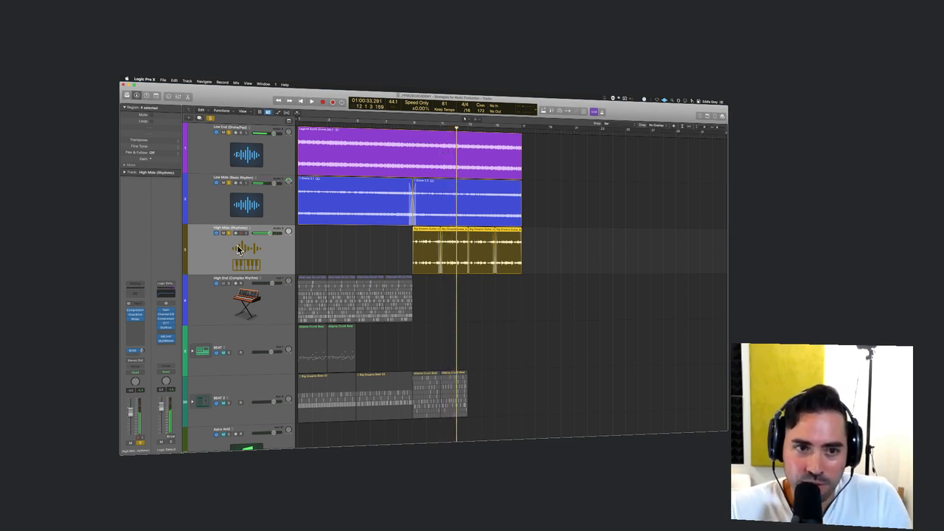
- Review the Low End and Low Mids channels, and open the Wider plug-in on the High Mids track
key("Up")
key("Up")
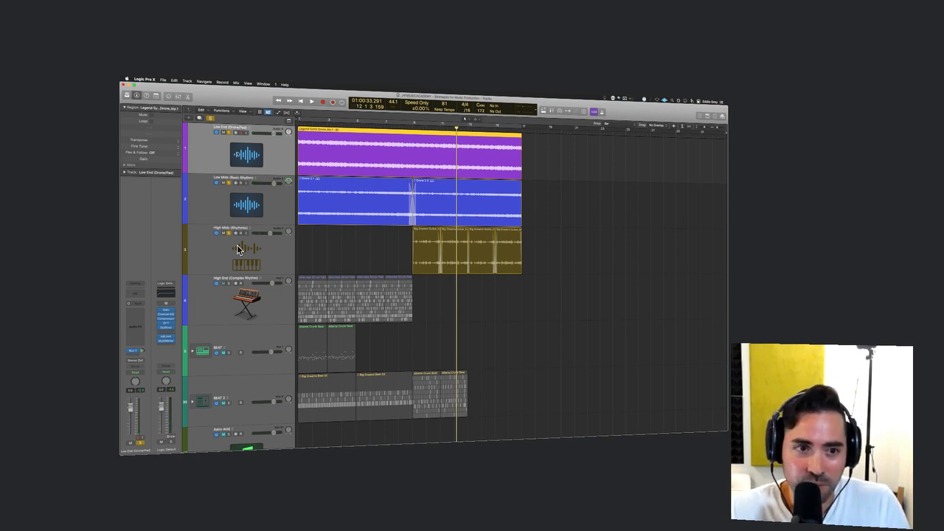
key("Down")
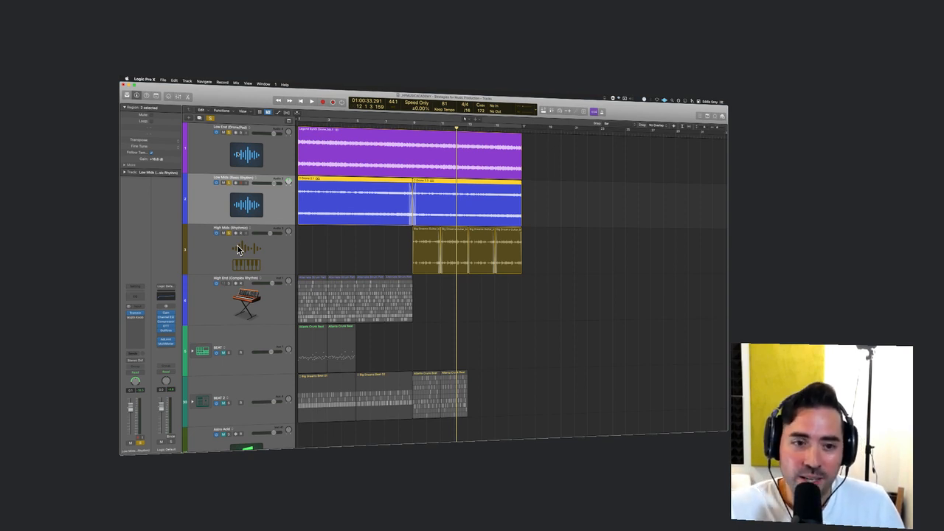
key("Down")
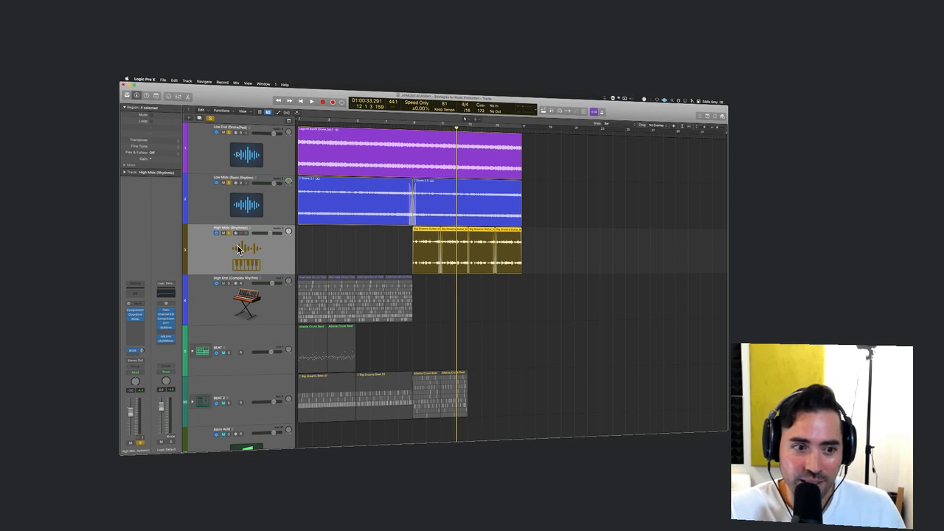
left_click(133, 322)
left_click_drag(451, 164, 466, 169)
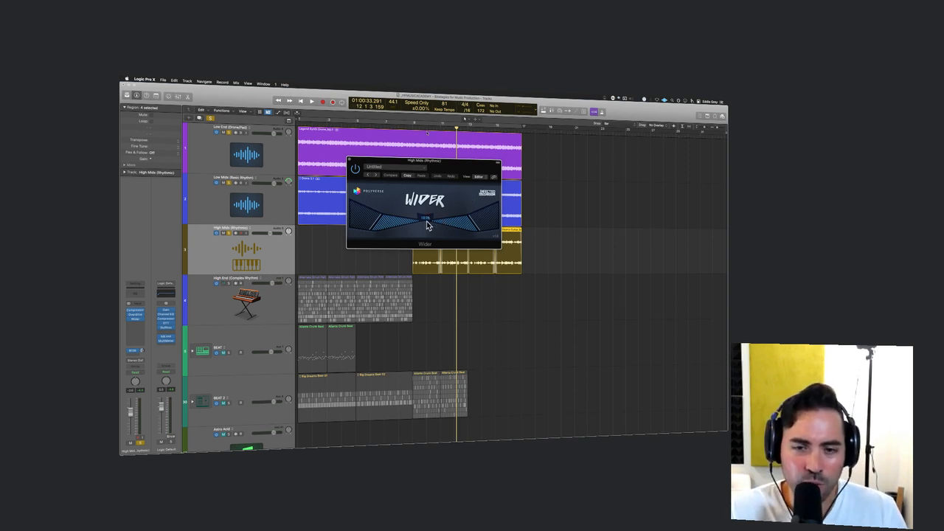
- Adjust the stereo width in the Wider plug-in on the High Mids track and close its window
mouse_move(427, 219)
left_mouse_down()
mouse_move(427, 199)
mouse_move(429, 219)
left_mouse_up()
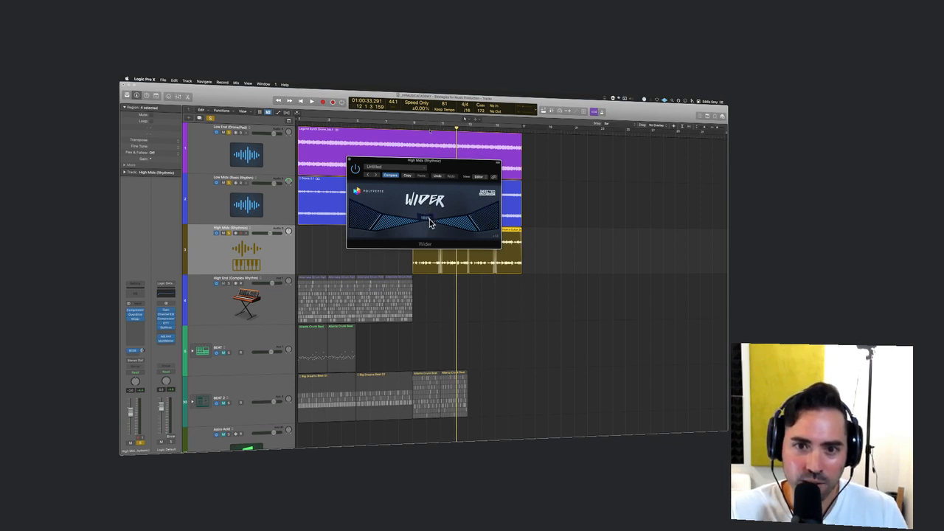
left_click(349, 160)
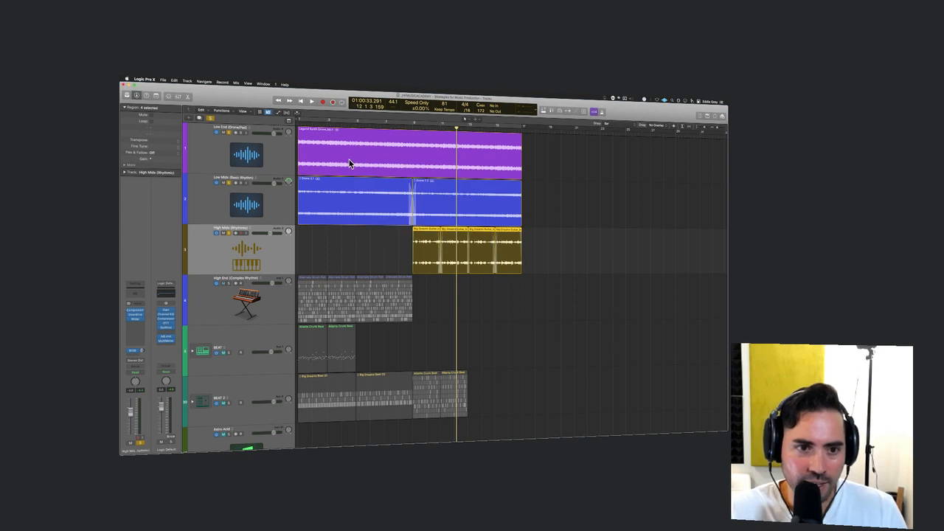
- Move the playhead to just before the High Mids regions and inspect the track's bus send to the Large Hall reverb
left_click(407, 252)
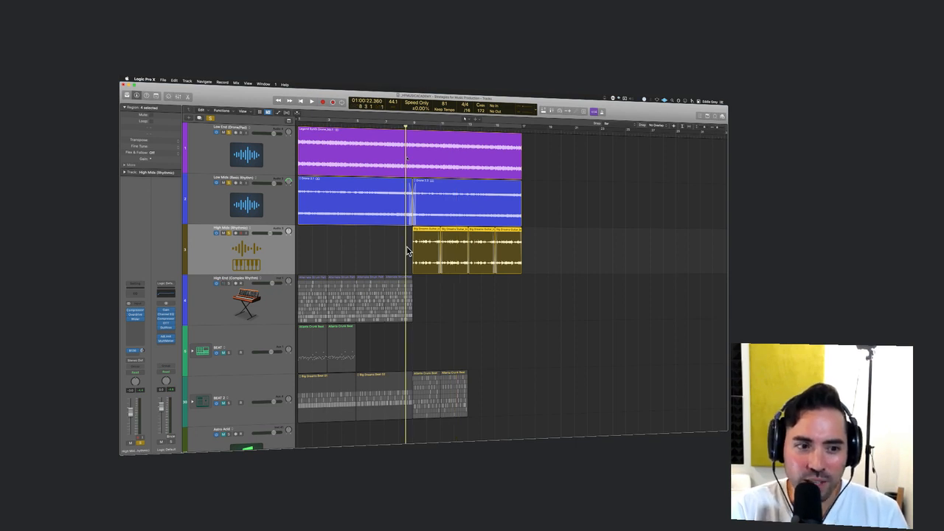
left_click(137, 353)
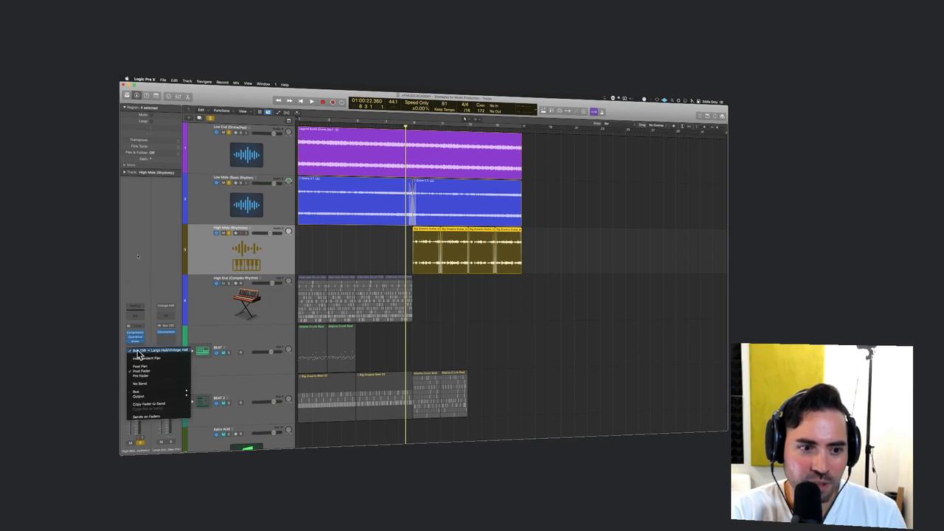
left_click(138, 359)
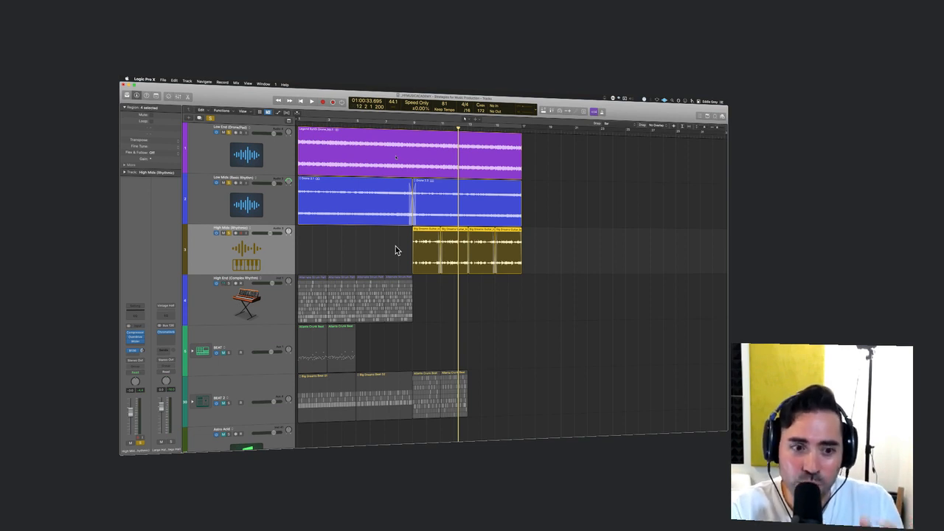
- Solo the High End (Complex Rhythm) track as well and play the arrangement from the beginning
key("Return")
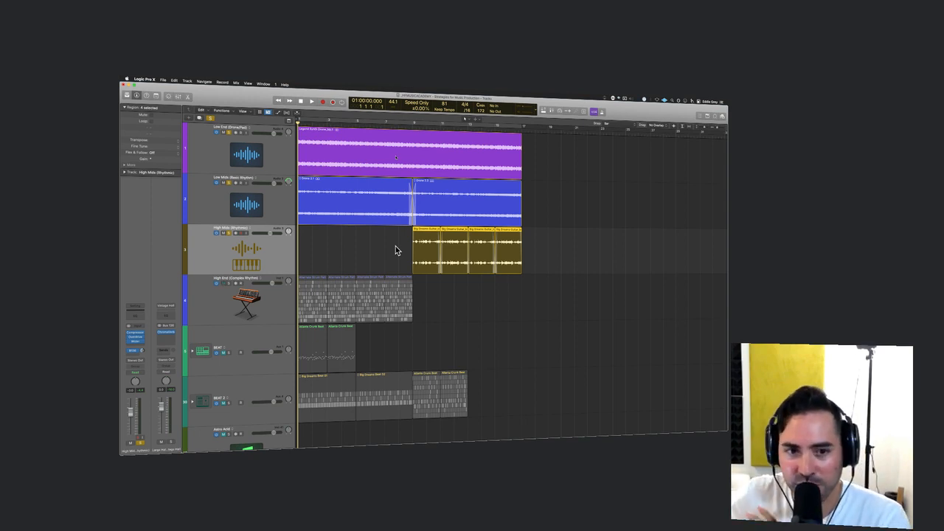
left_click(228, 284)
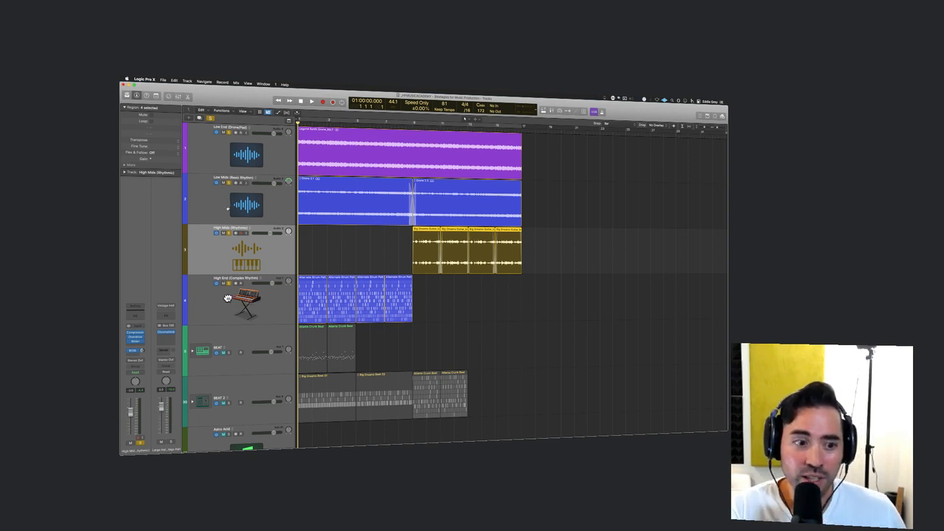
left_click(229, 301)
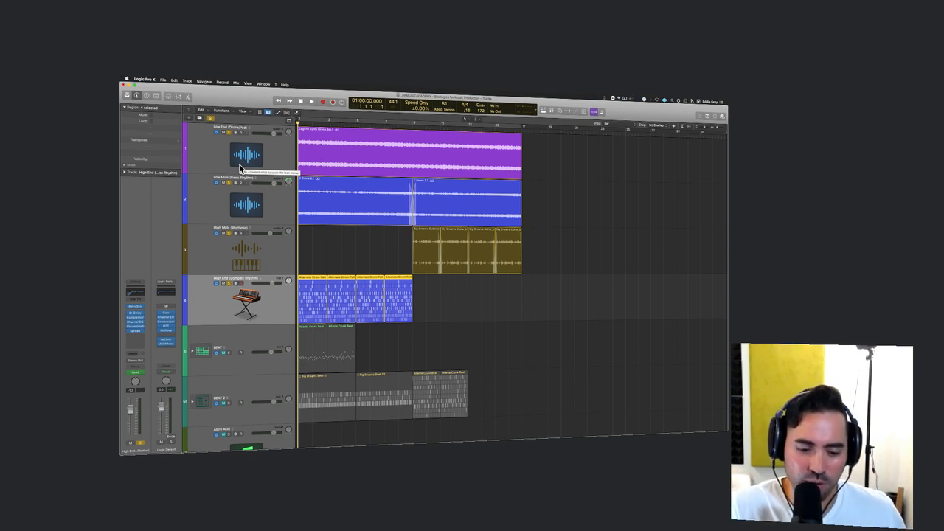
key("space")
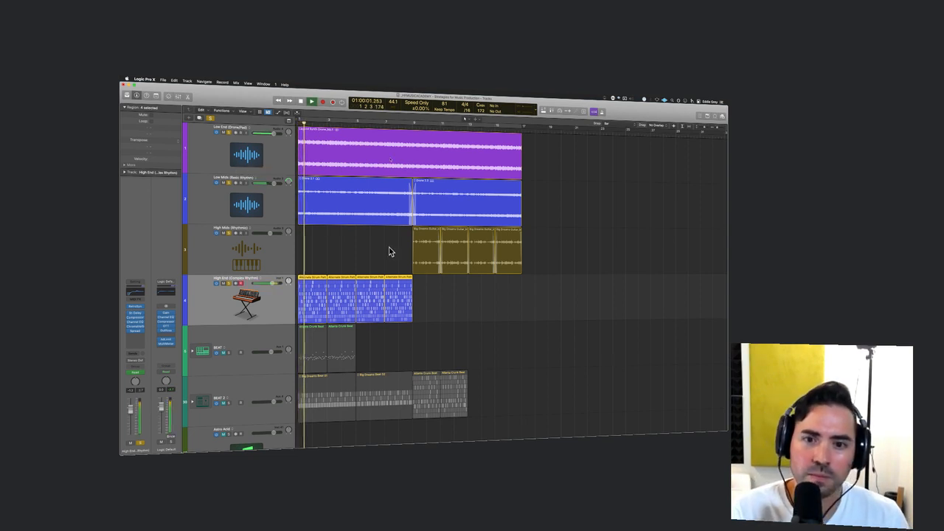
- View the High End track's pattern in the Step Sequencer and check its third and fourth regions during playback
left_click(452, 297)
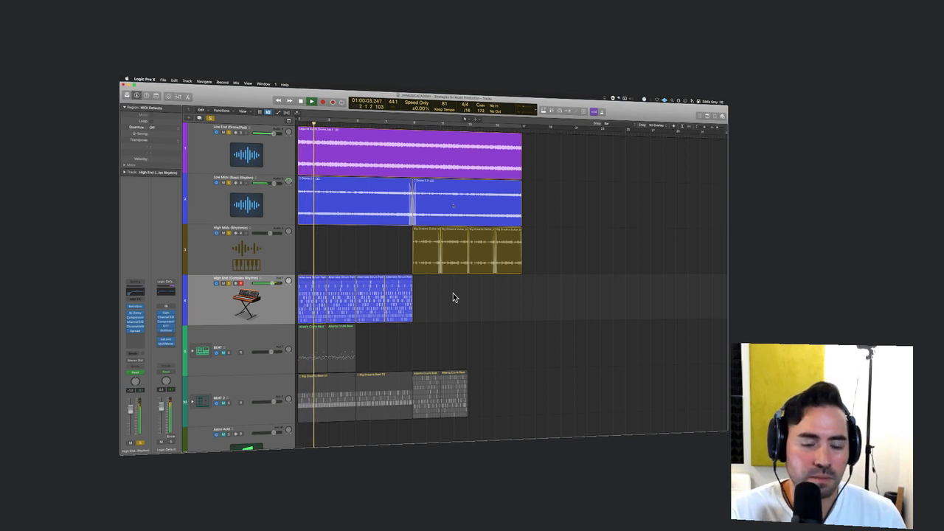
left_click_drag(453, 295, 313, 295)
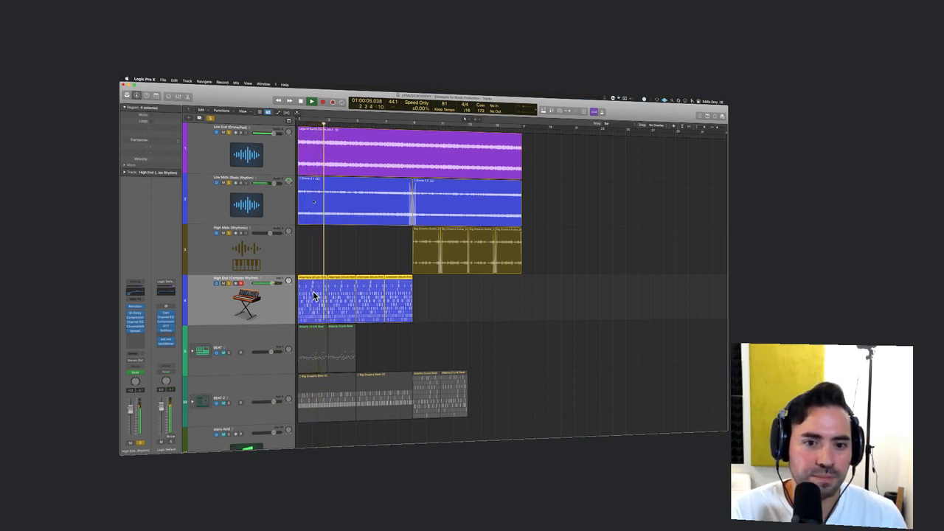
double_click(313, 295)
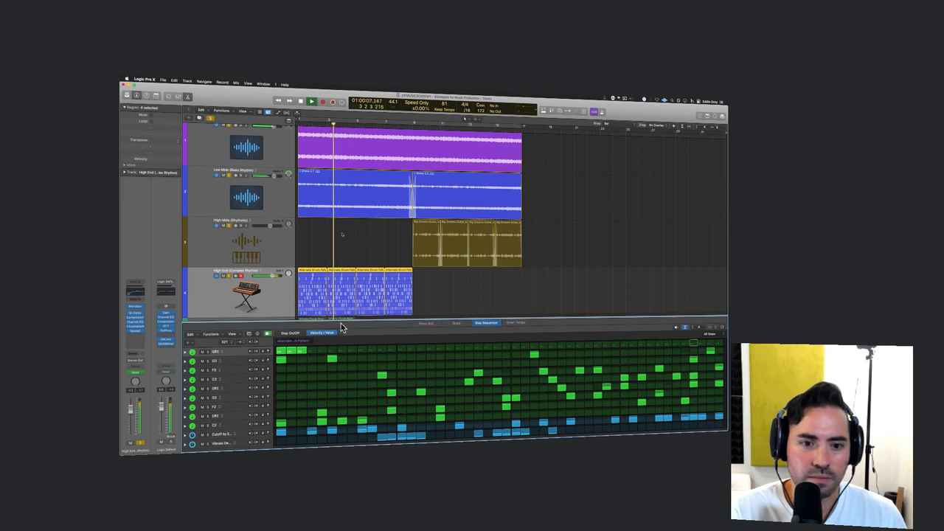
left_click(366, 273)
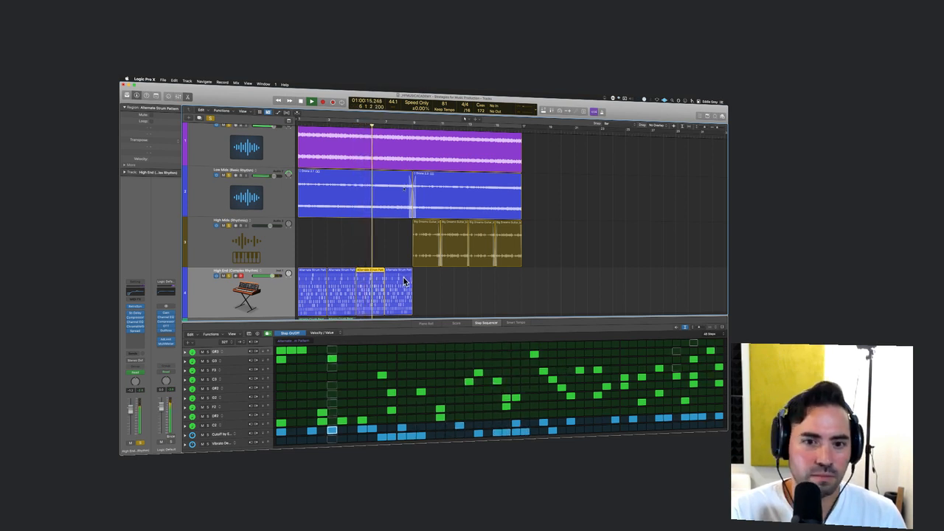
left_click(403, 280)
- Add the BEAT 2 track to the soloed tracks and close the Step Sequencer
scroll(403, 280, "down", 1)
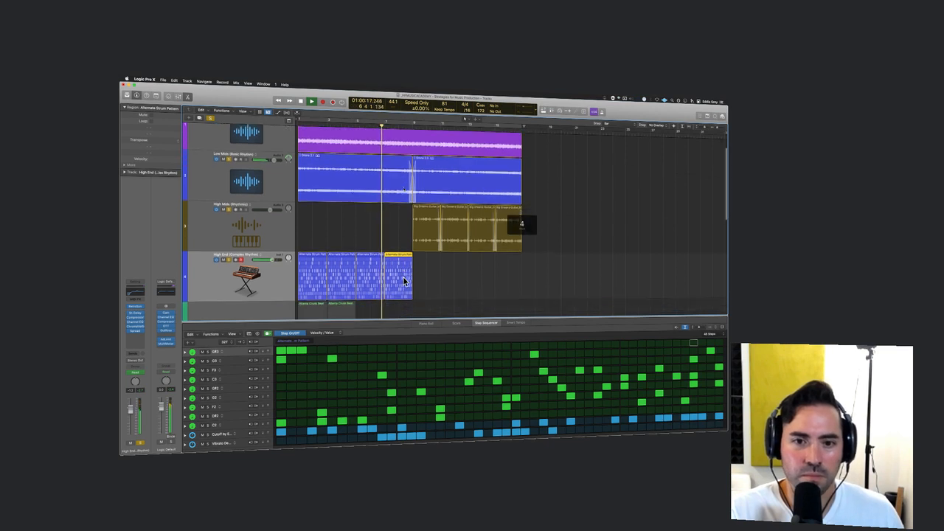
scroll(404, 279, "down", 2)
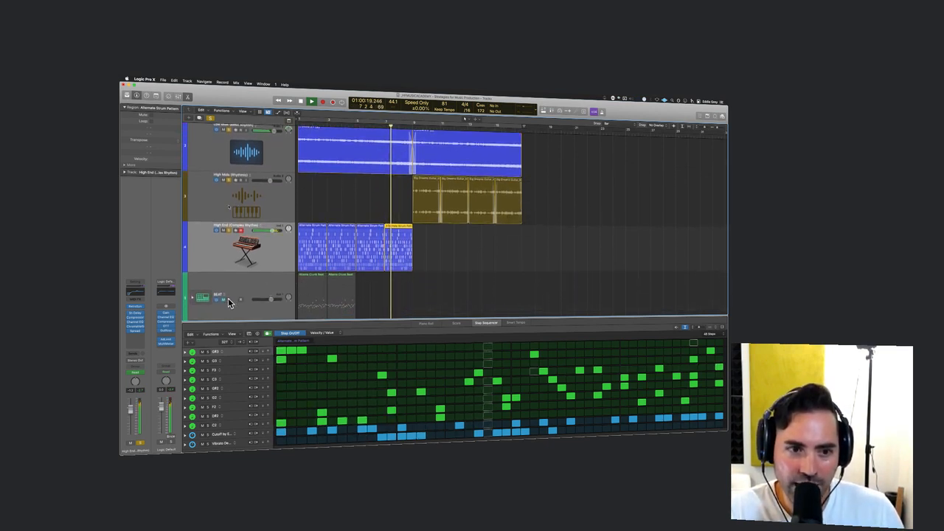
scroll(228, 298, "down", 2)
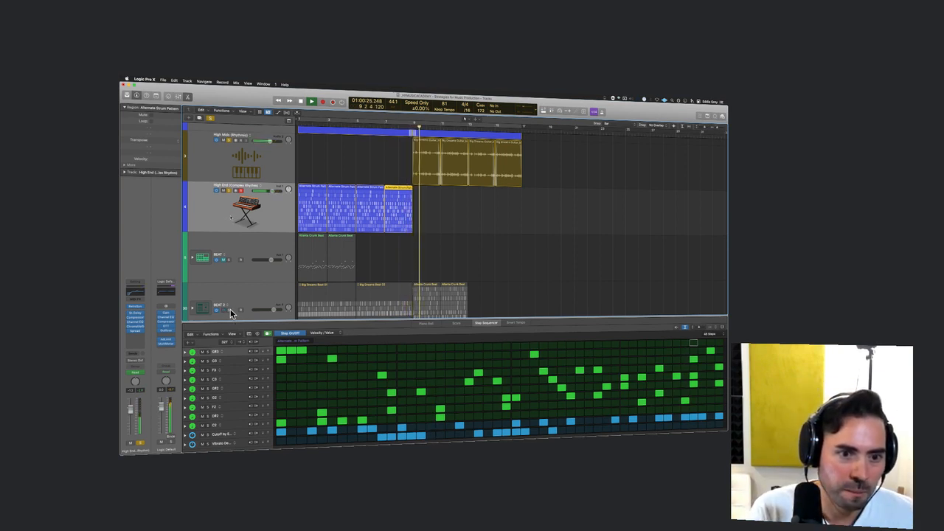
left_click(230, 311)
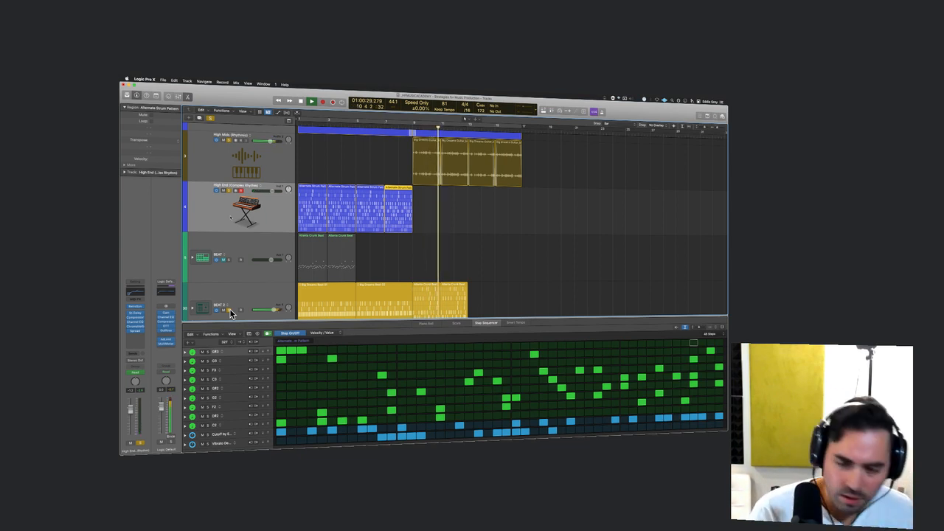
key("e")
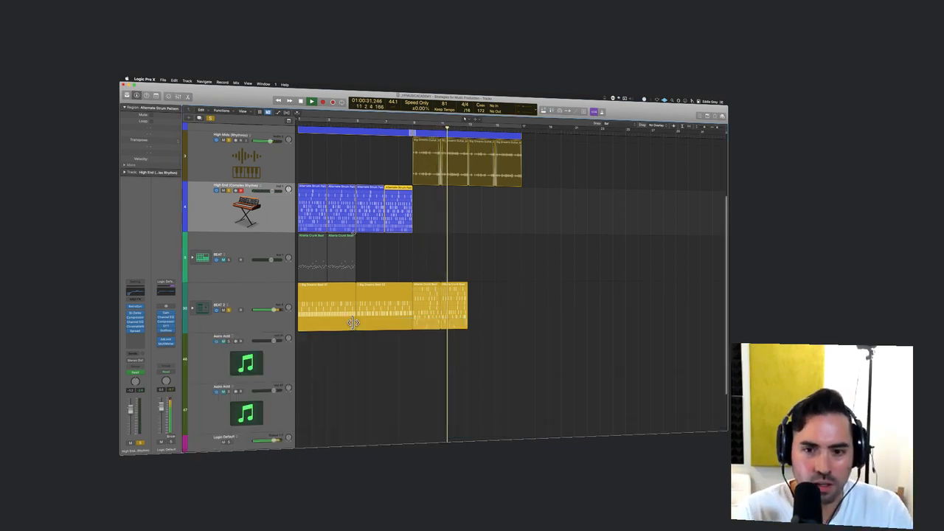
- Shrink the track heights so the whole arrangement fits in view, and return playback to the beginning
key("super+Up")
key("super+Up")
key("super+Up")
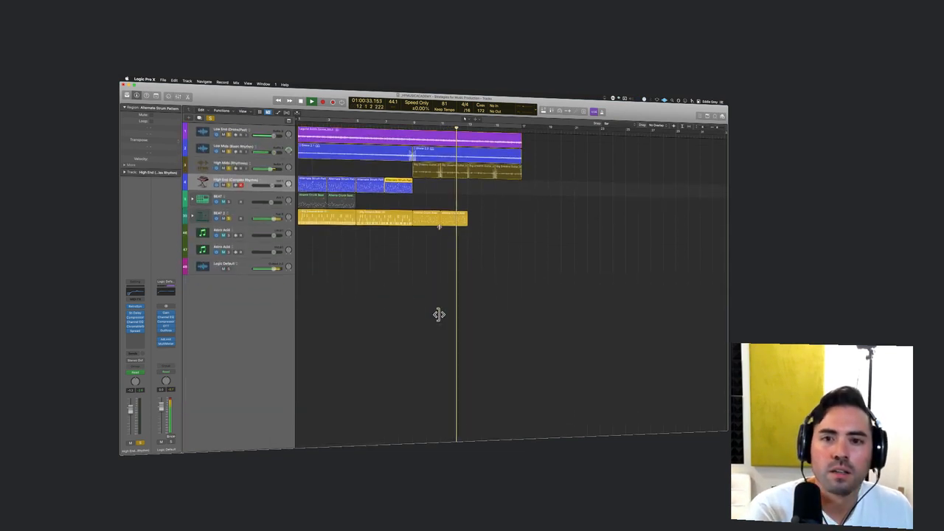
key("super+Down")
key("super+Down")
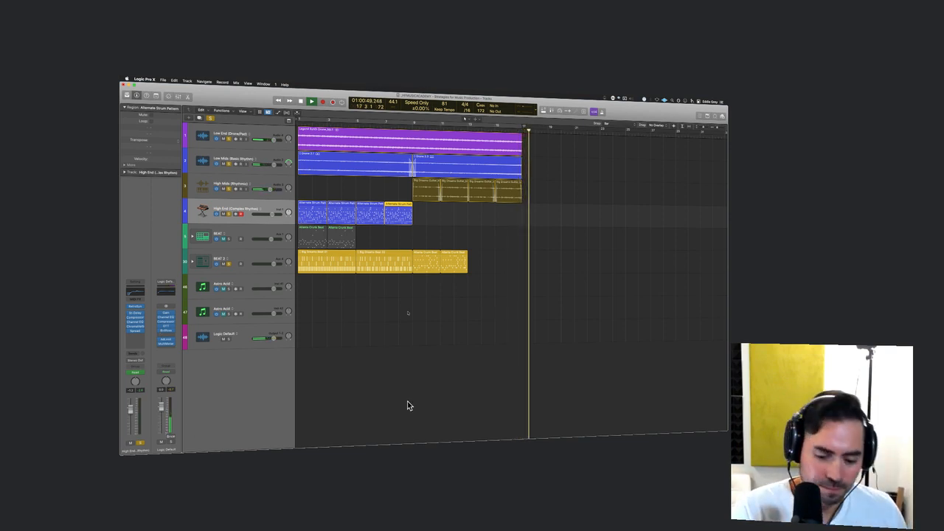
key("Return")
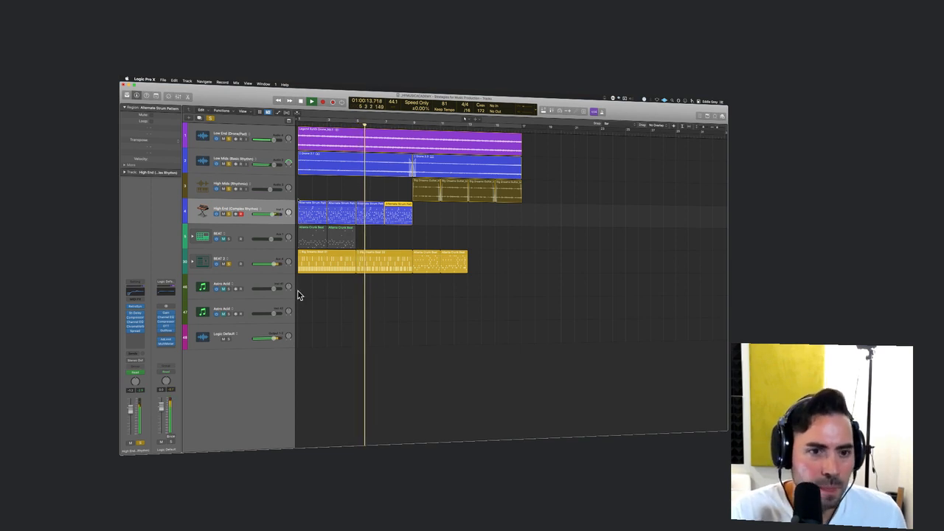
- Raise the BEAT 2 track's Bus 2 send level during playback, deselect the regions and stop the song
left_click(272, 260)
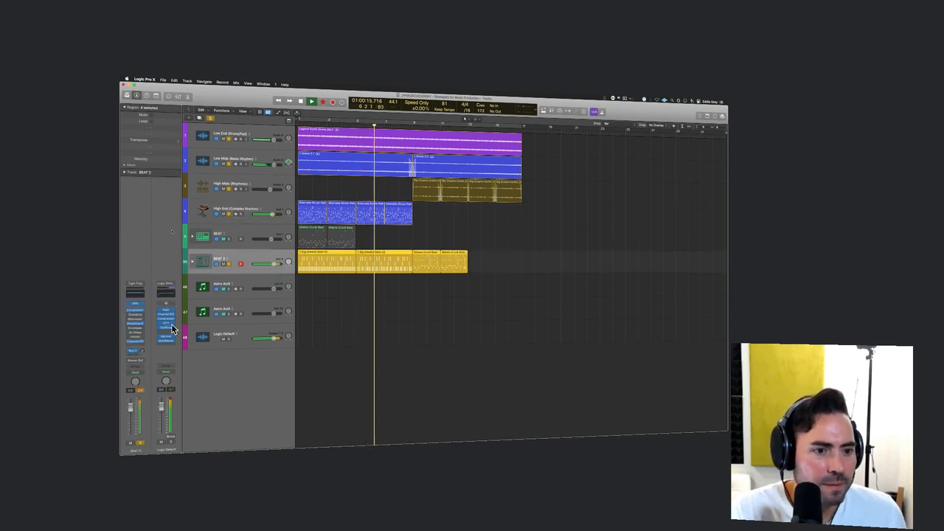
left_click(140, 350)
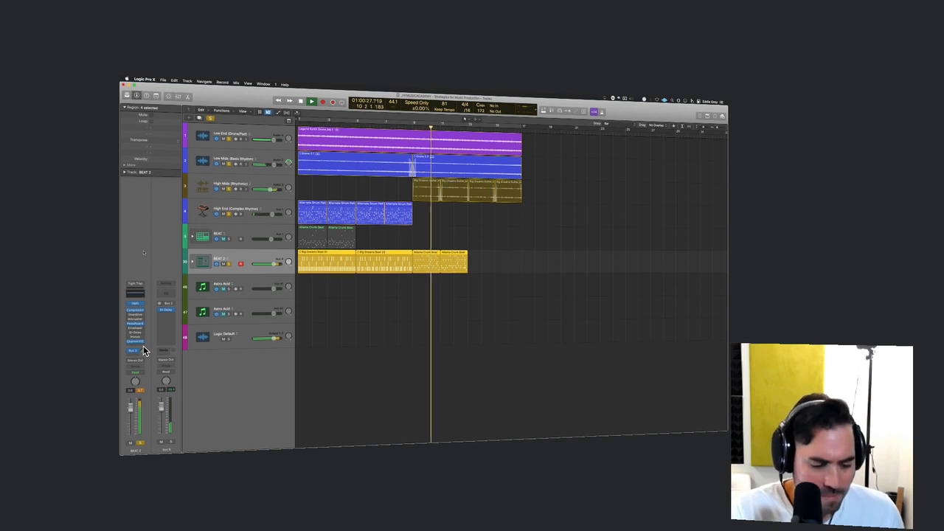
left_click(390, 353)
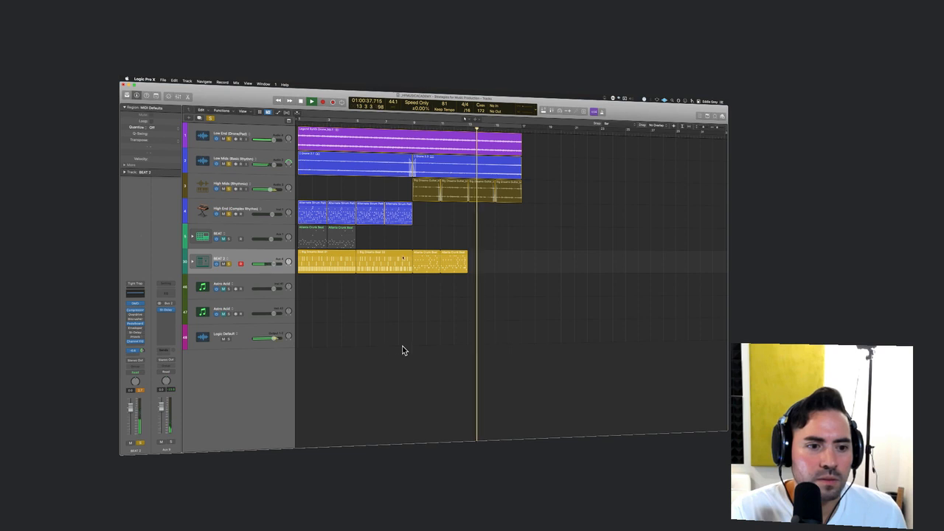
key("space")
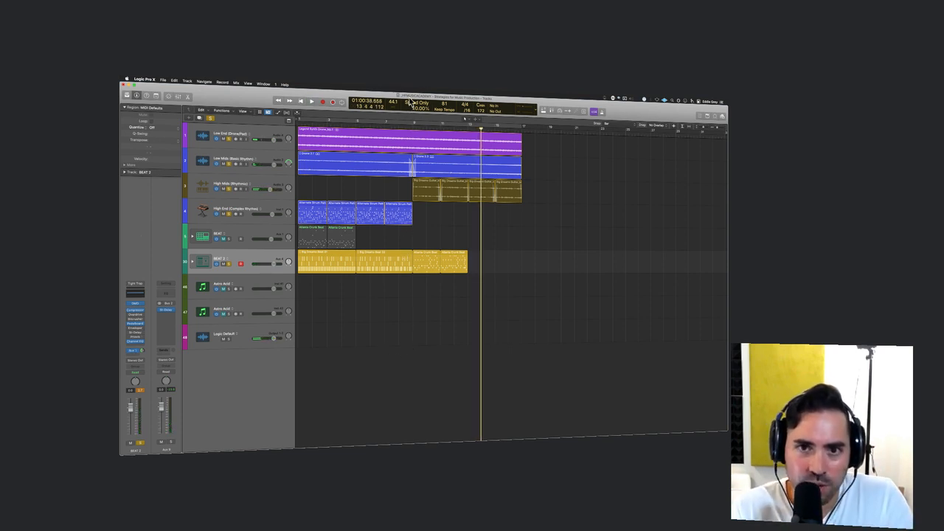
- Switch to the project's folder in Finder and open the PDF Strategies for Music Production (Version 1)
left_click(410, 99, "super")
left_click(410, 98)
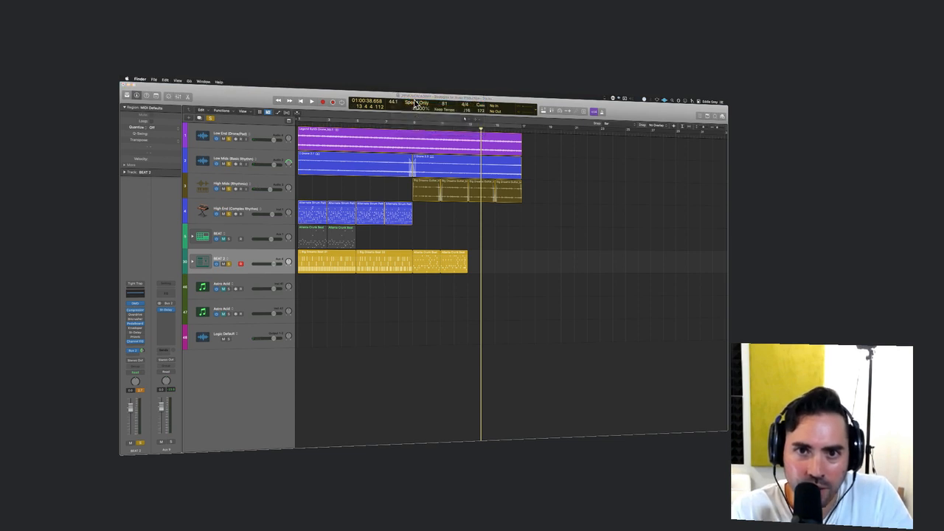
left_click(382, 212)
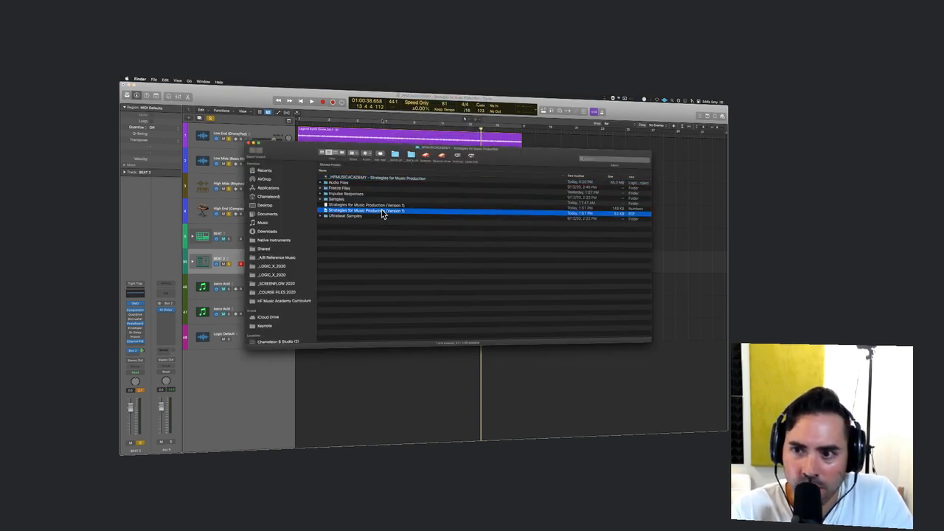
double_click(382, 212)
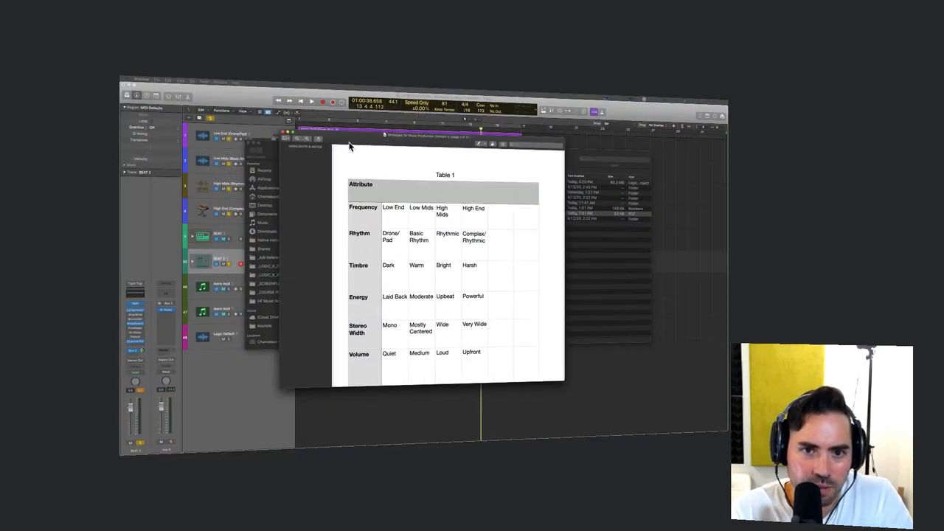
- Move and enlarge the PDF window and review the attribute table from Frequency down to Volume
left_click_drag(350, 146, 350, 115)
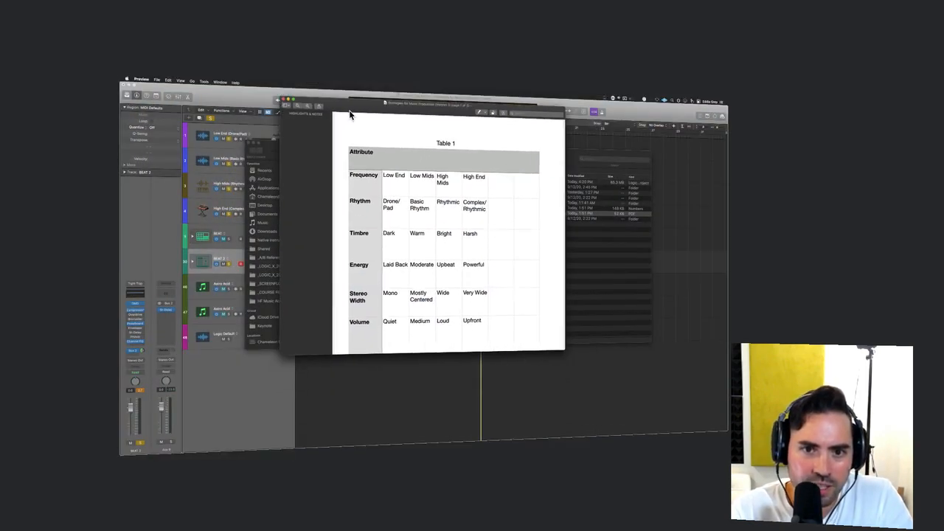
left_click_drag(563, 349, 620, 390)
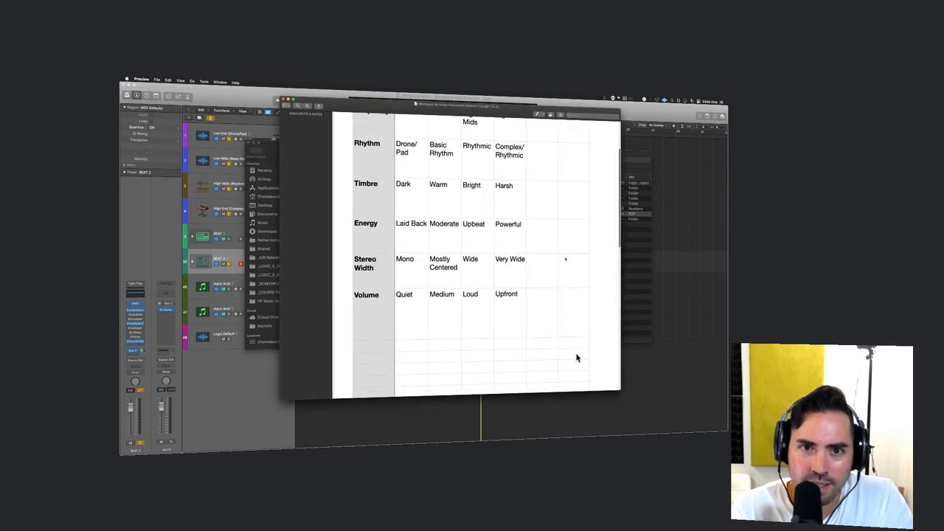
scroll(429, 259, "up", 3)
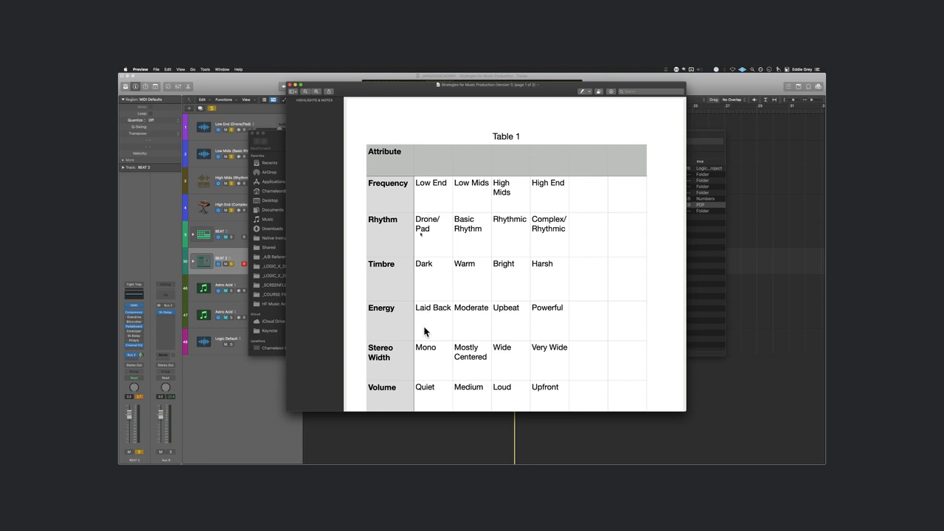
scroll(432, 349, "down", 2)
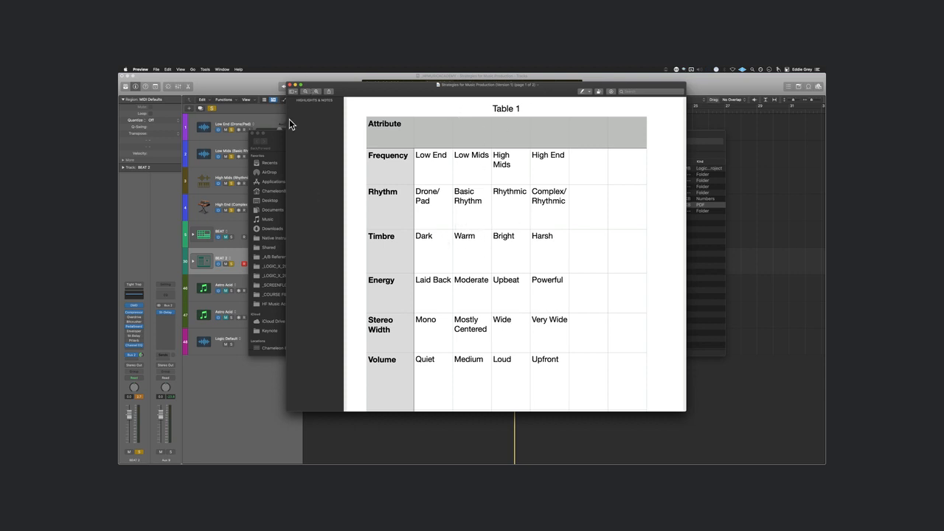
- Close the PDF and Finder windows, return to Logic Pro X and select the High Mids (Rhythmic) track
left_click(291, 85)
left_click(255, 133)
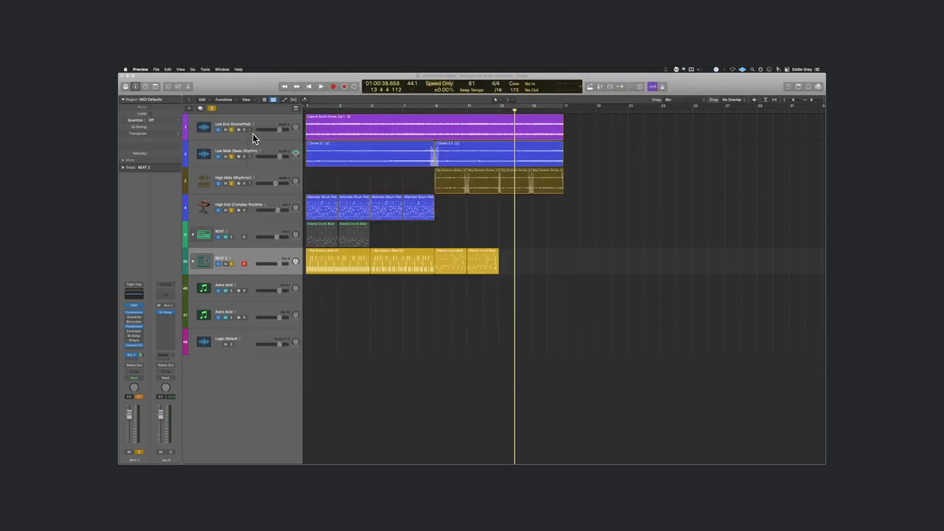
left_click(303, 184)
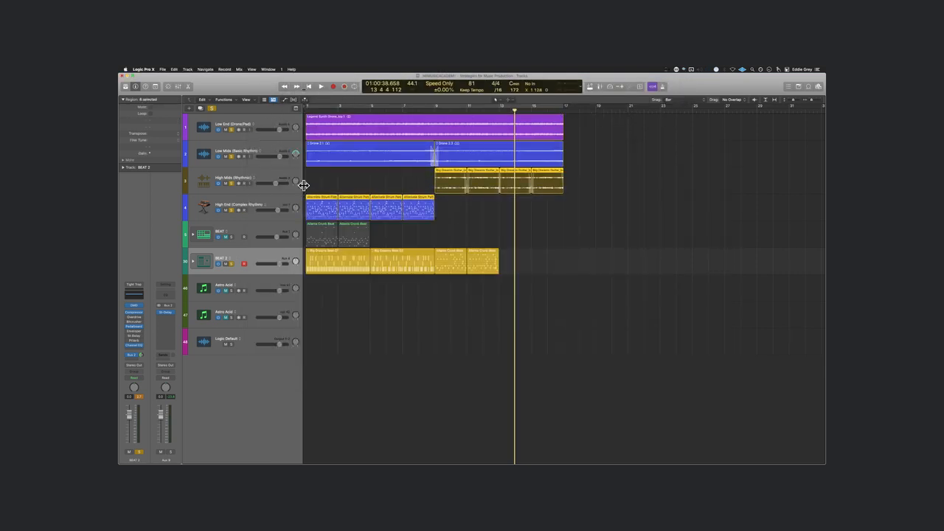
left_click(286, 179)
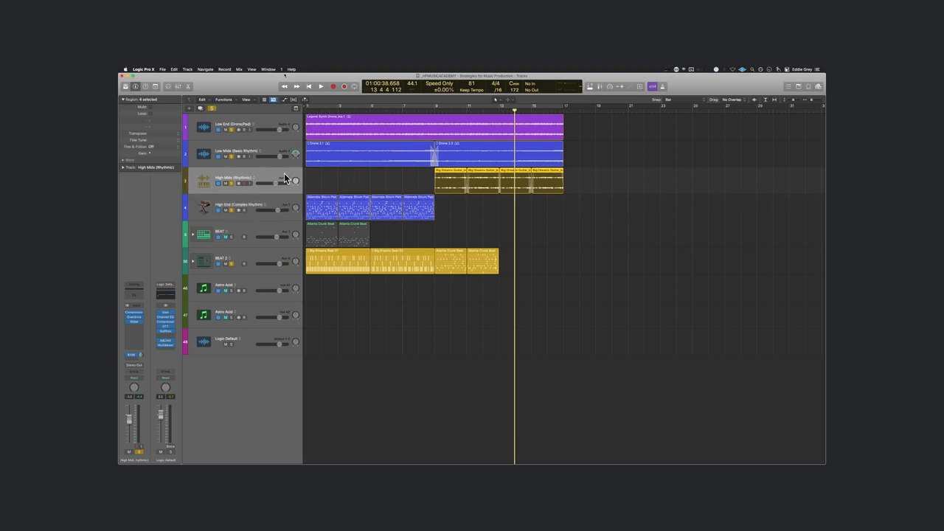
- Repeat the four High End (Complex Rhythm) regions from bar 9 onward and play the arrangement from bar 9
left_click_drag(481, 206, 322, 206)
key("super+r")
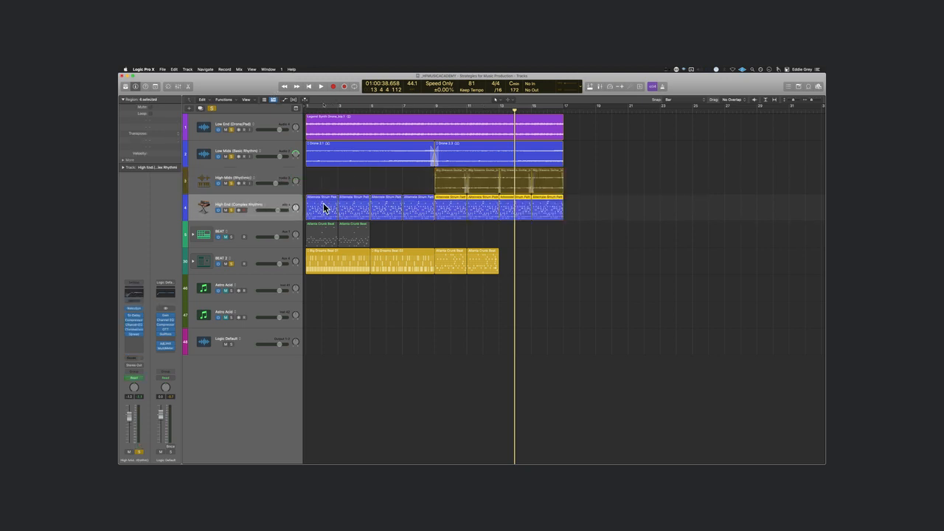
left_click(436, 111)
key("space")
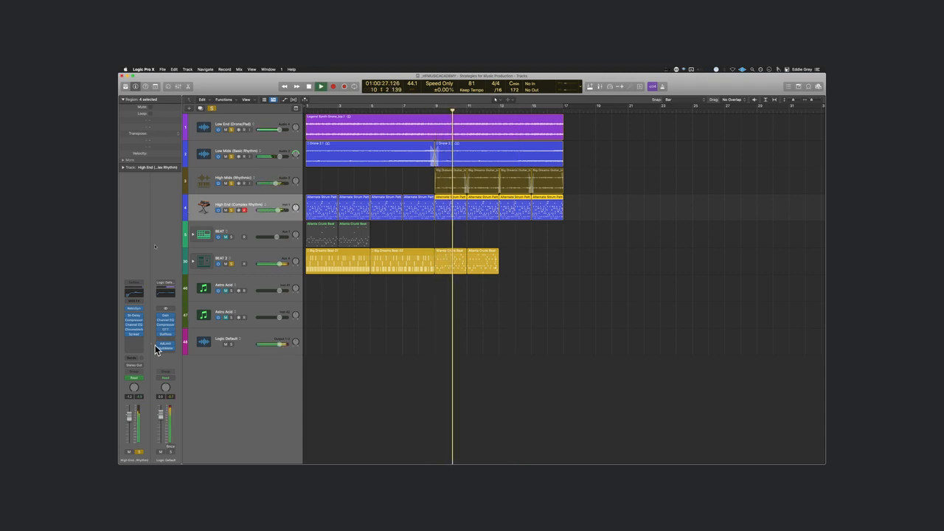
- Set the cycle range to the last two BEAT 2 regions, listen to the loop, and stop playback with the regions deselected
key("Up")
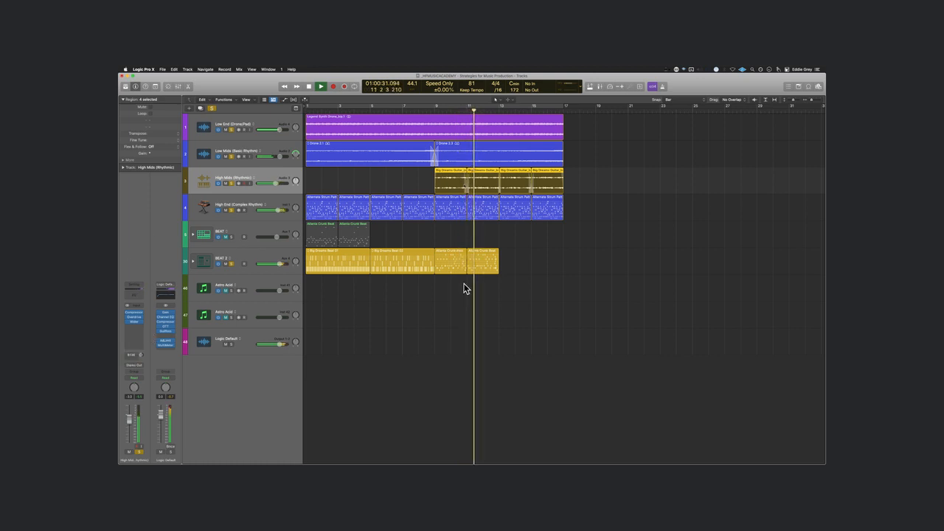
left_click_drag(507, 299, 443, 264)
key("u")
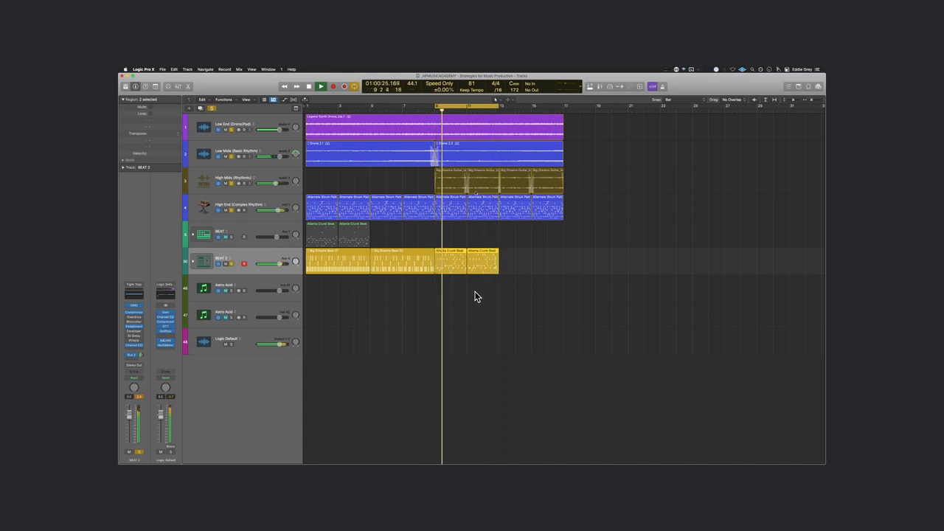
left_click(476, 294)
key("space")
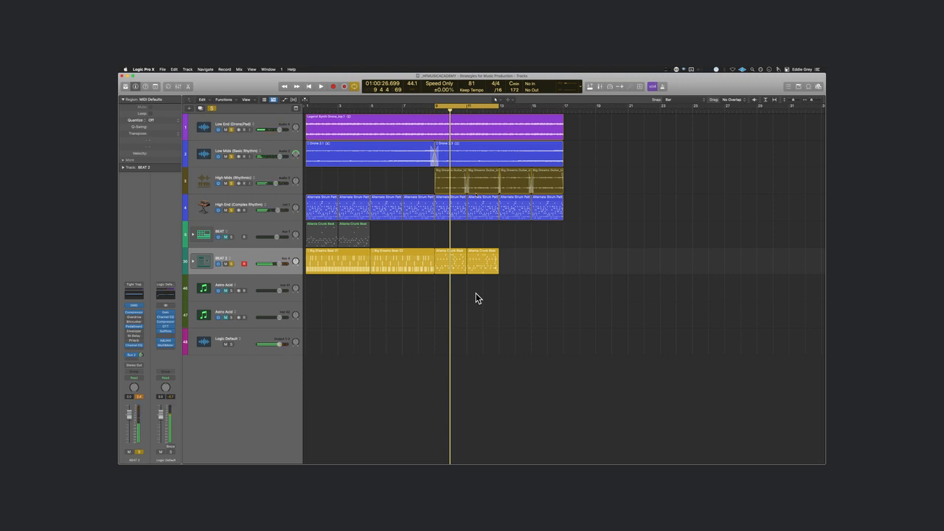
- Undo the repeat of the High End regions and deselect all regions
key("super+z")
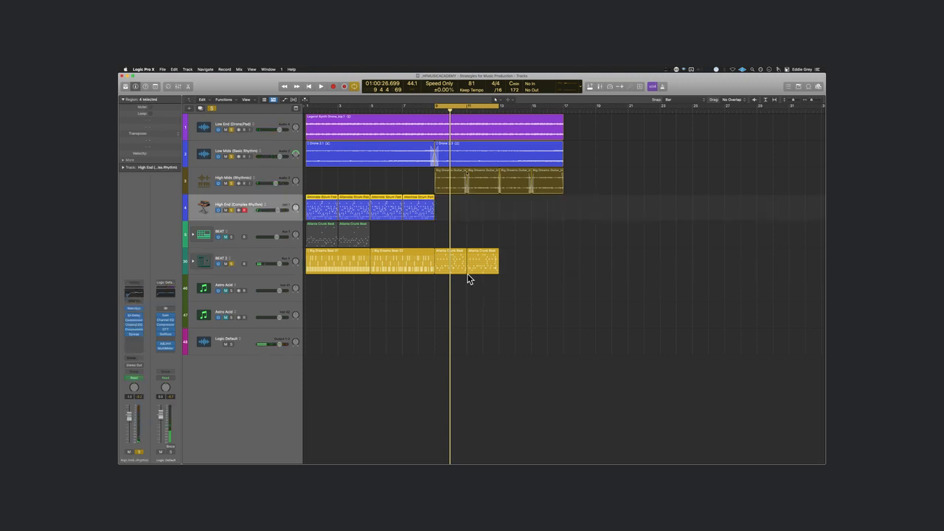
left_click_drag(568, 217, 457, 193)
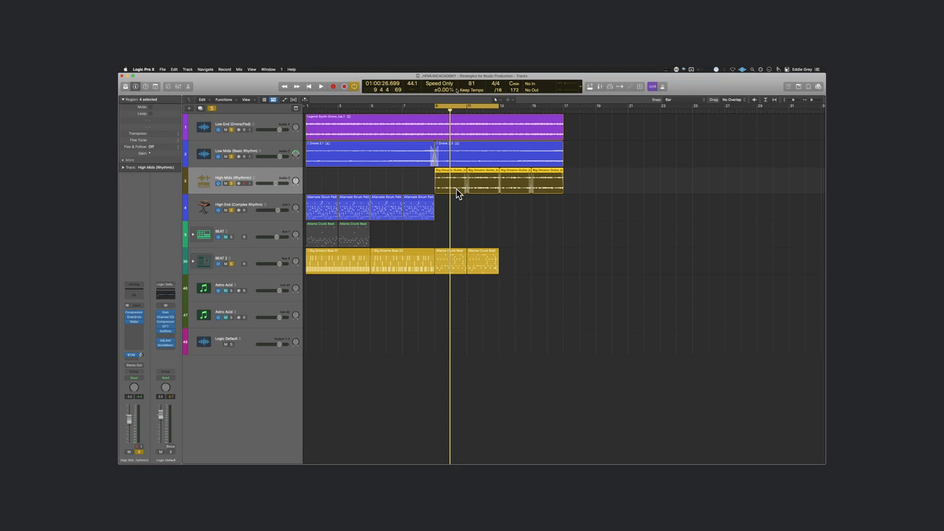
left_click(457, 361)
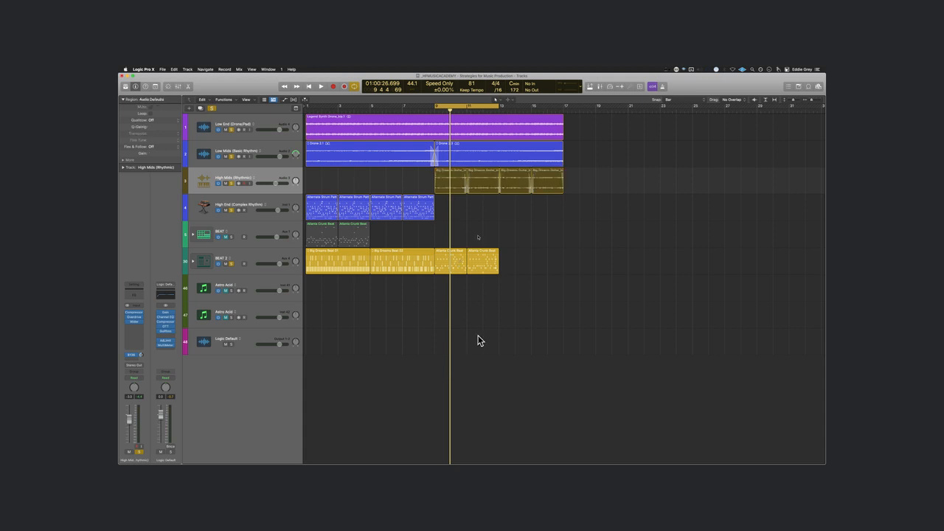
- Switch to the Books app to show the open book's "Start Copying" pages
key("super+Tab")
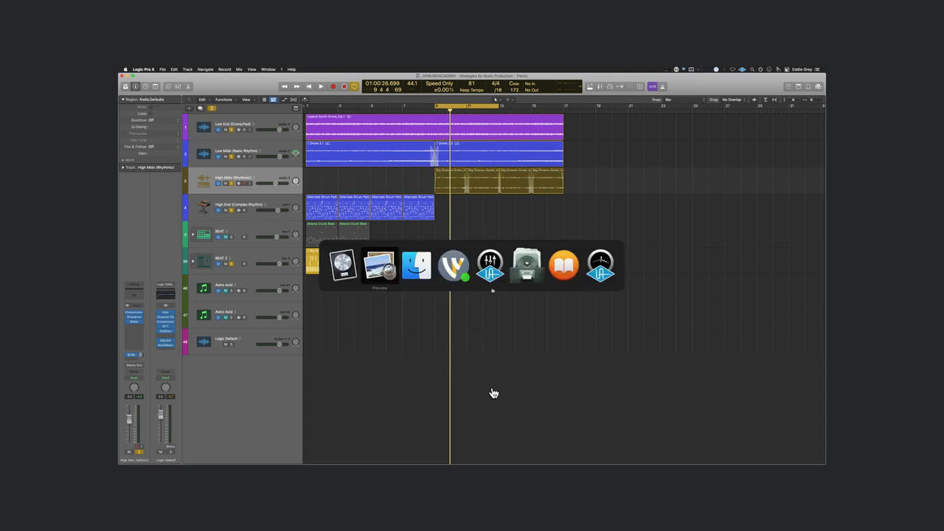
key("super+Tab")
key("super+Tab")
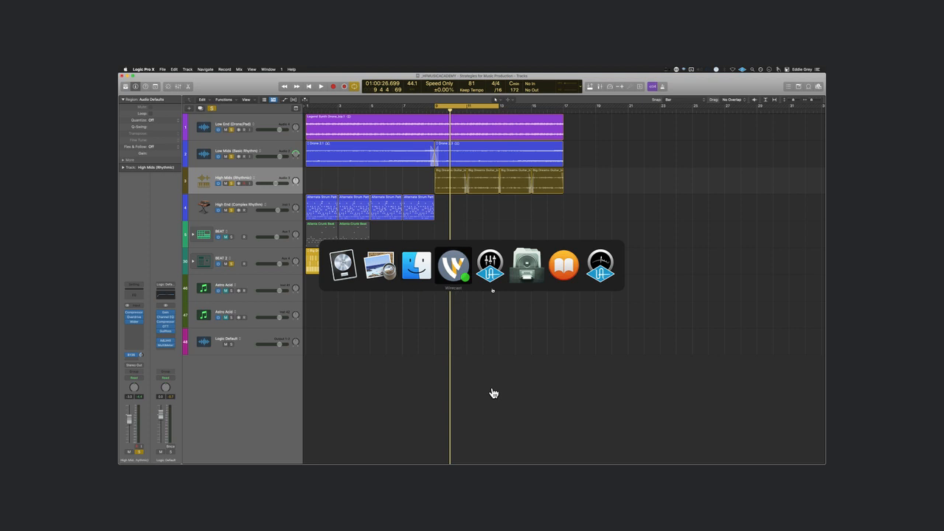
key("super+Tab")
key("super+Tab")
key("super+Tab")
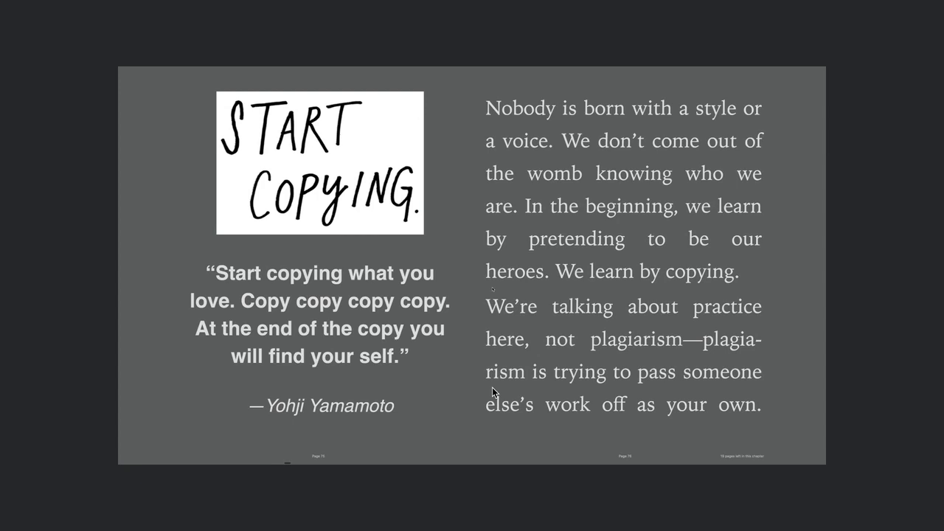
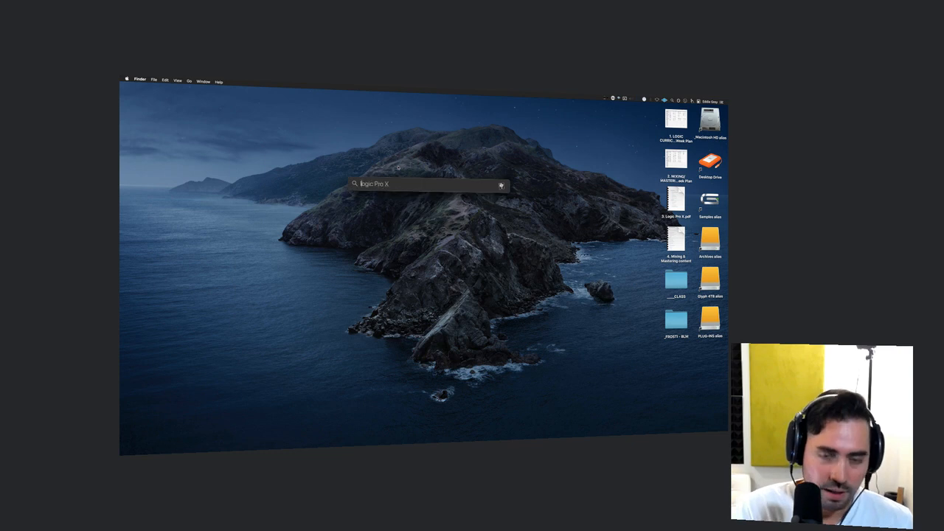
- Launch Logic Pro X and select the Live Loops project type, moving the project chooser window slightly
key("Return")
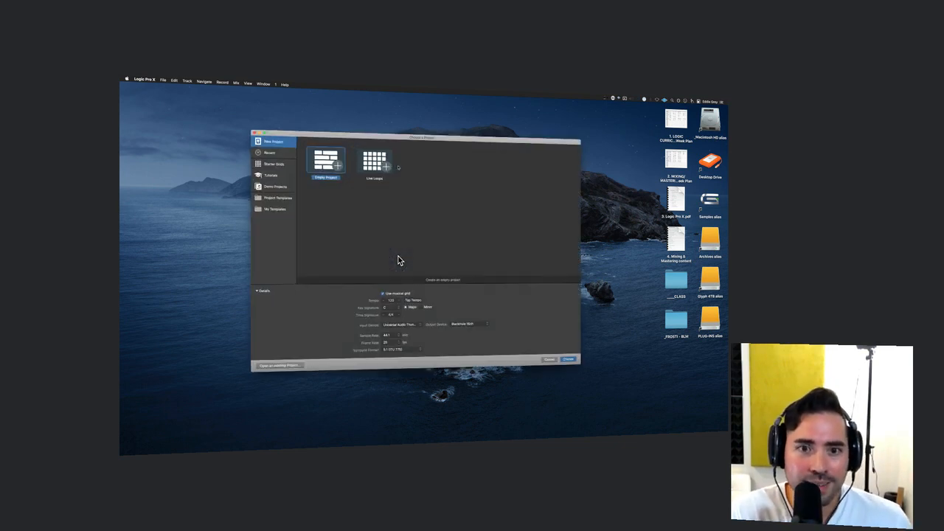
left_click(383, 170)
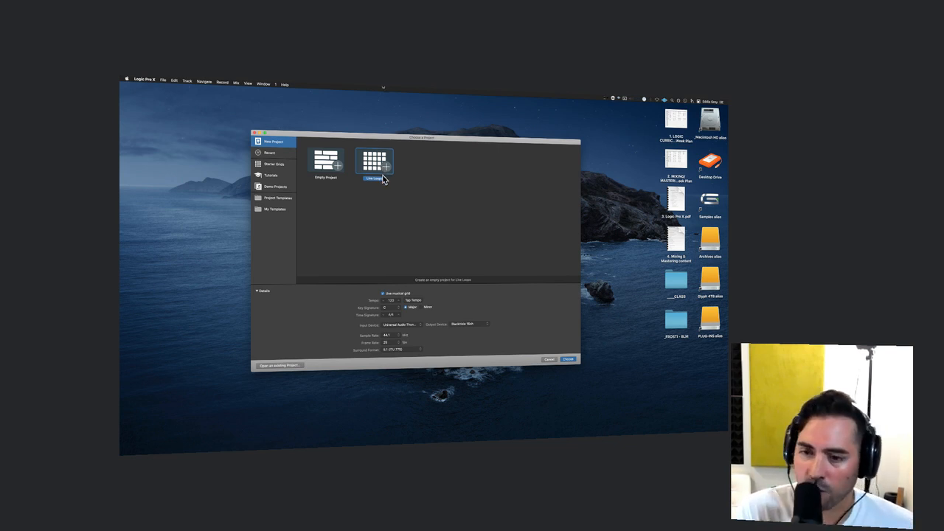
left_click_drag(446, 138, 454, 128)
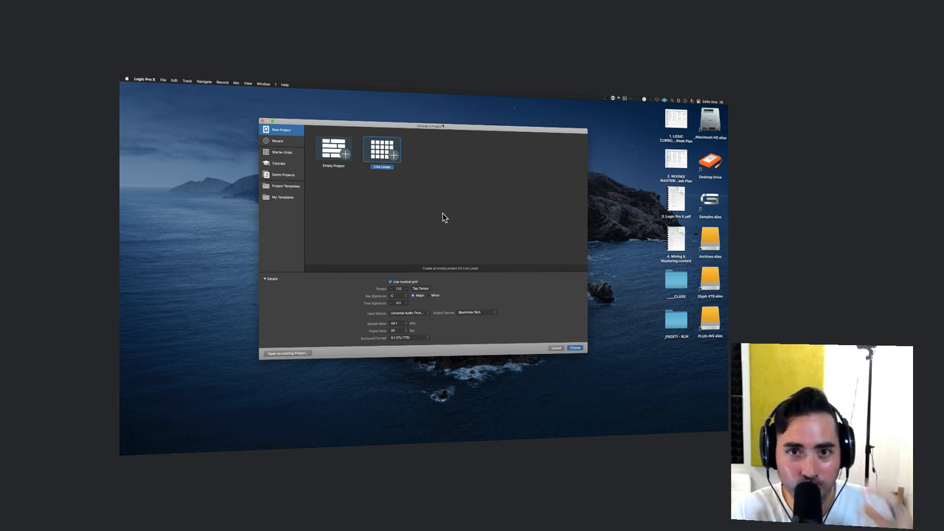
- Tap in a tempo of 180, set the key signature to A minor, and create the Live Loops project
left_click(421, 289)
left_click(420, 289)
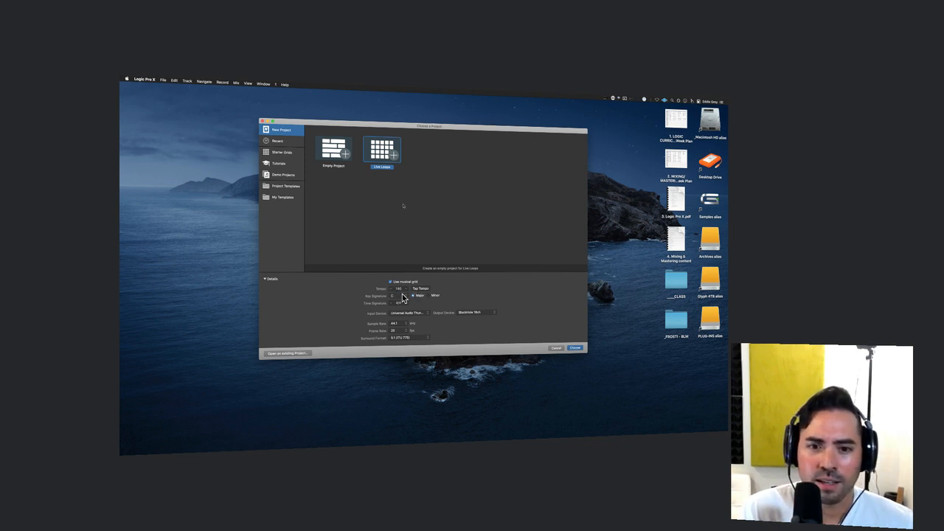
left_click(405, 295)
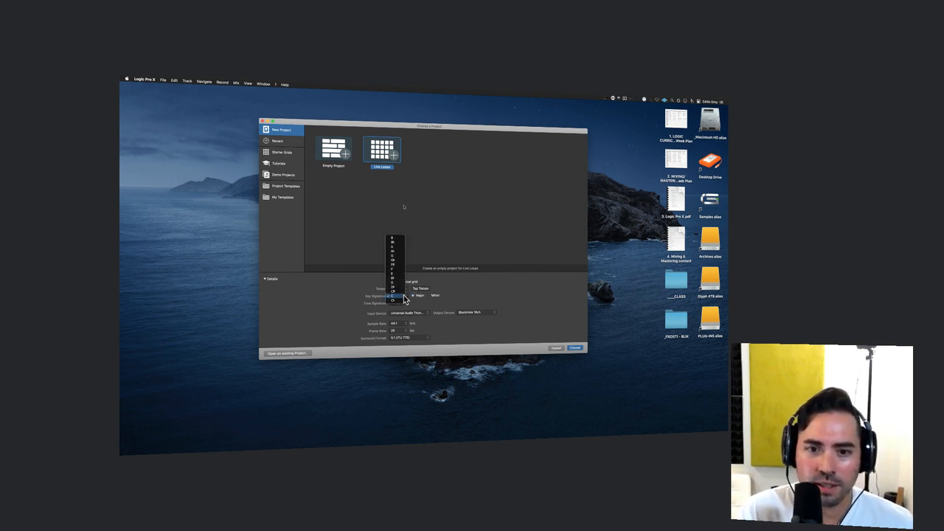
left_click(402, 249)
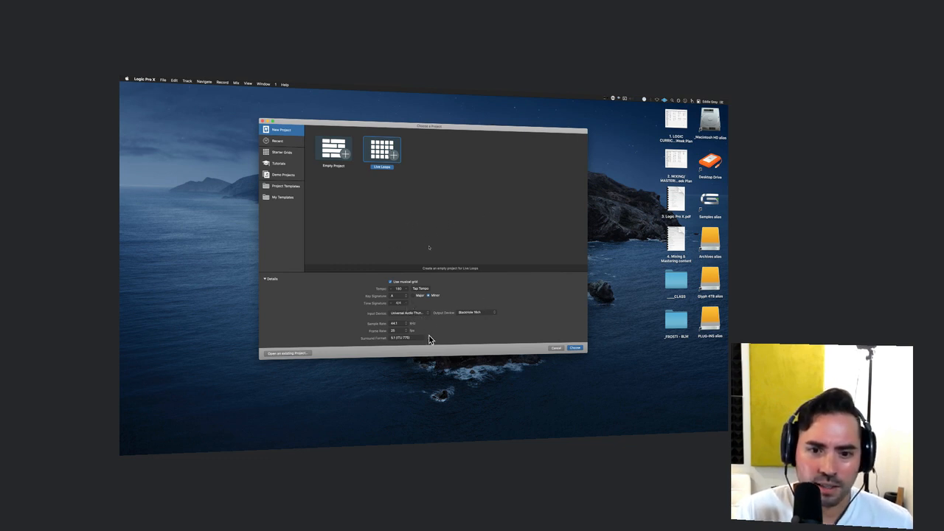
left_click(575, 348)
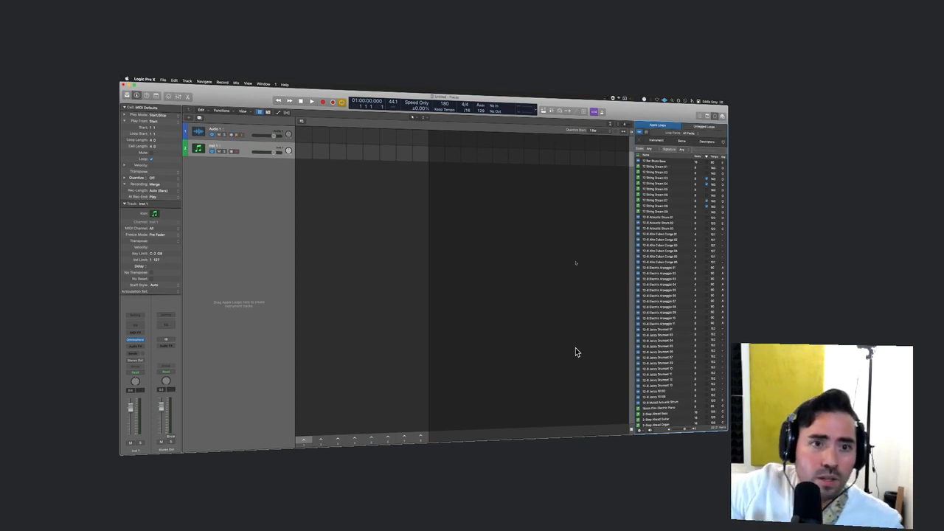
- Hide the Loop Browser and select the Audio 1 track
key("Up")
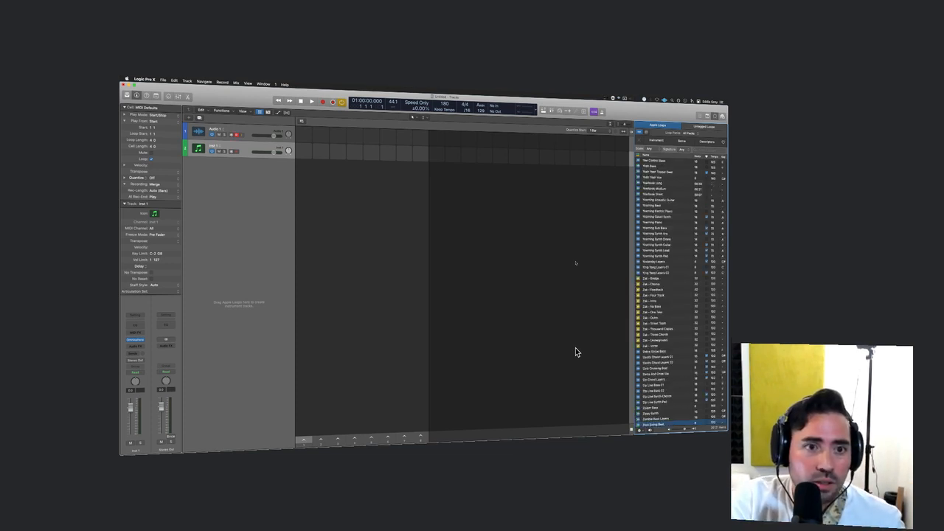
key("o")
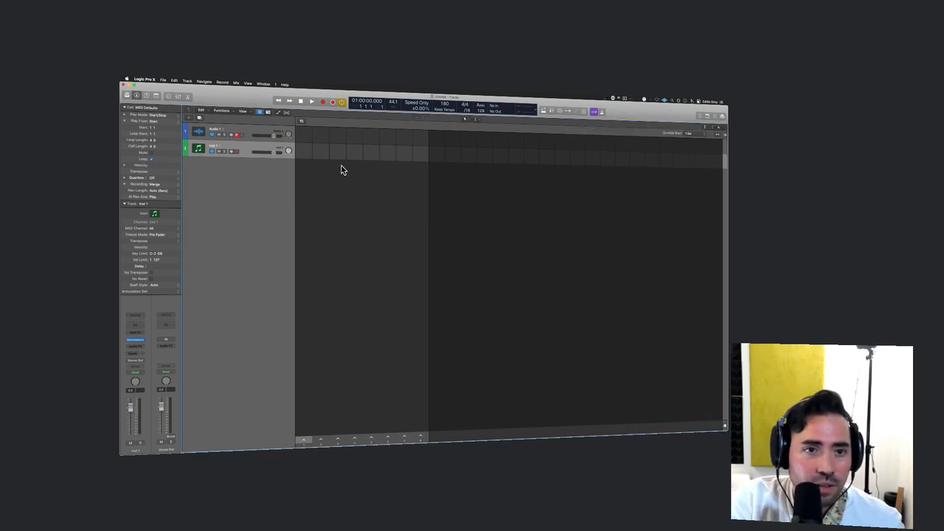
left_click(247, 126)
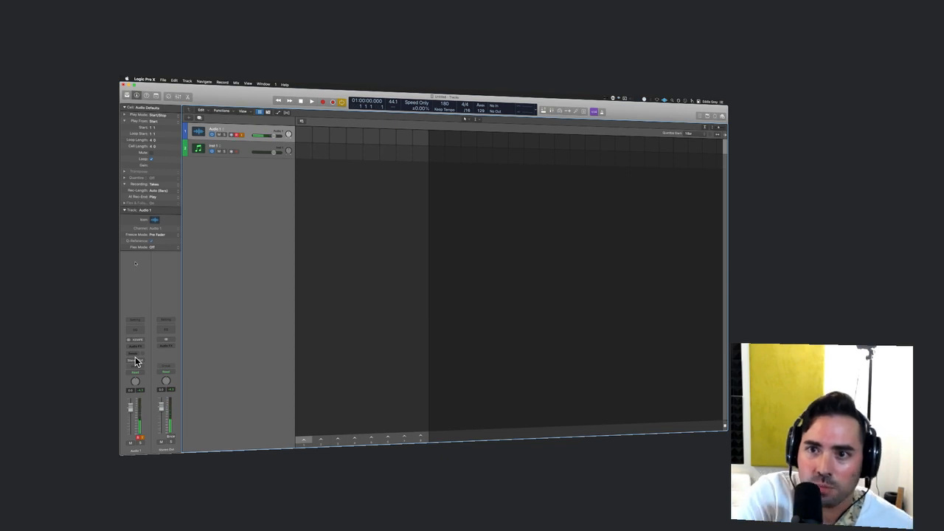
- Turn on Low Latency Mode for monitoring the Audio 1 track
left_click(552, 112)
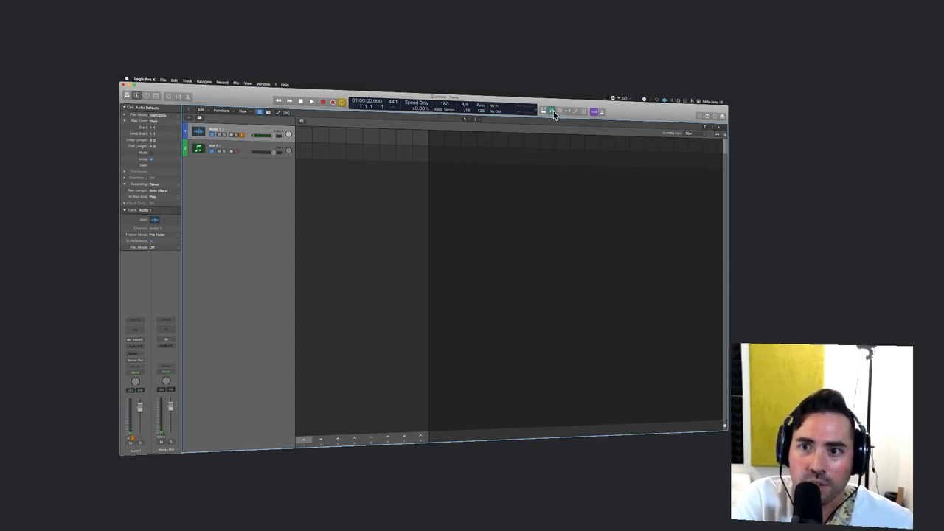
left_click(552, 111)
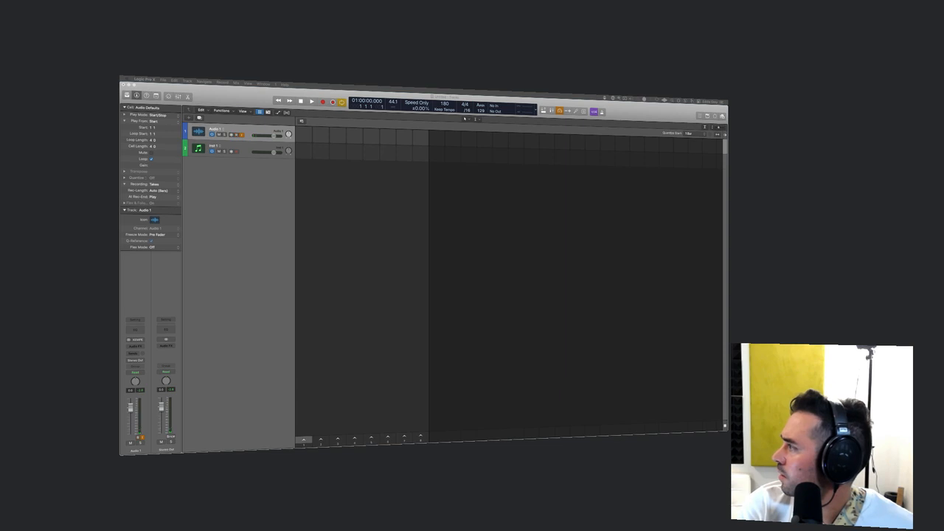
left_click(359, 298)
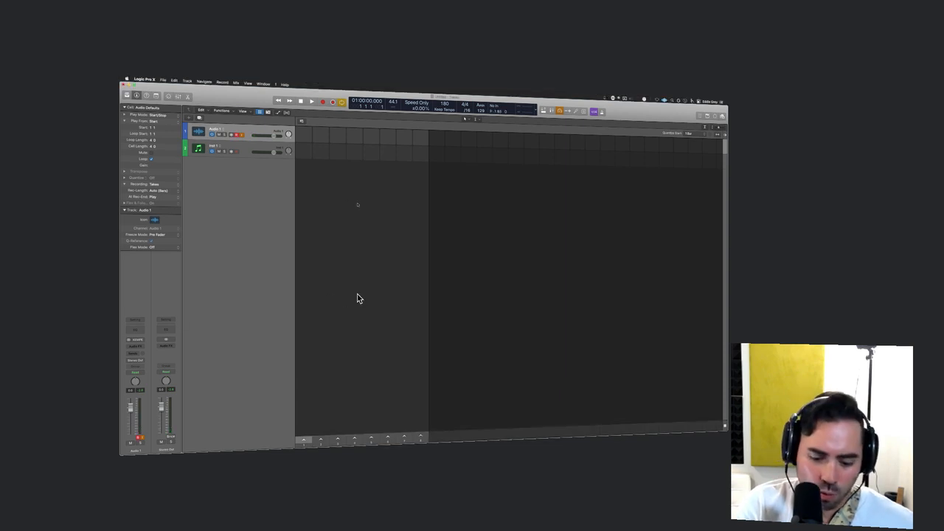
- Turn off Software Monitoring in the General audio preferences and switch to the Console app
key("super+comma")
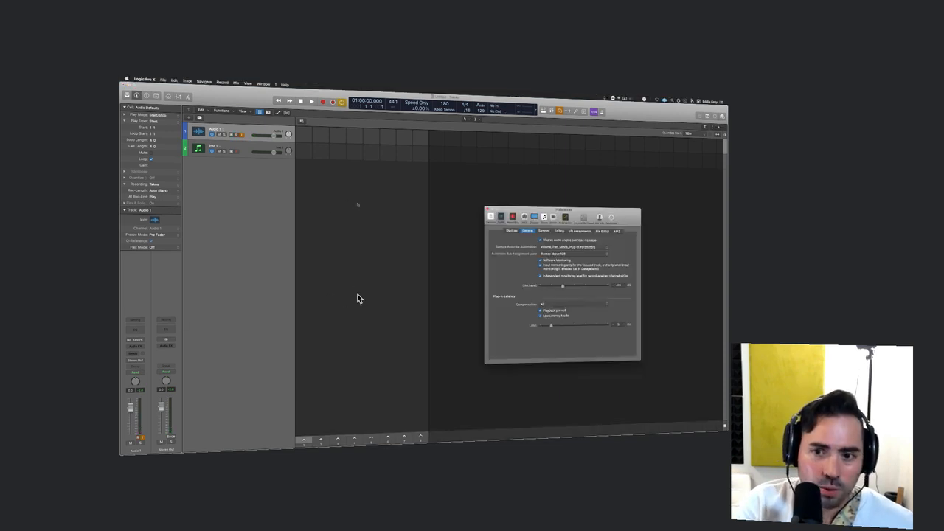
left_click(512, 232)
left_click(528, 231)
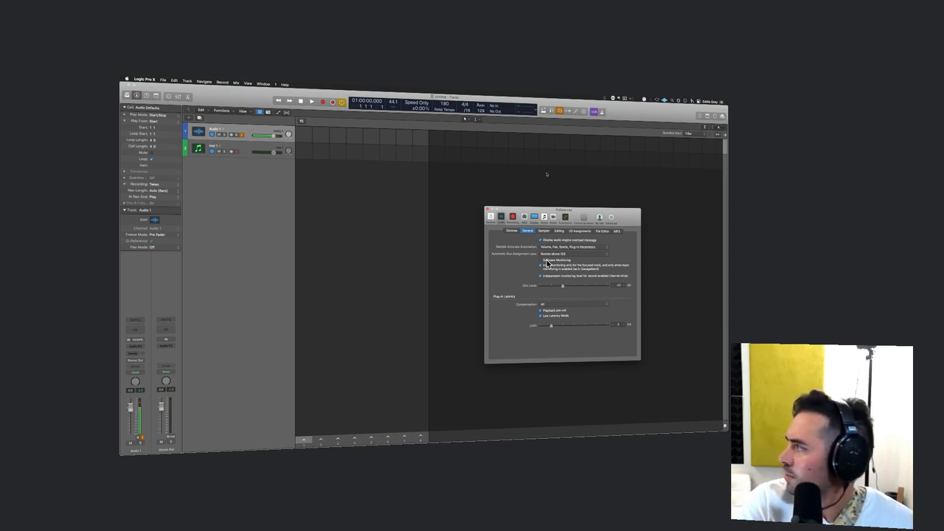
key("super+Tab")
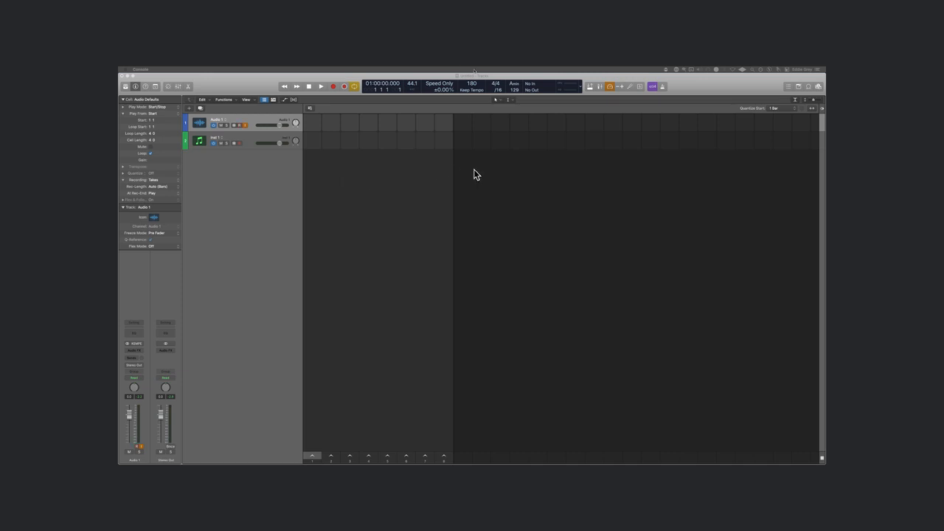
- Return to Logic Pro X, turn on the metronome and close the Preferences window
left_click(661, 87)
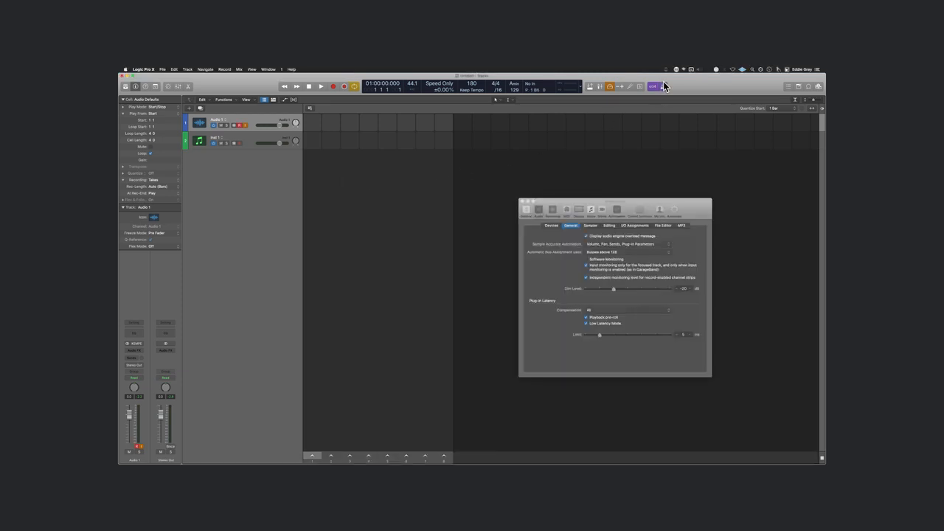
left_click(521, 202)
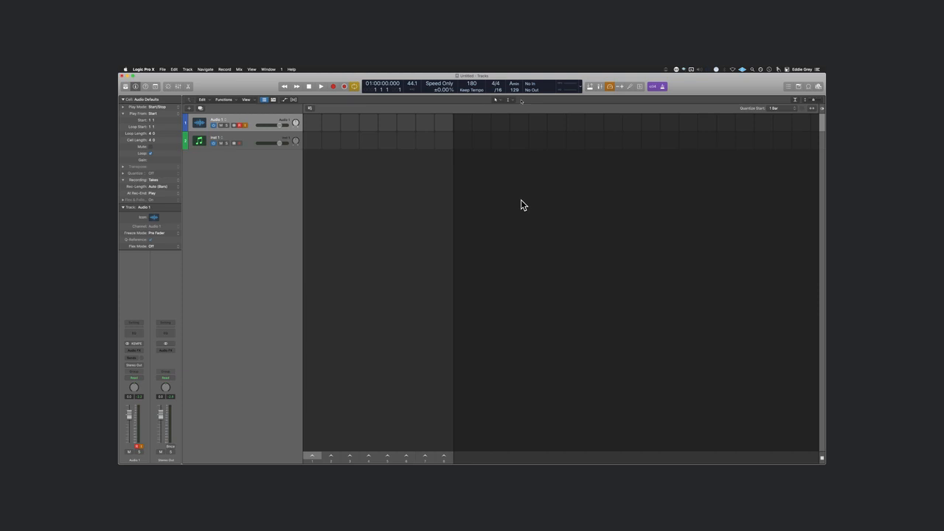
- Record a short take into the first Live Loops cell of Audio 1 and stop
left_click(313, 123)
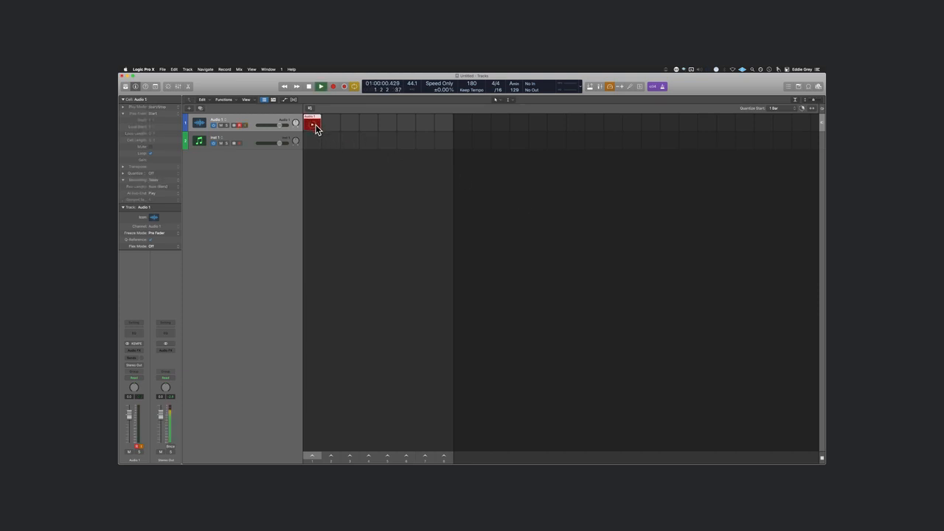
key("space")
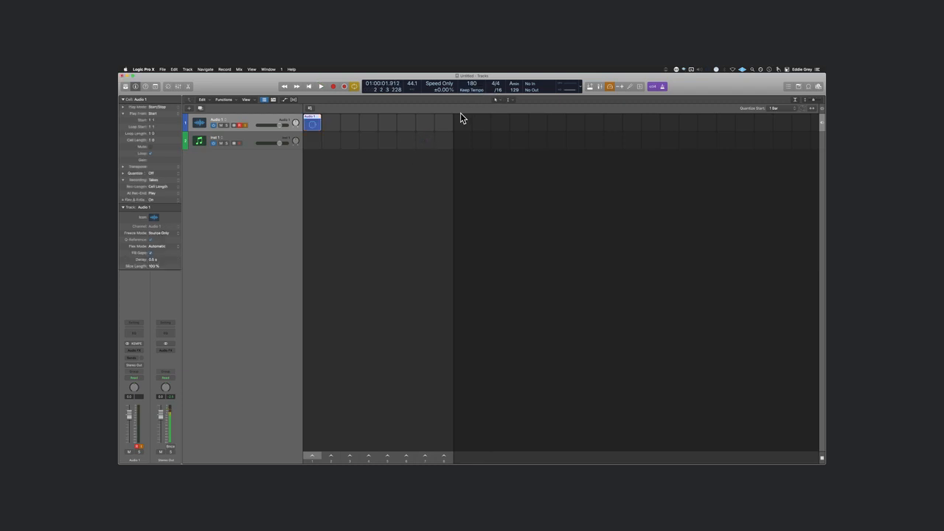
- Set the project tempo to 160 and check it with a short playback
left_click_drag(476, 92, 475, 112)
key("space")
key("space")
- Delete the take recorded in the first Audio 1 cell
mouse_move(320, 122)
key("Delete")
left_click(513, 208)
- Show the Live Loops grid and the Tracks area side by side, then start playback from the Tracks area
key("alt+b")
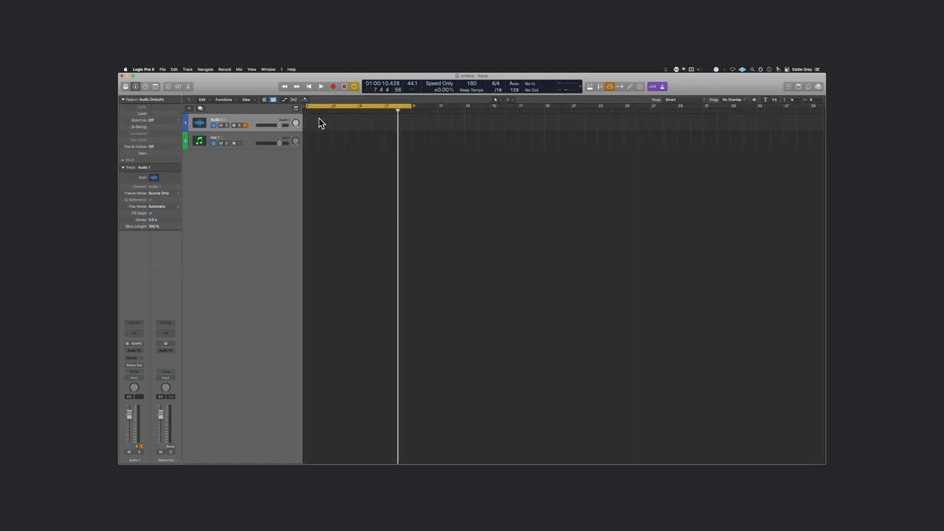
key("alt+b")
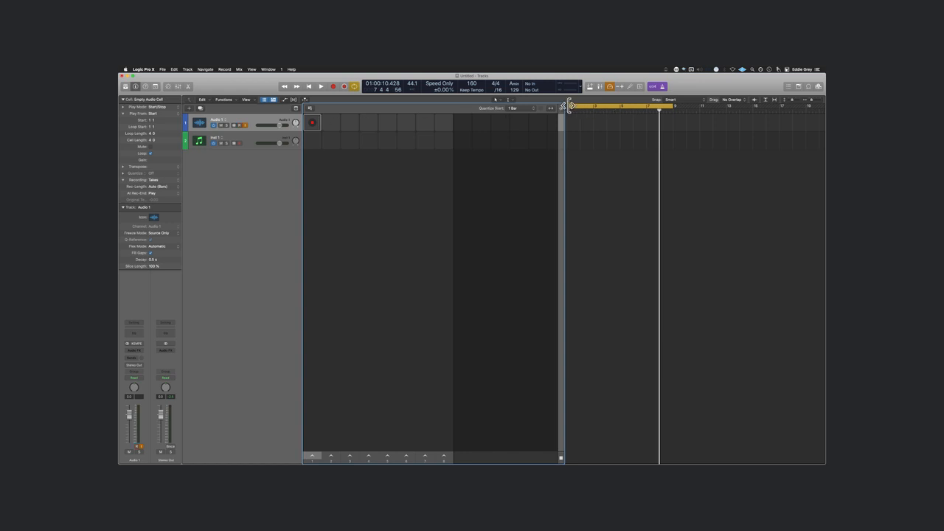
left_click(626, 159)
key("space")
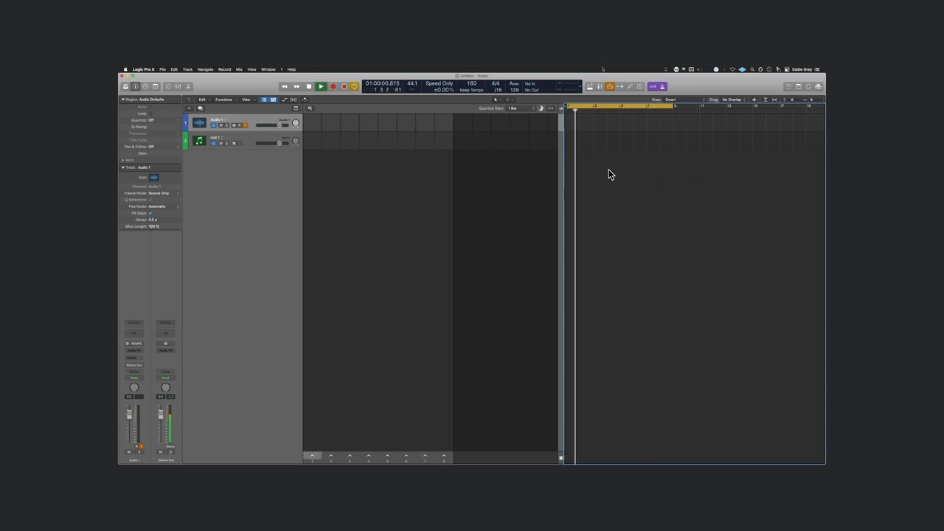
- Stop playback, survey the Tracks area's timeline to the project end and back, and return to the Live Loops grid alone
key("space")
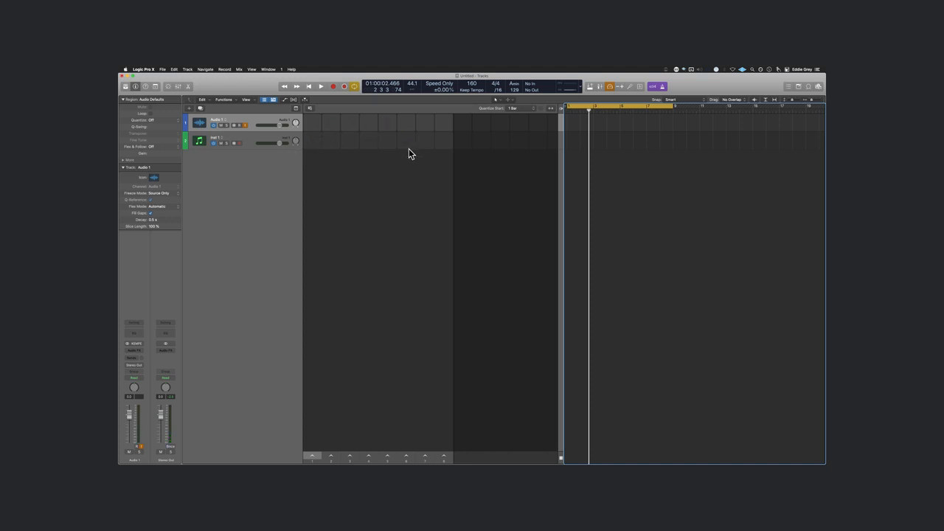
left_click(609, 112)
scroll(600, 130, "right", 10)
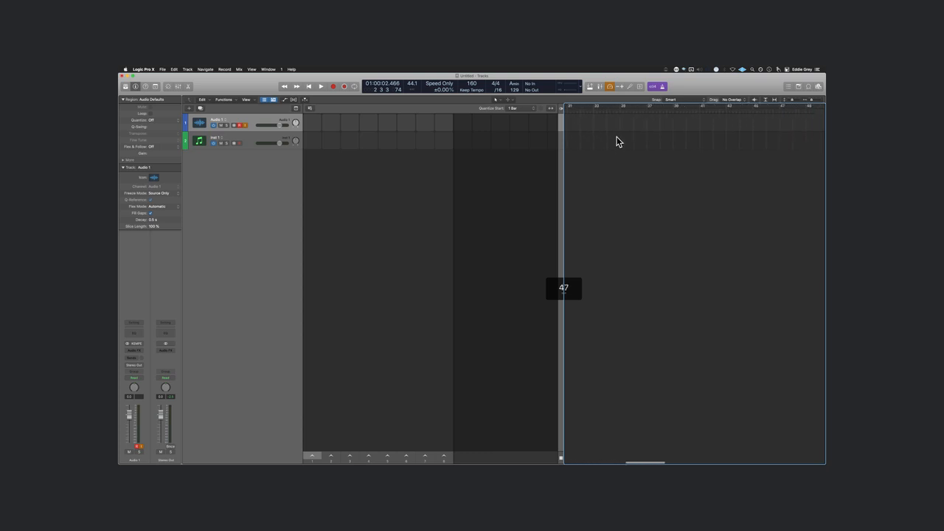
scroll(616, 142, "right", 20)
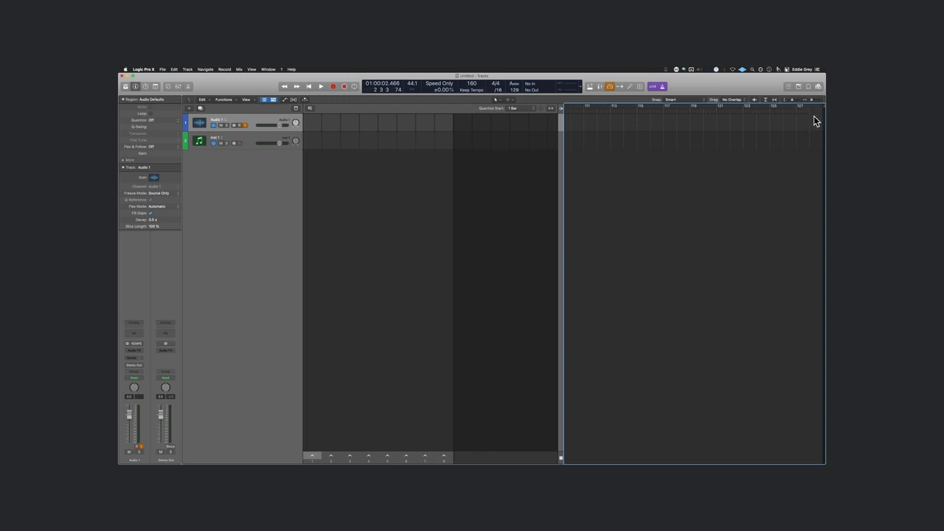
scroll(690, 184, "left", 20)
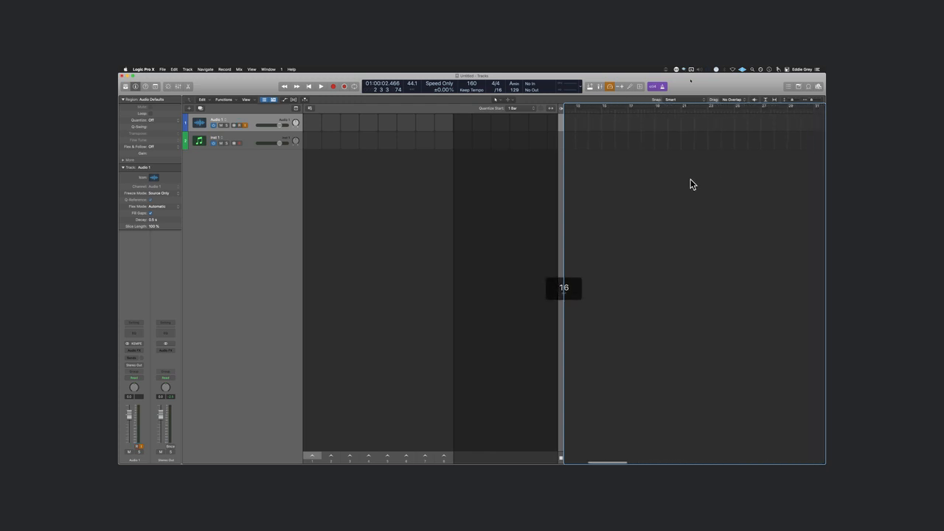
scroll(690, 184, "left", 3)
key("c")
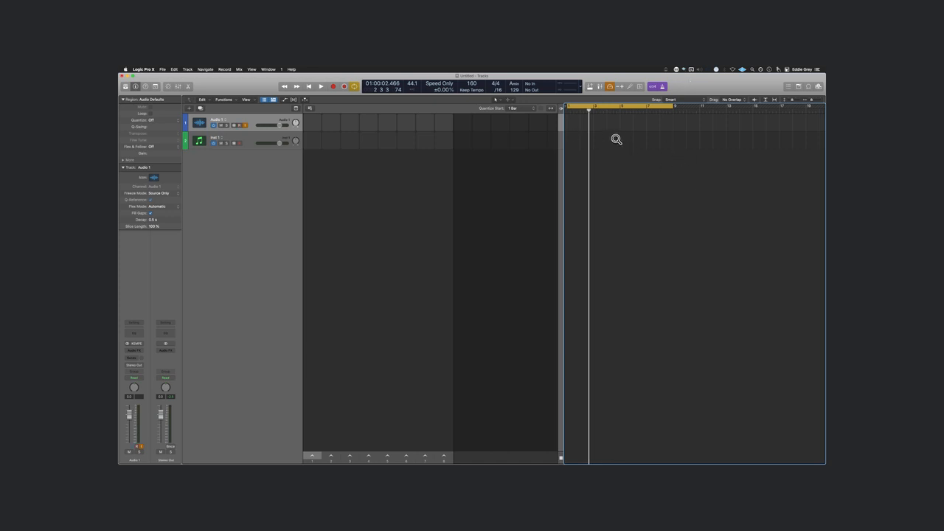
key("alt+b")
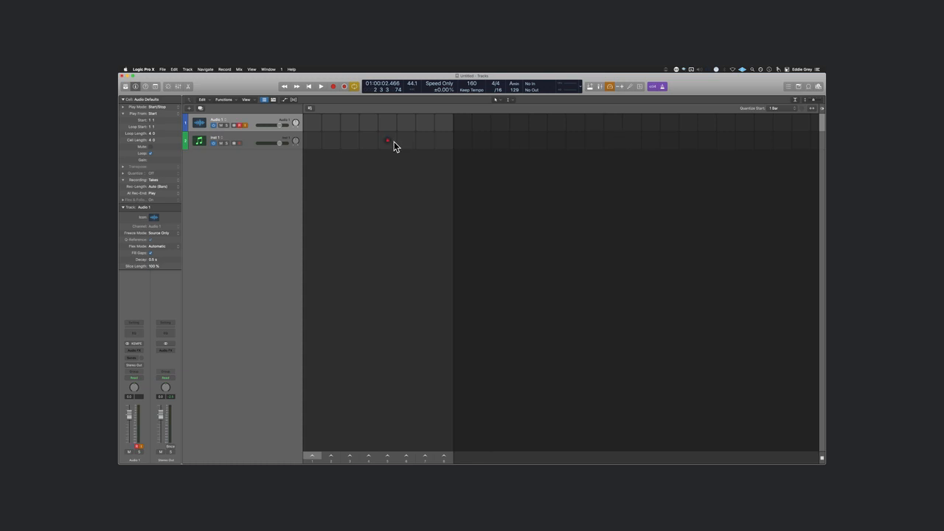
- Remove the Omnisphere instrument from the Inst 1 track
left_click(318, 120)
left_click(268, 134)
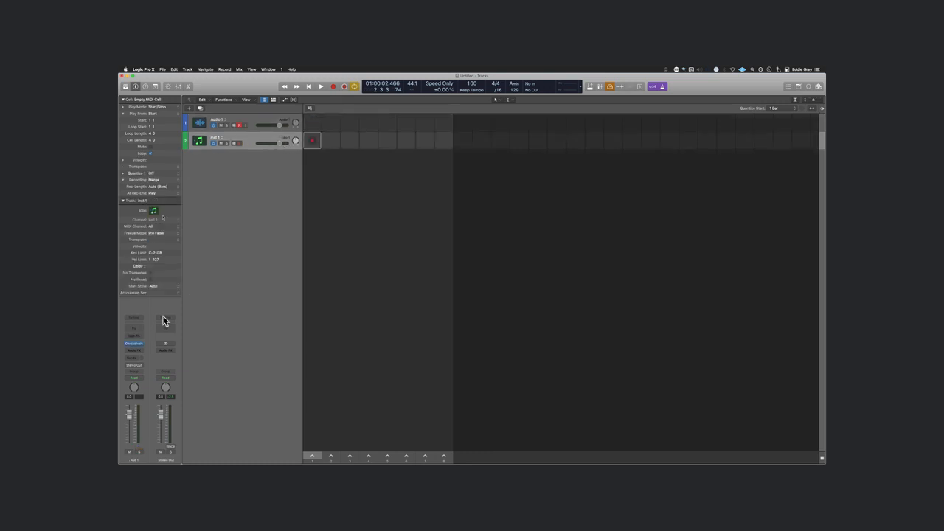
left_click(140, 343)
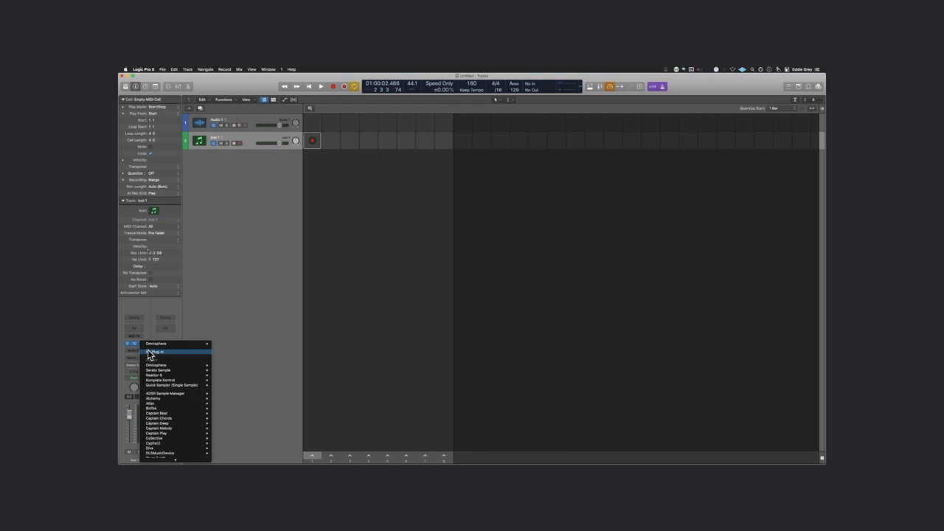
left_click(152, 352)
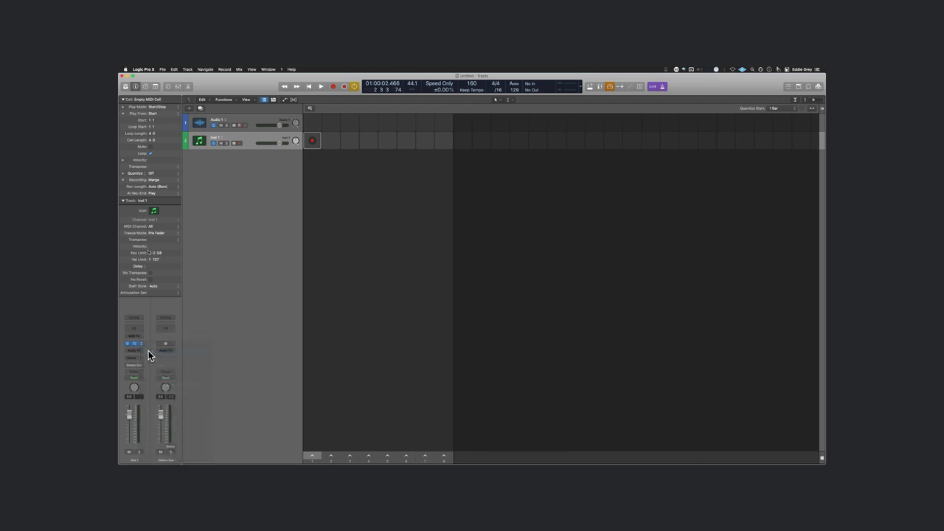
- Record a brief test take into the first Audio 1 cell and delete it
left_click(313, 126)
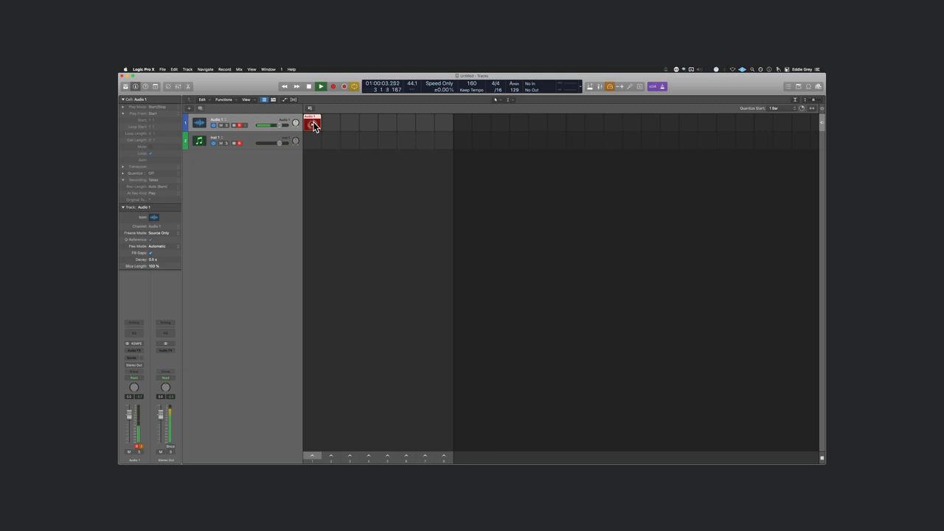
left_click(313, 126)
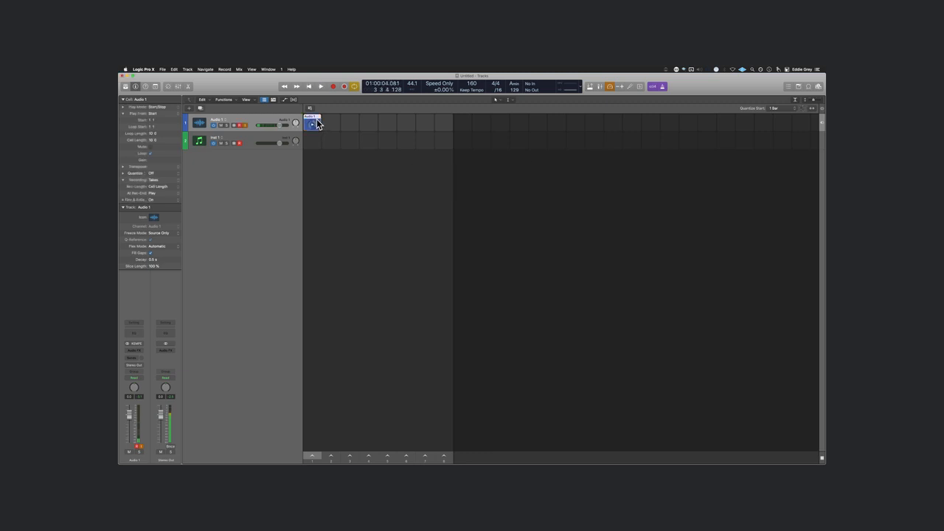
key("Delete")
key("Return")
- Show all channel strips in the Mixer and open the Click channel's Klopfgeist instrument
key("x")
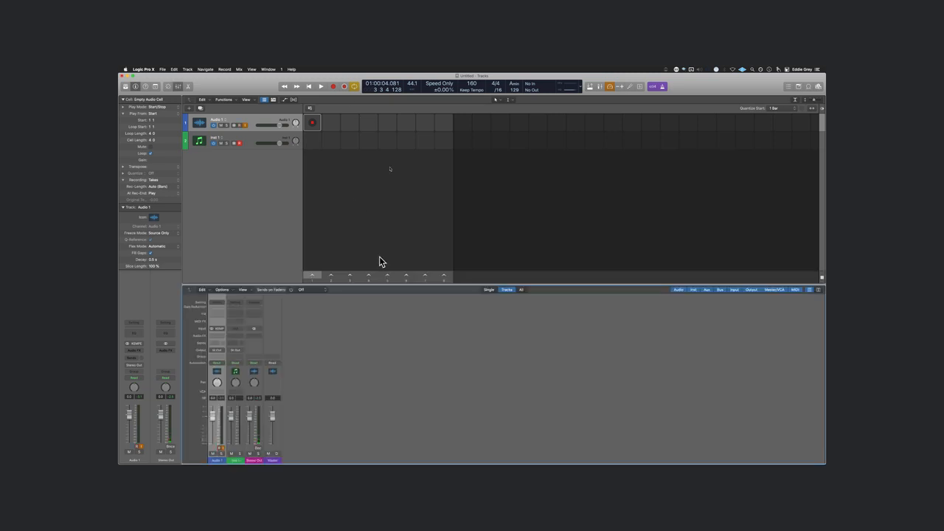
left_click(521, 290)
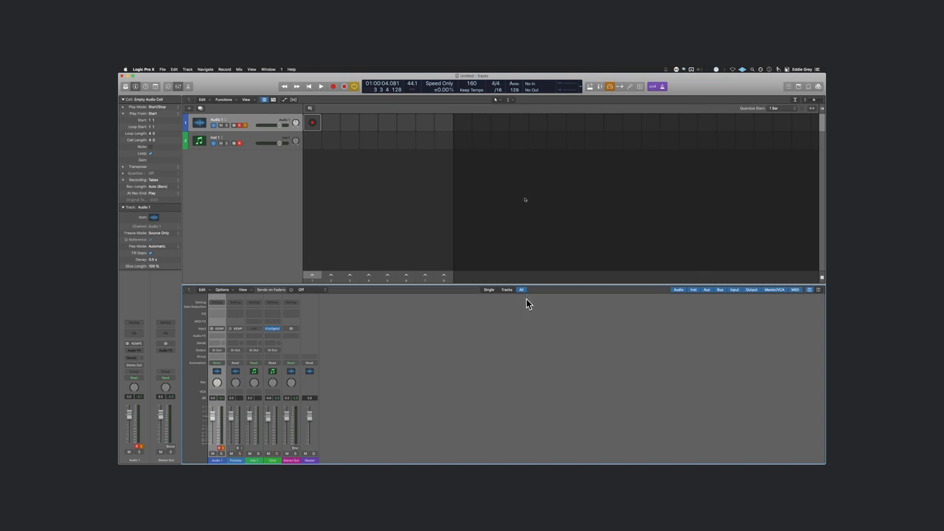
left_click(273, 329)
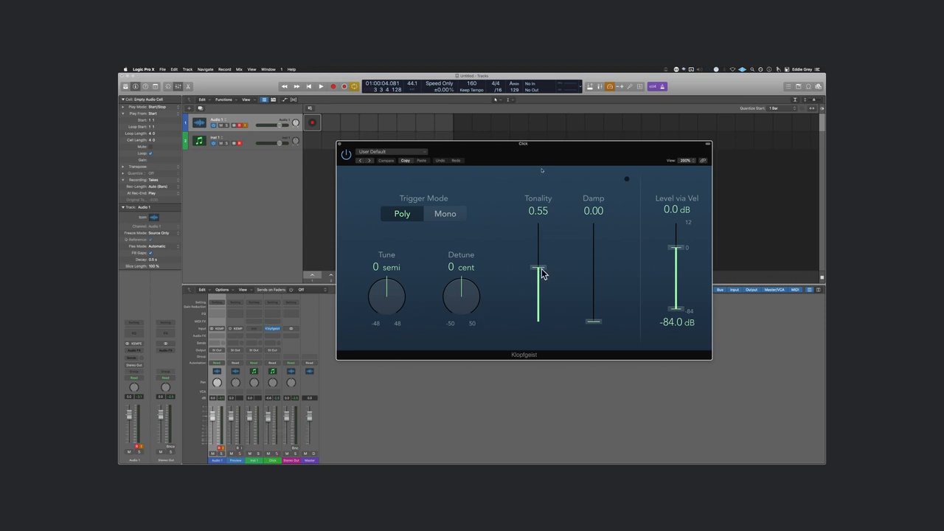
- Set the Klopfgeist Tonality to 0.81 while listening to the click, and close the instrument and the Mixer
left_click_drag(542, 274, 543, 257)
key("space")
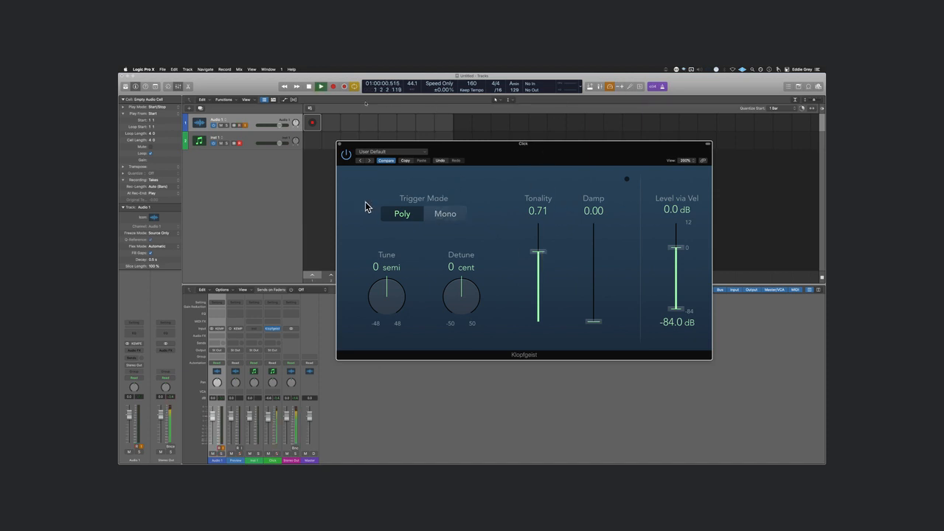
mouse_move(538, 252)
left_mouse_down()
mouse_move(537, 230)
mouse_move(537, 246)
left_mouse_up()
key("space")
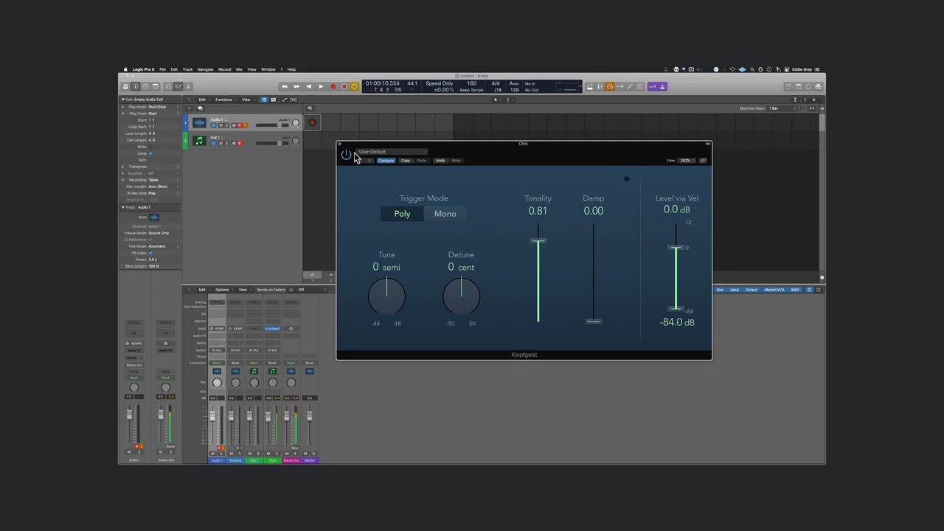
left_click(339, 144)
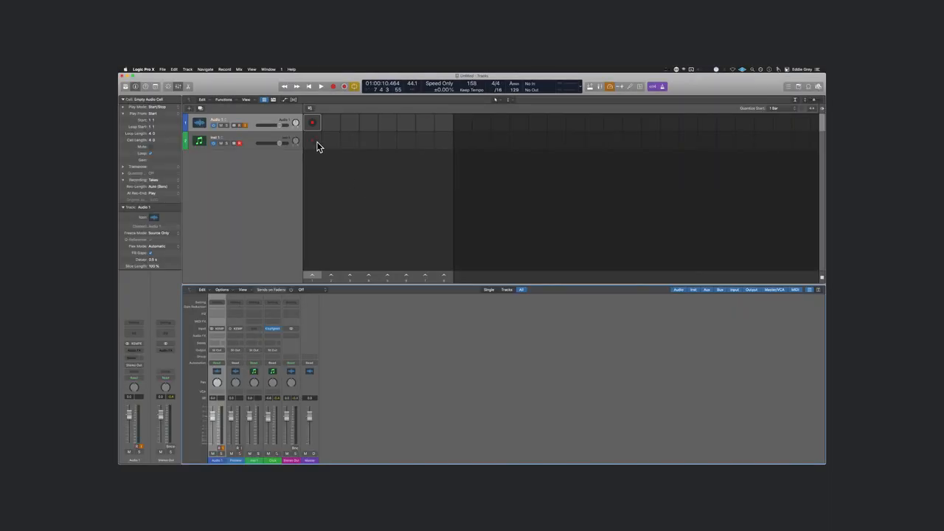
key("x")
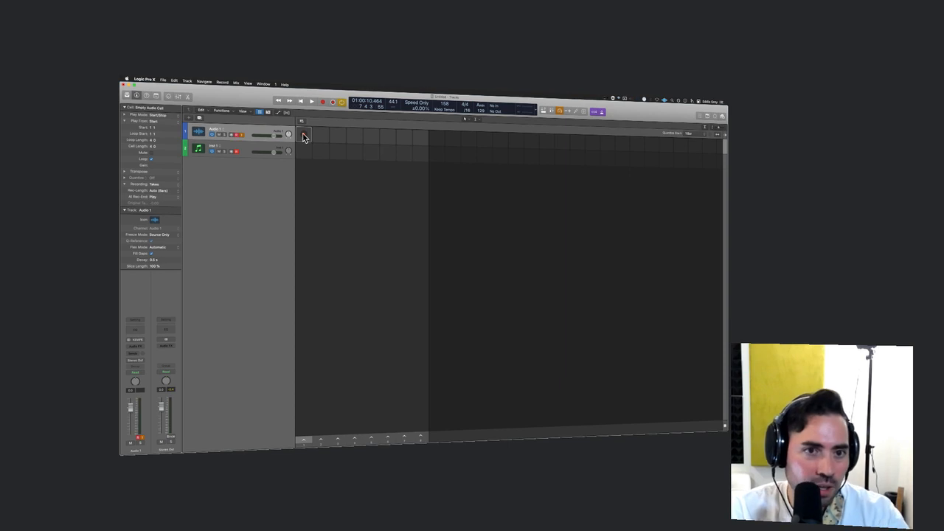
- Record a 16-bar guitar take into the first Audio 1 cell and rename the track Tele Guitar
left_click(304, 136)
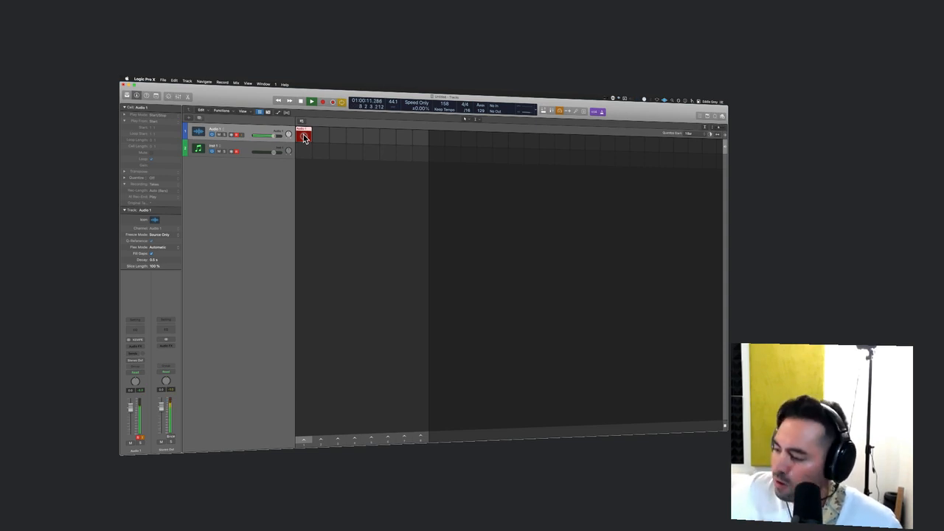
left_click(305, 139)
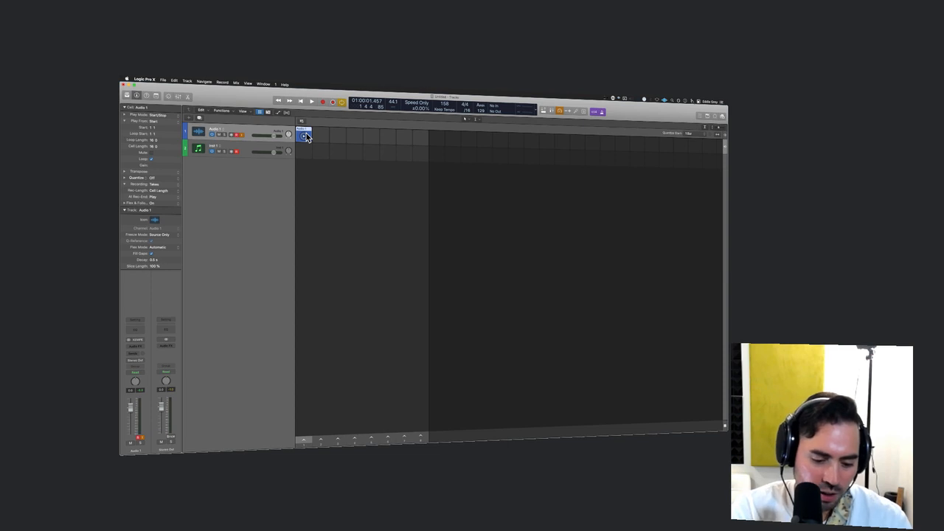
key("shift+n")
key("BackSpace")
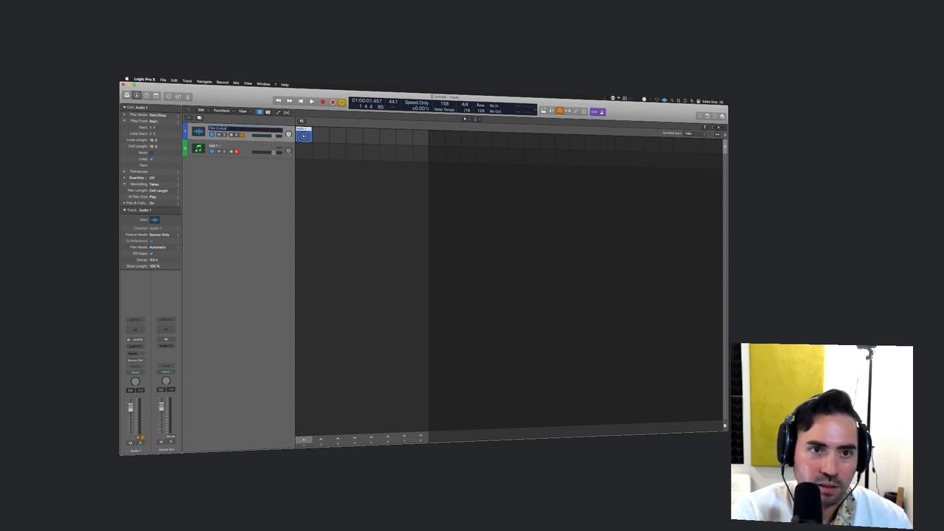
key("Return")
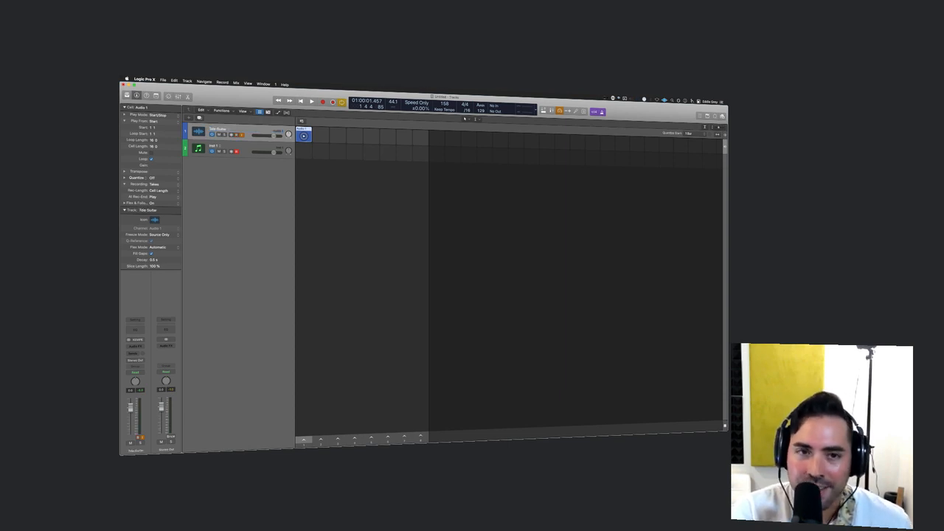
- Open the recorded guitar cell in the editor, examine its waveform against the beat grid, and play scene 1 to check the timing
double_click(304, 133)
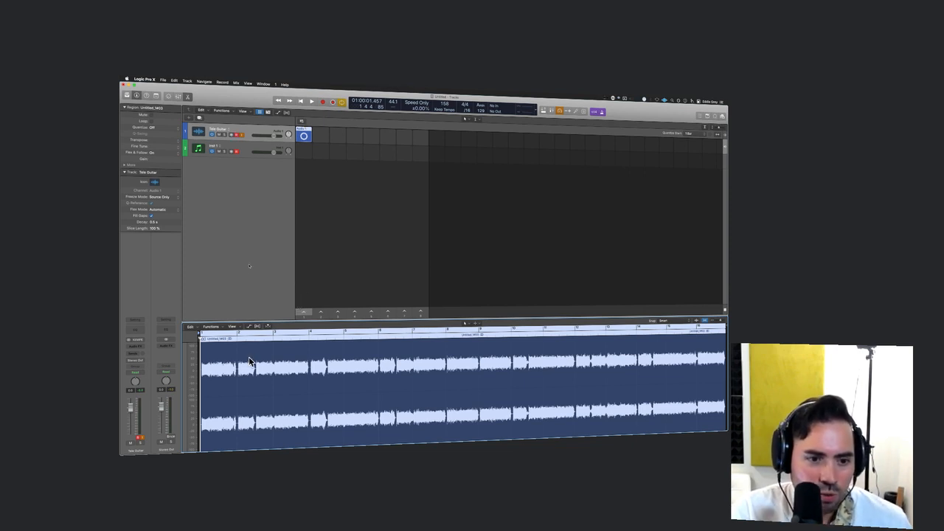
scroll(224, 388, "down", 3)
scroll(223, 388, "up", 15)
scroll(222, 388, "down", 4)
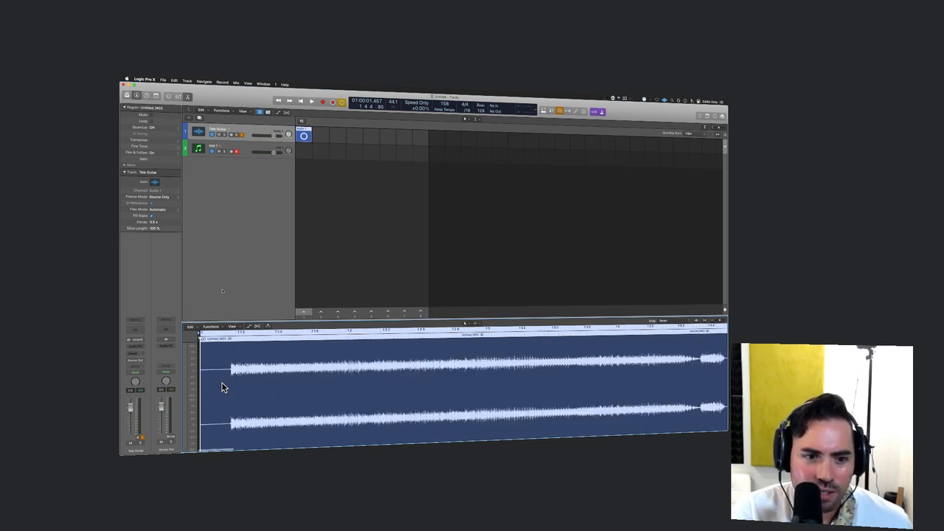
scroll(222, 388, "down", 6)
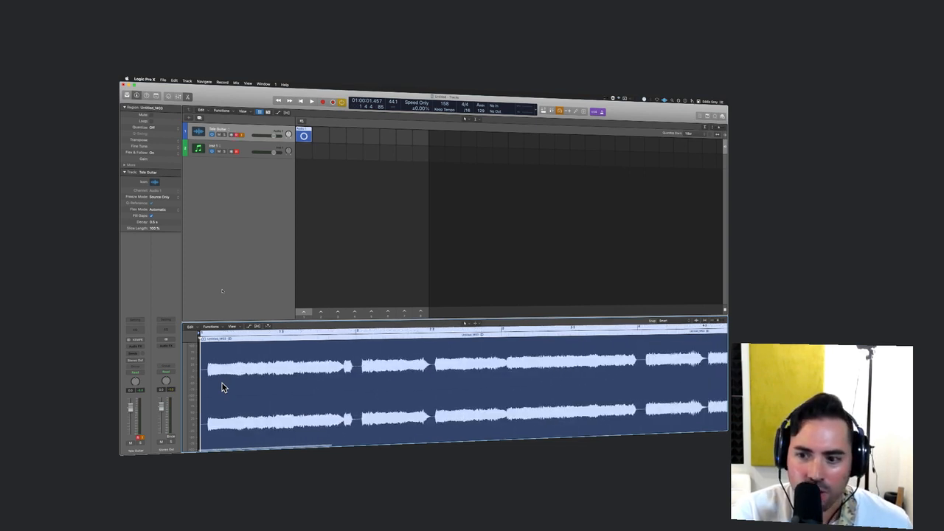
scroll(221, 388, "down", 8)
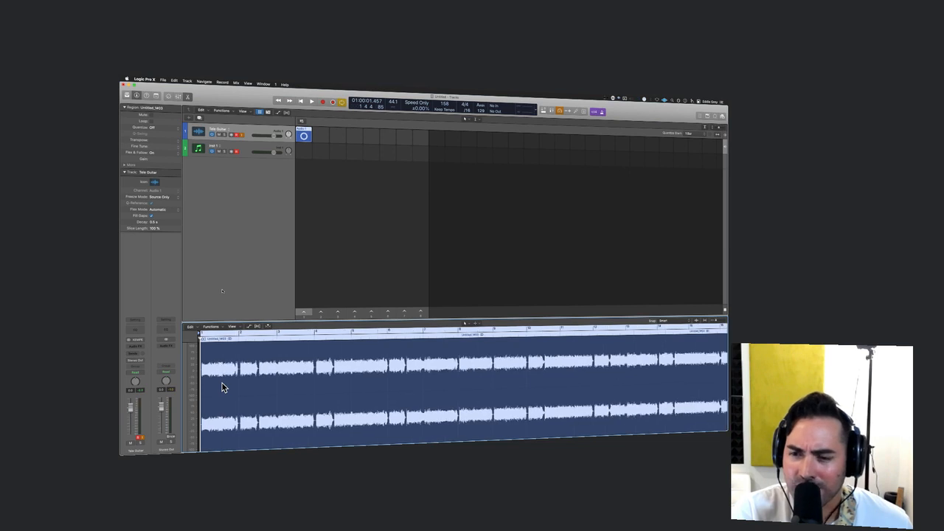
left_click(306, 314)
scroll(284, 345, "up", 5)
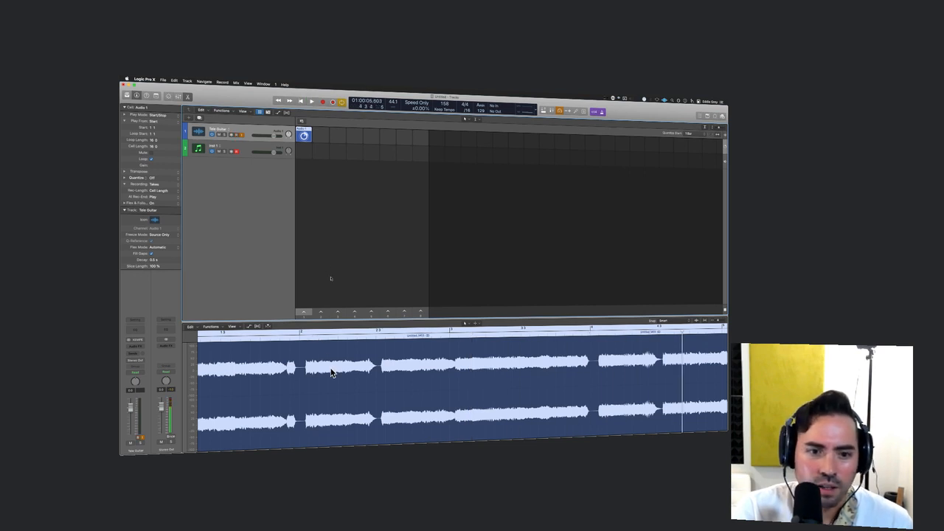
scroll(330, 372, "up", 5)
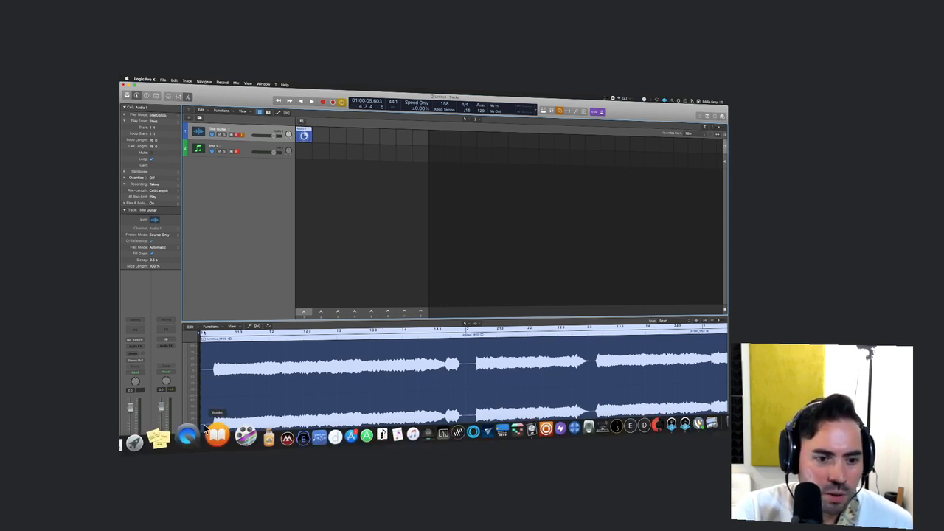
- Try moving the guitar loop's start to the attack of the first note, and play scene 1 to check it
mouse_move(206, 422)
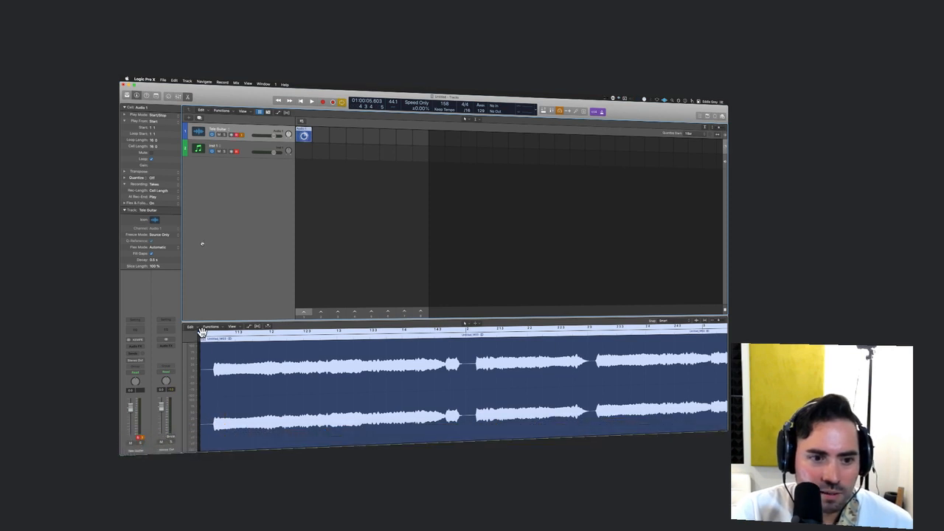
left_click(155, 127)
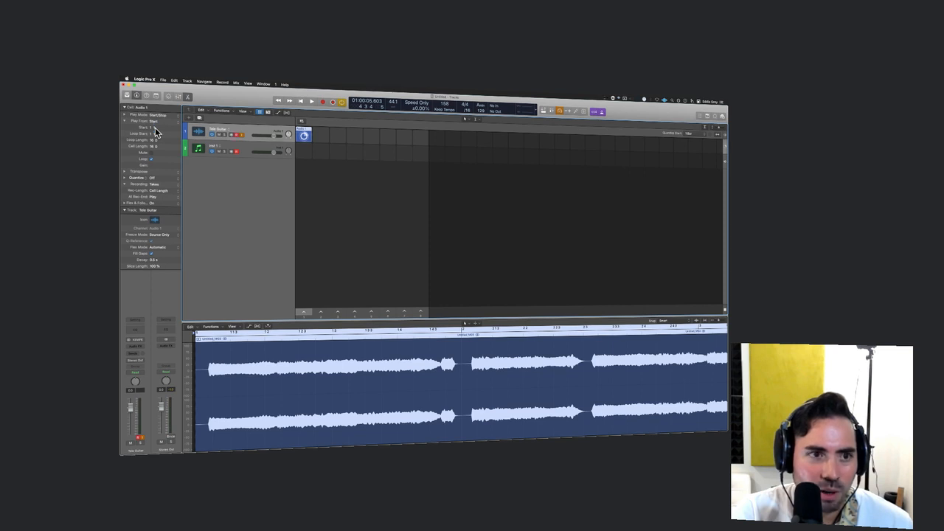
left_click_drag(196, 334, 209, 335)
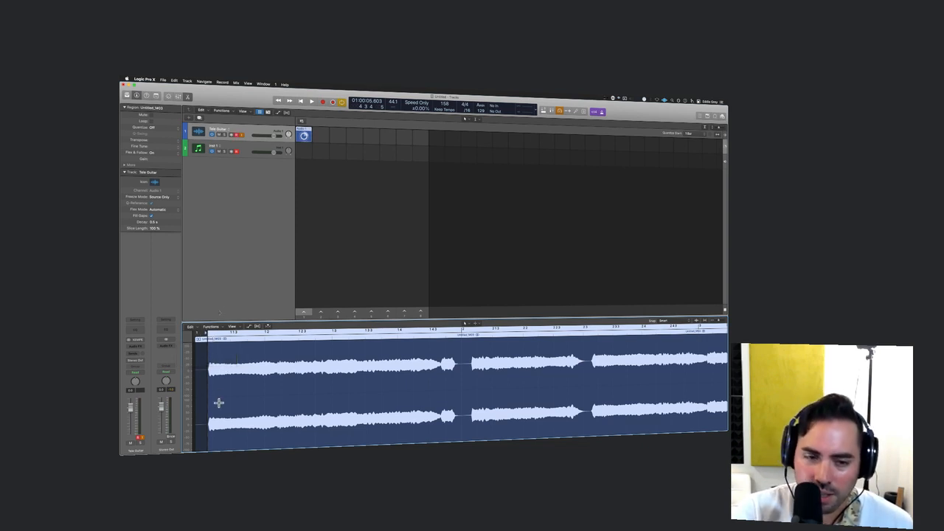
left_click(305, 313)
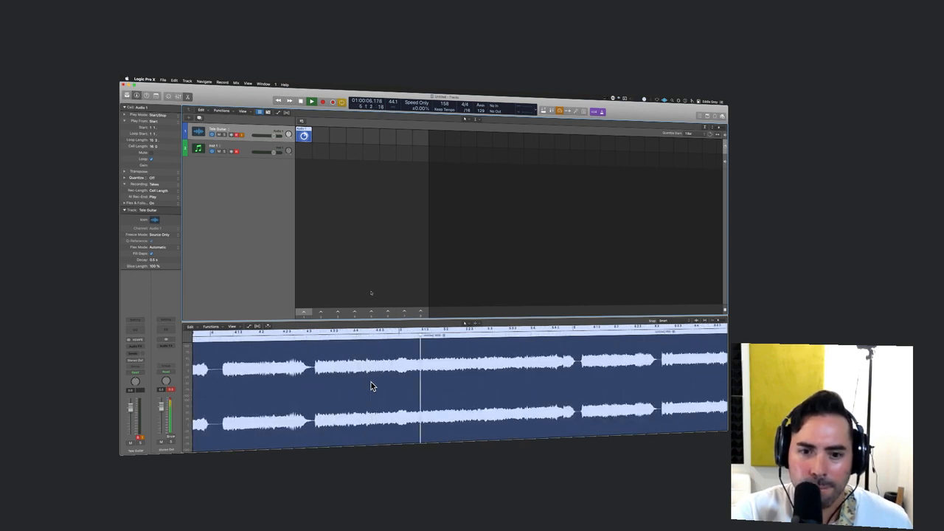
scroll(371, 382, "down", 3)
scroll(371, 382, "left", 10)
key("space")
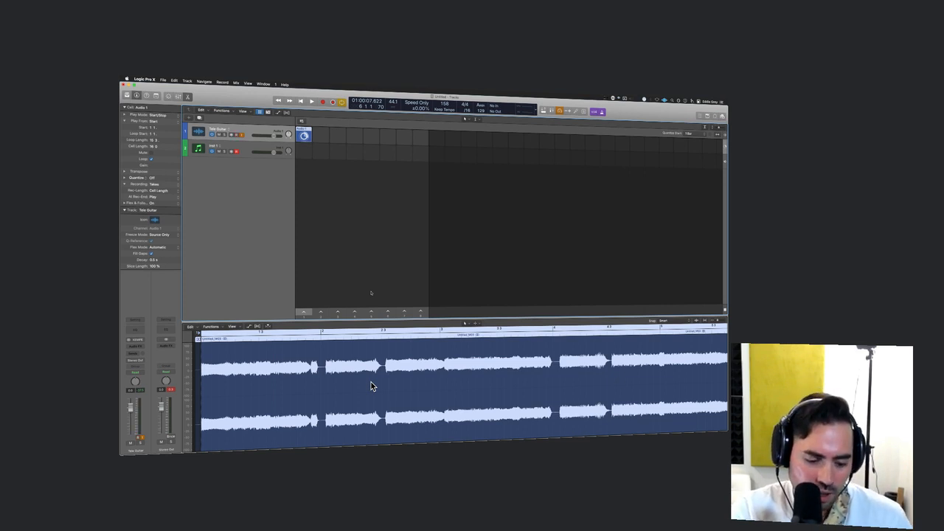
- Move the guitar loop's start to bar 2 with snapping set to Division, and start playback
left_click(198, 334)
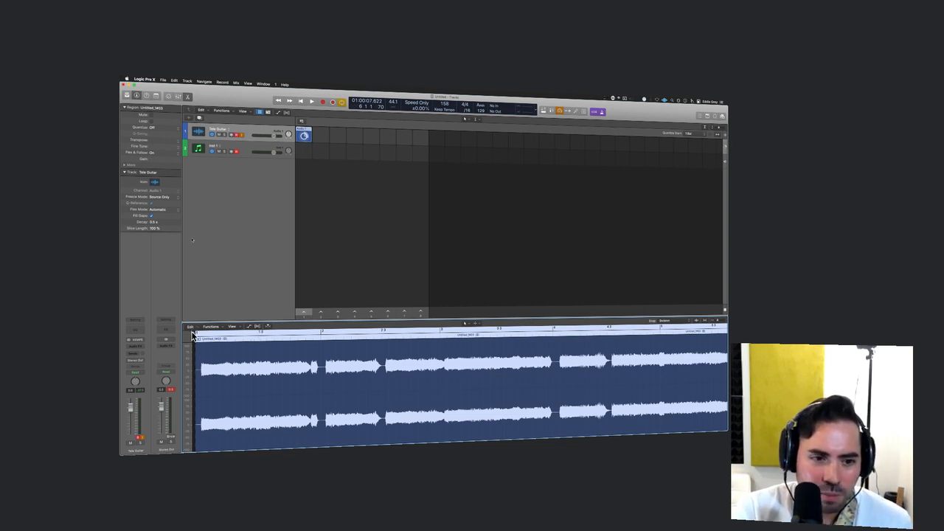
left_click_drag(195, 333, 322, 332)
key("space")
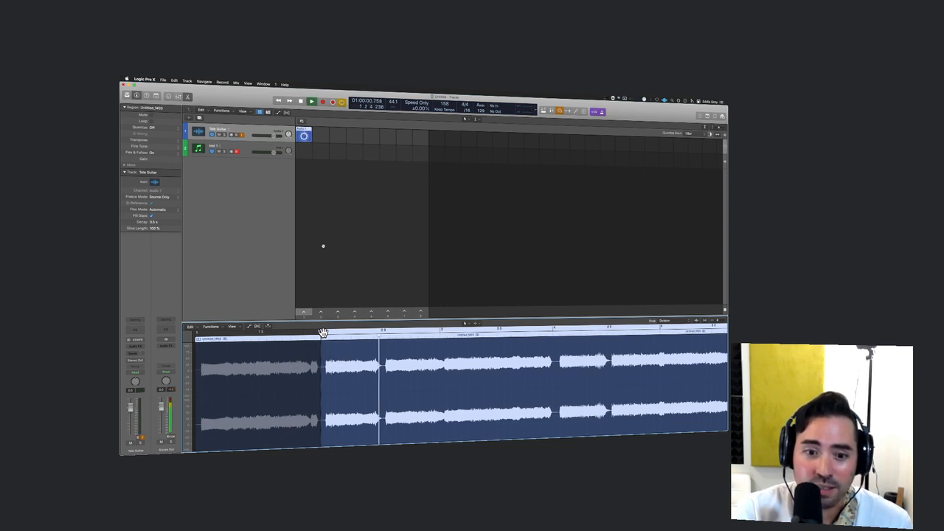
- Try moving the guitar loop's start to bar 3 and play it to check the timing
key("space")
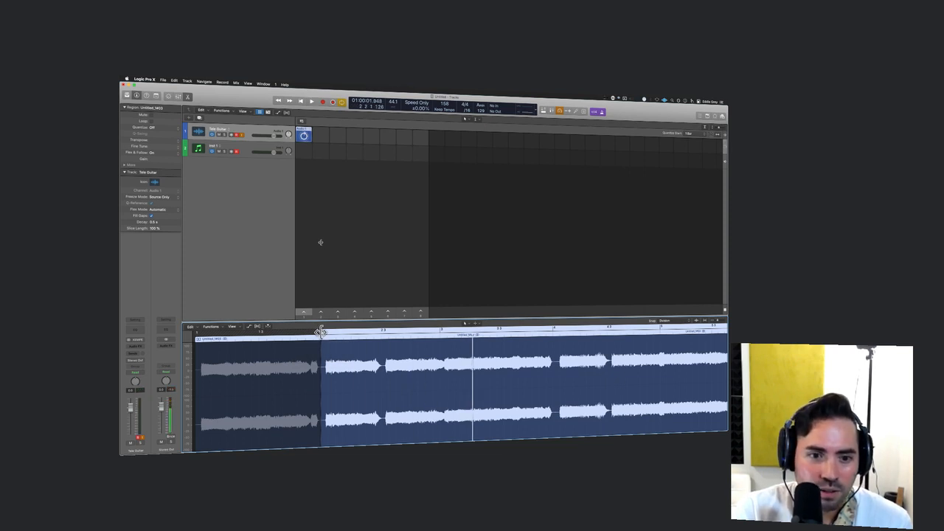
left_click_drag(323, 332, 440, 333)
key("space")
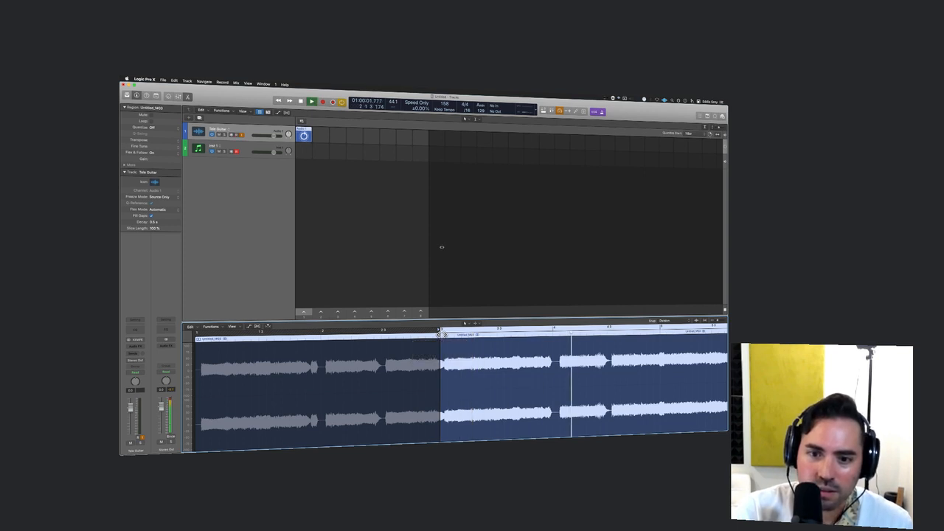
key("space")
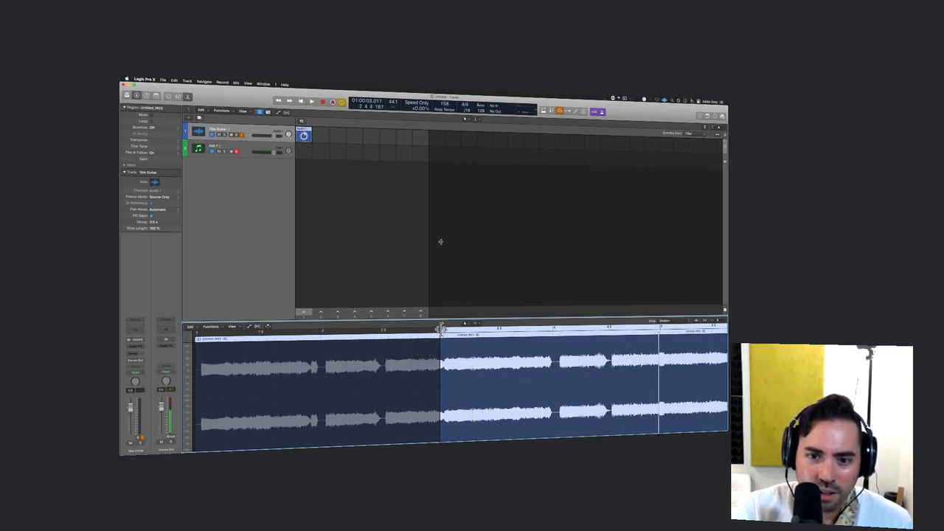
- Move the guitar loop's start back to the beginning of the recording and reselect the cell
left_click_drag(440, 333, 162, 330)
left_click(367, 219)
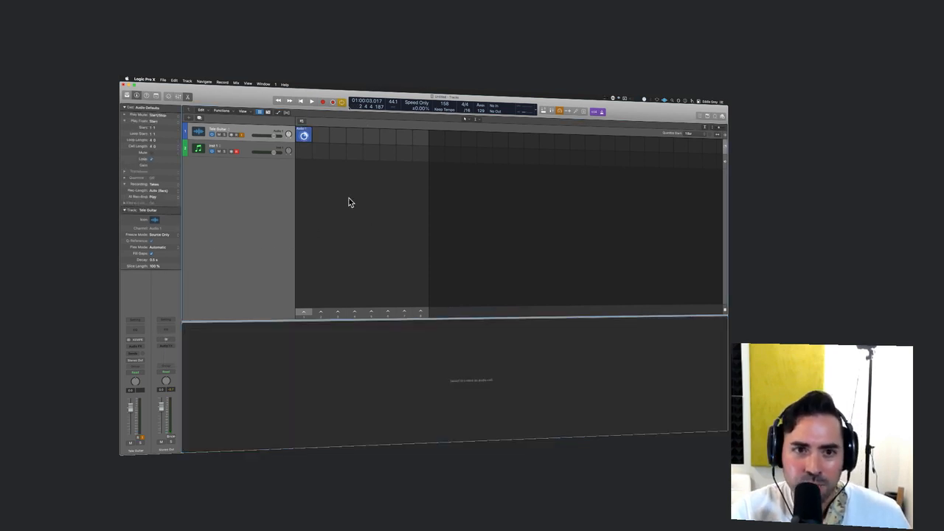
left_click(305, 136)
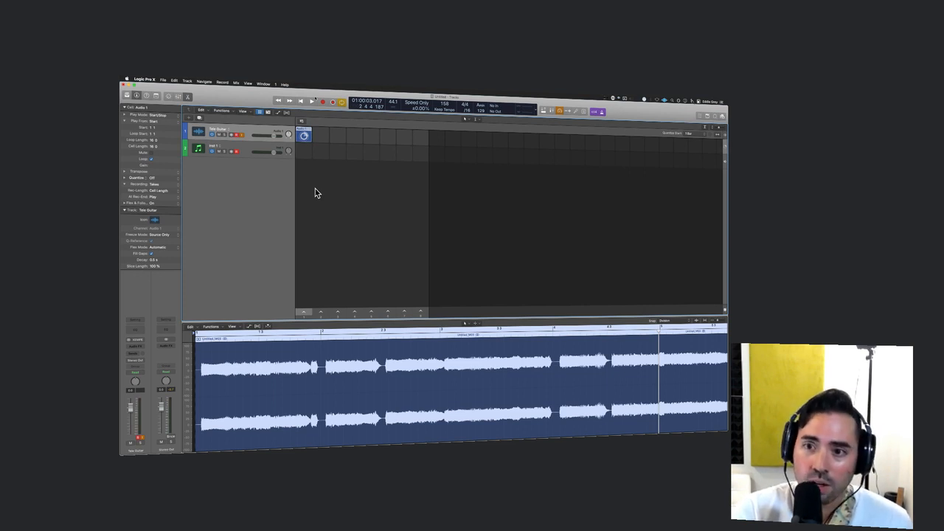
- Show the Live Loops grid and Tracks area side by side and copy the guitar cell onto its track near bar 3
key("alt+v")
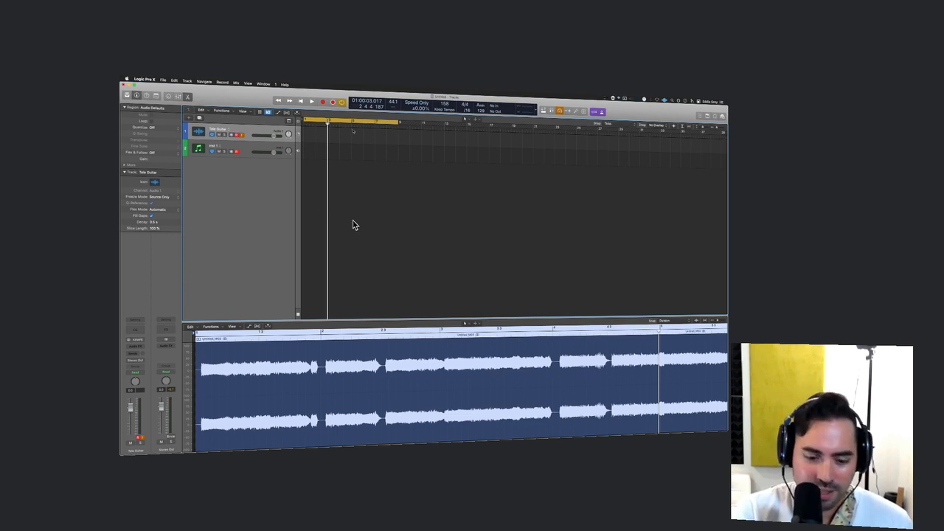
left_click(353, 221)
key("alt+b")
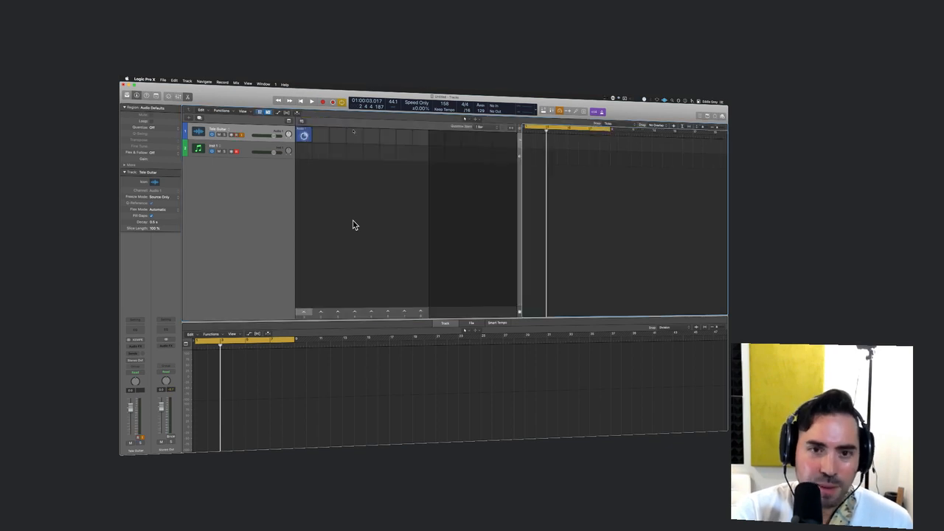
key("e")
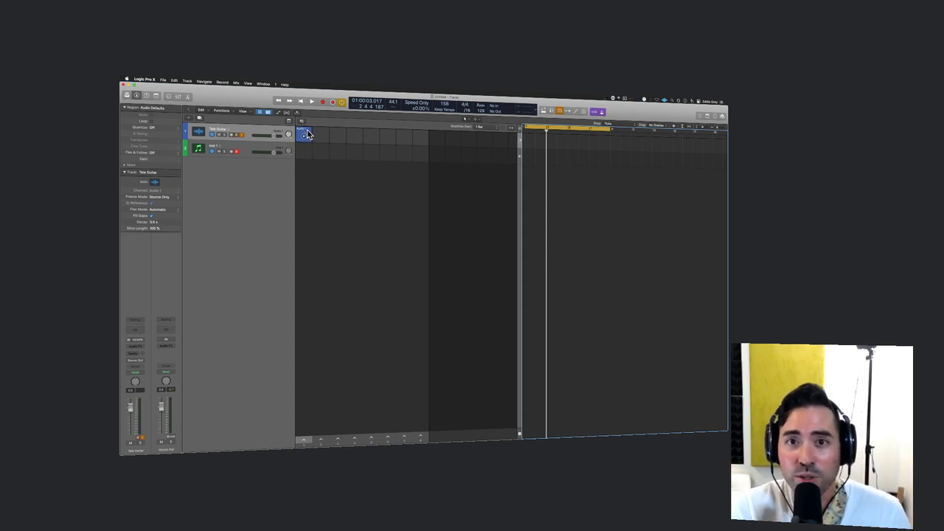
left_click_drag(307, 134, 548, 144)
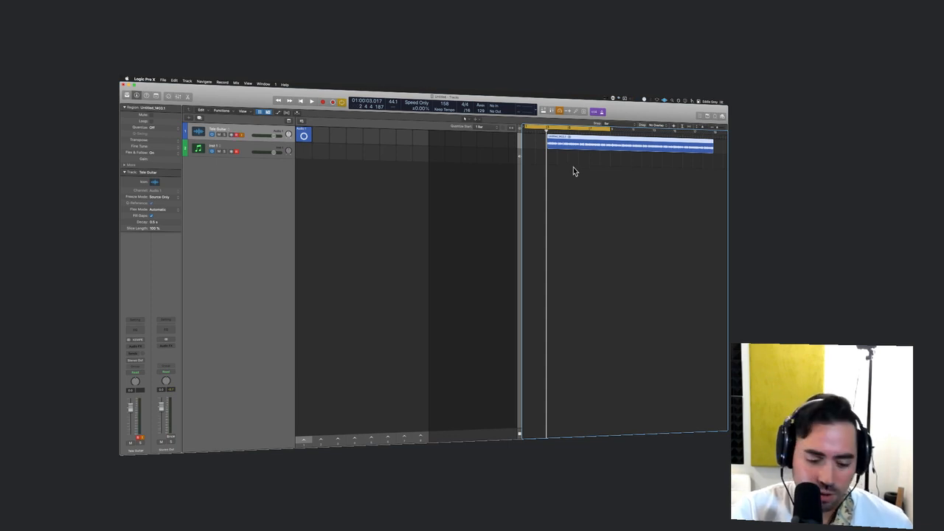
- Set the cycle range to the guitar region and show only the Tracks area with taller tracks
key("super+u")
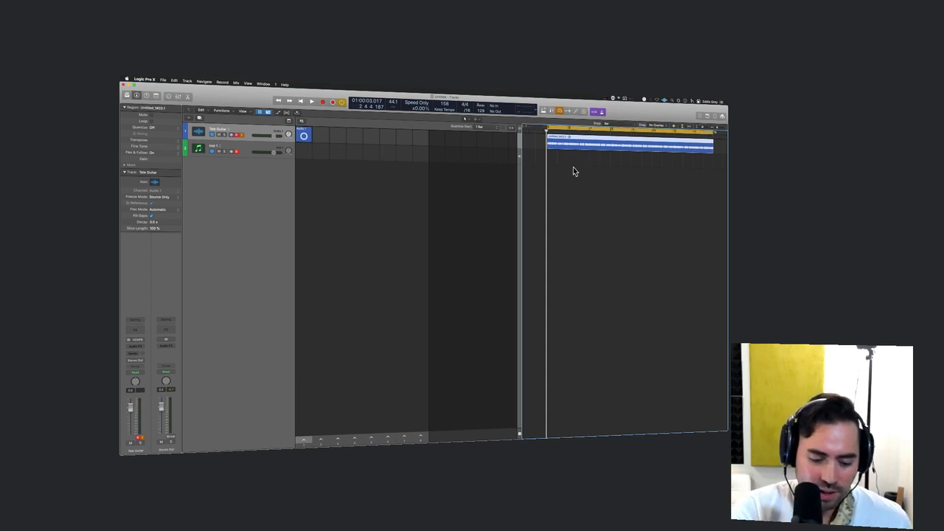
key("super+Down")
key("super+Down")
key("super+Down")
key("super+Down")
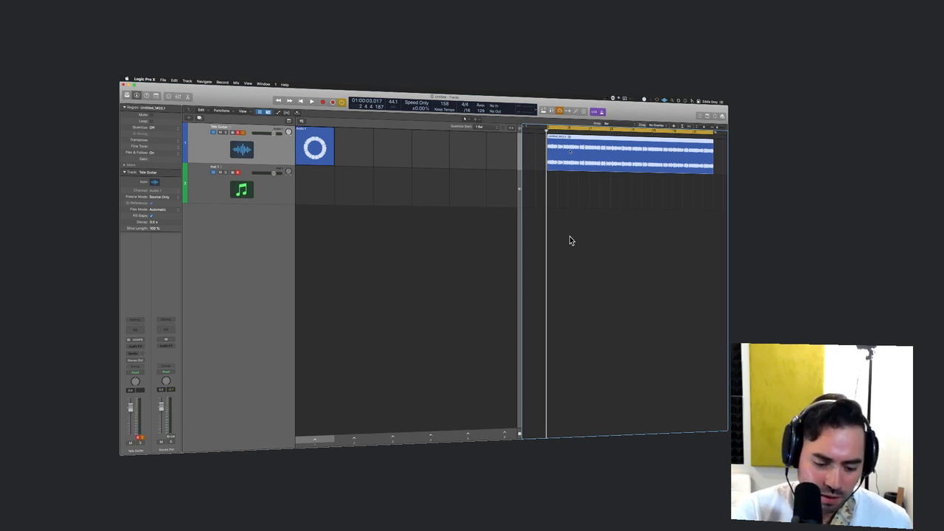
key("alt+b")
key("super+Right")
key("super+Right")
key("super+Right")
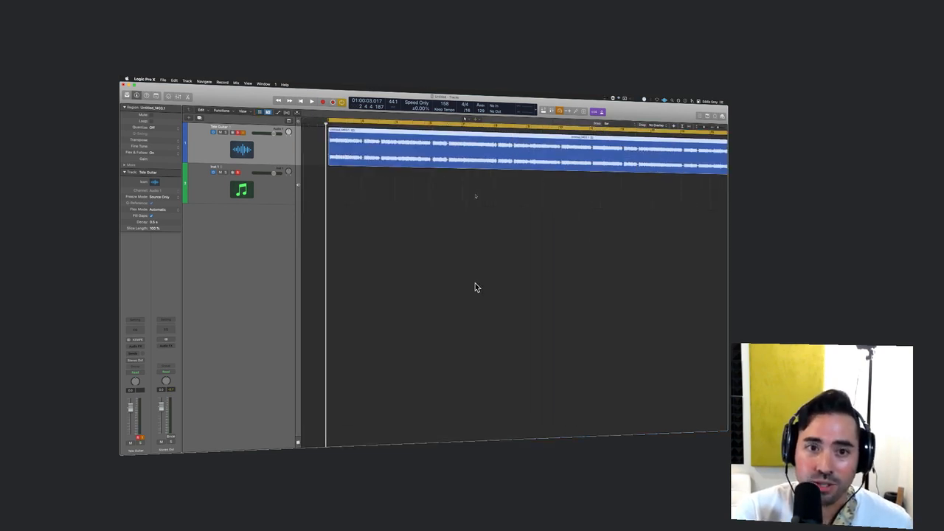
key("super+Right")
key("super+Right")
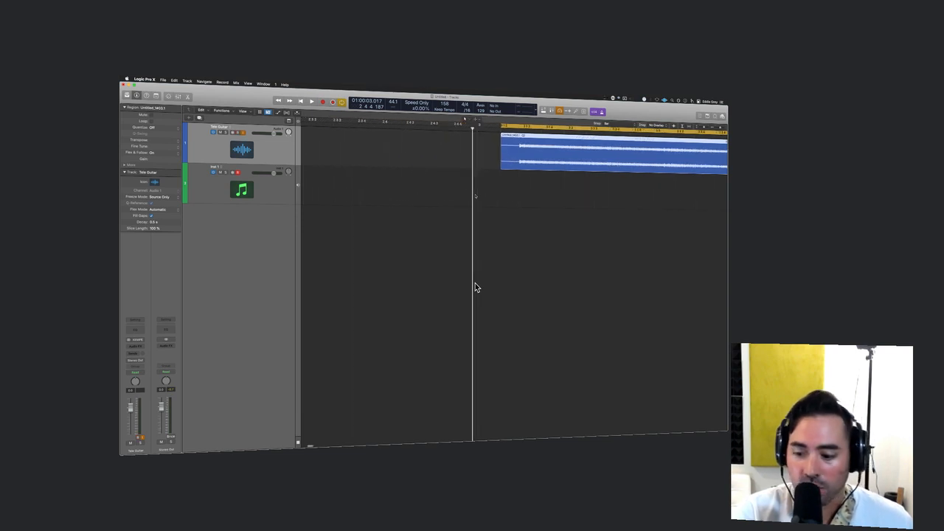
- With cycling off, nudge the guitar region one beat earlier and play it from just before its start
key("c")
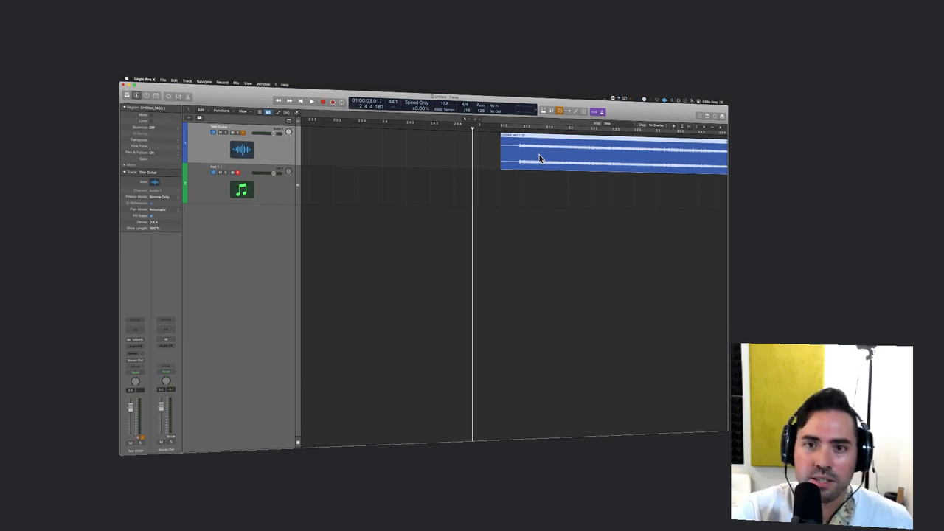
key("alt+Left")
left_click(391, 122)
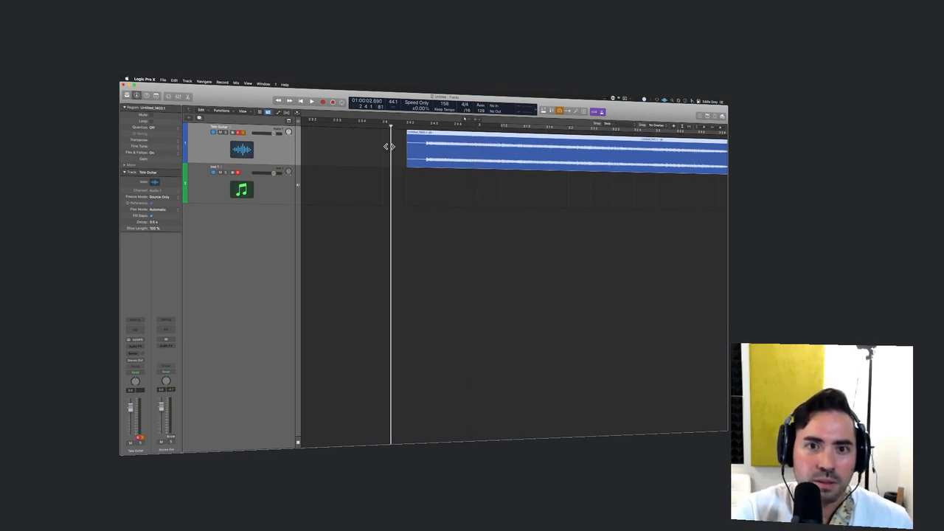
left_click(367, 182)
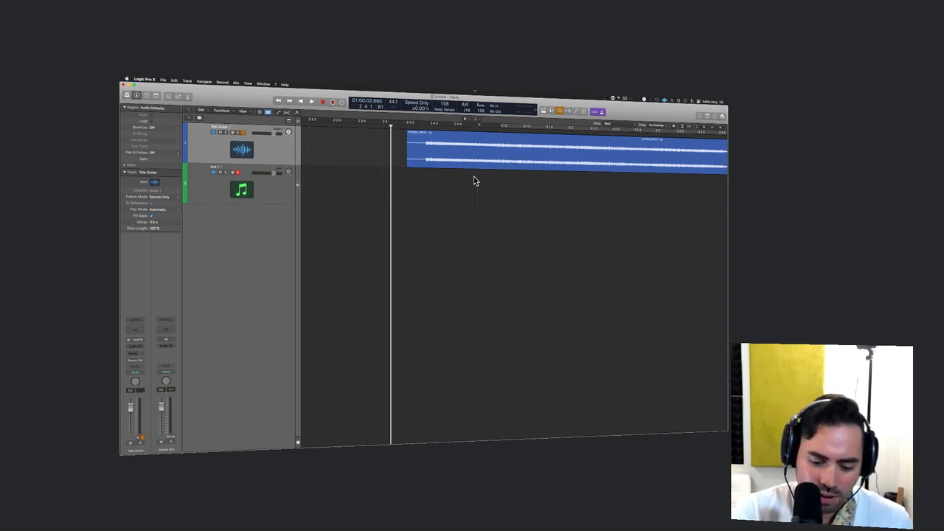
key("space")
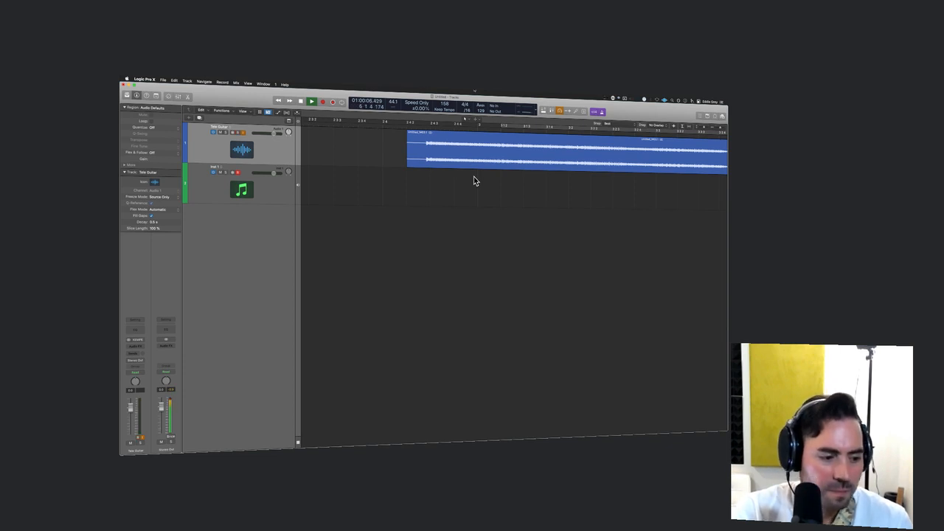
key("space")
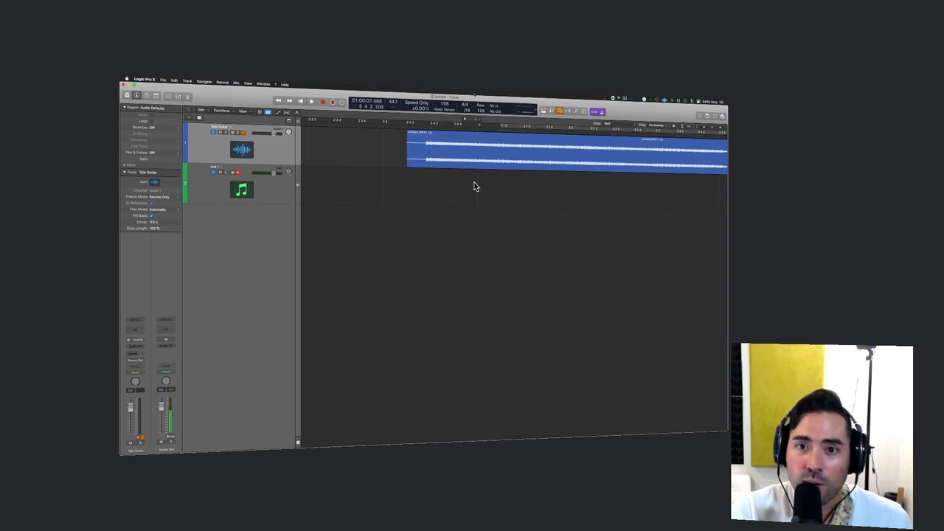
- Set snapping to Bar and split the guitar region at bar 3 to separate its short pickup
key("super+Left")
key("super+Left")
key("super+Left")
key("super+Left")
key("super+Left")
key("super+Left")
key("super+Left")
key("super+Left")
key("super+Left")
key("super+Left")
key("super+Left")
key("super+Left")
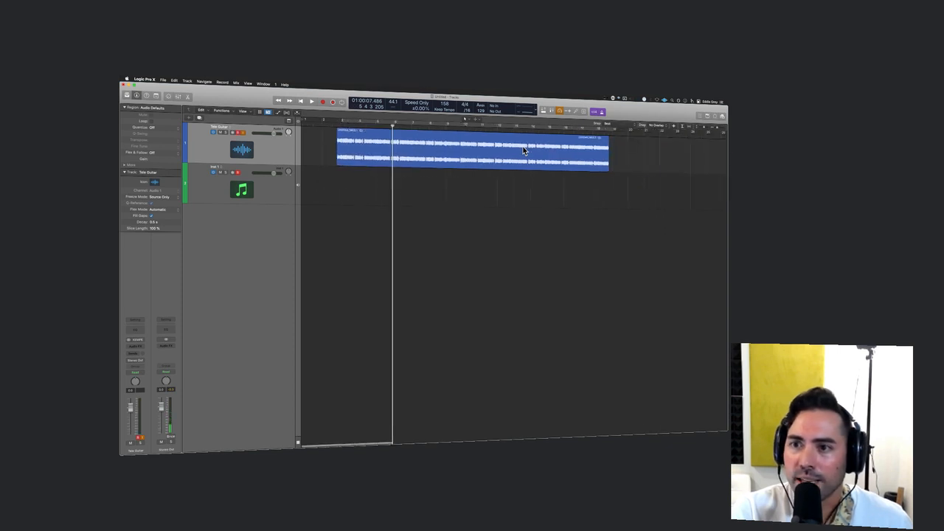
left_click(620, 125)
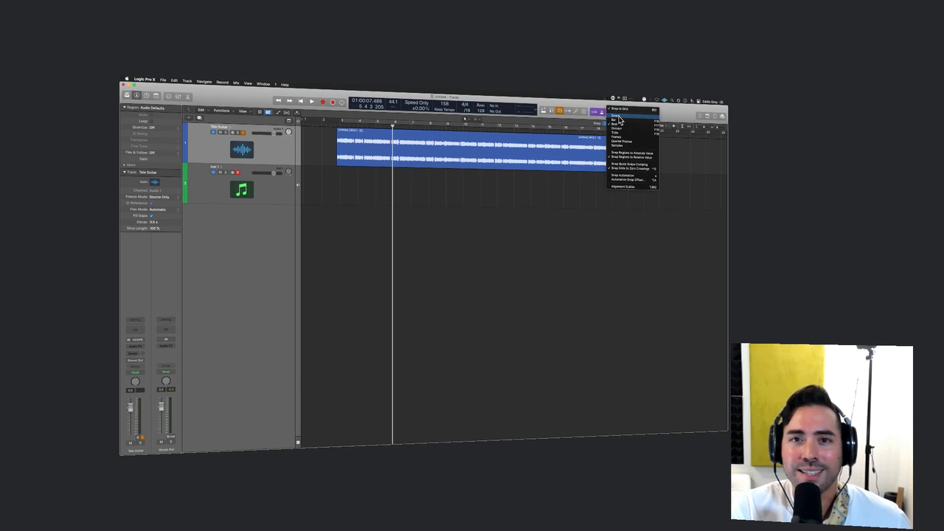
left_click(543, 205)
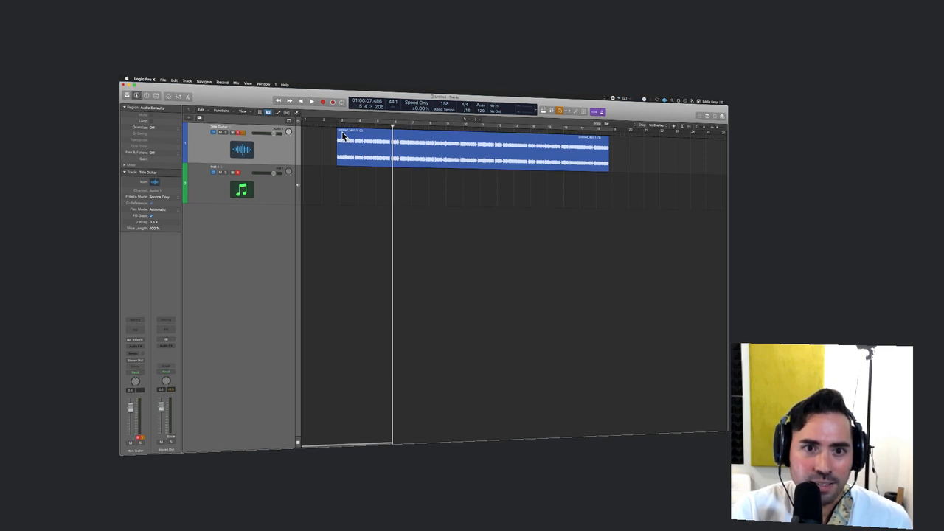
scroll(347, 153, "left", 2)
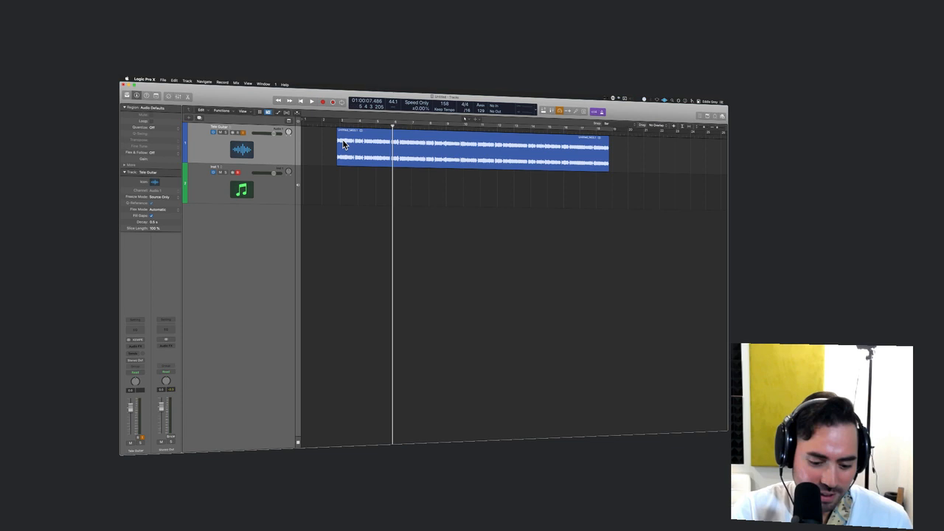
left_click_drag(342, 144, 612, 152)
left_click(559, 151)
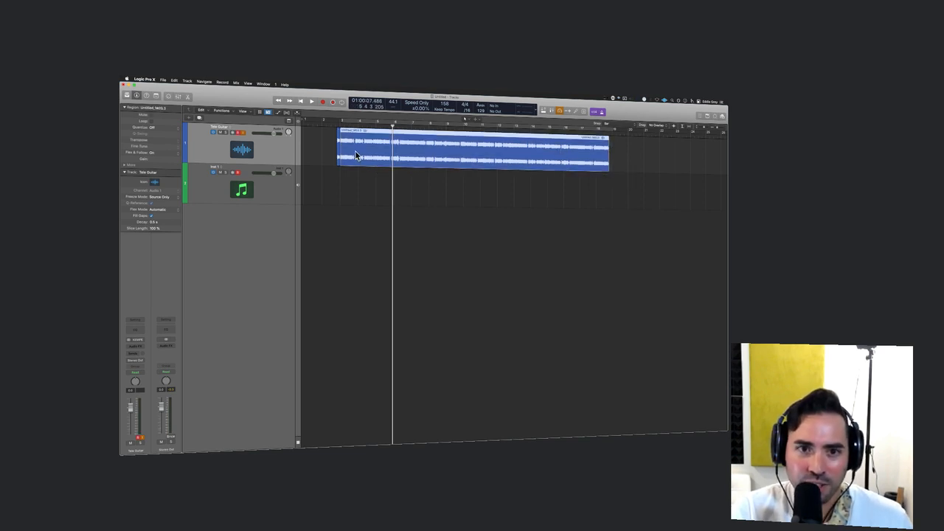
- Select the short pickup region before bar 3, set the cycle range to it and play it
key("super+Right")
key("super+Right")
key("super+Right")
key("super+Right")
scroll(357, 154, "left", 5)
left_click(402, 154)
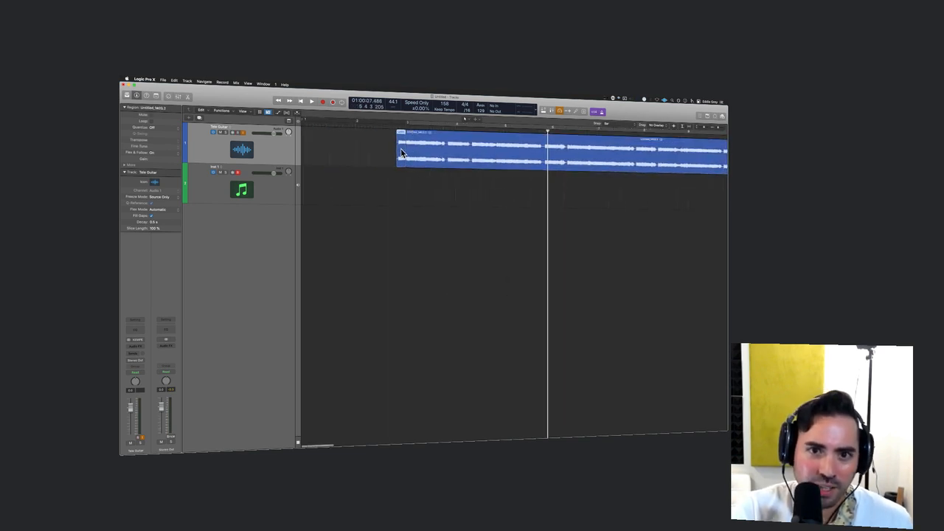
key("super+u")
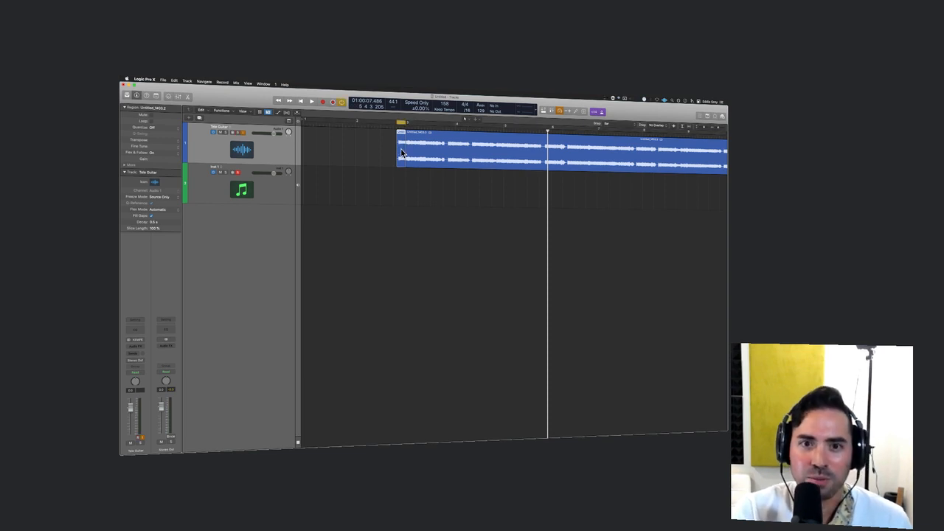
key("space")
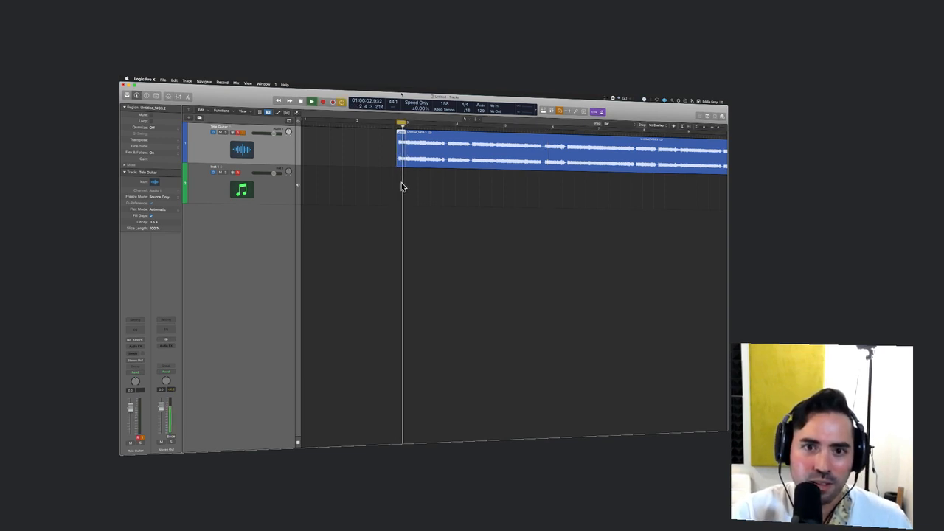
scroll(397, 172, "right", 3)
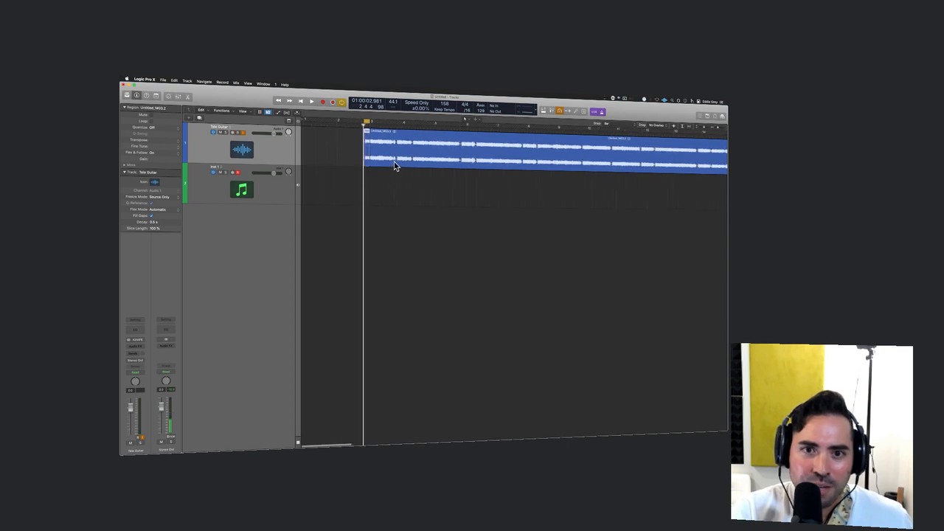
- Move the pickup region to the end of the main guitar region and set the cycle range around both
key("super+Left")
key("super+Left")
key("super+Left")
key("super+Left")
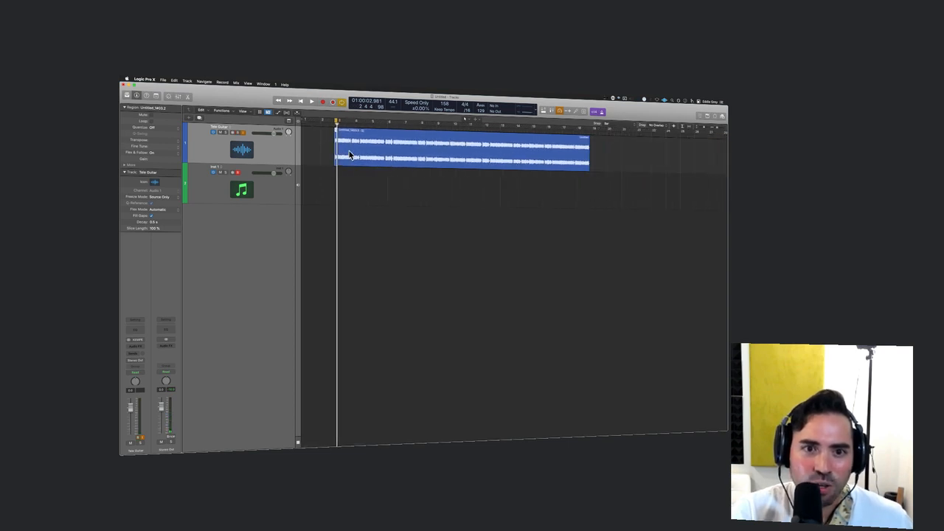
key("super+Right")
key("super+Right")
left_click_drag(334, 152, 588, 166)
scroll(562, 206, "left", 10)
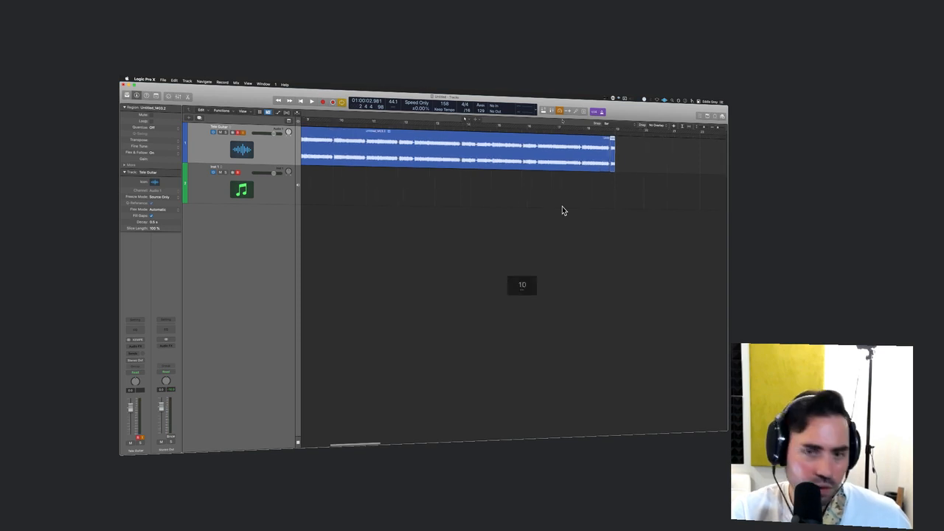
key("super+a")
key("super+u")
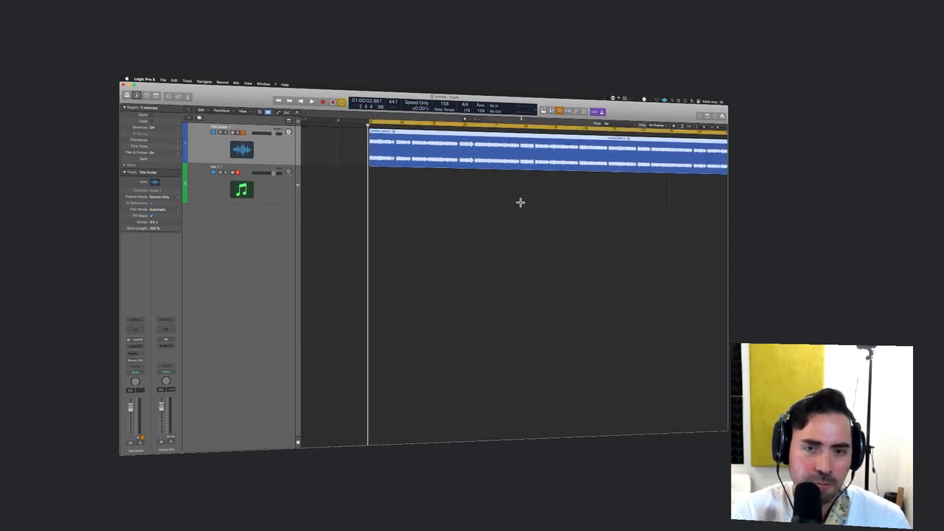
- Play the cycle from around bar 16 to check how the moved pickup leads back into the loop's start
scroll(537, 223, "down", 8)
scroll(536, 223, "up", 4)
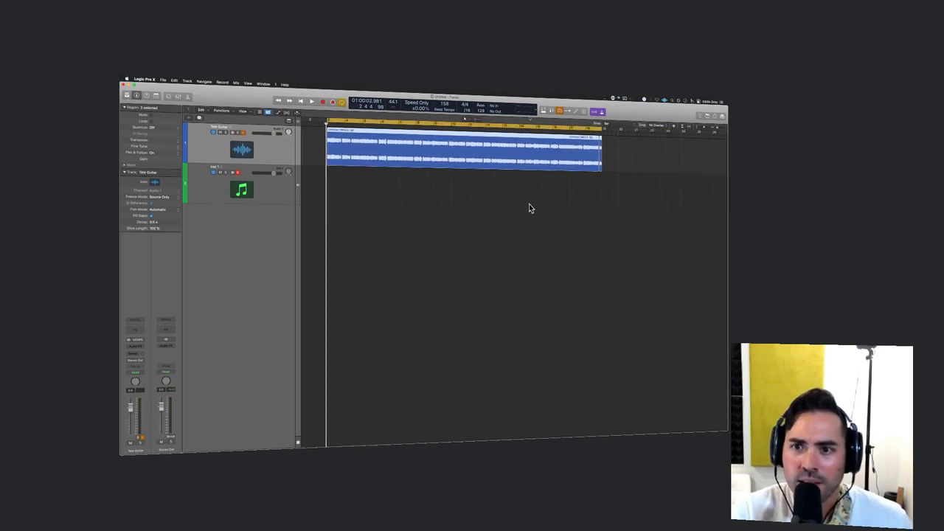
scroll(529, 207, "up", 3)
scroll(529, 205, "down", 5)
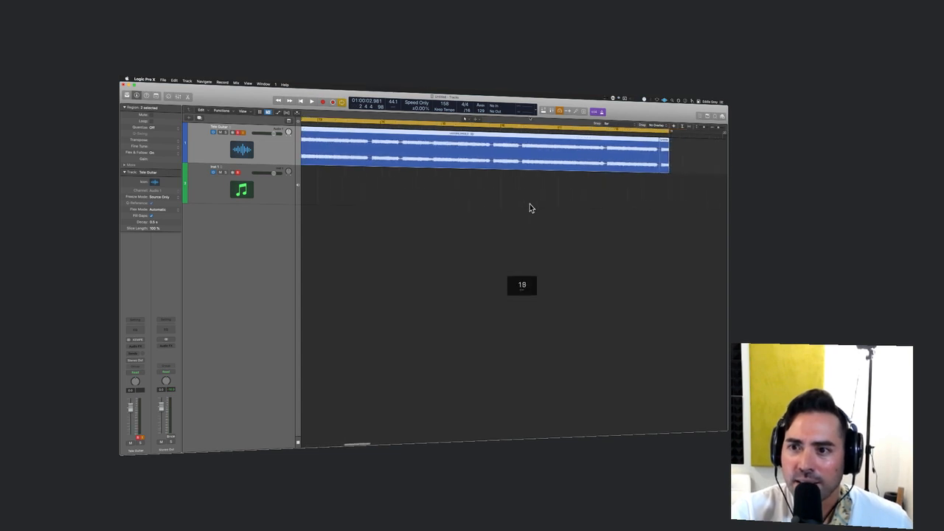
left_click(524, 151)
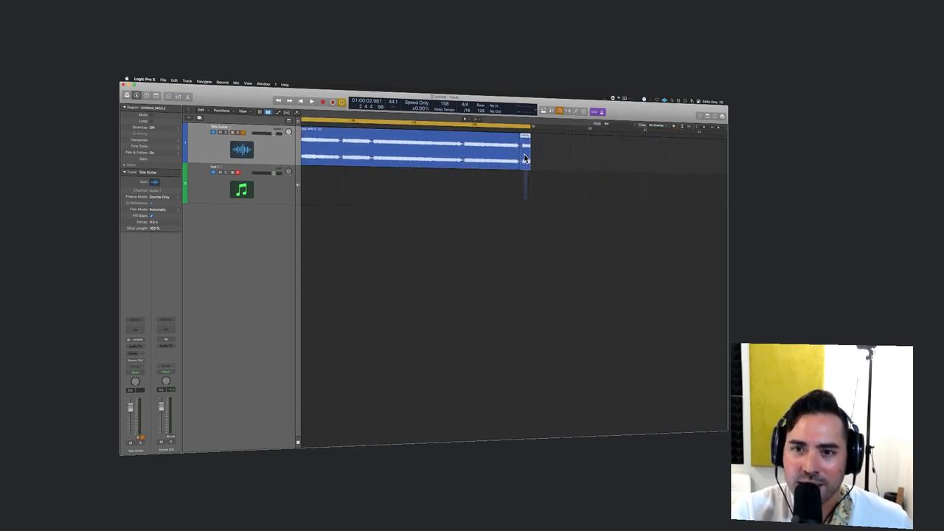
double_click(350, 124)
scroll(440, 182, "right", 5)
key("super+Right")
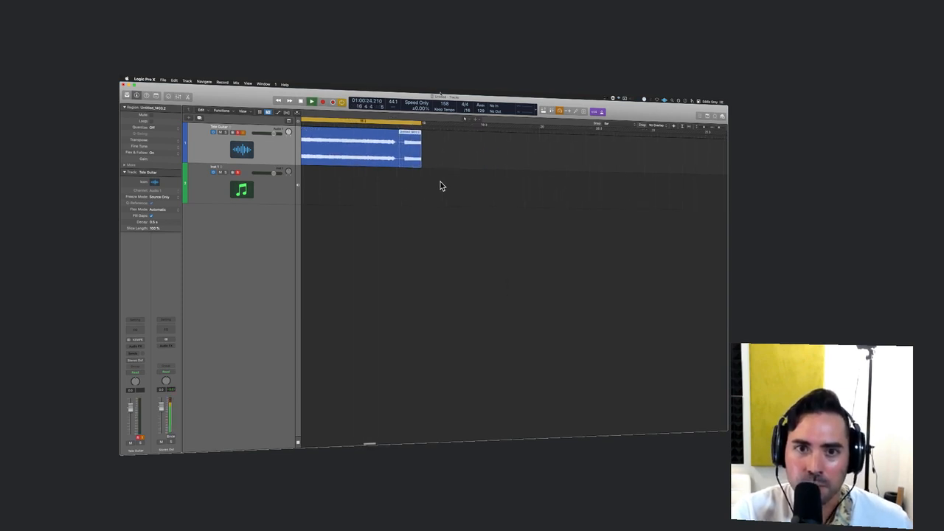
key("super+Right")
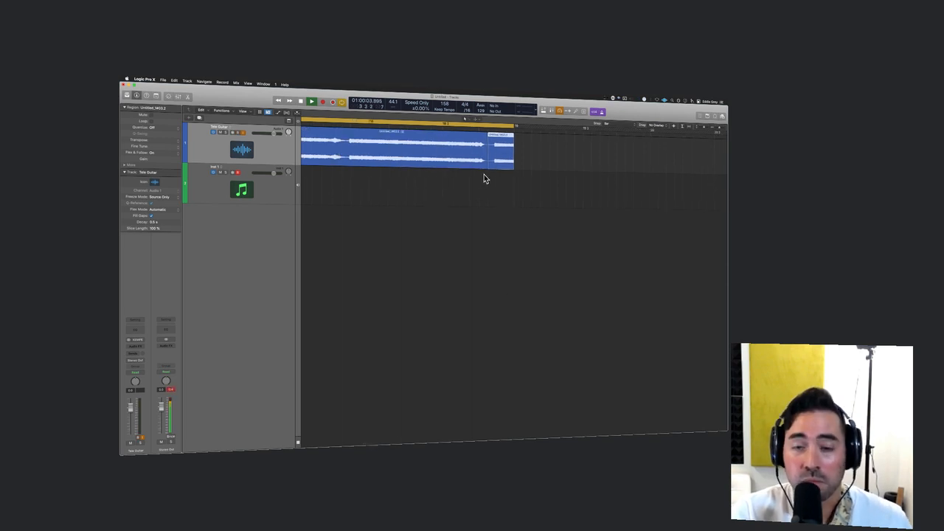
- Stop playback and examine the join between the main guitar region and the moved pickup near bar 19
key("space")
key("super+Left")
key("super+Left")
key("super+Left")
key("super+Left")
key("super+Left")
key("super+Left")
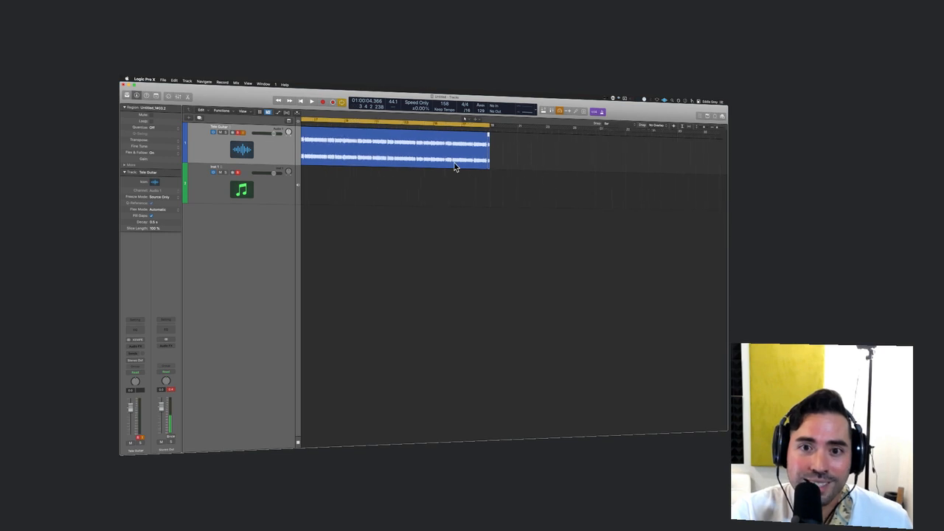
key("super+Left")
key("super+Left")
key("super+Left")
key("super+Left")
key("super+Left")
key("super+Right")
scroll(454, 166, "left", 3)
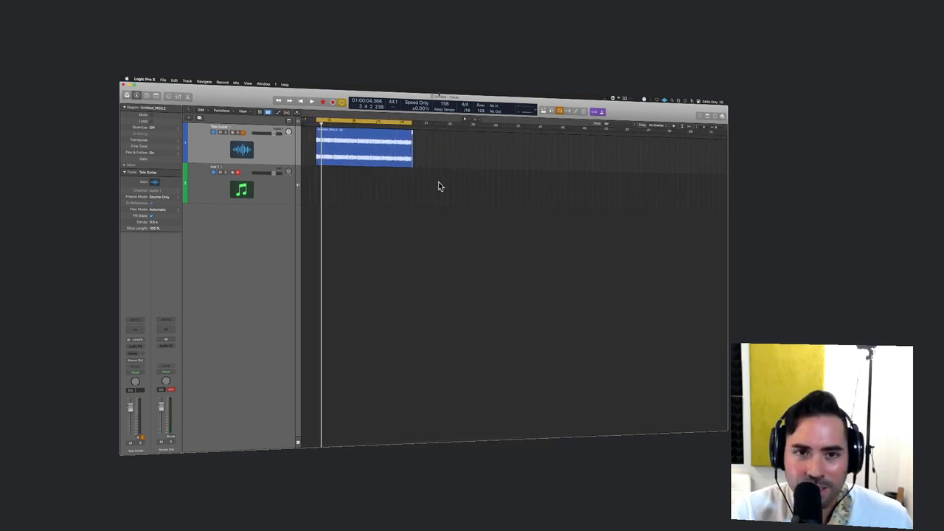
key("super+Right")
key("super+Right")
key("super+Right")
key("super+Right")
key("super+Right")
key("super+Right")
key("super+Right")
scroll(435, 172, "left", 1)
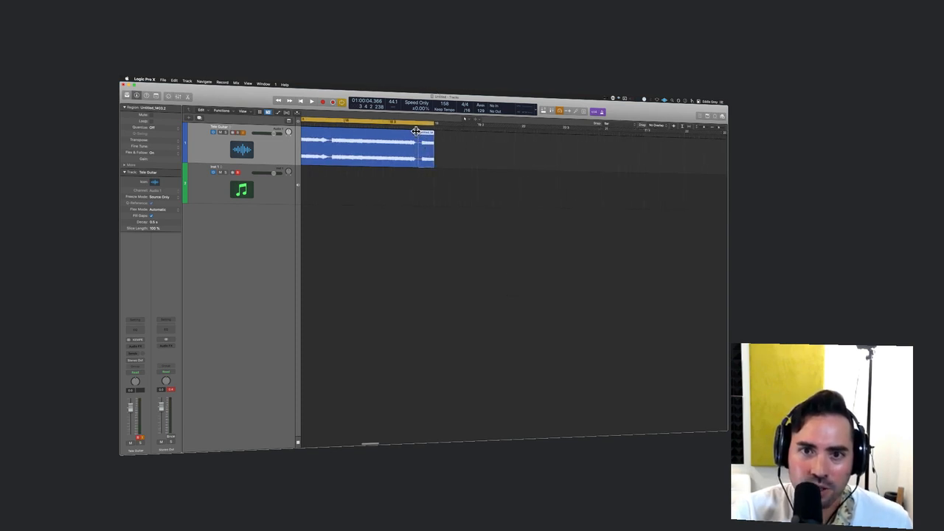
- Deselect the guitar regions and play the cycle to listen to the loop with the moved pickup, then stop playback
left_click_drag(416, 132, 414, 130)
left_click(421, 195)
scroll(421, 195, "left", 8)
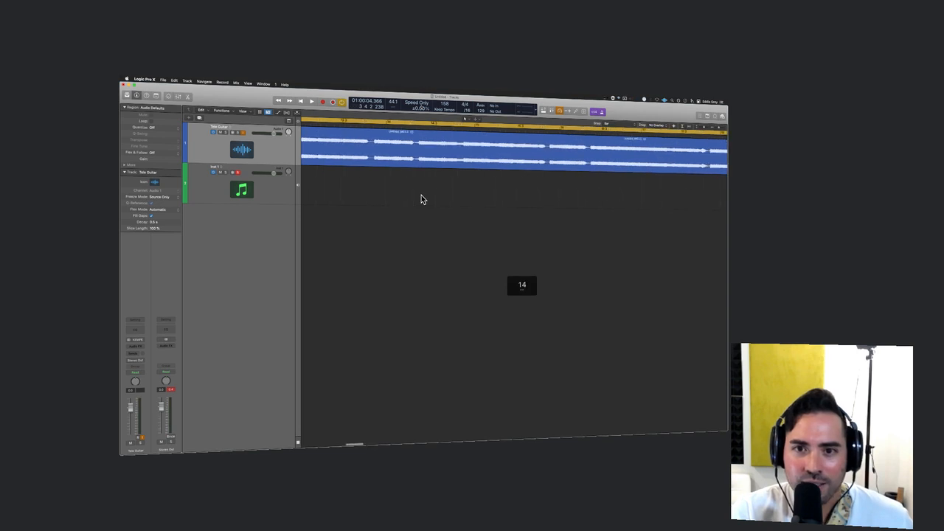
scroll(421, 194, "left", 10)
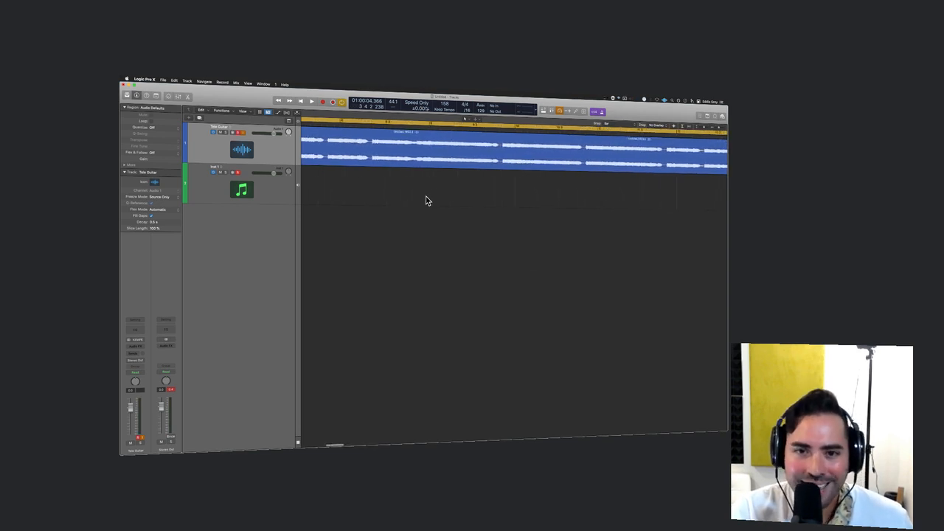
scroll(425, 201, "left", 8)
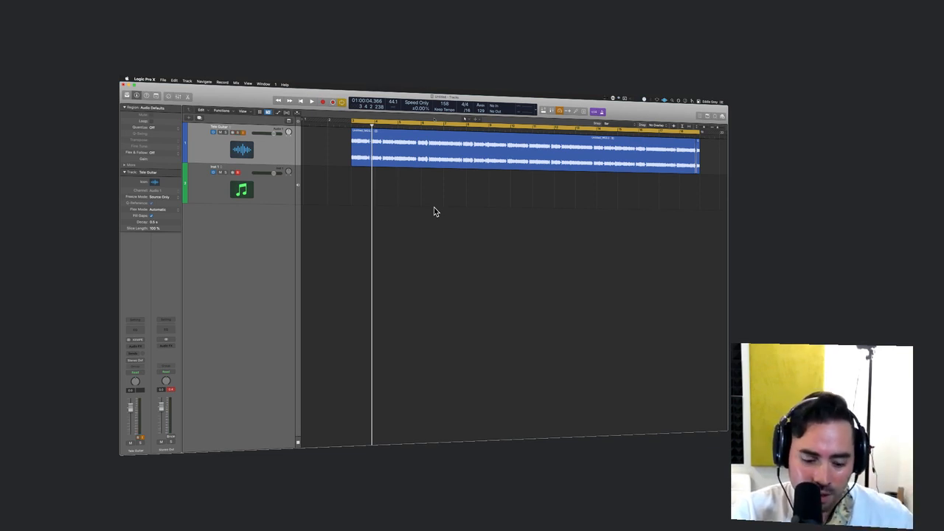
key("space")
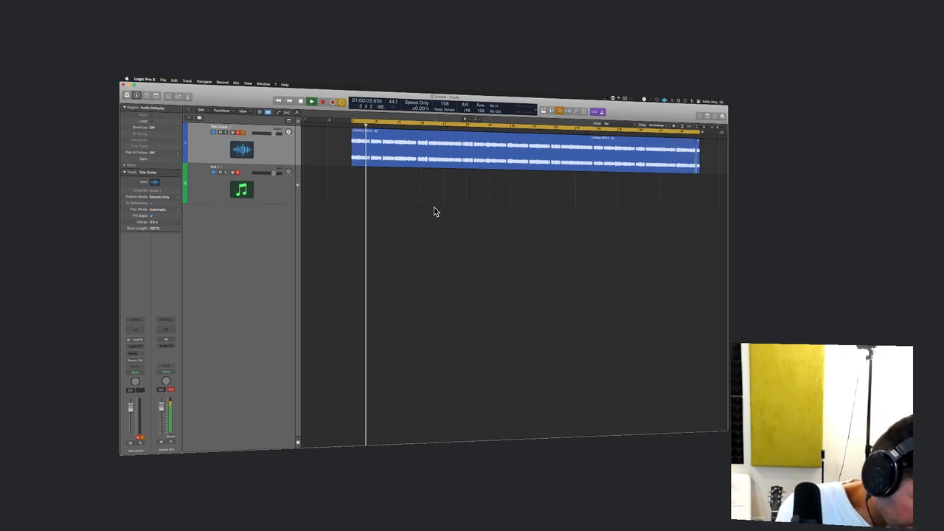
key("space")
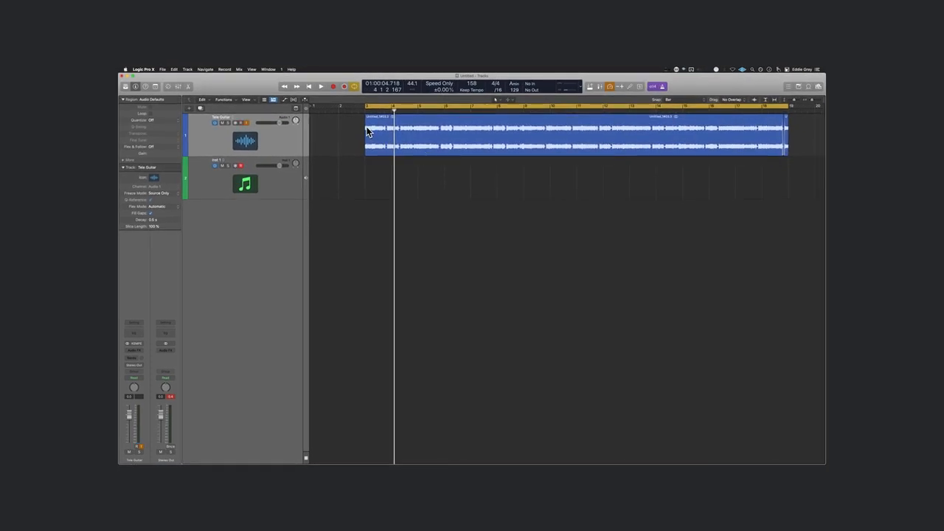
- Select both guitar regions from bar 3 to bar 19 with the Marquee tool and join them into a new audio file
left_click_drag(369, 131, 765, 145)
left_click(505, 100)
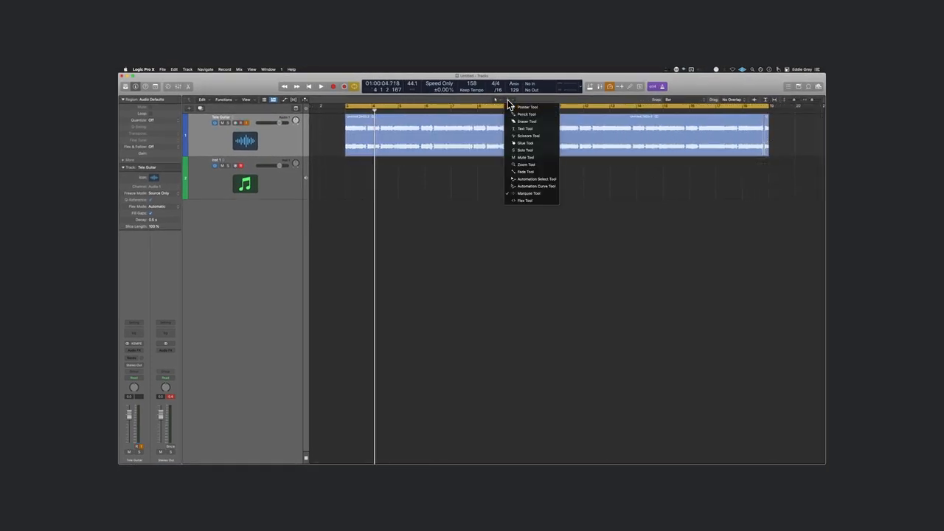
left_click(539, 194)
left_click_drag(344, 132, 767, 138)
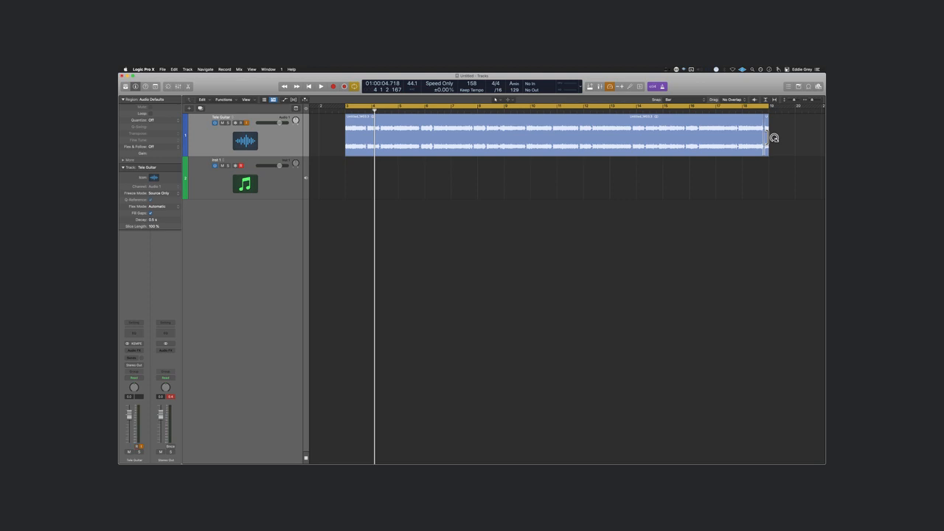
key("super+j")
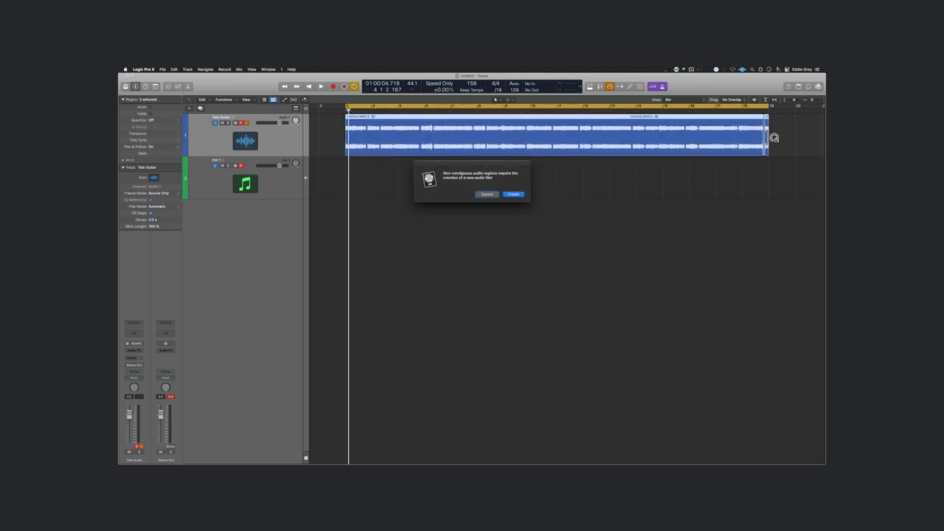
key("Return")
key("super+Left")
key("super+Left")
key("super+Left")
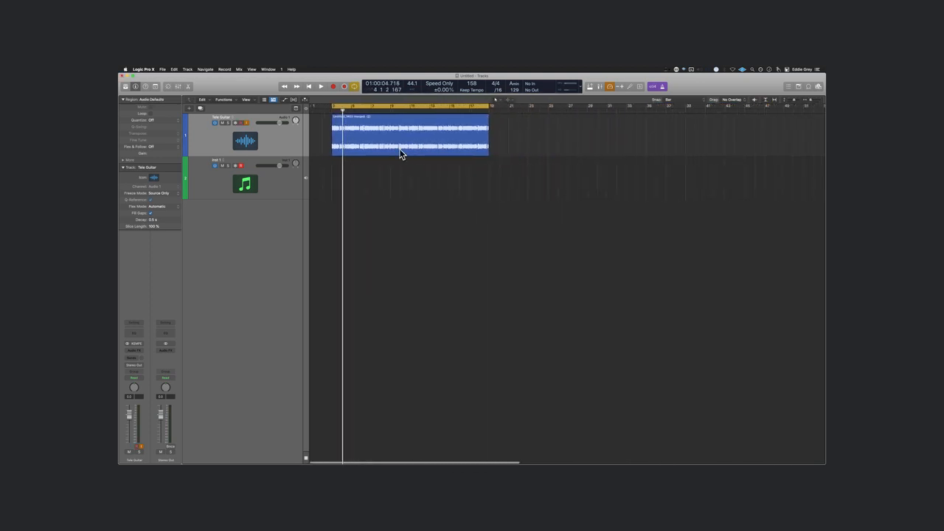
- Show the Live Loops grid beside the tracks and copy the merged guitar region into the Tele Guitar track's second cell
key("alt+b")
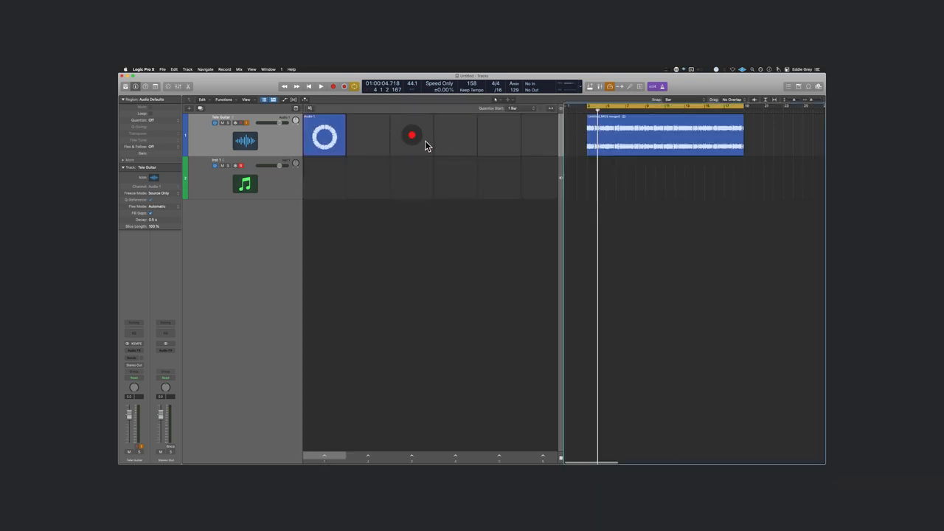
mouse_move(367, 123)
left_click_drag(686, 138, 362, 146)
left_click(330, 120)
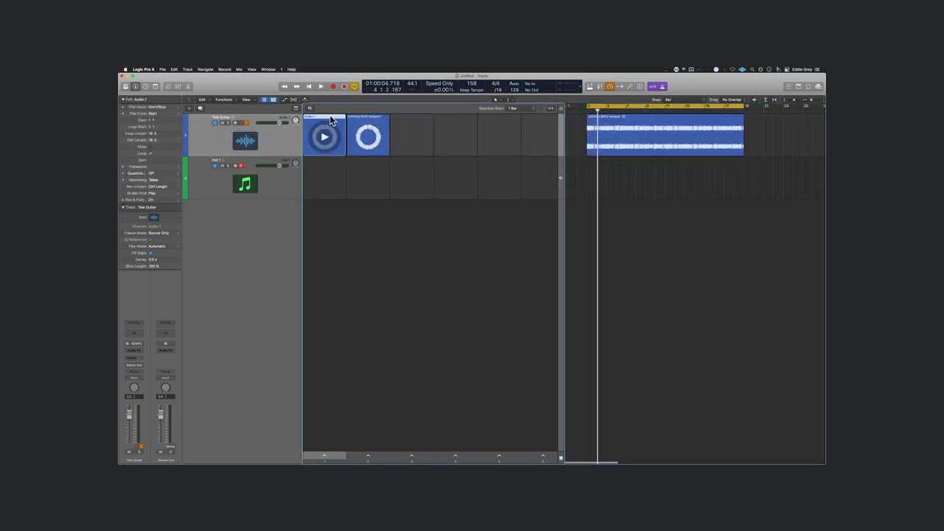
key("Delete")
key("Return")
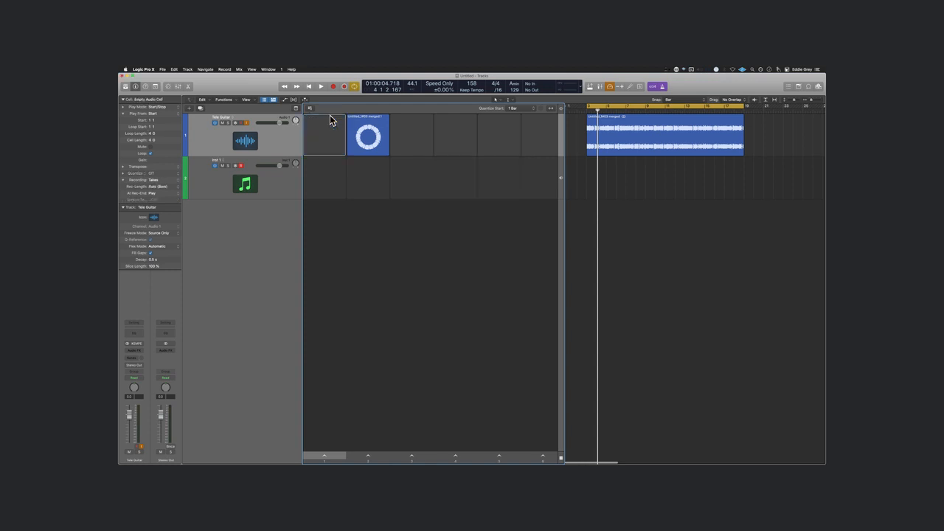
key("super+z")
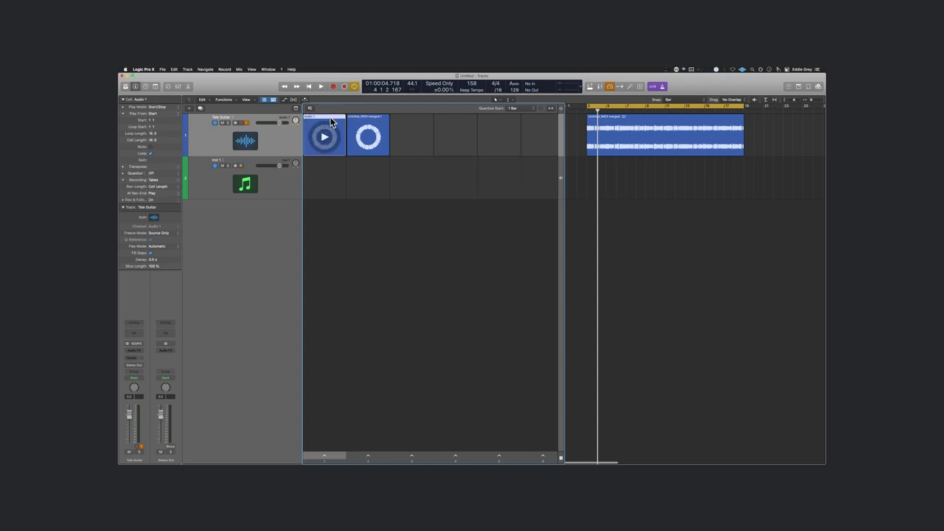
- Mute the first Tele Guitar cell and rename it OG with the Text tool
key("ctrl+m")
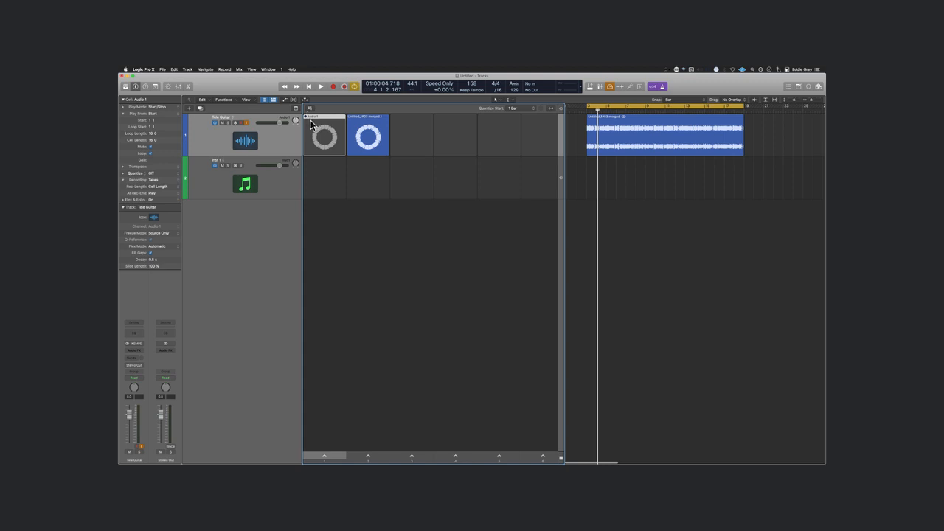
key("t")
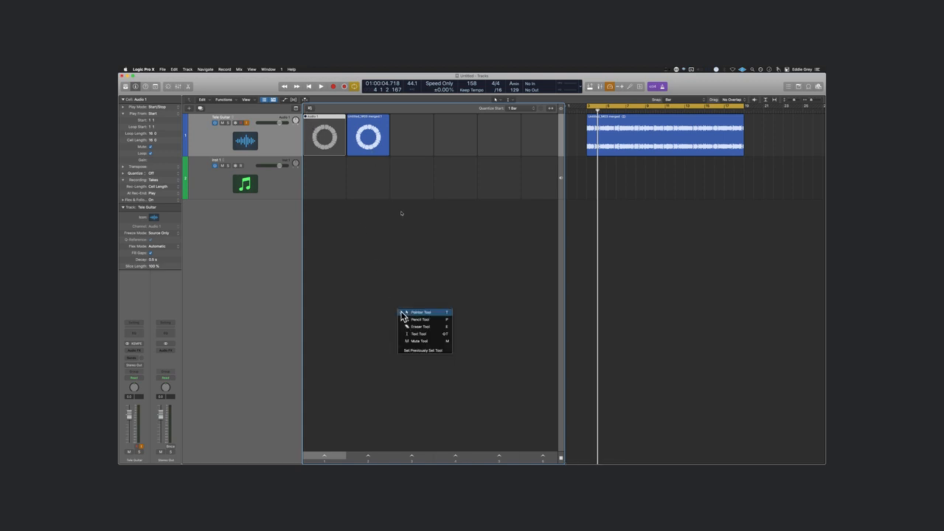
key("Down")
key("Down")
key("Down")
key("Down")
key("Return")
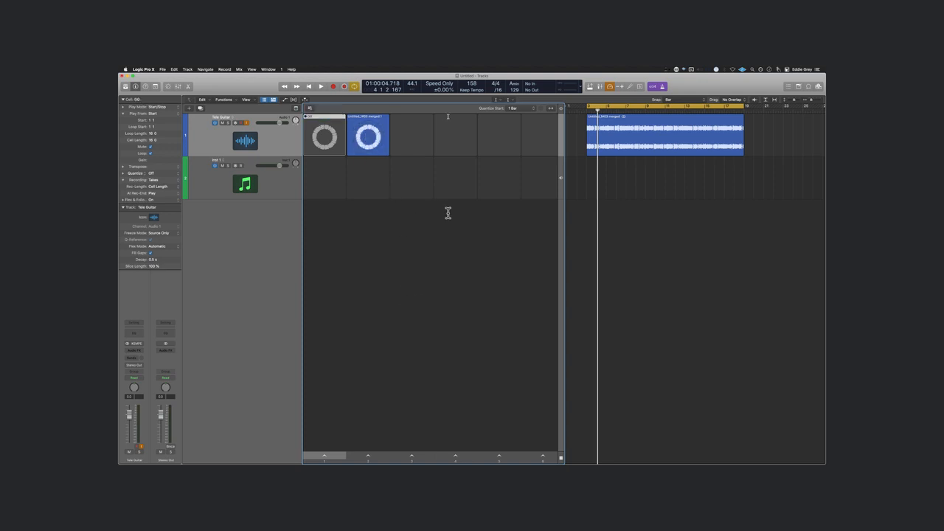
- Trigger scene 2 to hear the merged guitar cell loop, stop it and open the cell in the audio editor
left_click(363, 458)
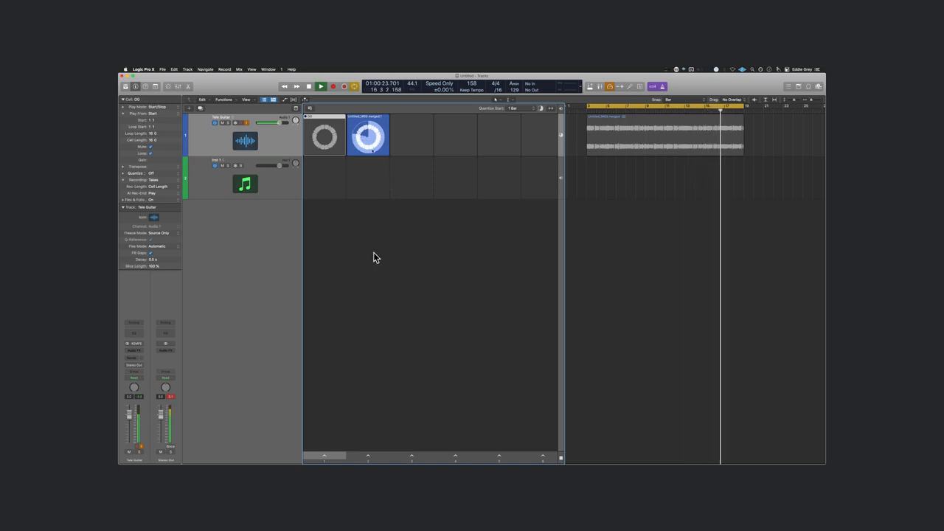
mouse_move(381, 151)
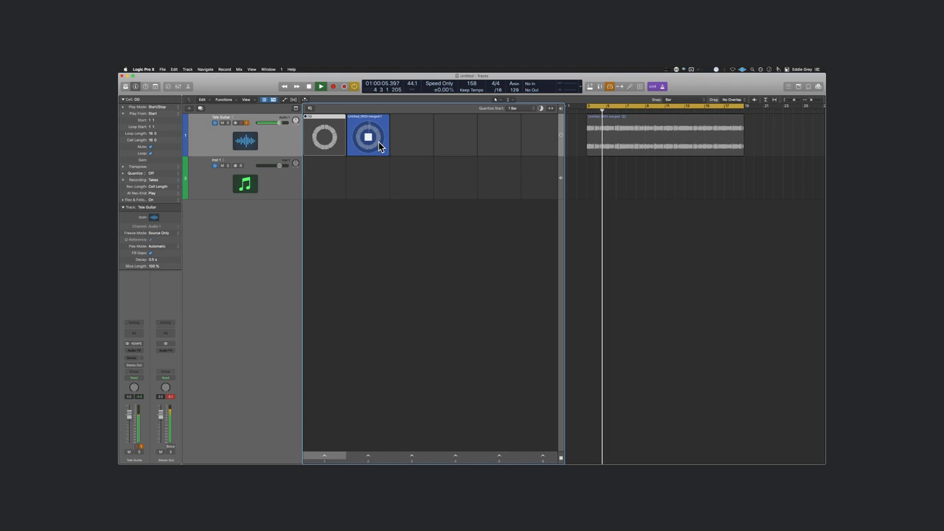
left_click(379, 141)
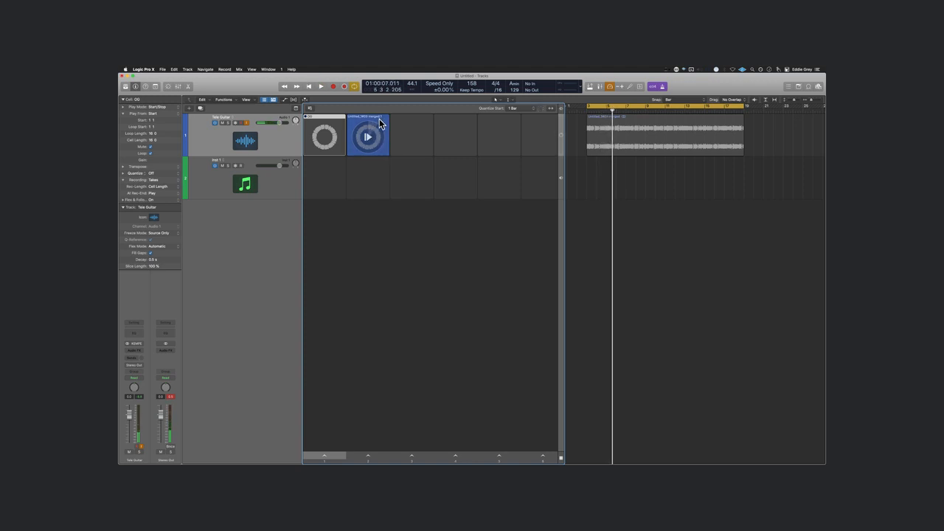
double_click(379, 116)
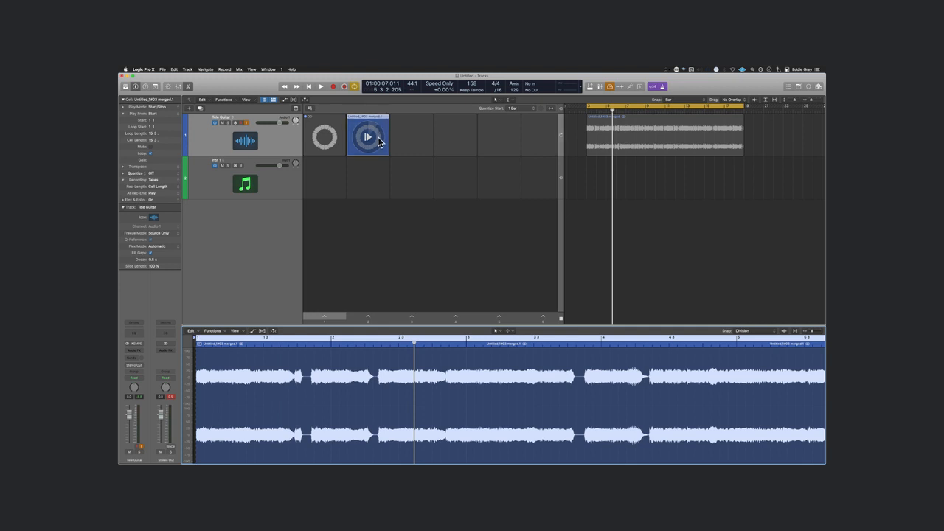
- Delete the Inst 1 track and create a Drummer track with the Rock genre
left_click(283, 177)
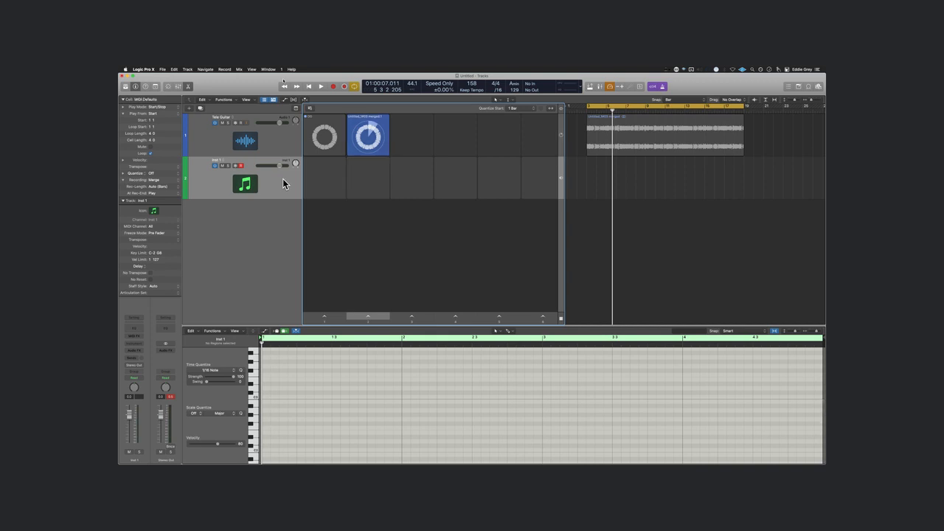
key("super+BackSpace")
key("alt+super+n")
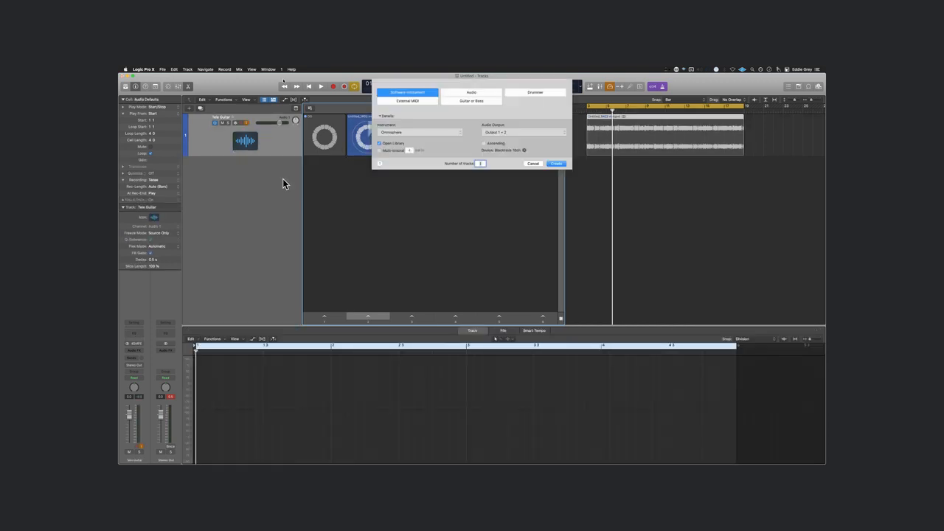
key("Right")
key("Right")
left_click(410, 132)
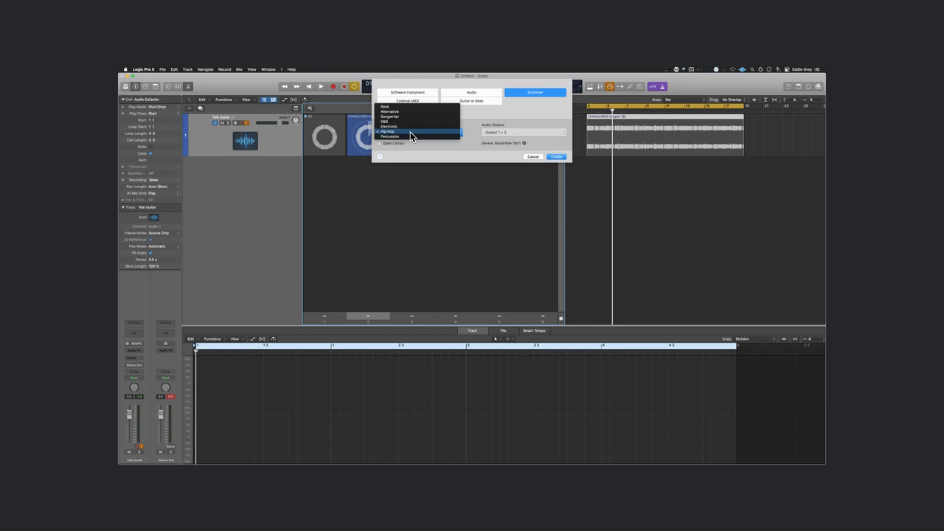
left_click(413, 105)
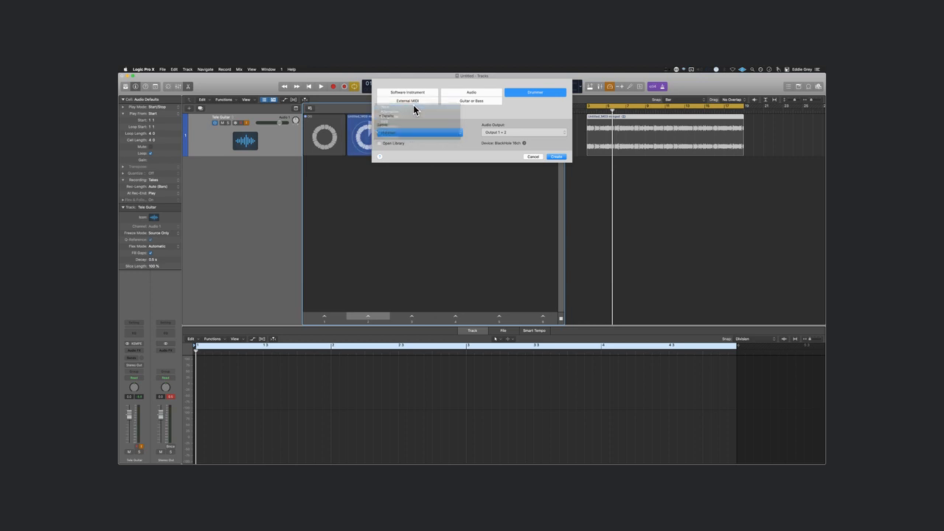
left_click(556, 157)
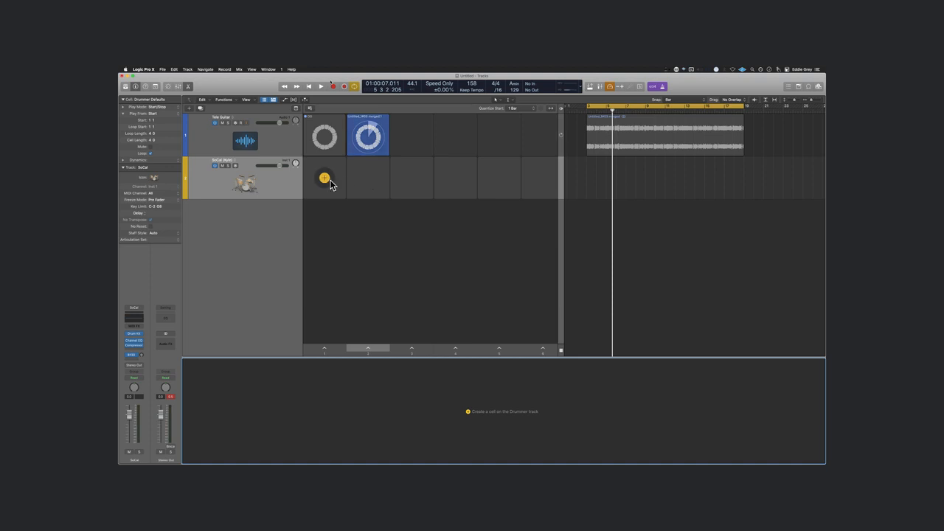
- Add a Drummer cell in scene 2 below the merged guitar and play the scene to hear both together
left_click(369, 181)
left_click(373, 183)
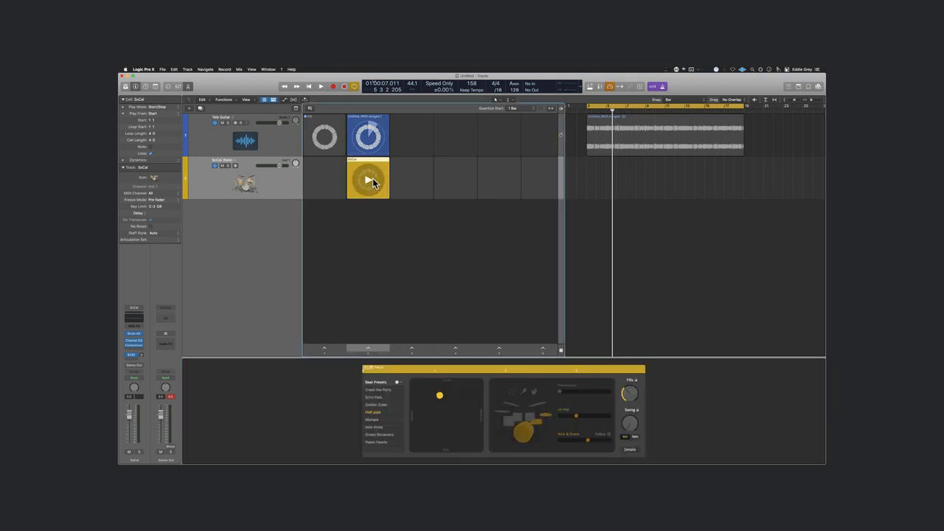
left_click(369, 350)
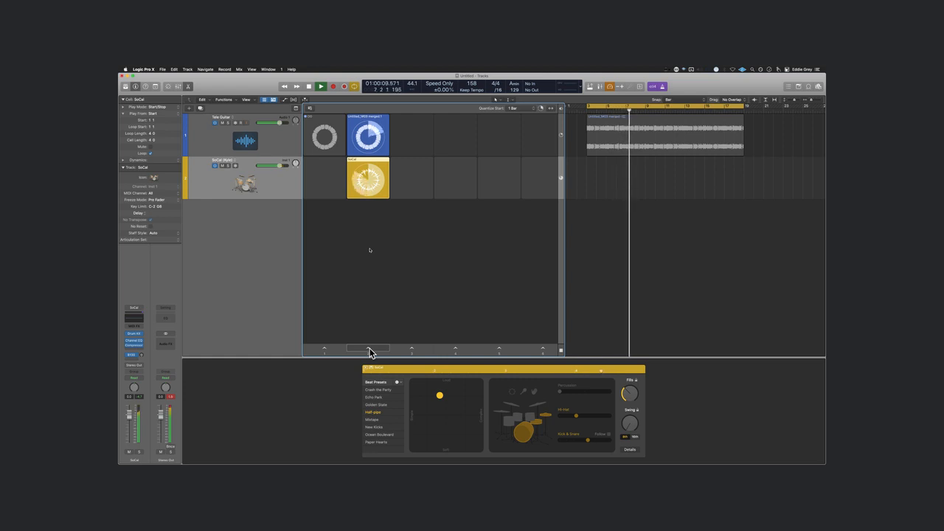
key("space")
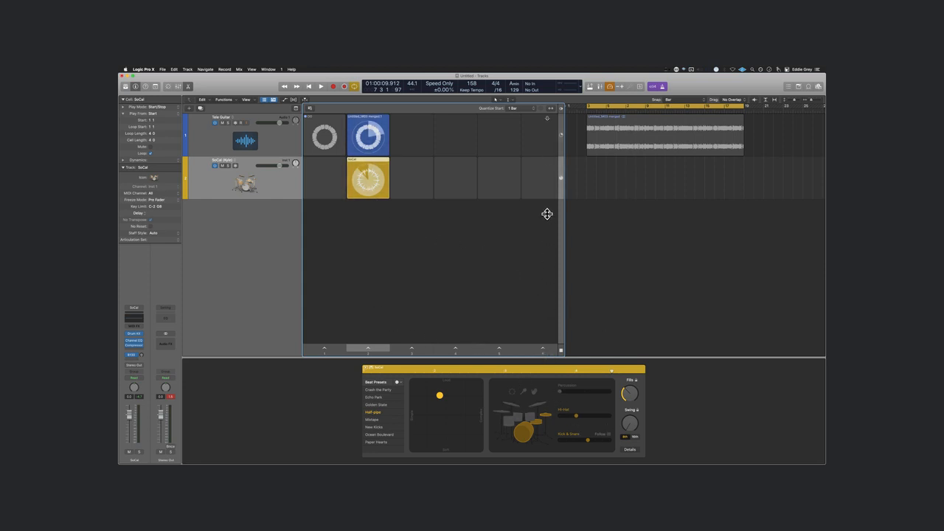
- Enable Follow for the Drummer cell's Kick & Snare and check which tracks it can follow, choosing None
left_click(609, 435)
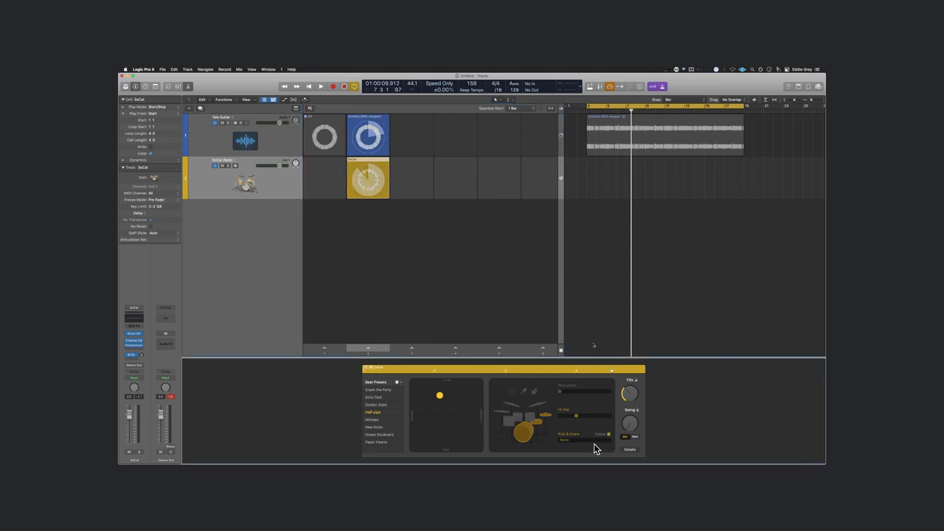
left_click(590, 441)
left_click(574, 445)
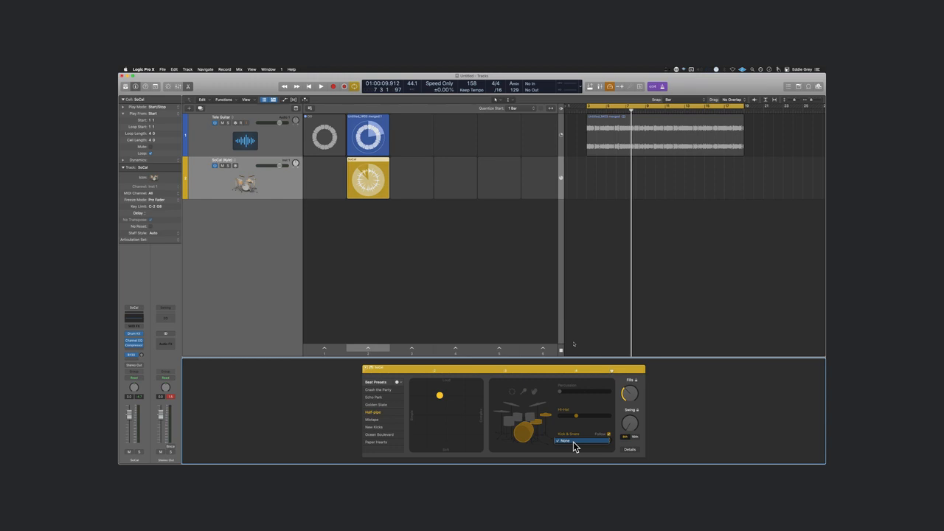
left_click(601, 442)
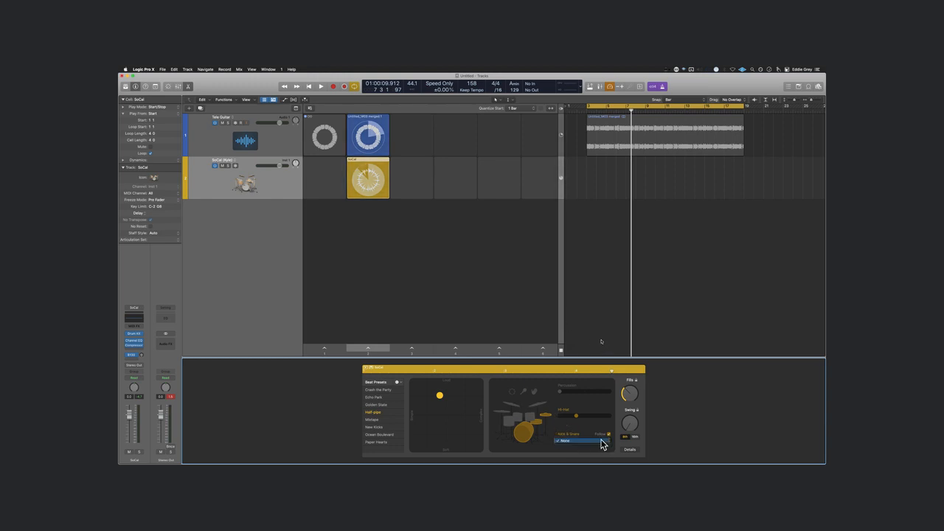
left_click(603, 443)
left_click(600, 174)
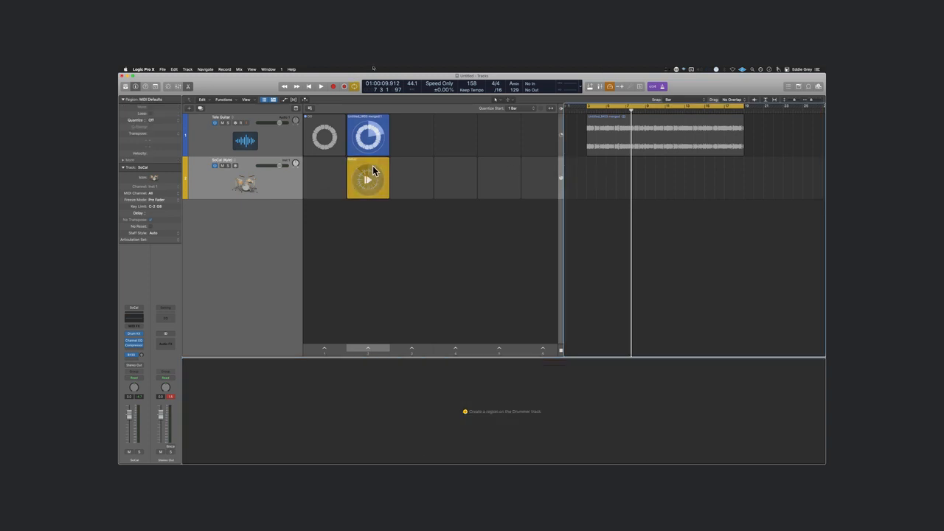
- Copy the Drummer cell to bar 3 of the timeline below the guitar, switch its track to timeline playback and convert it to a Drummer region
left_click_drag(373, 162, 594, 183)
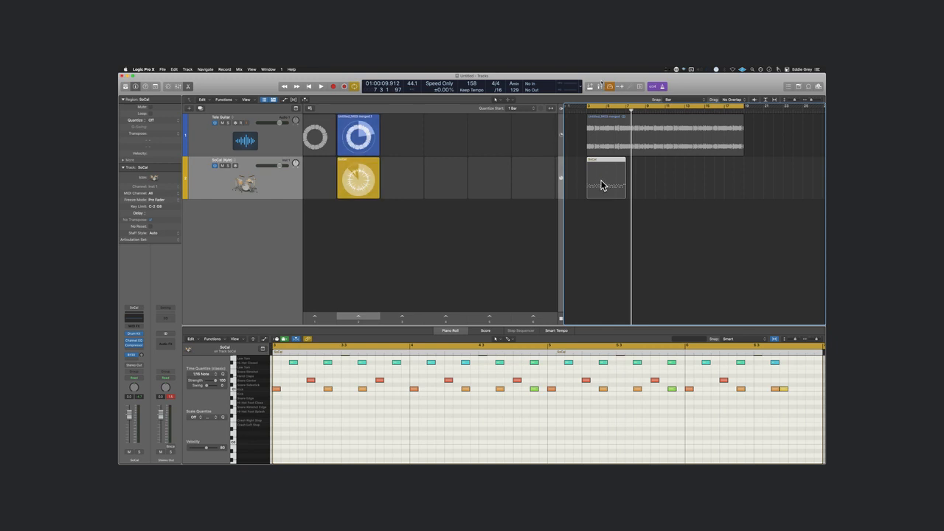
left_click(562, 178)
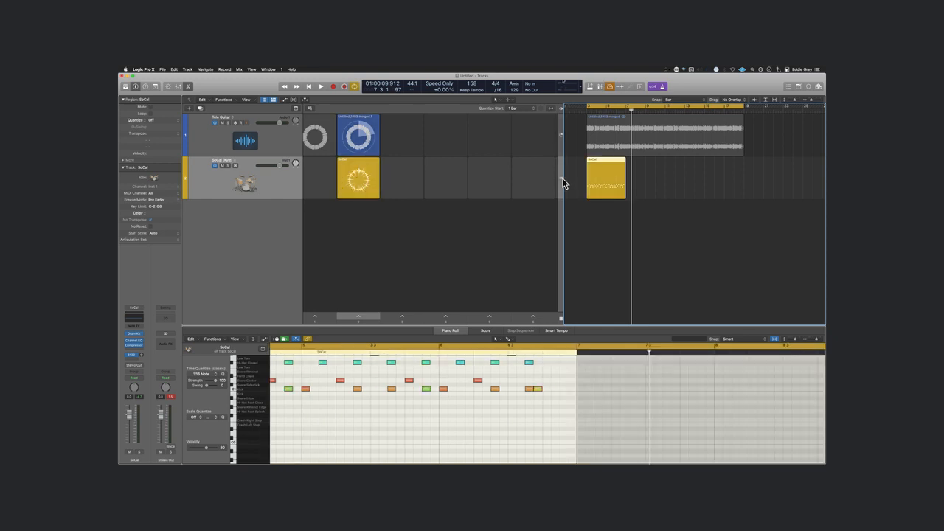
right_click(603, 178)
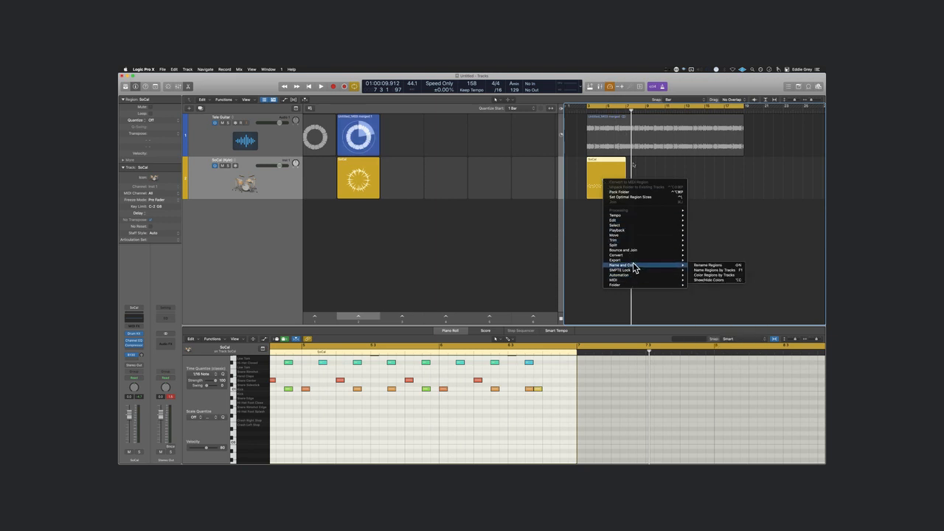
mouse_move(633, 255)
left_click(708, 289)
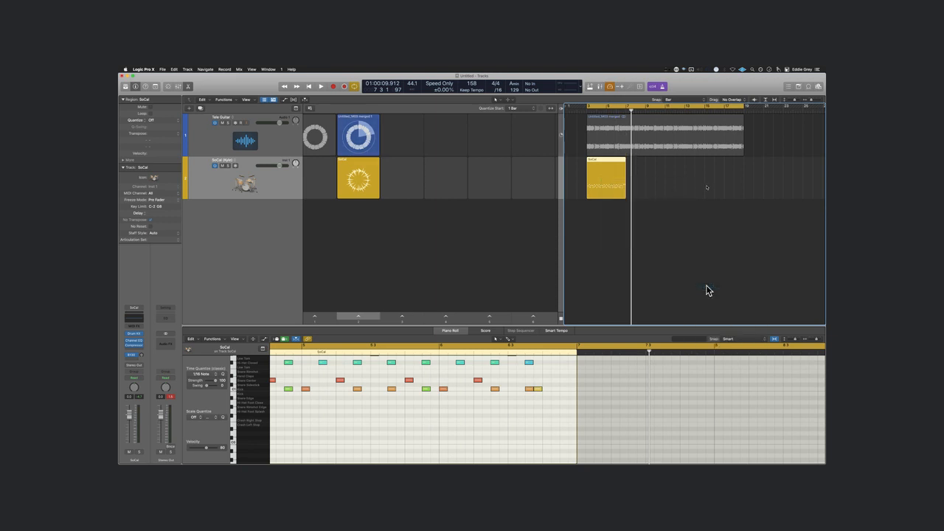
left_click(593, 243)
left_click(598, 186)
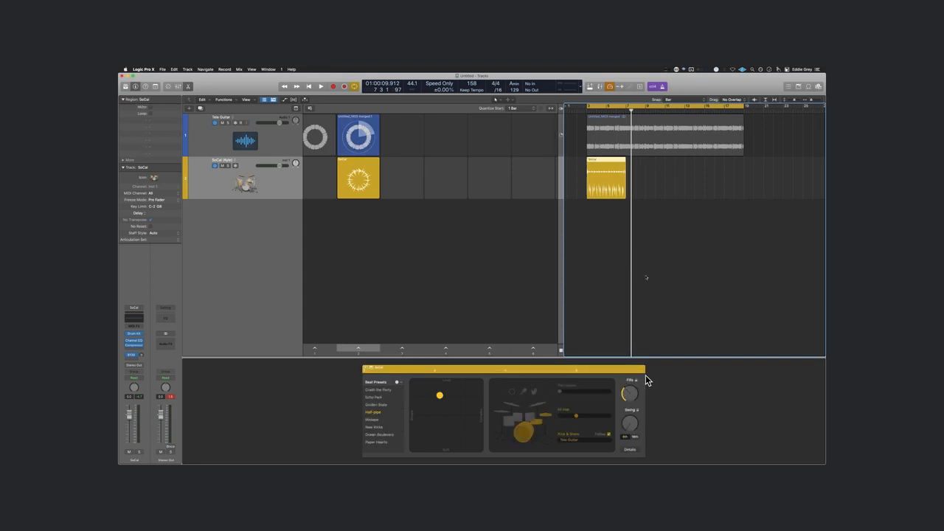
- Compare which tracks Kick & Snare can follow in the timeline Drummer region and in the Drummer cell, keeping Tele Guitar for the region
left_click(590, 440)
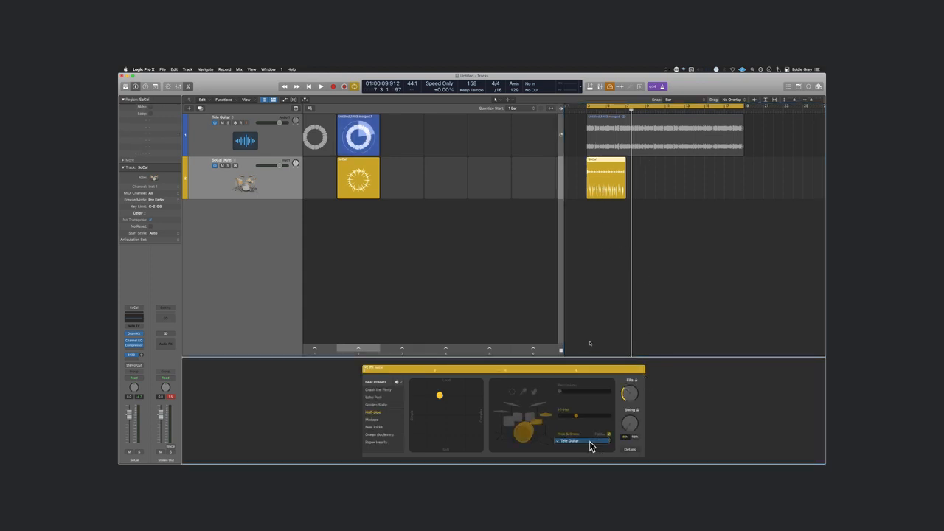
left_click(590, 442)
left_click(607, 137)
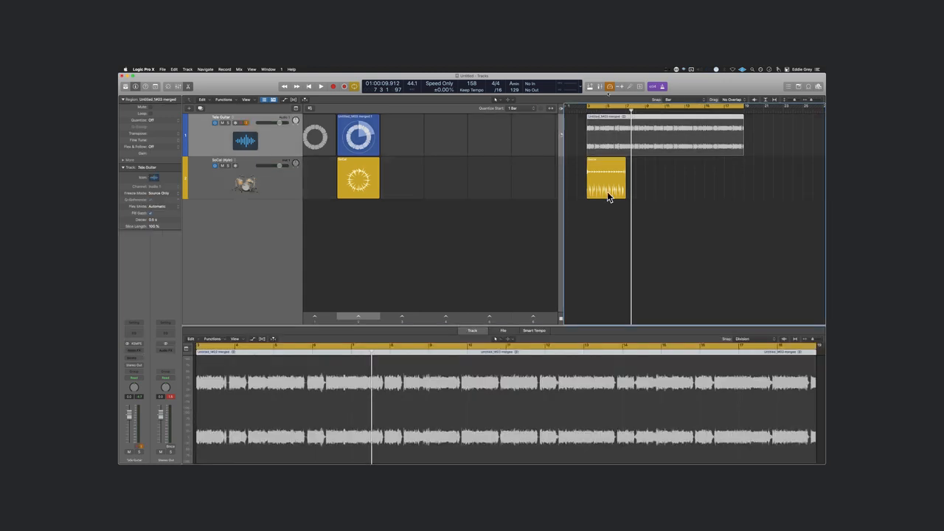
left_click(608, 184)
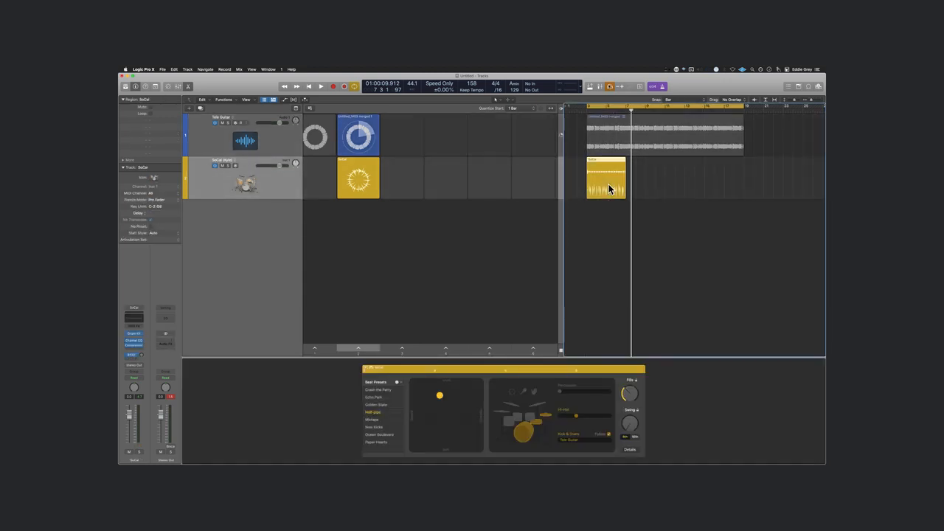
left_click(362, 175)
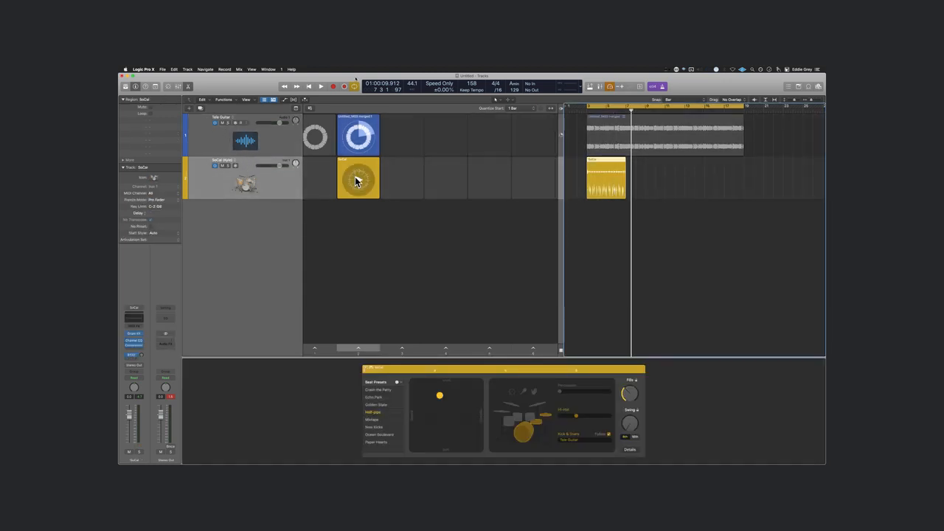
left_click(595, 440)
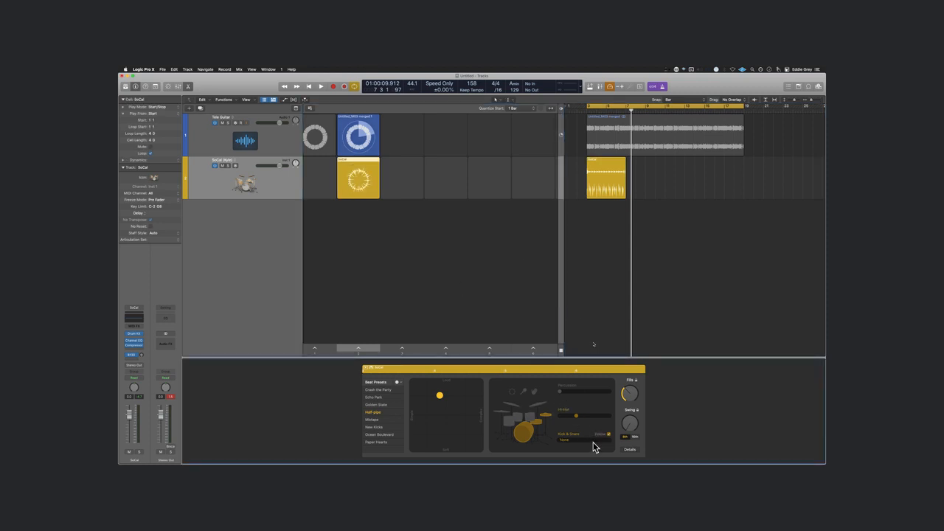
left_click(593, 441)
left_click(604, 174)
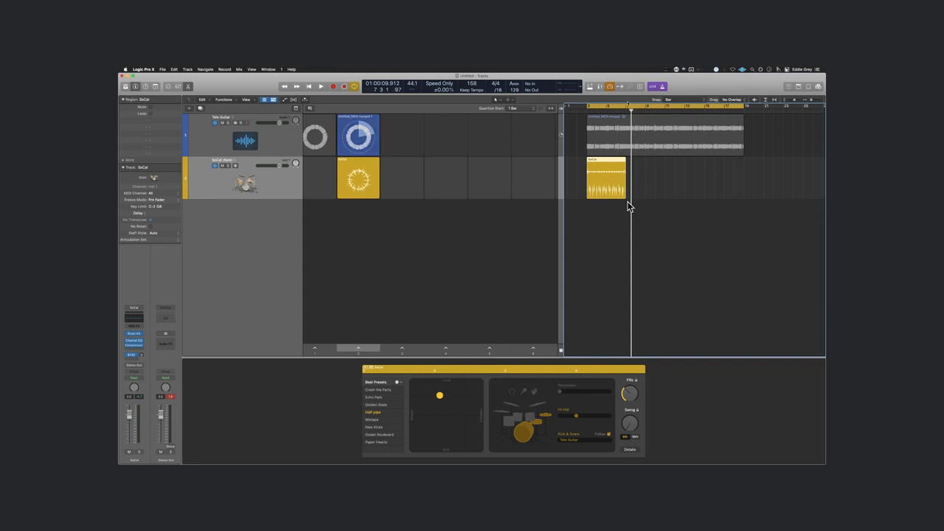
- Turn off Follow for the timeline Drummer region's Kick & Snare, play the timeline briefly and stop it
left_click_drag(668, 210, 578, 166)
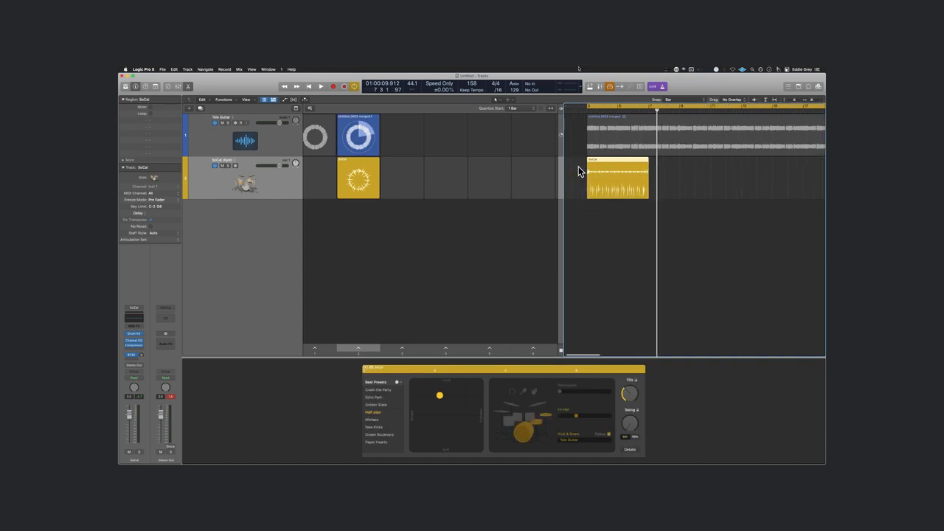
left_click(621, 127)
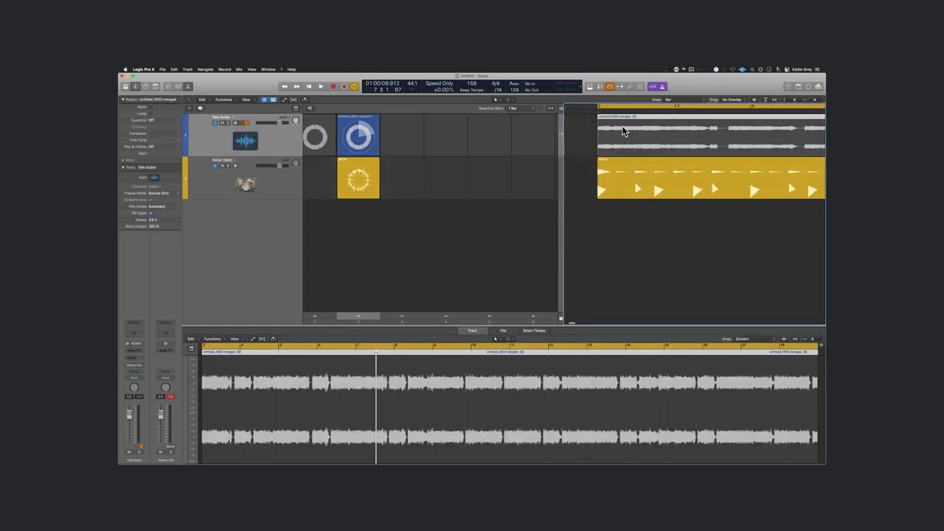
key("super+Left")
key("super+Left")
key("super+Left")
key("super+Left")
key("super+Left")
key("super+Left")
left_click(624, 177)
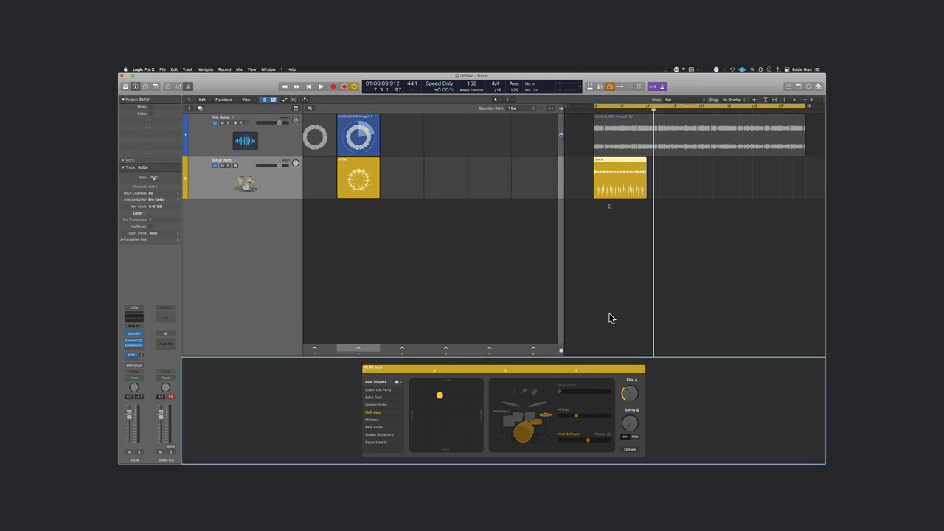
key("space")
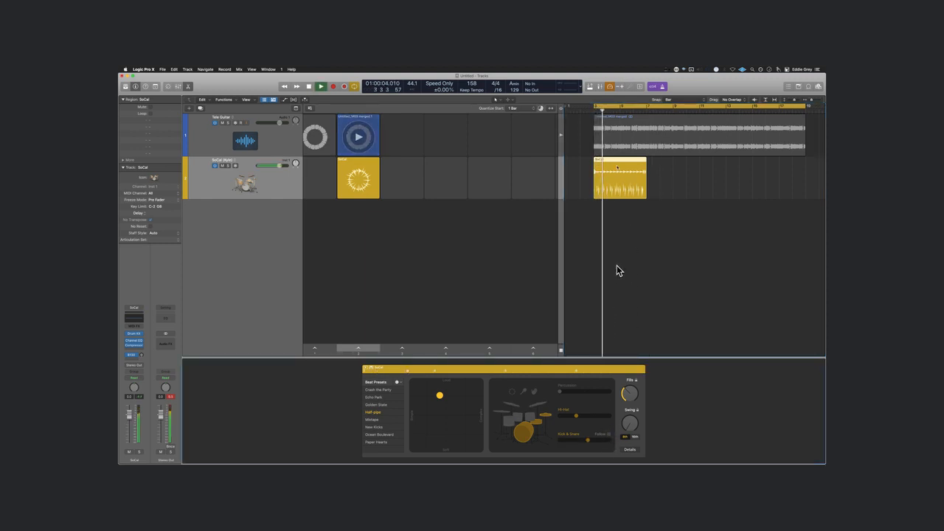
key("space")
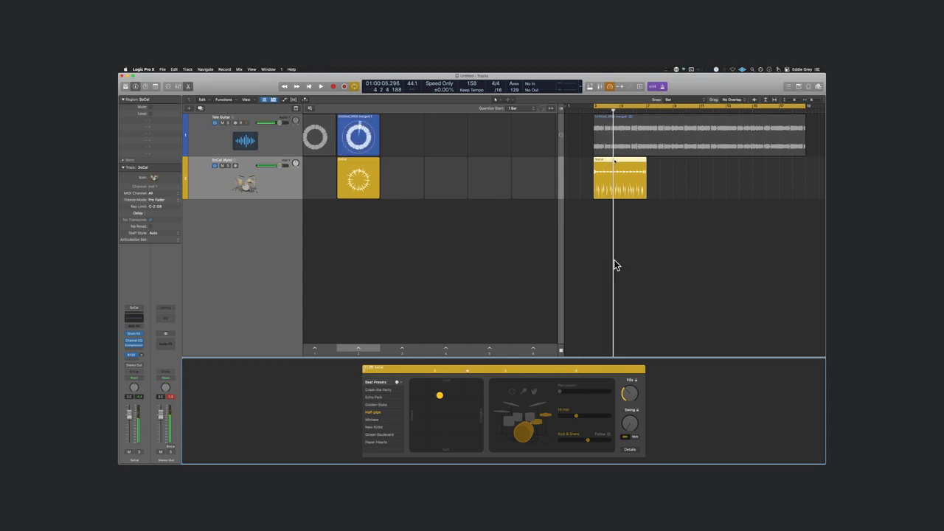
- Switch the Tele Guitar track from its cell to its timeline region and audition it together with the Drummer region
left_click_drag(721, 255, 612, 123)
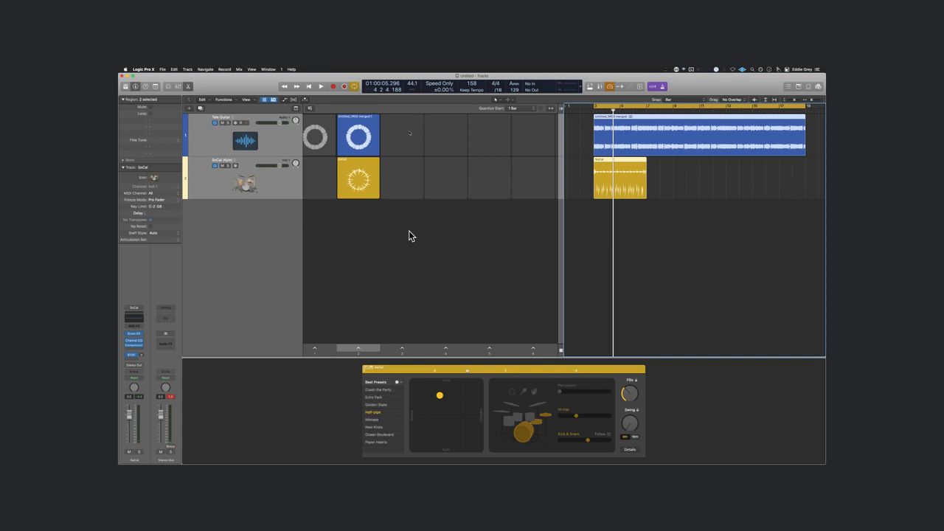
left_click_drag(409, 231, 327, 118)
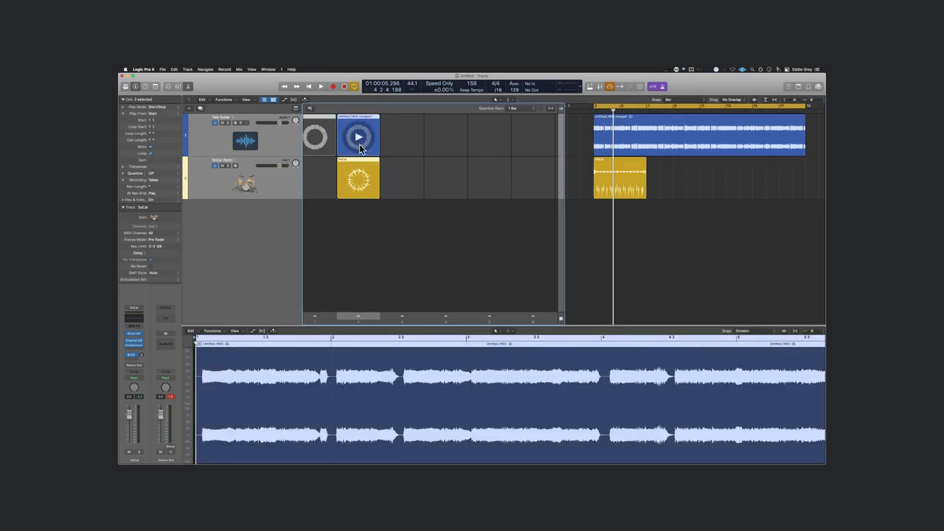
left_click(622, 211)
key("space")
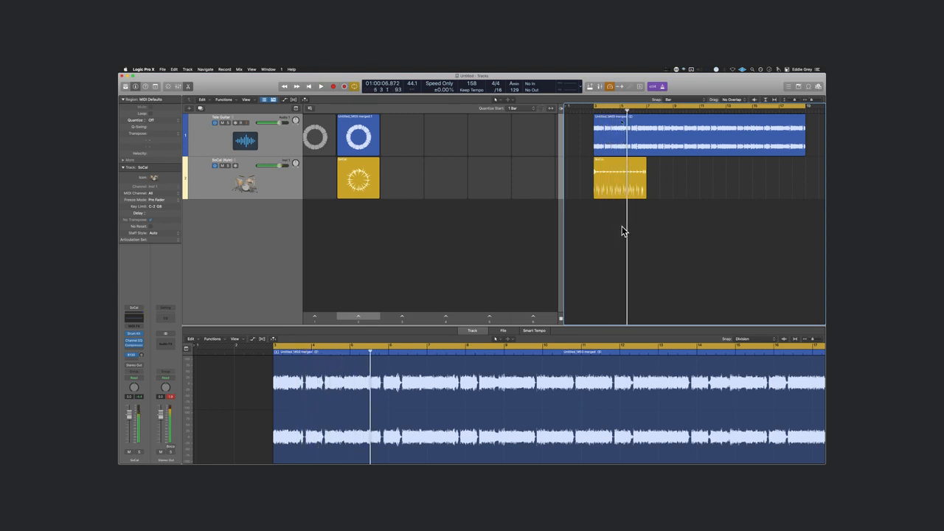
- Enable Kick & Snare Follow with Tele Guitar on the Drummer region, play both regions from bar 3 and stop
left_click(615, 183)
key("space")
left_click(610, 435)
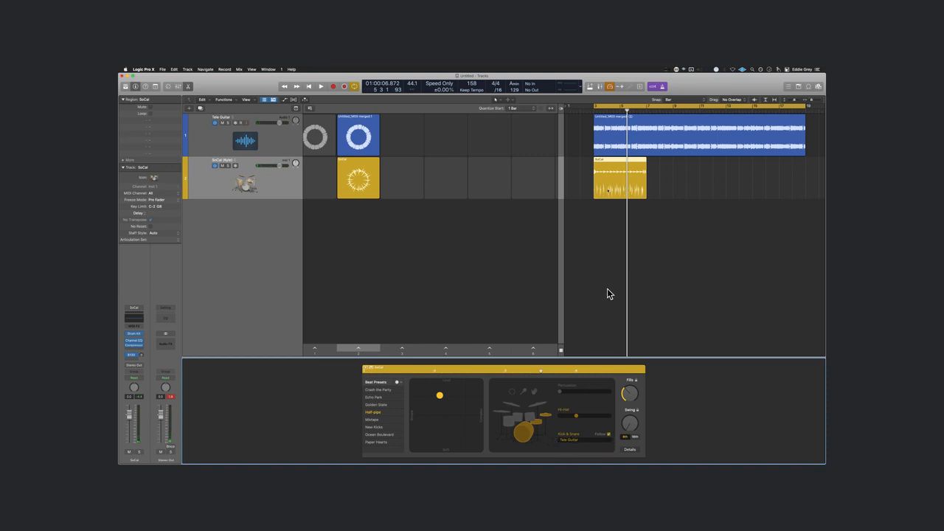
left_click(594, 213)
key("space")
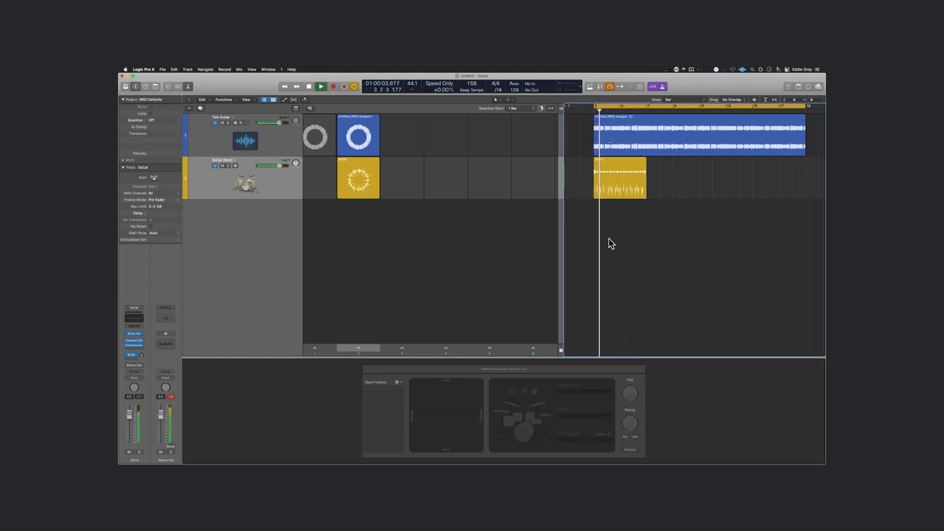
left_click_drag(624, 219, 619, 123)
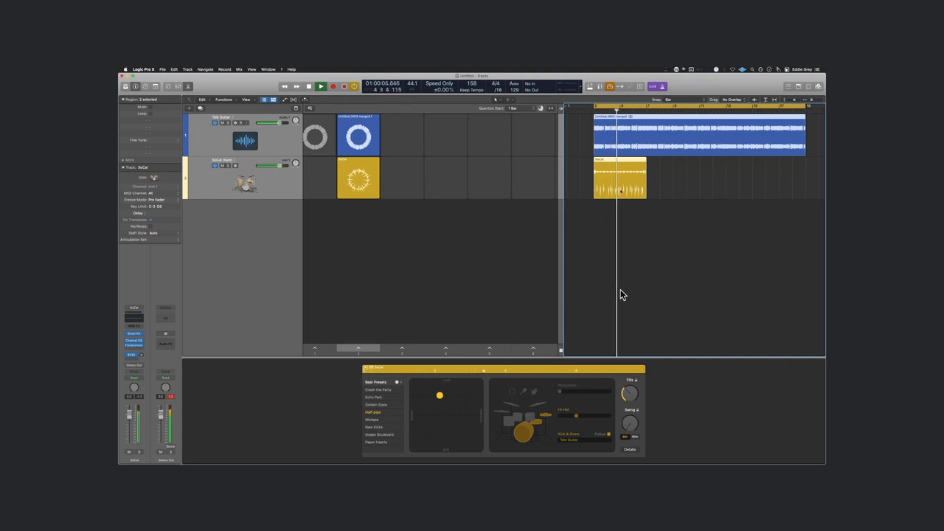
key("space")
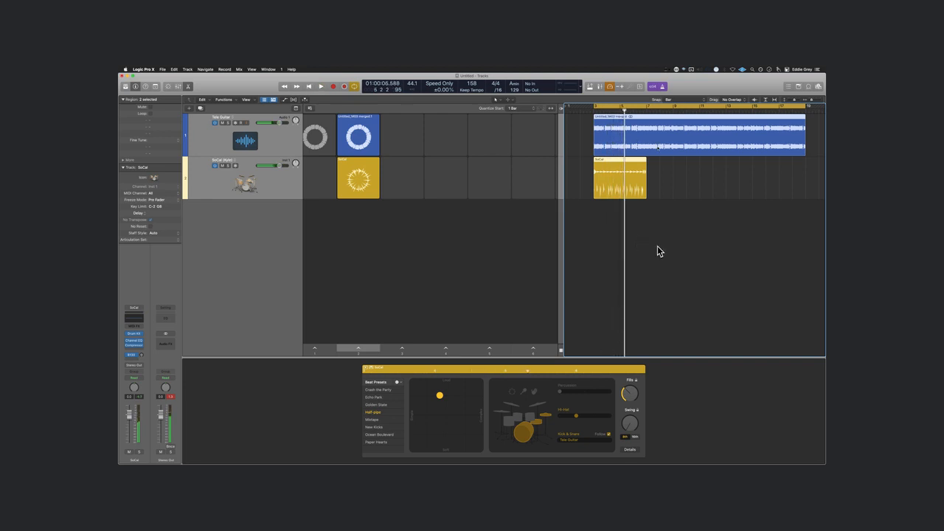
- Turn Kick & Snare Follow off on the Drummer region and compare its kick and snare hits with the guitar waveform
scroll(658, 246, "up", 10)
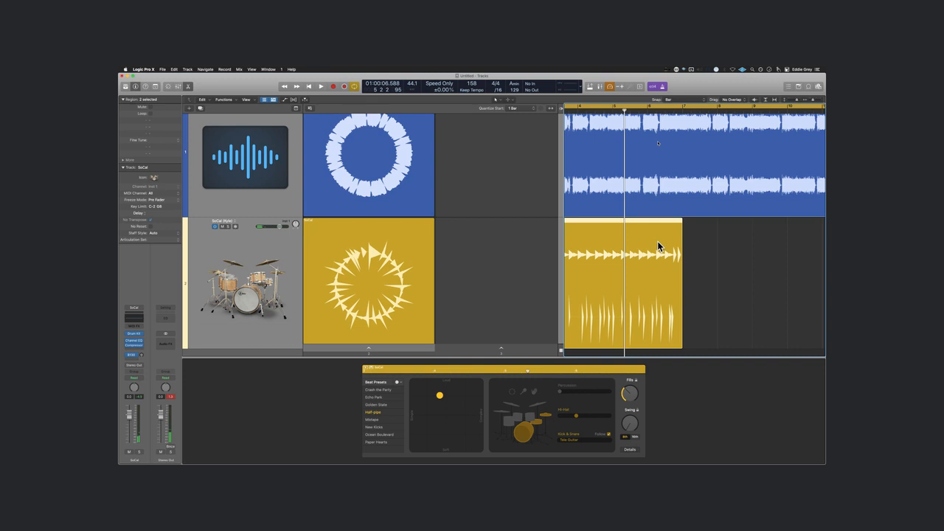
scroll(657, 240, "down", 10)
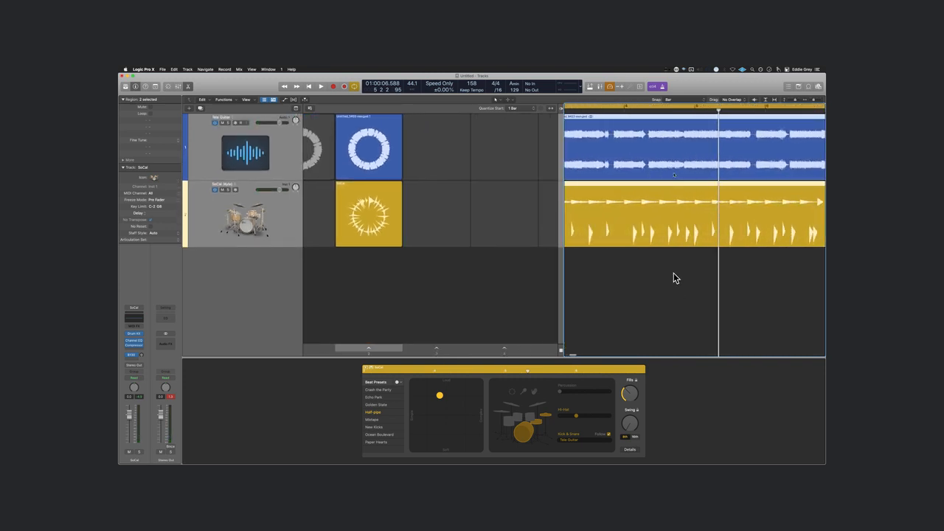
left_click(636, 275)
left_click(613, 224)
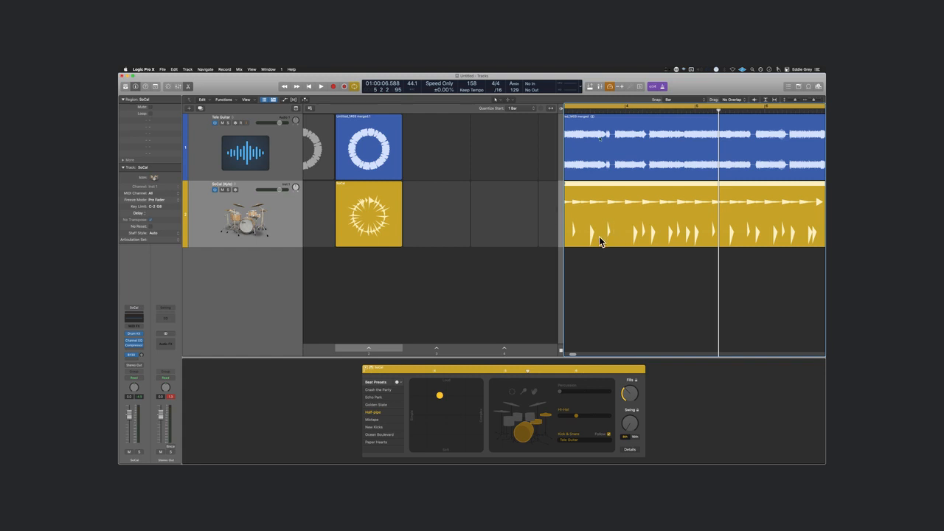
scroll(599, 236, "left", 3)
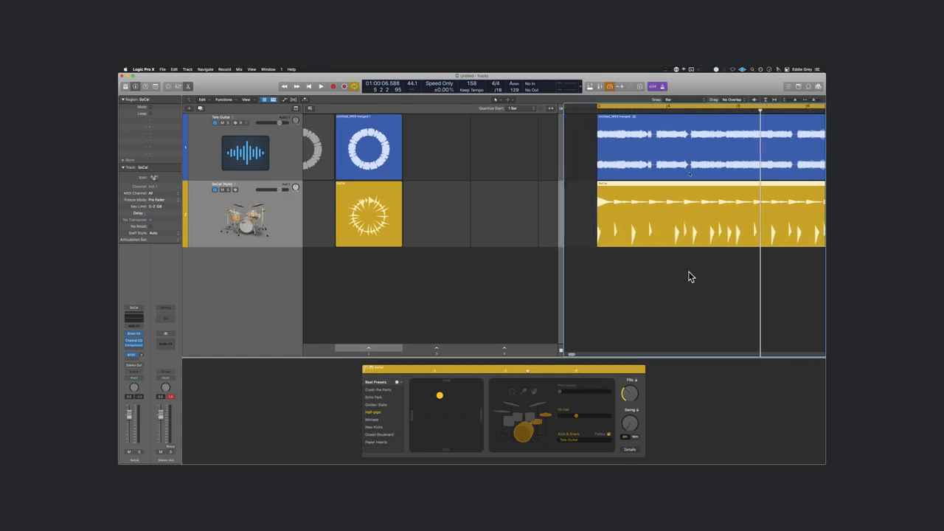
left_click_drag(691, 275, 624, 227)
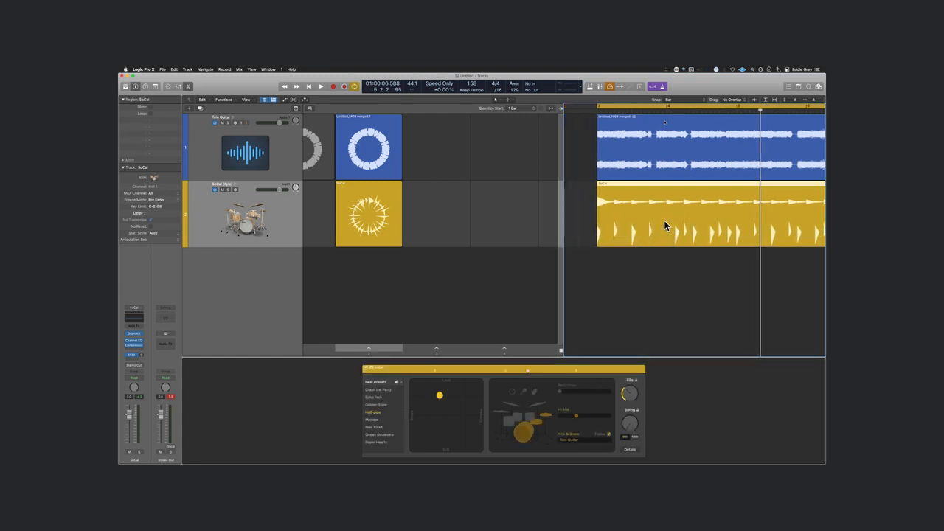
left_click(608, 435)
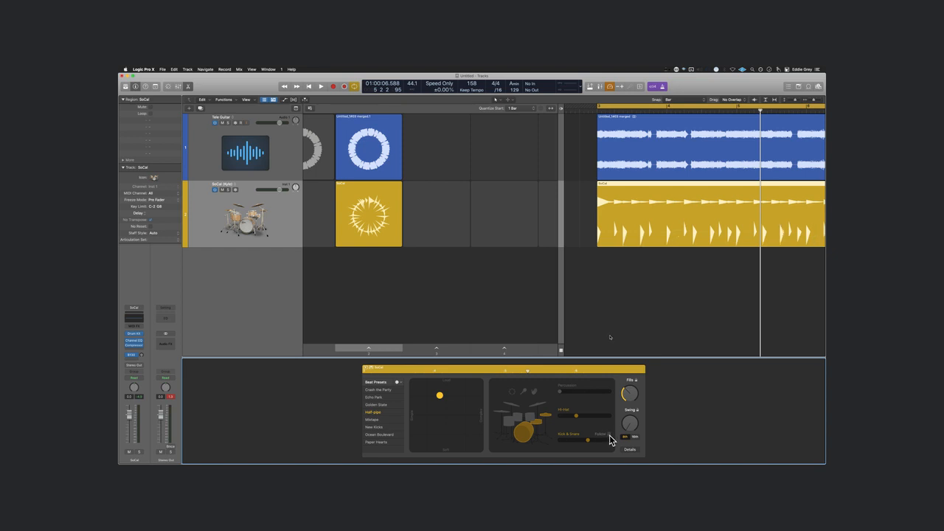
left_click_drag(613, 310, 654, 215)
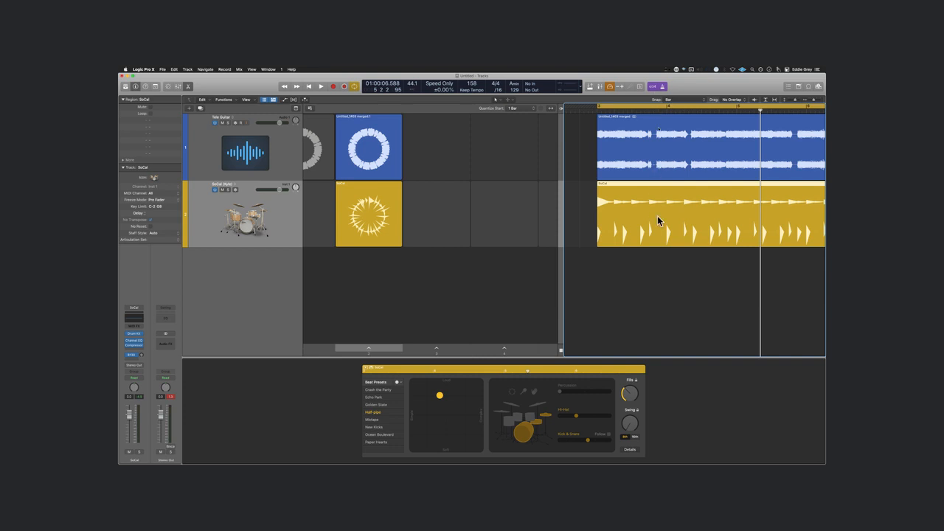
left_click(651, 154)
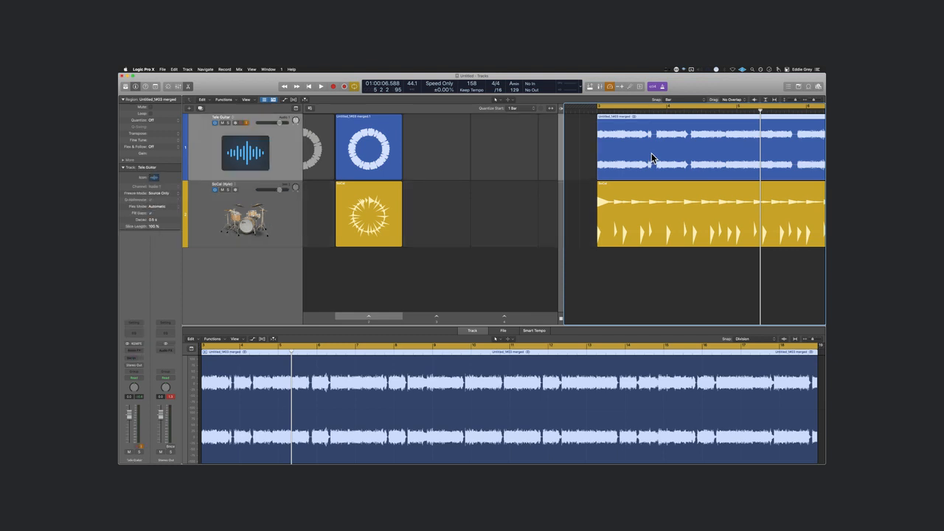
left_click(650, 229)
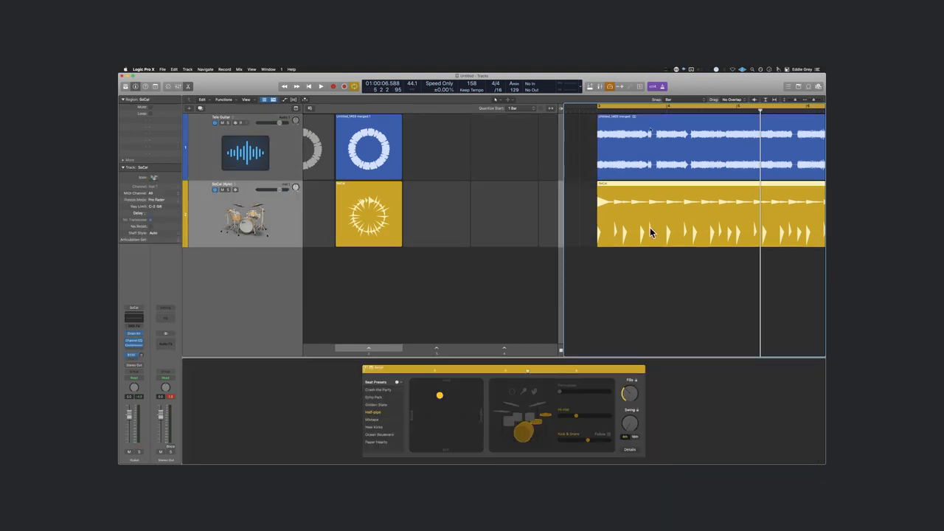
- Re-enable Kick & Snare Follow with Tele Guitar on the Drummer region and play the timeline
left_click(608, 435)
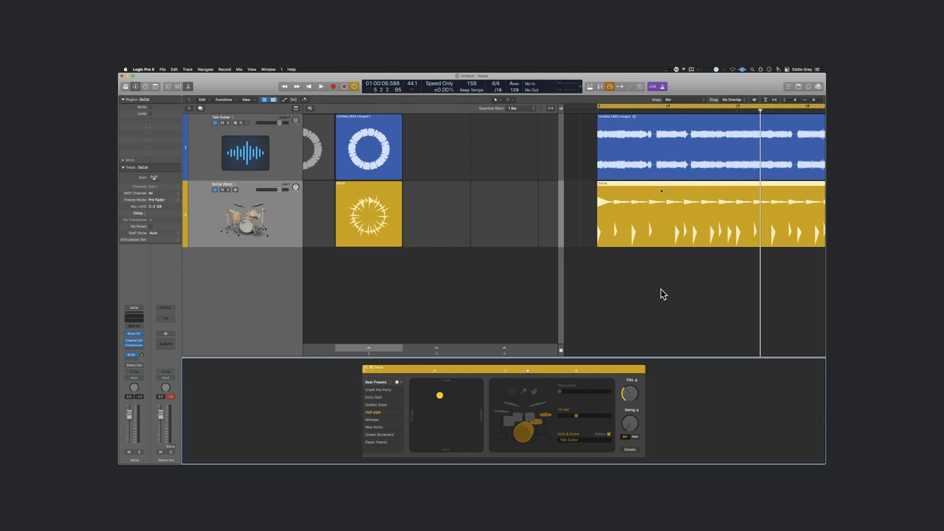
key("space")
key("super+Left")
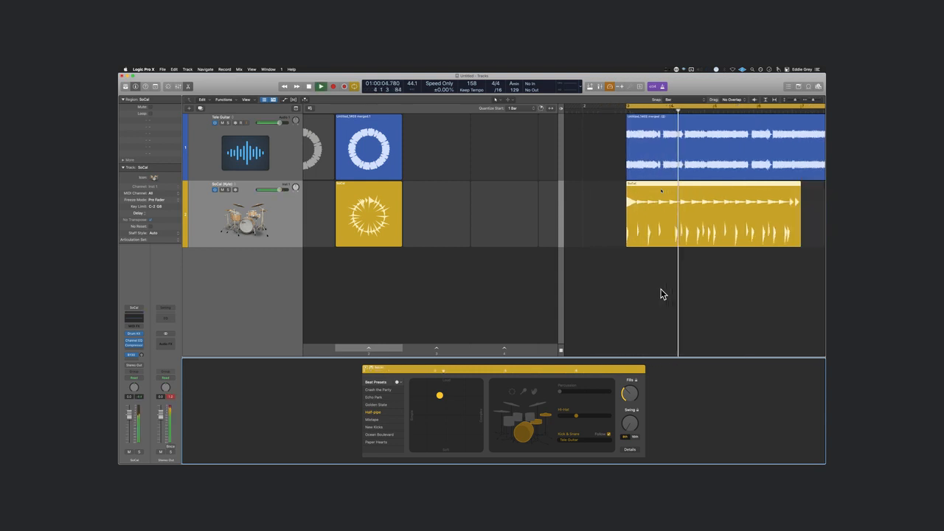
scroll(662, 290, "right", 5)
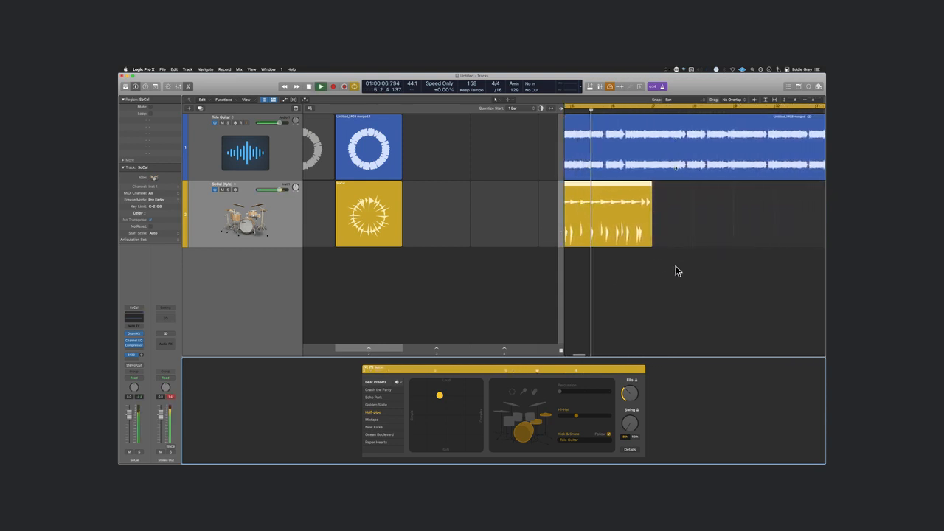
- Stop playback, close the Drummer editor and hide the timeline to show only the Live Loops grid
scroll(675, 266, "left", 5)
key("space")
key("super+Left")
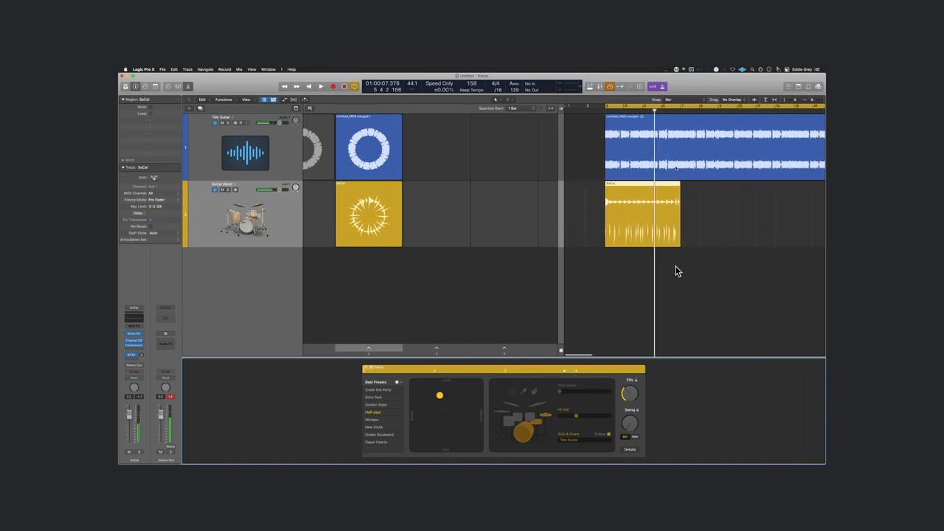
key("super+Left")
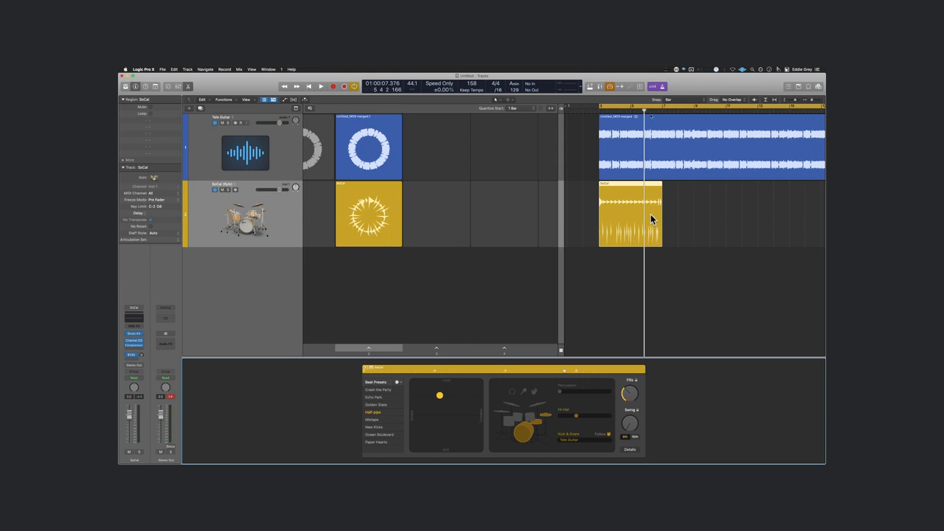
key("e")
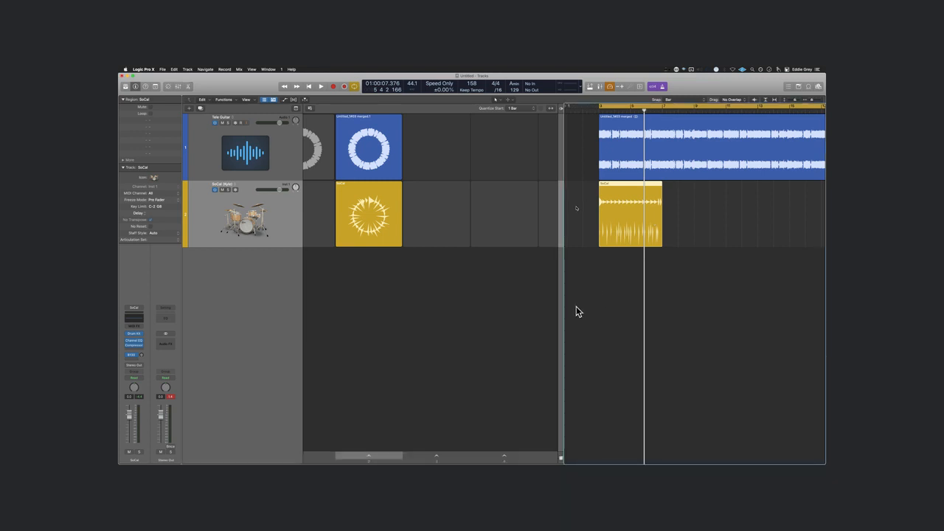
key("alt+v")
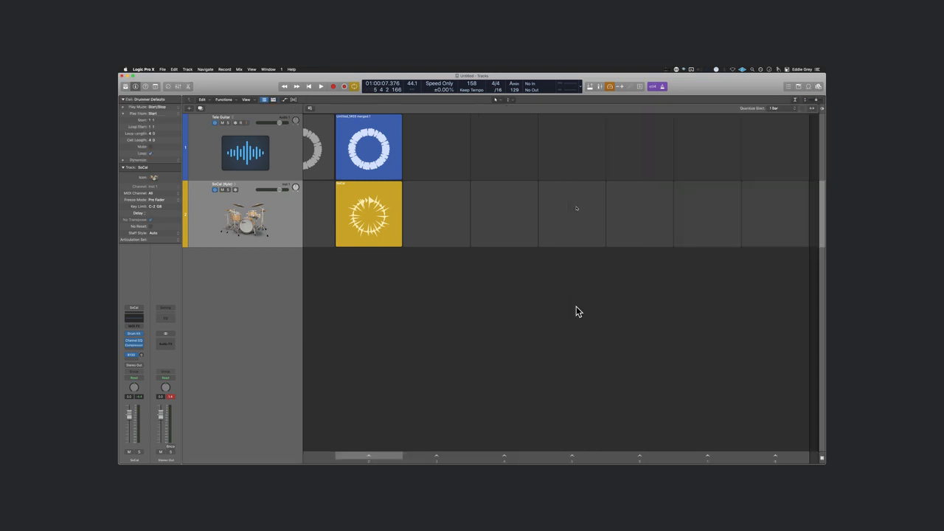
scroll(576, 306, "left", 2)
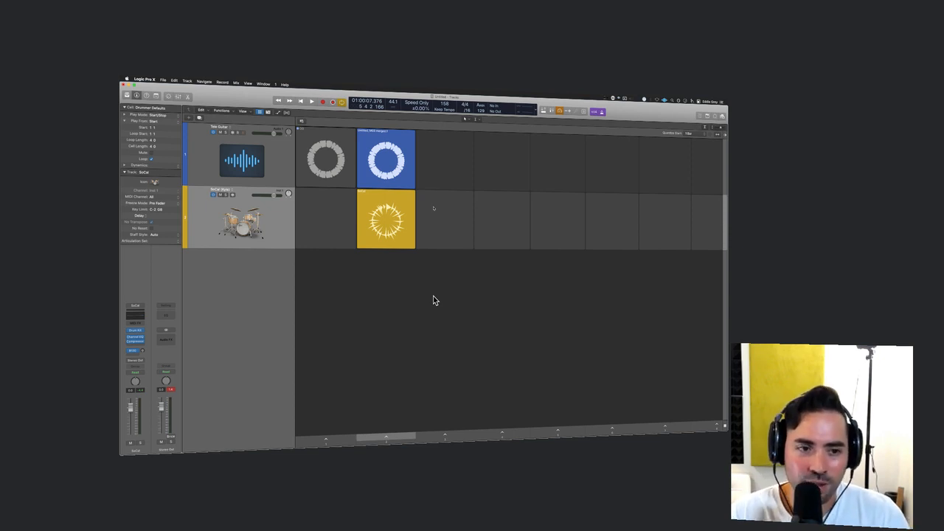
- Save the project as a folder on the Desktop under the artist's name followed by "ALT ROCK"
key("super+s")
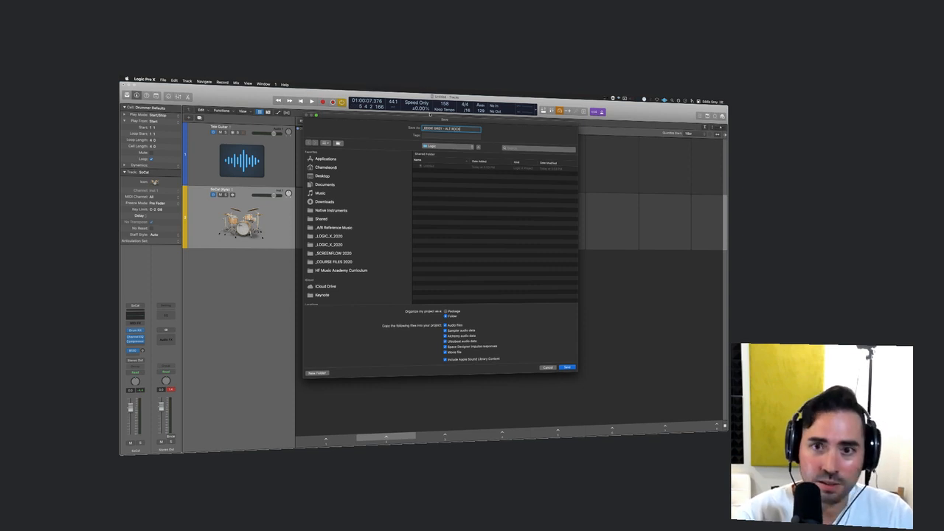
key("super+a")
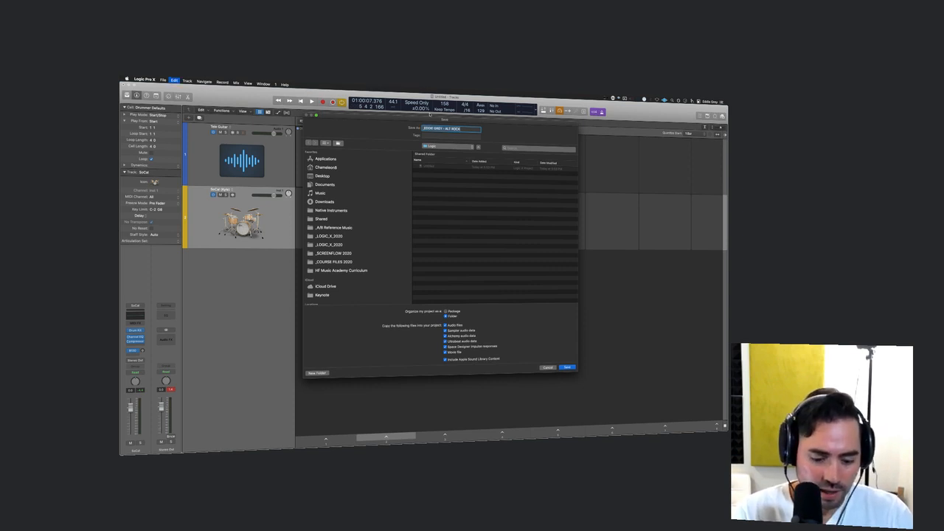
key("super+shift+d")
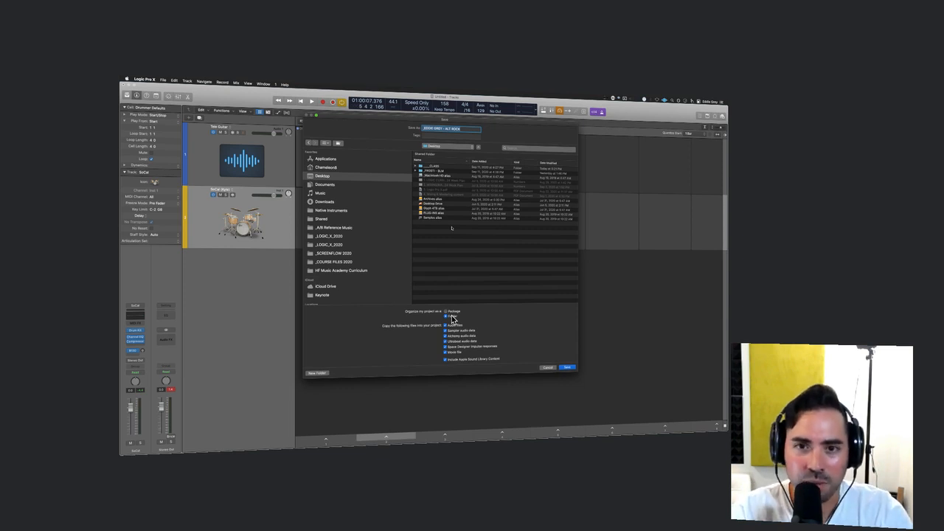
left_click(565, 367)
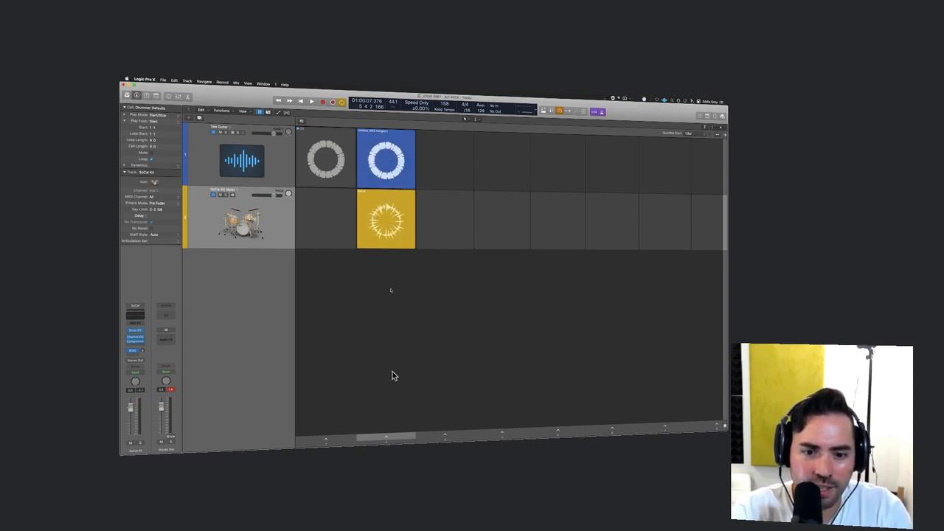
- Duplicate scene 2 with its guitar and drum cells
right_click(390, 441)
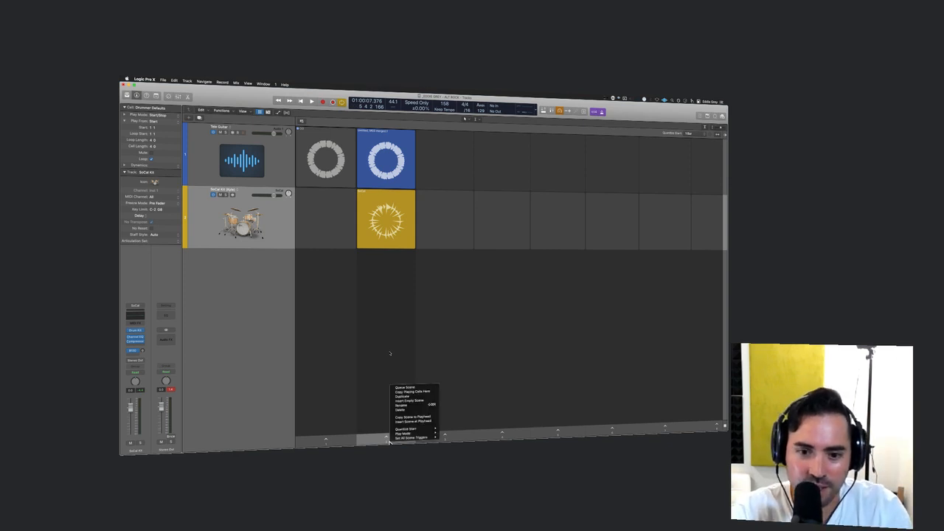
left_click(406, 397)
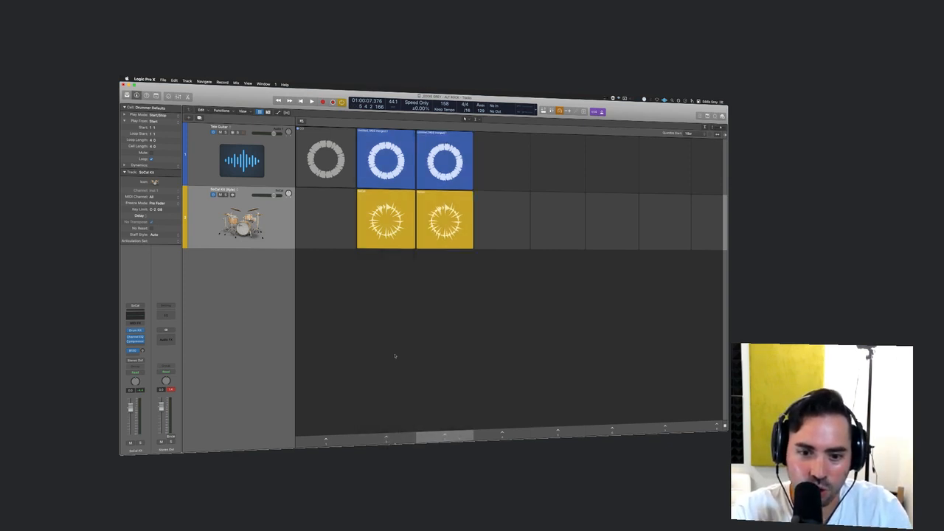
mouse_move(454, 162)
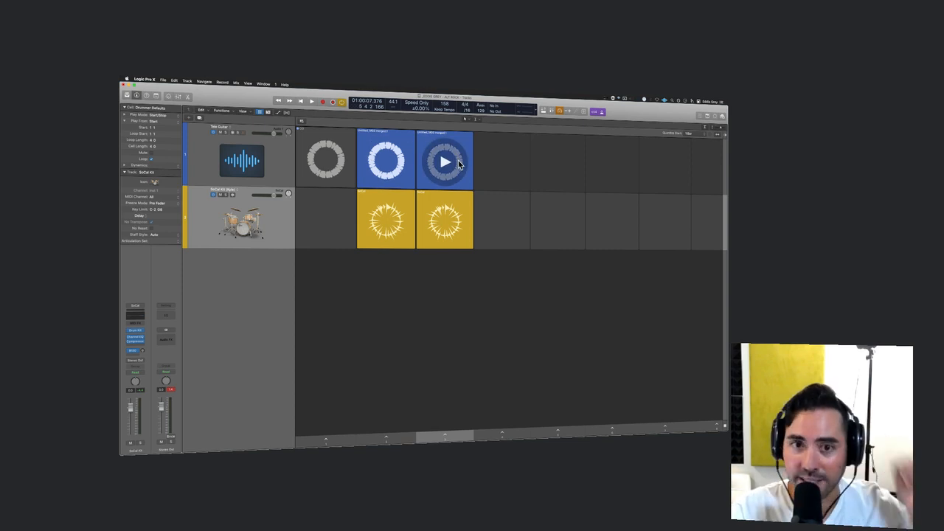
- Bounce the scene 2 Tele Guitar cell in place to a new track named Filter Tele, muting the source cell
left_click(406, 137)
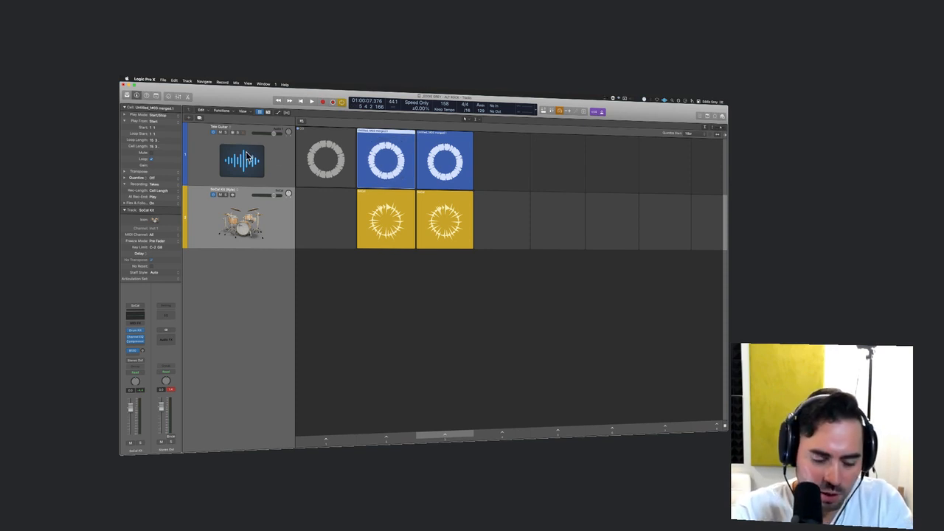
mouse_move(404, 140)
left_click(405, 193)
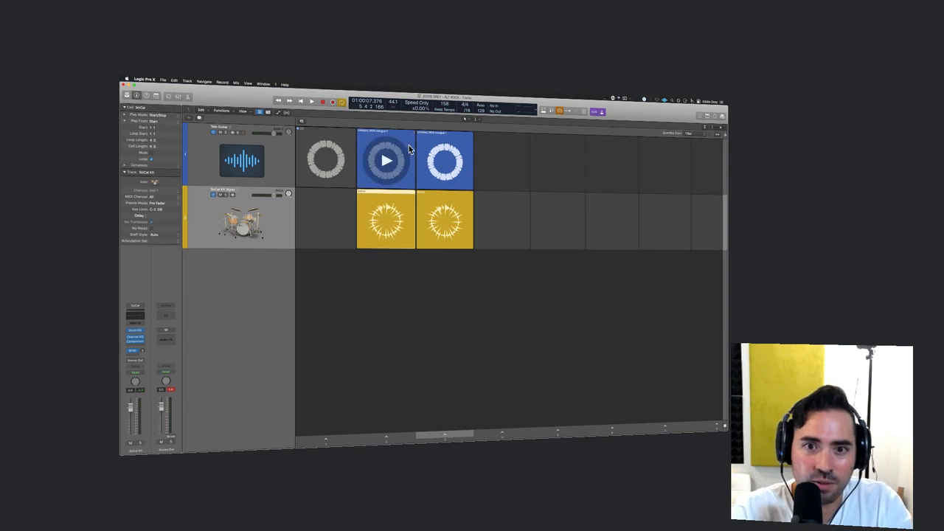
left_click(407, 144)
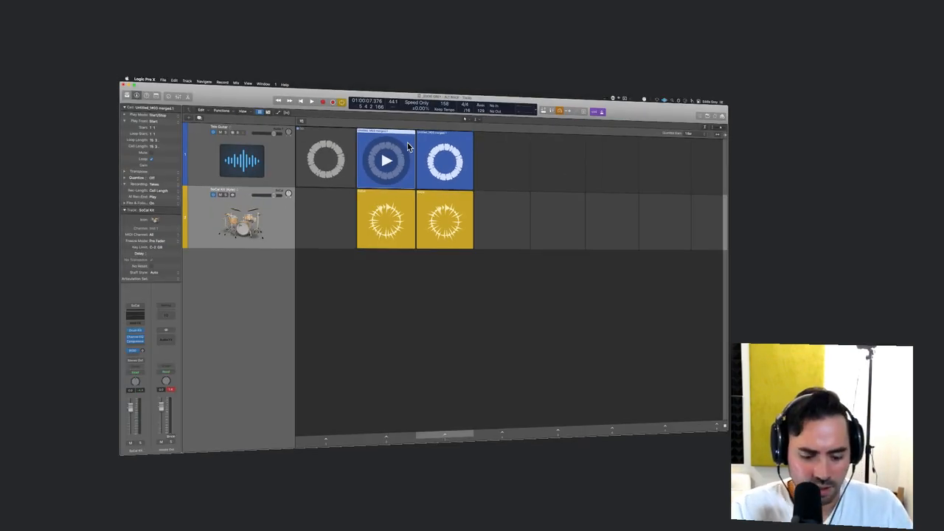
key("ctrl+b")
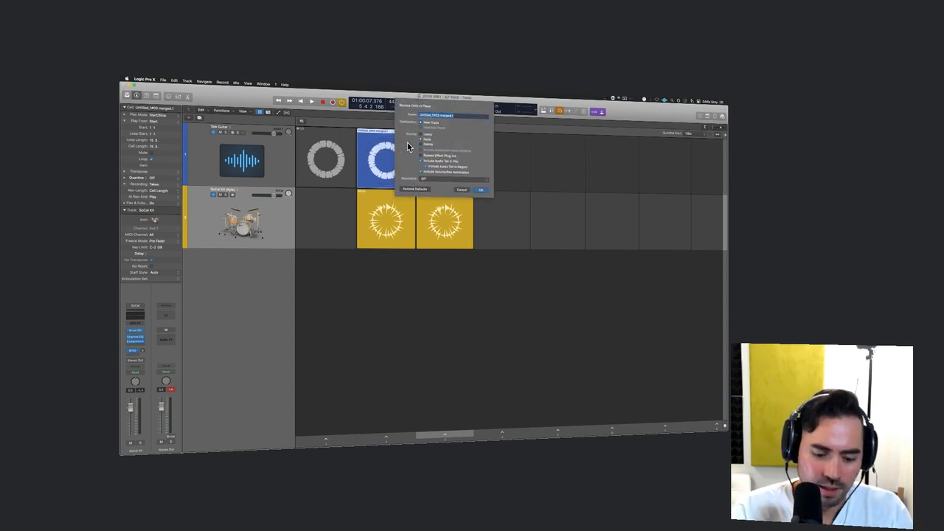
type("Fl")
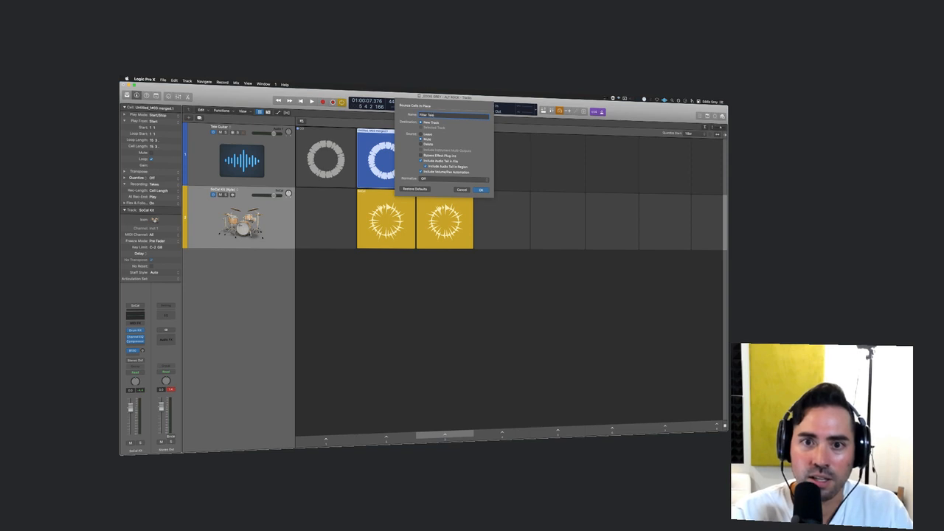
key("Return")
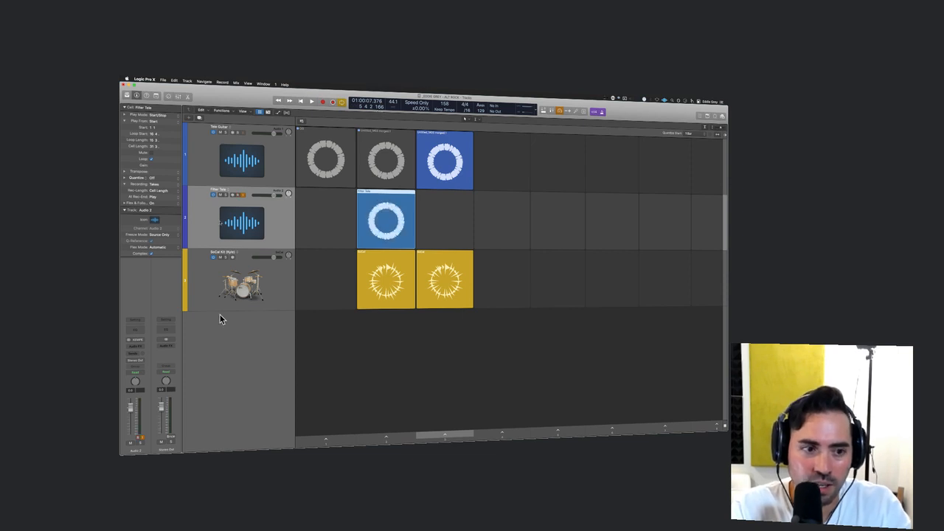
- Add a Channel EQ to the Filter Tele track and sweep its low-cut filter up to remove the low end
left_click(135, 328)
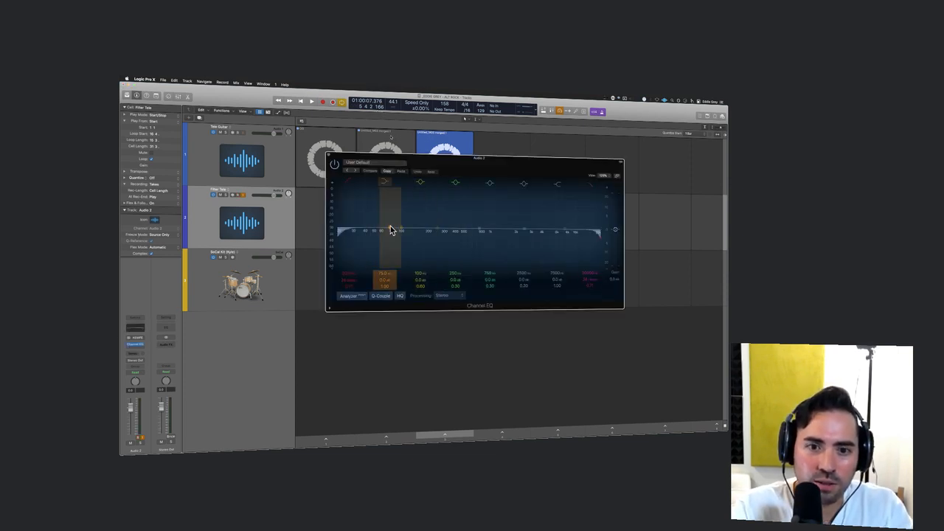
left_click_drag(389, 225, 488, 228)
left_click_drag(345, 242, 483, 218)
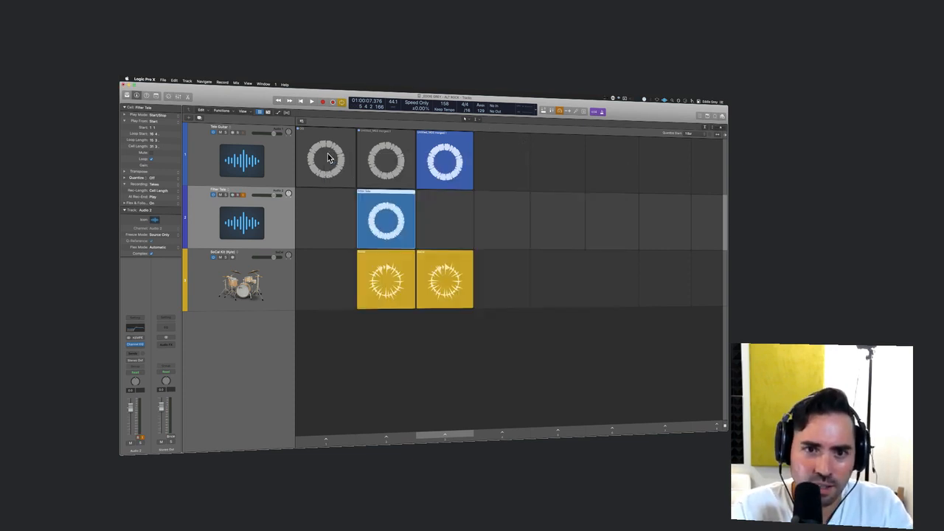
- Audition the Filter Tele cell alone, play scene 2 followed by scene 3 to compare them, and stop
left_click(331, 159)
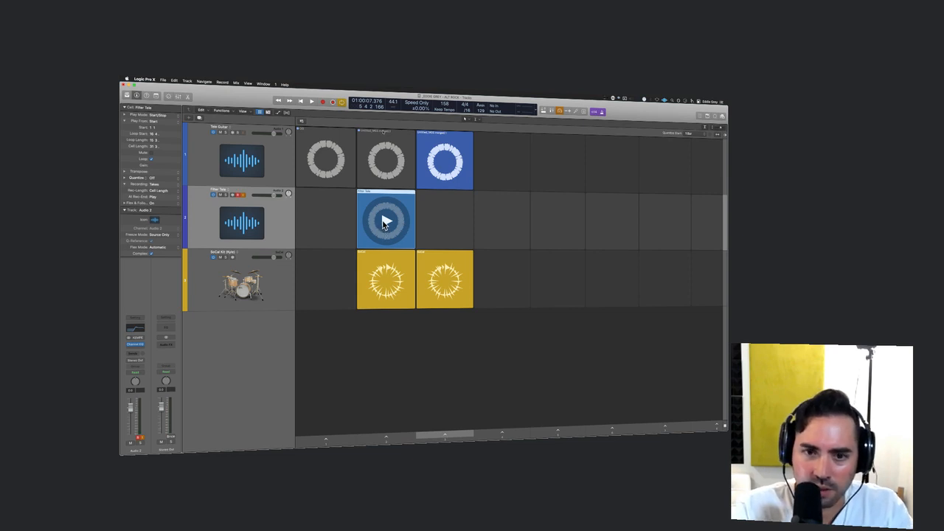
left_click(384, 224)
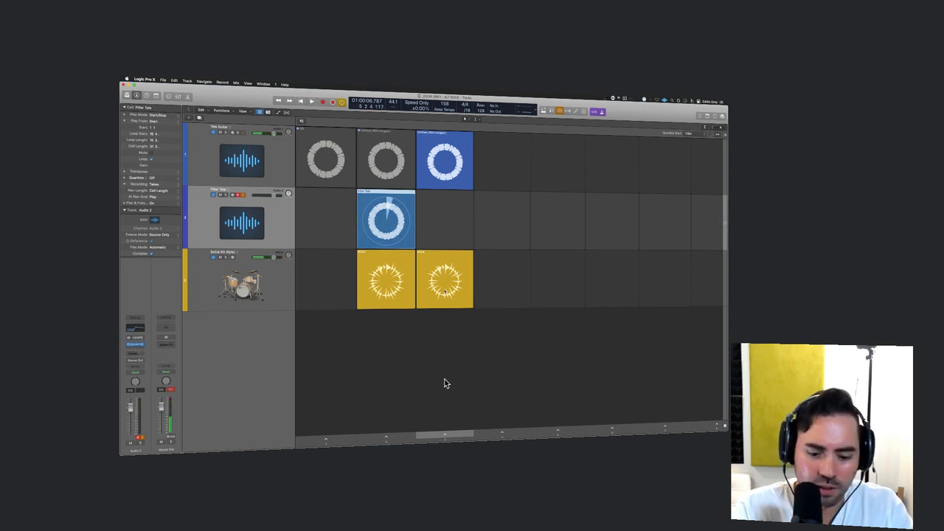
key("space")
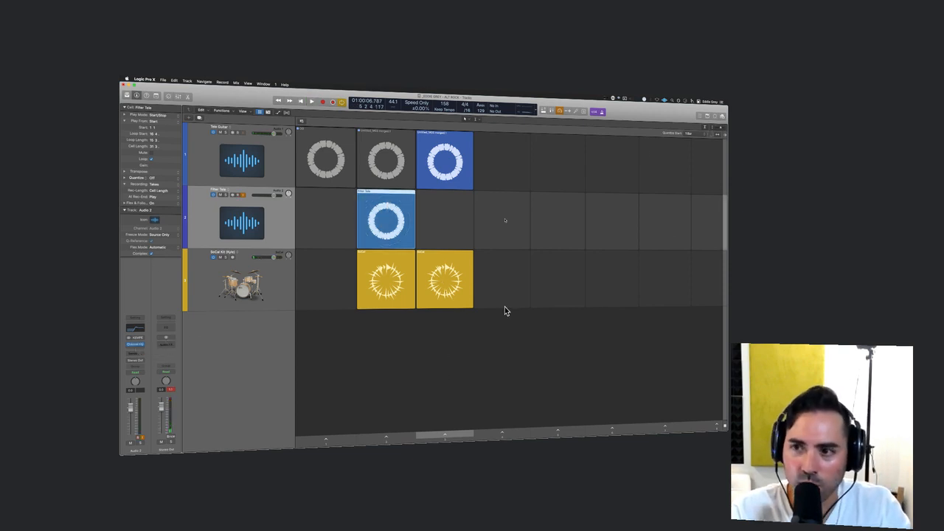
left_click(384, 439)
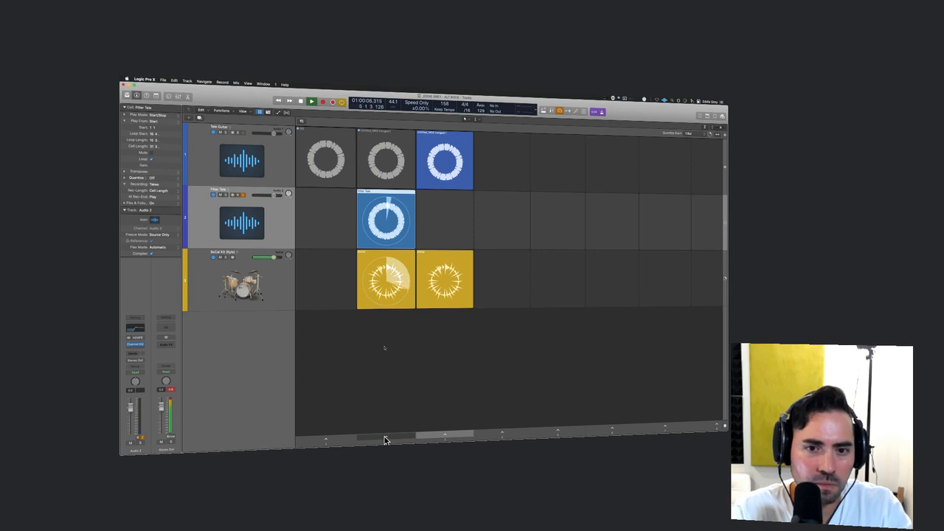
left_click(428, 438)
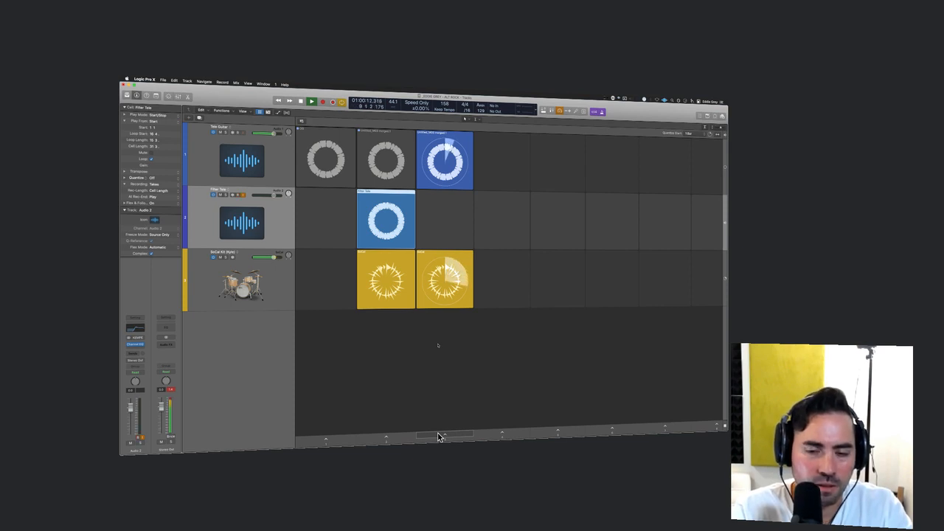
key("space")
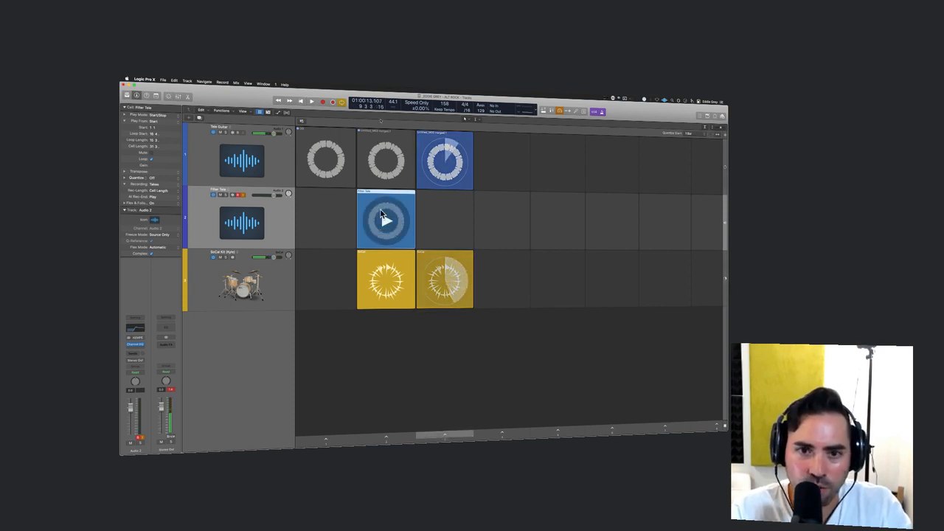
- Move the Filter Tele track above Tele Guitar and pan the Tele Guitar track off-centre
left_click_drag(280, 216, 261, 128)
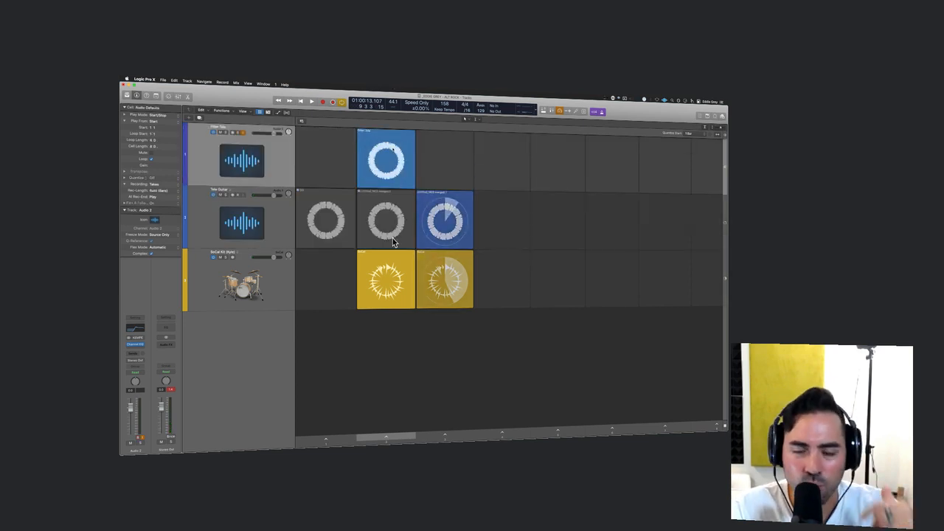
left_click(254, 192)
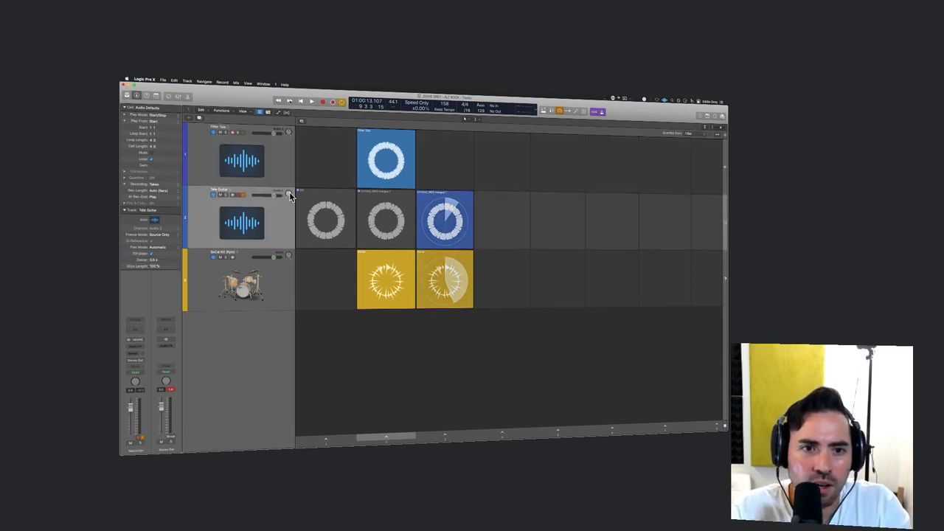
left_click(289, 193)
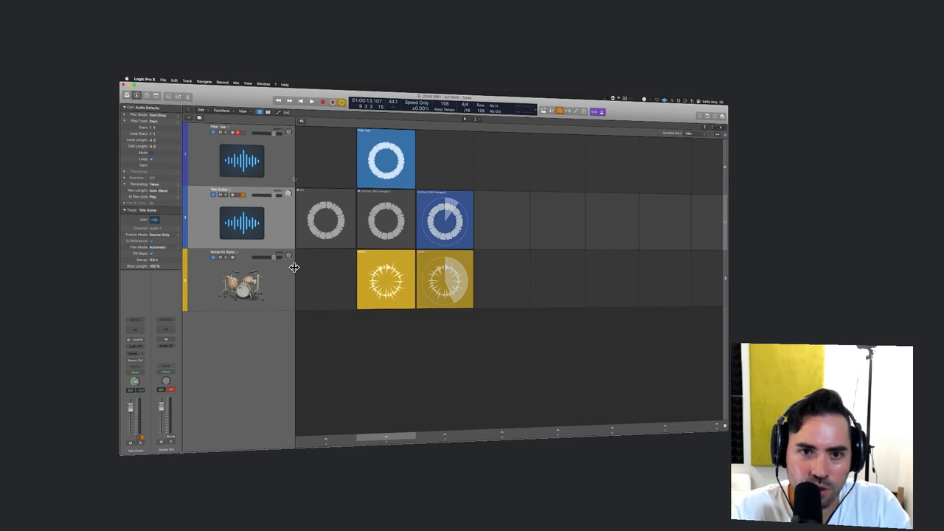
left_click(388, 140)
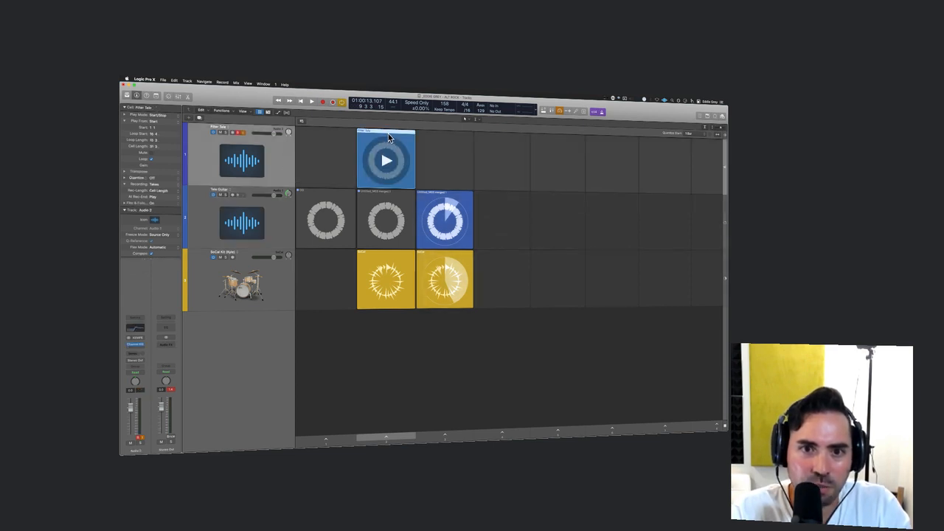
left_click(276, 218)
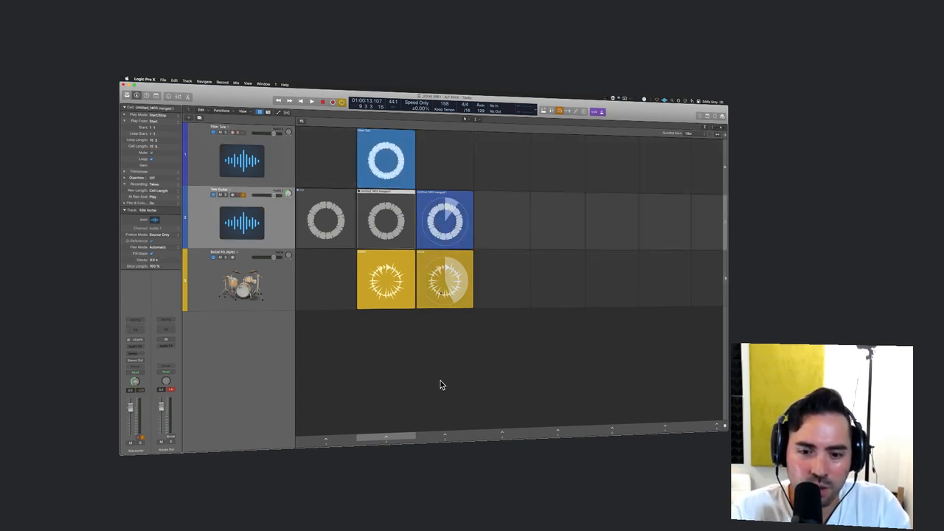
- Play scene 3, fine-tune the Tele Guitar track's pan while listening, and stop
left_click(441, 437)
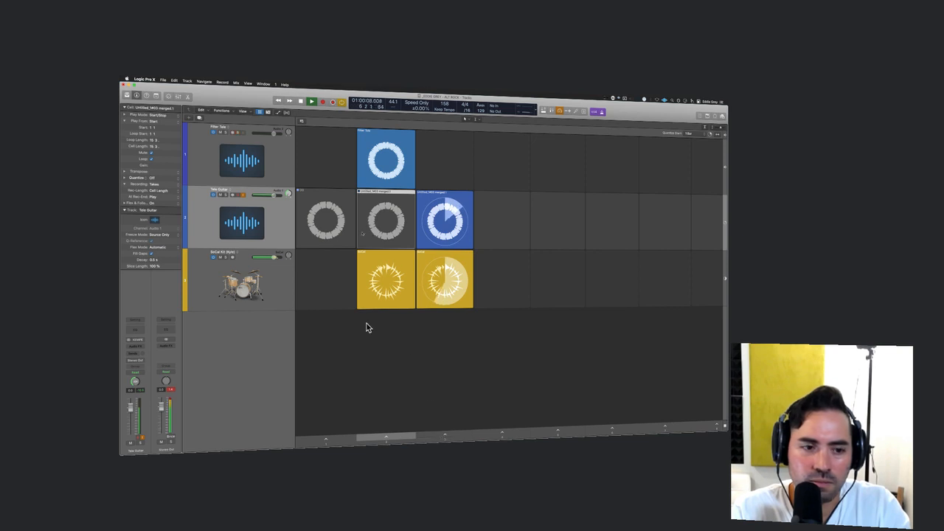
left_click_drag(135, 384, 136, 384)
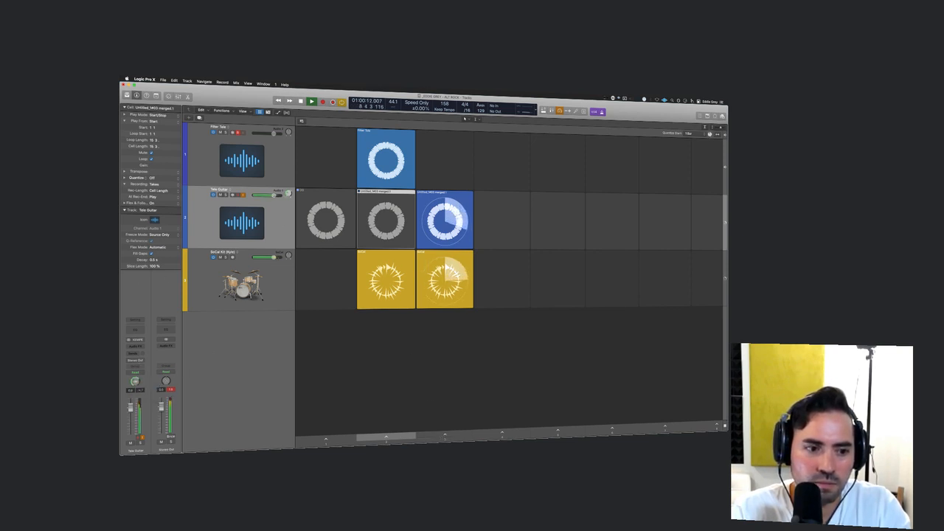
key("space")
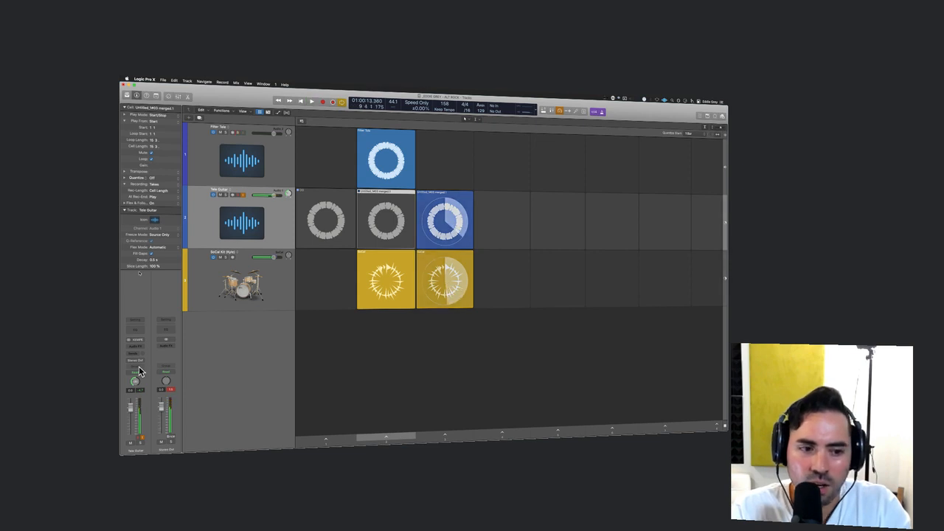
- Duplicate the Tele Guitar track, rename the copy Gibson Guitar, and pan it to the opposite side
left_click(440, 213)
left_click(200, 117)
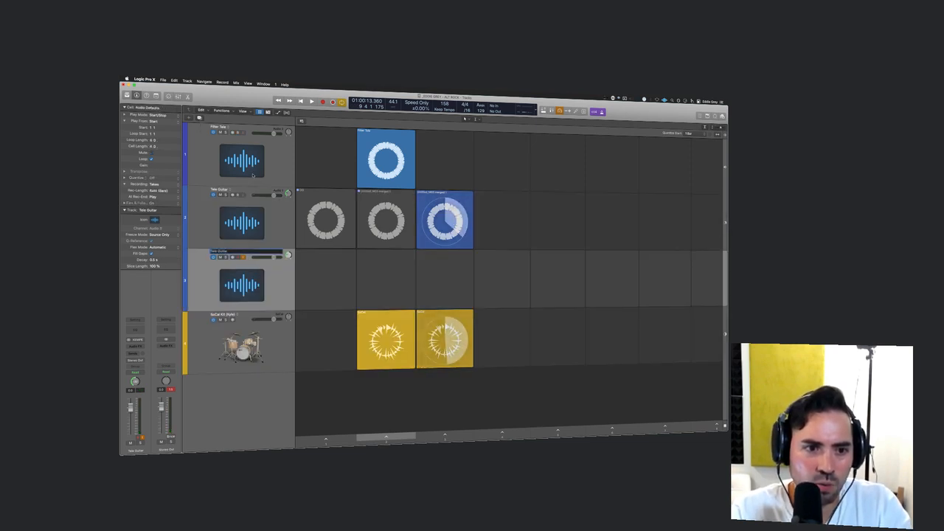
double_click(219, 251)
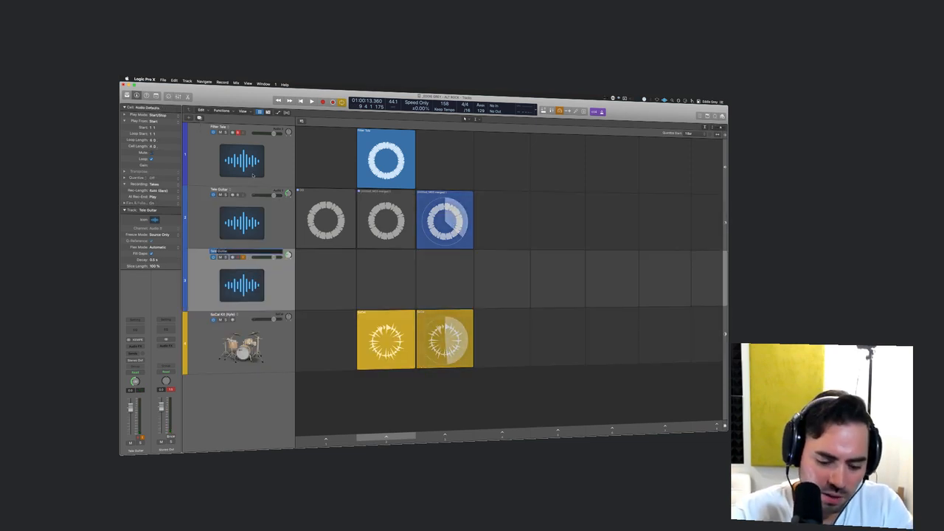
type("SG")
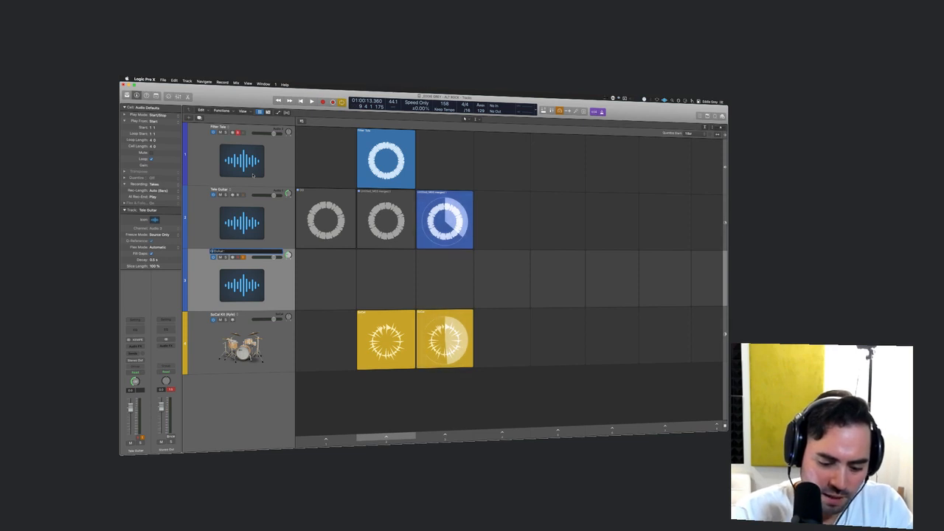
type("bson")
key("Return")
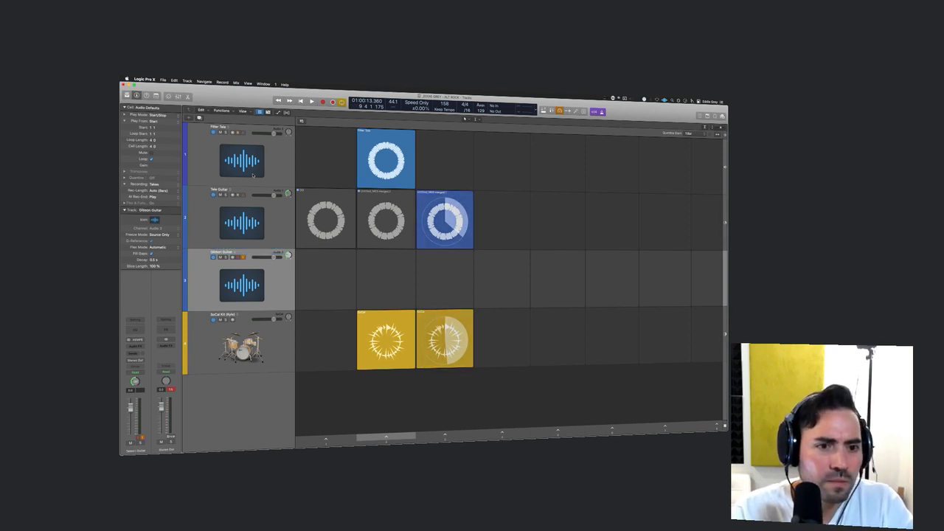
left_click_drag(135, 382, 135, 376)
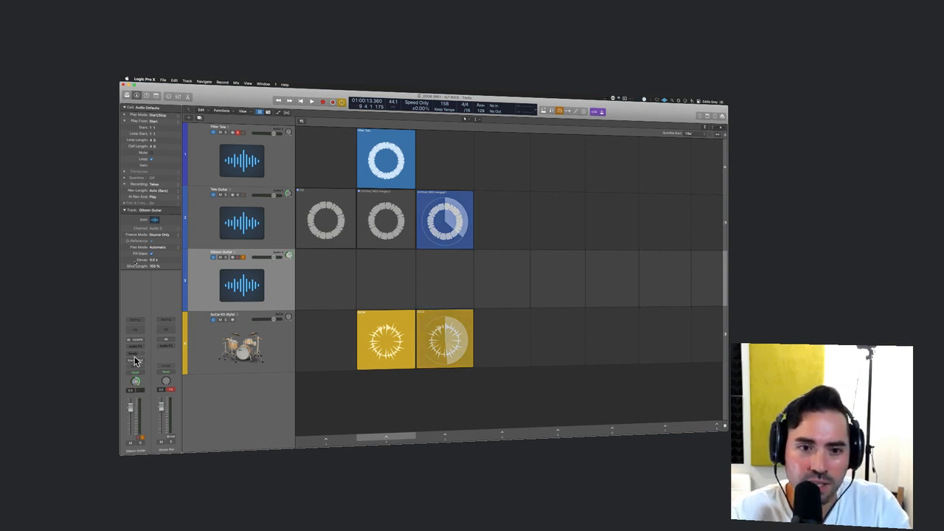
- Rename the two panned guitar tracks Tele Guitar (L) and Gibson Guitar (R)
left_click(446, 259)
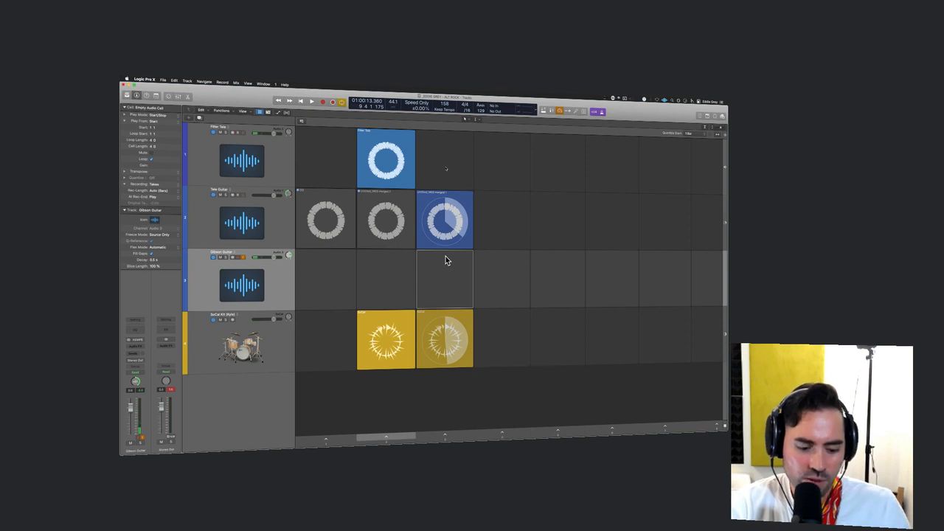
key("Up")
key("shift+Return")
key("Right")
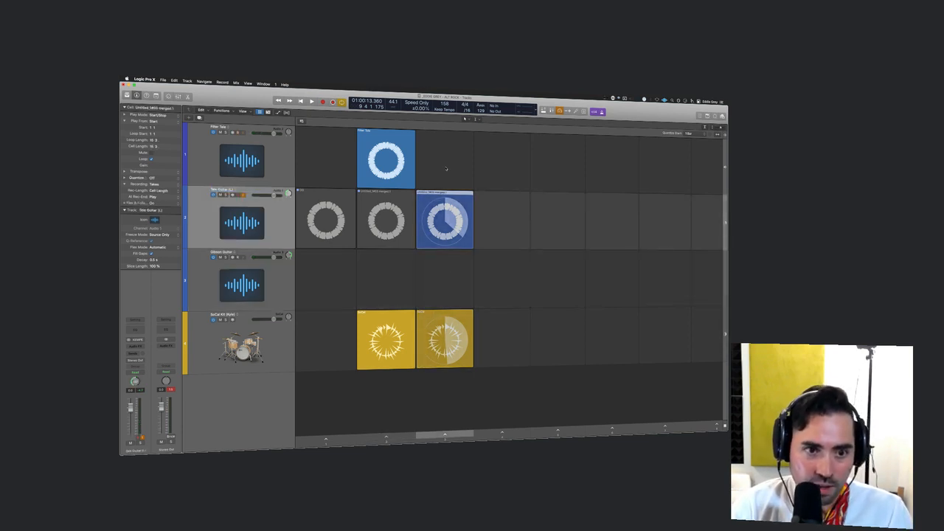
key("Tab")
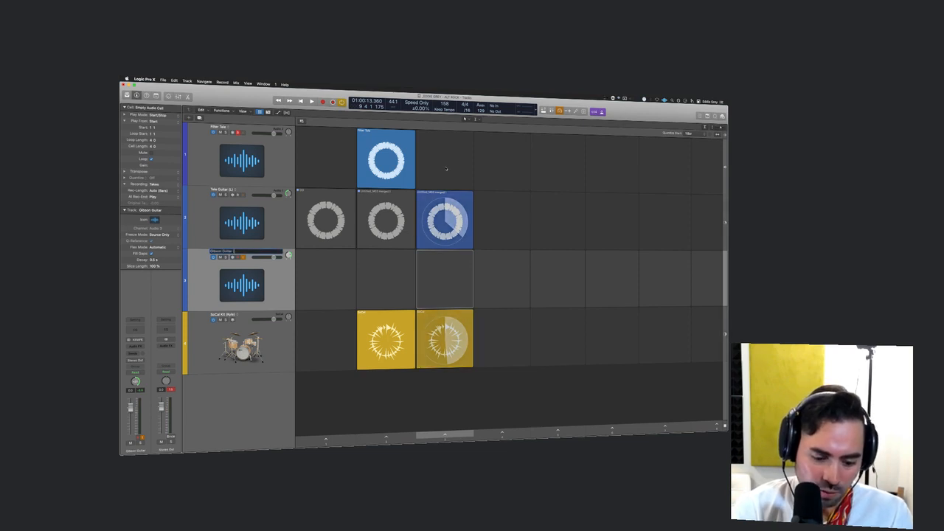
key("Right")
type("(R)")
key("Return")
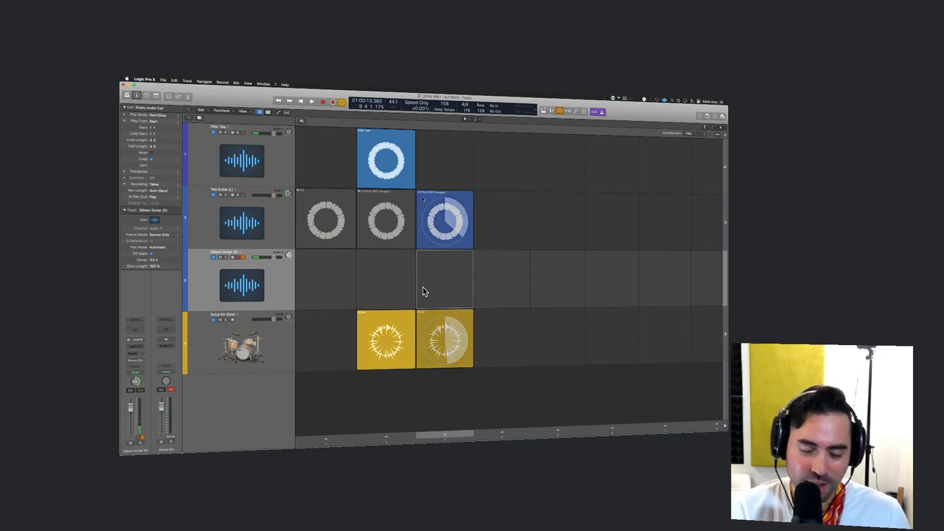
- Check the timeline beside the Live Loops grid, hide it again, and play the project with the scene 3 Tele Guitar cell selected
key("alt+shift+b")
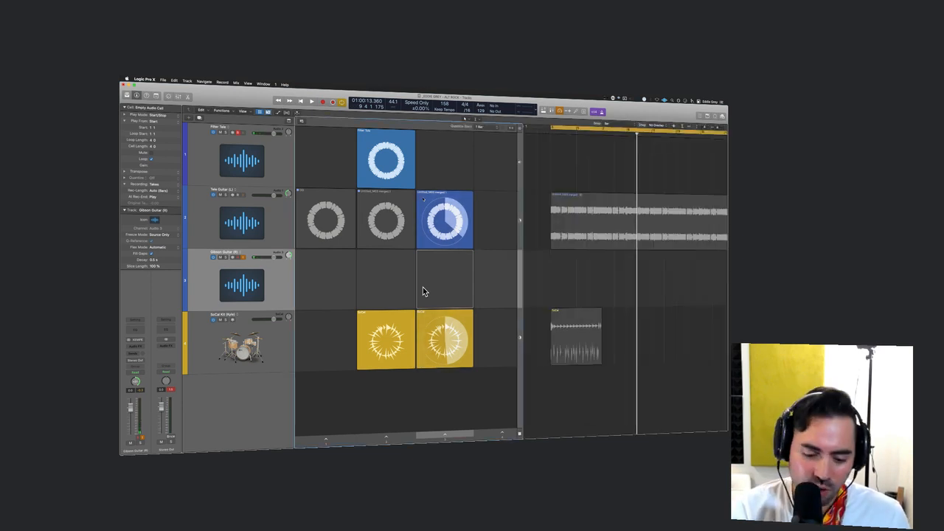
key("alt+shift+b")
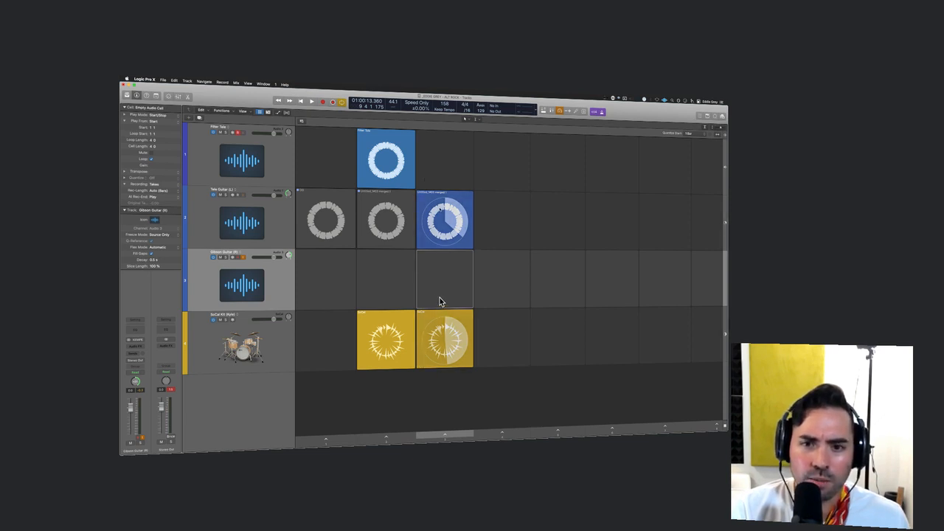
key("space")
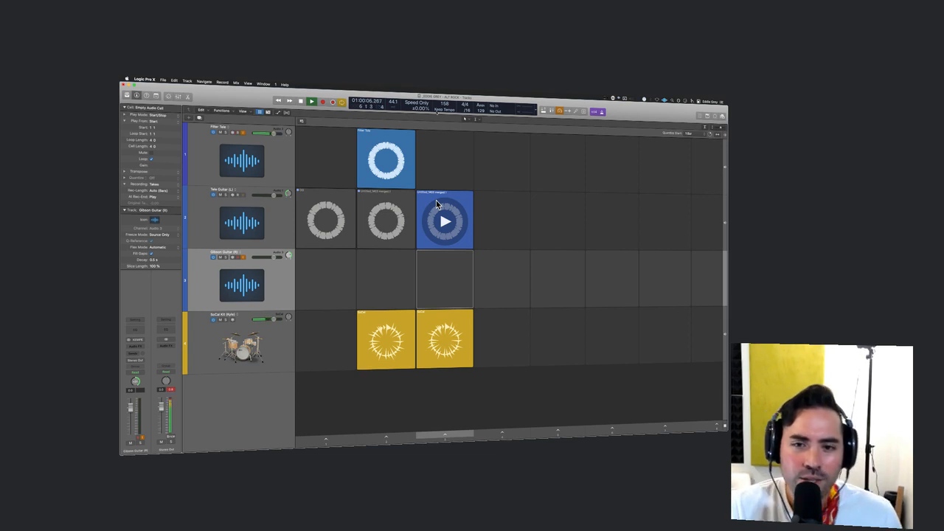
left_click(436, 204)
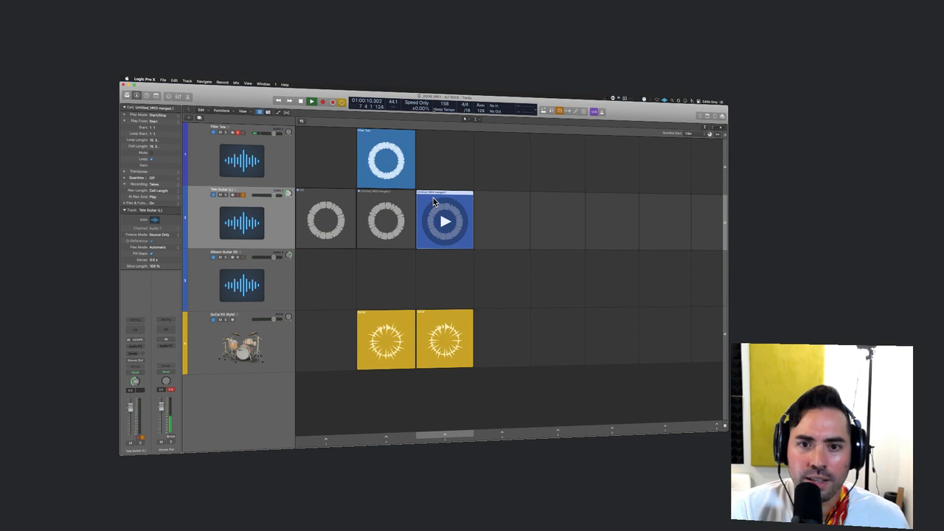
- Select the merged Tele Guitar (L) cell and the SoCal drummer cell in the third scene and queue their playback
left_click(429, 316)
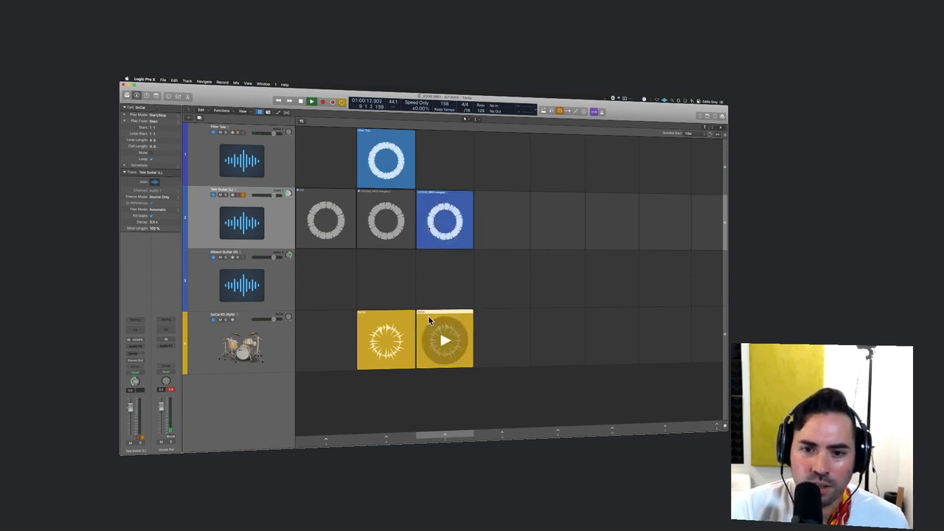
left_click(467, 196)
mouse_move(465, 312)
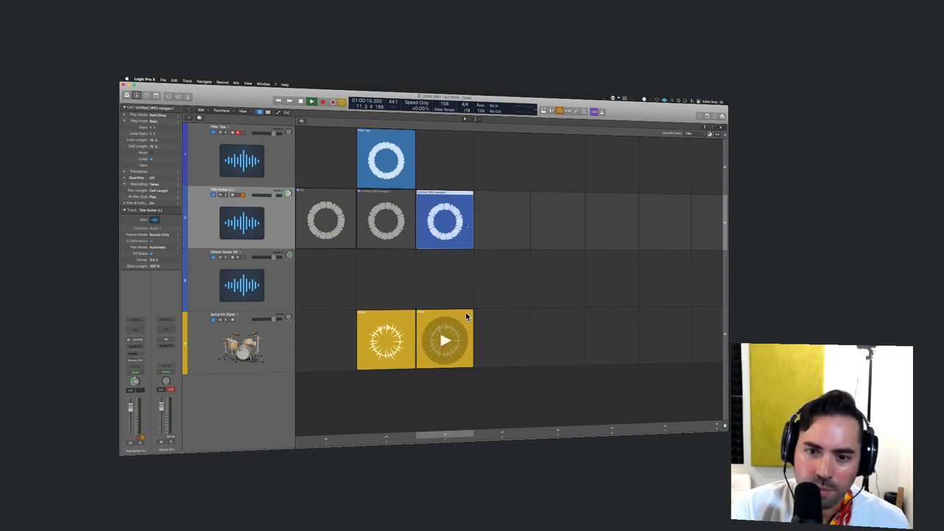
left_click(466, 312, "shift")
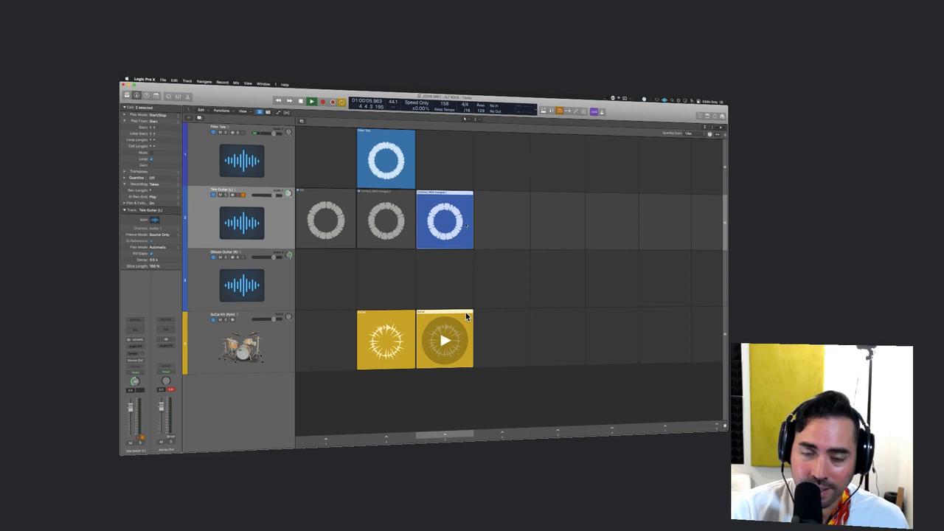
right_click(465, 312)
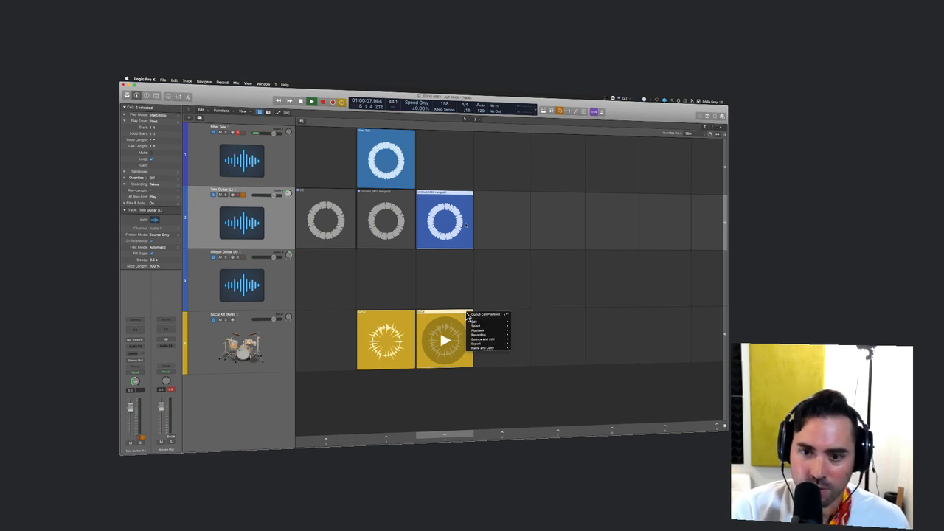
mouse_move(495, 332)
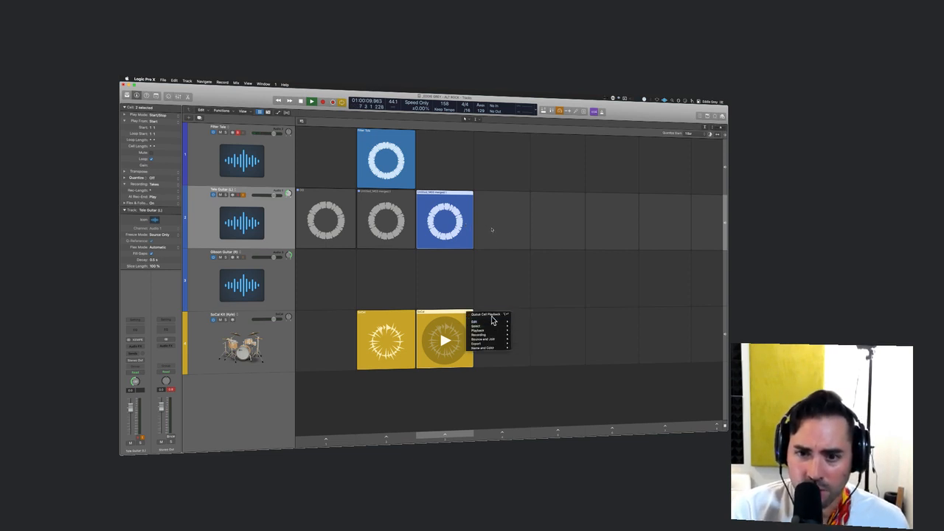
left_click(491, 315)
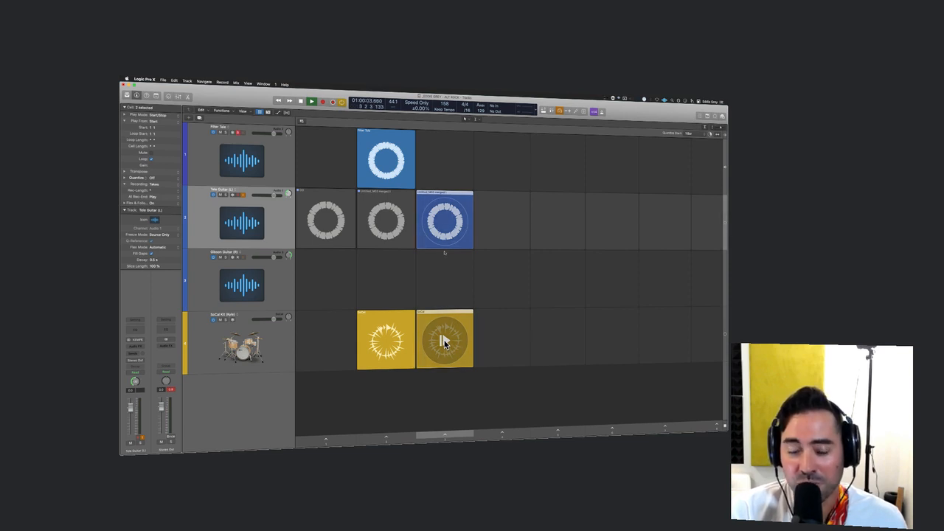
left_click(387, 340)
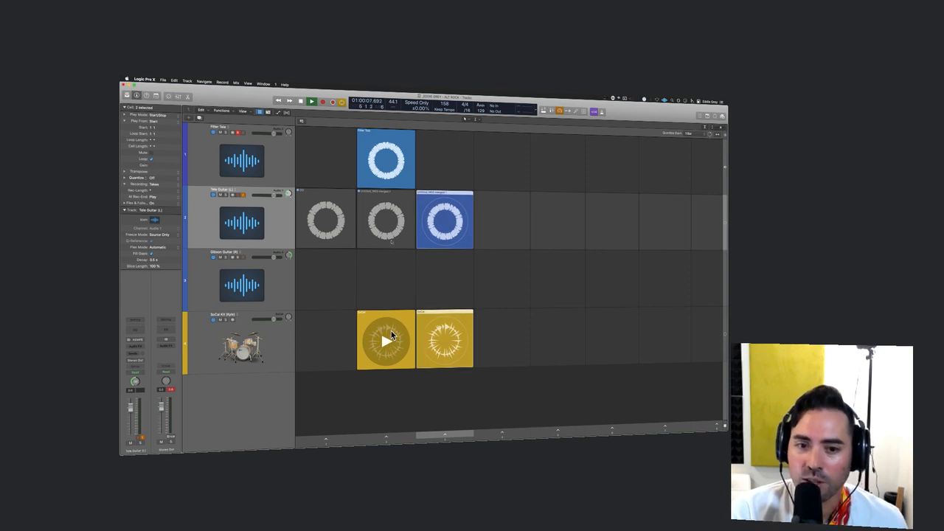
left_click(443, 341)
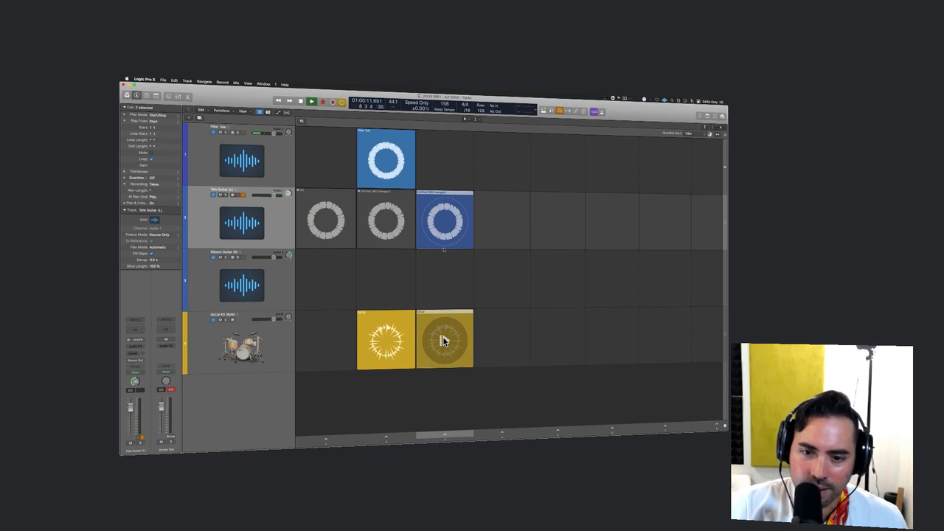
- Create an empty cell on the Gibson Guitar (R) track in the third scene
left_click(455, 260)
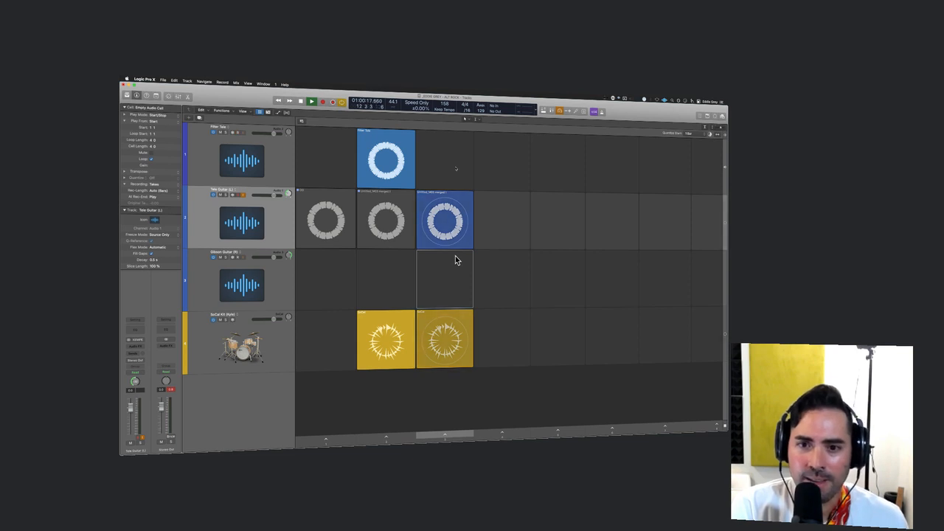
right_click(456, 258)
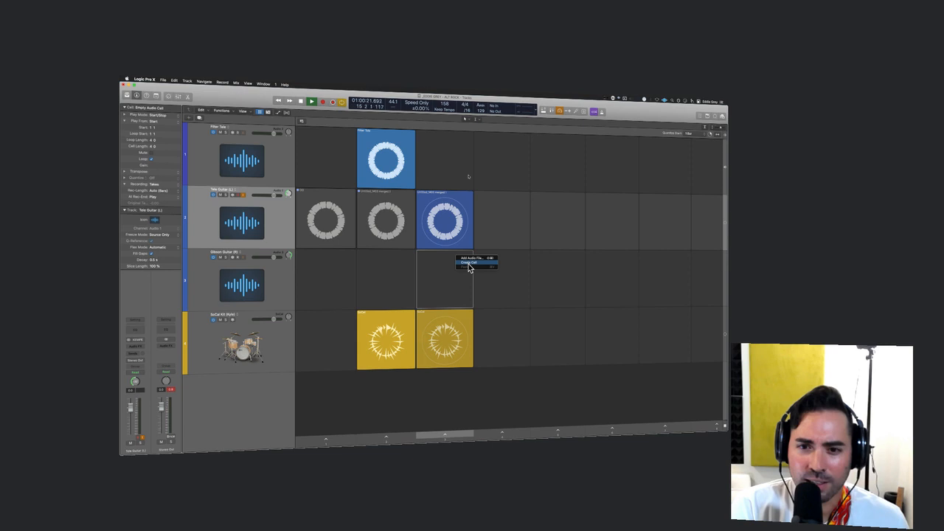
left_click(468, 264)
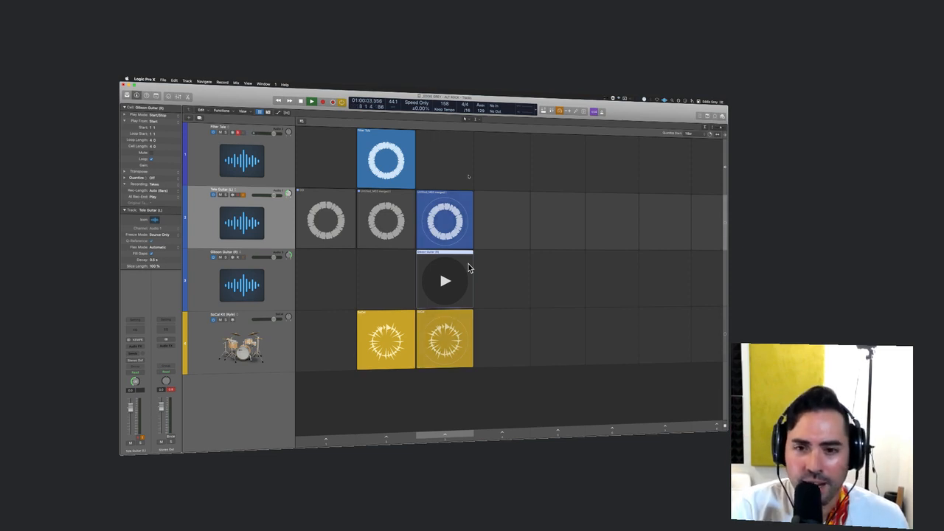
- Check the new Gibson Guitar (R) cell's command list for a recording option, reselecting its track between checks
right_click(469, 263)
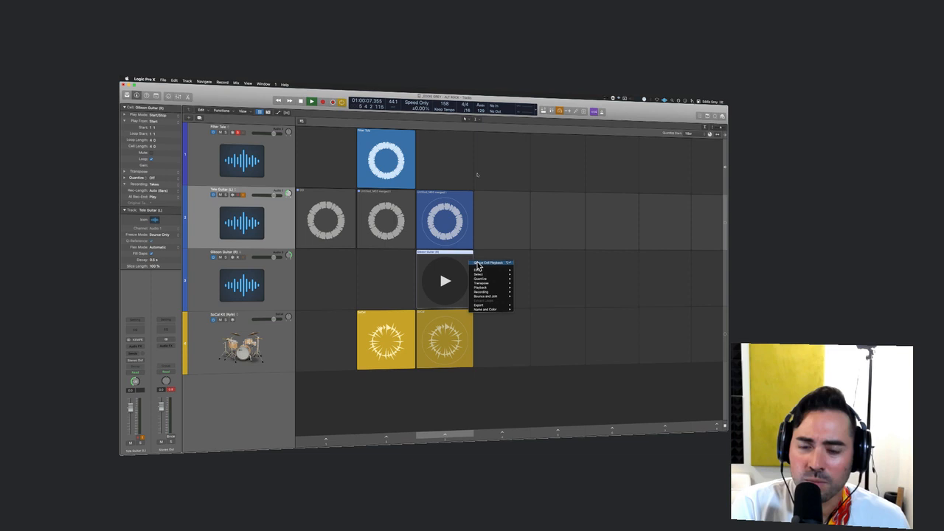
left_click(462, 262)
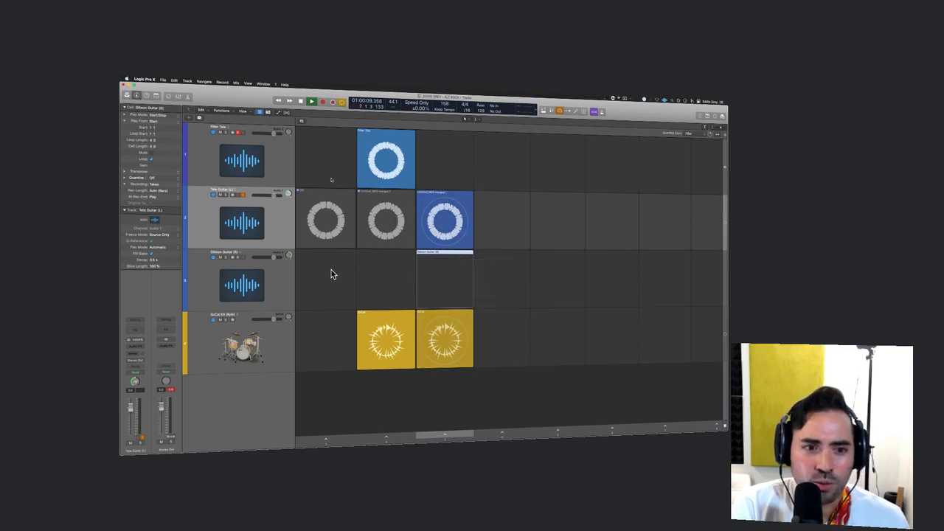
left_click(239, 264)
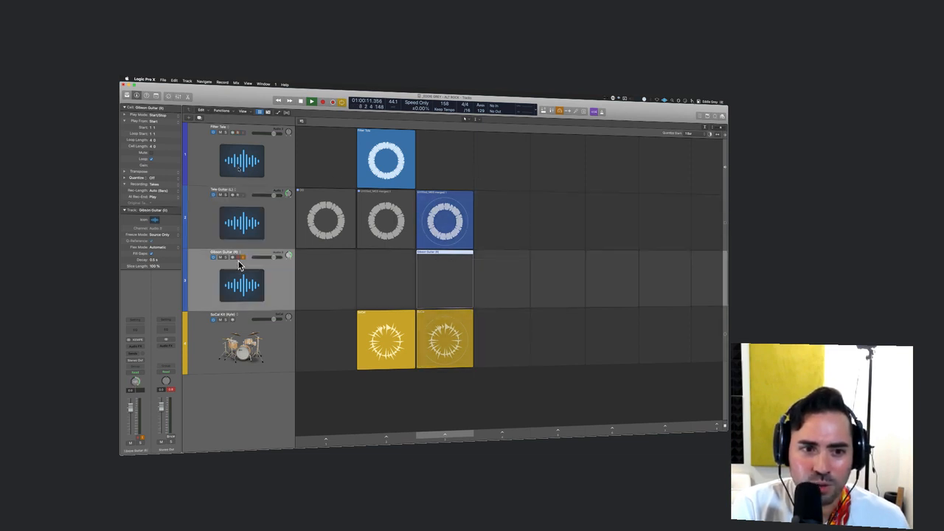
right_click(457, 263)
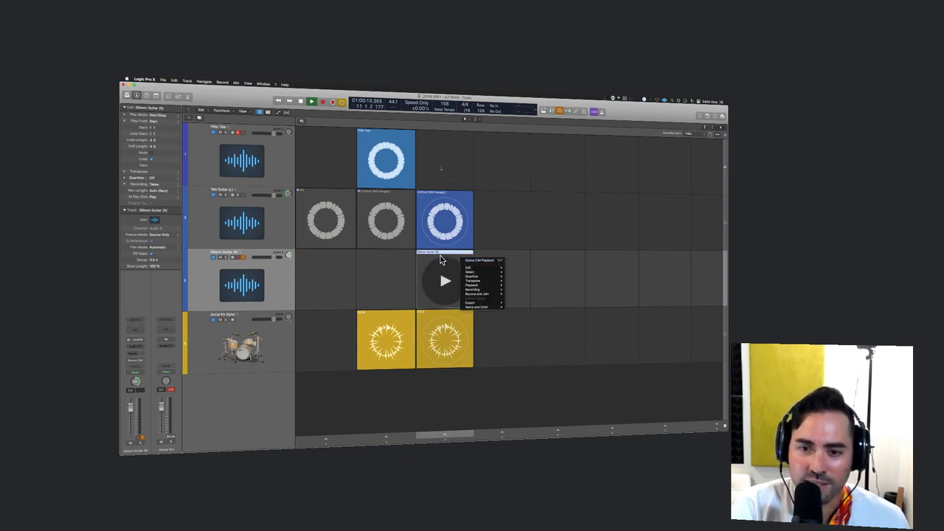
left_click(439, 259)
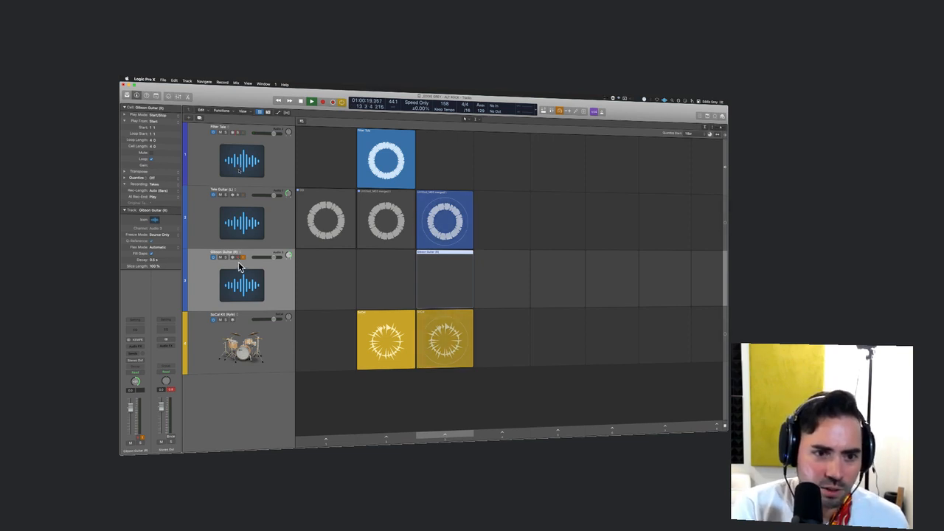
left_click(249, 236)
key("Down")
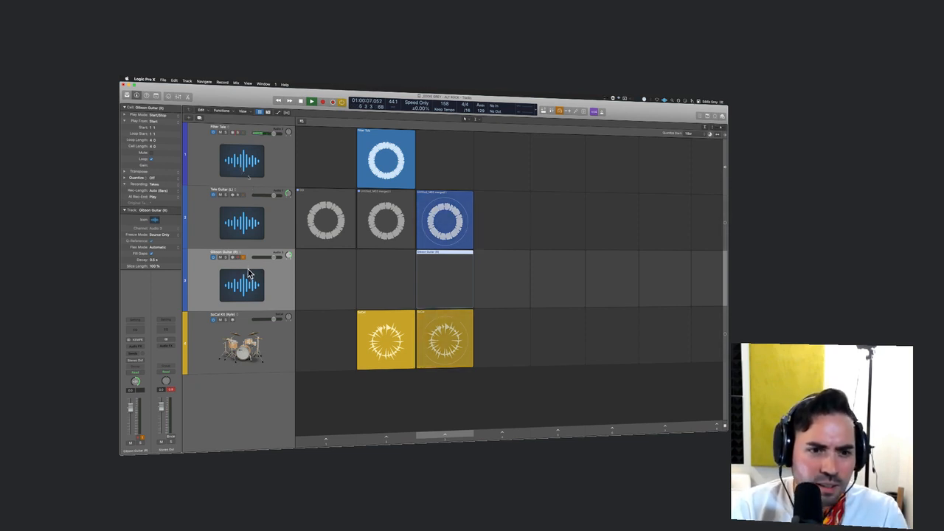
right_click(466, 260)
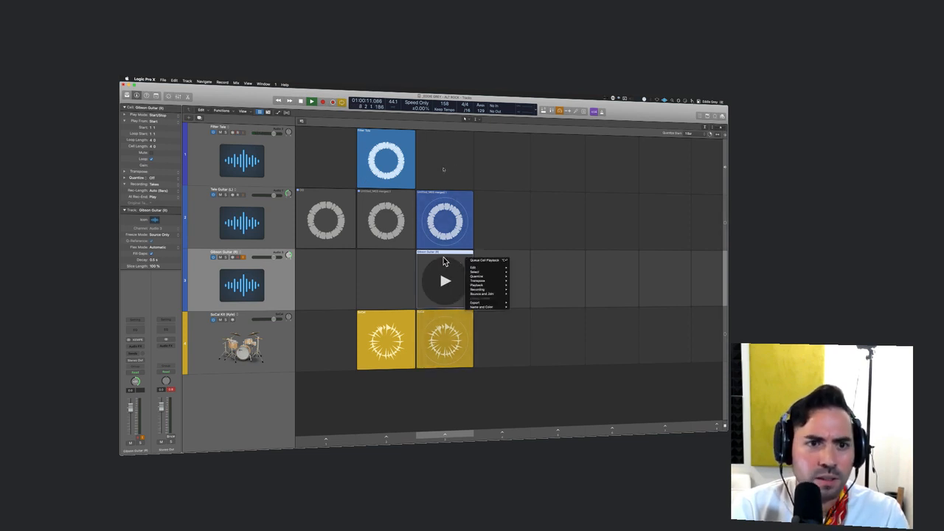
left_click(444, 259)
- Compare the commands for the empty Filter Tele slot in the third scene with those of the Gibson Guitar (R) cell
left_click(249, 164)
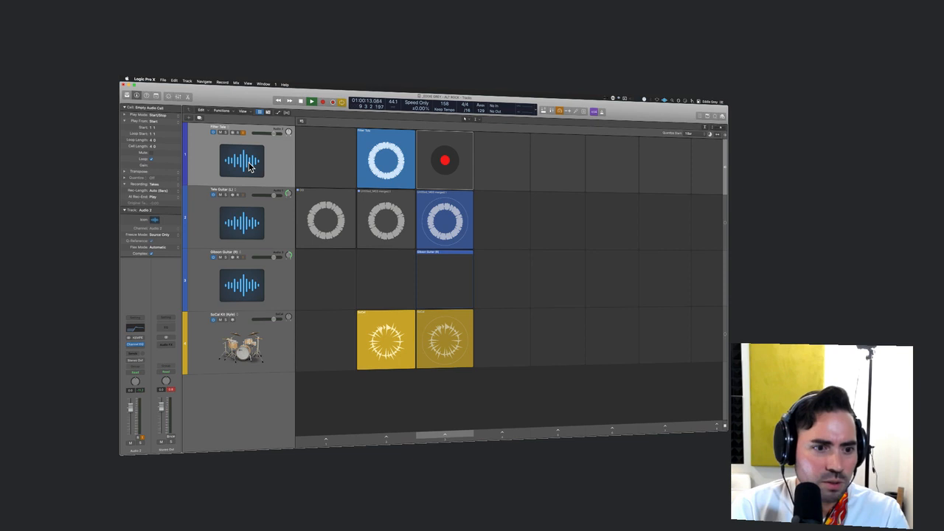
left_click(424, 171)
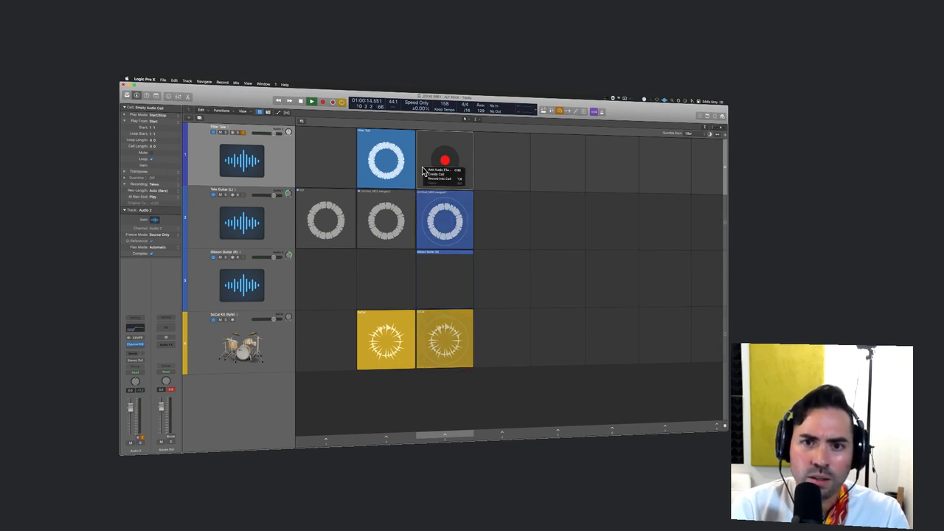
left_click(429, 144)
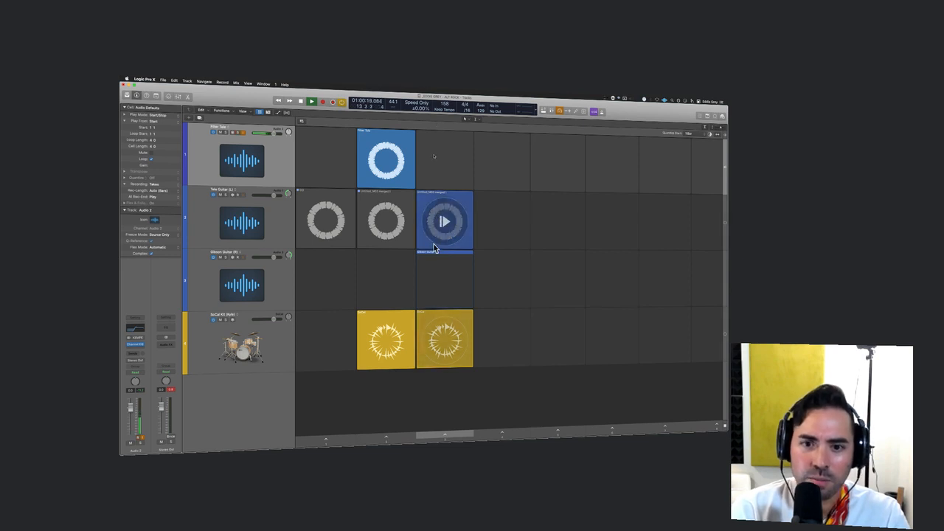
right_click(427, 270)
left_click(435, 271)
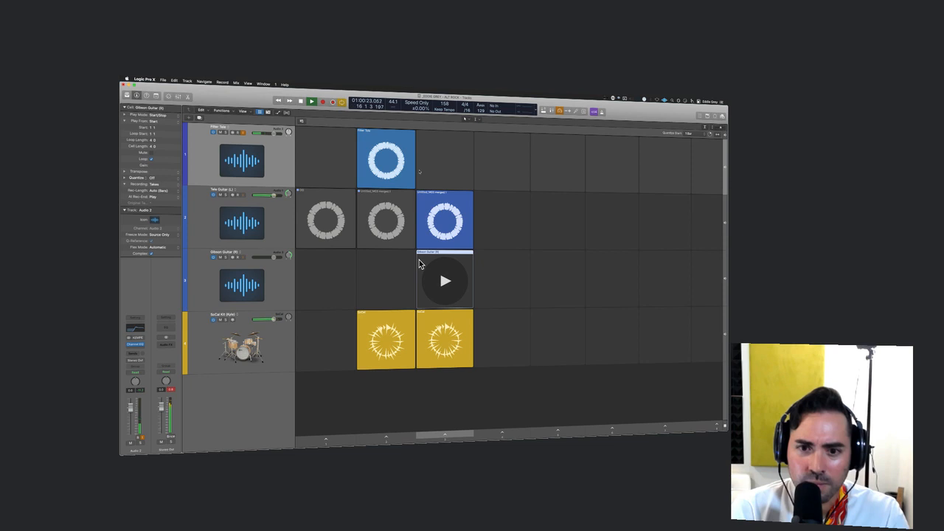
right_click(419, 264)
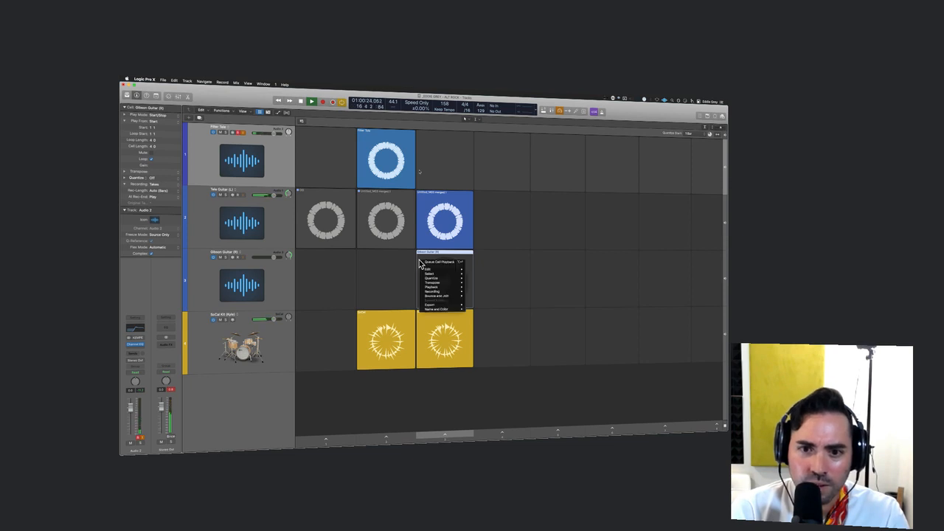
left_click(273, 261)
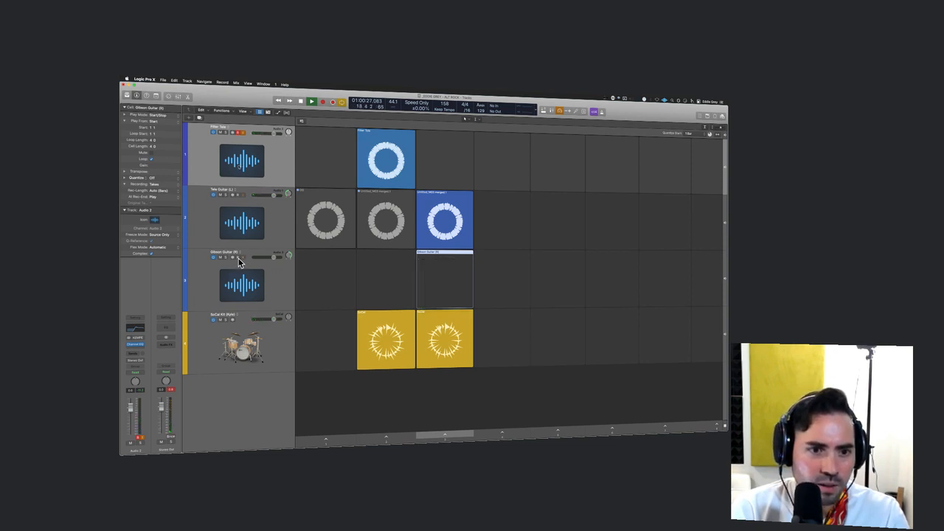
- Switch the track selection between Gibson Guitar (R) and Filter Tele to compare their recording controls
left_click(240, 264)
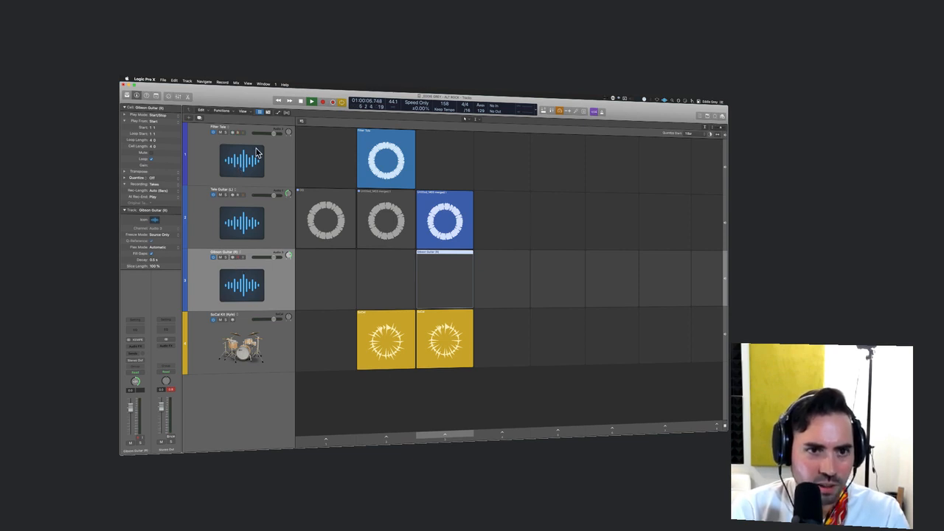
left_click(258, 151)
left_click(255, 285)
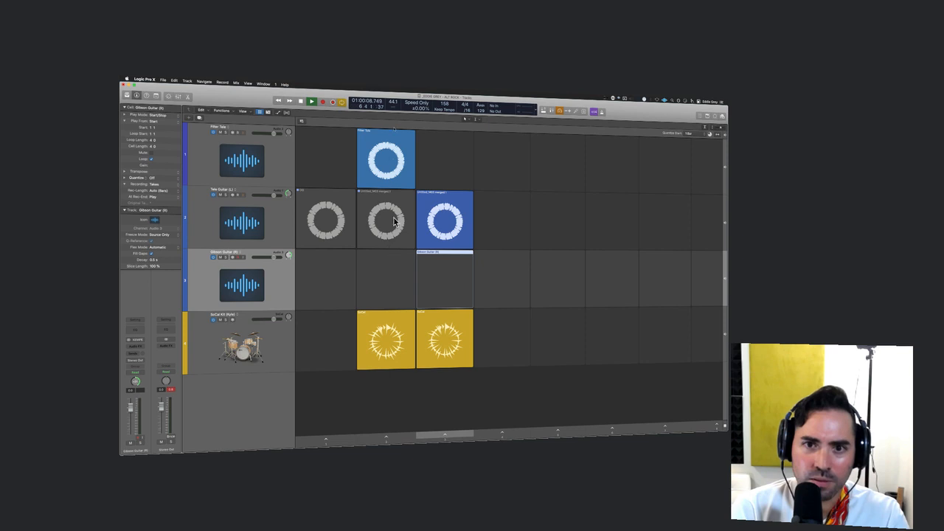
left_click(267, 162)
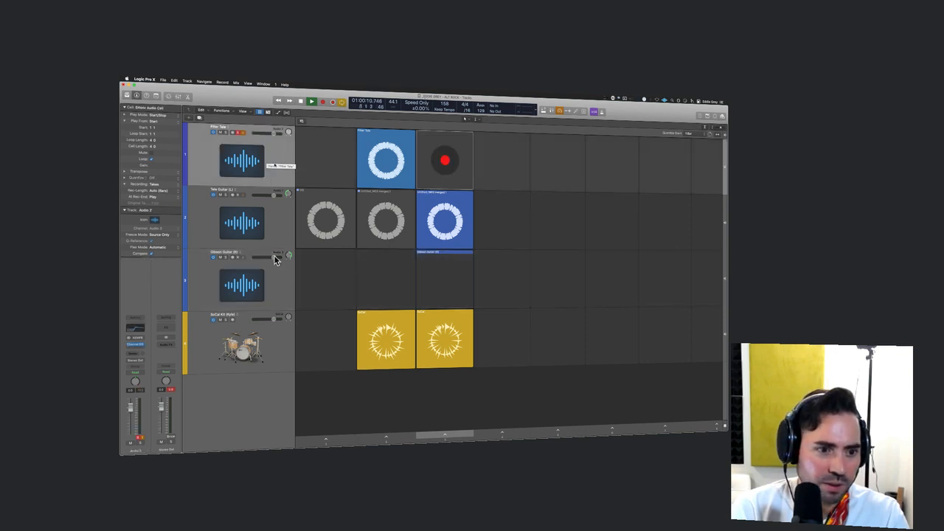
left_click(274, 284)
- Add a new cell on the Filter Tele track in the third scene
left_click(449, 174)
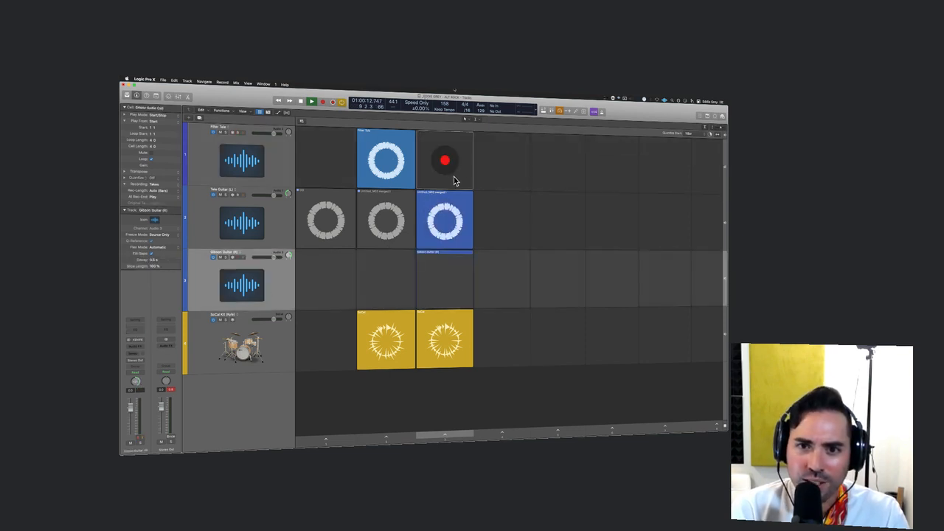
right_click(464, 179)
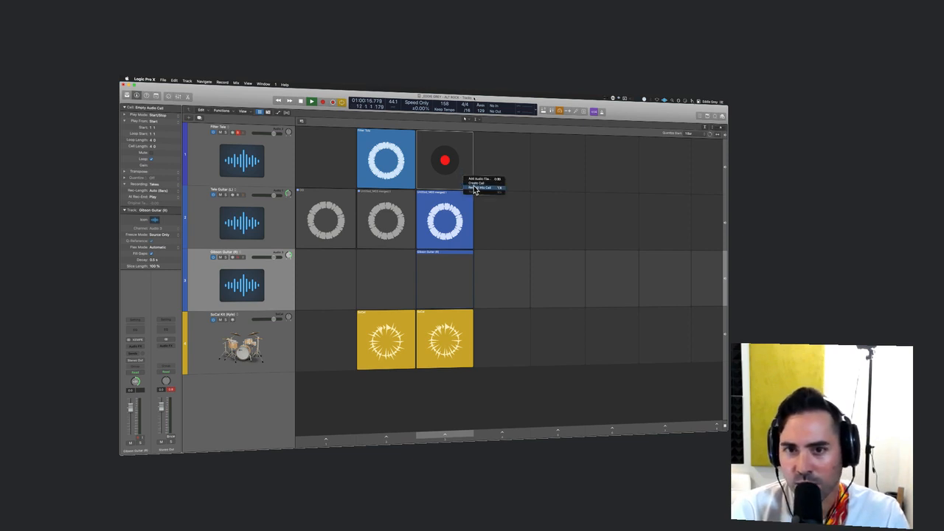
left_click(478, 187)
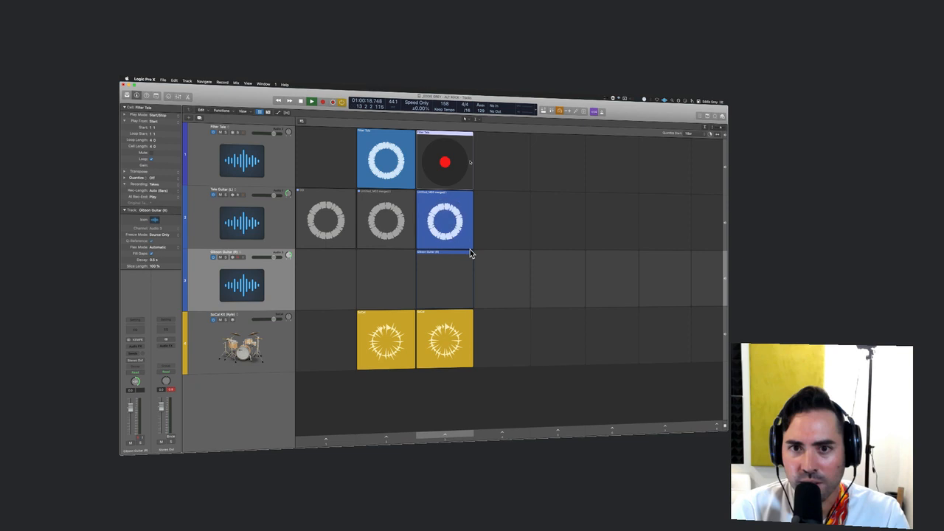
- Select the Gibson Guitar (R) cell in the third scene and turn on input monitoring for its track
left_click(459, 277)
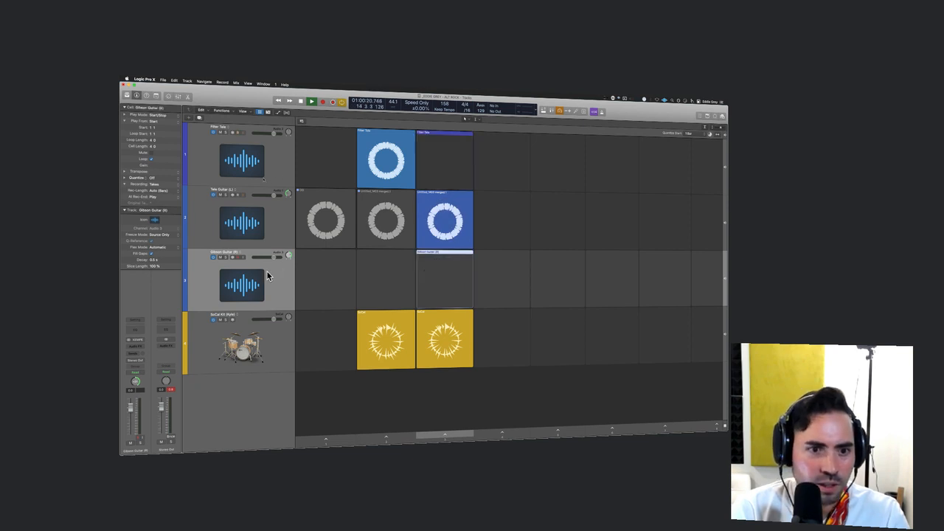
left_click(243, 257)
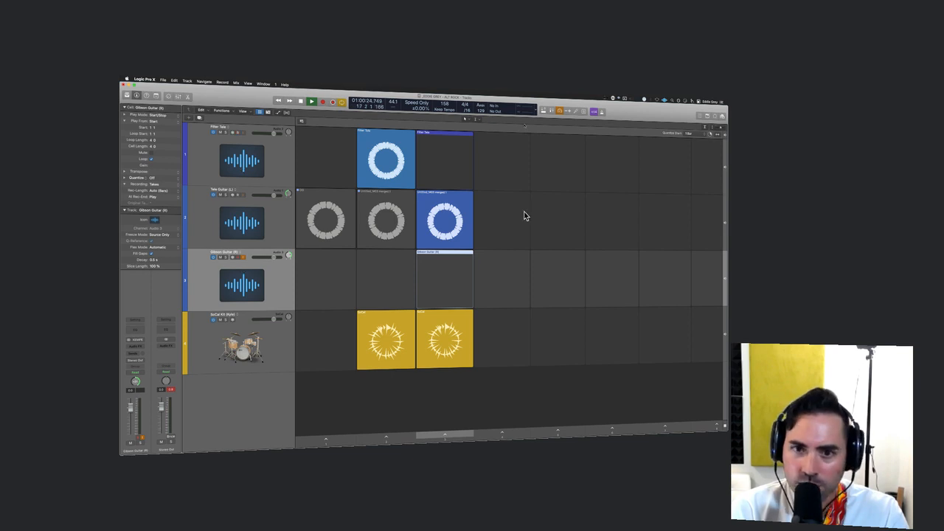
left_click_drag(251, 284, 257, 286)
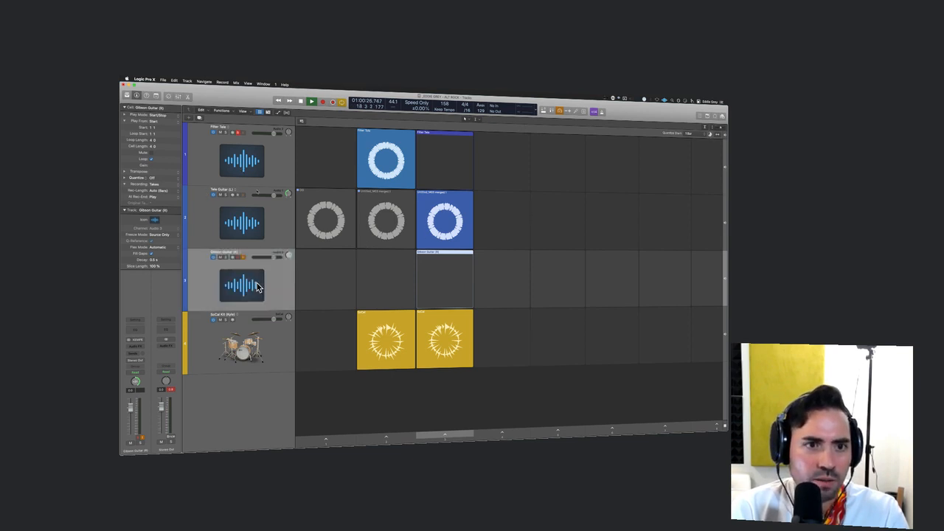
- Add a new audio track directly below the Gibson Guitar (R) track
key("super+alt+n")
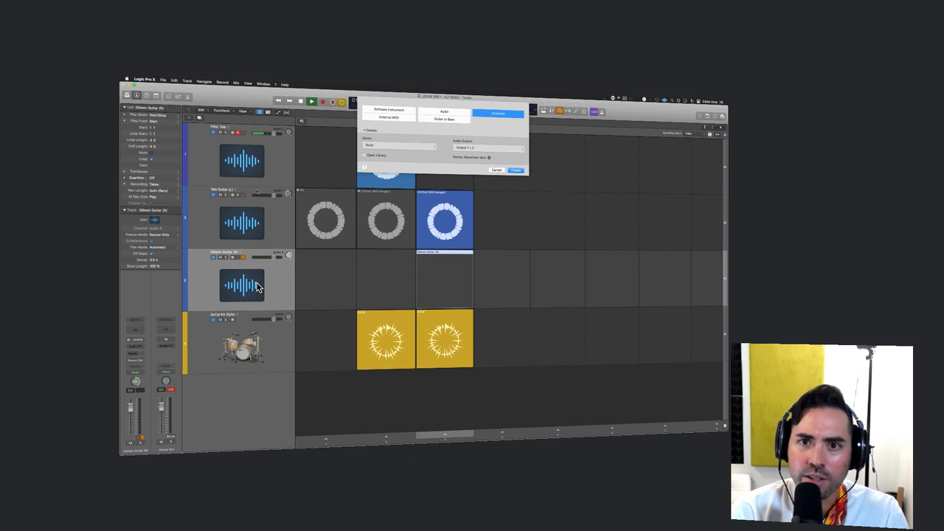
key("Left")
key("Return")
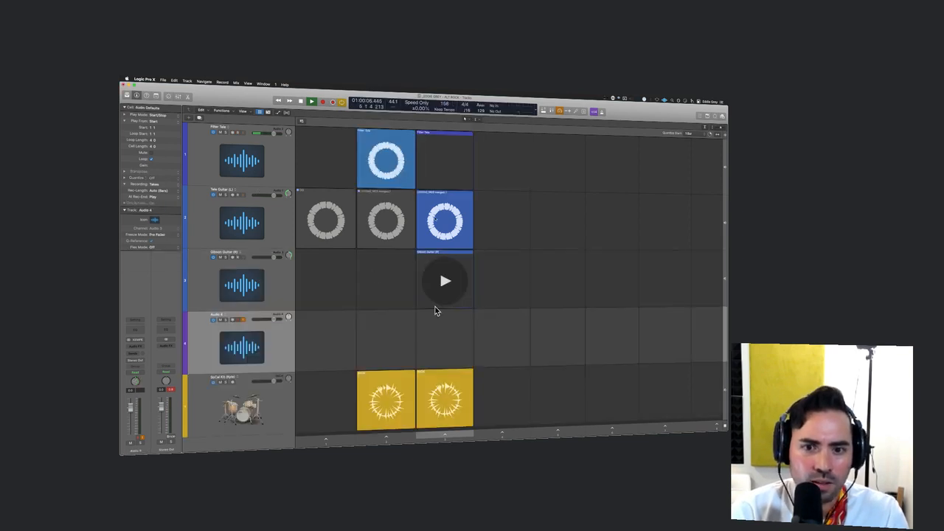
- Delete the newly added Audio 4 track and turn on input monitoring for the Filter Tele track
left_click(436, 322)
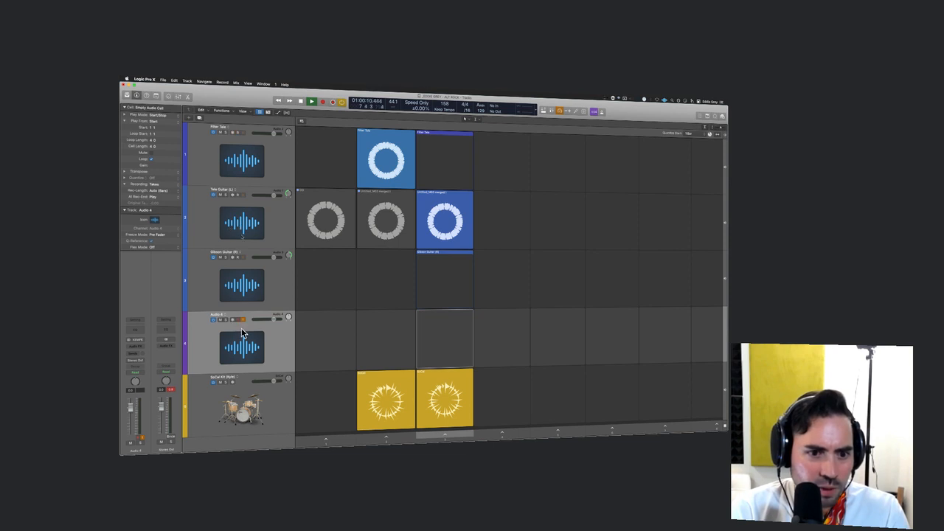
key("super+BackSpace")
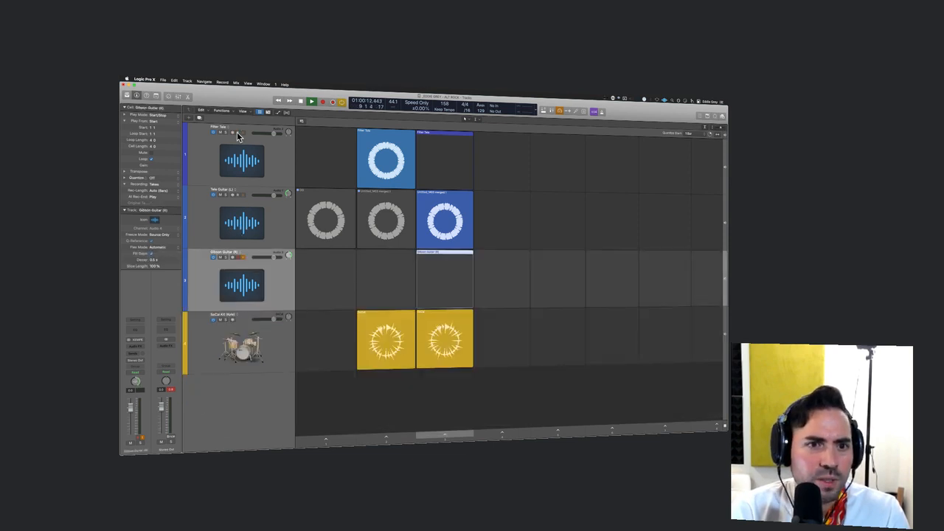
right_click(238, 135)
left_click(237, 136)
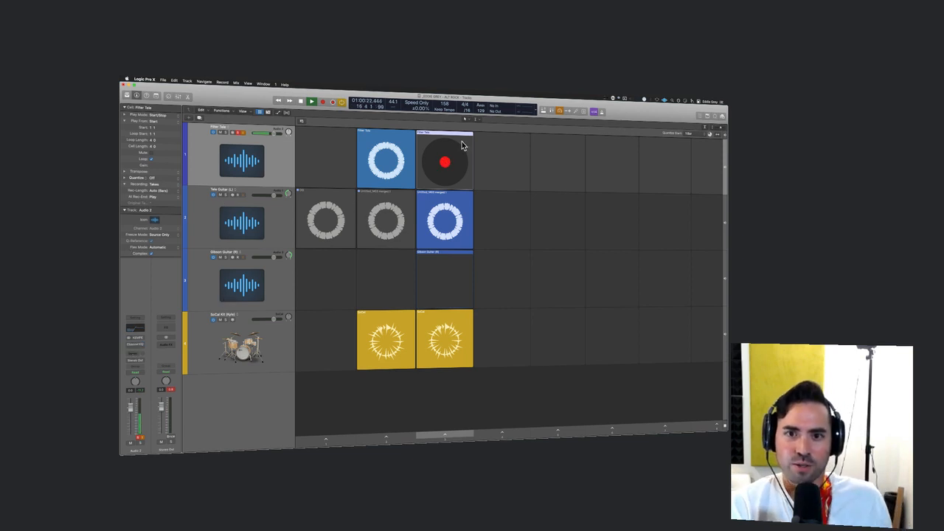
- Queue playback of the third-scene cells on the Tele Guitar (L) and SoCal Kit tracks
right_click(461, 200)
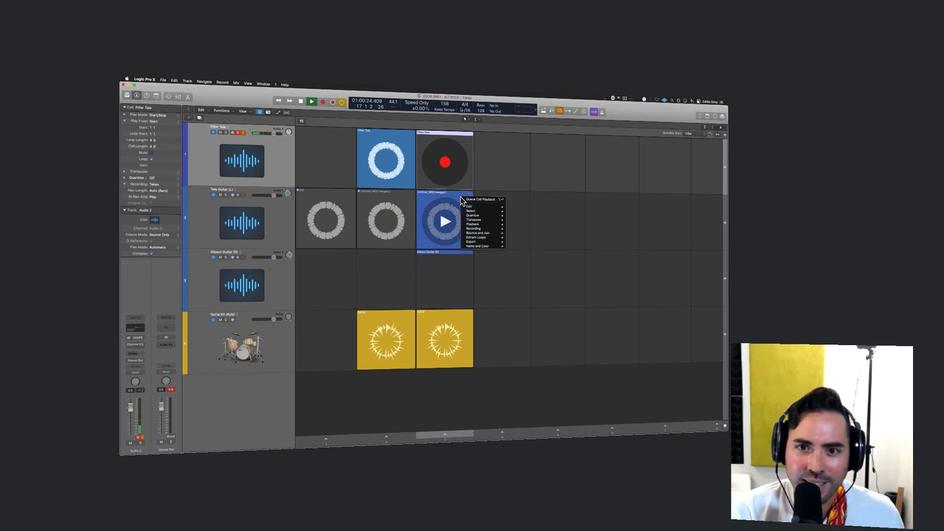
left_click(472, 201)
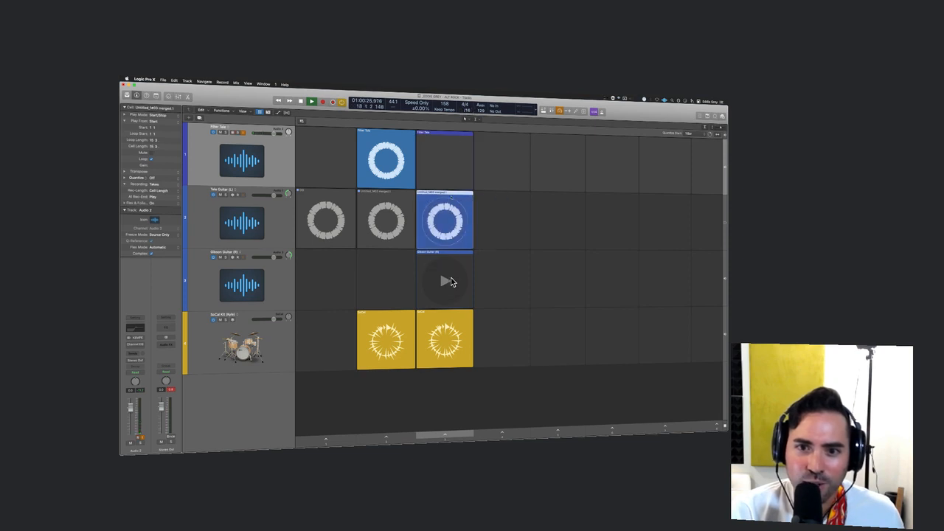
right_click(463, 315)
left_click(467, 318)
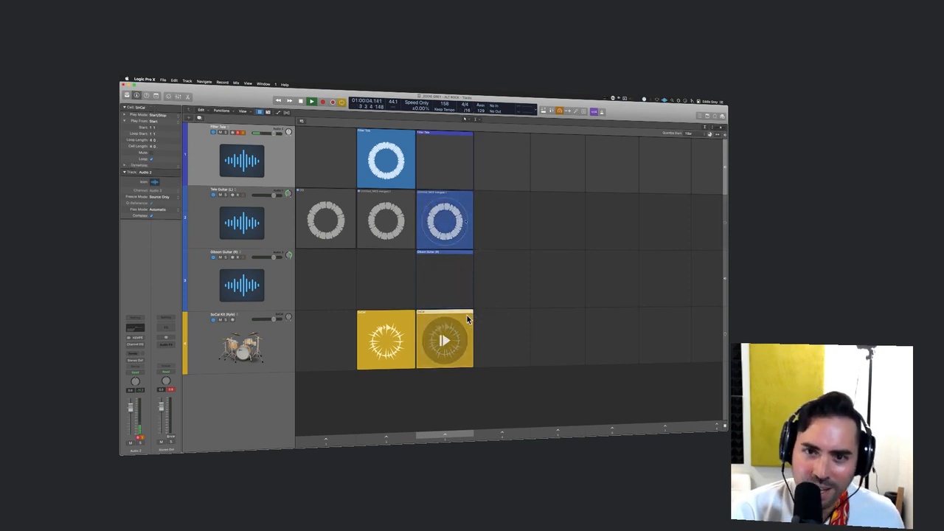
- Record a guitar take into the Filter Tele cell in the third scene over the queued loops
mouse_move(459, 139)
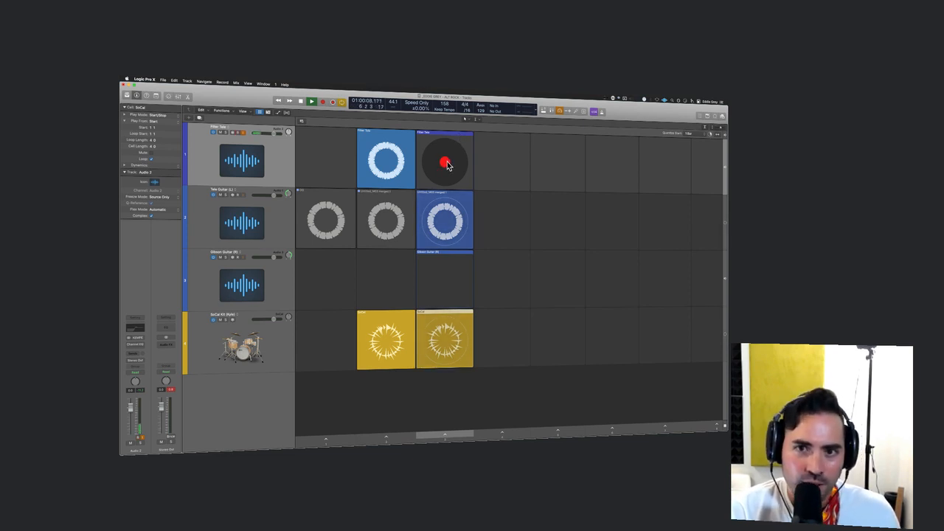
left_click(446, 163)
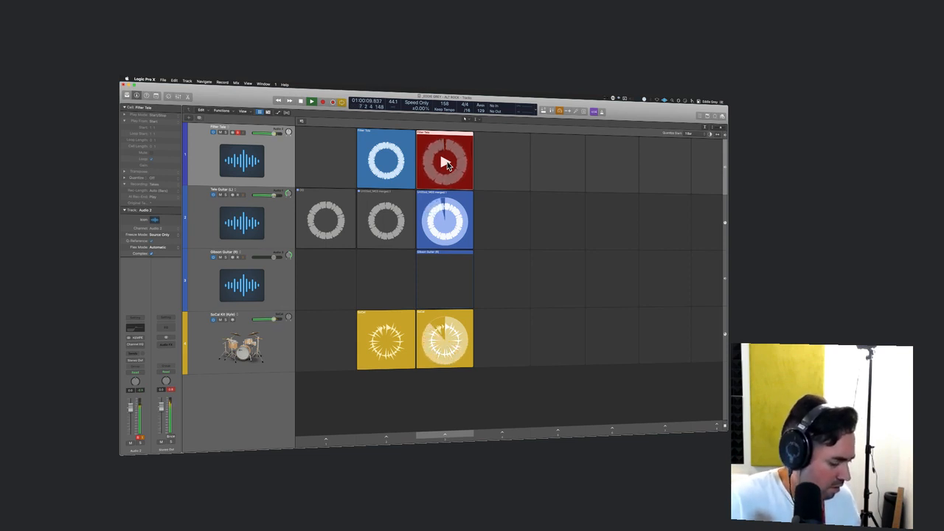
left_click(446, 163)
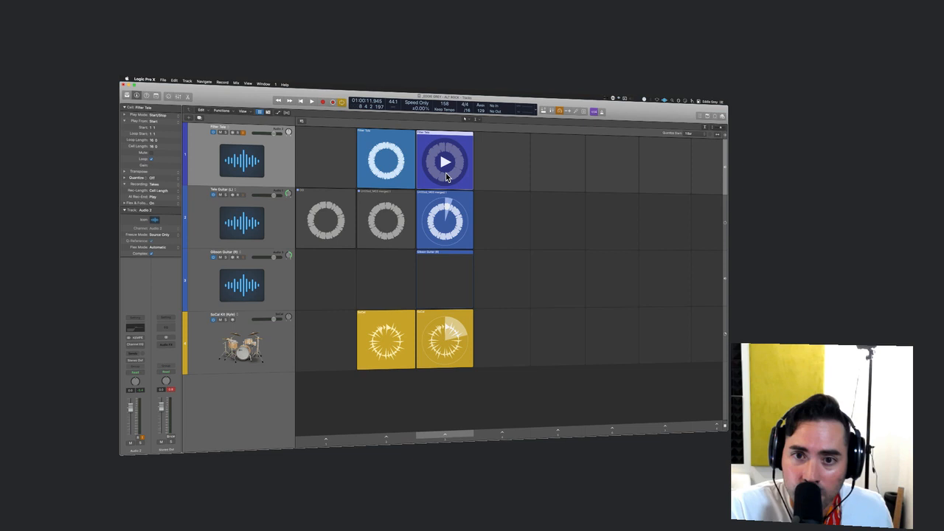
- Play and stop the third-scene Tele Guitar (L) and Filter Tele cells in turn to check their sound
left_click(446, 220)
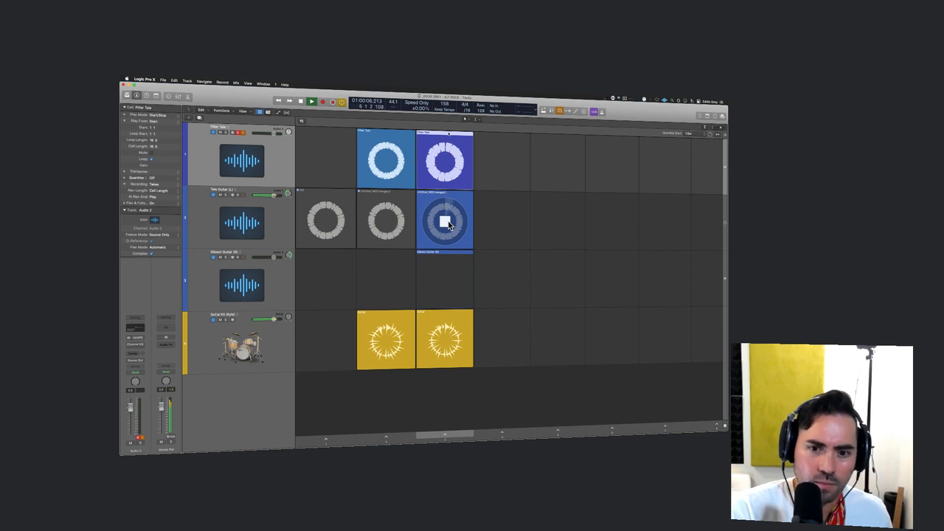
left_click(445, 221)
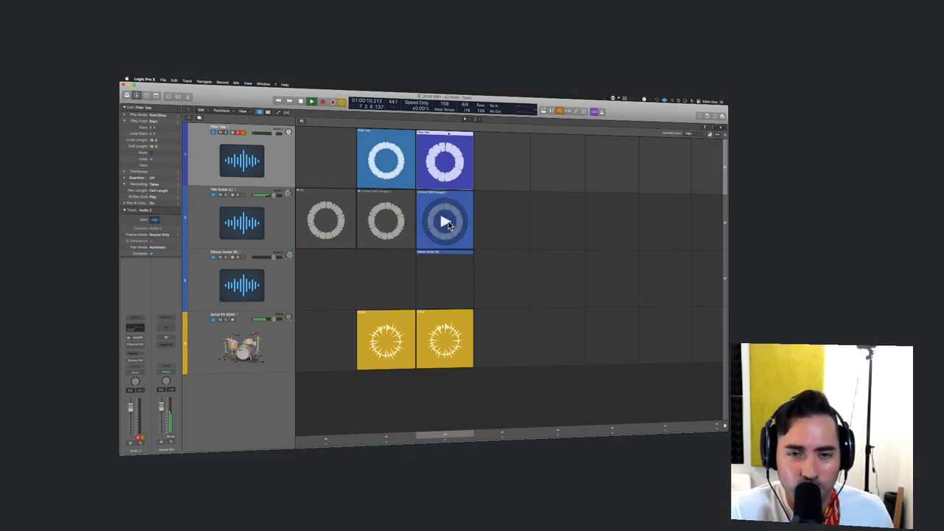
left_click(464, 195)
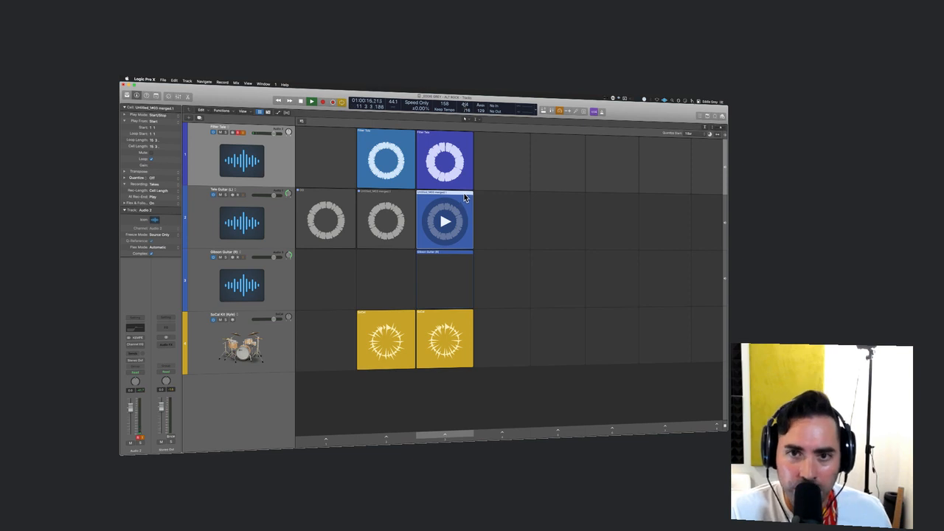
left_click(466, 145)
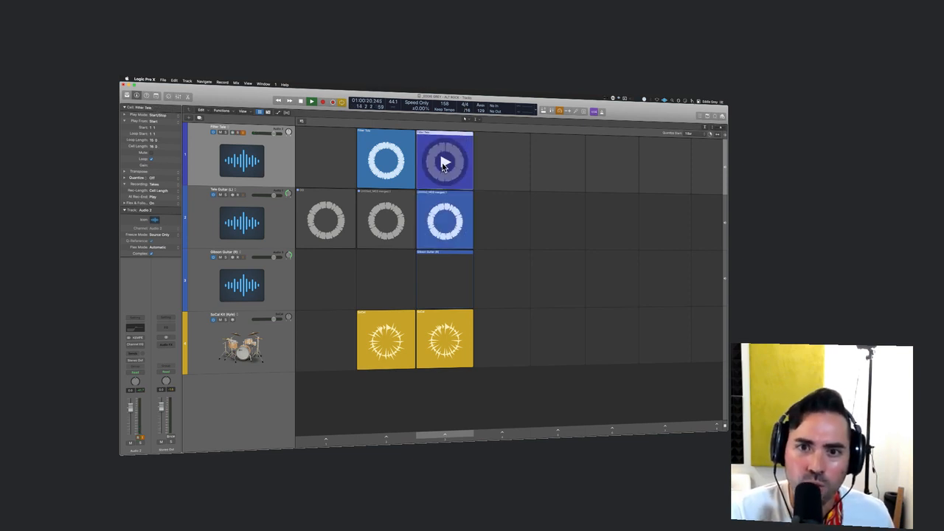
left_click(444, 163)
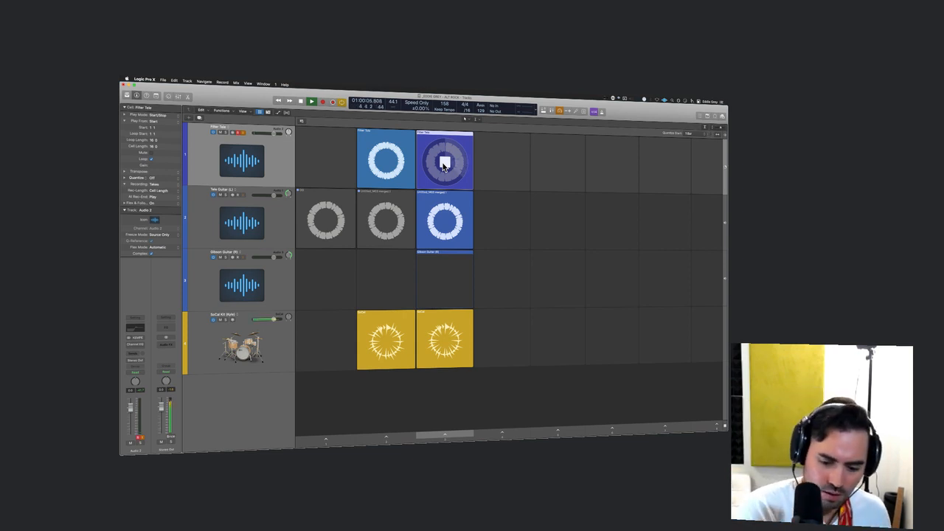
left_click(443, 164)
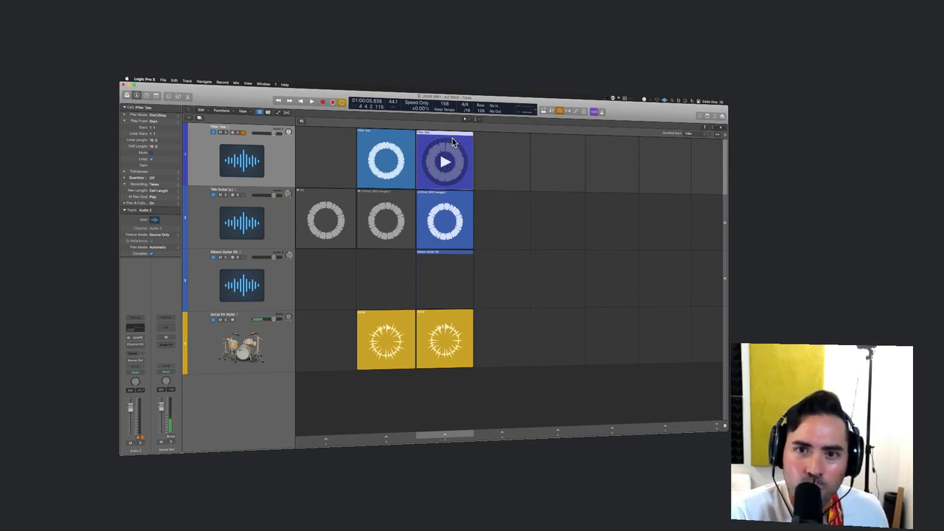
- Delete the recorded third-scene Filter Tele cell together with its audio file
key("Delete")
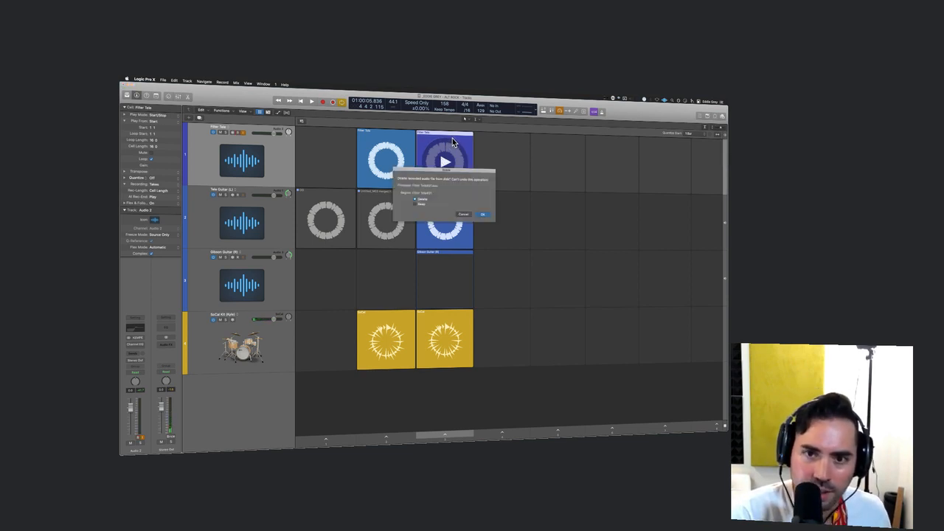
key("Return")
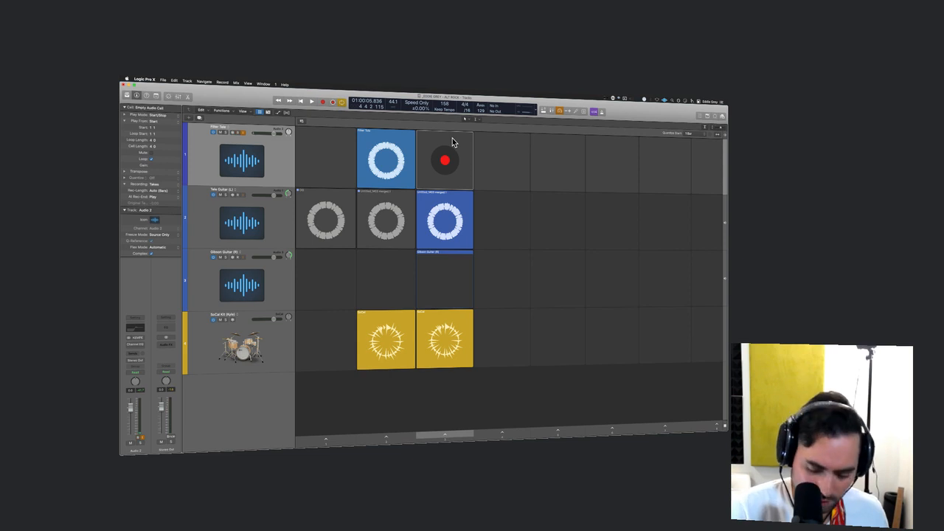
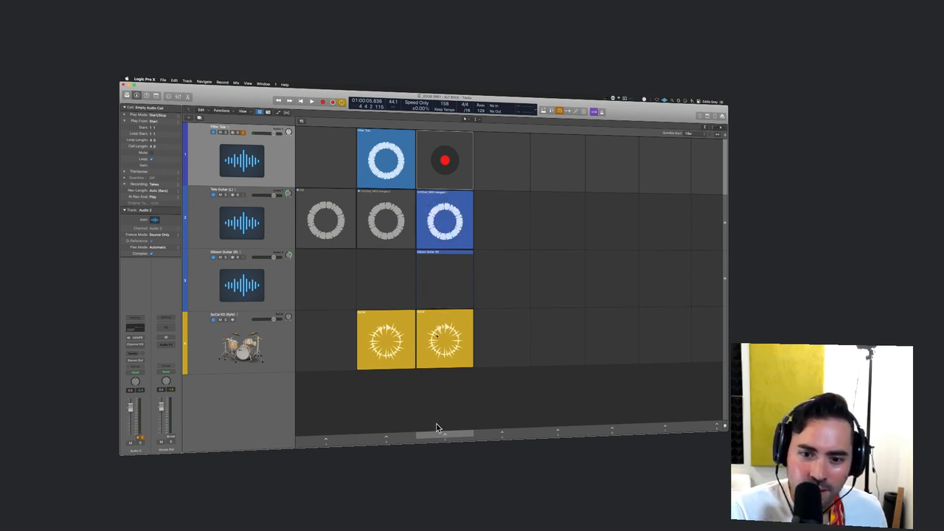
- Queue the whole third scene and select the Gibson Guitar (R) track for recording
left_click(456, 439)
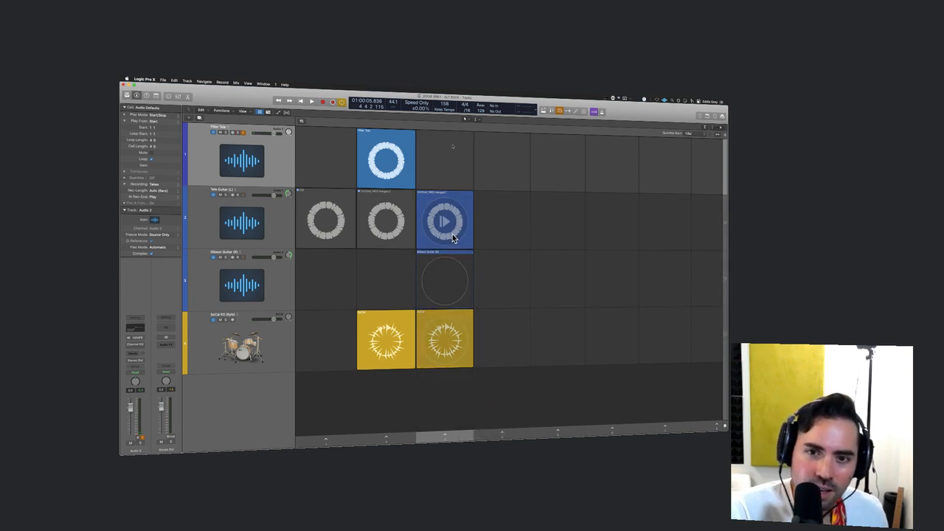
mouse_move(456, 180)
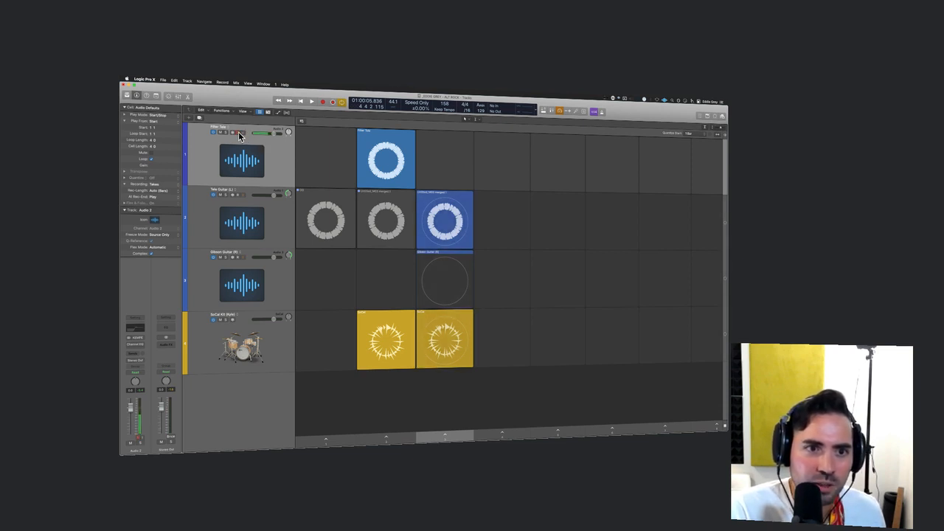
left_click(243, 270)
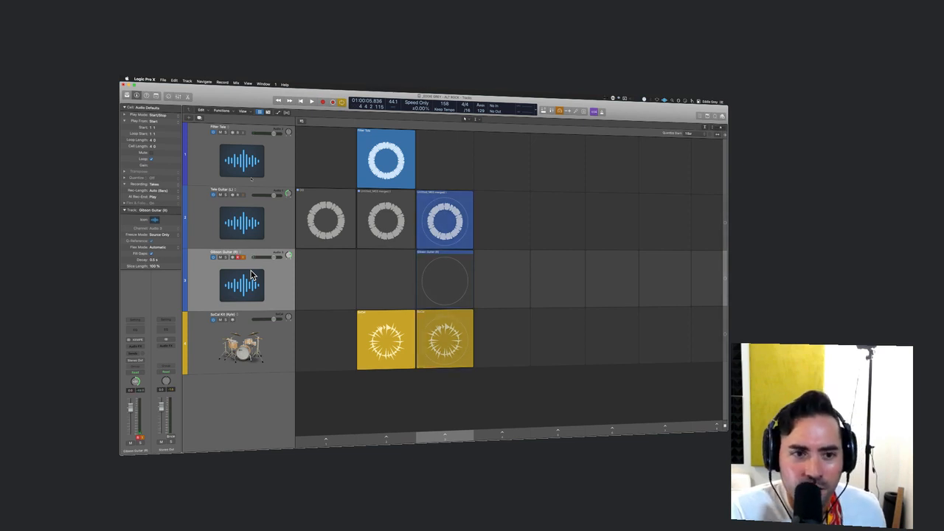
- Record the second guitar part into the Gibson Guitar (R) cell in the third scene
mouse_move(461, 262)
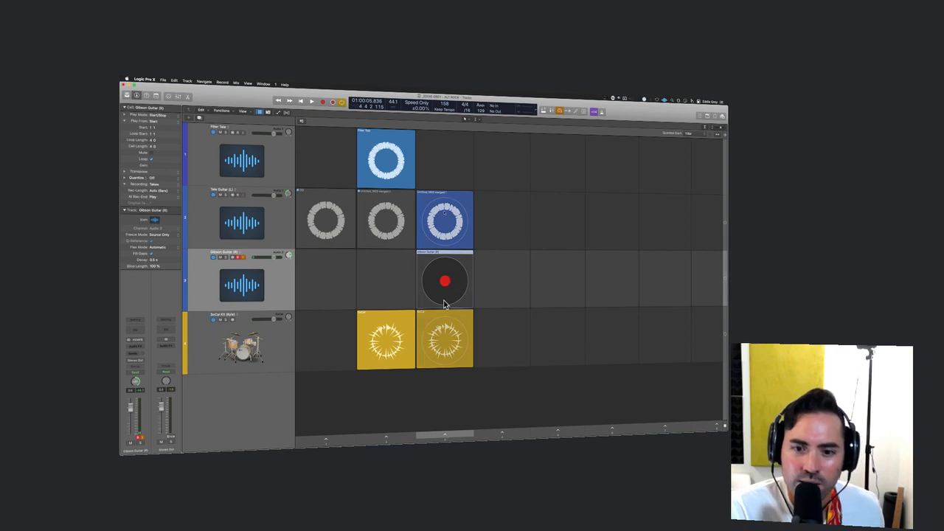
left_click(445, 283)
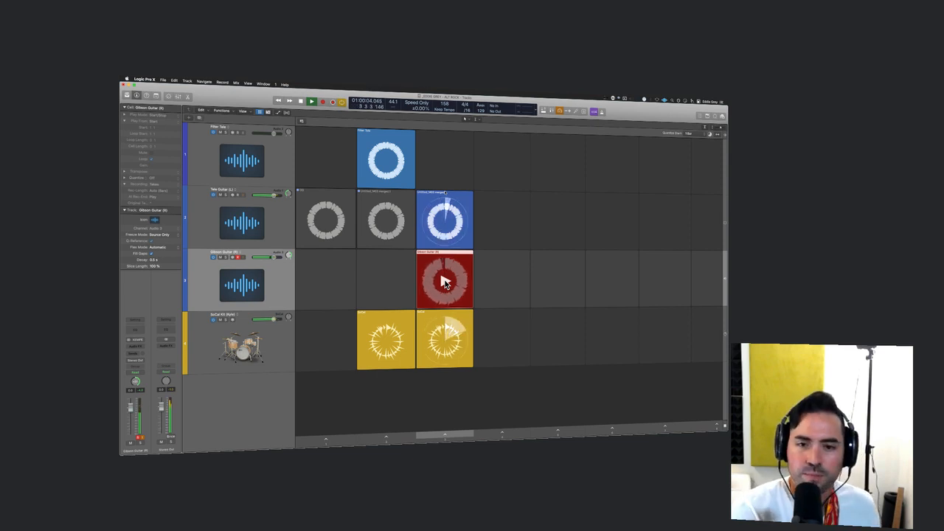
left_click(445, 281)
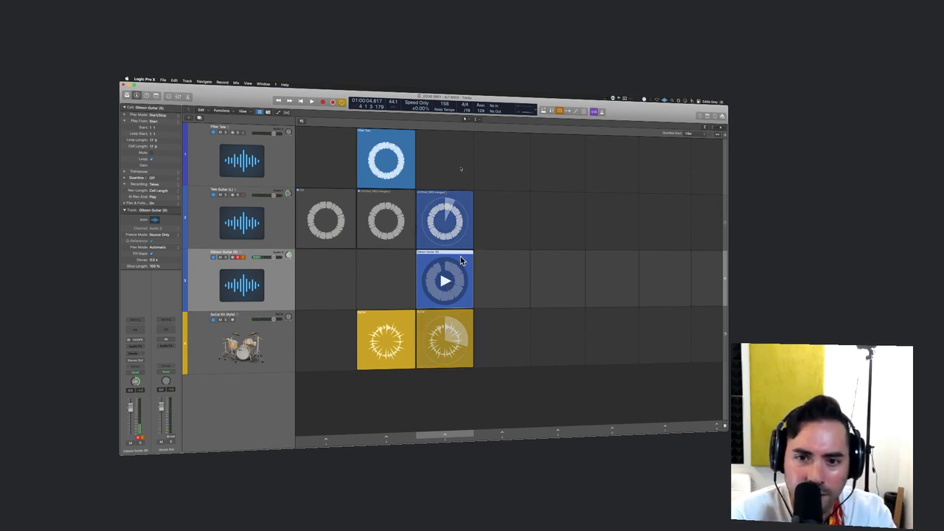
- Open the recorded Gibson Guitar (R) cell in the audio editor and play the third scene to review the take
double_click(460, 259)
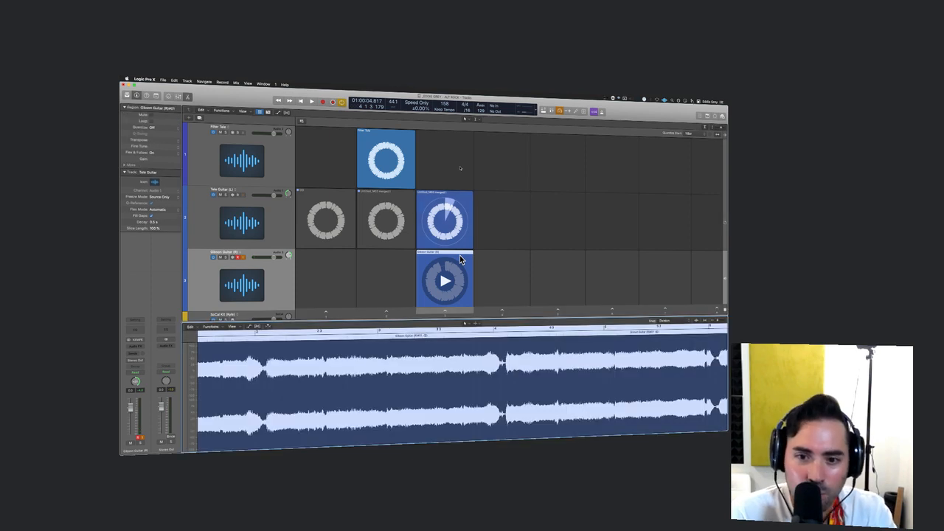
mouse_move(456, 293)
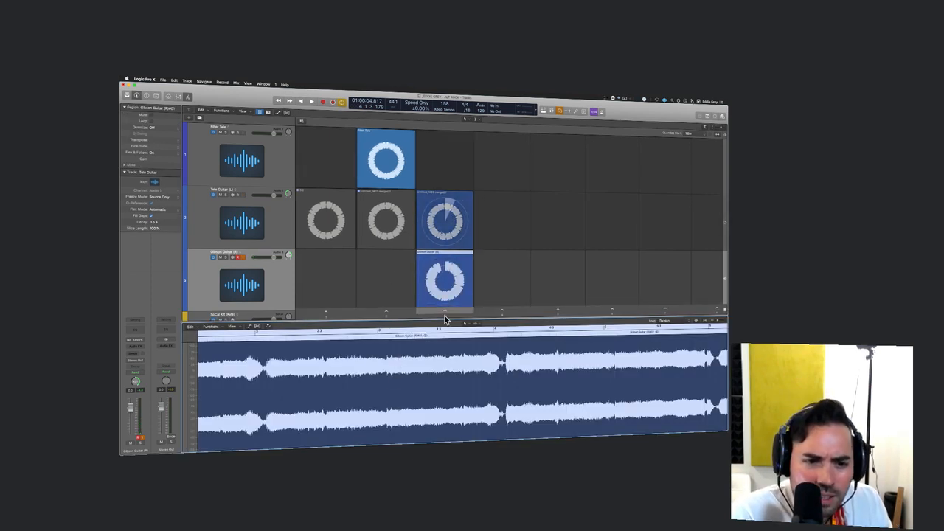
scroll(419, 382, "left", 3)
left_click(451, 311)
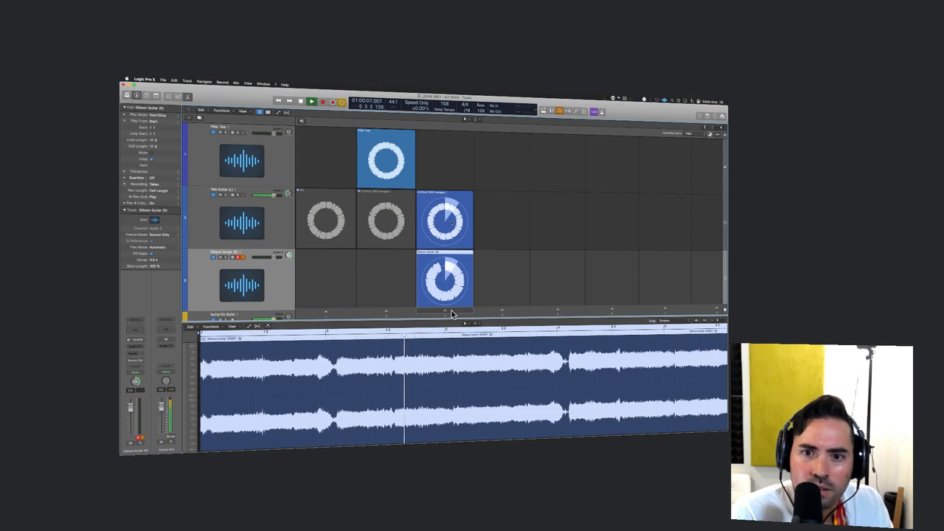
scroll(451, 310, "down", 2)
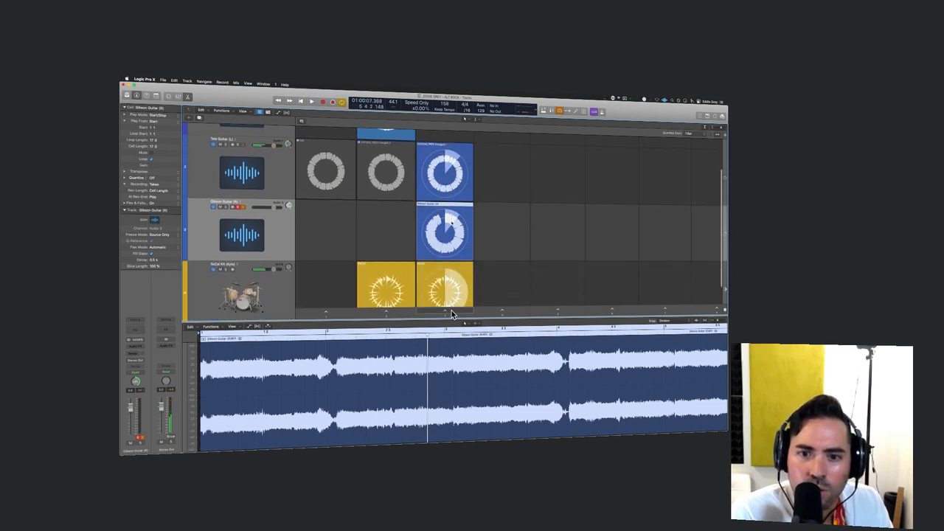
key("space")
scroll(450, 310, "down", 1)
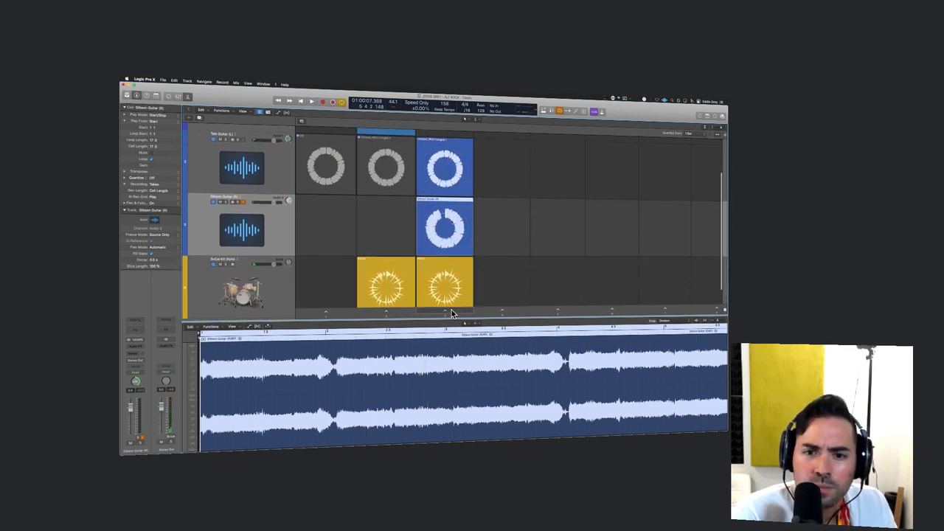
left_click(449, 310)
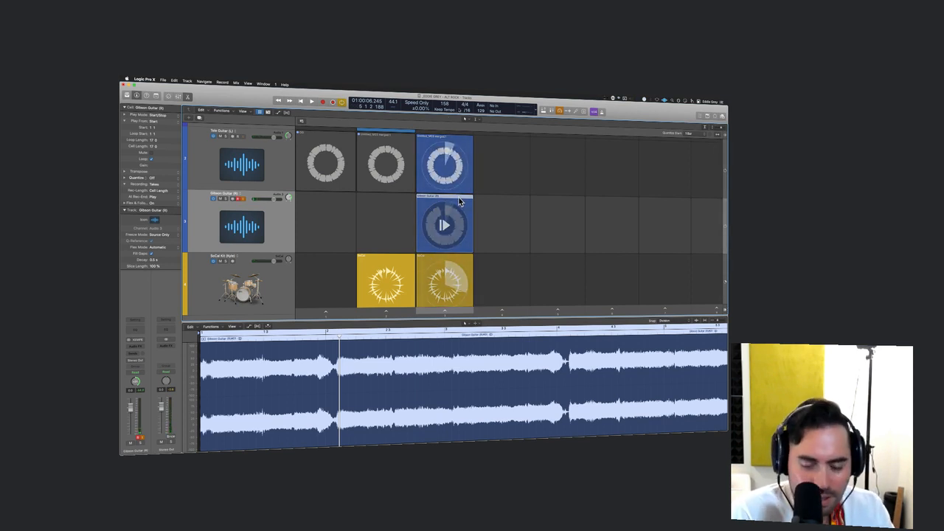
- Show the Tracks area beside the grid and copy the Gibson Guitar (R) cell there, aligned with the start of the Tele Guitar (L) region
key("alt+shift+b")
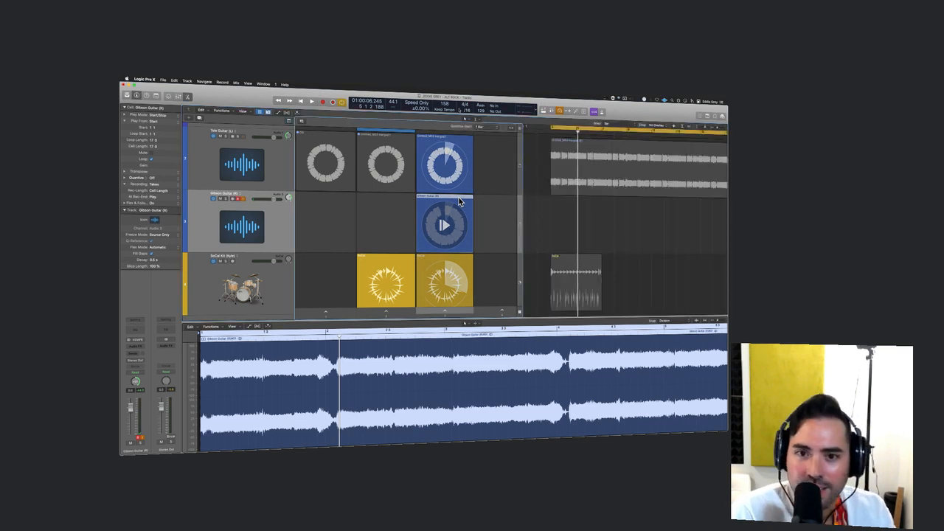
left_click_drag(459, 202, 552, 213)
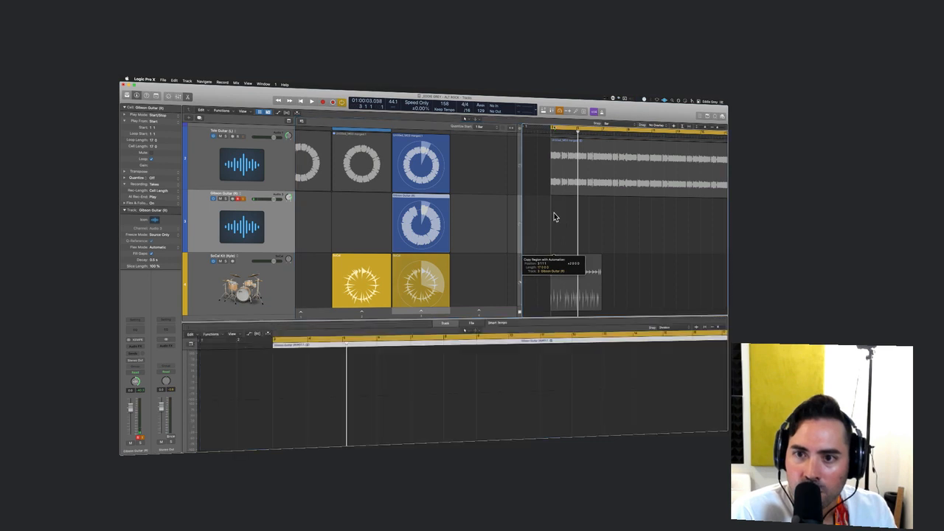
mouse_move(492, 223)
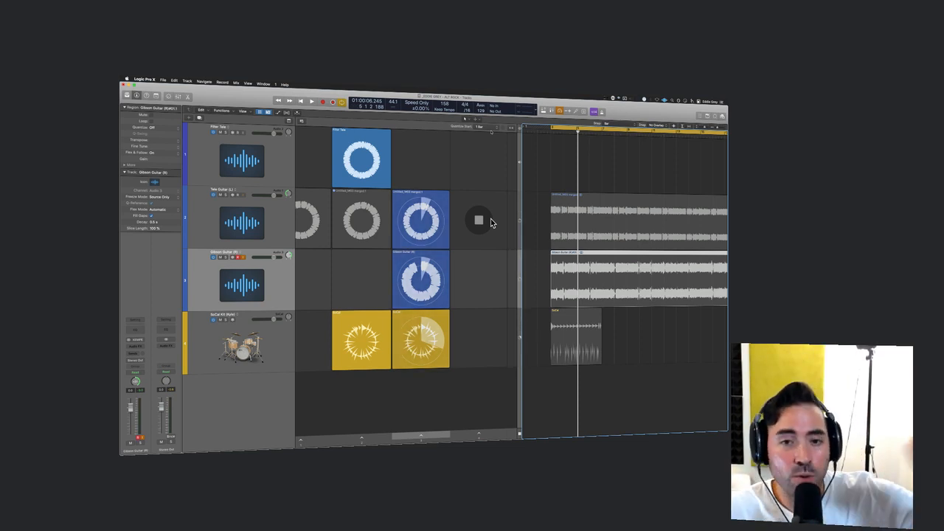
scroll(404, 258, "left", 1)
scroll(405, 259, "left", 1)
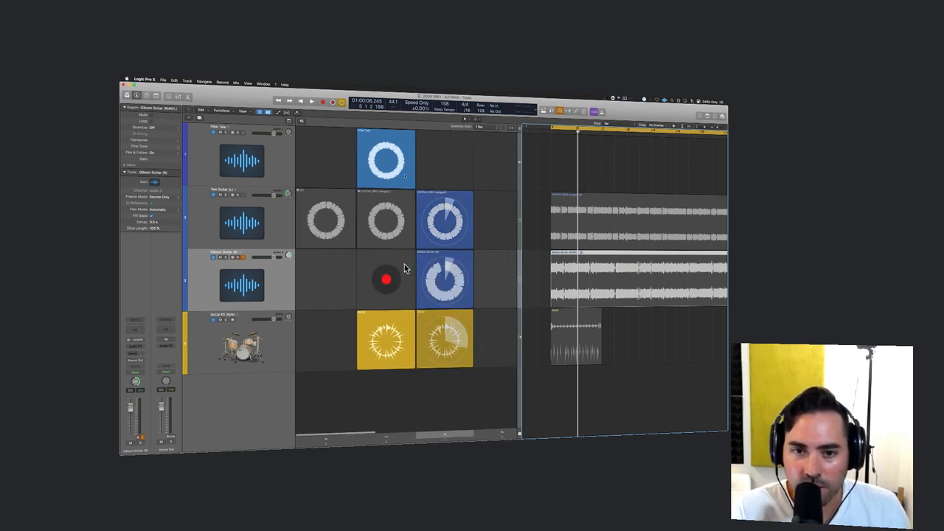
left_click(552, 391)
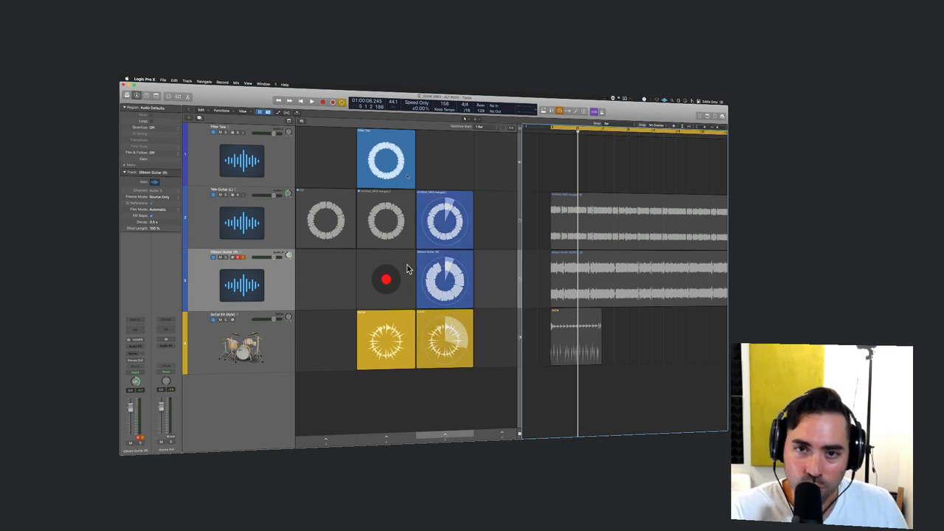
- Delete the Gibson Guitar (R) cell from the third scene and play the scene without it
key("space")
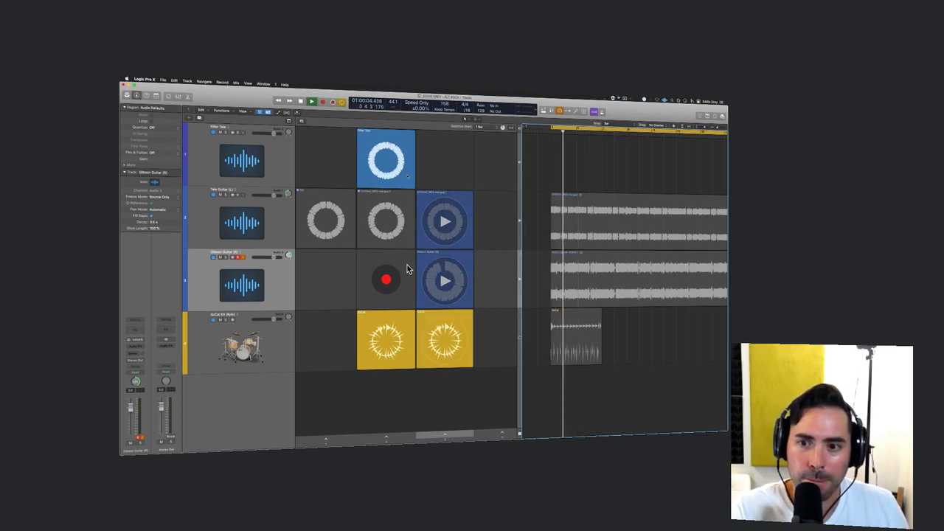
left_click(445, 279)
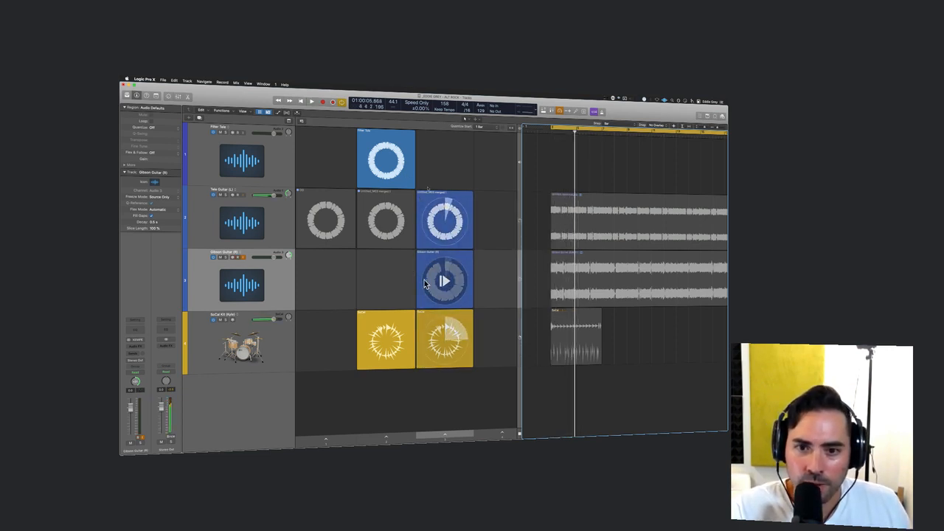
left_click(454, 255)
key("Delete")
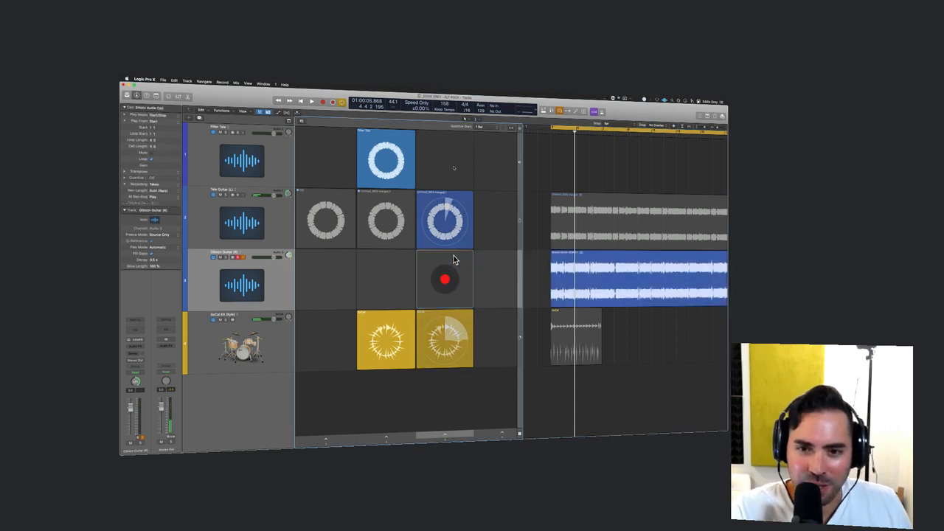
left_click(455, 434)
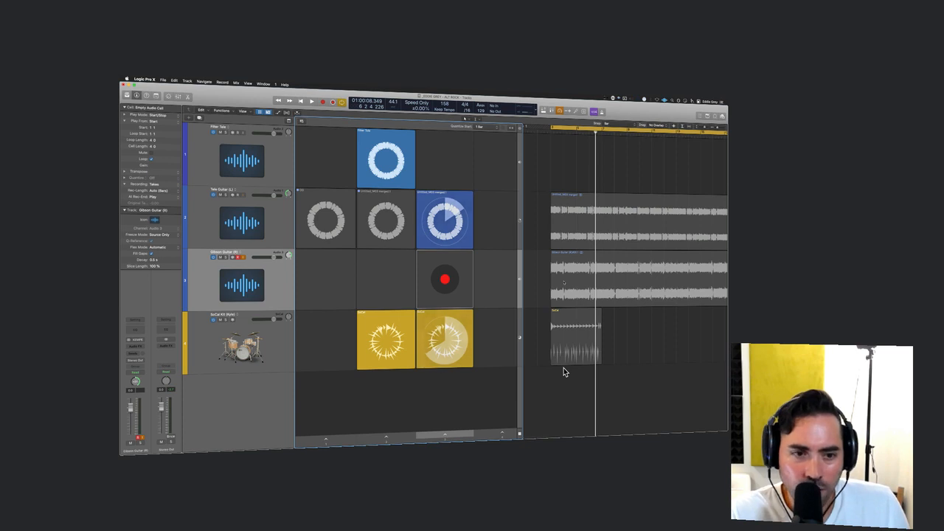
- Switch playback of all tracks from the grid cells to the Tracks area and hide the Live Loops grid
left_click(583, 273)
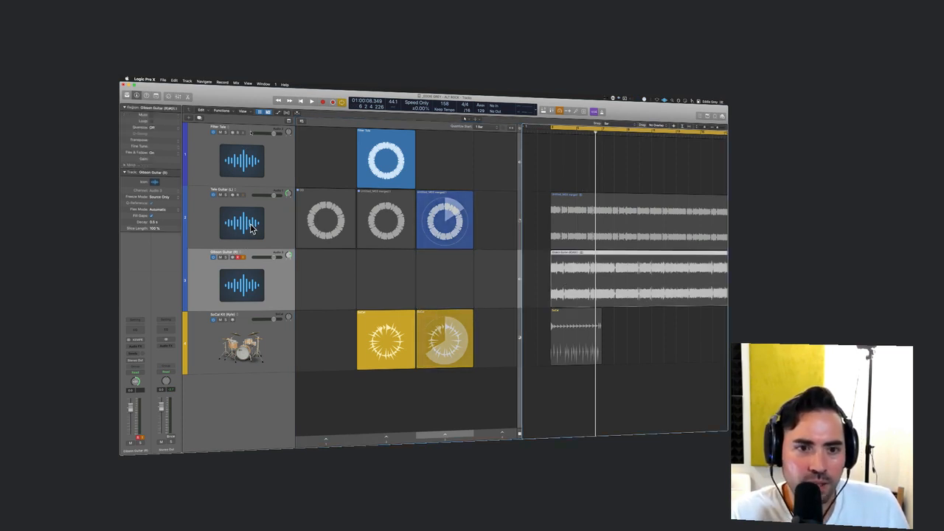
mouse_move(387, 166)
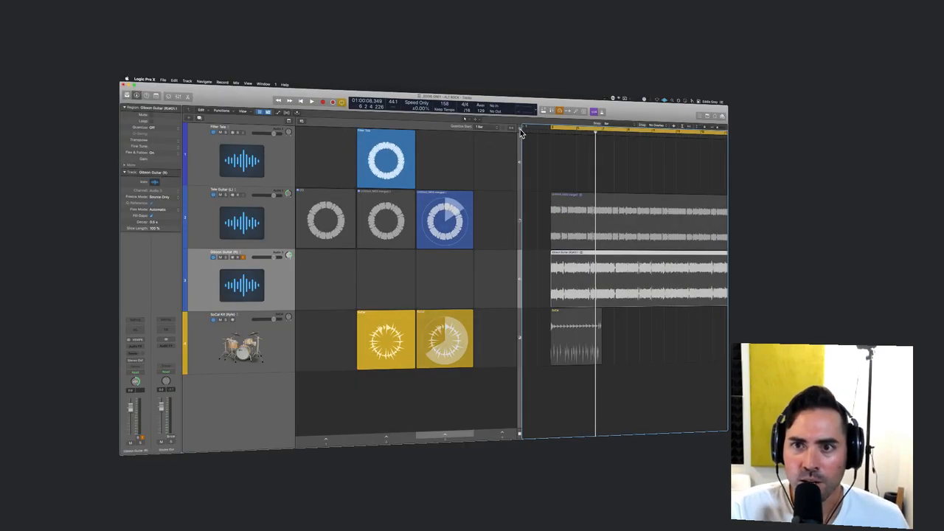
left_click(518, 123)
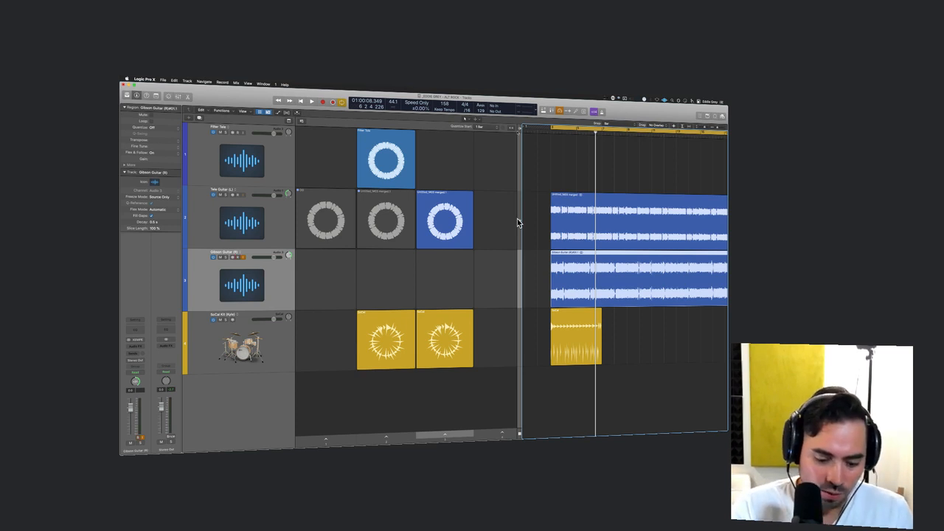
key("alt+b")
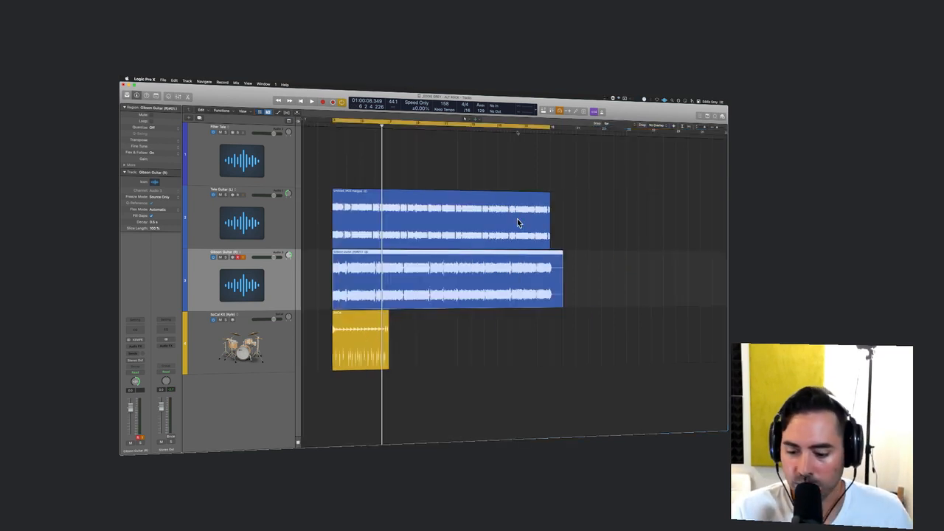
- Solo the Tele Guitar (L) and Gibson Guitar (R) tracks and set the snap value to Beat
left_click(225, 194)
left_click(226, 257)
key("super+Right")
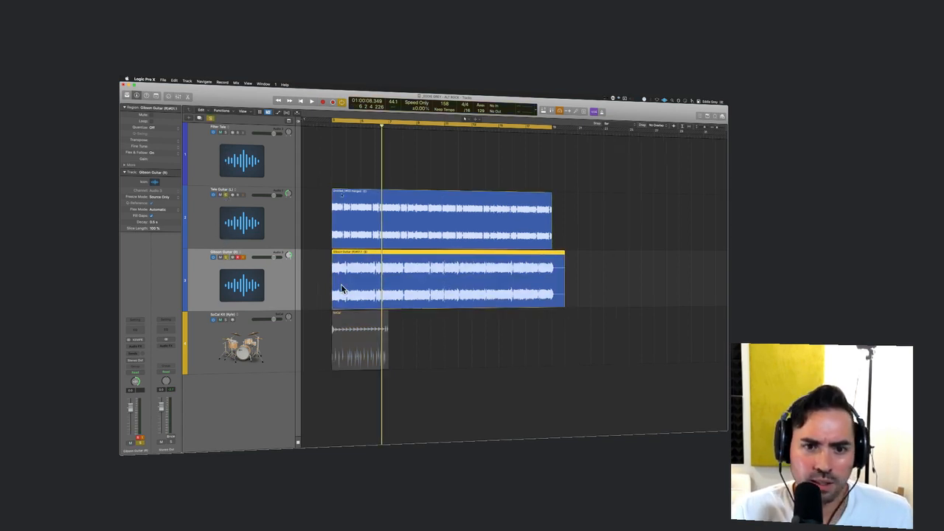
scroll(341, 284, "left", 5)
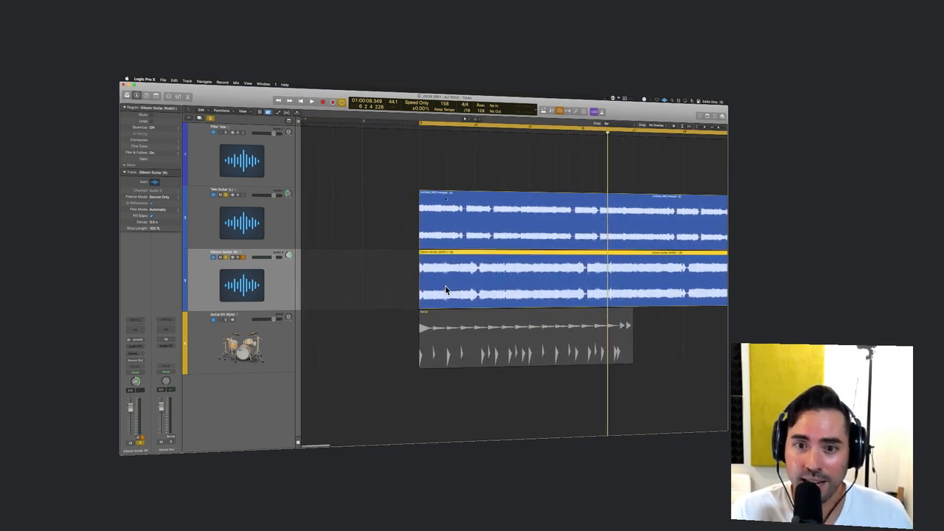
left_click(603, 124)
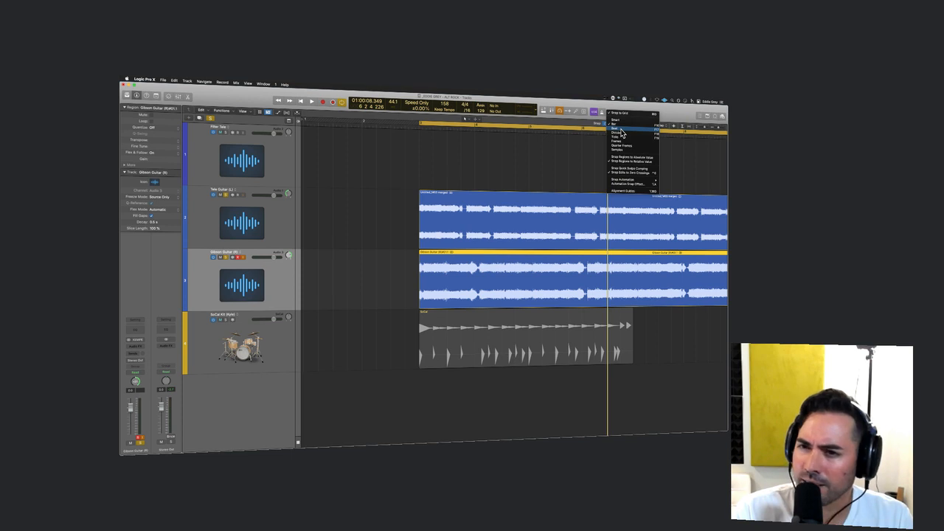
left_click(621, 131)
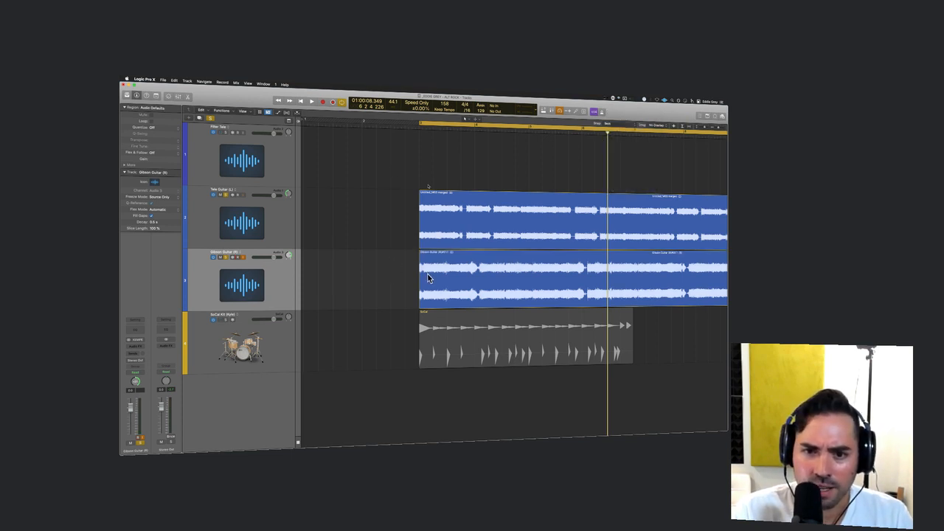
- Reveal the audio before the Gibson Guitar (R) region's start, move the region to two beats before bar 3, and play both guitars
left_click_drag(427, 273, 416, 301)
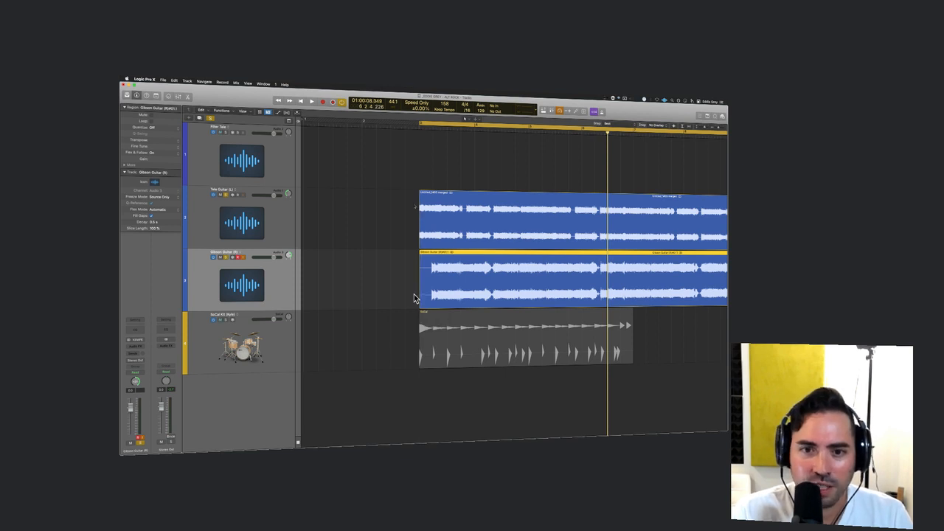
left_click(414, 299)
key("space")
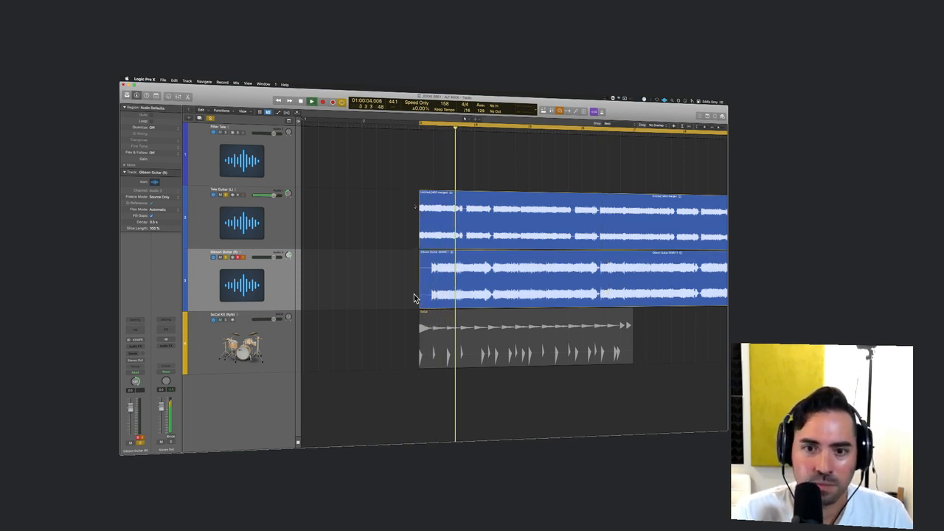
left_click_drag(453, 281, 425, 286)
key("space")
key("space")
key("space")
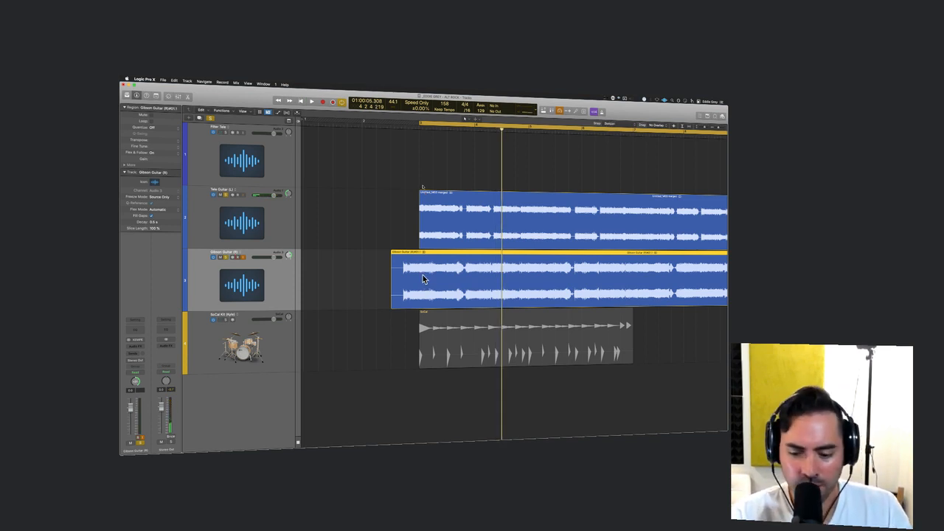
- Split the Gibson Guitar (R) region at bar 3 and one beat earlier, and delete the first slice
left_click(420, 273)
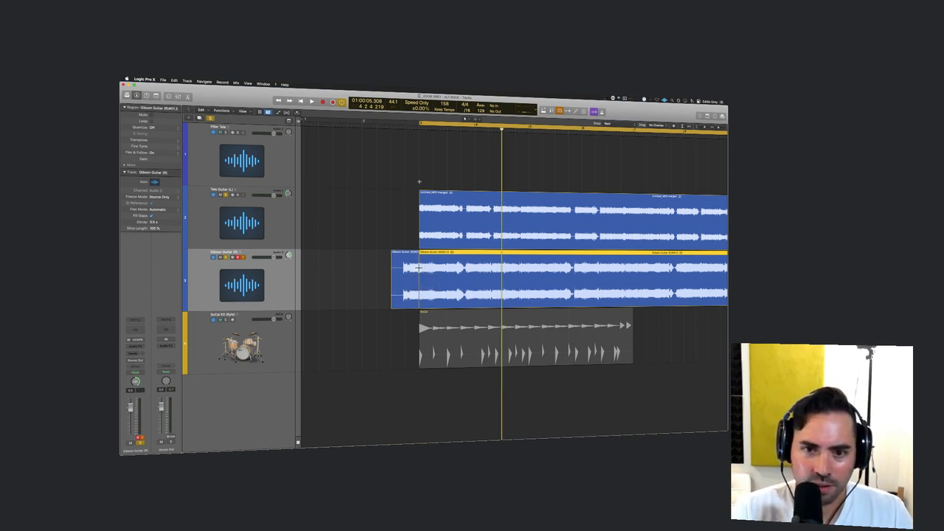
mouse_move(419, 273)
left_mouse_down()
mouse_move(385, 272)
mouse_move(402, 273)
left_mouse_up()
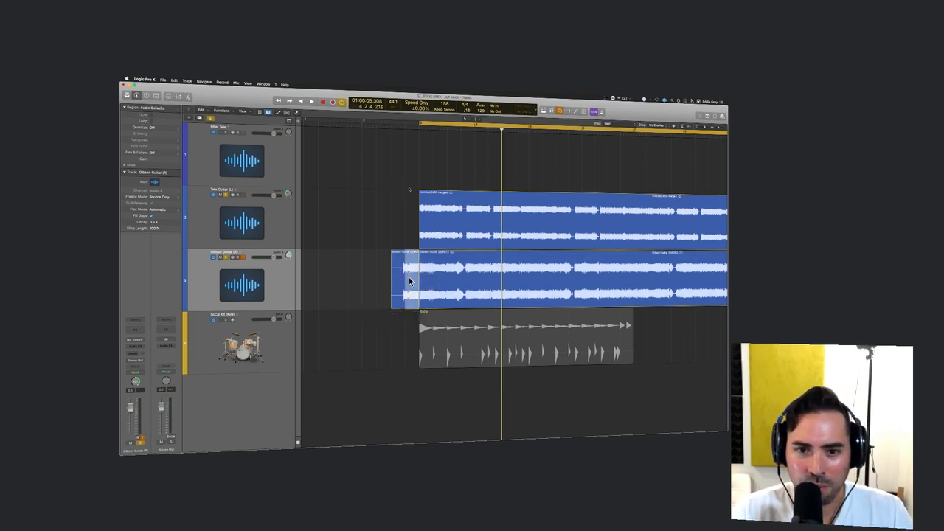
left_click(409, 276)
left_click(399, 289)
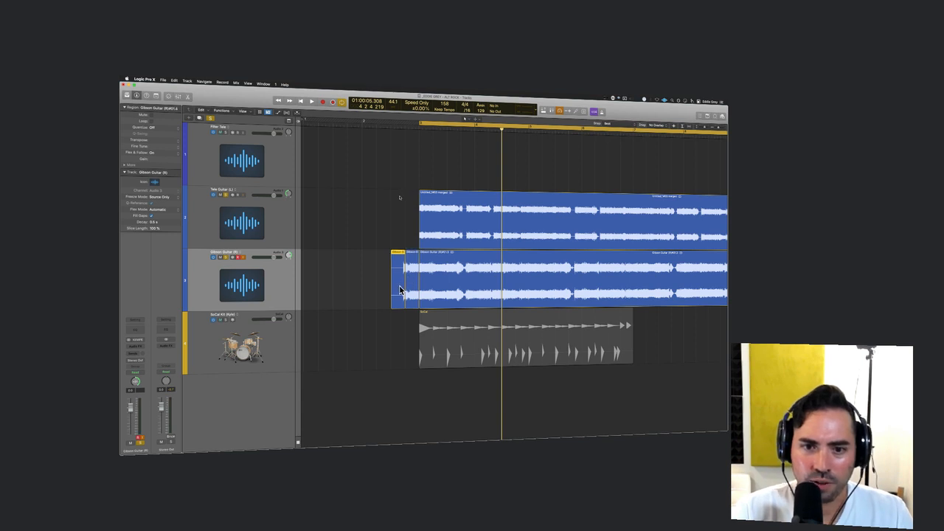
key("Delete")
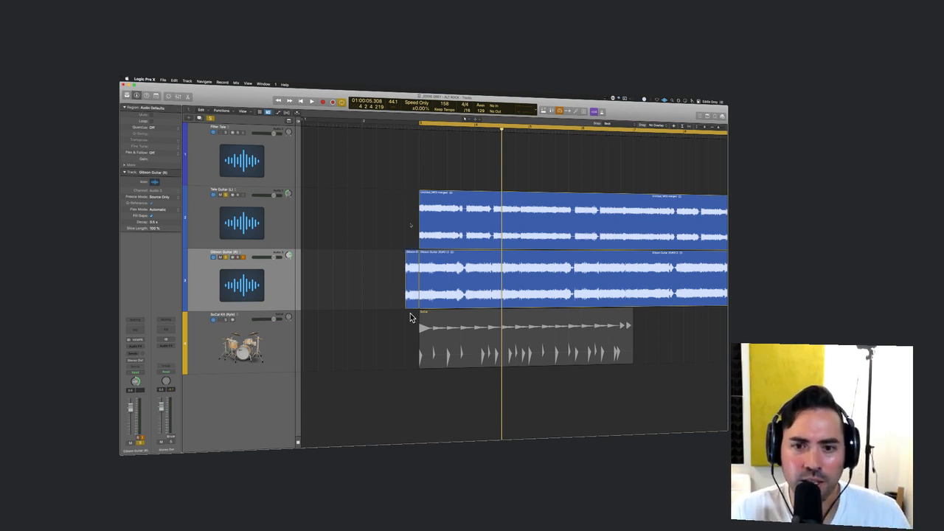
- Relocate the one-beat Gibson Guitar (R) slice from before bar 3 to the last beat before bar 19, removing the tail beyond it
key("super+Left")
scroll(409, 317, "down", 5)
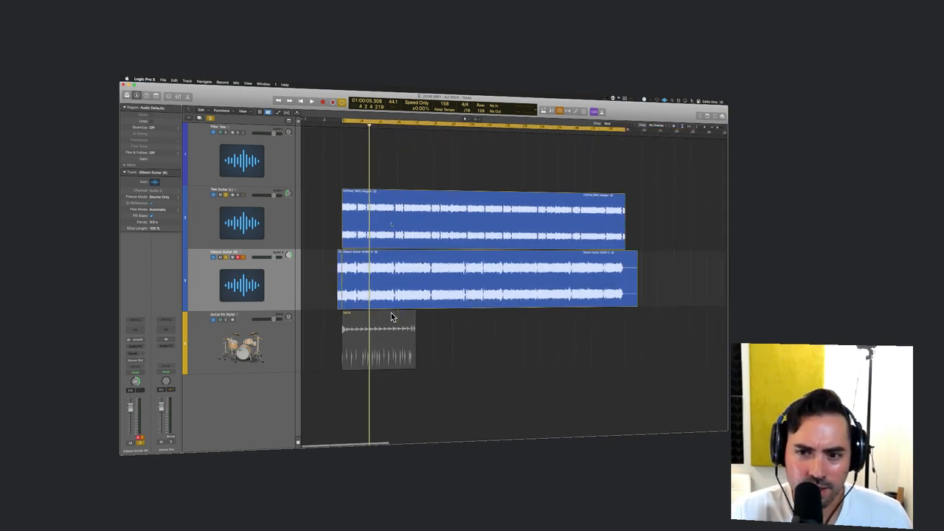
left_click(338, 289)
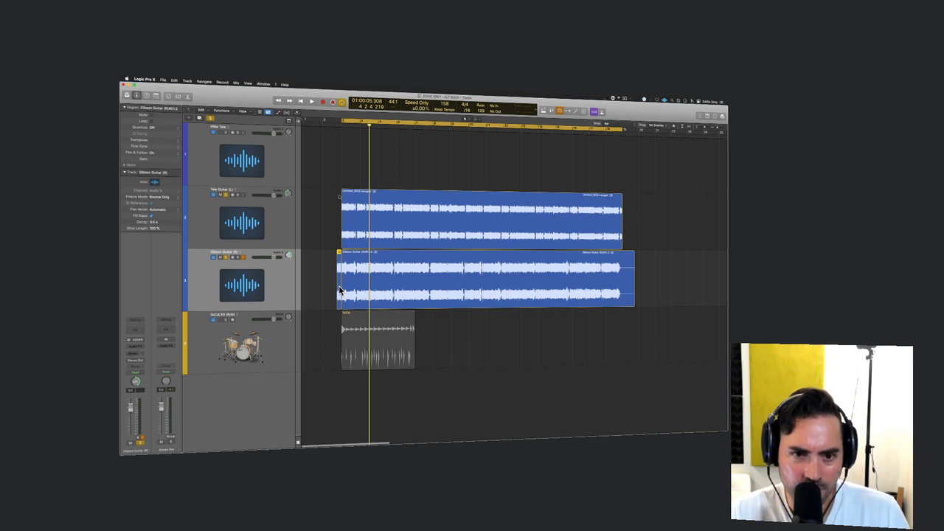
left_click_drag(339, 288, 630, 286)
key("Delete")
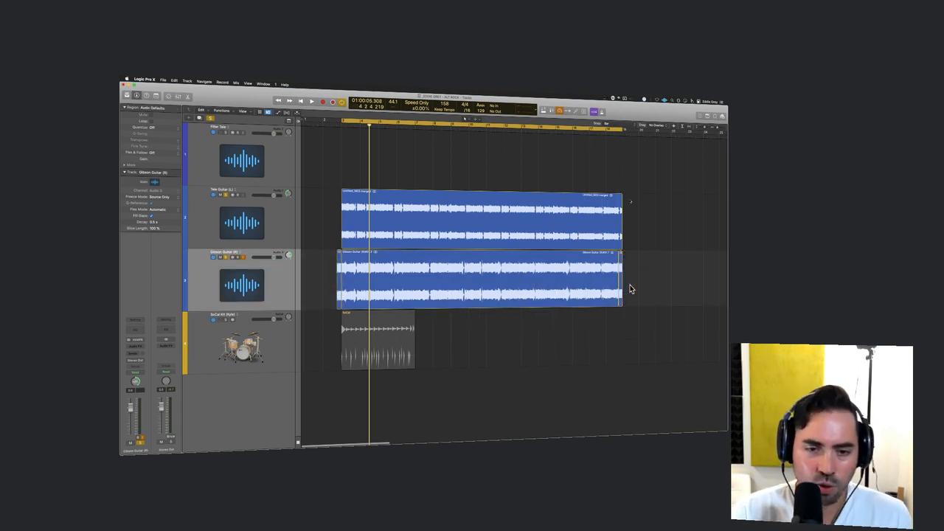
left_click(339, 287)
left_click(337, 287)
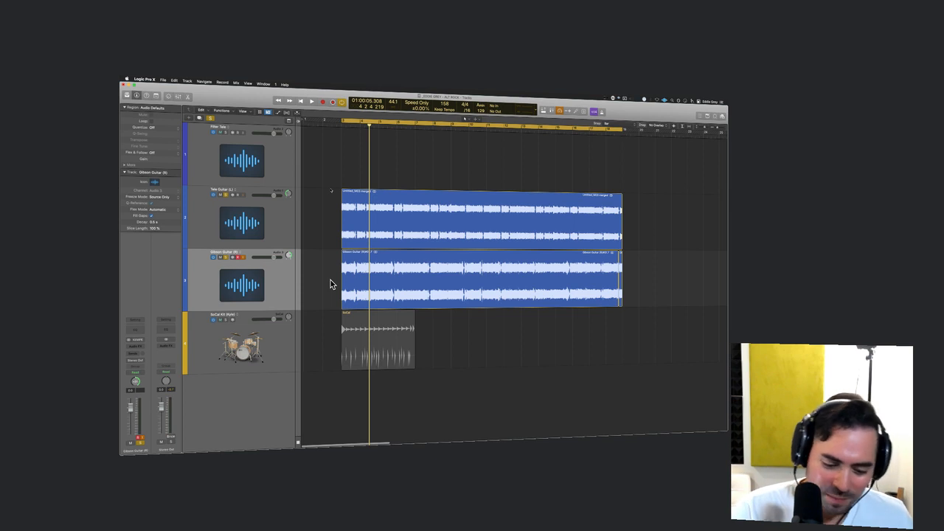
- Select the edited Gibson Guitar (R) regions and play them together with the Tele Guitar (L) part
left_click_drag(342, 259, 627, 277)
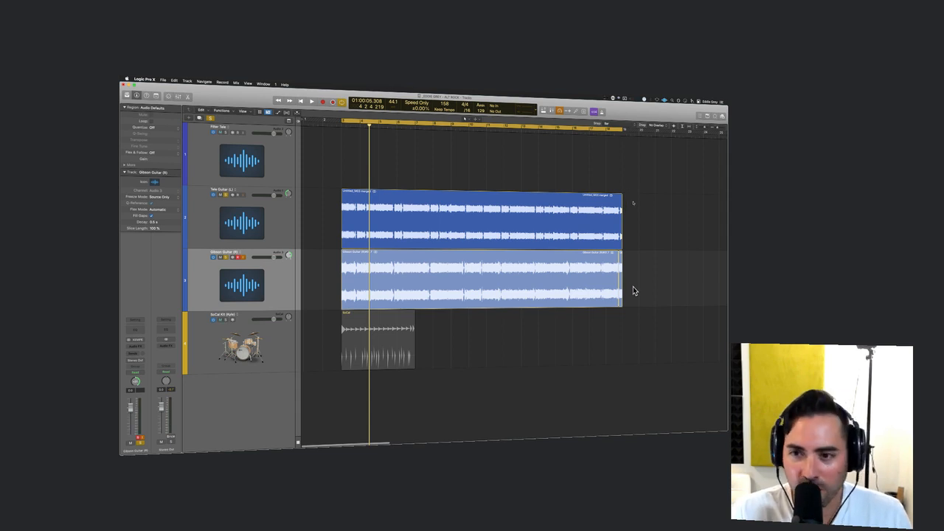
left_click(632, 286)
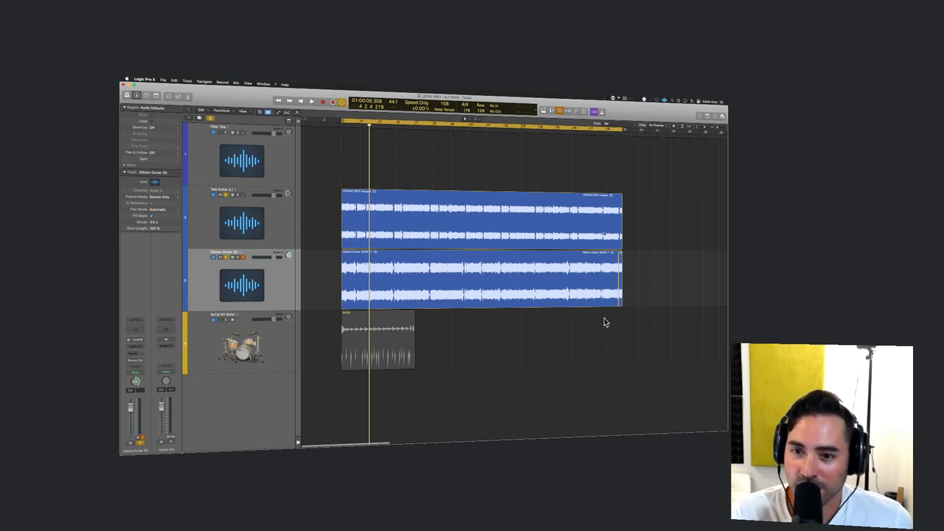
left_click(250, 284)
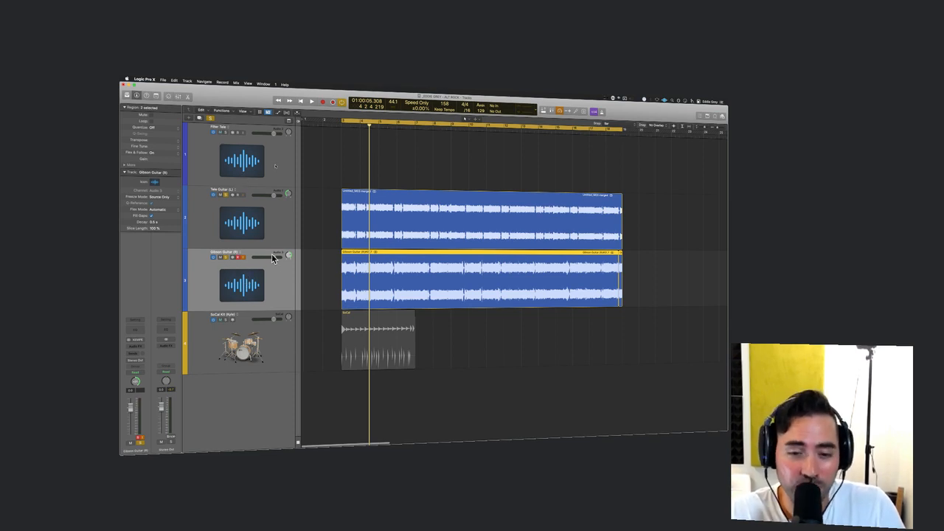
key("shift+space")
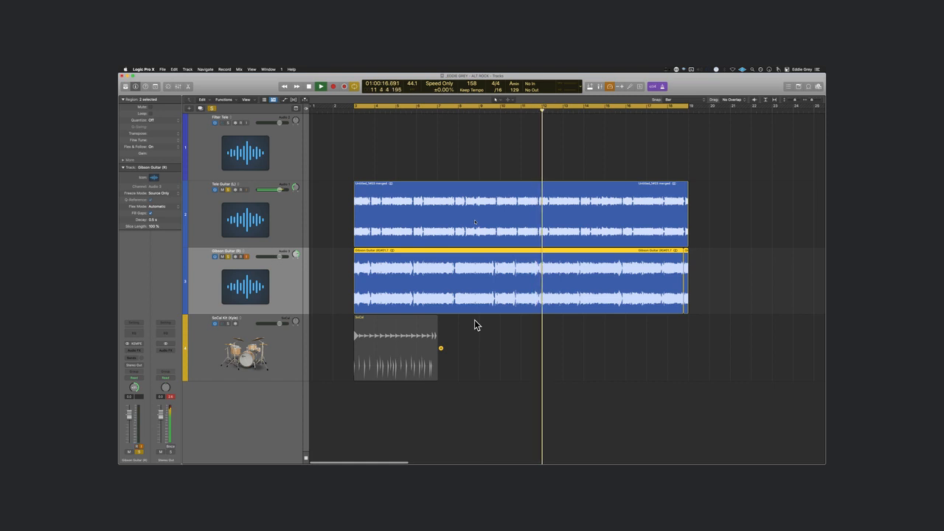
key("space")
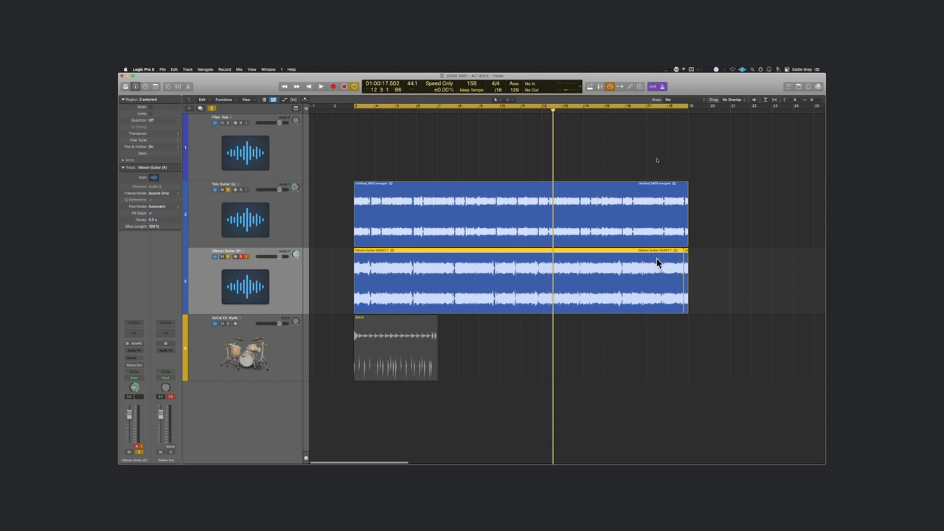
- Crossfade the join between the last two Gibson Guitar (R) regions just before bar 19
scroll(657, 263, "up", 6)
scroll(624, 256, "right", 5)
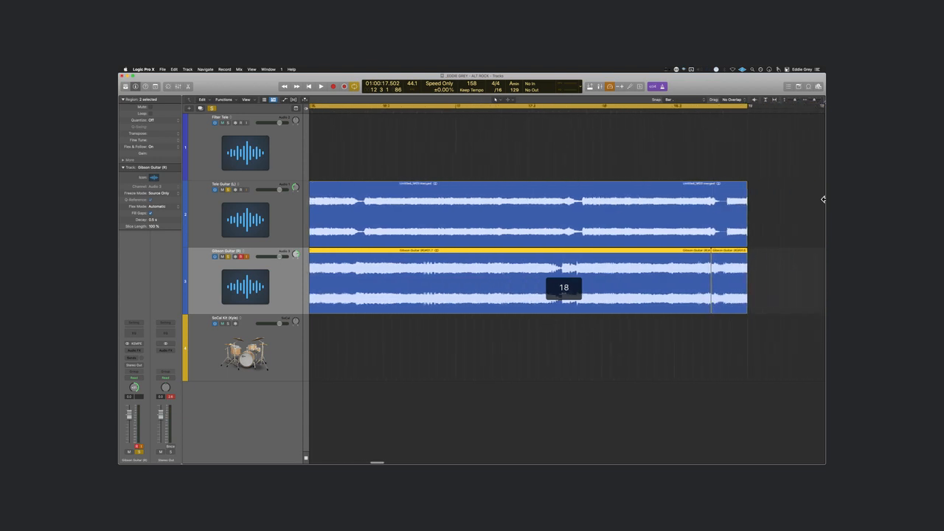
double_click(453, 109)
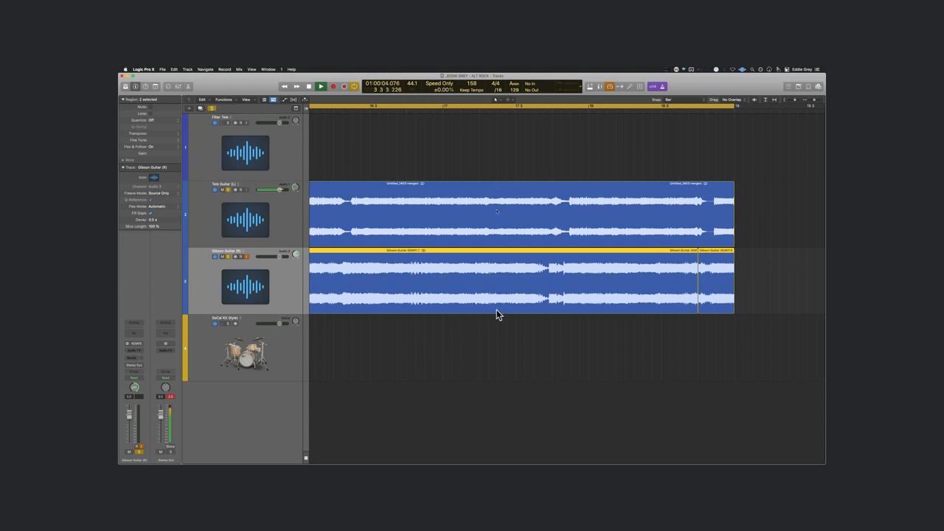
key("space")
left_click(743, 265)
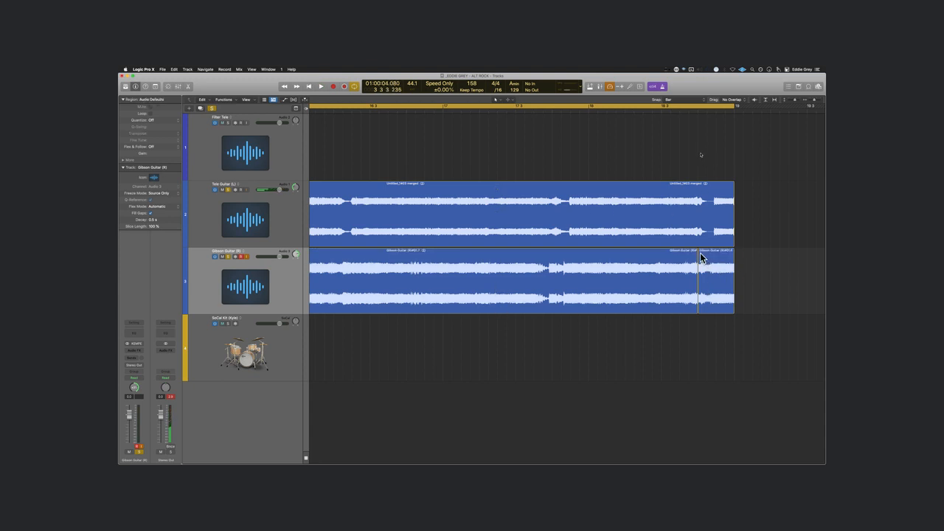
left_click_drag(699, 252, 693, 252)
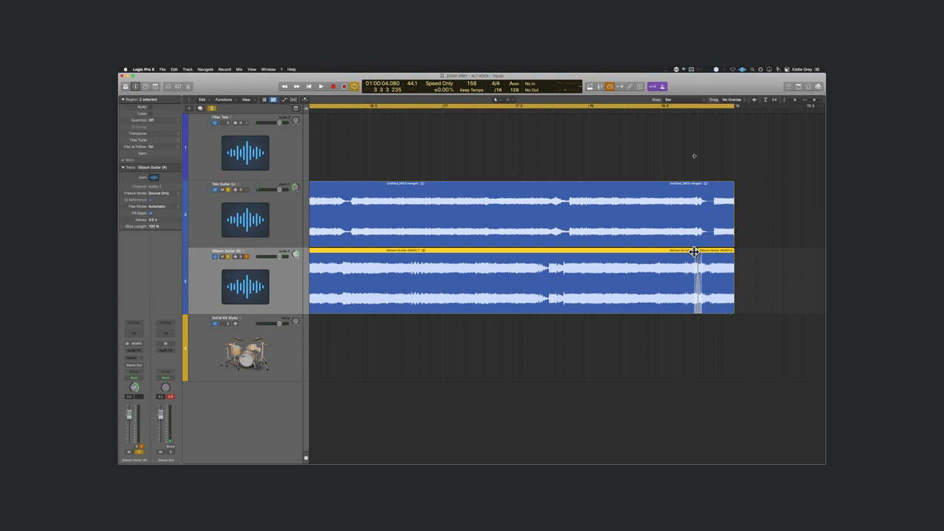
- Show the full length of both guitar regions and the drum region from the start of the arrangement
scroll(593, 334, "left", 15)
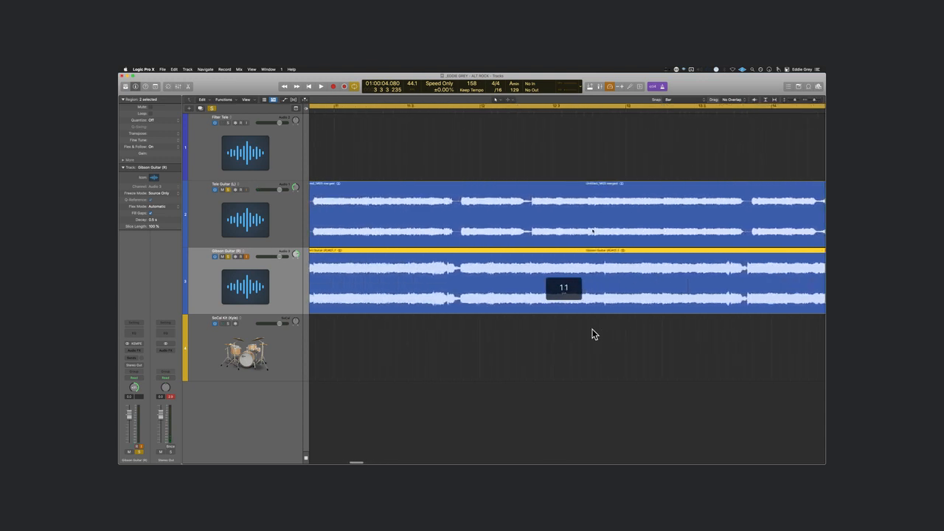
key("super+Left")
key("super+Left")
key("super+Left")
key("super+Left")
key("super+Left")
key("super+Left")
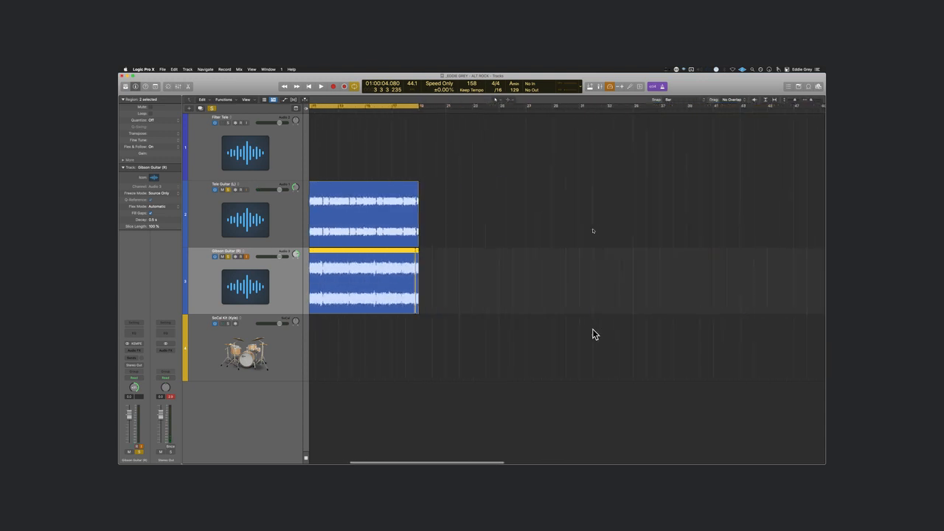
scroll(475, 297, "left", 5)
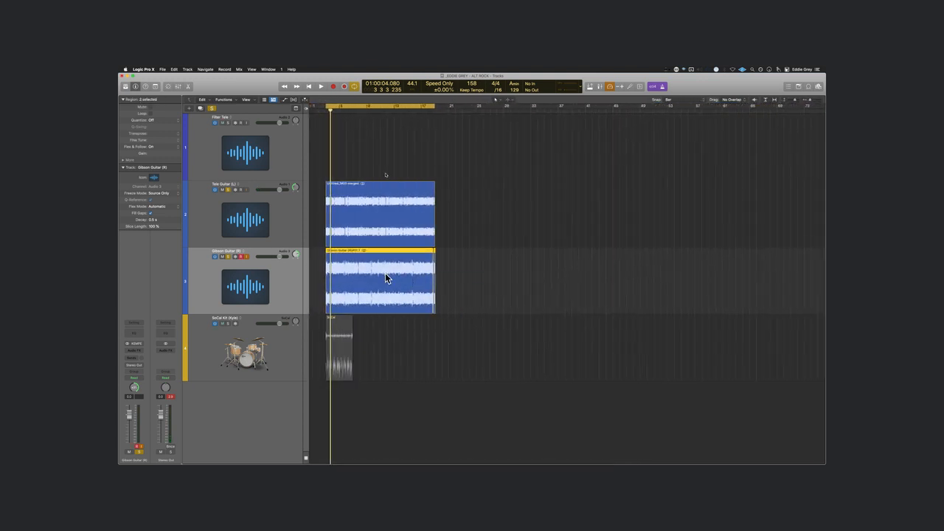
- Join the two selected Gibson Guitar (R) regions into a single new audio region
key("super+j")
key("Return")
key("super+Right")
key("super+Right")
key("super+Right")
key("super+Right")
key("super+Right")
key("super+Right")
key("super+Left")
key("super+Left")
key("super+Left")
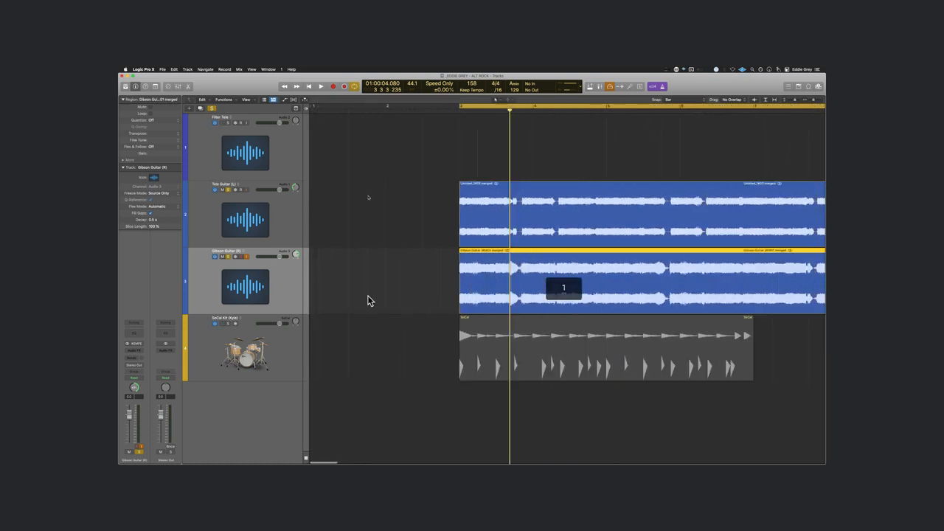
double_click(419, 348)
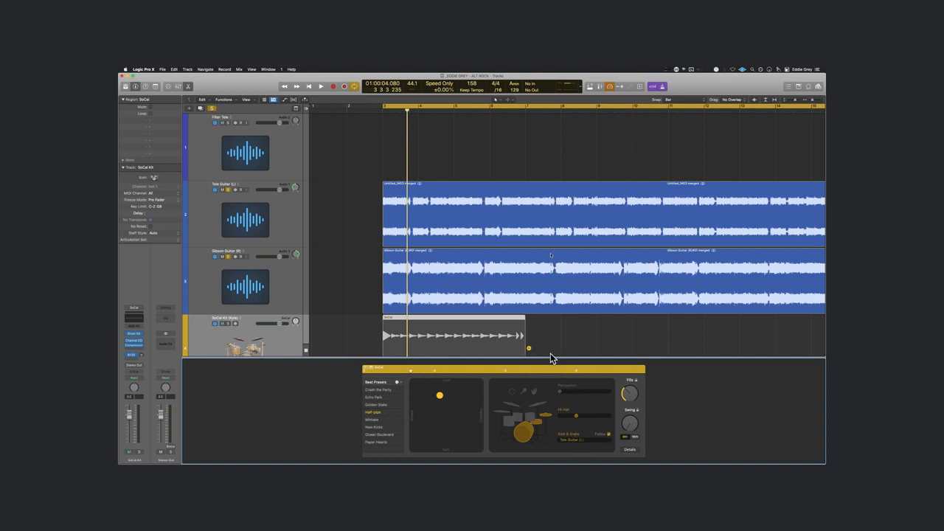
key("e")
left_click_drag(354, 197, 454, 202)
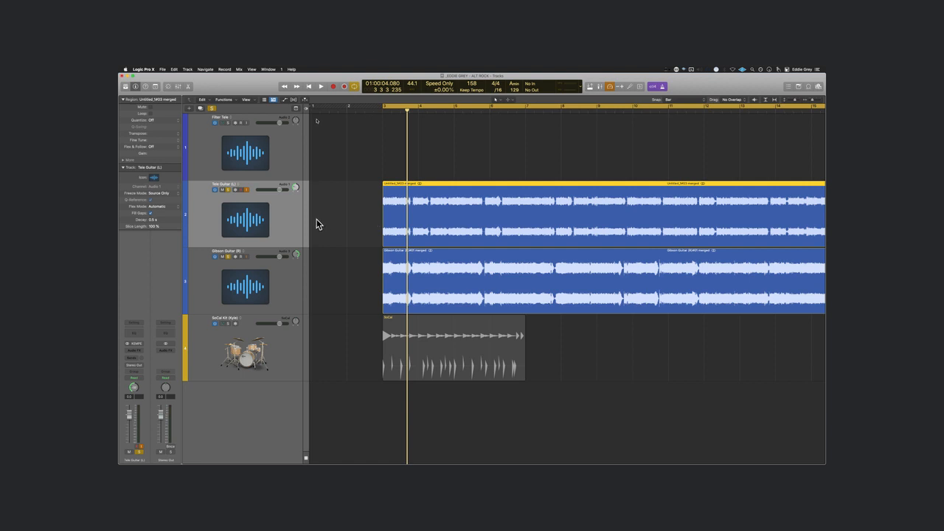
left_click(352, 206)
left_click(445, 204)
left_click_drag(348, 189, 491, 210)
left_click_drag(354, 278, 444, 289)
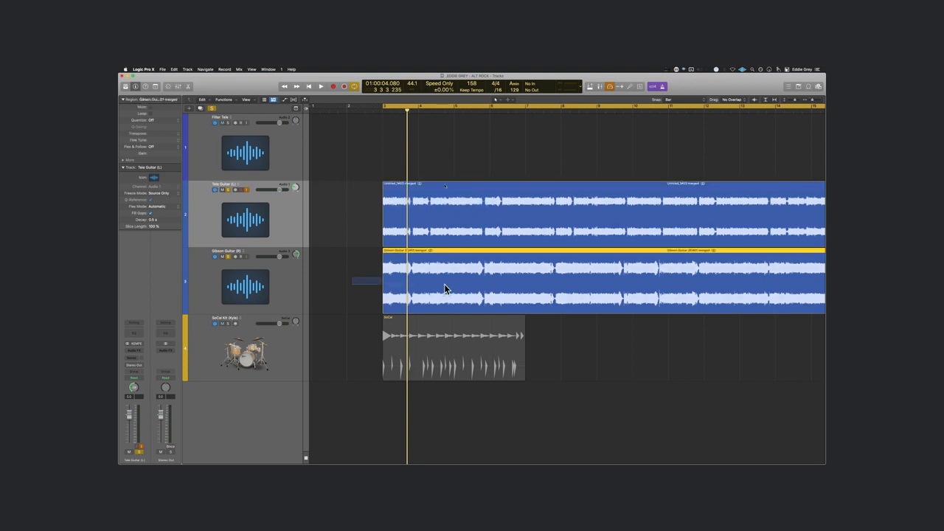
left_click(342, 216)
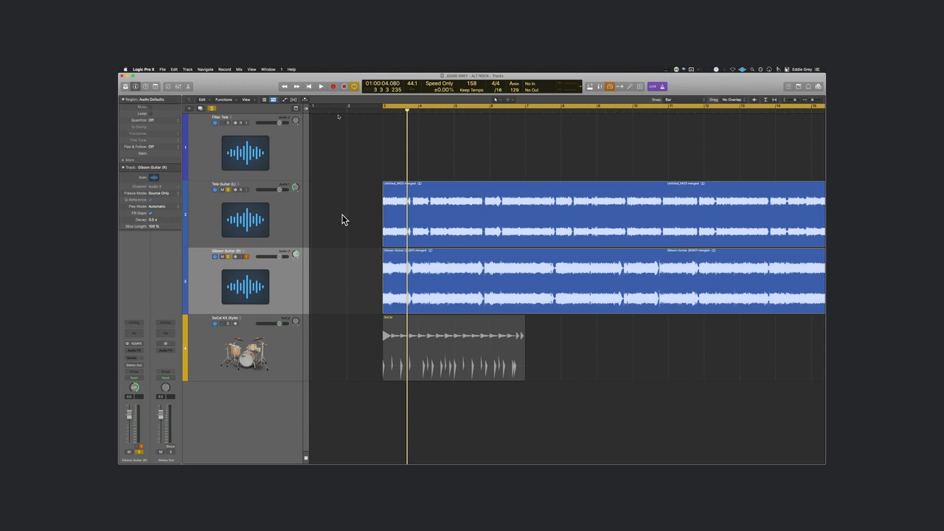
- Show the groove track column in the track headers and make Tele Guitar (L) the groove track
left_click(274, 218)
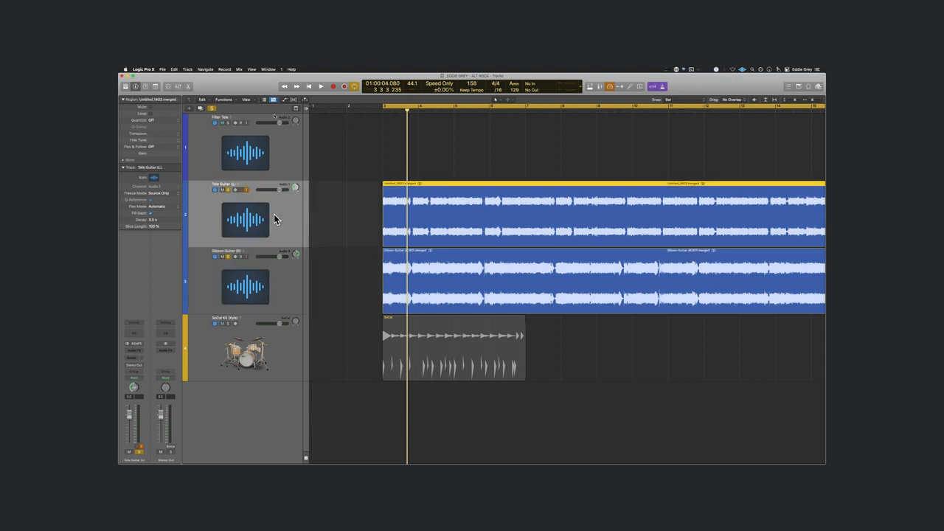
key("alt+t")
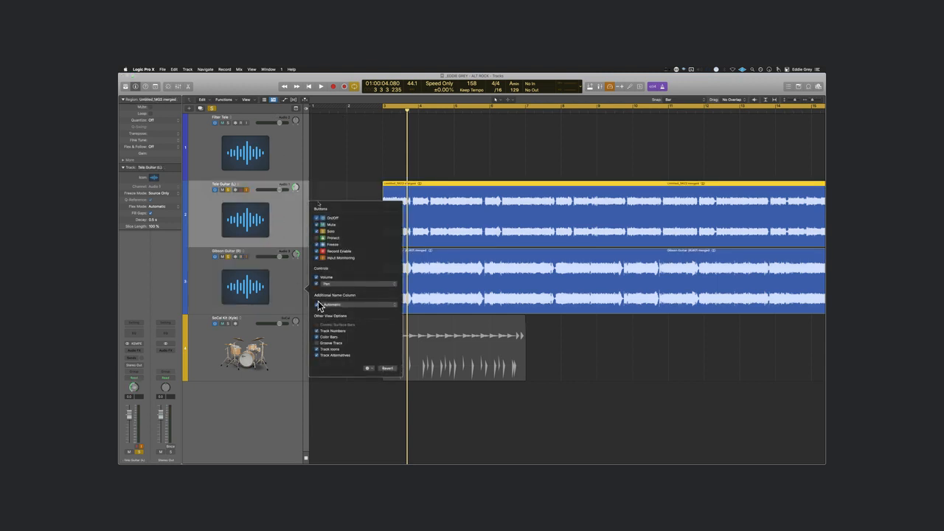
left_click(333, 343)
left_click(274, 245)
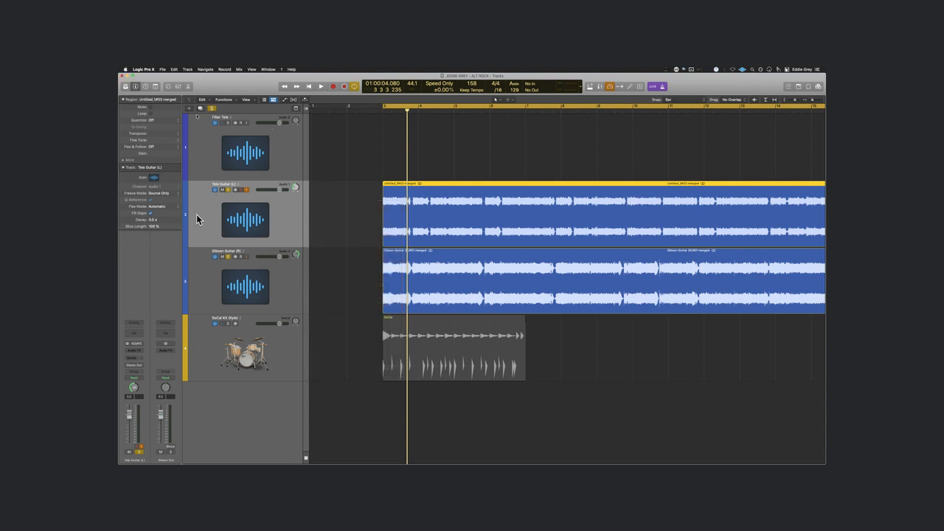
mouse_move(185, 219)
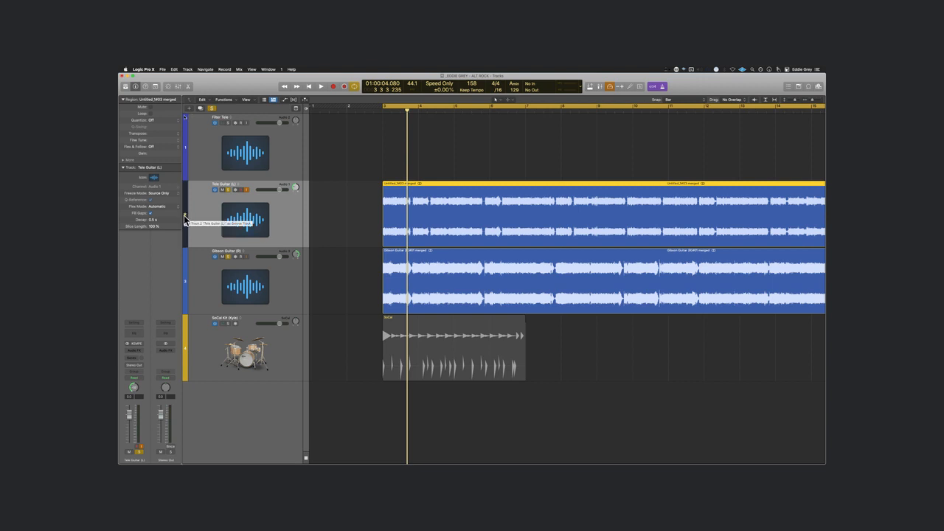
left_click(185, 216)
- Match the Gibson Guitar (R) track to the Tele Guitar (L) groove and inspect both waveforms up close
left_click_drag(362, 208, 495, 204)
left_click_drag(339, 278, 516, 270)
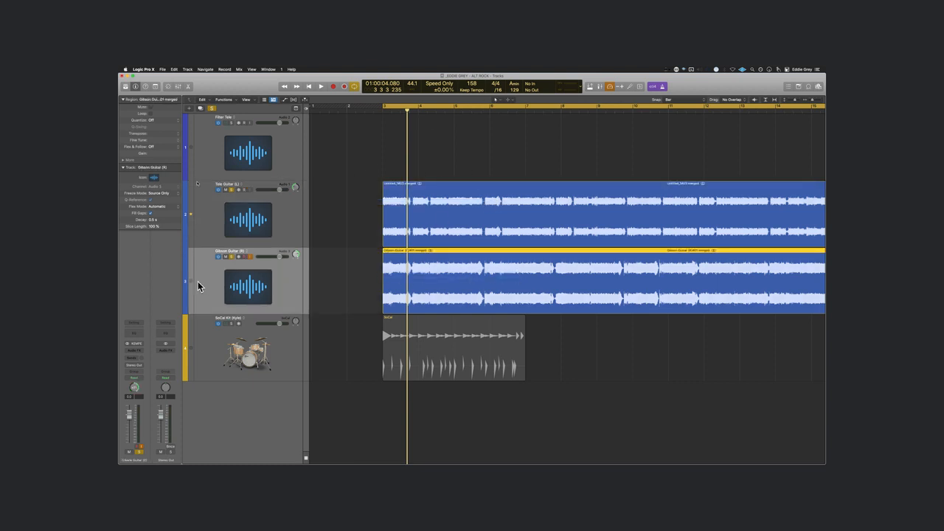
left_click_drag(320, 224, 501, 204)
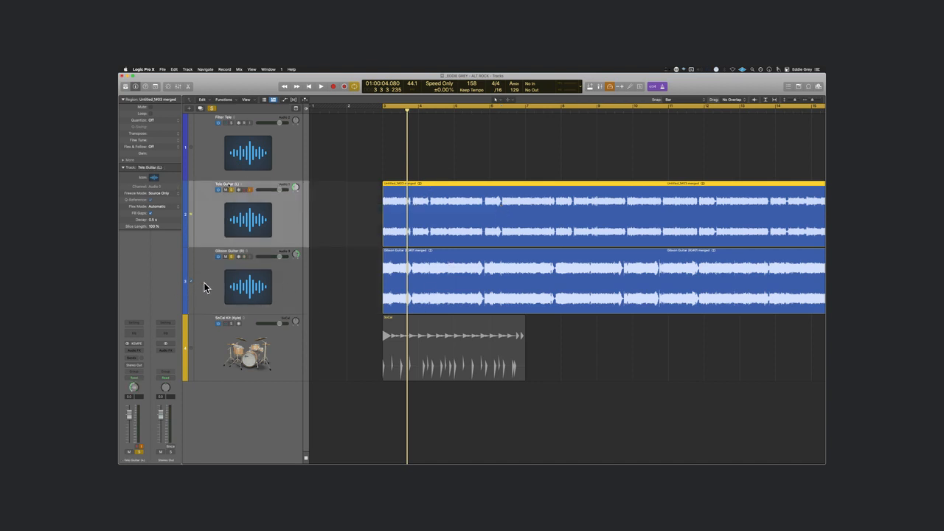
key("super+Right")
key("super+Right")
key("super+Right")
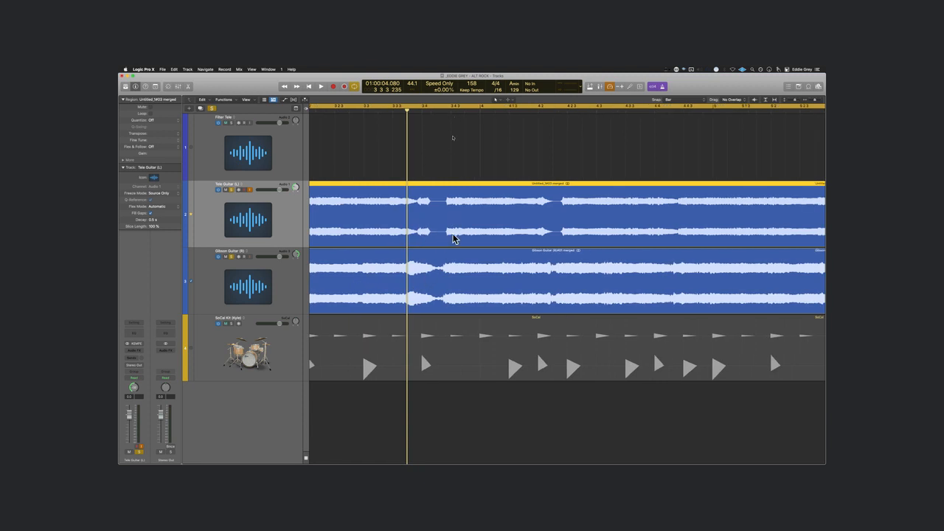
- Play the Tele Guitar (L) and groove-matched Gibson Guitar (R) regions together to check their timing
key("super+Left")
key("super+Left")
key("super+Left")
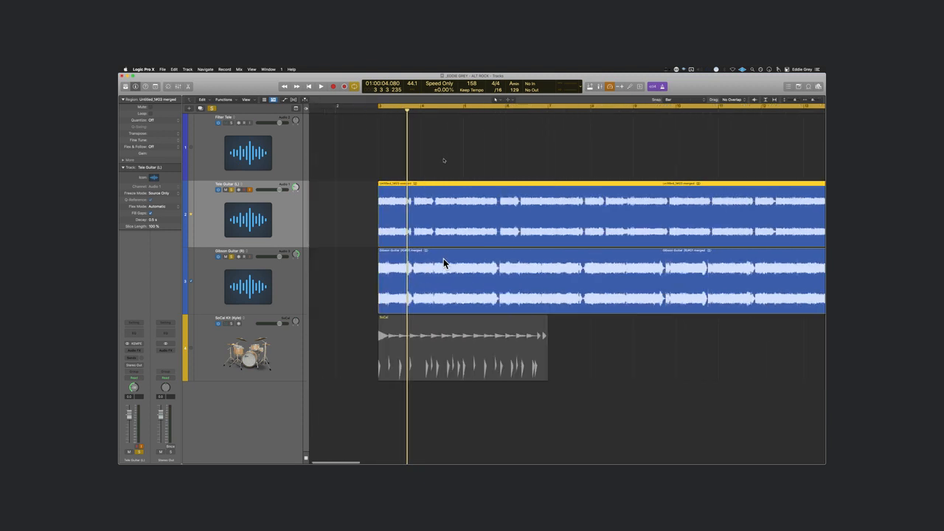
key("space")
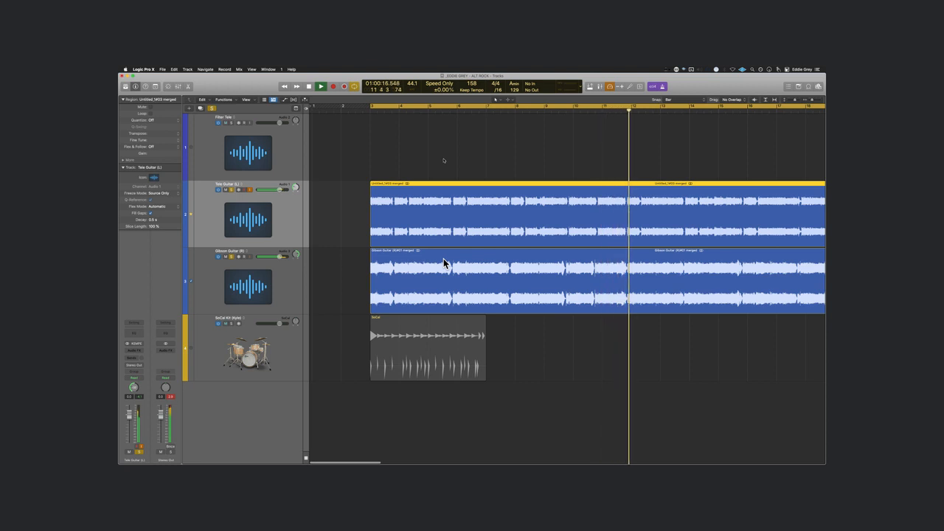
key("space")
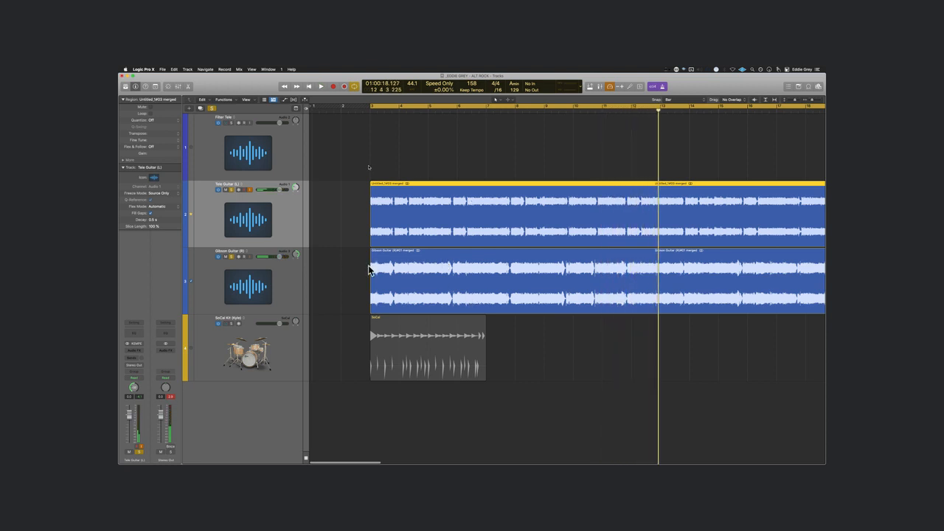
- Bounce the Gibson Guitar (R) region in place to a new track, muting the source, with Normalize off
key("super+Up")
key("super+Up")
key("super+Up")
key("super+Left")
key("super+Left")
key("super+Left")
key("super+Left")
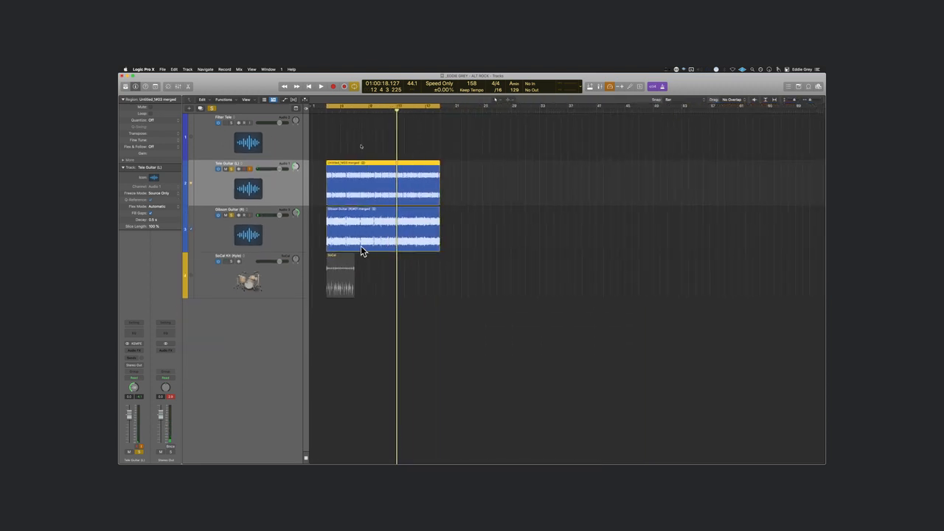
left_click_drag(546, 235, 385, 229)
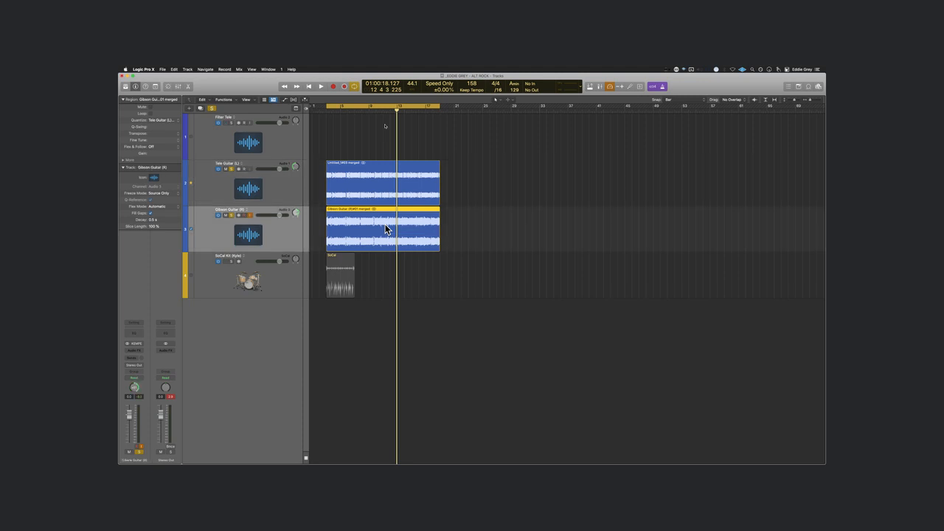
key("shift+Return")
left_click(264, 226)
key("shift+Return")
key("Return")
key("ctrl+b")
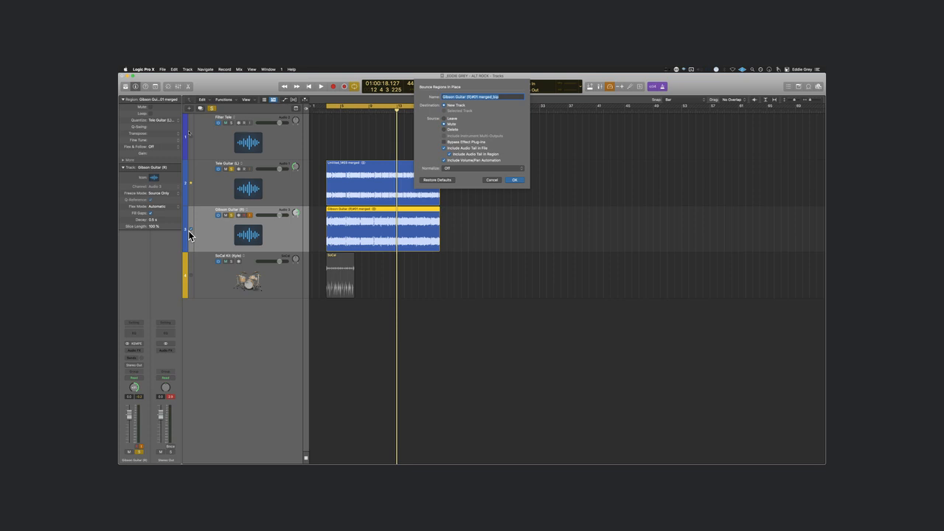
key("Return")
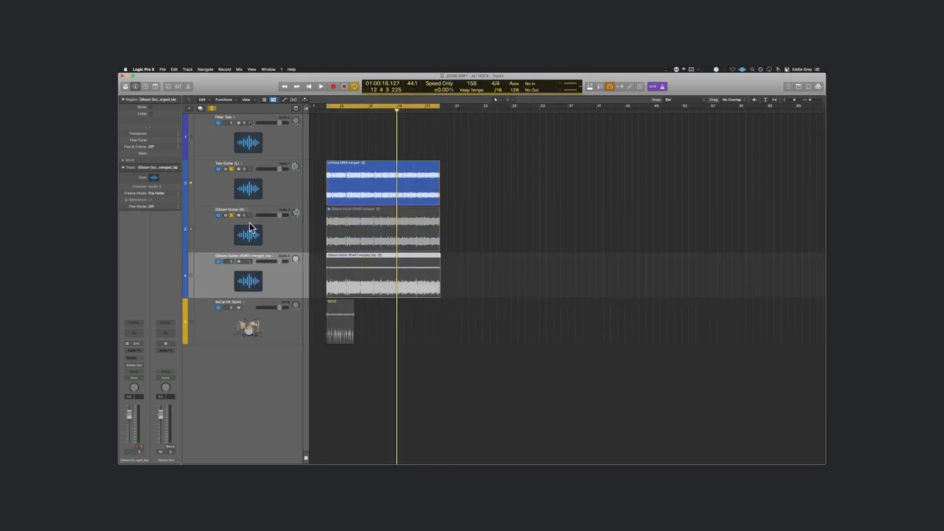
- Delete the original Gibson Guitar (R) track and clear all soloed tracks
left_click(237, 224)
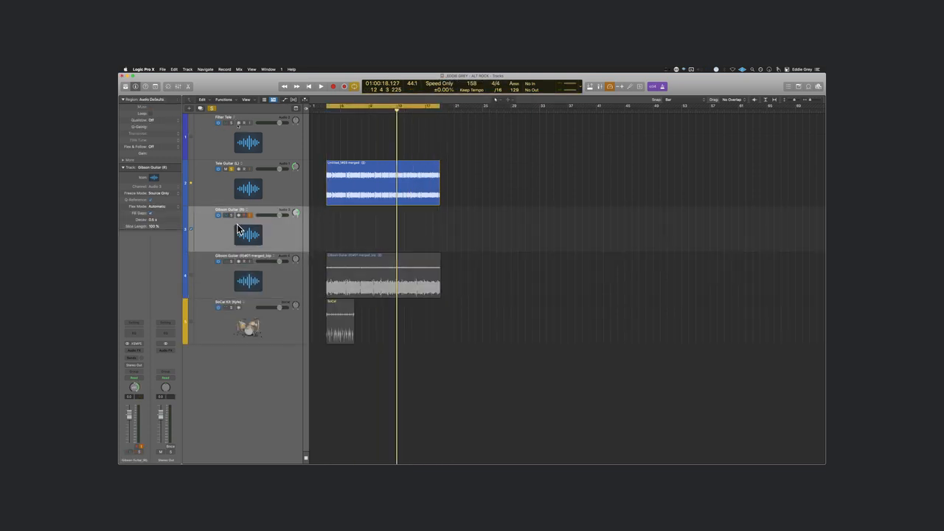
key("super+BackSpace")
left_click(213, 108)
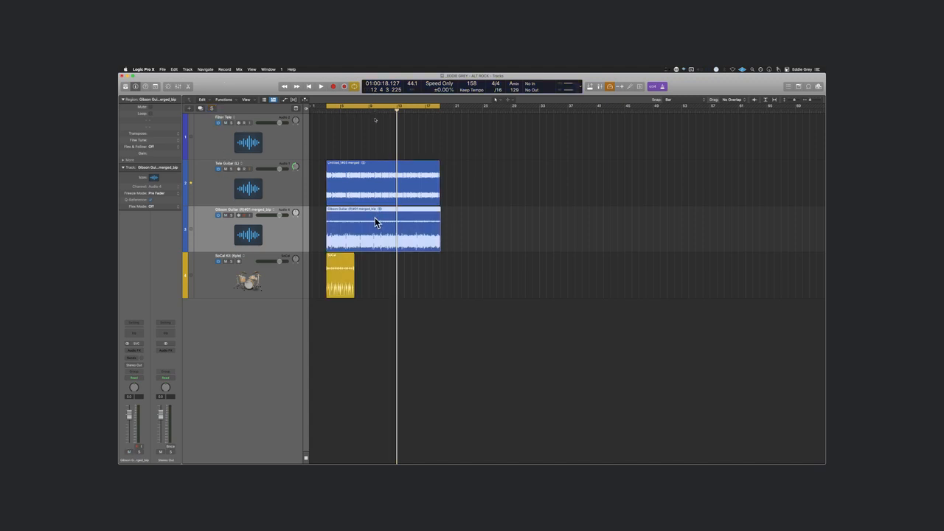
- Copy the bounced Gibson Guitar region into its track's scene 3 cell in the Live Loops grid and pan the track right
key("alt+b")
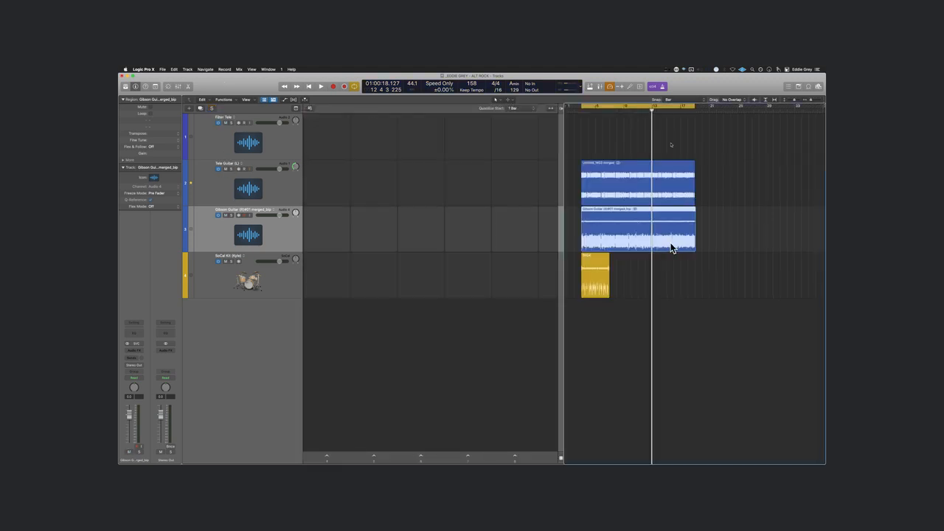
left_click_drag(628, 234, 467, 242)
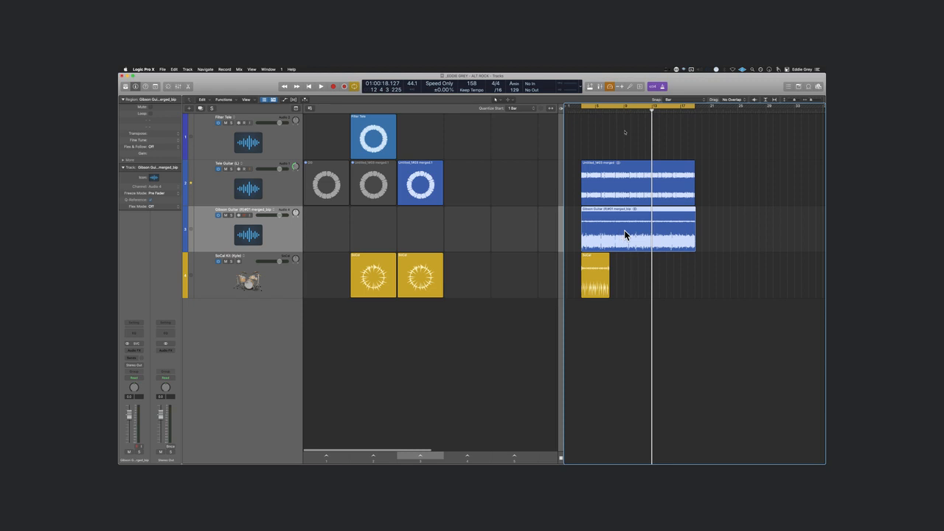
left_click_drag(637, 237, 424, 244)
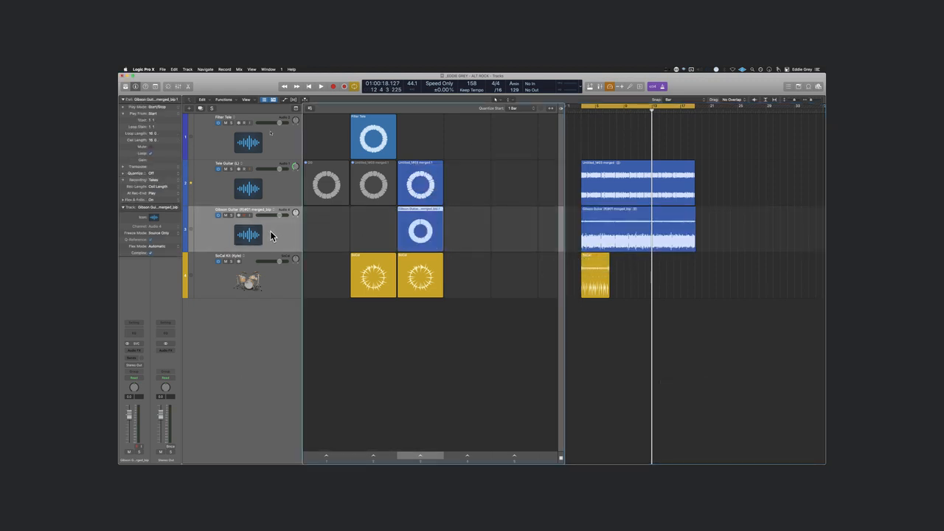
left_click(134, 387)
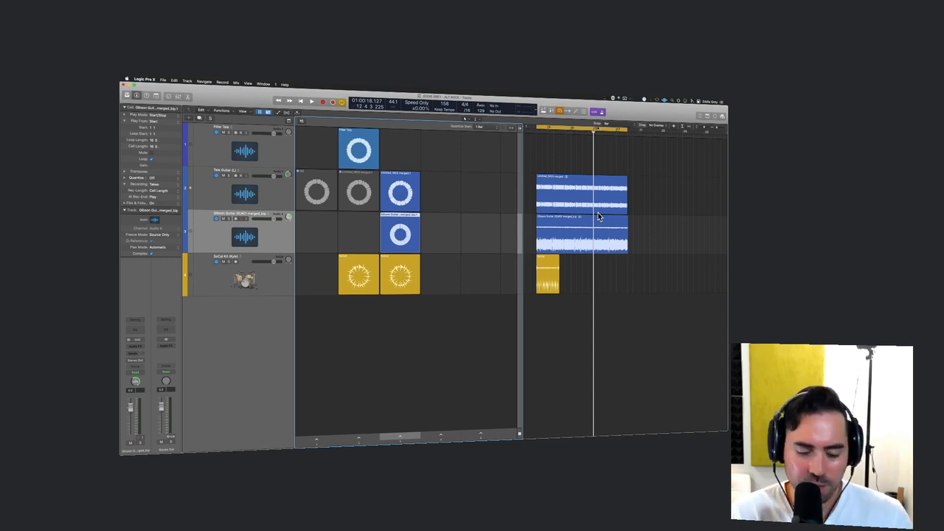
left_click(551, 303)
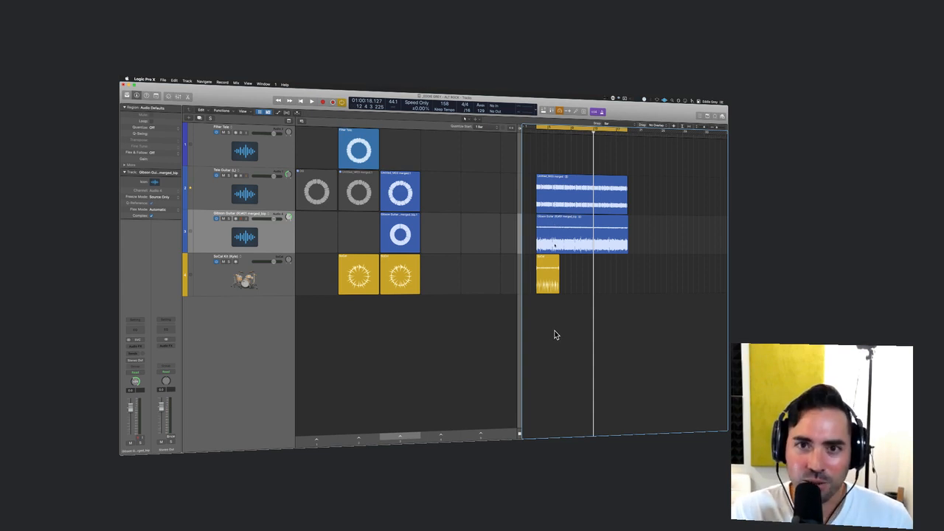
- Switch to Finder, open the Desktop Drive and go to the __BACK-UP folder
key("ctrl+Right")
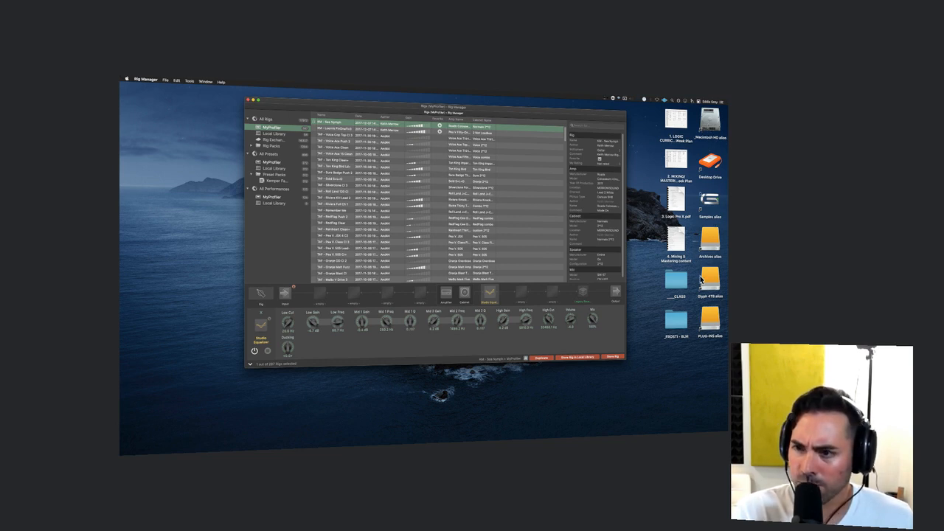
double_click(710, 164)
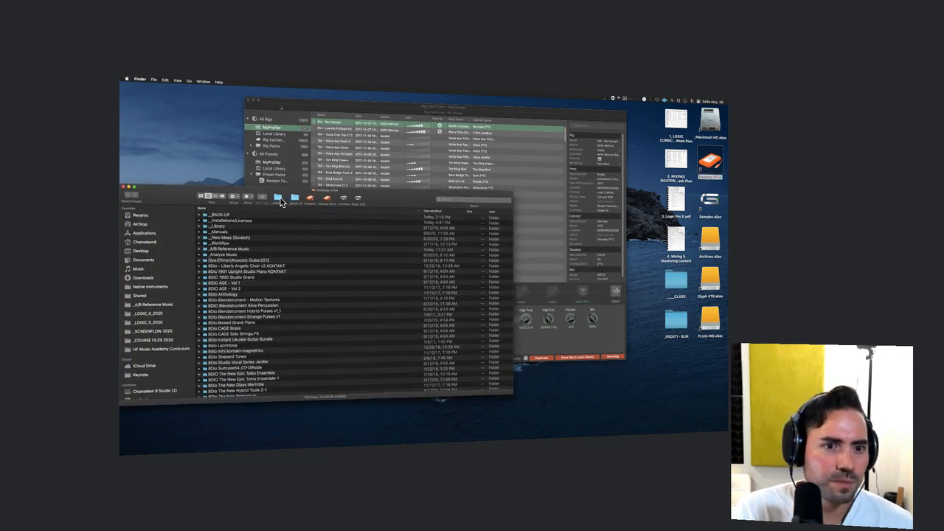
left_click(279, 202)
left_click_drag(278, 188, 357, 169)
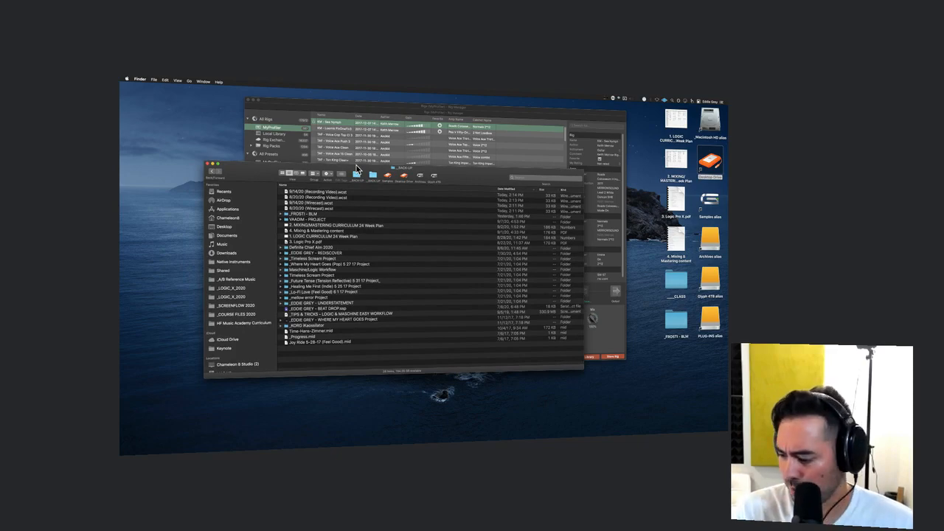
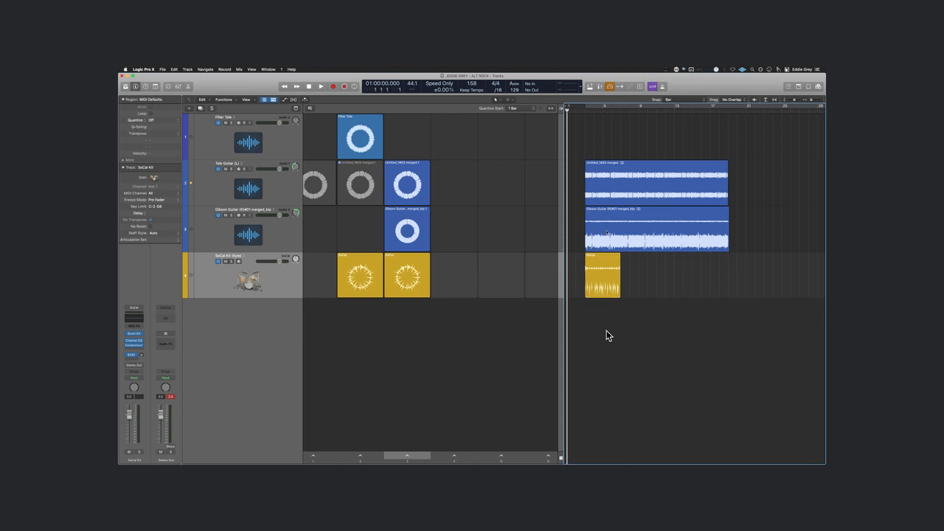
- Mute the two guitar regions and the drum region in the Tracks area, and set the cycle range to bars 1 to 9
key("ctrl+m")
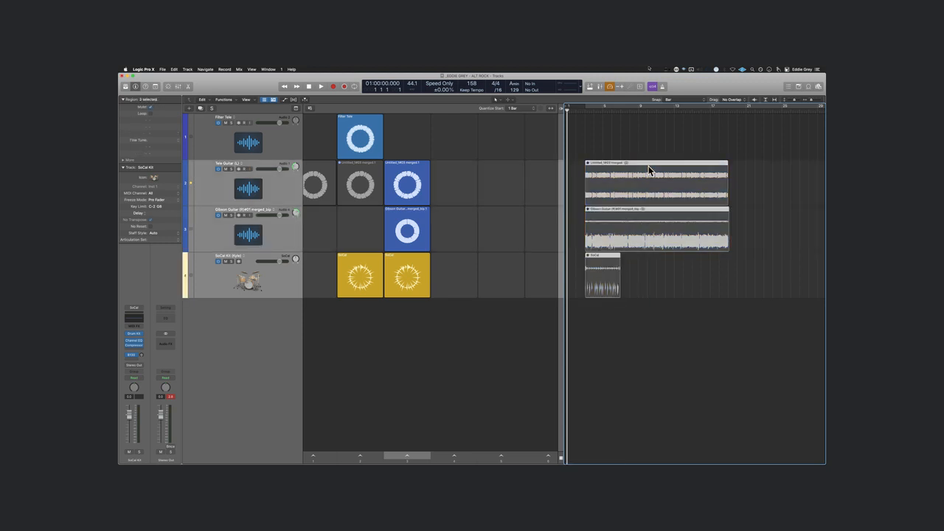
key("c")
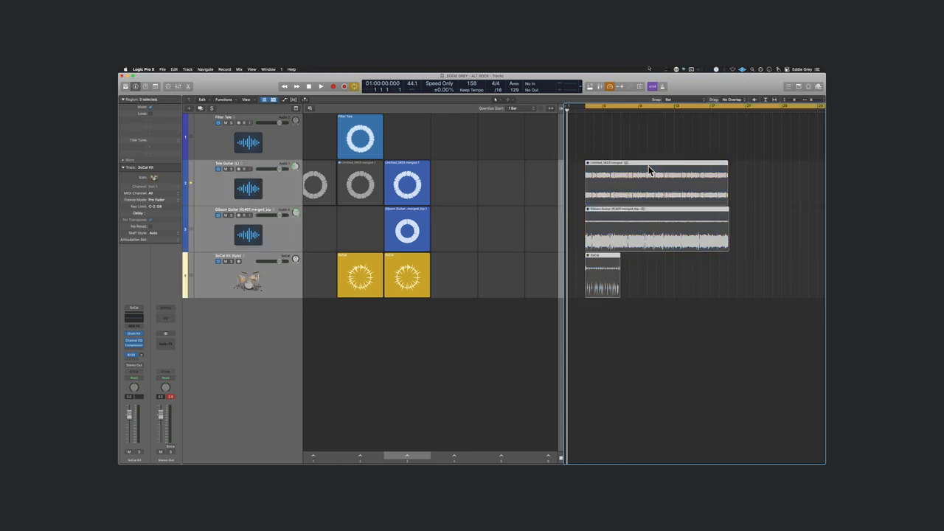
key("c")
left_click_drag(568, 110, 639, 118)
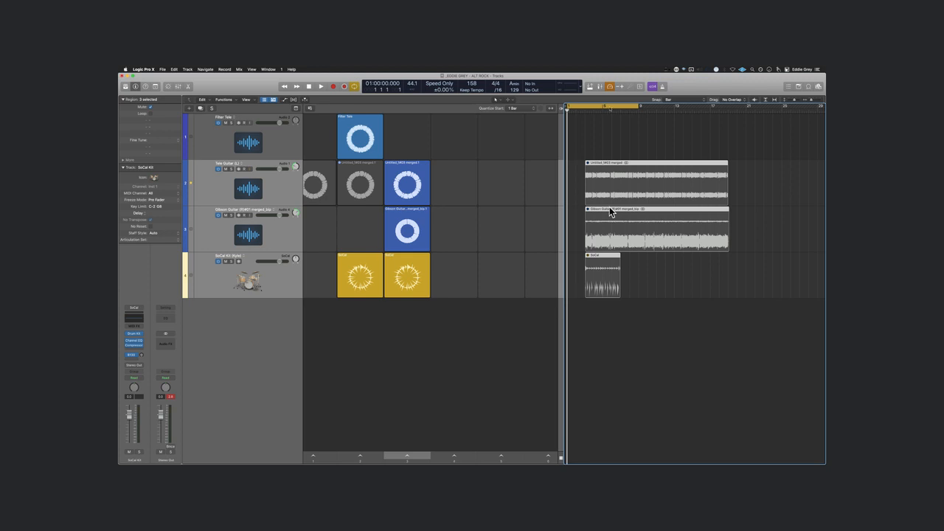
- Hide the Tracks area so that only the Live Loops grid is shown
key("alt+v")
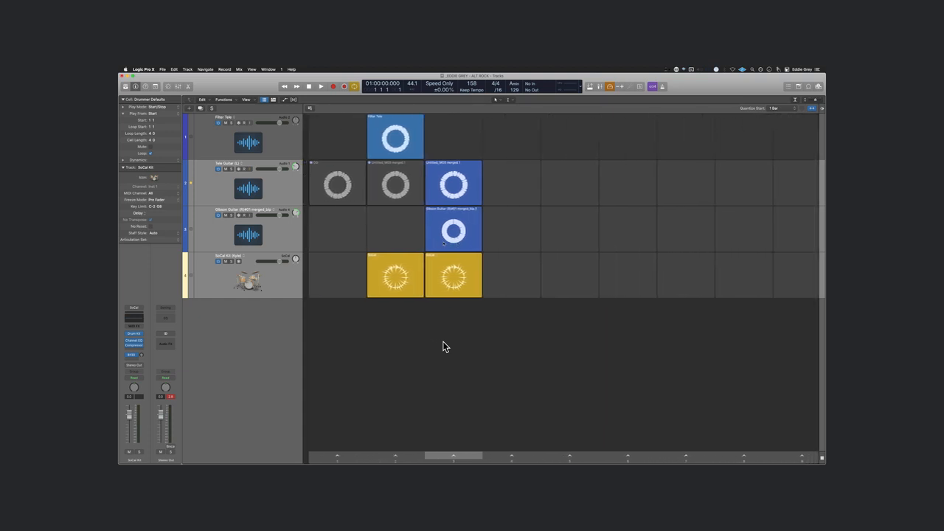
mouse_move(382, 142)
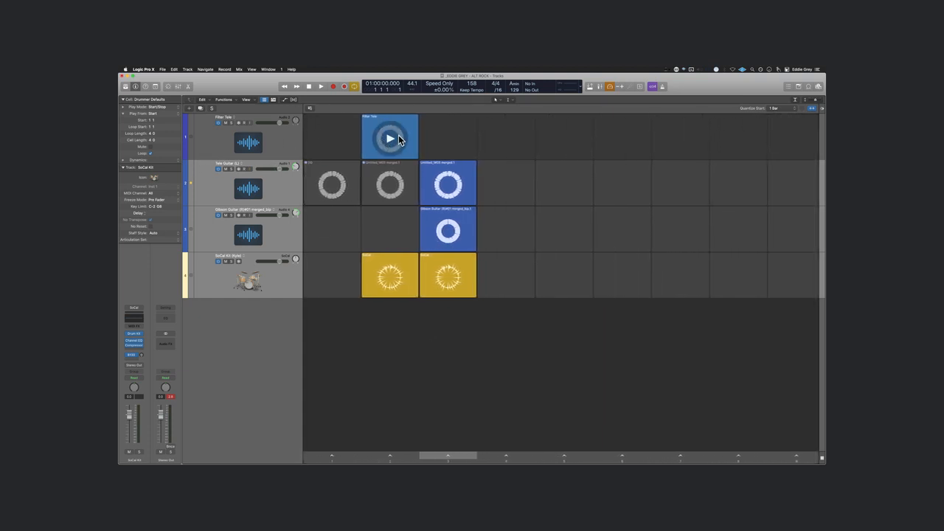
- Rename the Gibson Guitar track as "Gibson Guitar (R)" and turn off the Tele Guitar's groove track setting
left_click(256, 190)
left_click(254, 236)
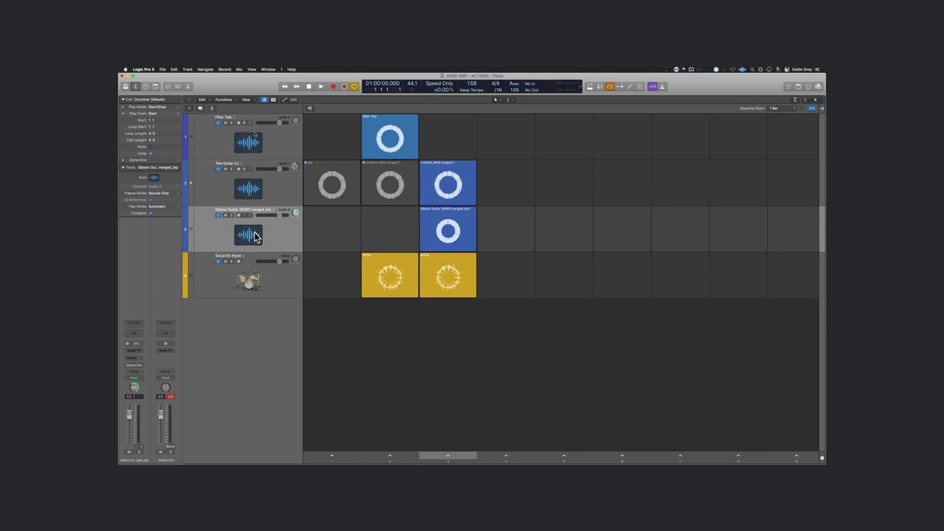
key("shift+Return")
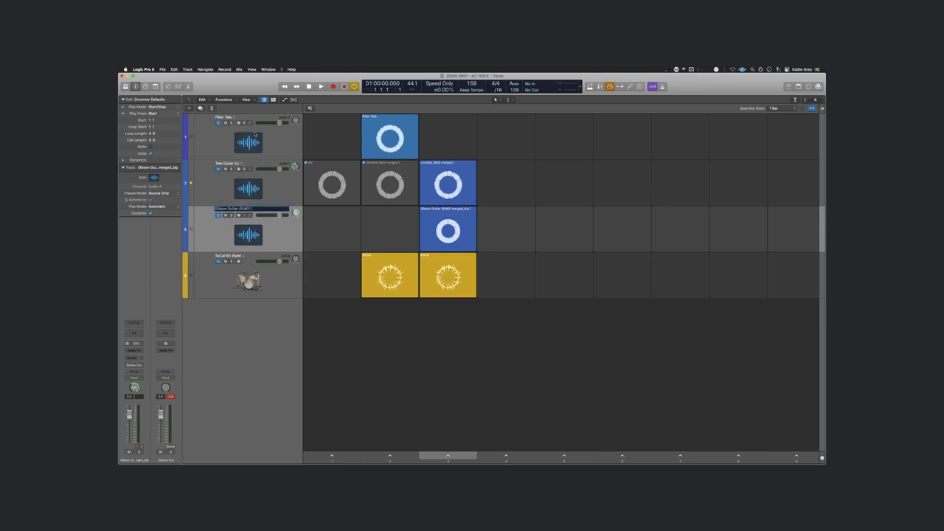
key("Return")
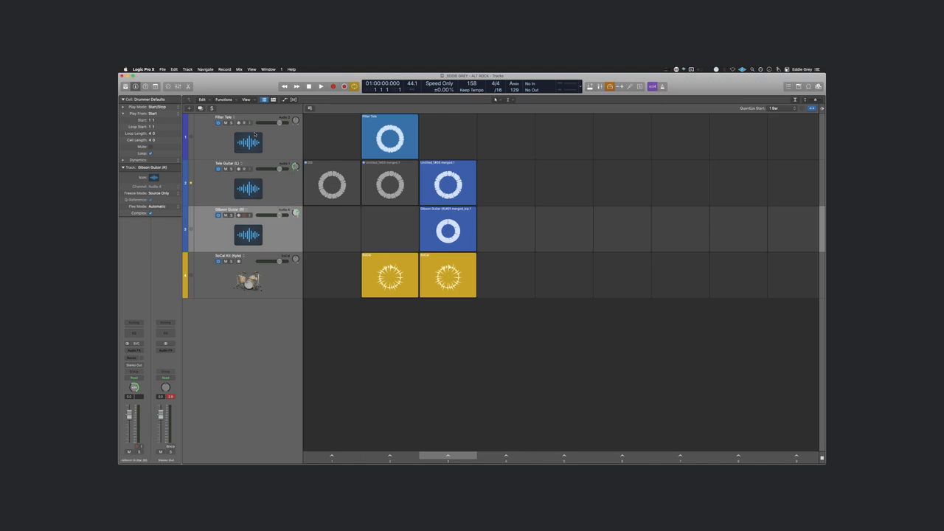
left_click(191, 184)
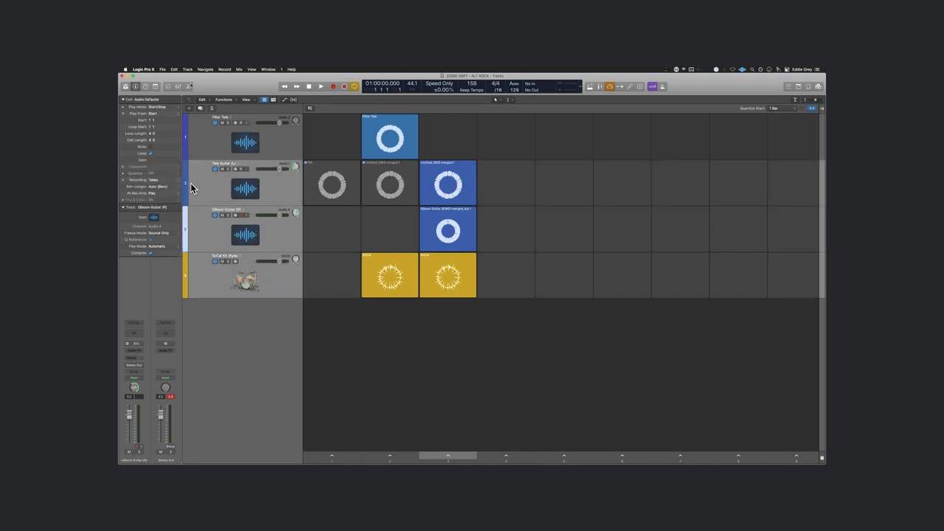
- Play scenes 2 and 3 and lower the volumes of the Gibson and Tele guitar tracks to balance them
left_click(391, 457)
left_click(438, 458)
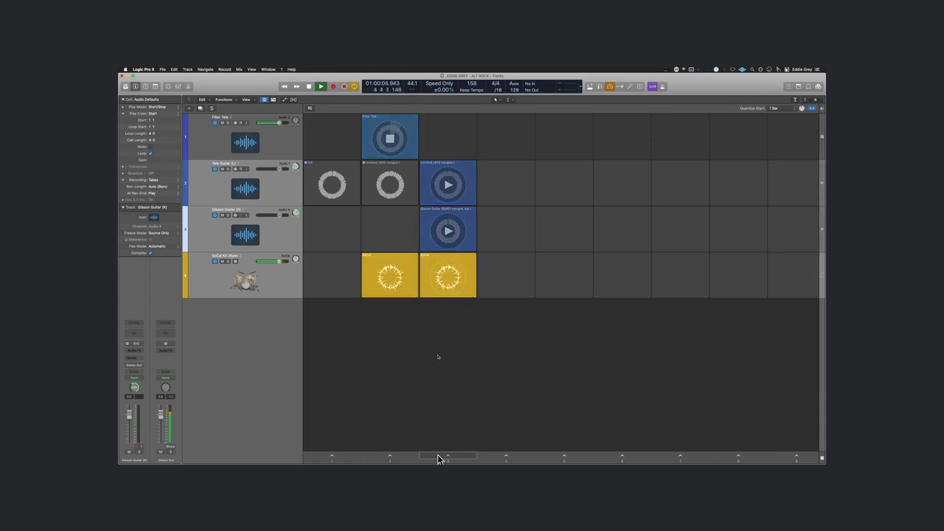
left_click_drag(283, 214, 273, 215)
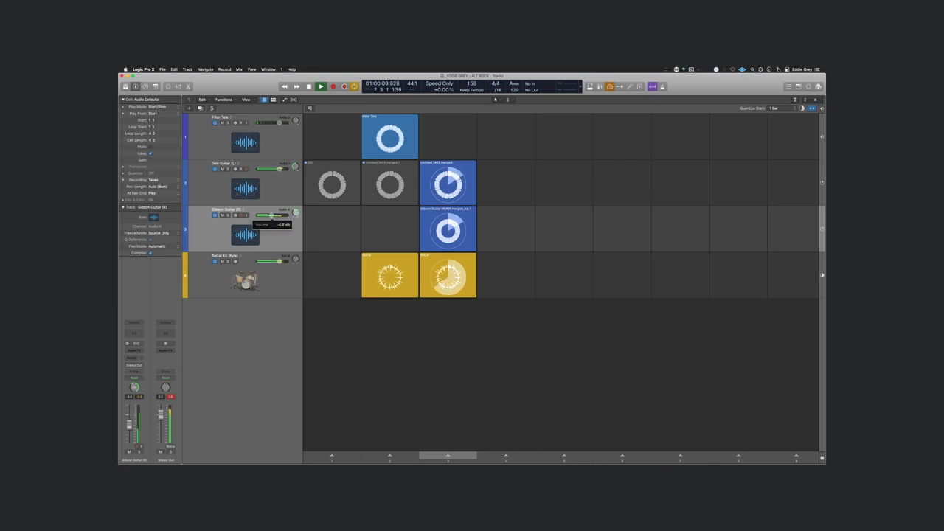
left_click_drag(279, 169, 275, 169)
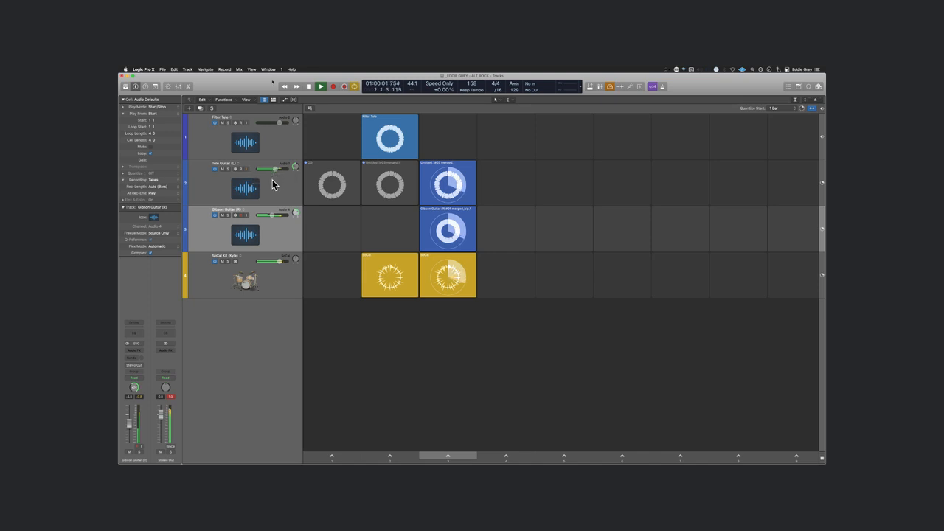
left_click_drag(277, 214, 272, 216)
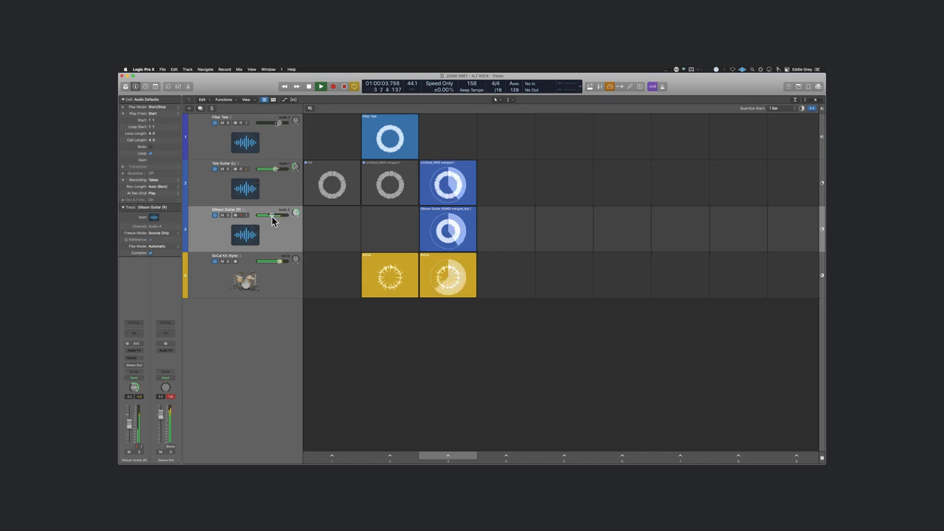
key("space")
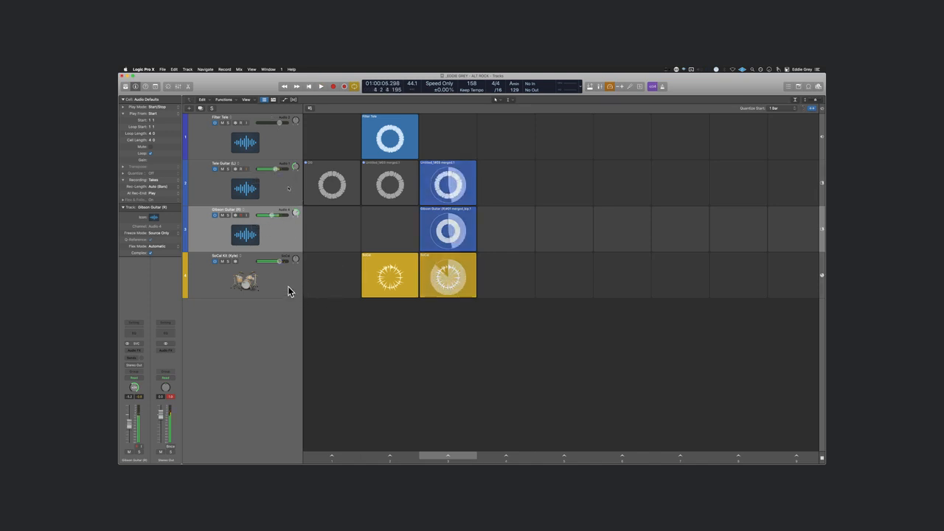
- Add a Bus 1 send to the SoCal Kit track and copy its Compressor onto the new aux channel
left_click(288, 291)
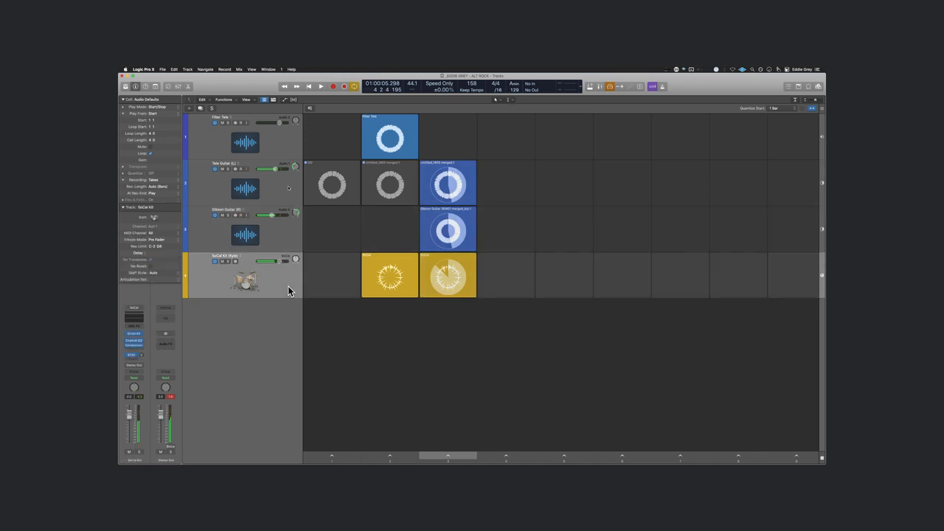
left_click(137, 357)
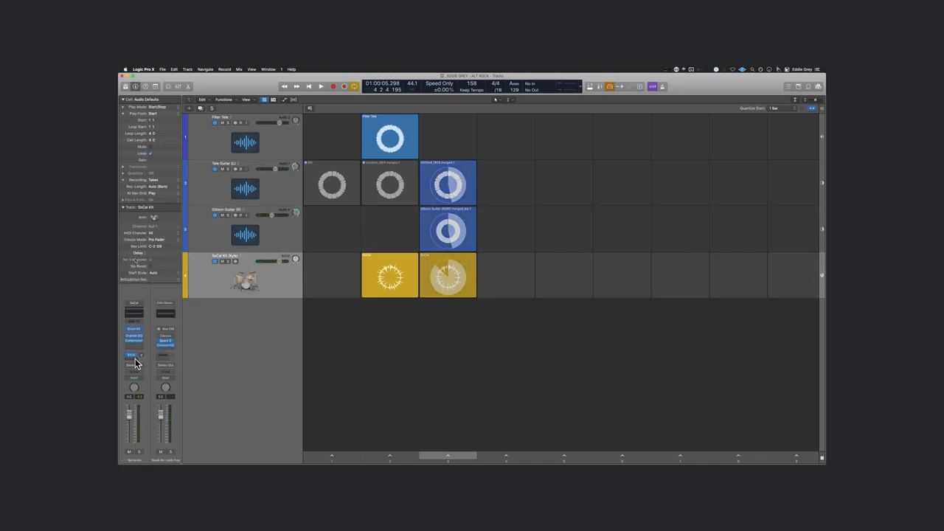
left_click(135, 359)
mouse_move(134, 367)
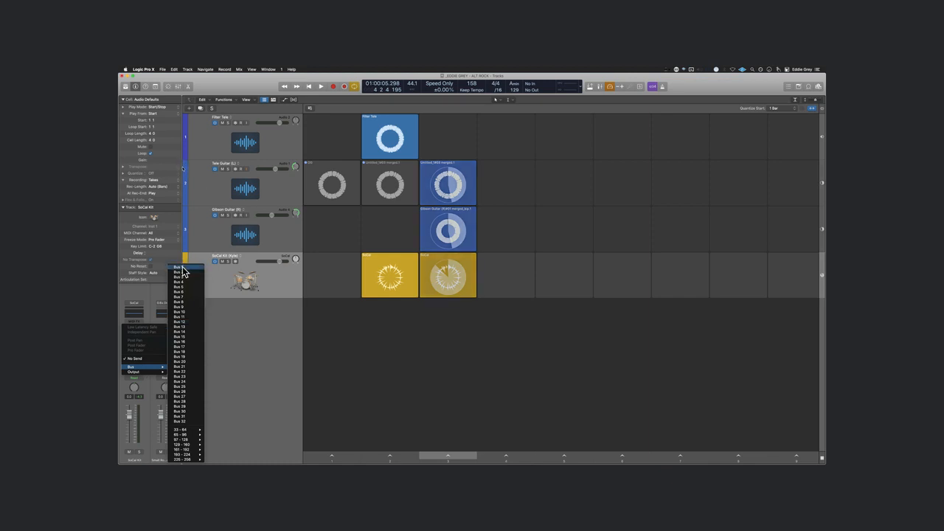
left_click(184, 267)
left_click_drag(132, 340, 164, 336)
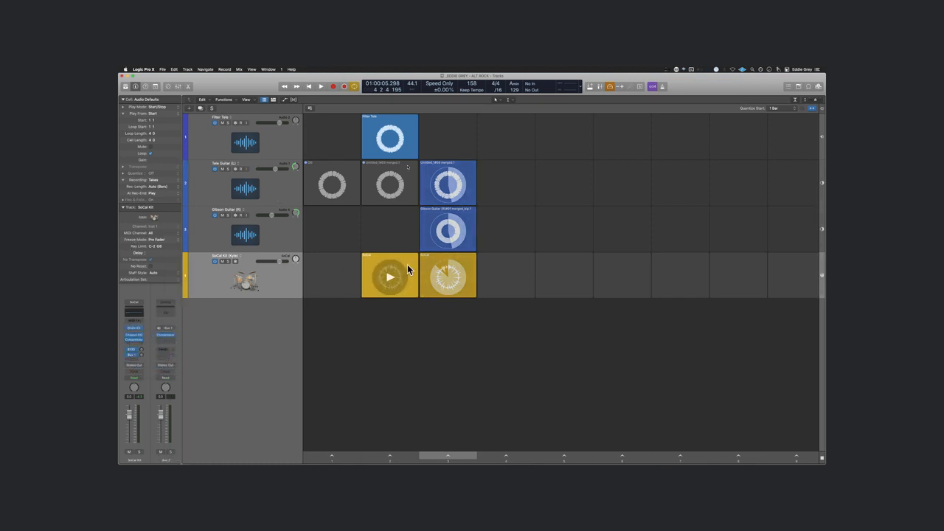
- Load the Vintage FET (1176) All Buttons ON preset in the aux channel's Compressor and audition the loops
left_click(428, 281)
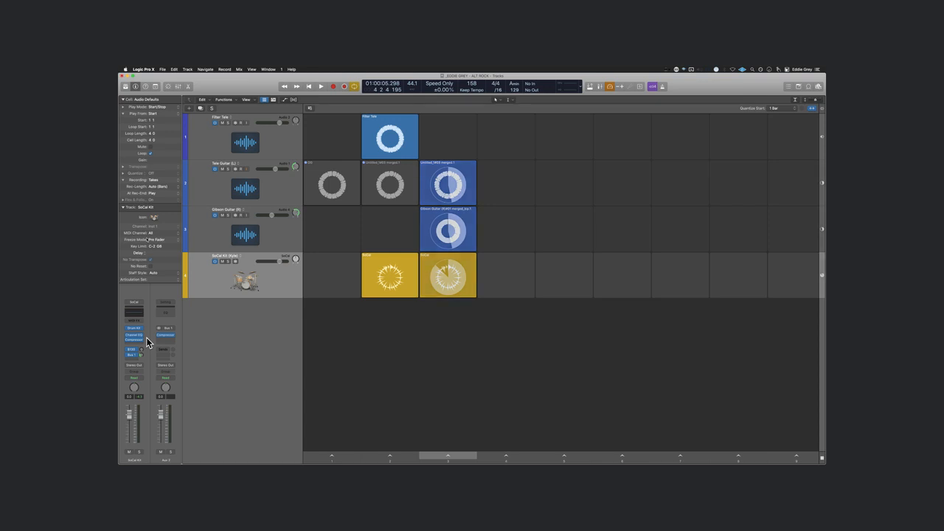
left_click(169, 337)
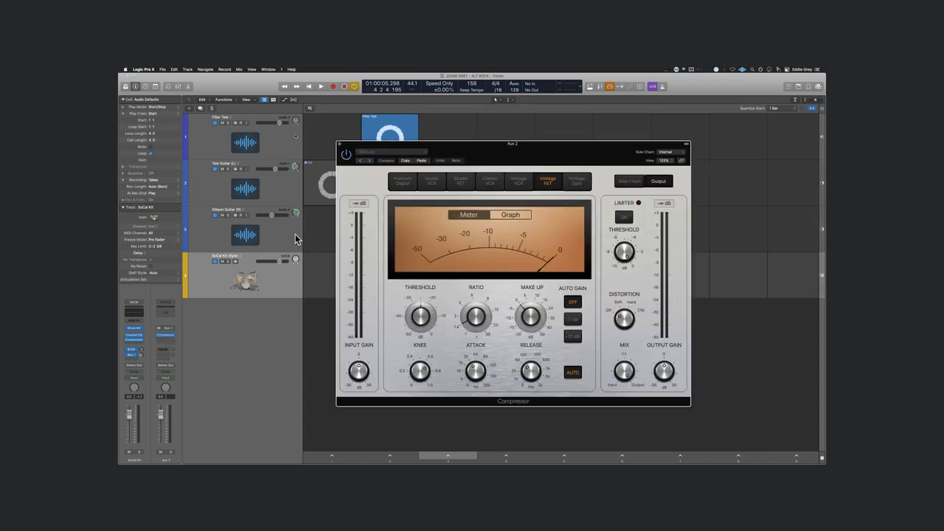
left_click(368, 160)
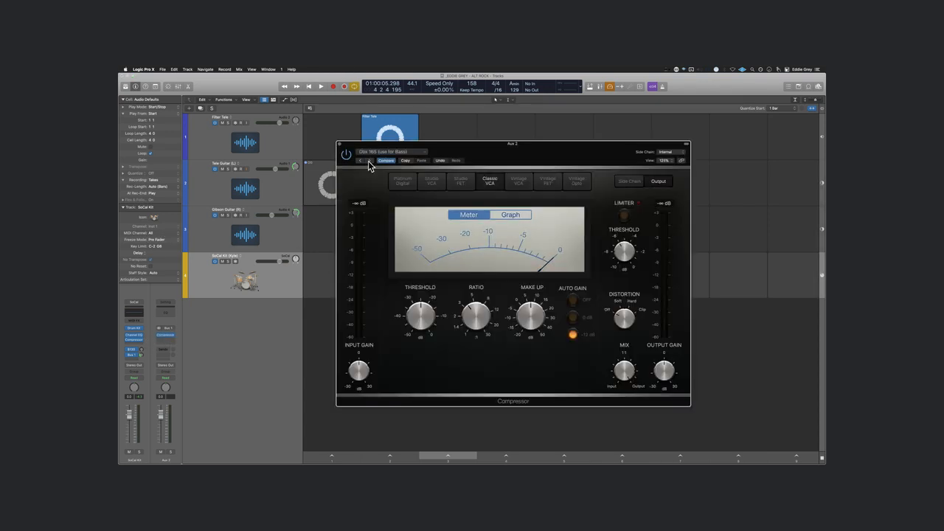
left_click(376, 153)
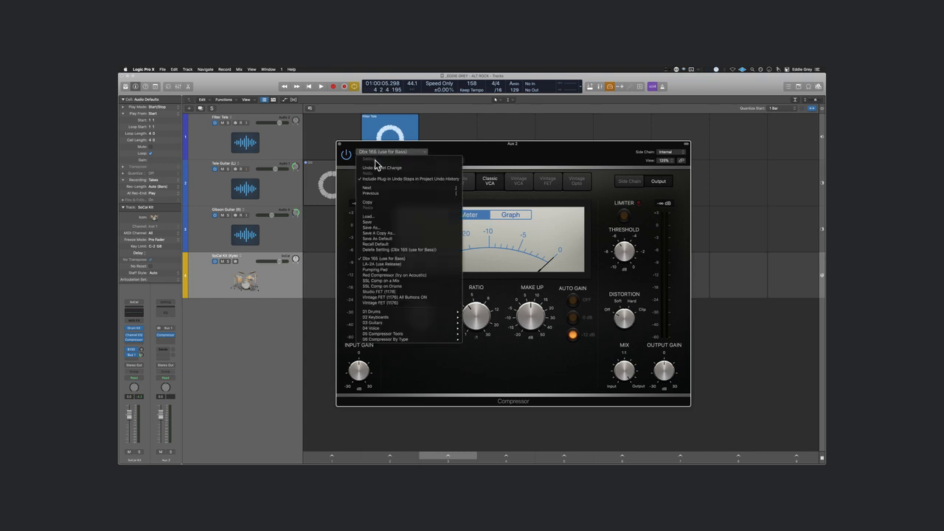
left_click(417, 298)
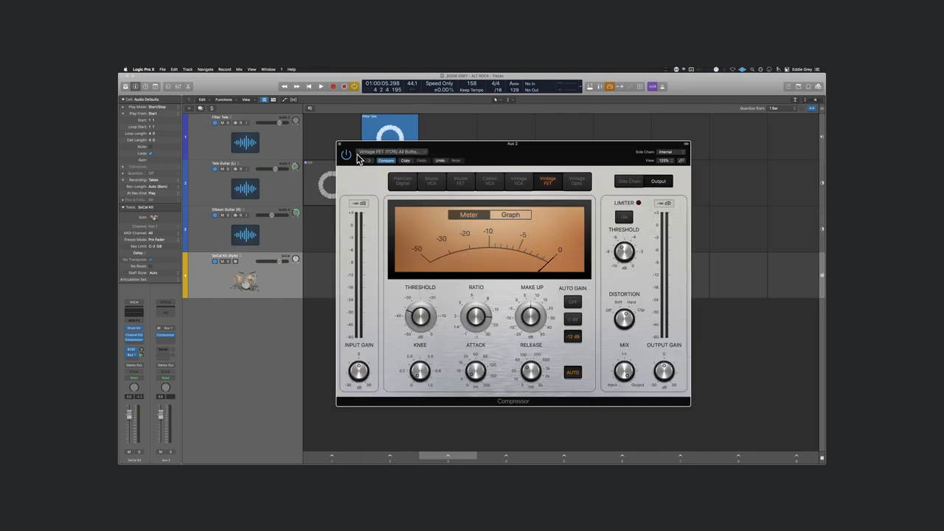
left_click(339, 146)
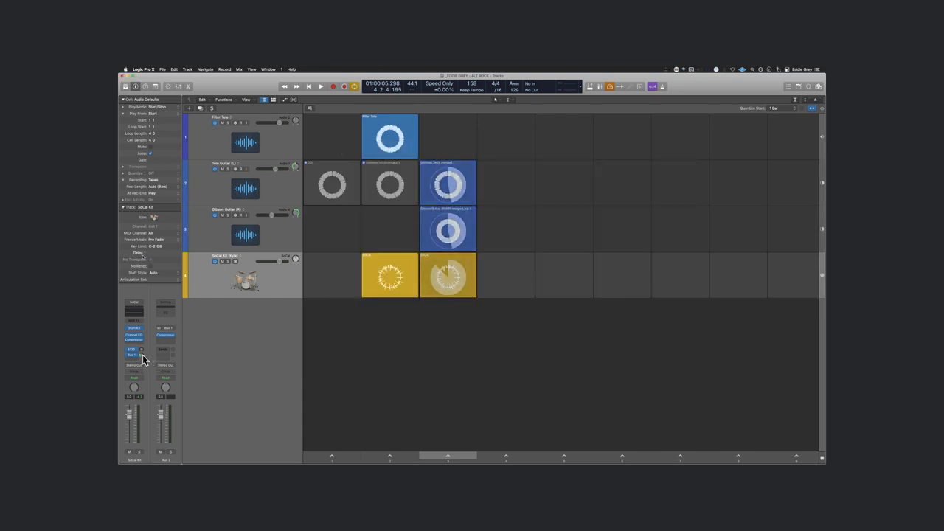
key("space")
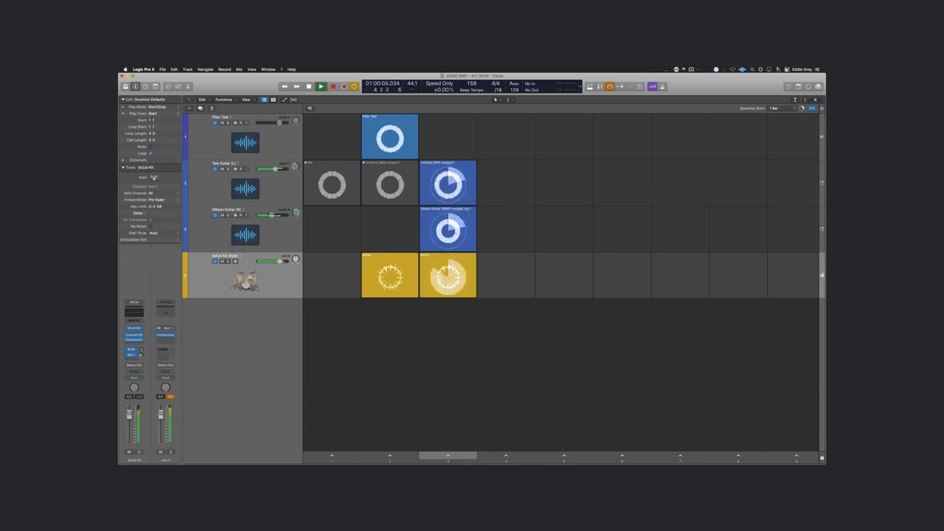
key("space")
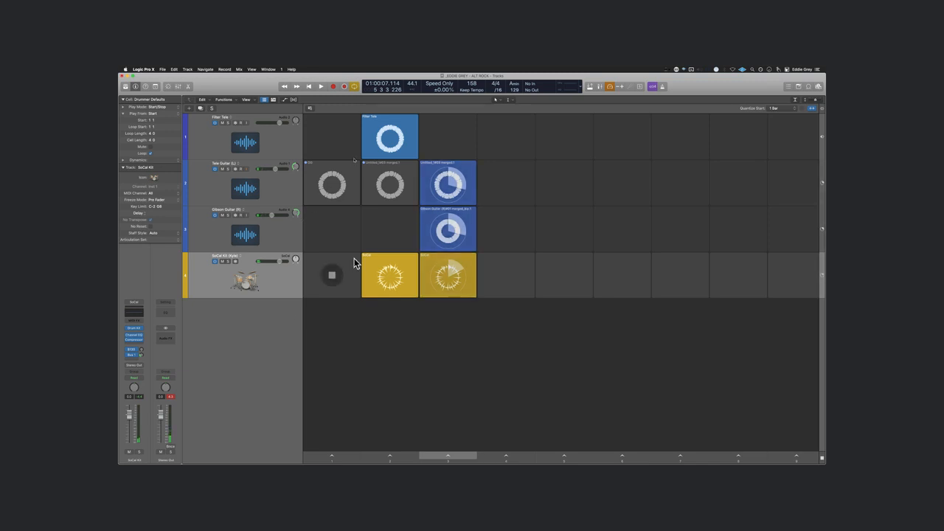
- Copy the SoCal Kit loop from scene 3 into the track's scene 4 cell
mouse_move(462, 266)
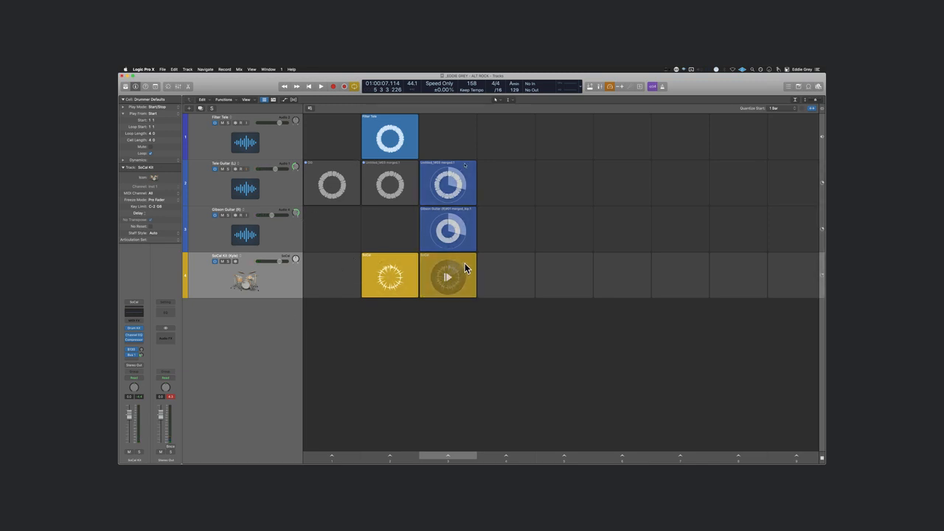
left_click(468, 259)
left_click_drag(469, 258, 500, 265)
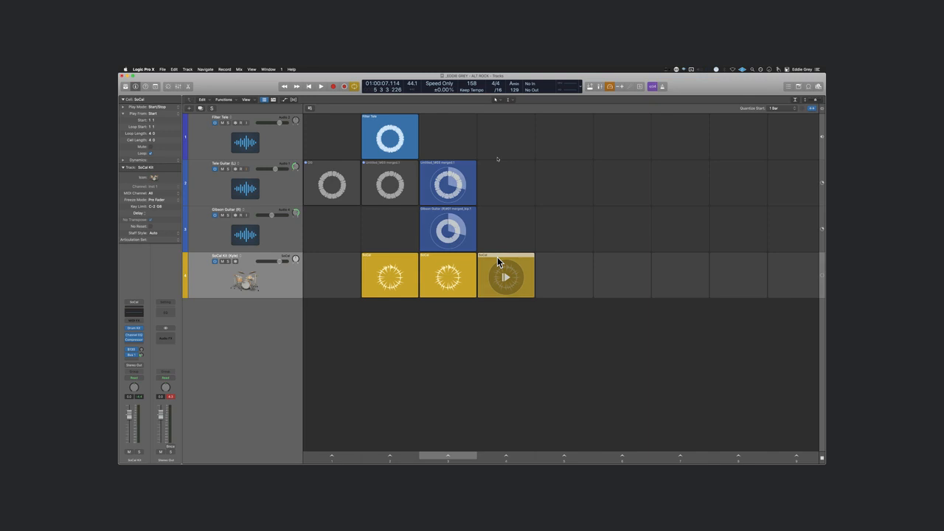
- Select the Gibson Guitar track's empty scene 4 cell and arm the track for recording
left_click(504, 218)
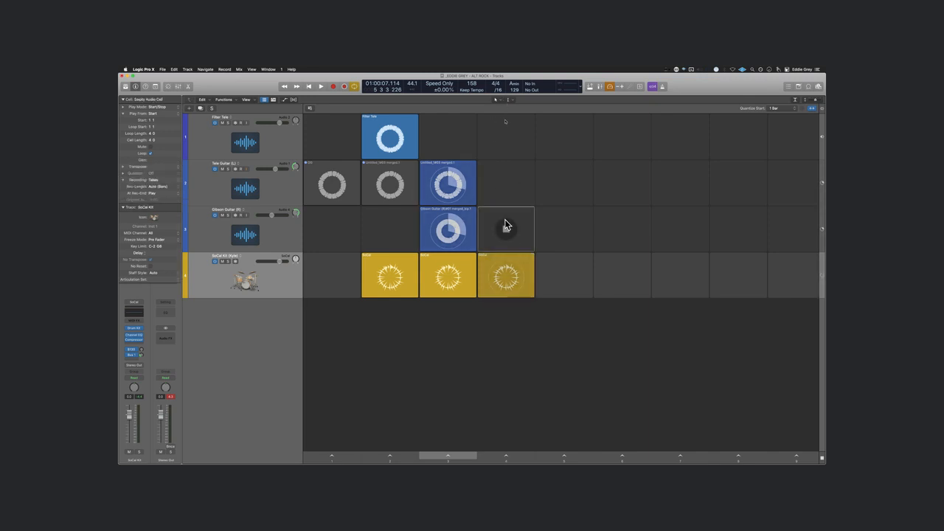
left_click(243, 223)
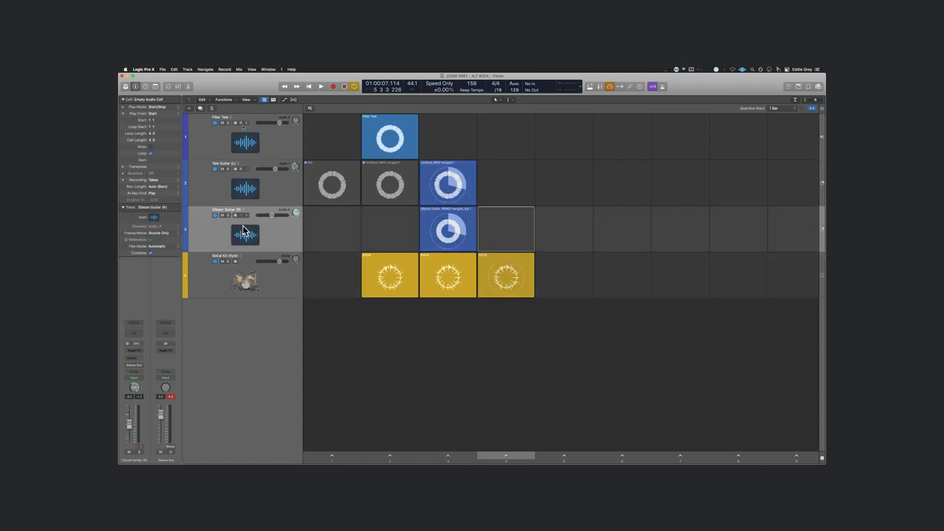
key("ctrl+r")
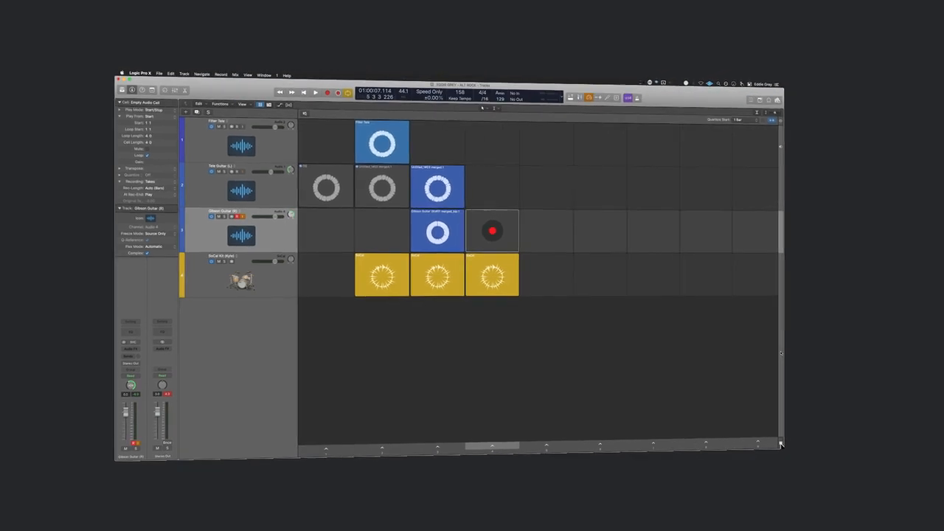
- Record a trial take in the Gibson Guitar track's scene 4 cell, and delete it together with its audio file
right_click(494, 266)
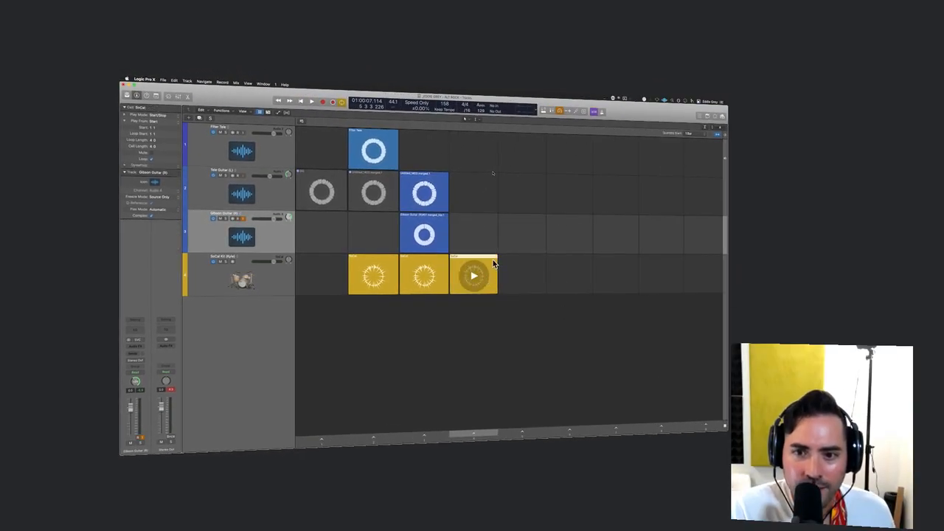
left_click(500, 266)
mouse_move(474, 233)
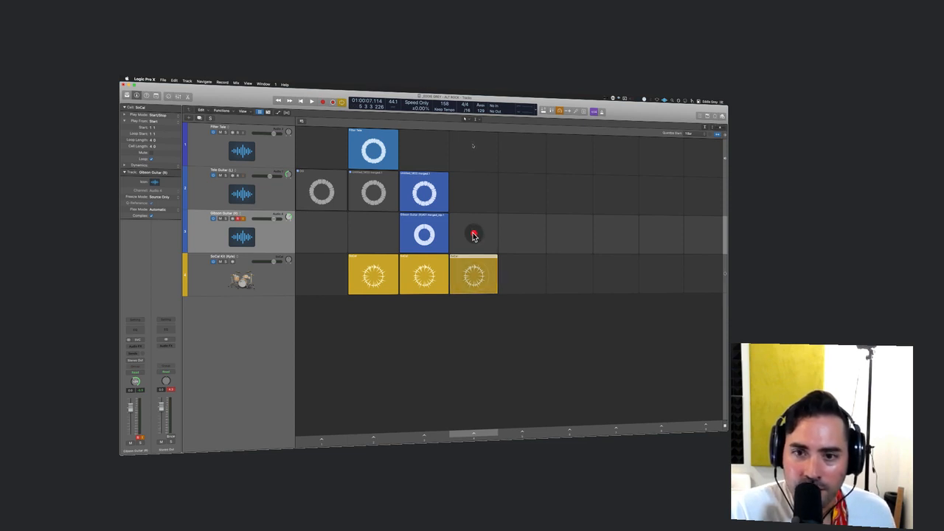
left_click(474, 234)
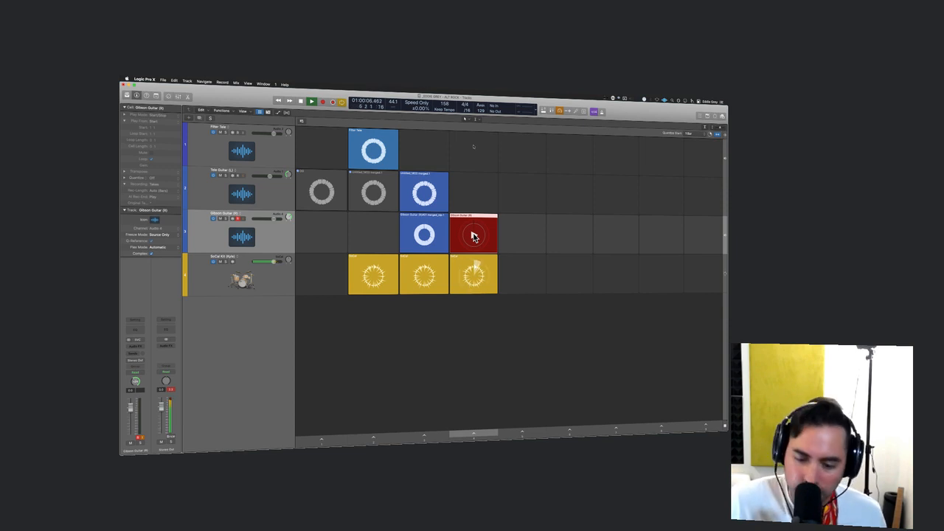
key("space")
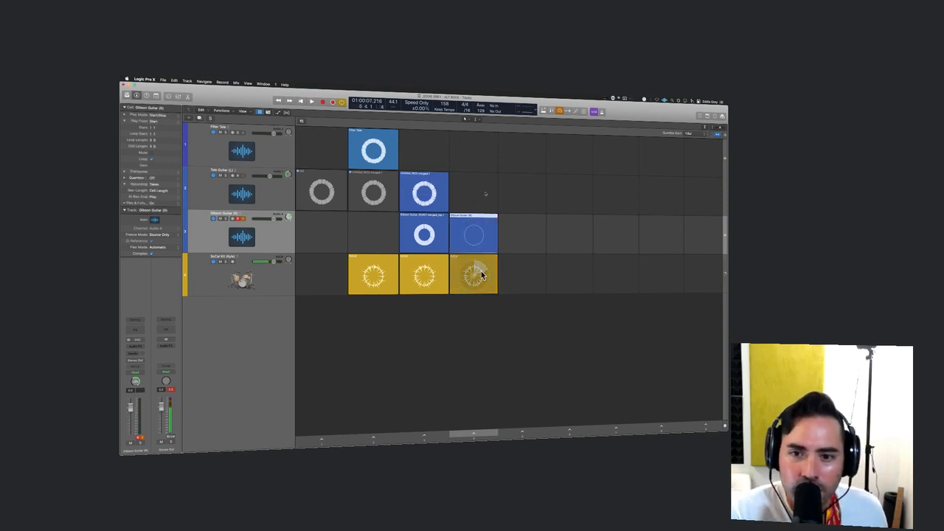
left_click(474, 432)
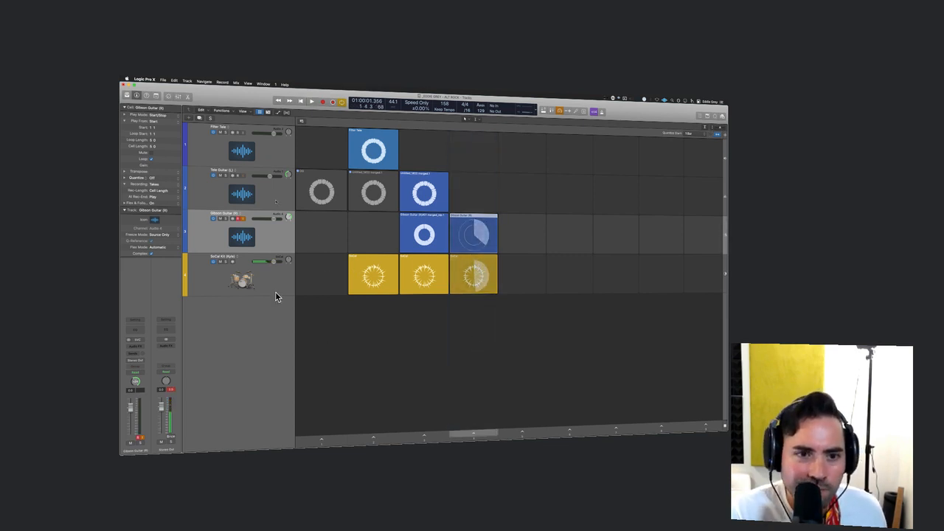
key("Delete")
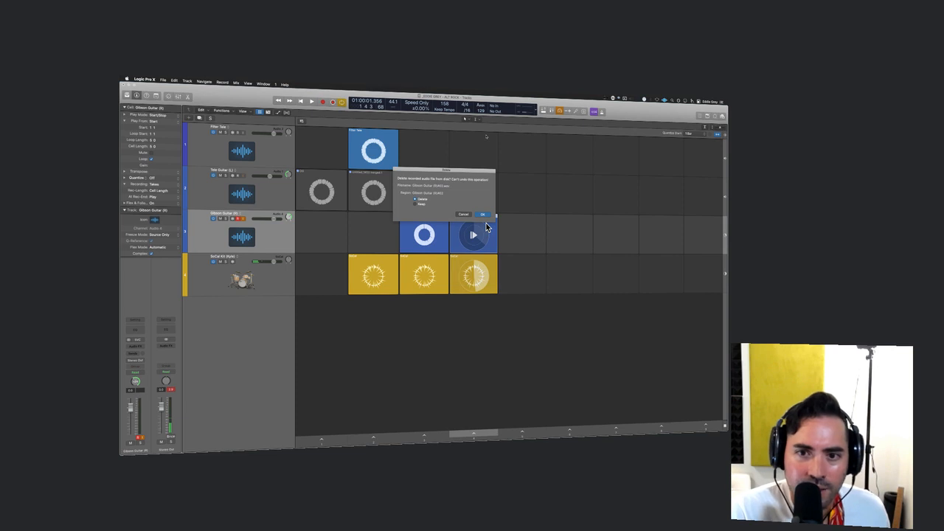
key("Return")
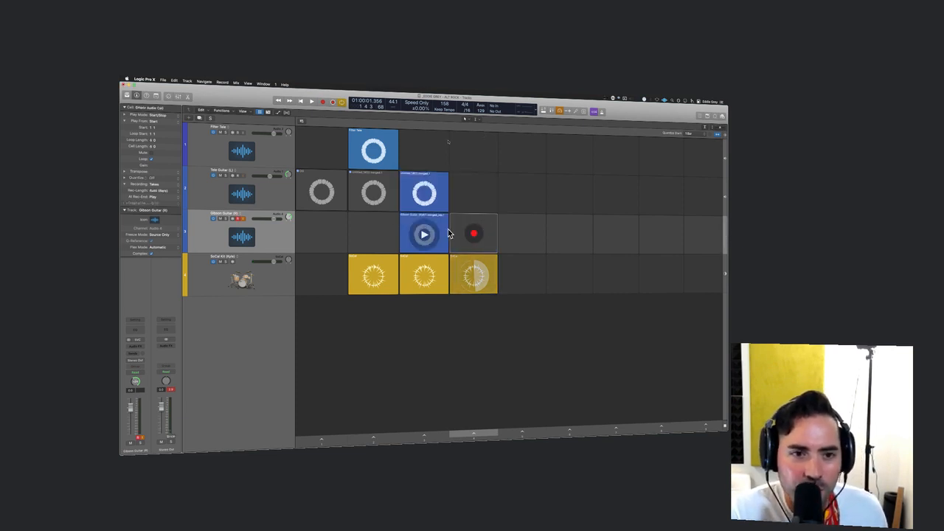
- Set the Gibson Guitar track's audio input to Input 3-4 (KEMPER)
left_click(138, 343)
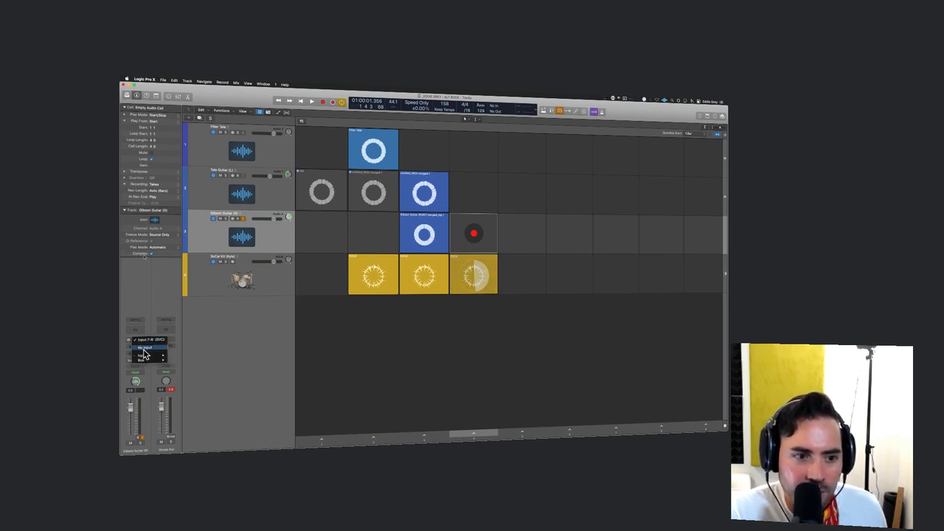
mouse_move(148, 355)
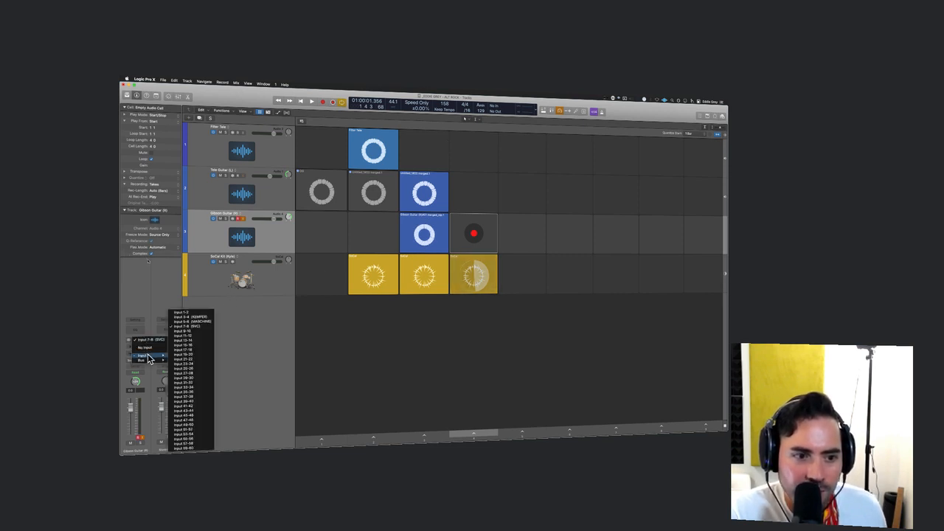
left_click(206, 320)
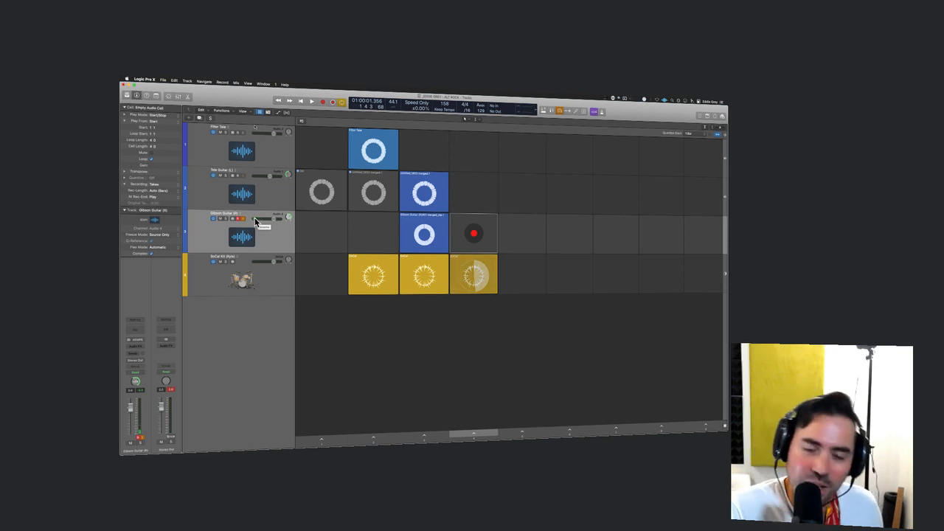
- Record a take through the new input into the Gibson Guitar scene 4 cell, and delete it with its audio file
left_click(487, 262)
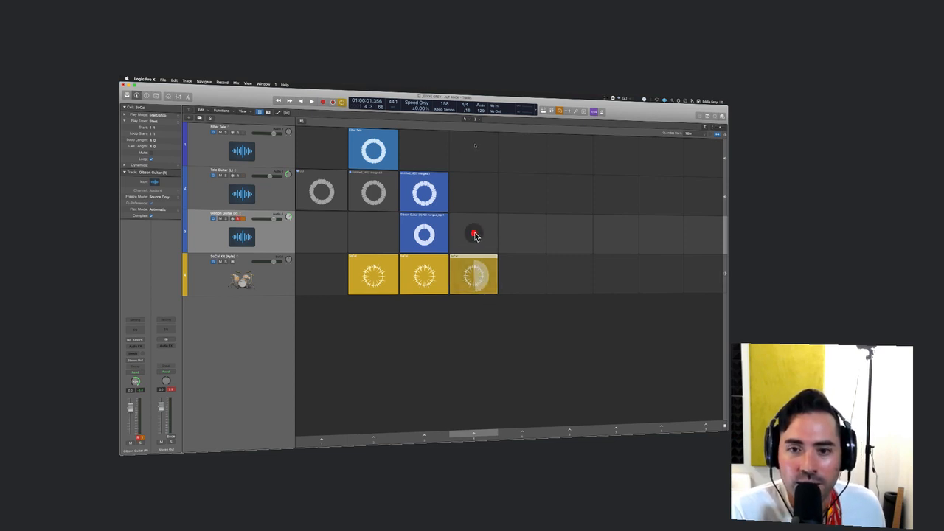
right_click(475, 234)
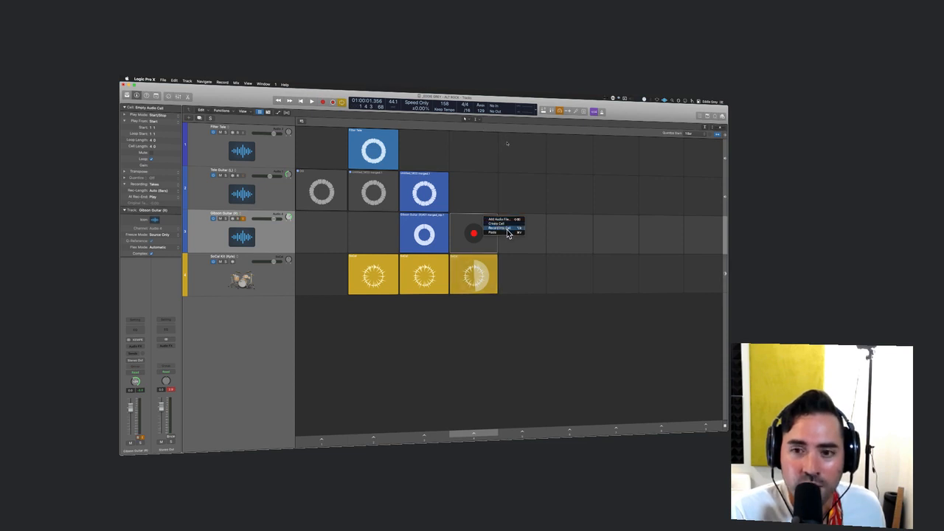
left_click(508, 234)
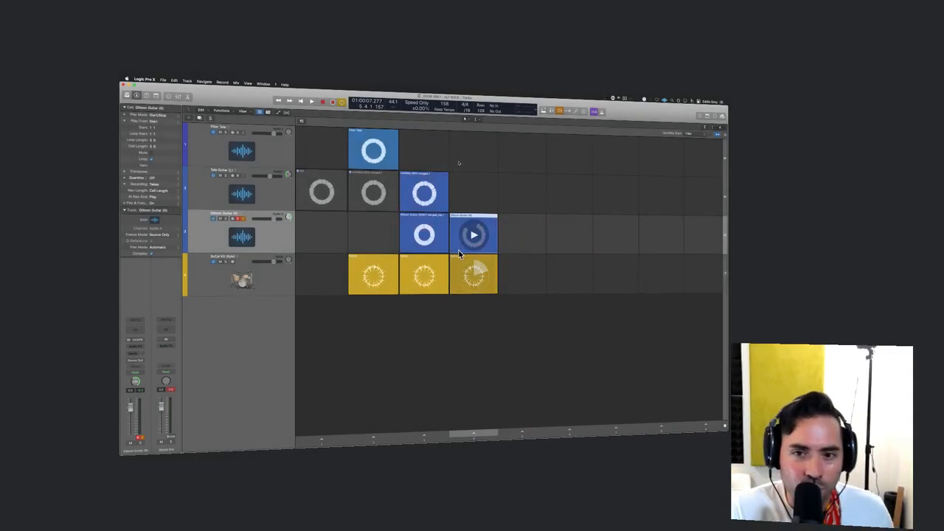
left_click(465, 234)
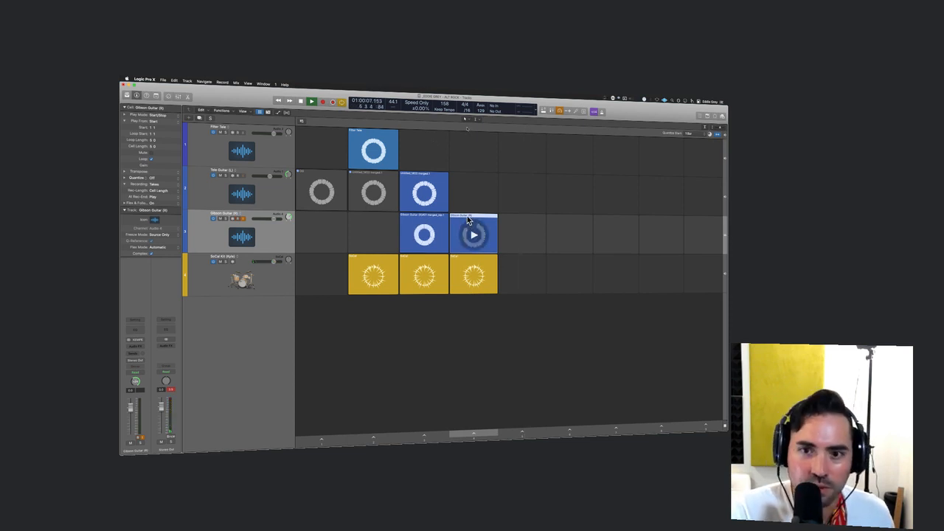
key("Delete")
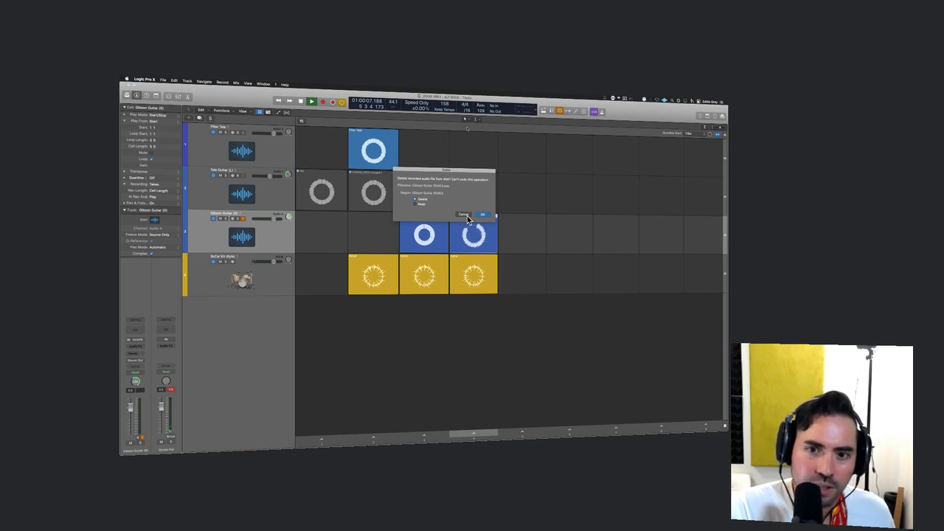
key("Return")
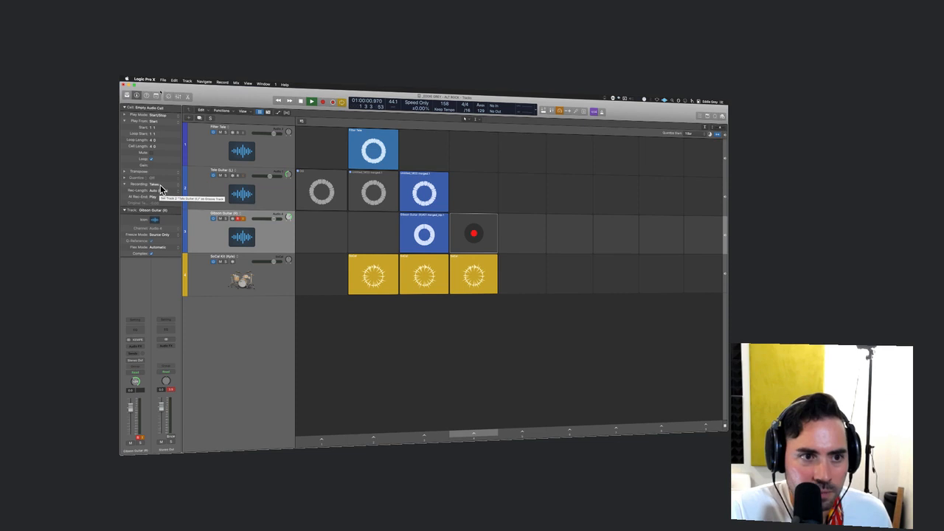
- Configure the Gibson Guitar scene 4 cell to record Takes for the Cell Length, change to Play at recording end, and last 2 bars
left_click(161, 189)
left_click(162, 185)
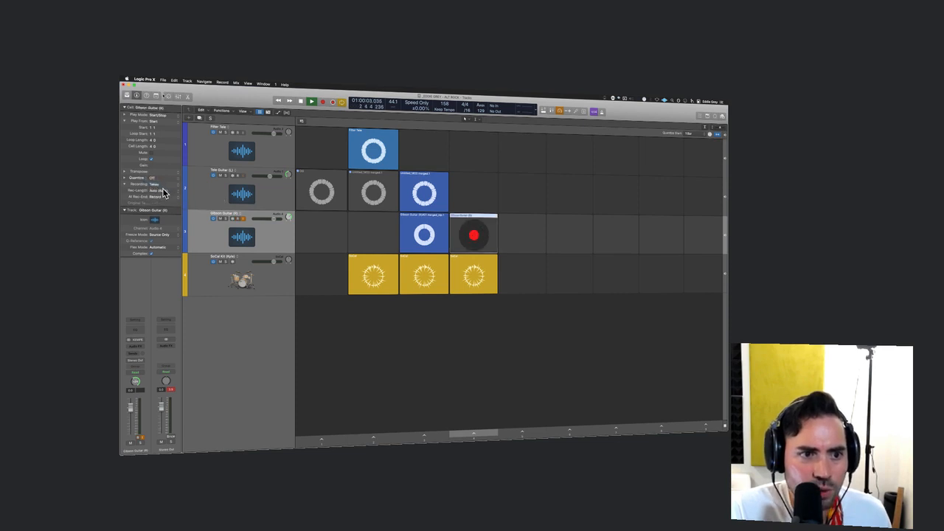
left_click(166, 190)
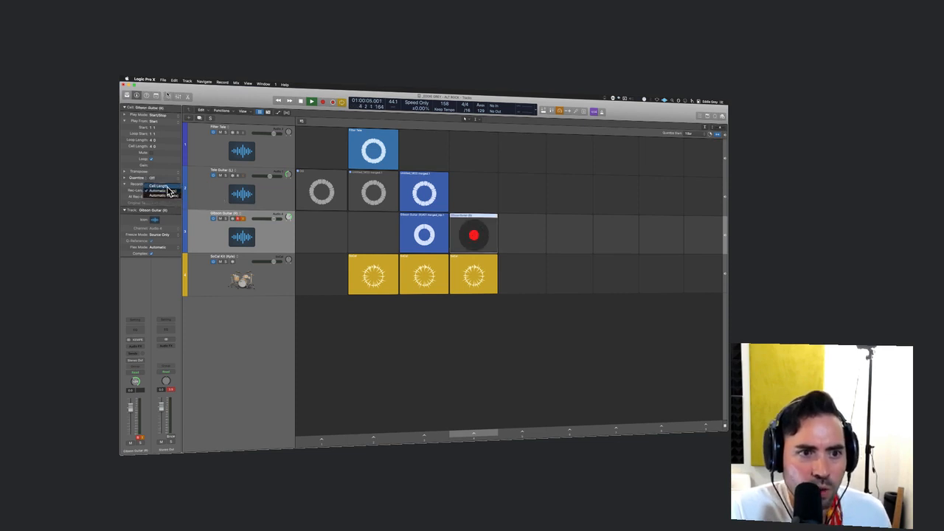
left_click(168, 186)
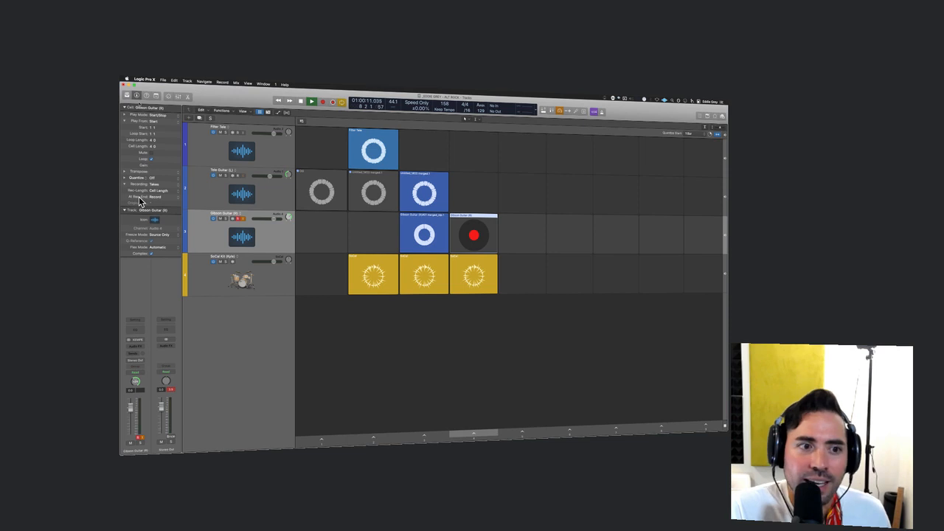
left_click(165, 197)
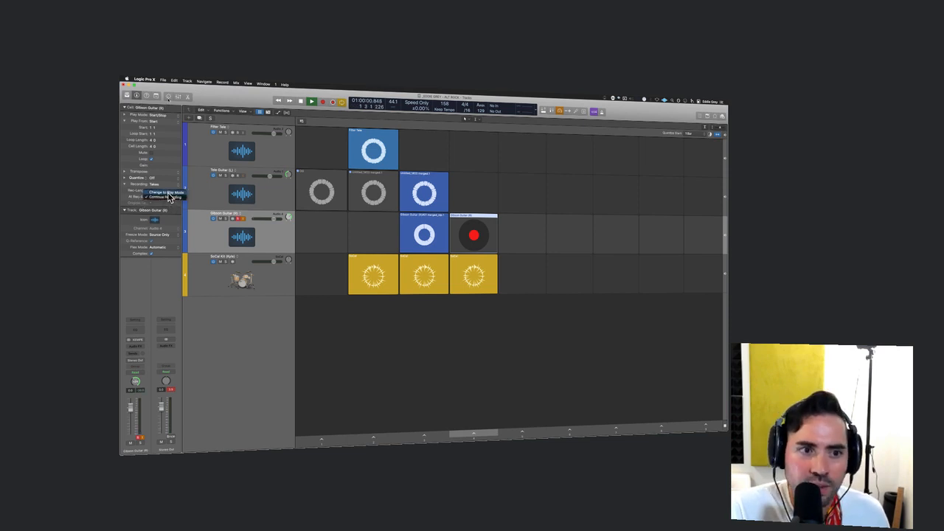
left_click(168, 192)
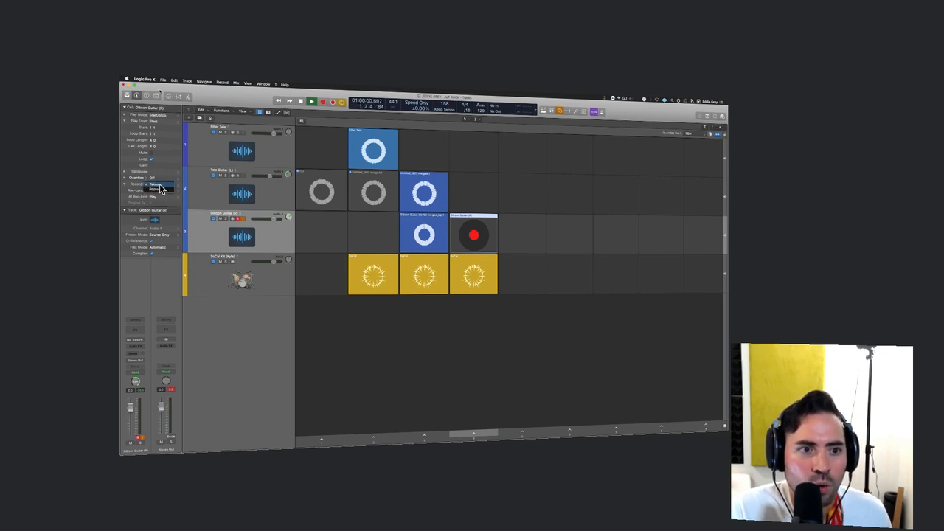
left_click(164, 190)
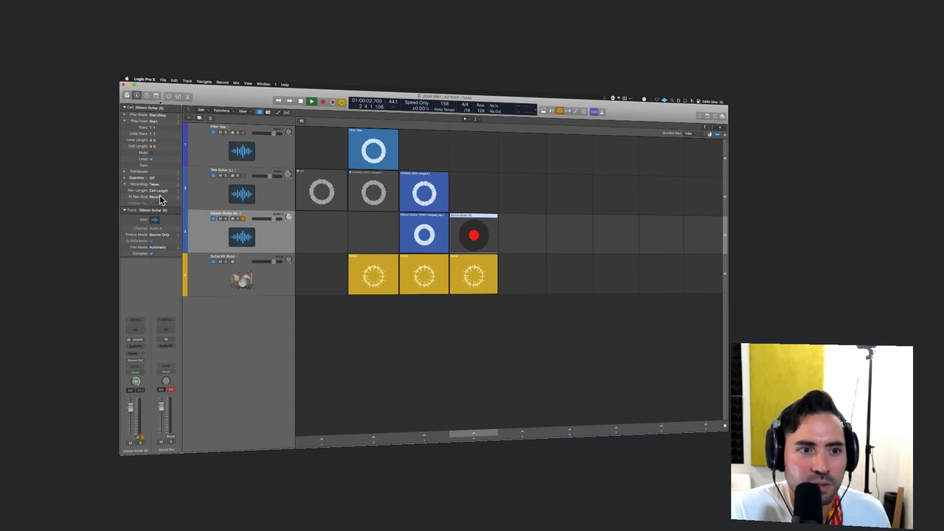
left_click(163, 196)
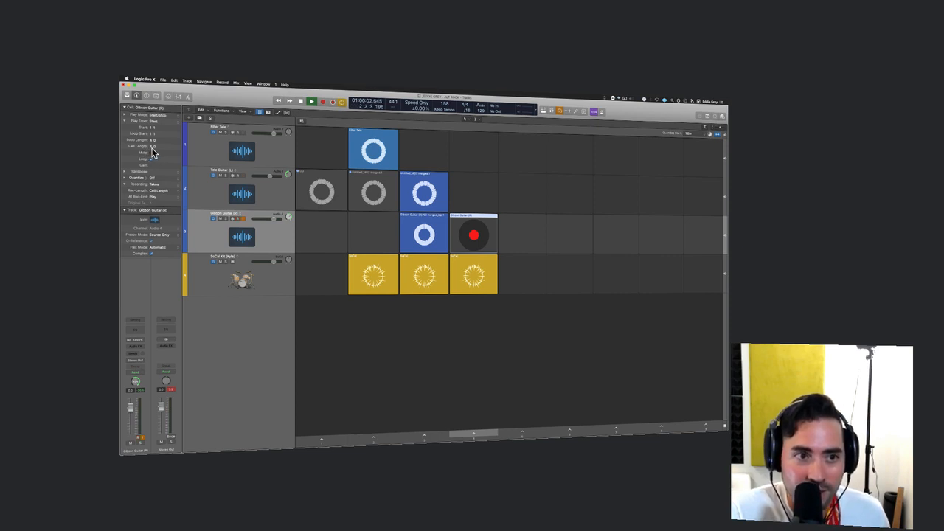
left_click_drag(151, 147, 153, 153)
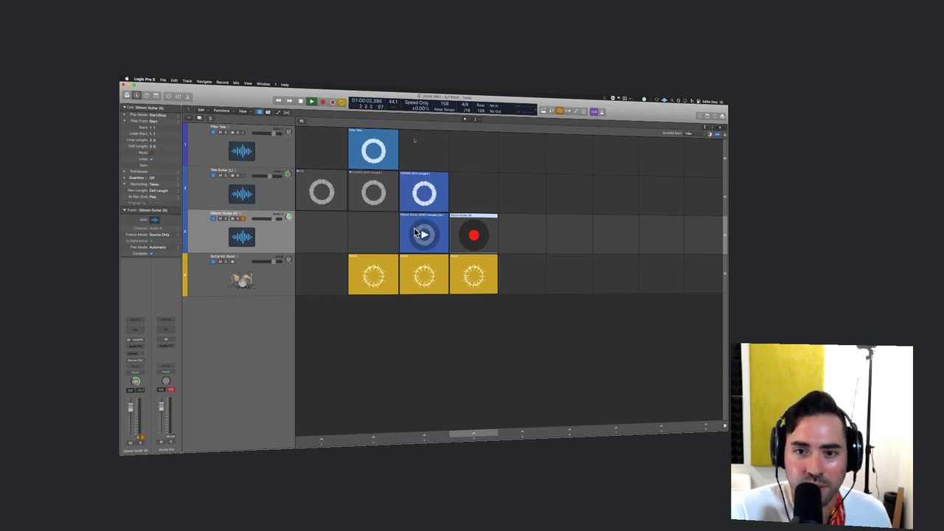
- Queue the scene 4 SoCal drum cell, record a two-bar Gibson Guitar take alongside it, and undo the recording
right_click(487, 264)
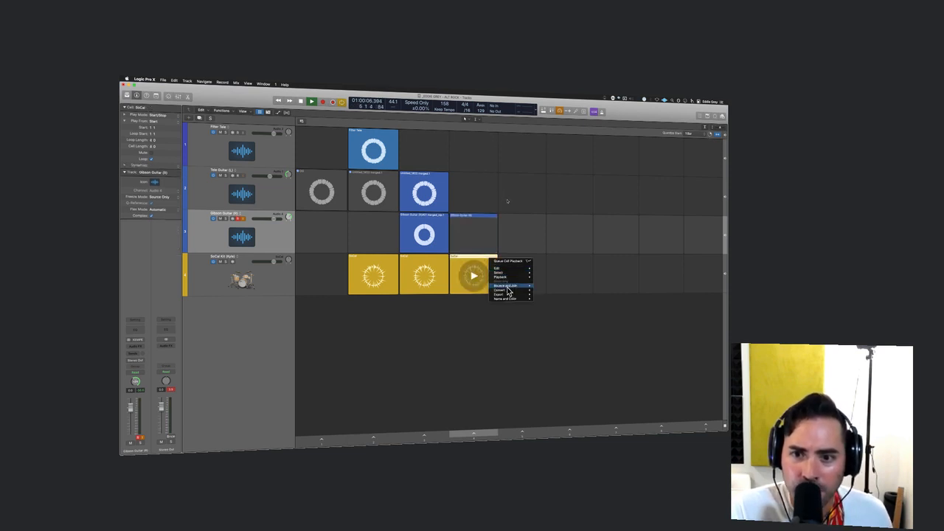
left_click(512, 261)
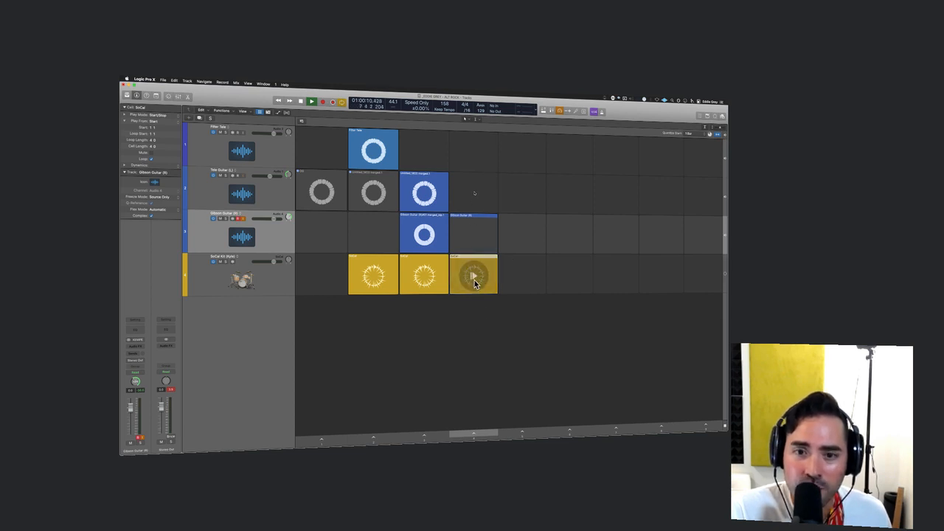
left_click(473, 237)
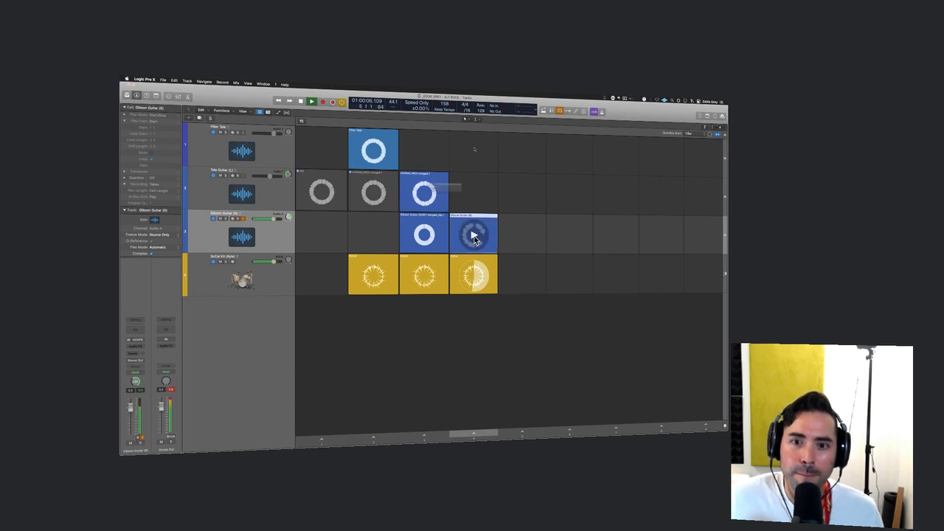
key("space")
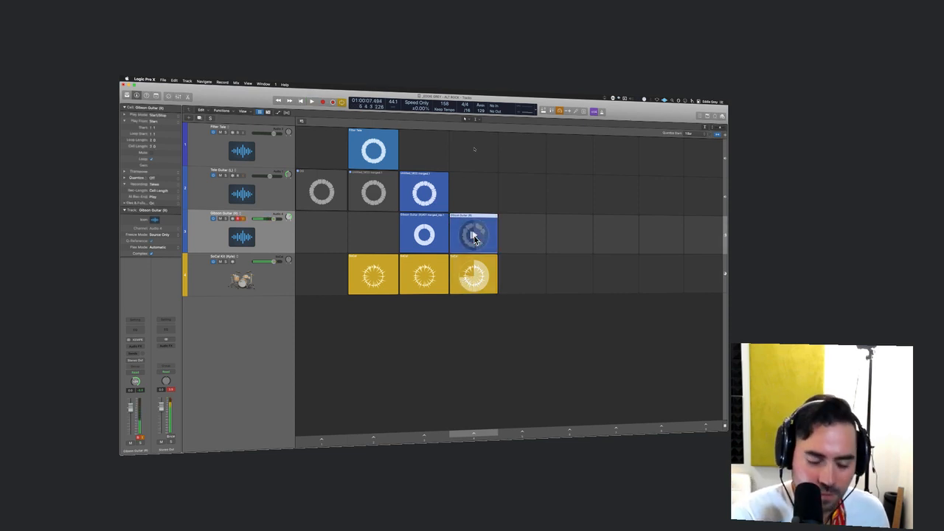
key("super+z")
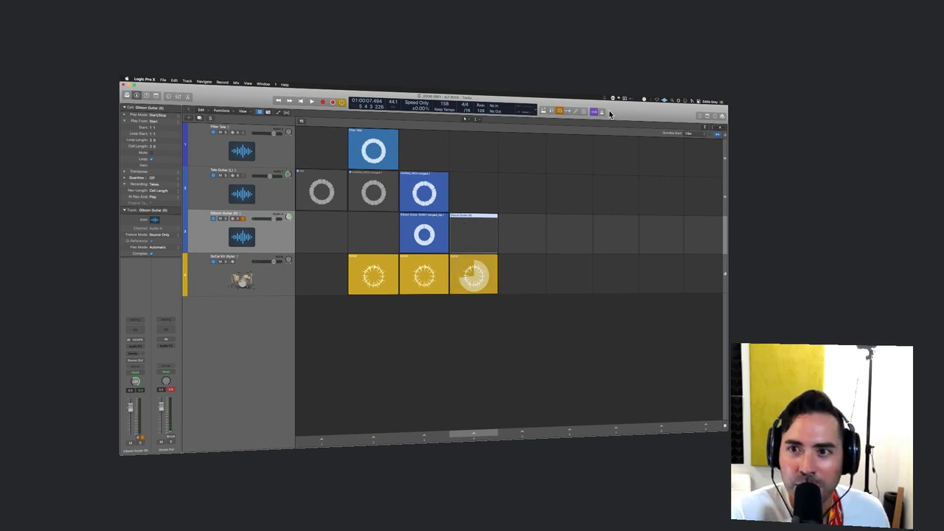
- Record the Gibson Guitar scene 4 part again in the two-bar cell, and delete the take with its audio file
left_click(482, 235)
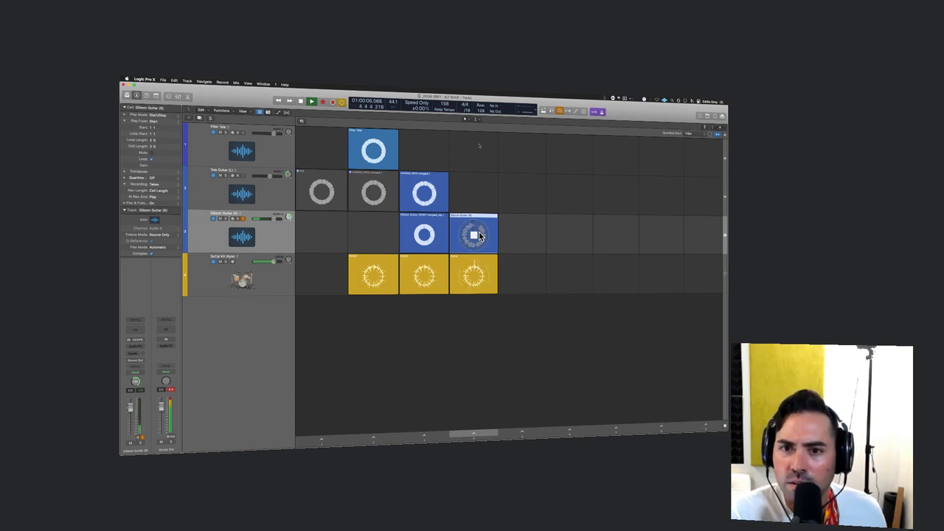
left_click(479, 235)
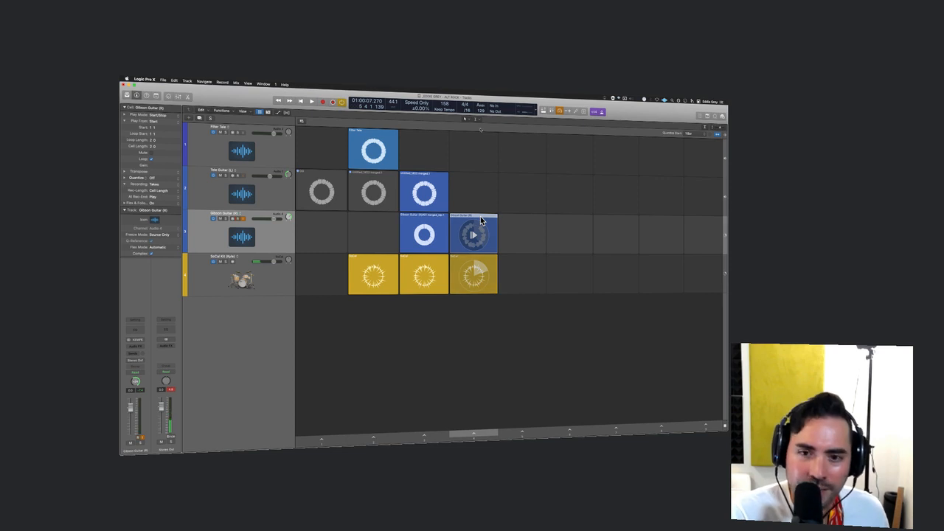
key("Delete")
key("Return")
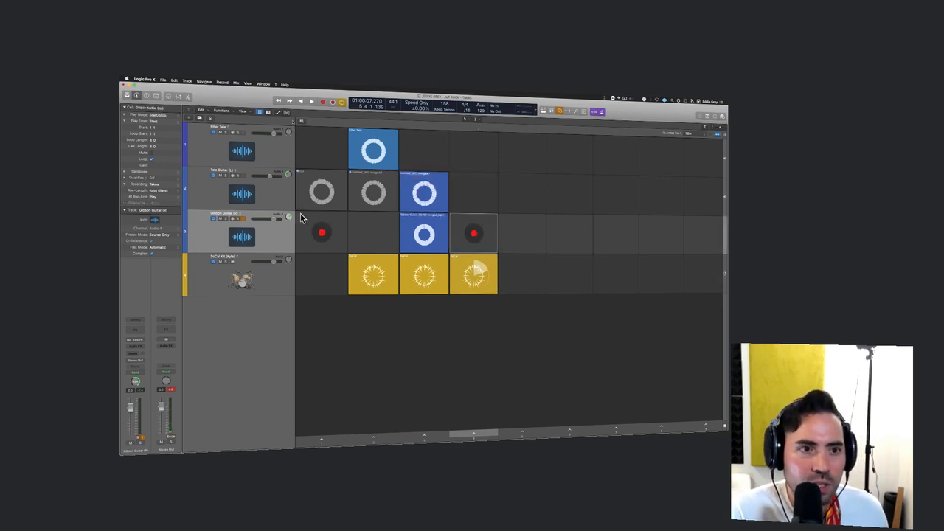
- Set the Gibson Guitar scene 4 cell to Automatic (Beats) recording length and Play at recording end, and record a guitar take in it
left_click(169, 190)
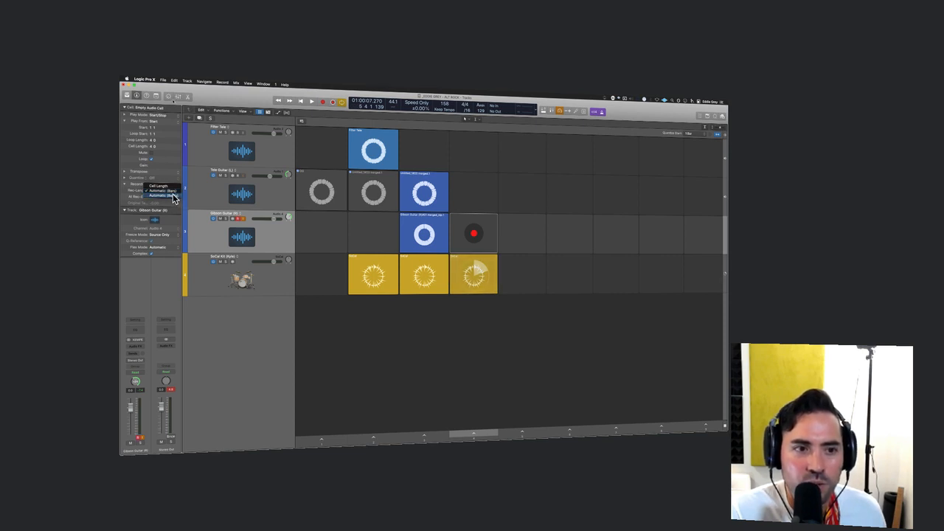
left_click(173, 196)
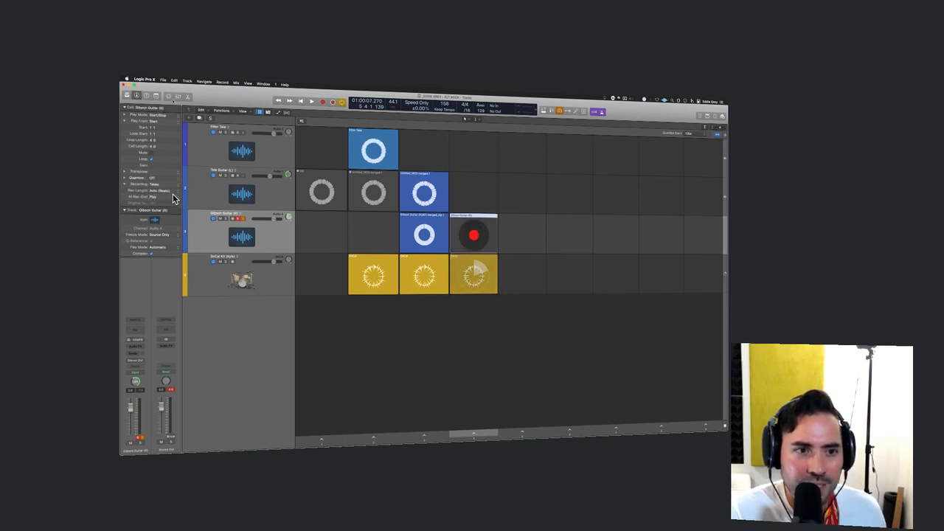
left_click(163, 197)
left_click(166, 198)
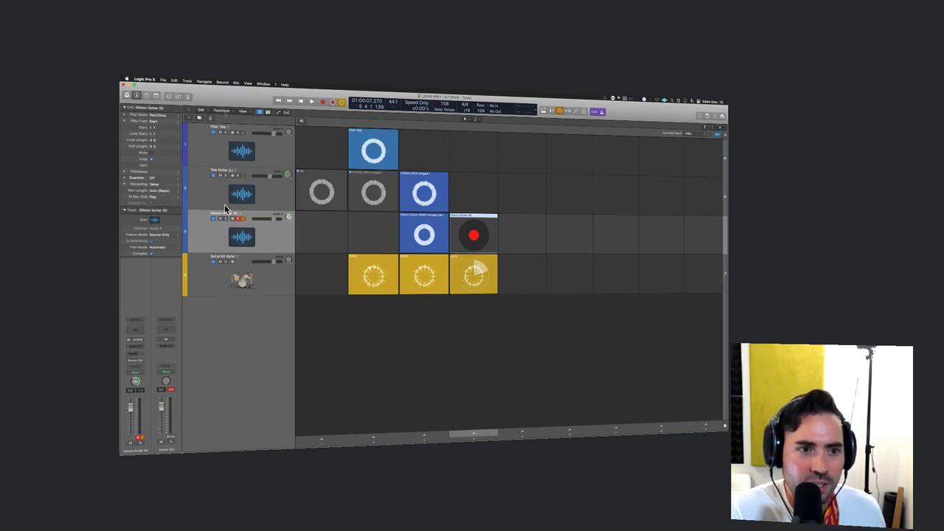
left_click(473, 235)
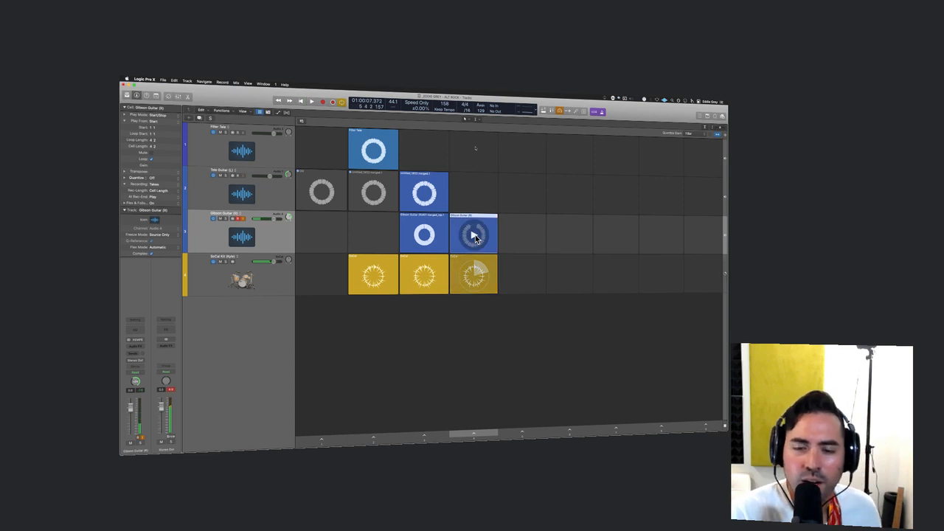
- Open the new guitar take in the audio editor and trim its loop start to the first note's attack
double_click(478, 219)
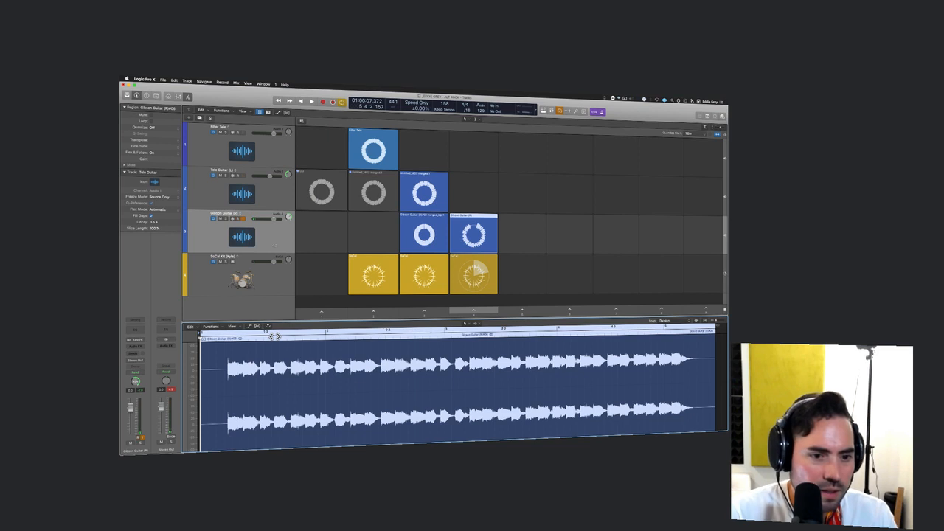
left_click_drag(202, 332, 219, 333)
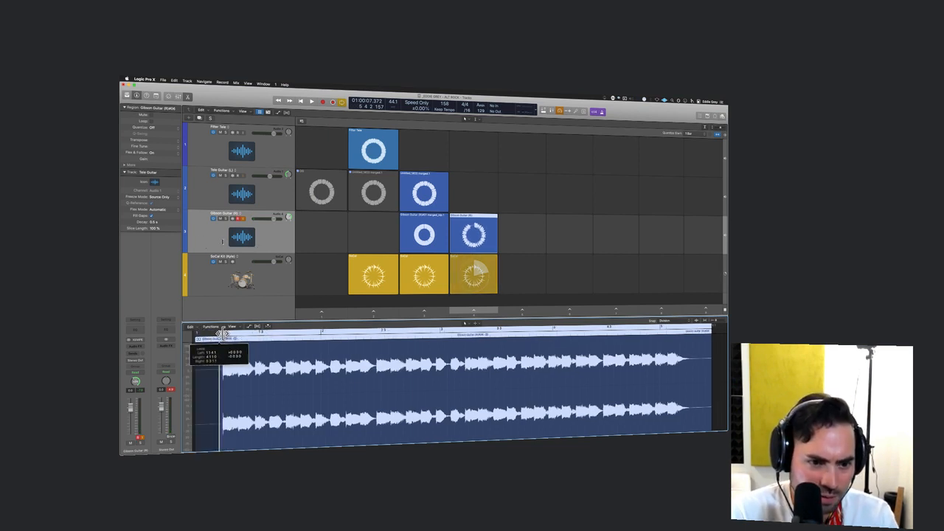
key("super+Right")
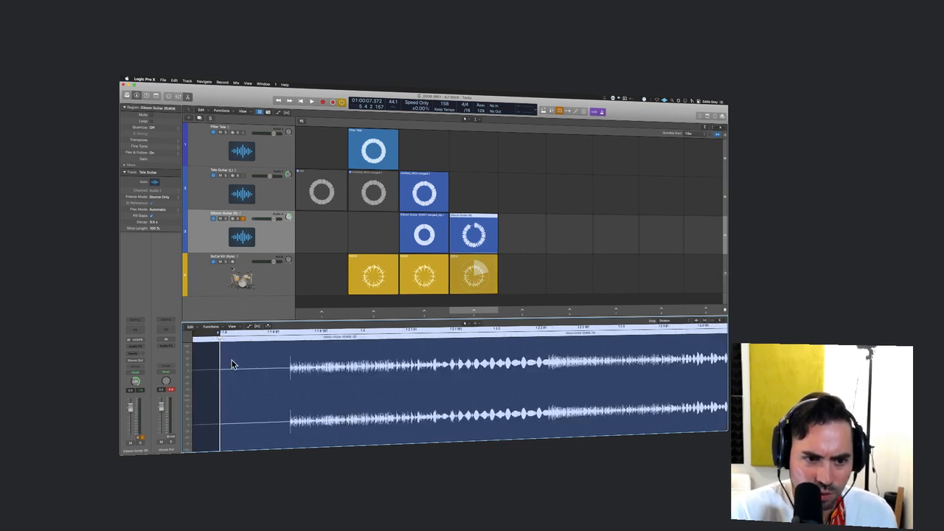
left_click_drag(220, 334, 221, 333)
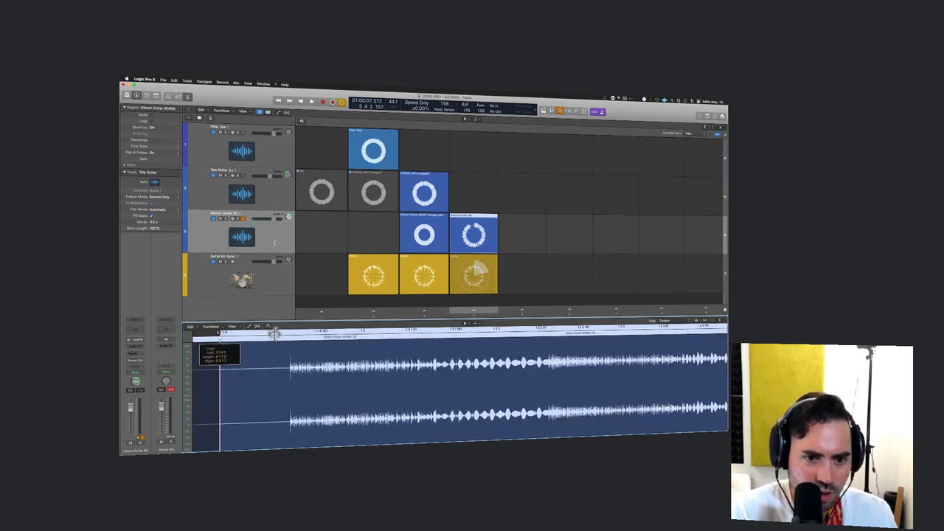
left_click_drag(289, 338, 303, 338)
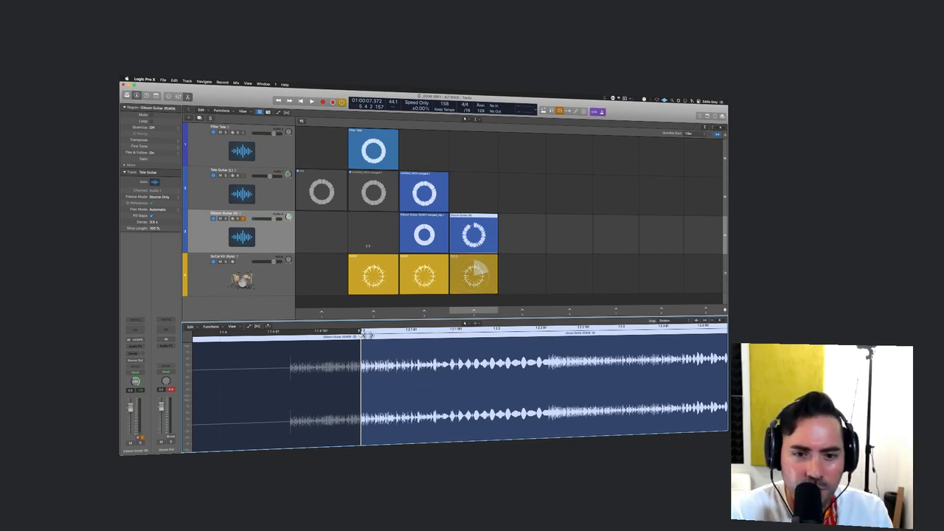
left_click_drag(362, 330, 289, 334)
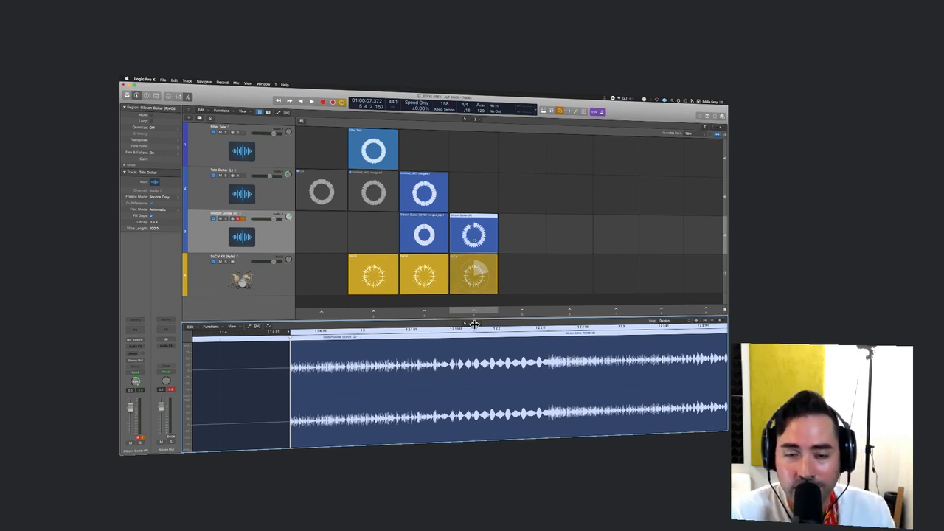
- Play scene 4, stop it, set the audio editor's snapping to Beat and shorten the guitar loop's end to bar 5
scroll(488, 294, "down", 3)
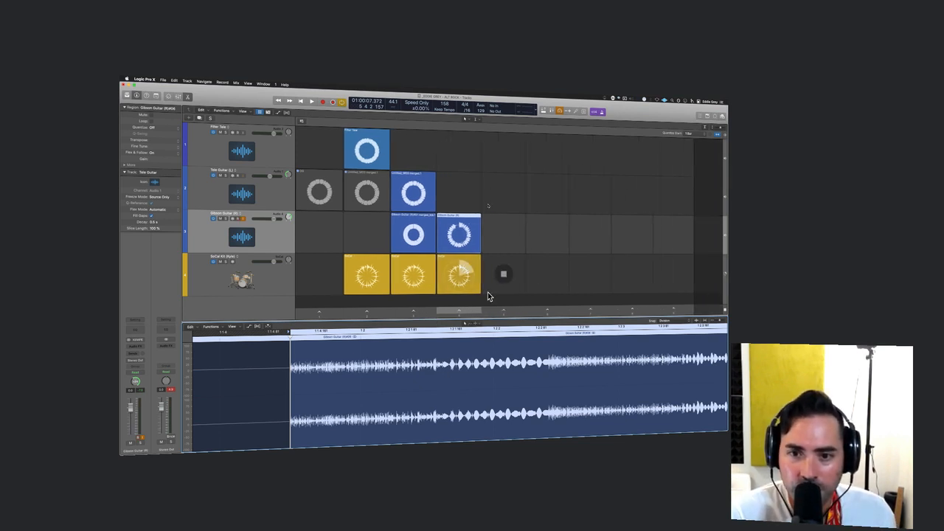
left_click(441, 312)
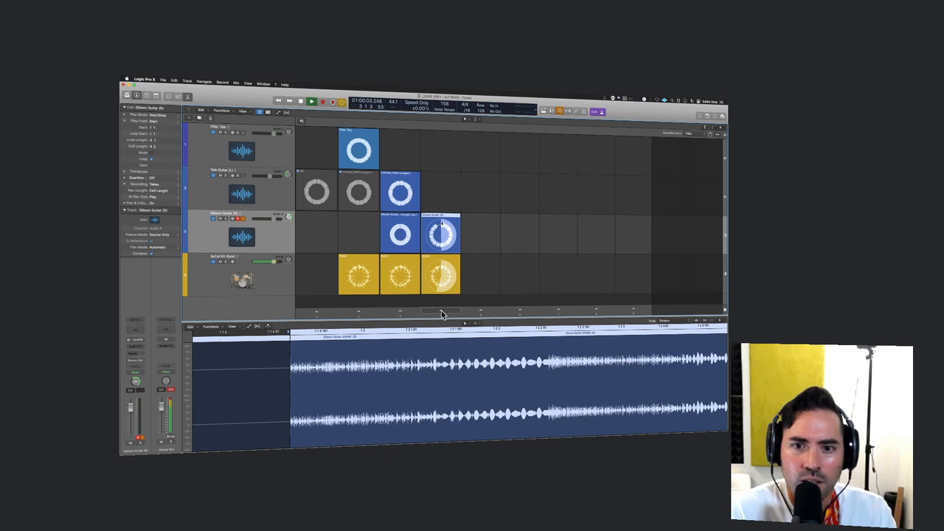
key("space")
scroll(456, 362, "down", 6)
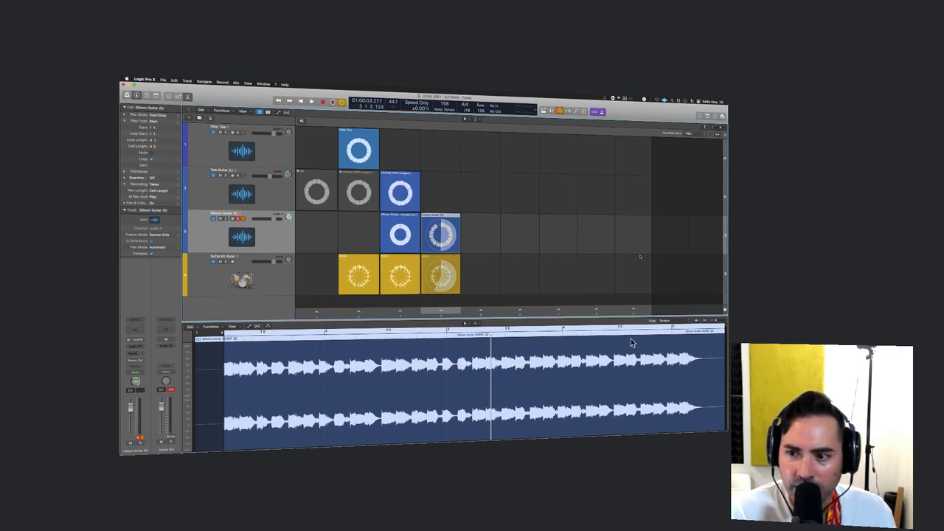
left_click_drag(723, 324, 670, 333)
left_click(664, 320)
left_click(673, 317)
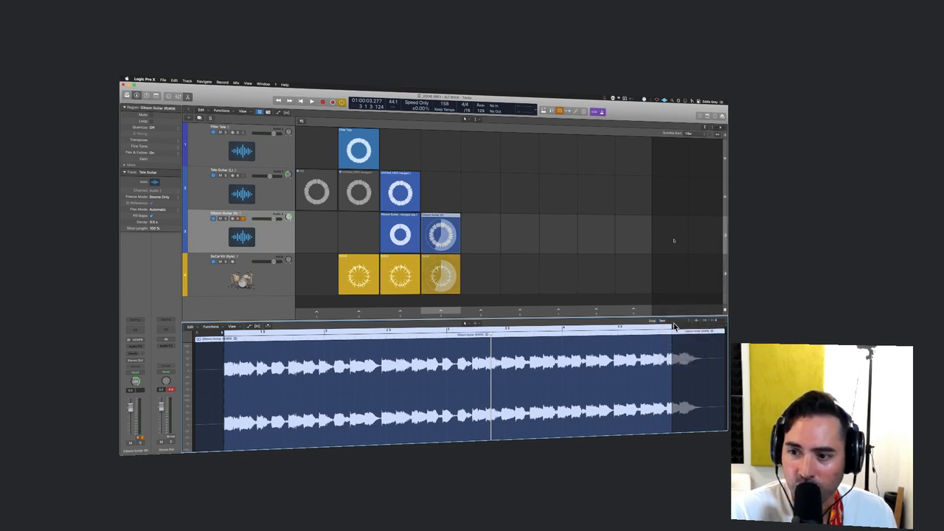
- Shorten the guitar loop's end to bar 4, play scene 4, and shorten the loop again to position 3 3
left_click_drag(671, 324, 562, 337)
left_click(441, 313)
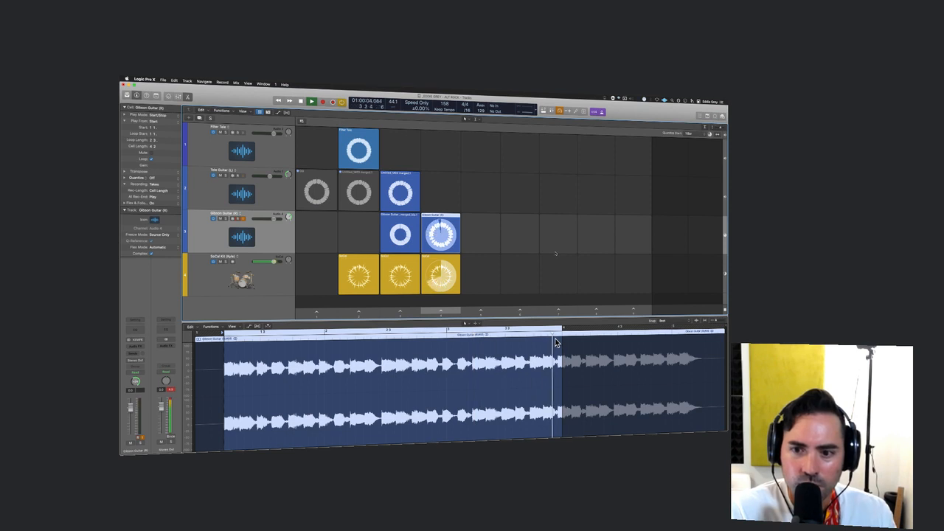
left_click_drag(560, 337, 507, 334)
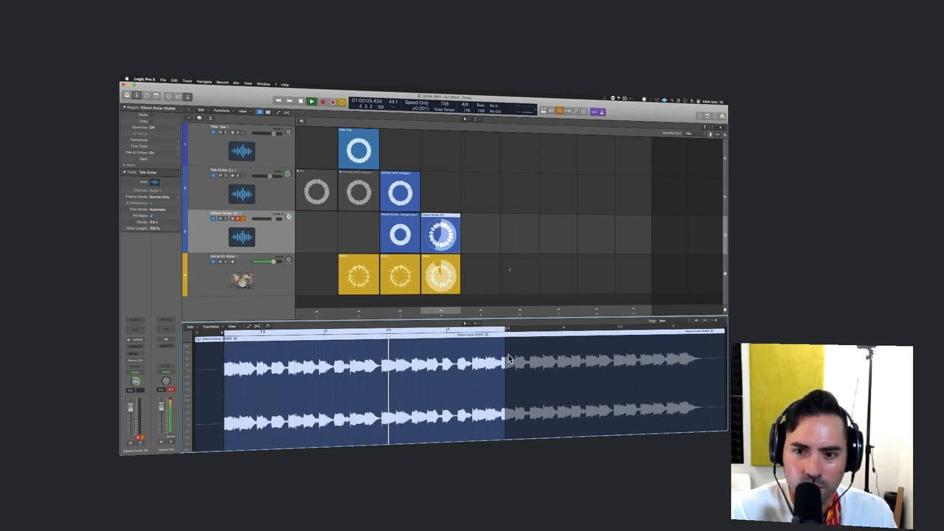
- Set the snapping to Division, move the guitar loop's end slightly earlier, and play the loop to check the timing
key("space")
key("super+Right")
key("super+Right")
key("super+Right")
key("super+Right")
scroll(508, 356, "right", 3)
left_click(679, 321)
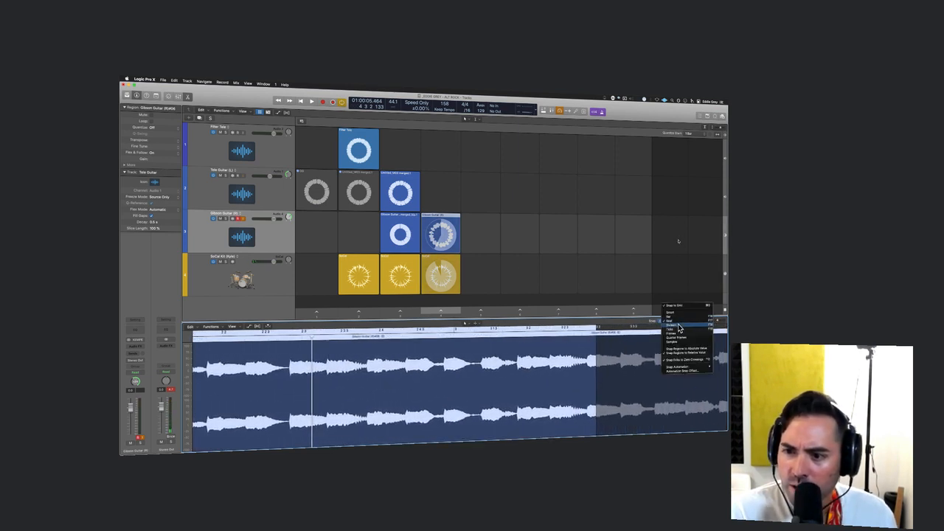
left_click(676, 326)
left_click_drag(596, 327, 582, 327)
key("space")
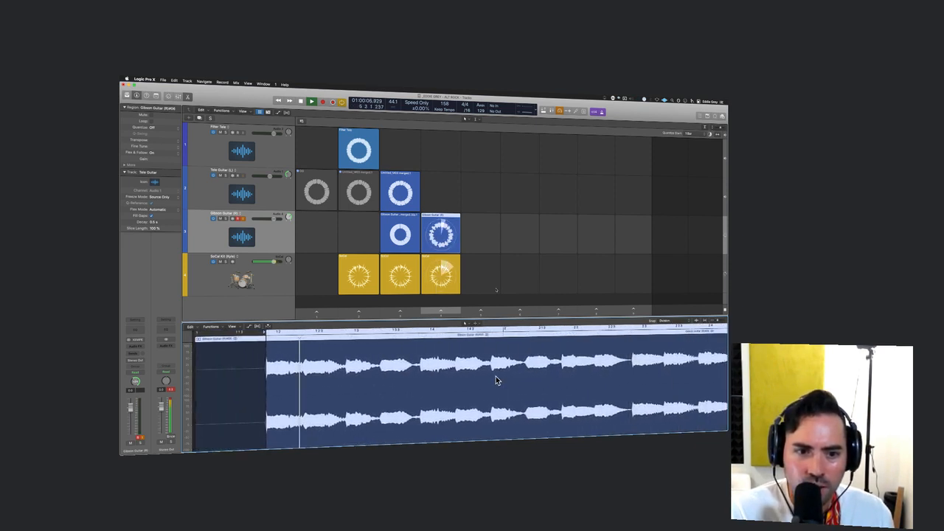
key("space")
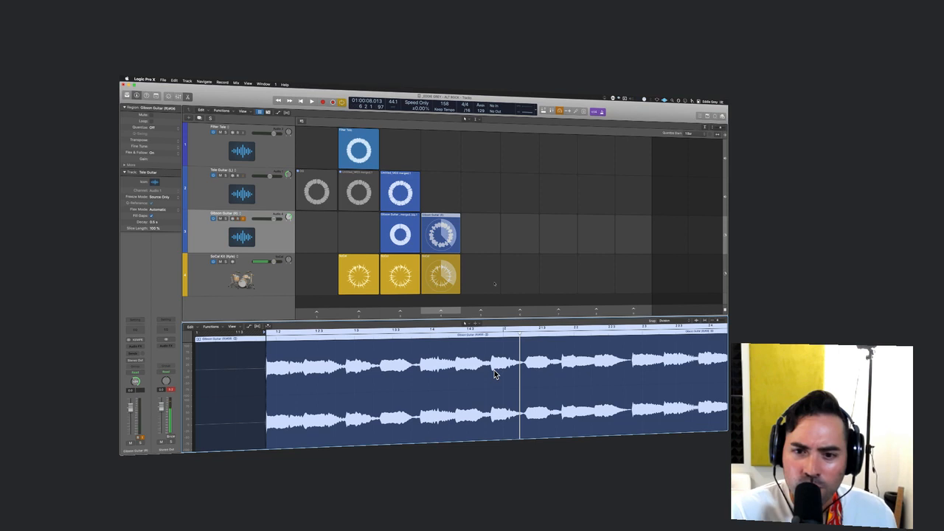
- Shorten the guitar loop so it ends at about position 2 2, and start playback to audition it
scroll(496, 370, "down", 3)
scroll(567, 333, "up", 5)
scroll(567, 333, "down", 3)
scroll(567, 332, "right", 3)
left_click_drag(604, 328, 356, 349)
key("space")
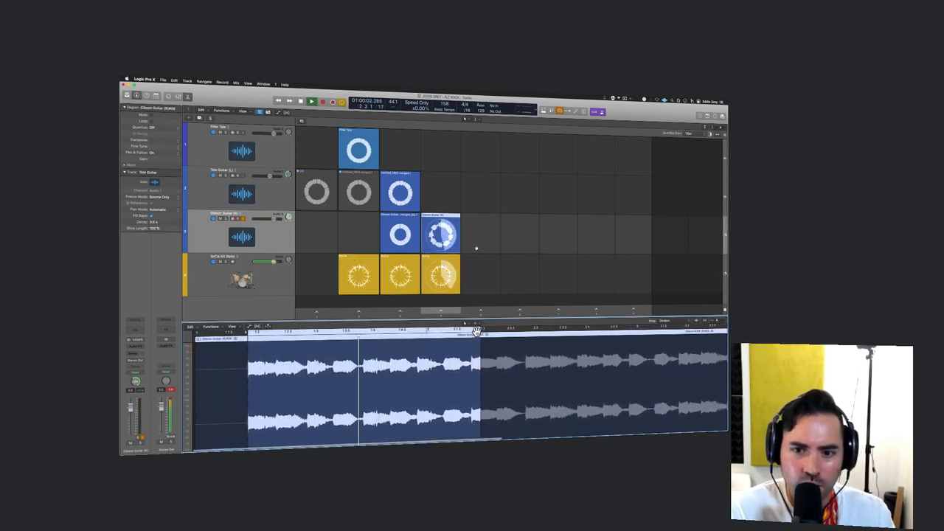
- Extend the guitar loop's end to between positions 2 2 3 and 2 3, fine-tuning it by ear during playback
left_click_drag(477, 329, 492, 329)
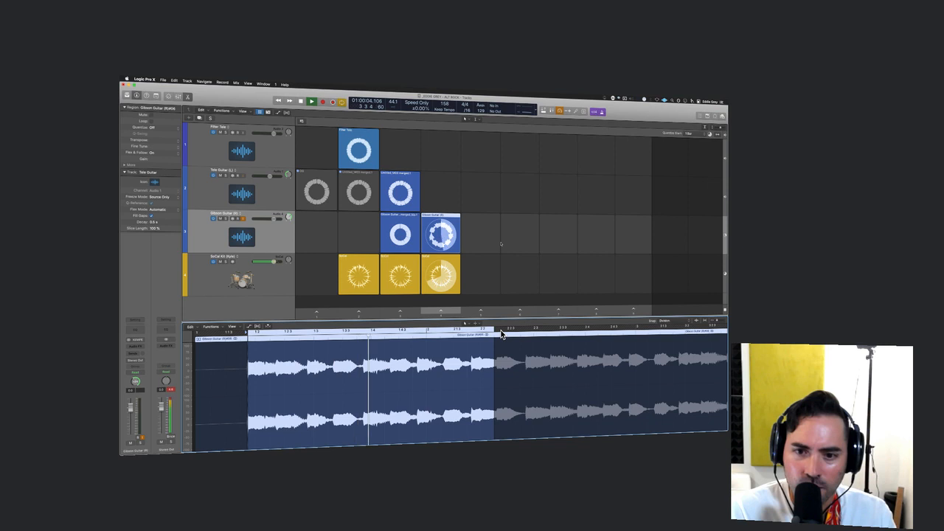
left_click_drag(494, 328, 525, 329)
key("space")
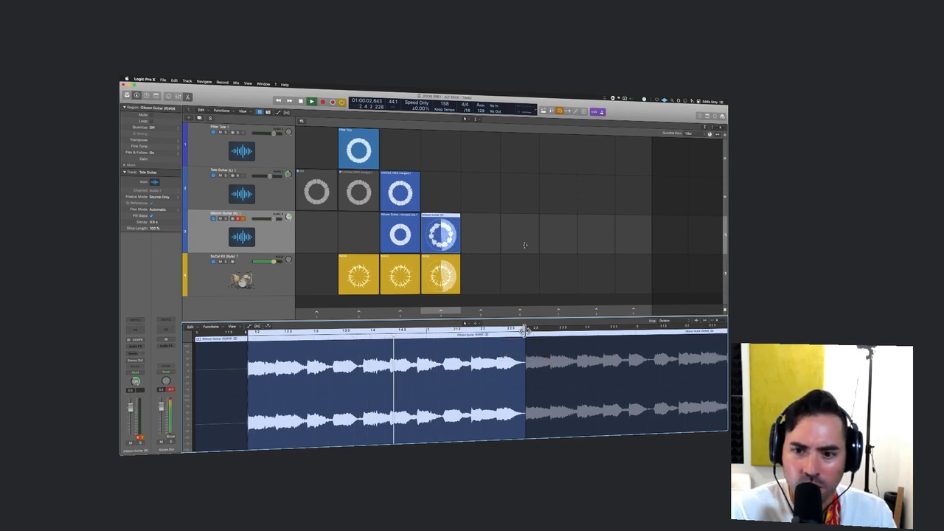
key("space")
left_click_drag(524, 329, 518, 330)
key("space")
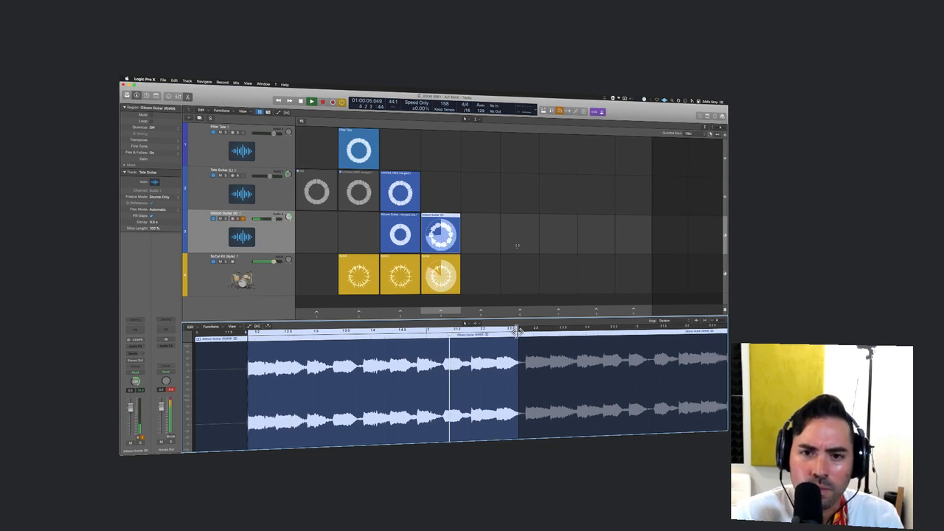
- Shorten the guitar loop's end to bar 2, and trim it further to position 1 4 3 during playback
left_click_drag(518, 331, 426, 332)
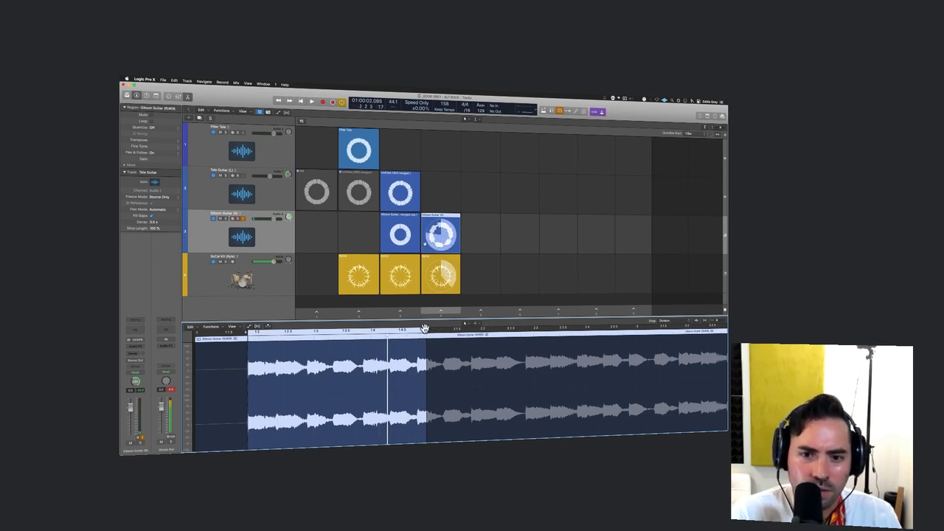
left_click_drag(425, 328, 415, 328)
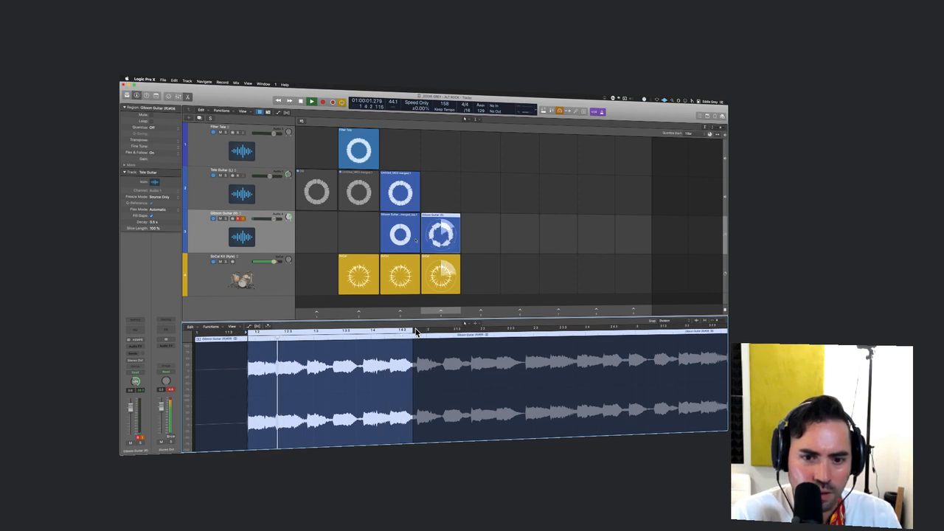
left_click_drag(416, 328, 399, 330)
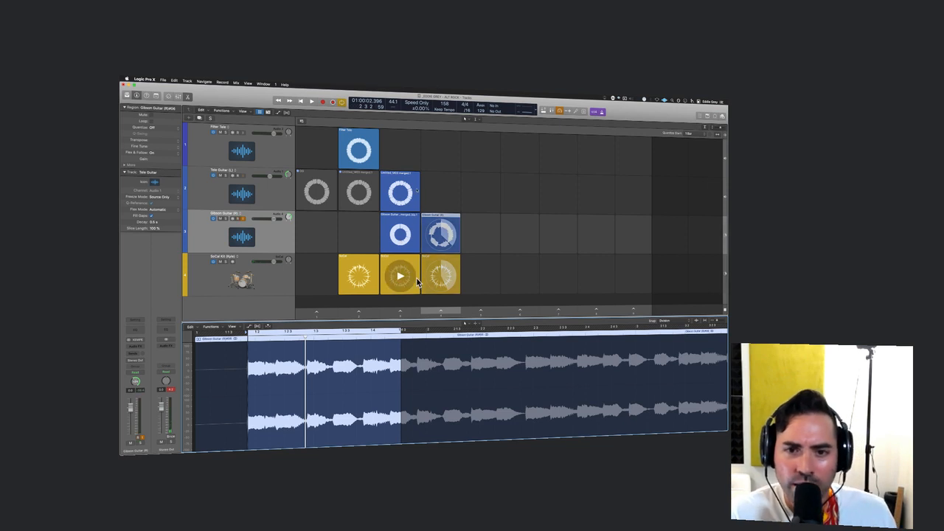
- Delete the Gibson Guitar scene 4 cell's take together with its recorded audio file
left_click(448, 220)
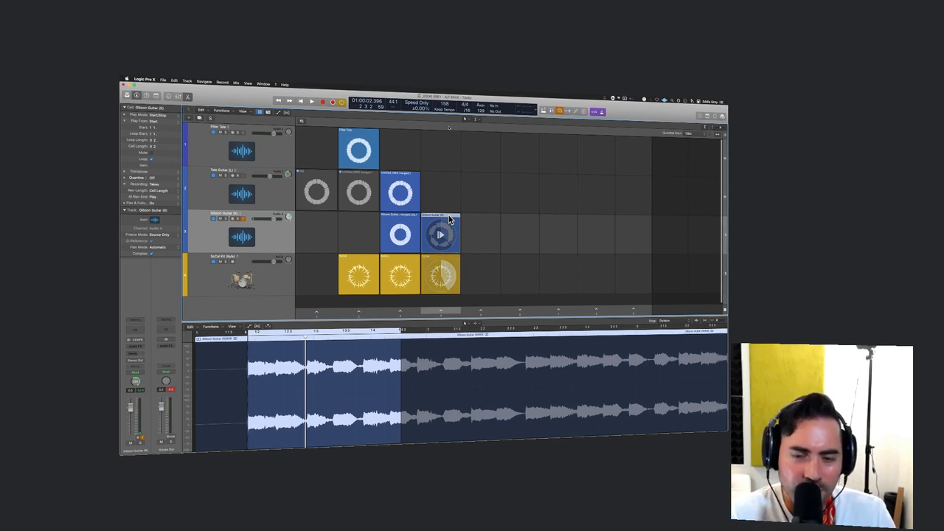
key("Delete")
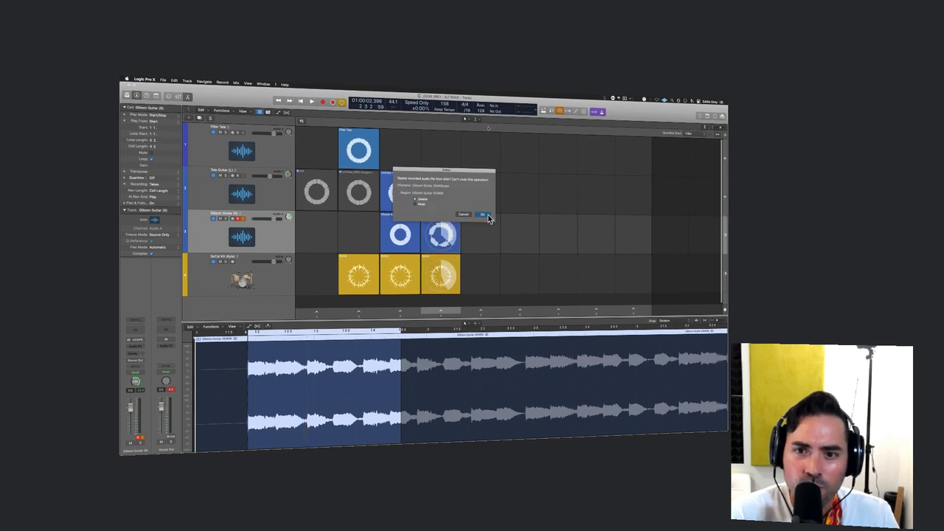
left_click(482, 215)
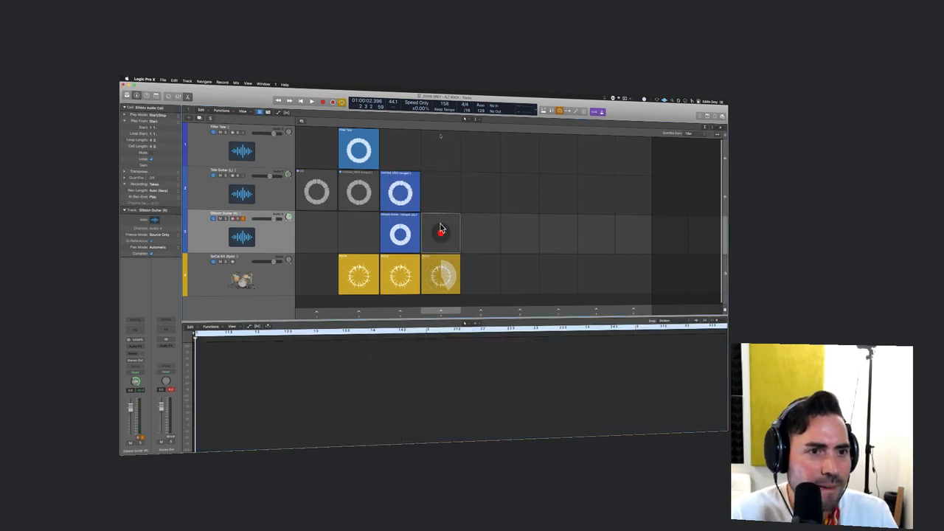
- Set the empty Gibson Guitar scene 4 cell's recording length to Cell Length, and record a new four-bar guitar take in it
left_click(163, 191)
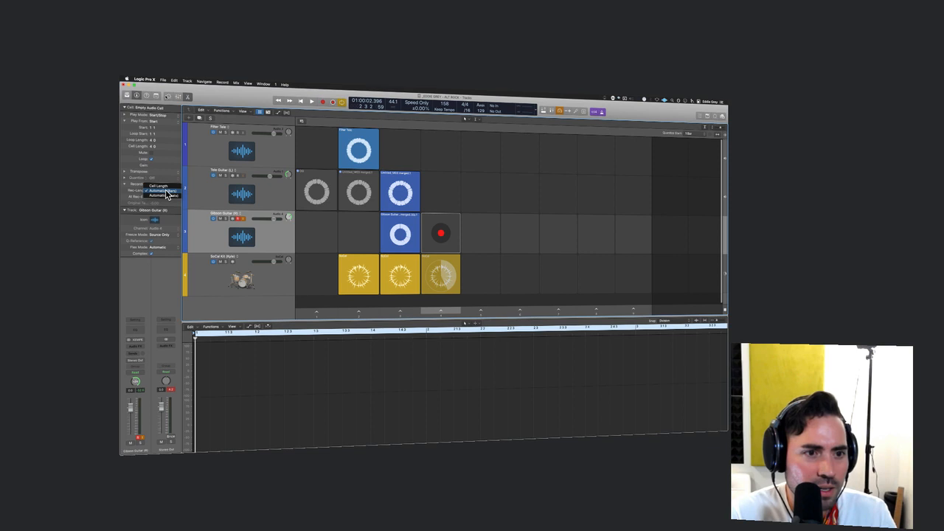
left_click(166, 186)
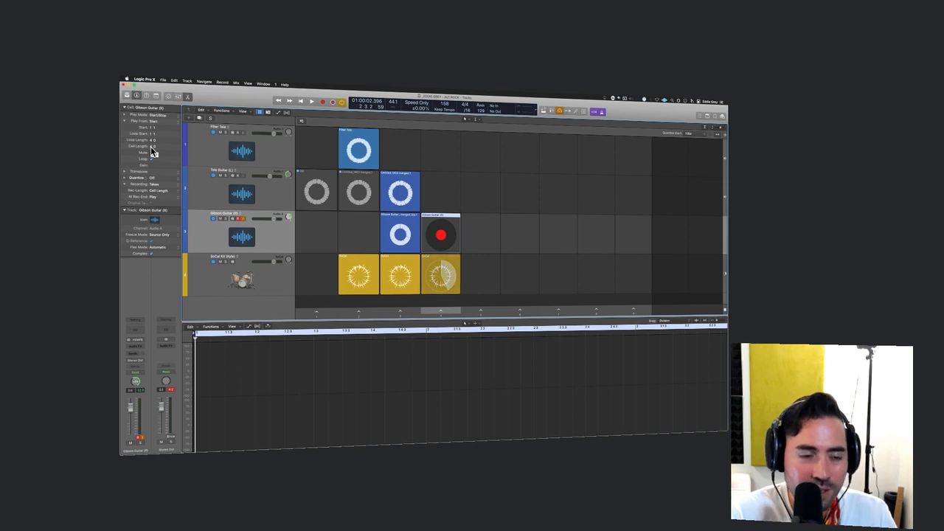
left_click(171, 191)
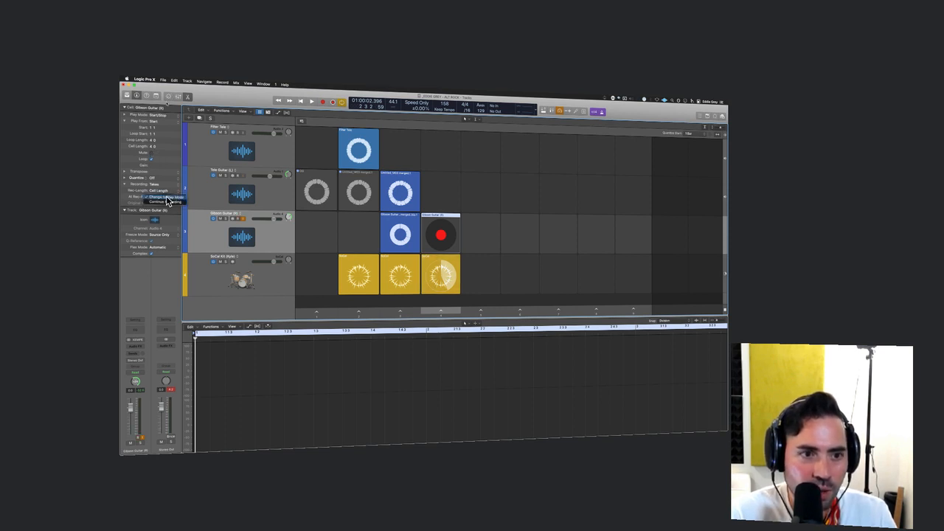
left_click(176, 189)
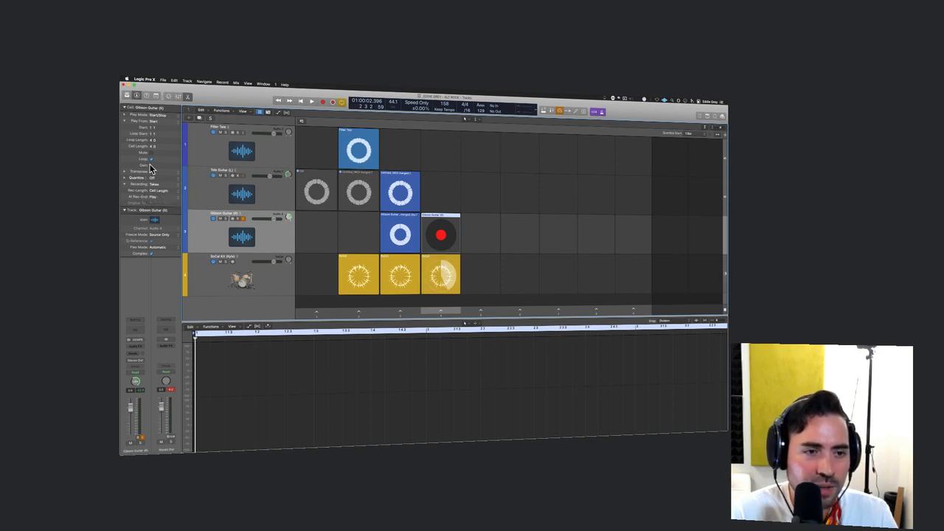
left_click(440, 236)
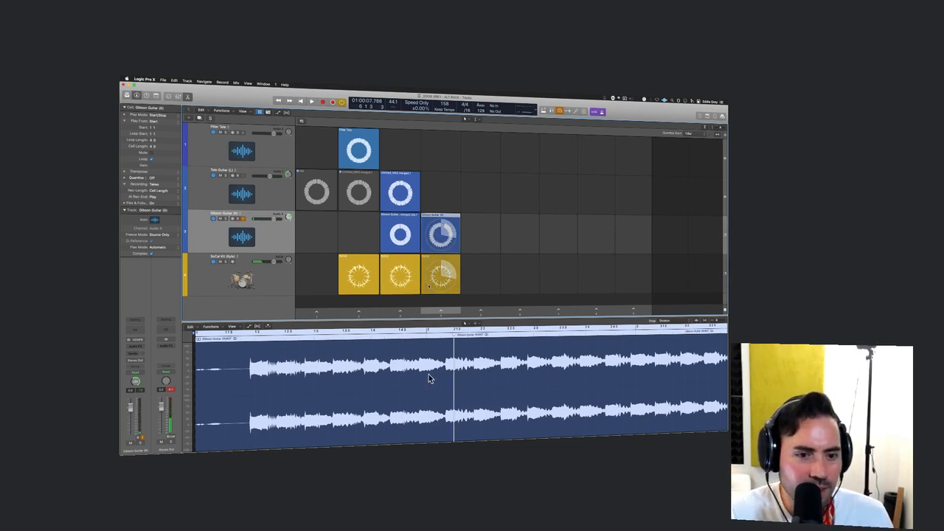
- Play scene 4, marquee-select bar 2 of the new guitar take, and copy it over bar 1
left_click(445, 311)
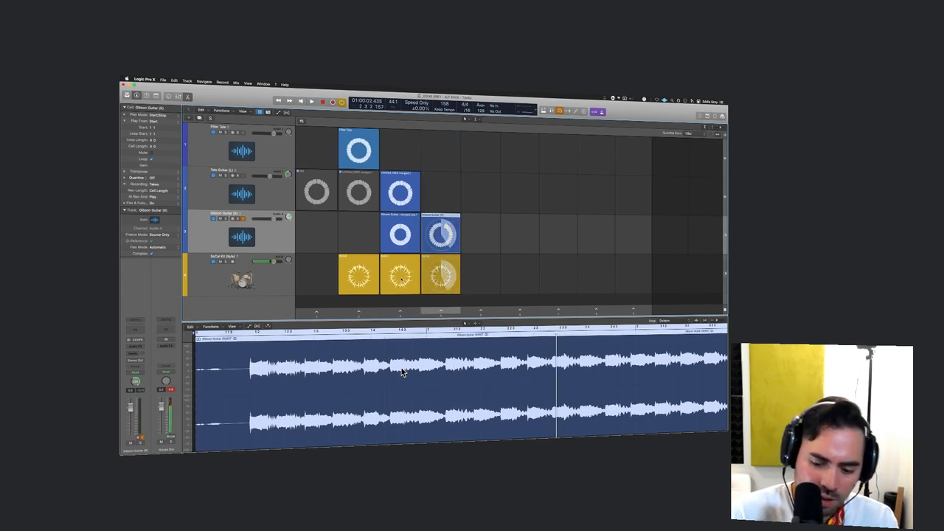
left_click_drag(425, 358, 634, 376)
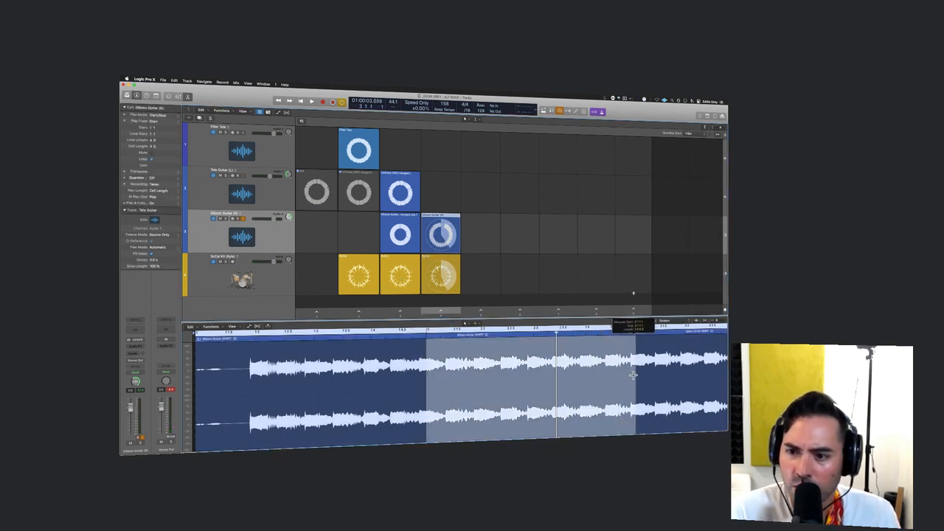
left_click(518, 337)
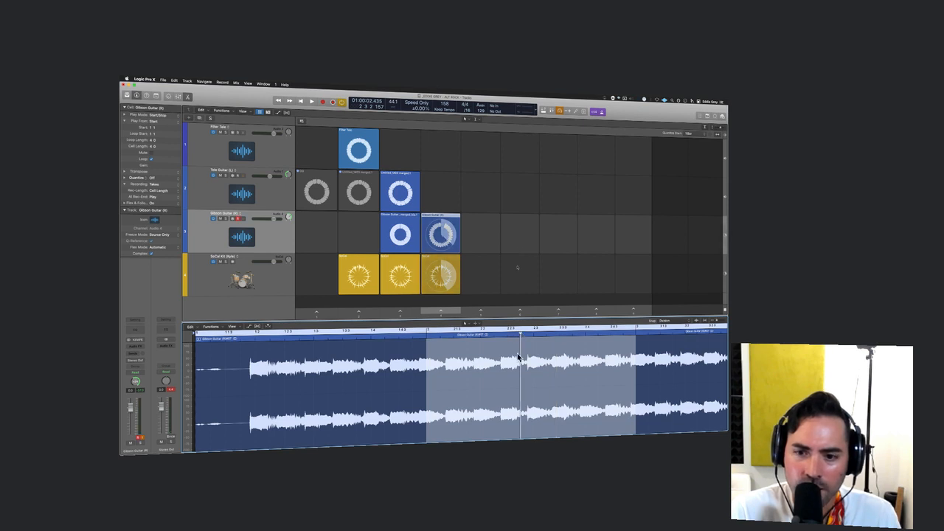
left_click(519, 357)
left_click_drag(519, 359, 261, 370)
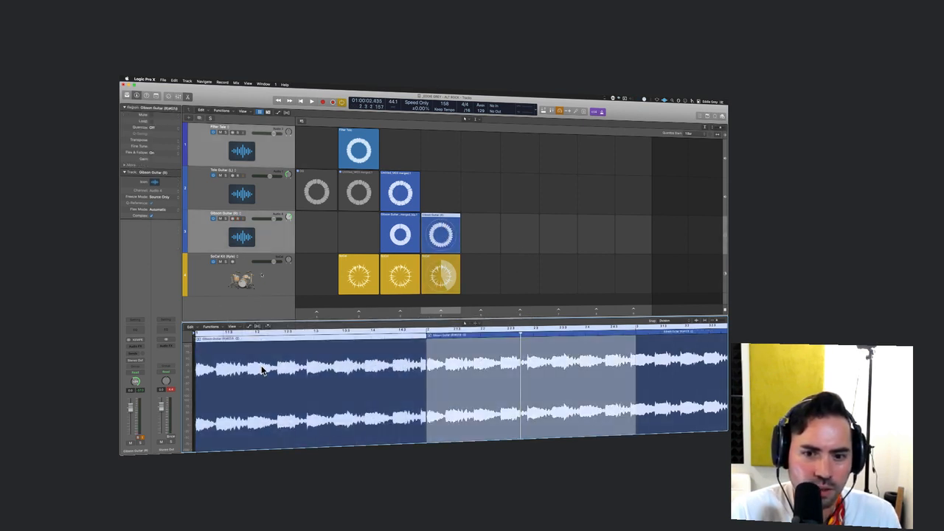
- Deselect the copied section and play scene 4 to check the edited guitar loop against the drums
left_click(438, 312)
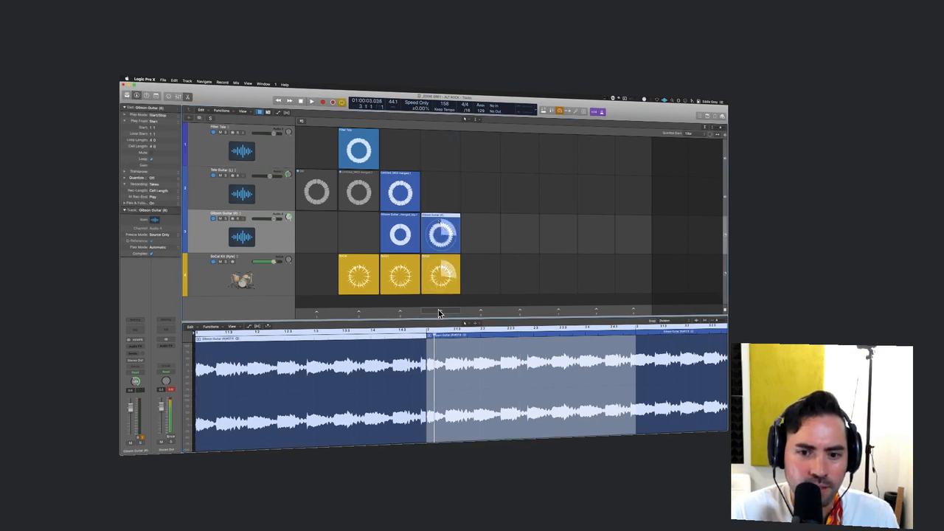
left_click(426, 366)
key("space")
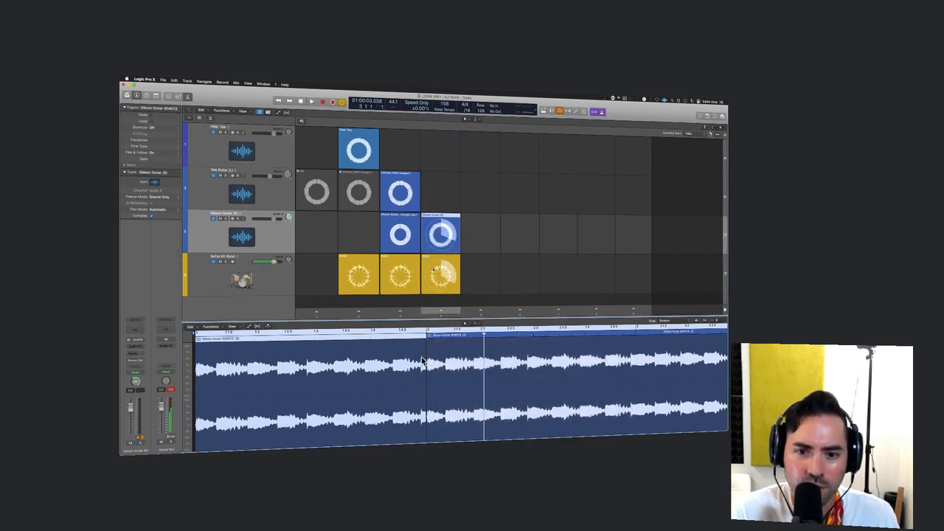
key("space")
key("space")
left_click(442, 314)
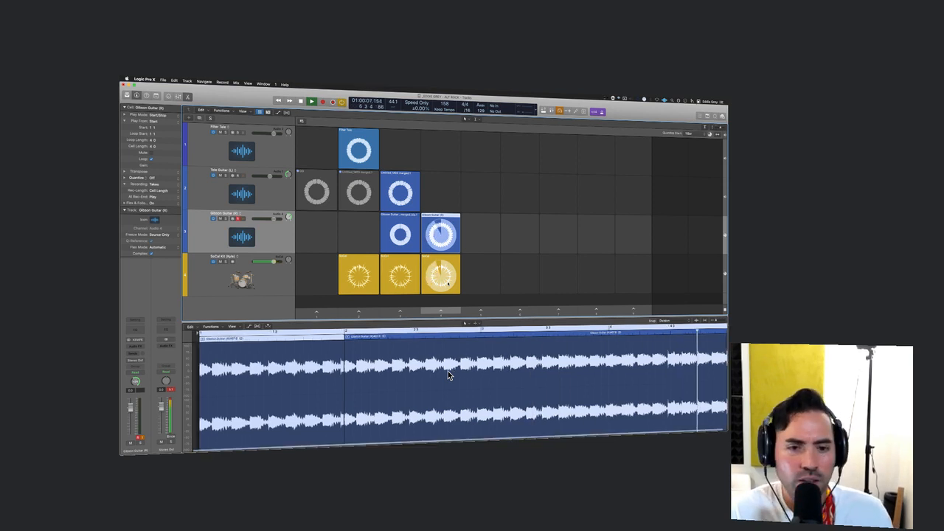
key("space")
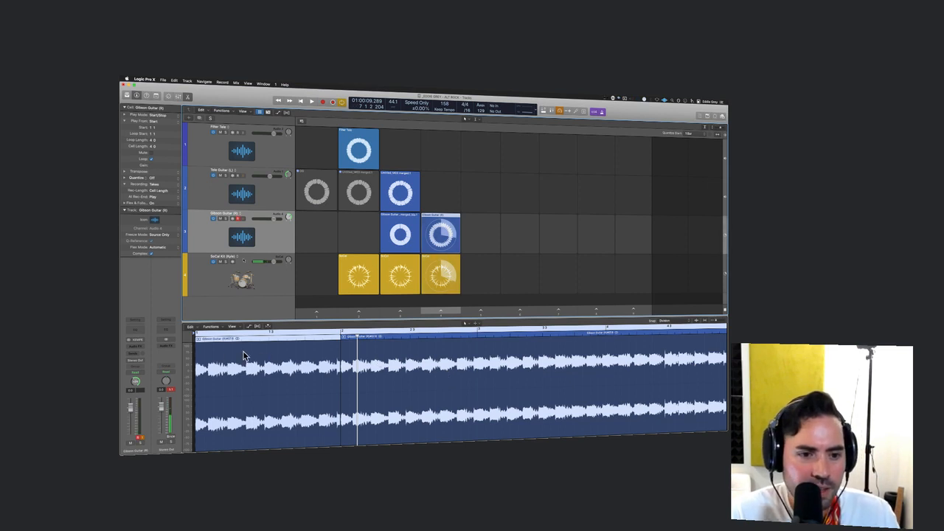
- Select the whole guitar loop in the audio editor and set the cell's quantize to 1/16 Note
left_click(195, 344)
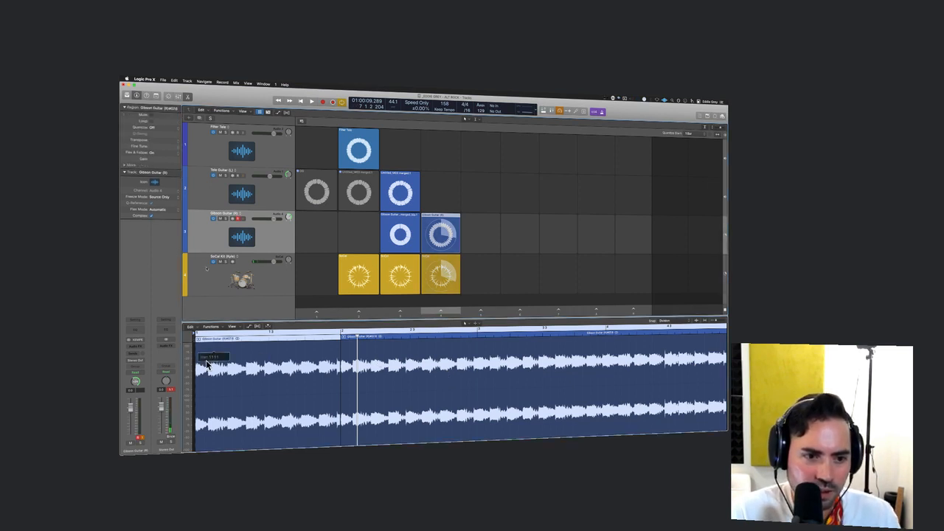
left_click_drag(194, 372, 725, 387)
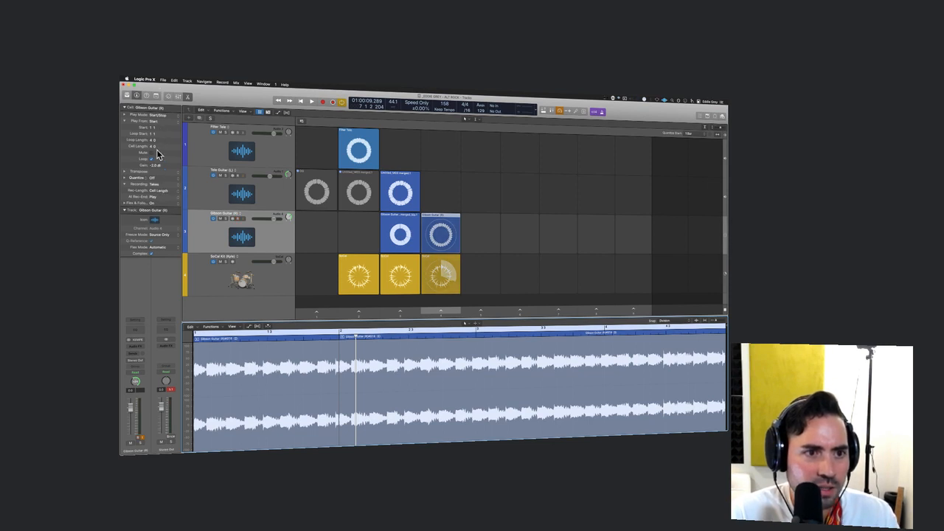
left_click(155, 178)
left_click(164, 206)
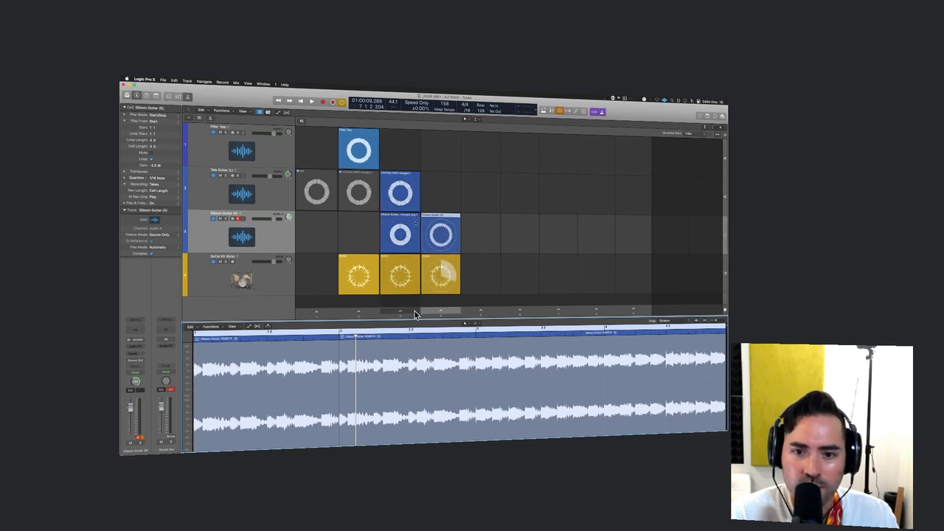
- Audition scene 4 with the Gibson guitar cell's quantize set to 1/8 Note, and again with it set to 1/4 Note
left_click(441, 311)
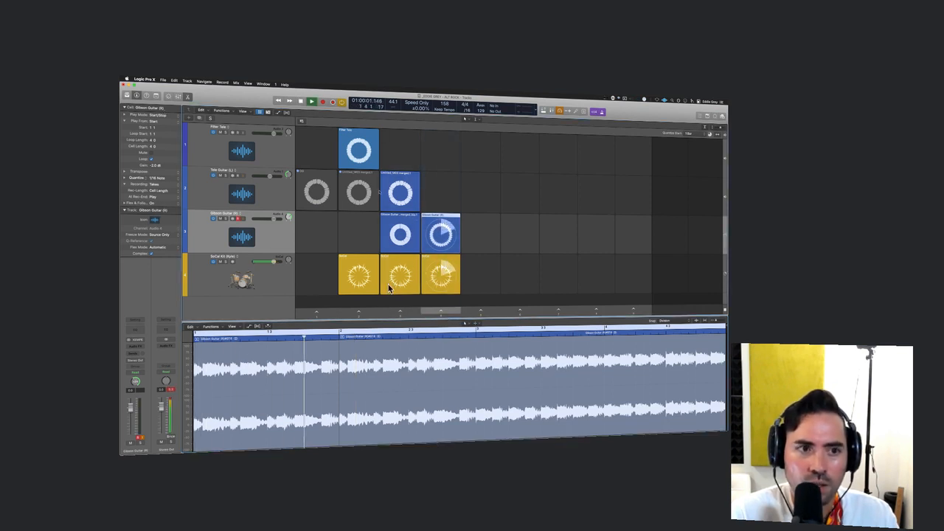
left_click(165, 179)
left_click(166, 175)
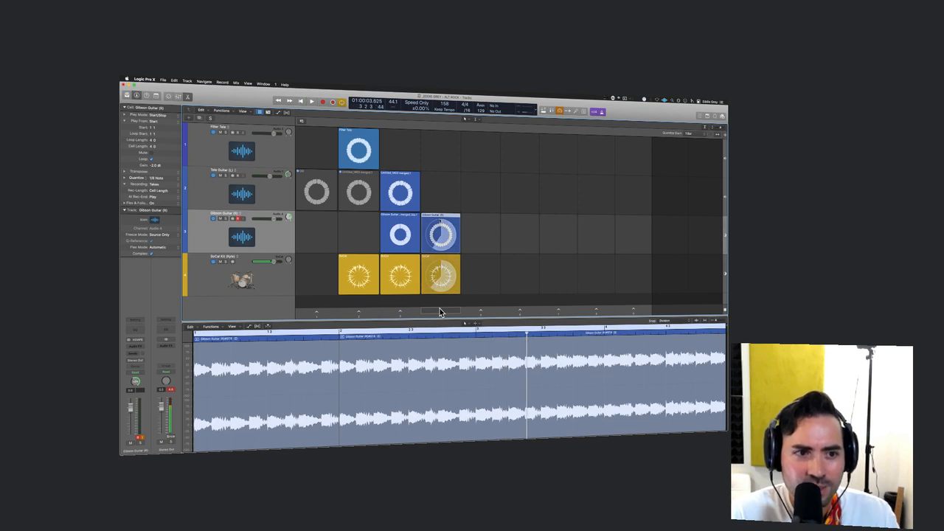
left_click(164, 179)
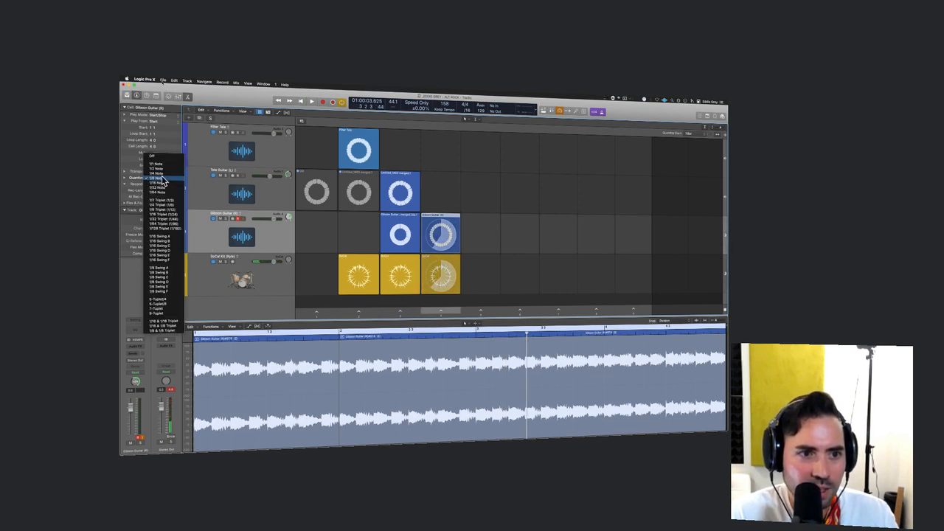
left_click(162, 179)
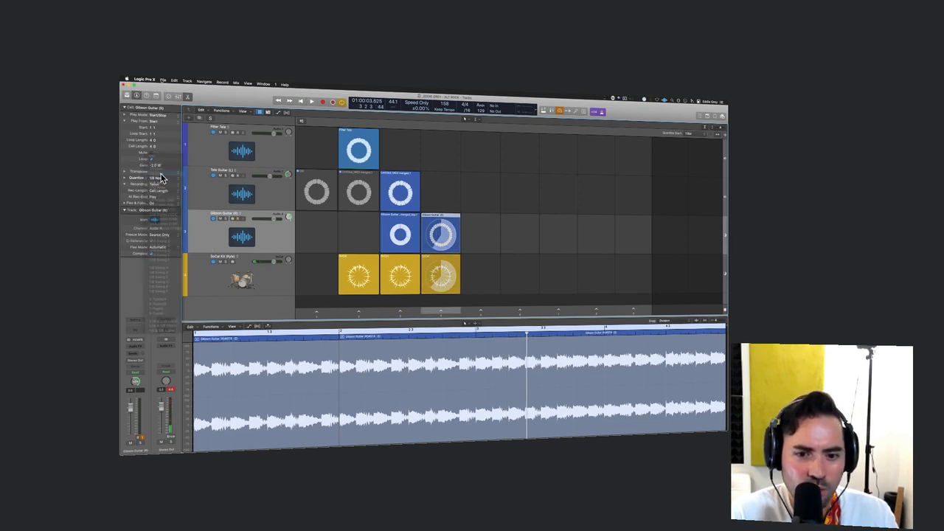
left_click(444, 314)
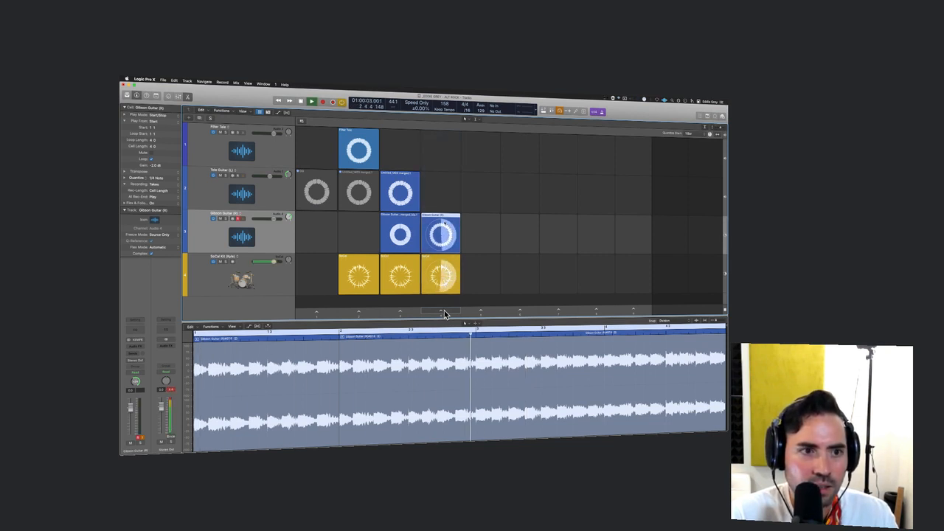
key("space")
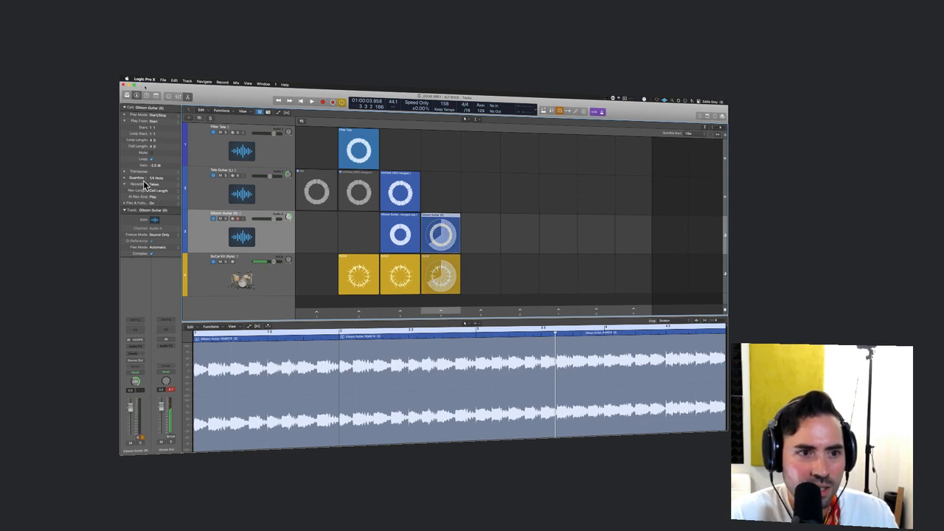
- Turn off quantize for the scene 4 guitar cell, and close the audio editor while auditioning the scene
left_click(169, 182)
left_click(168, 158)
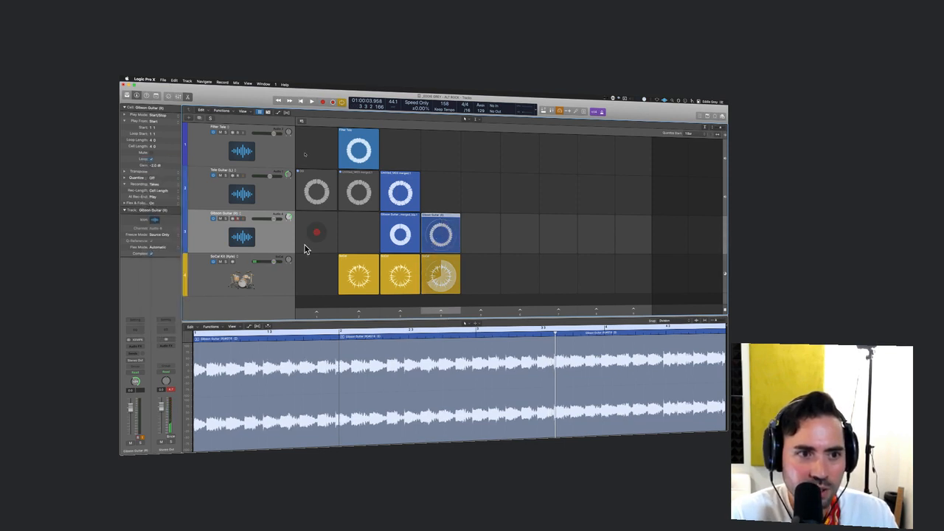
left_click(437, 312)
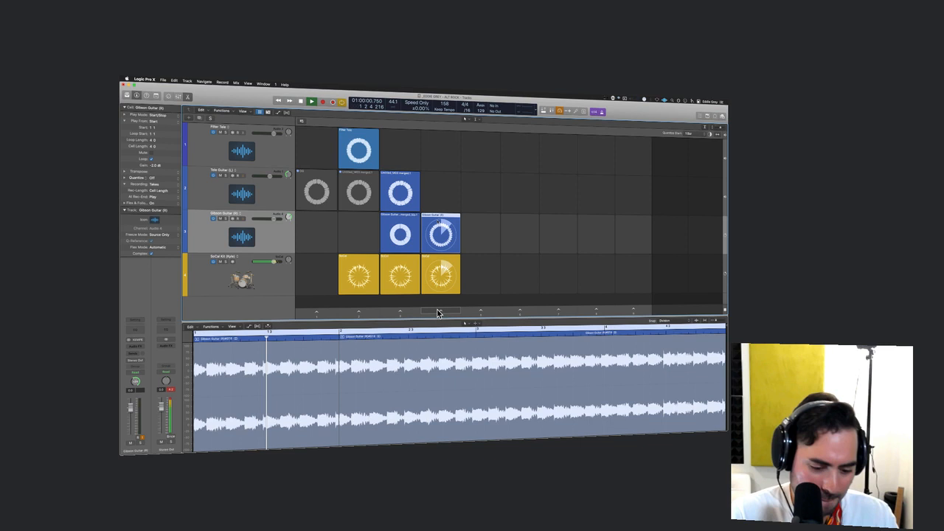
key("e")
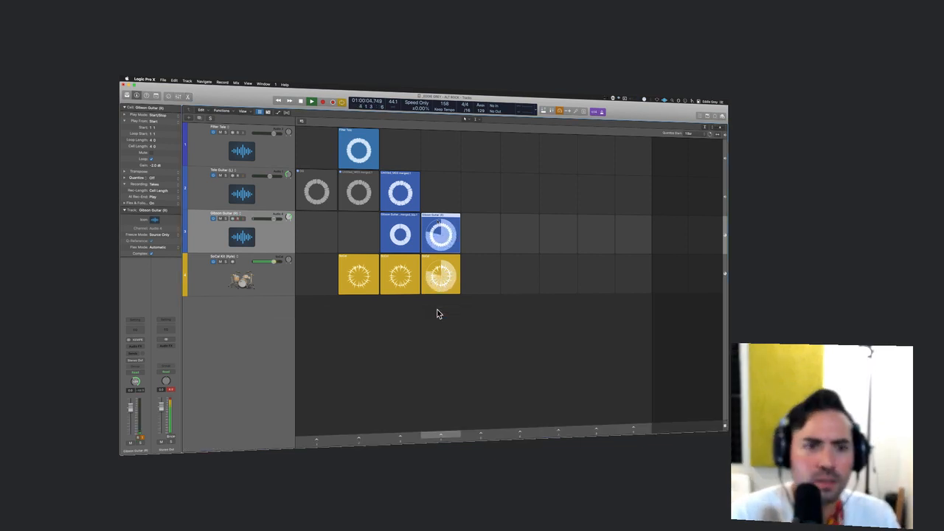
key("space")
key("space")
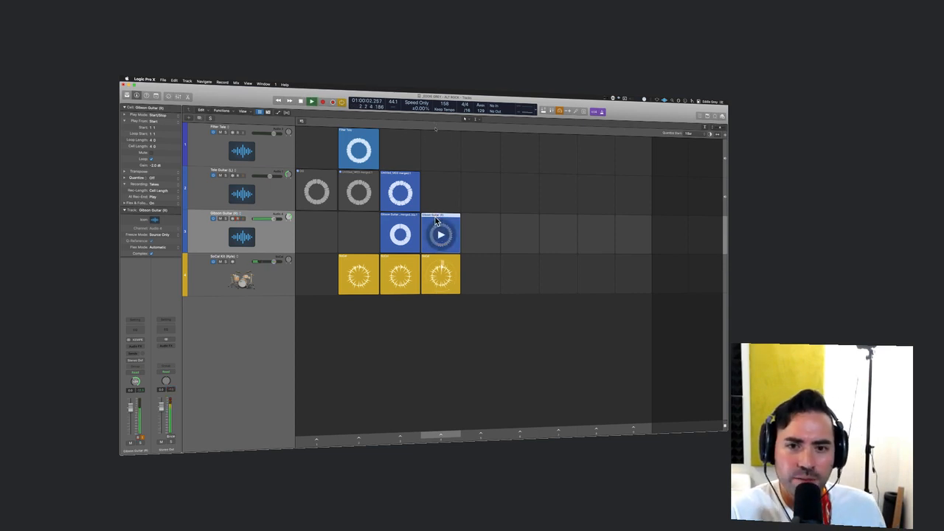
key("space")
key("space")
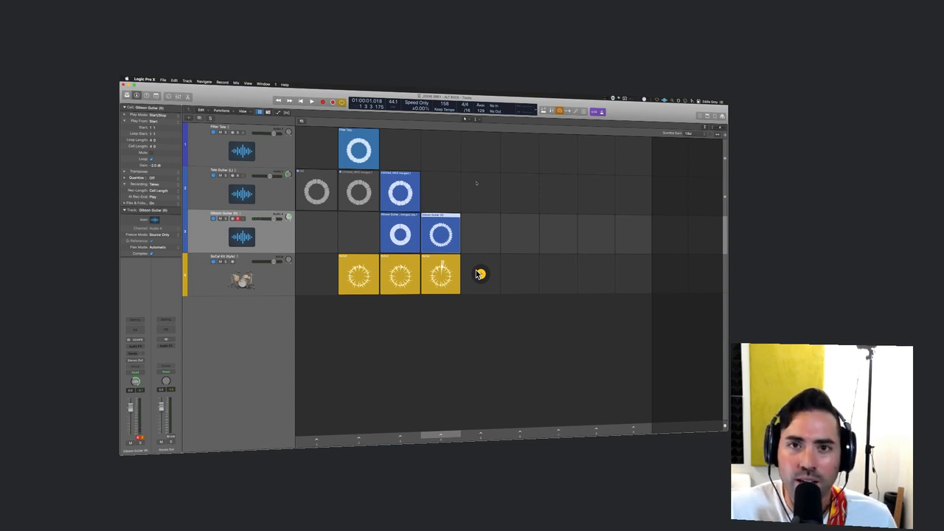
- Record a new Gibson guitar take in the empty scene 5 cell, and stop the recording
key("space")
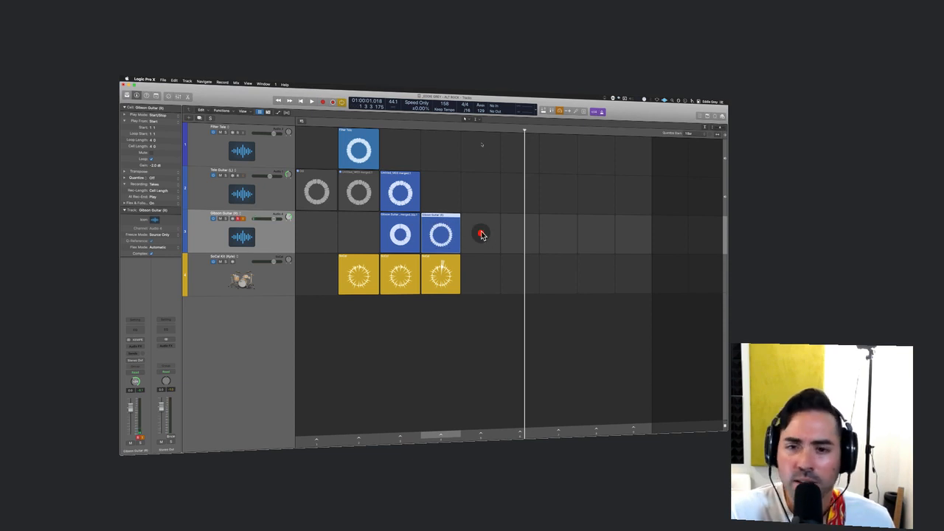
left_click(481, 235)
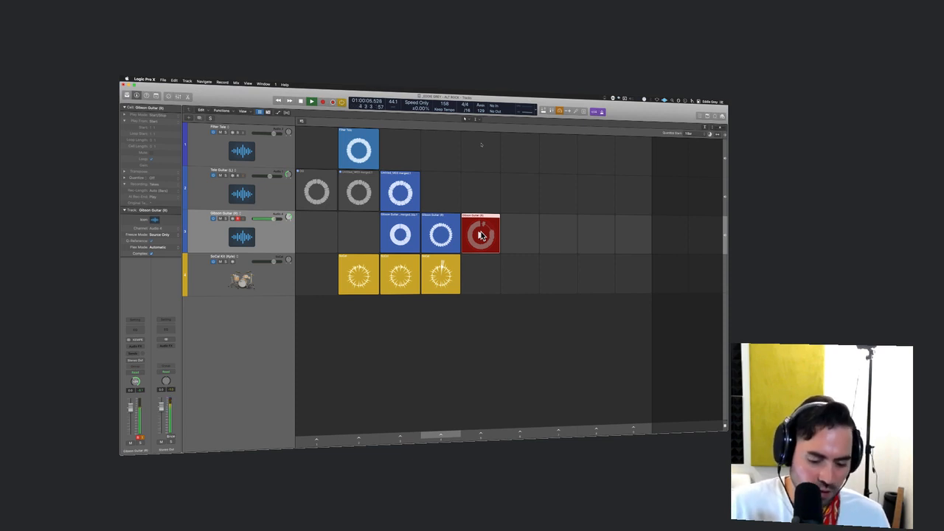
key("space")
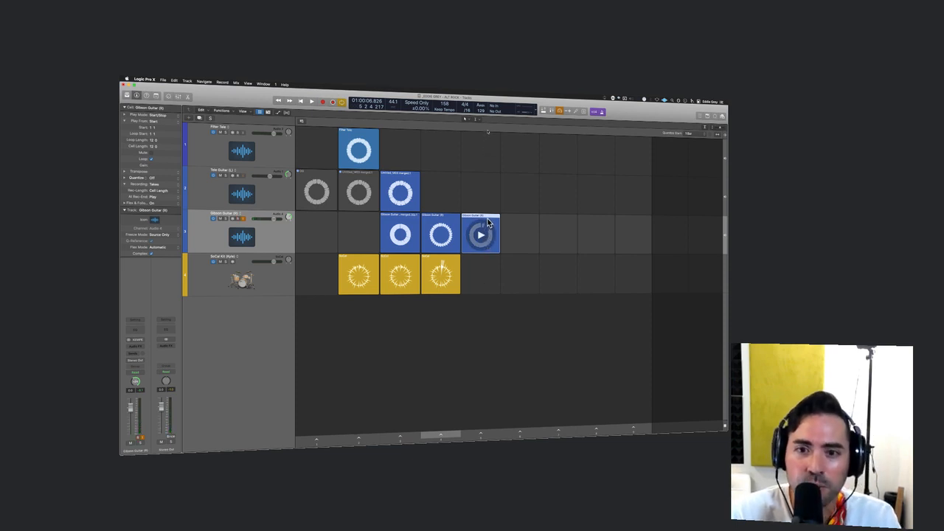
- Open the scene 5 guitar take in the audio editor, set snap to Beat, and move its start to bar 3
double_click(486, 225)
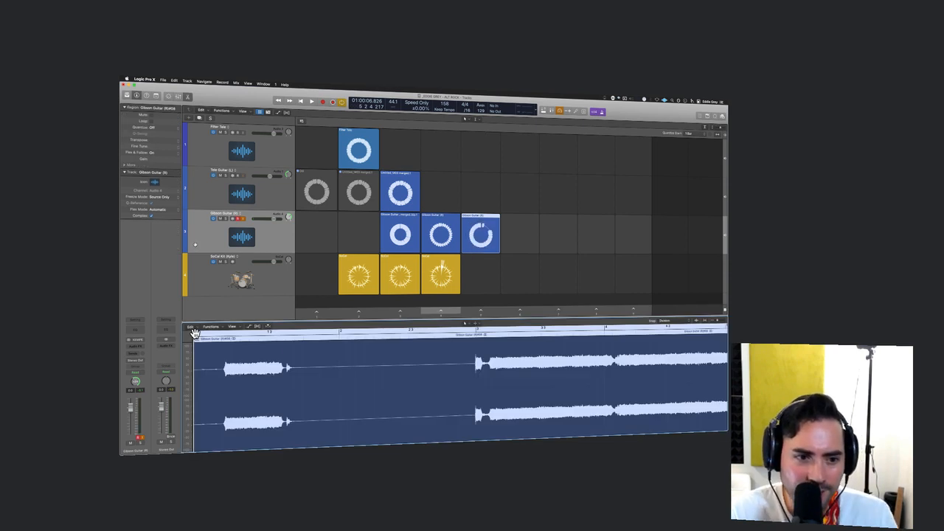
left_click(664, 321)
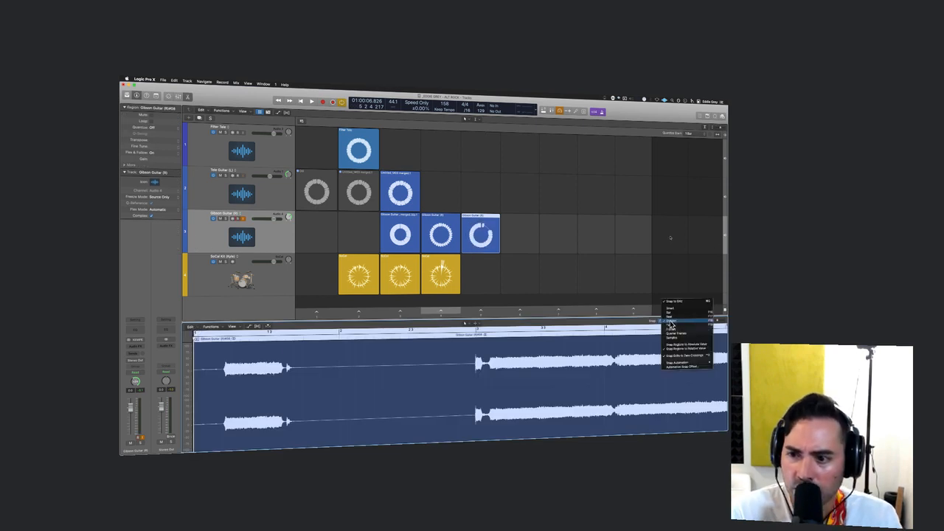
left_click(667, 309)
left_click_drag(194, 335, 477, 341)
- Play scene 5 to check the new guitar start, and duplicate the cell so that scenes 5 and 6 both hold it
left_click(485, 313)
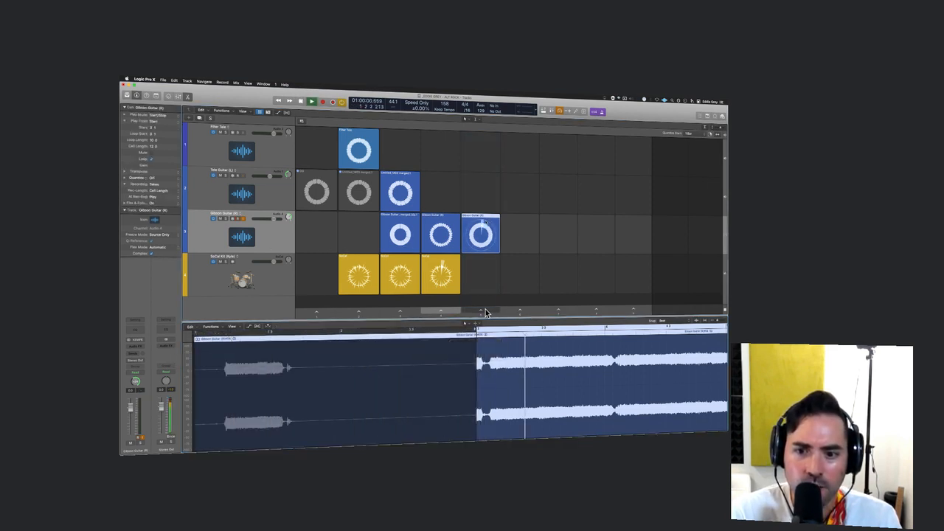
left_click(481, 312)
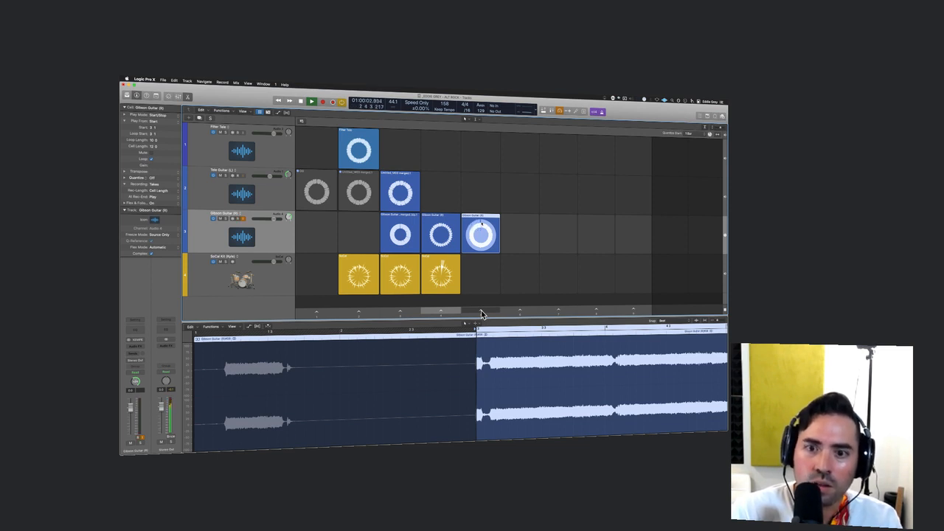
key("space")
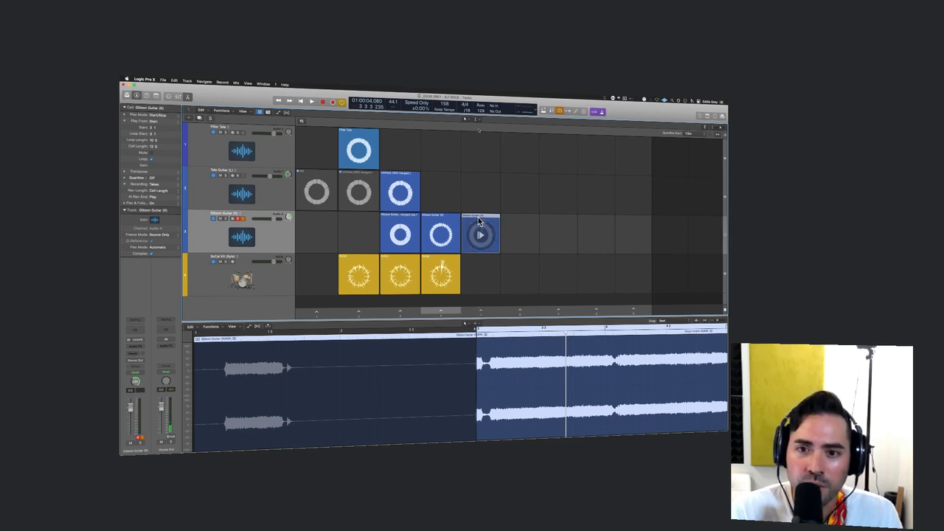
left_click_drag(479, 219, 515, 215)
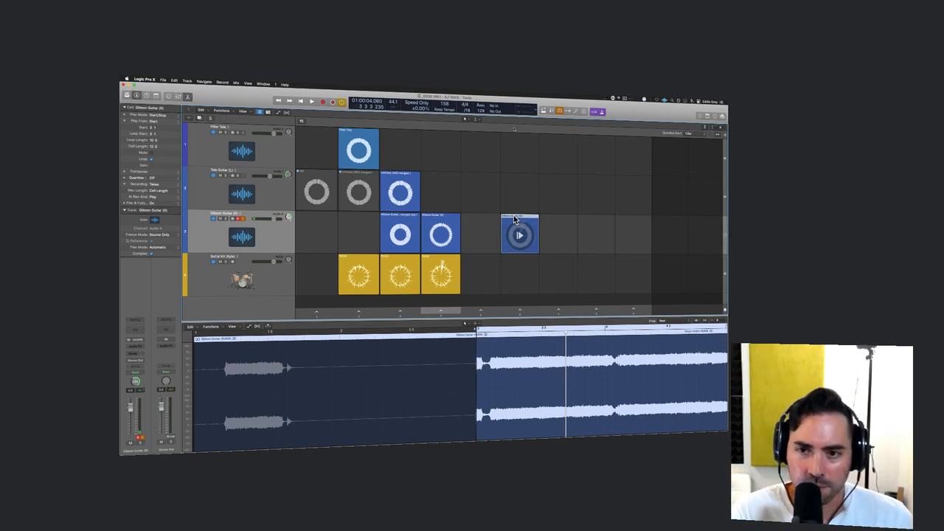
left_click_drag(515, 215, 474, 223)
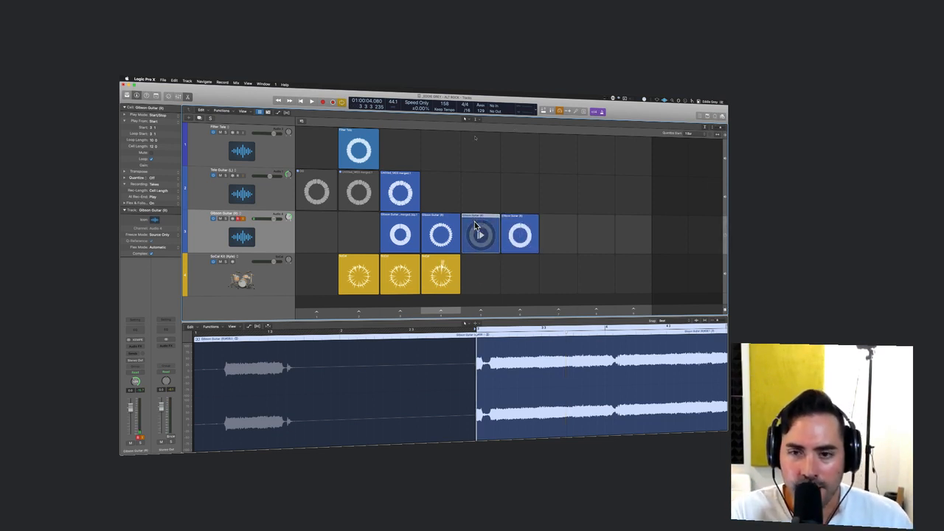
- Play the scene 5 guitar cell to find the chord's end, split the audio just after bar 5, and delete the remainder
scroll(495, 370, "down", 3)
scroll(494, 371, "down", 1)
scroll(494, 370, "right", 3)
scroll(495, 371, "right", 1)
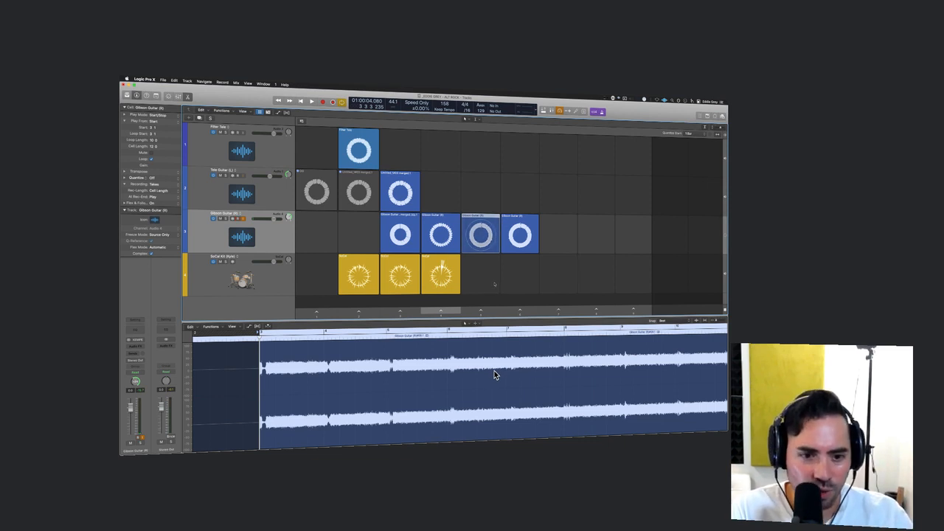
left_click(480, 233)
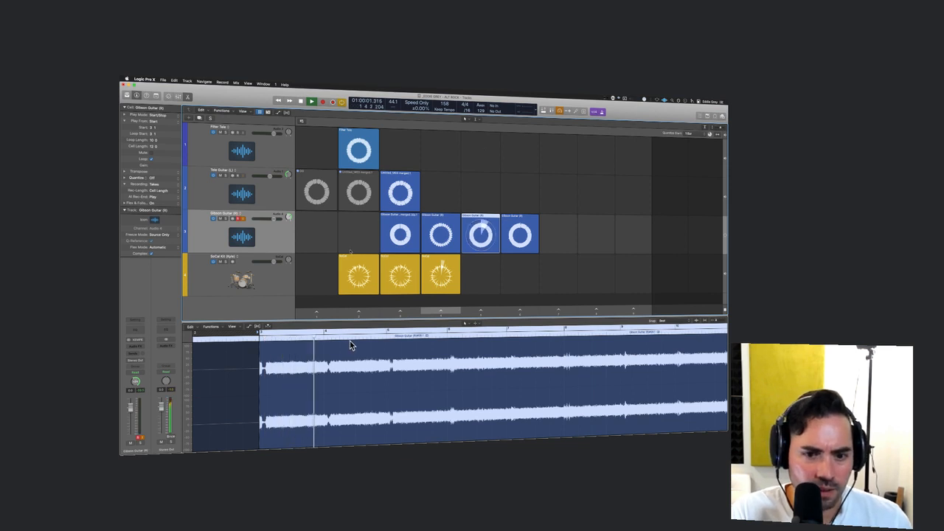
key("space")
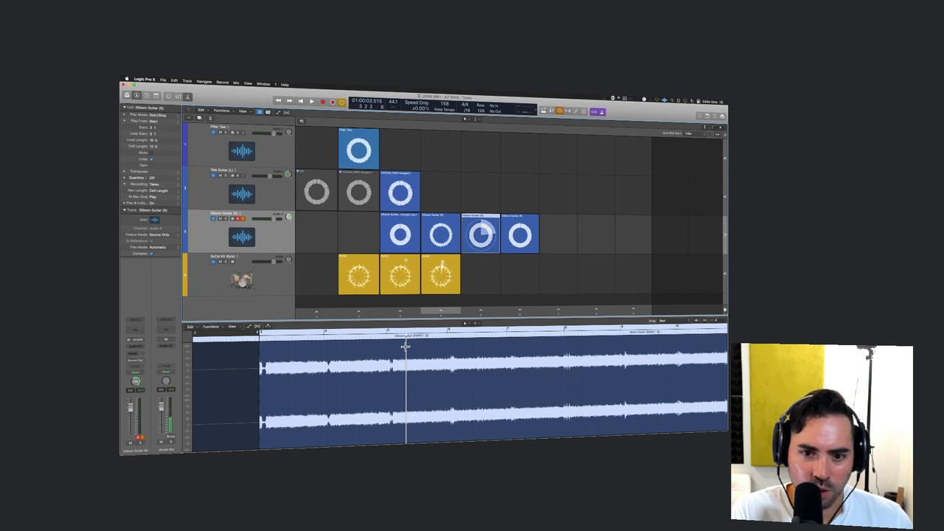
left_click(405, 344)
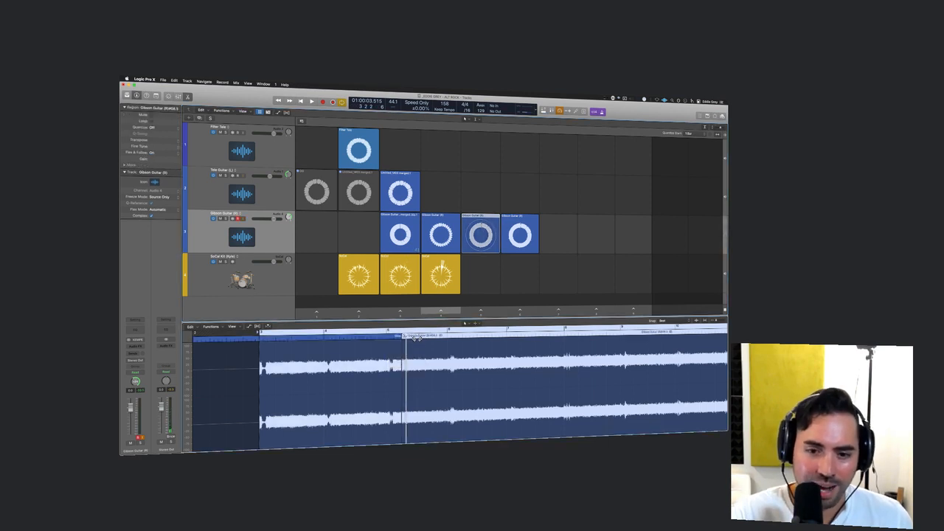
key("Delete")
left_click(371, 335)
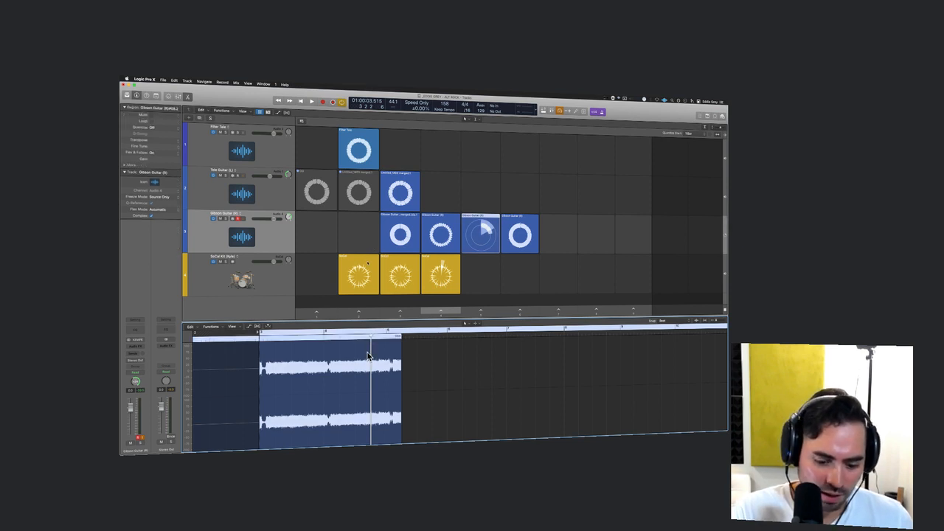
left_click(366, 353)
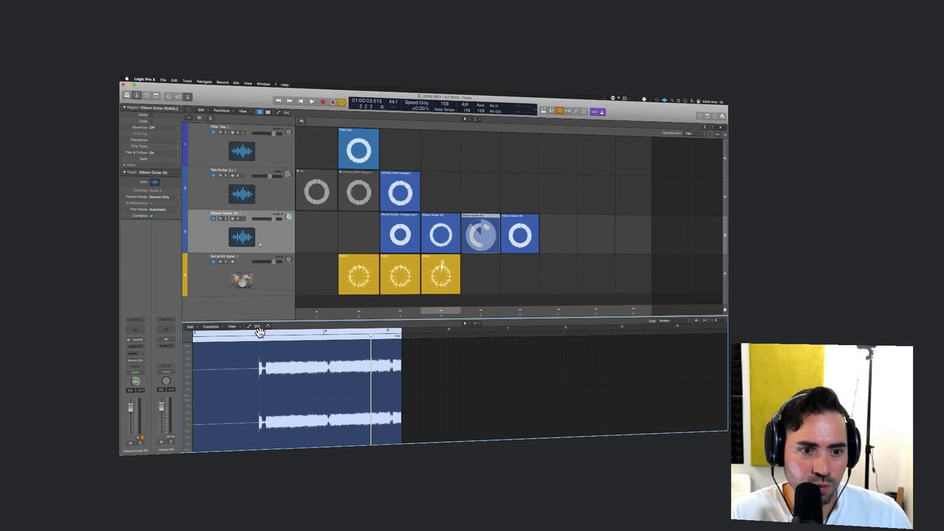
- Shorten the scene 5 guitar cell's length to 6 bars, and set its loop start to bar 3
left_click(472, 221)
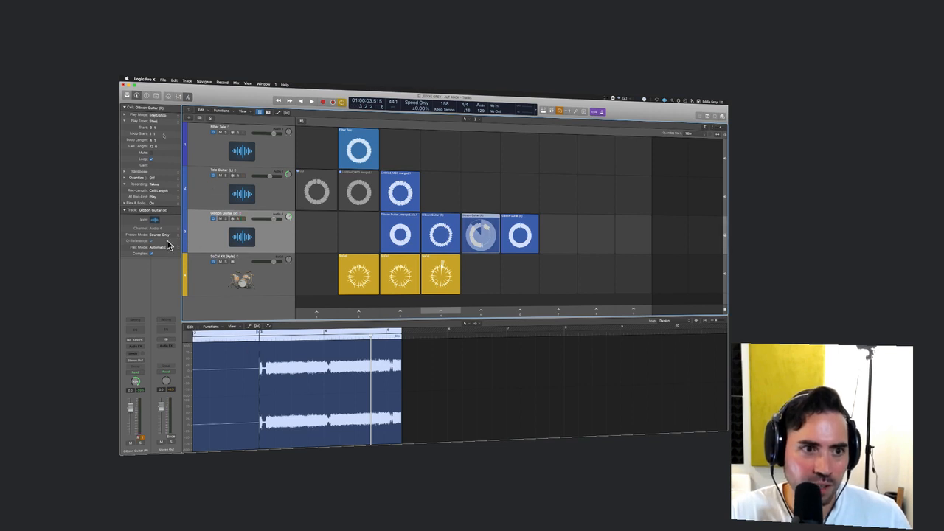
left_click_drag(155, 141, 150, 140)
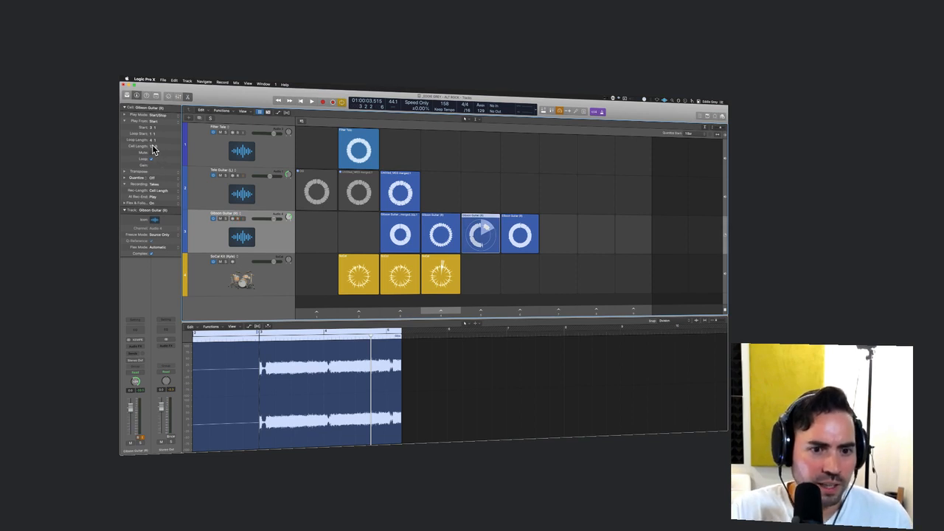
left_click_drag(154, 146, 154, 152)
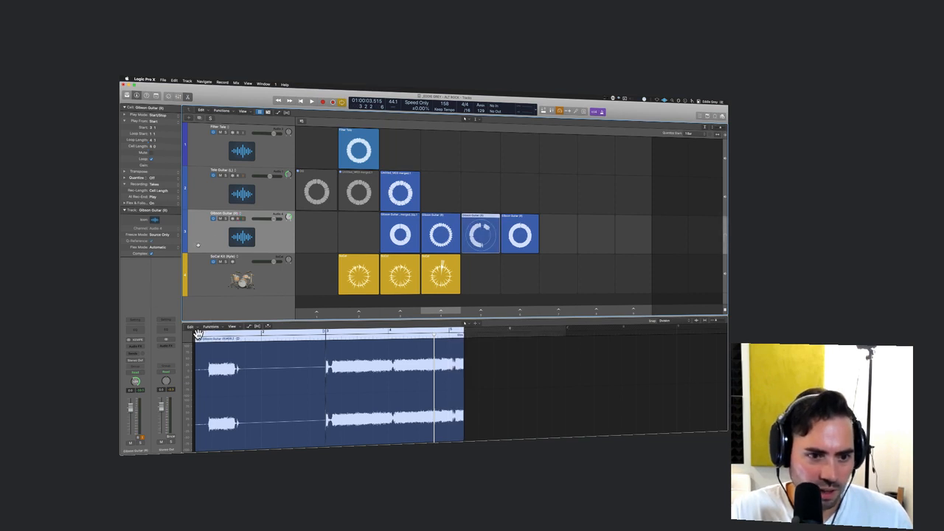
left_click_drag(195, 333, 324, 335)
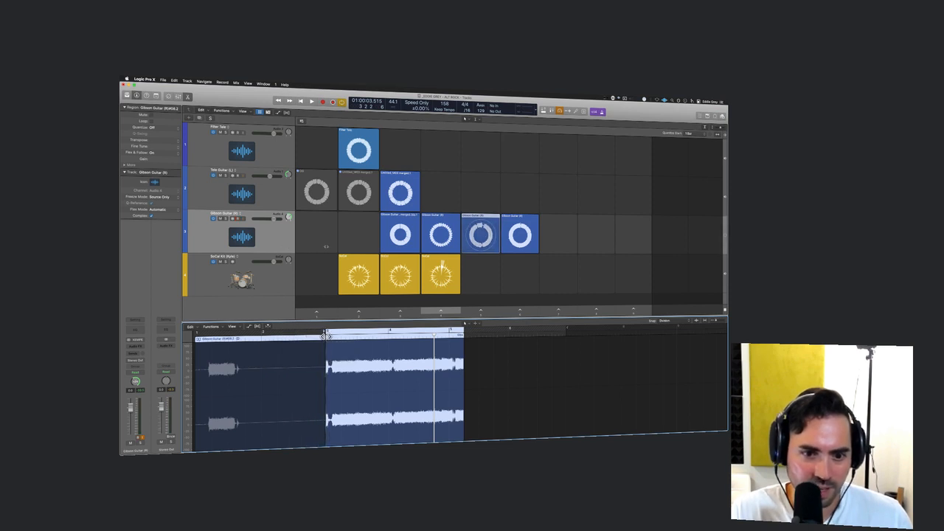
- Play scene 5 to check the shortened guitar loop, and examine the waveform around the bar 3 start up close
left_click(486, 312)
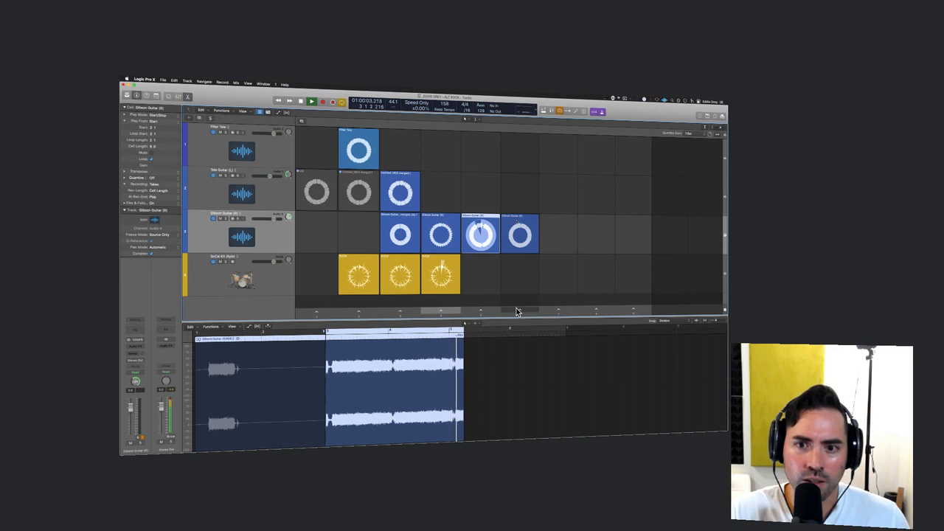
key("space")
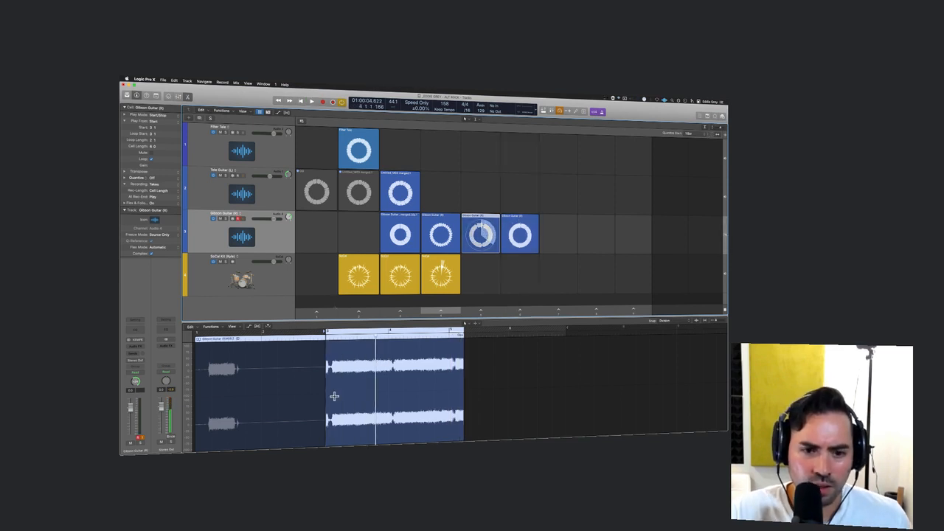
scroll(334, 397, "up", 5)
scroll(334, 397, "left", 10)
scroll(335, 397, "right", 1)
scroll(335, 397, "down", 4)
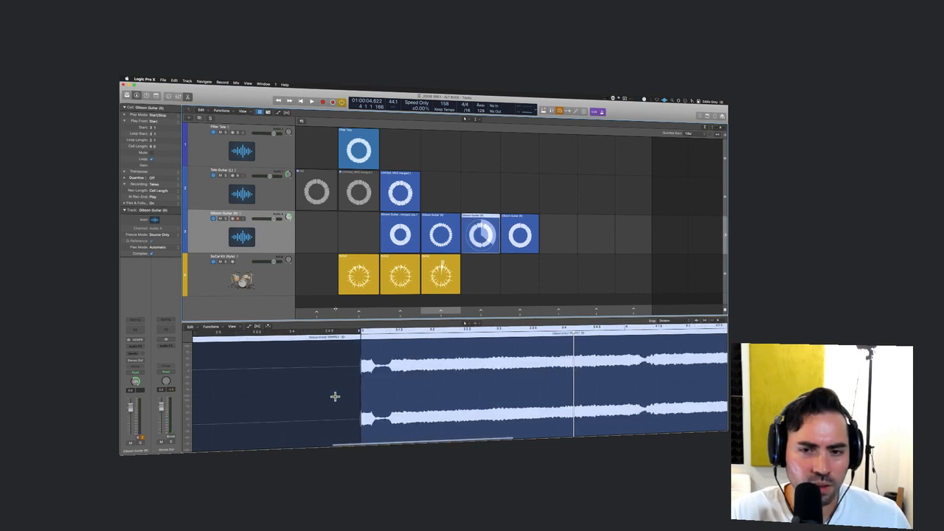
- Duplicate the scene 4 drum cell into scene 5, and play scene 4 followed by scene 5 to check the transition
left_click(451, 264)
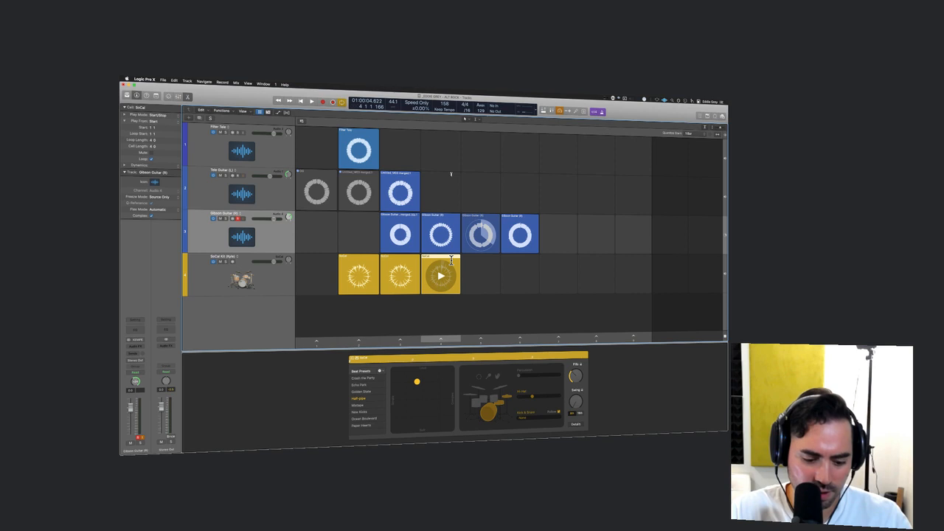
left_click_drag(451, 260, 477, 261)
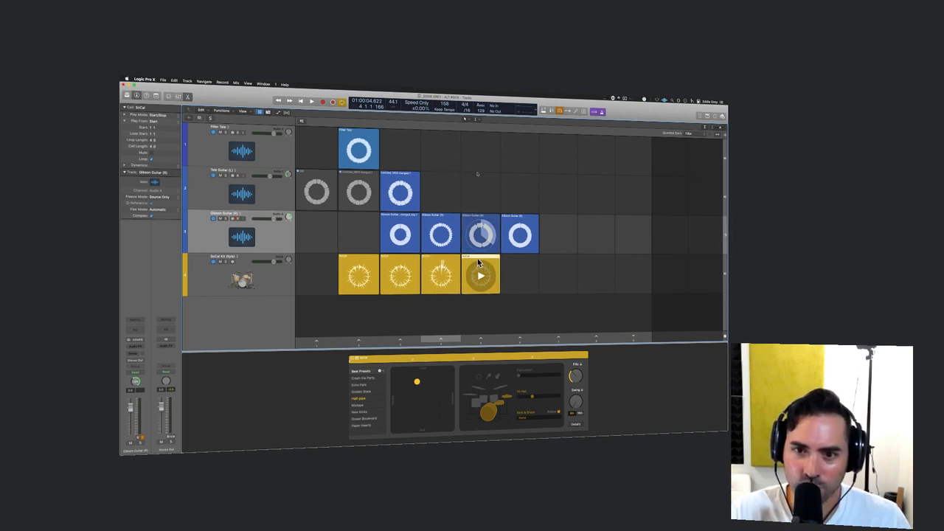
left_click(443, 339)
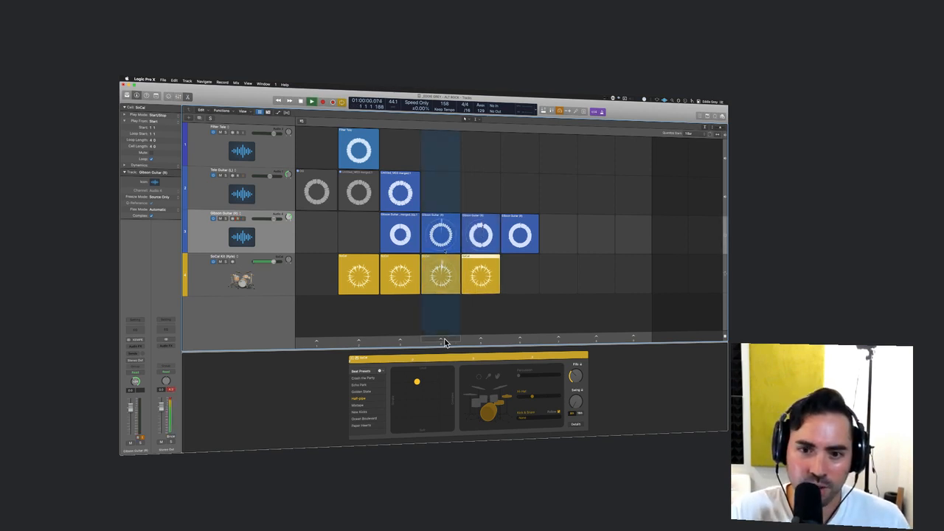
left_click(474, 340)
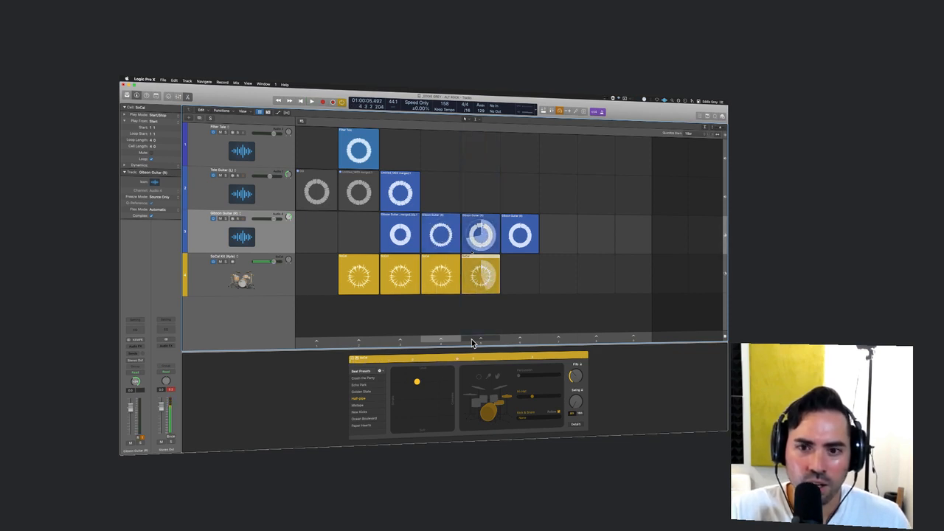
left_click(445, 336)
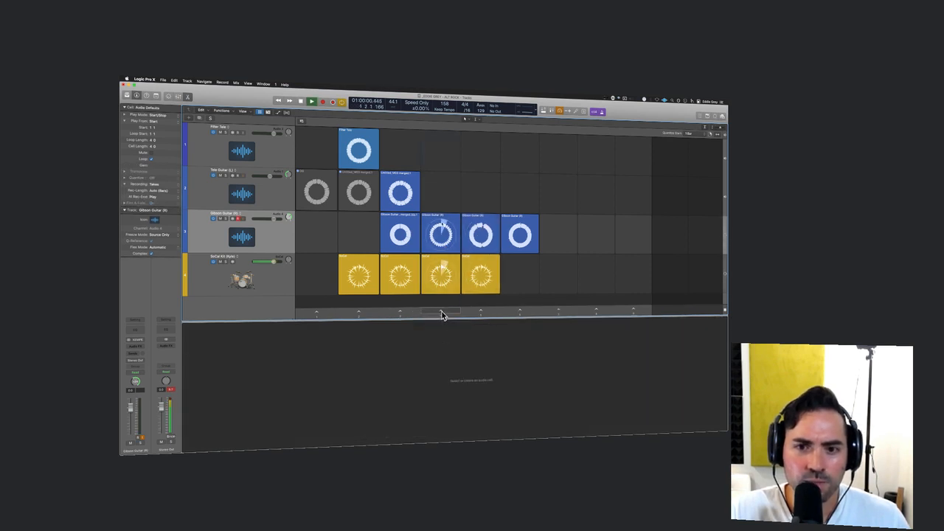
left_click(480, 312)
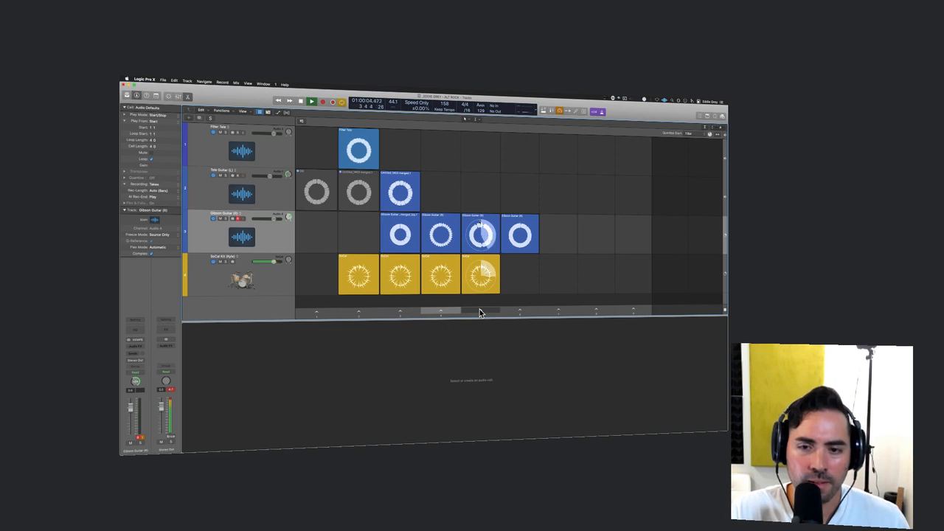
- Copy the short opening slice of the scene 5 guitar loop to its end, and shift the loop's end and start by the slice's length
left_click(489, 212)
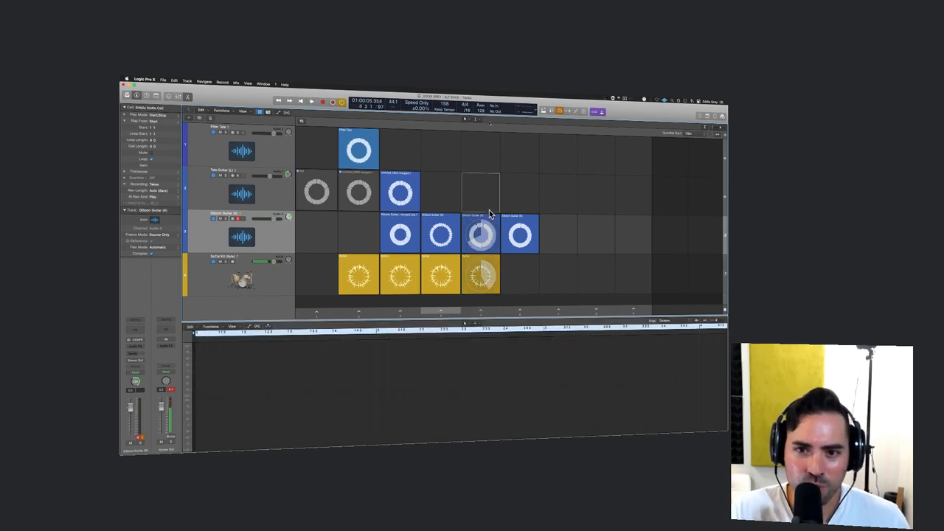
left_click(489, 215)
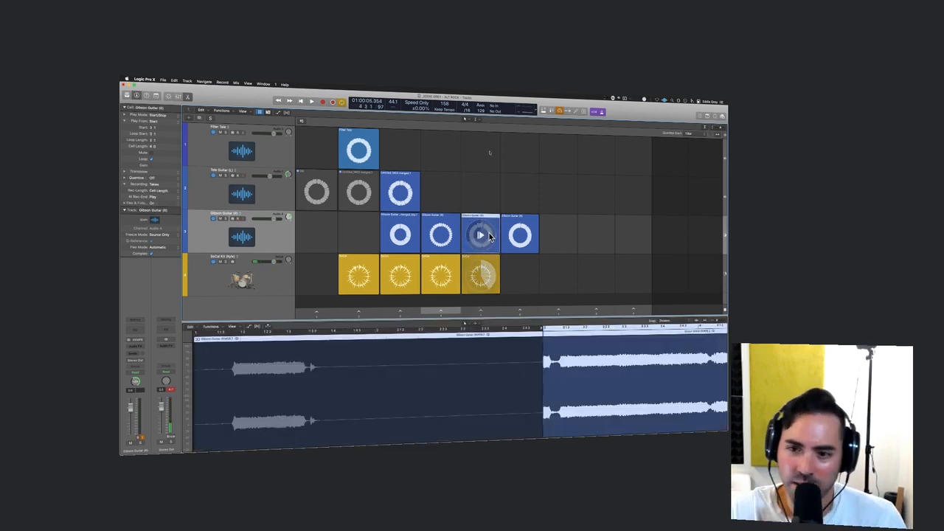
scroll(491, 370, "right", 5)
scroll(491, 370, "down", 4)
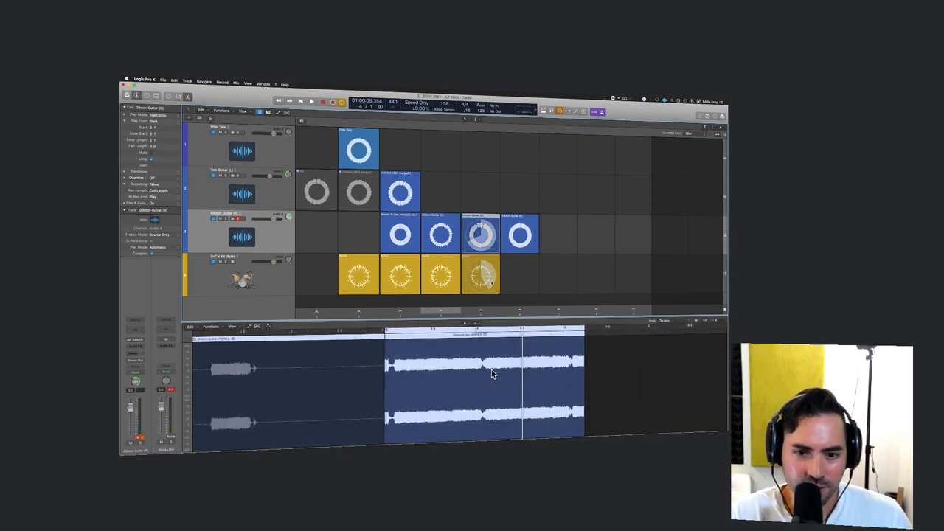
left_click_drag(396, 355, 590, 357)
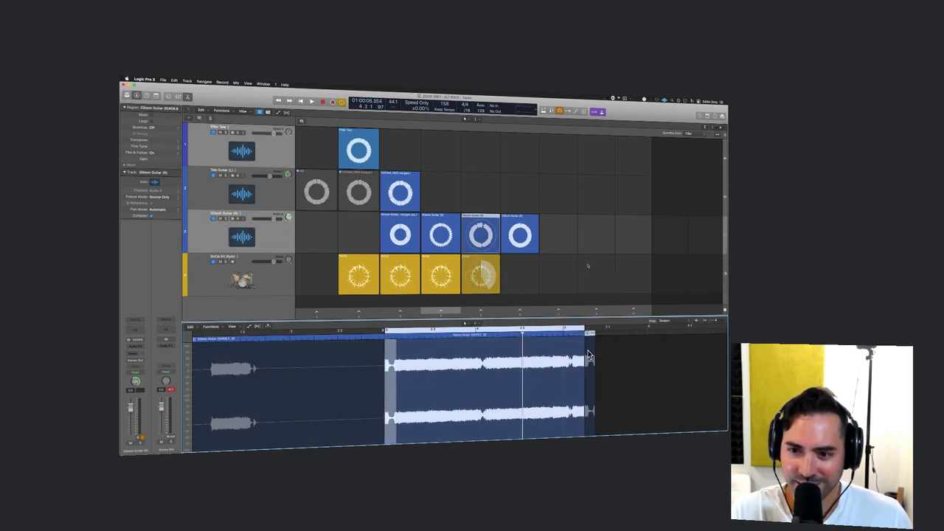
left_click_drag(587, 331, 592, 330)
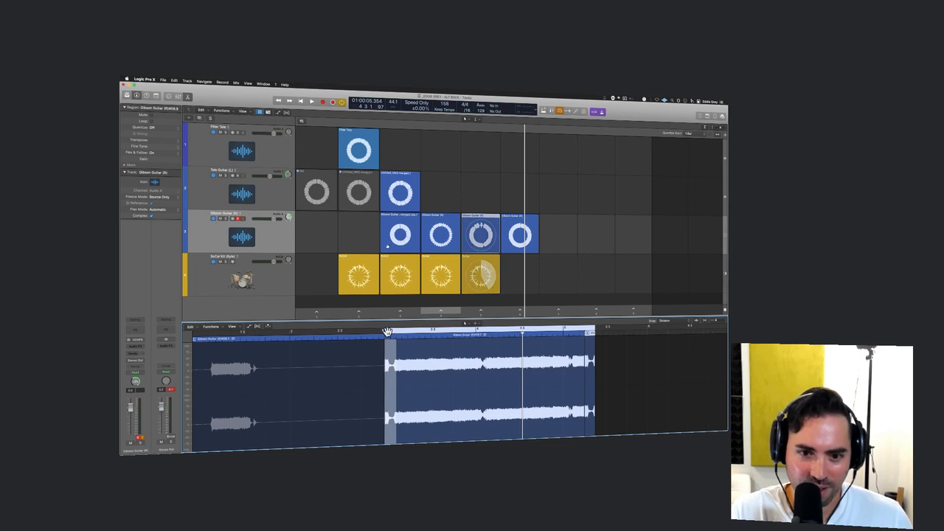
left_click_drag(385, 331, 396, 331)
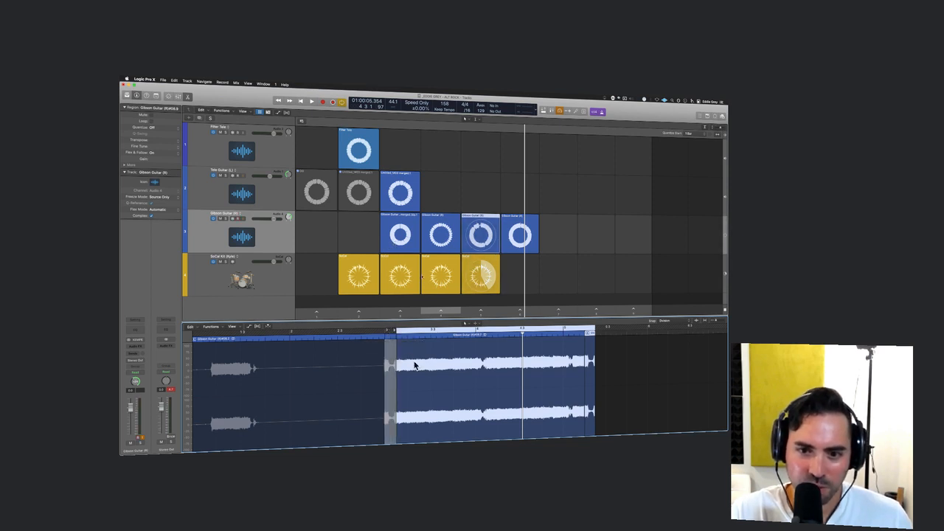
- Play scene 5 on its own and from scene 4 into scene 5 to check the shifted guitar loop, and stop all cells
left_click(479, 311)
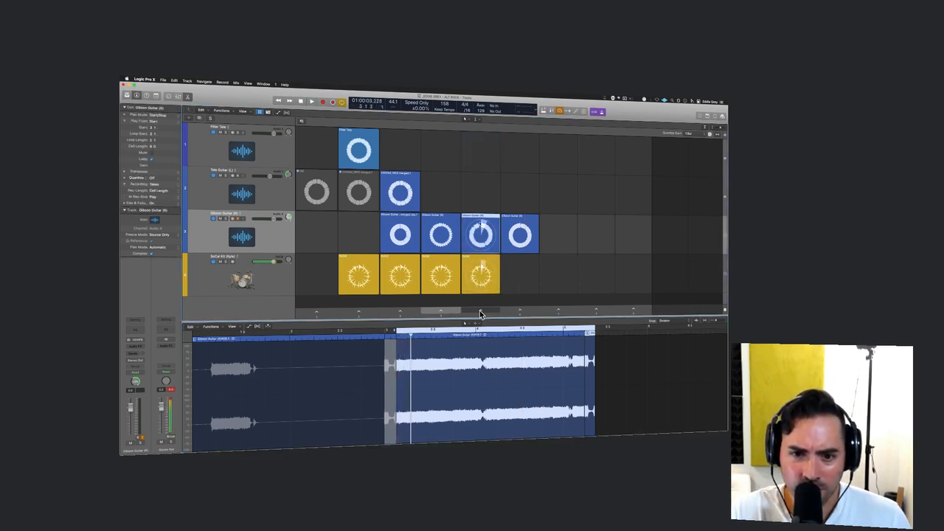
left_click(479, 310)
left_click(440, 311)
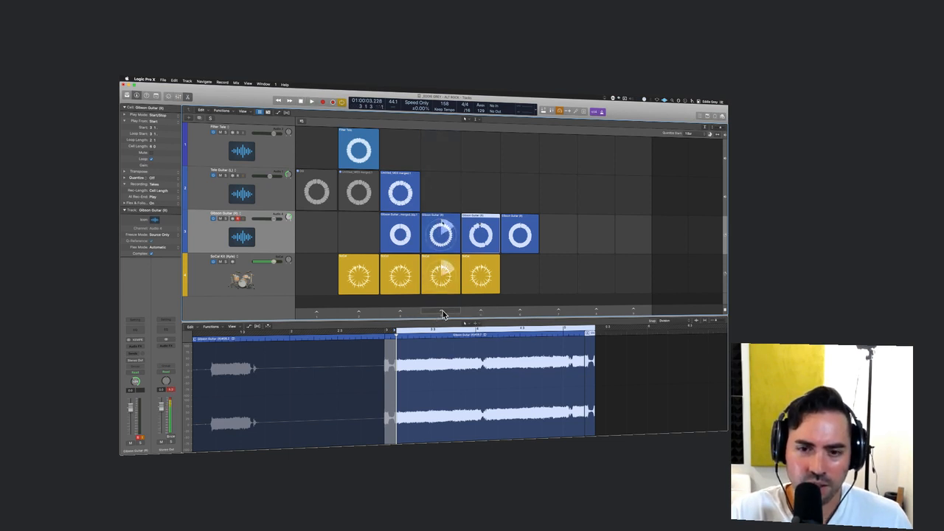
left_click(474, 312)
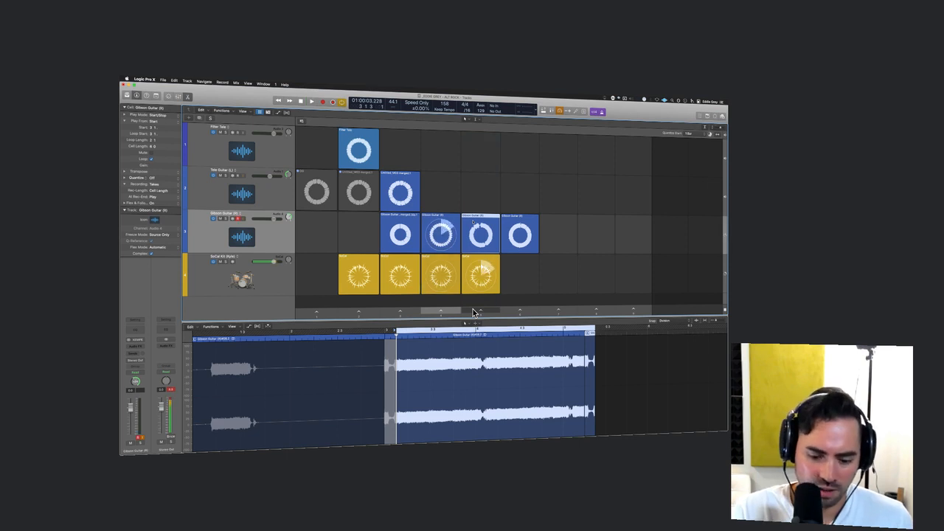
key("ctrl+Return")
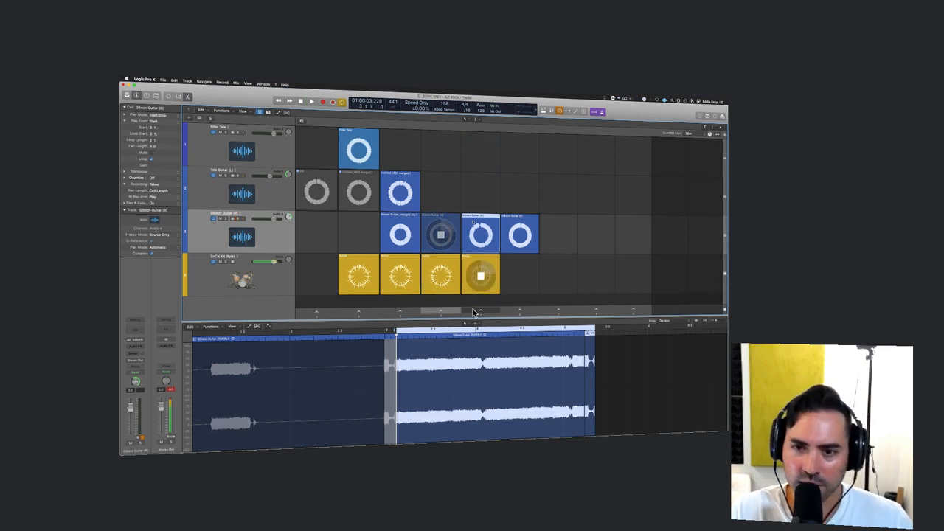
- Close the audio editor and try to delete the three muted guitar and drum regions from the Tracks timeline
key("e")
left_click(485, 379)
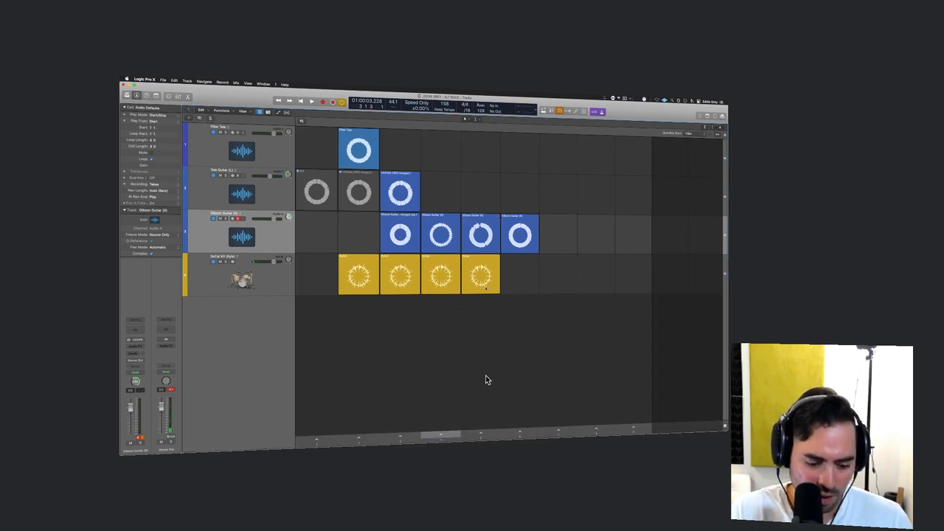
key("alt+b")
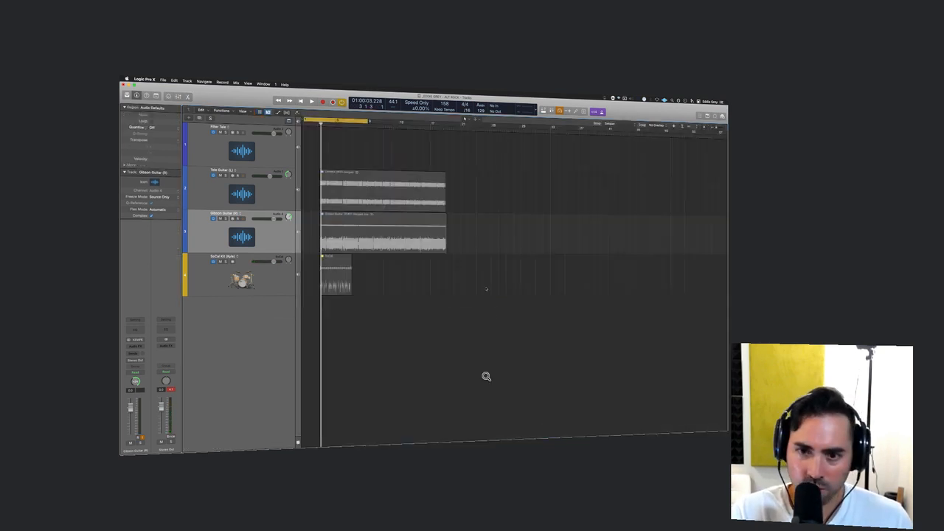
left_click_drag(402, 315, 314, 182)
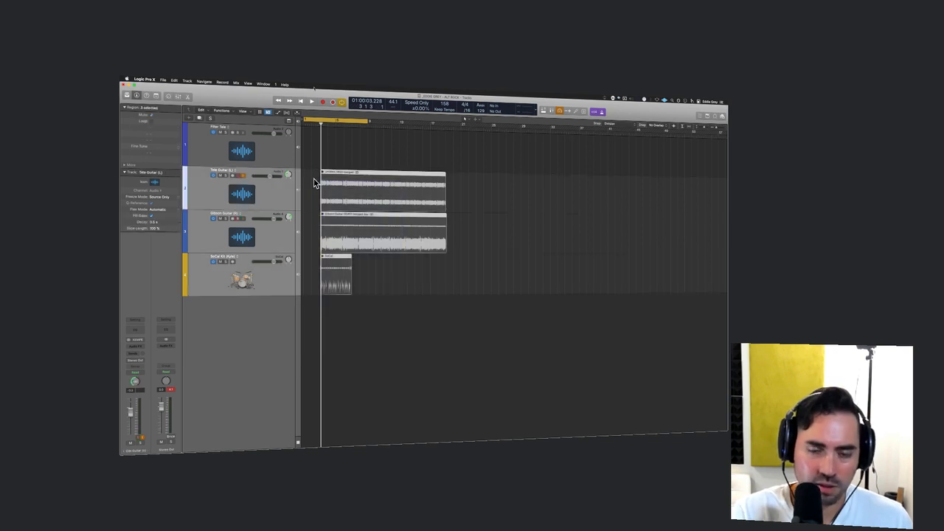
key("Delete")
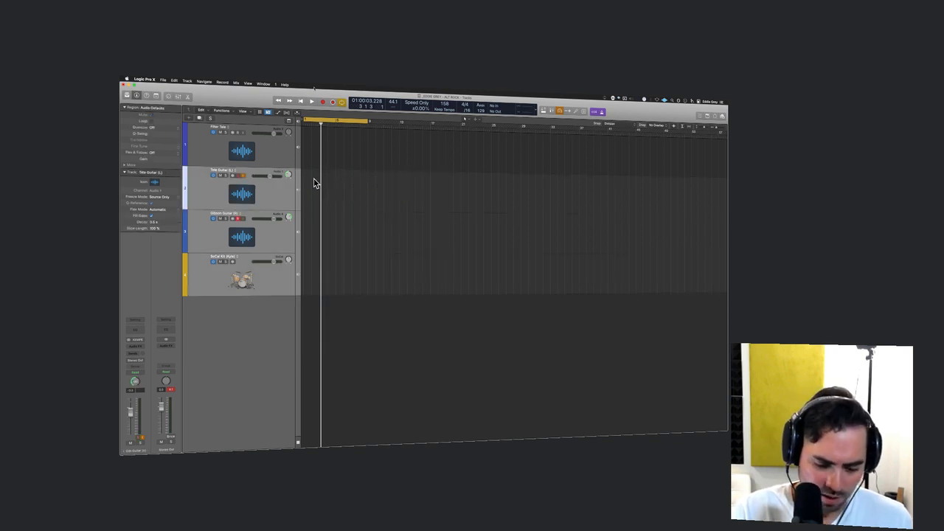
- Return to the Live Loops grid and audition the fifth scene with its Gibson Guitar (R) and SoCal drum cells
key("alt+b")
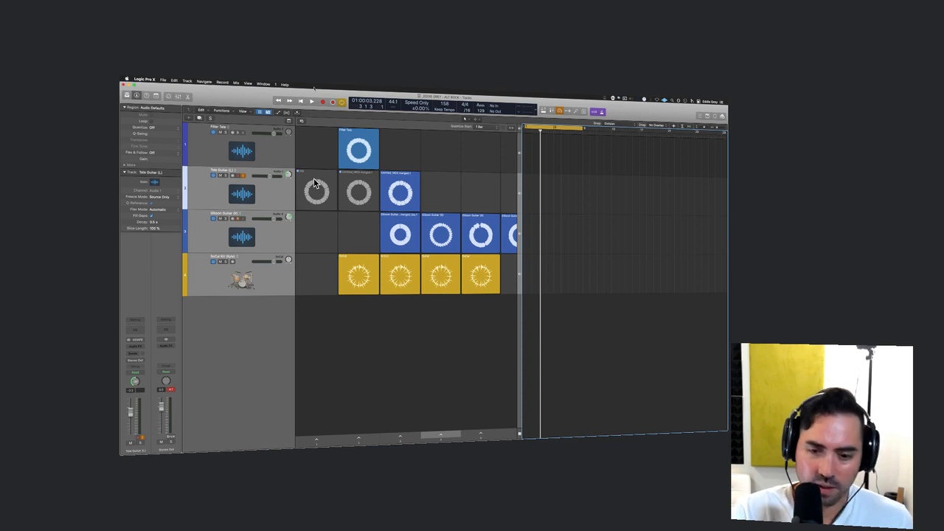
key("alt+b")
left_click(449, 436)
left_click(476, 435)
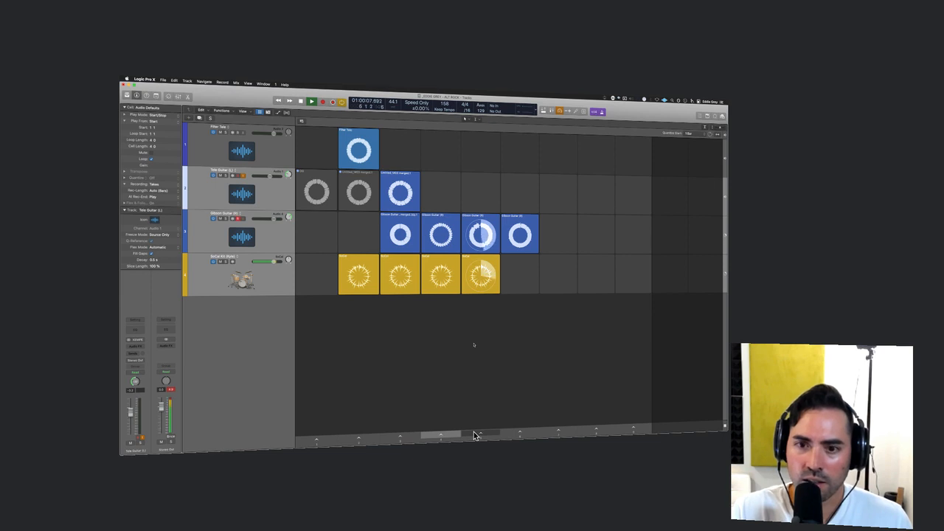
key("space")
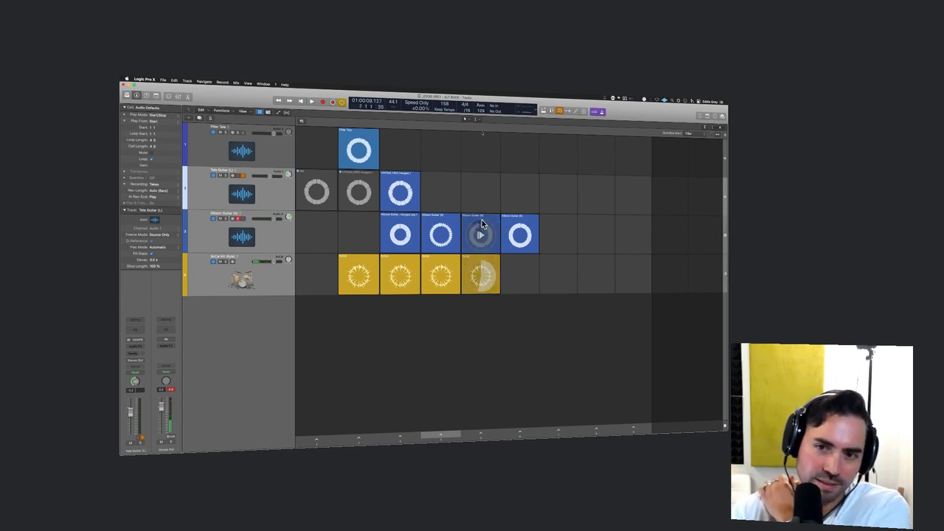
key("space")
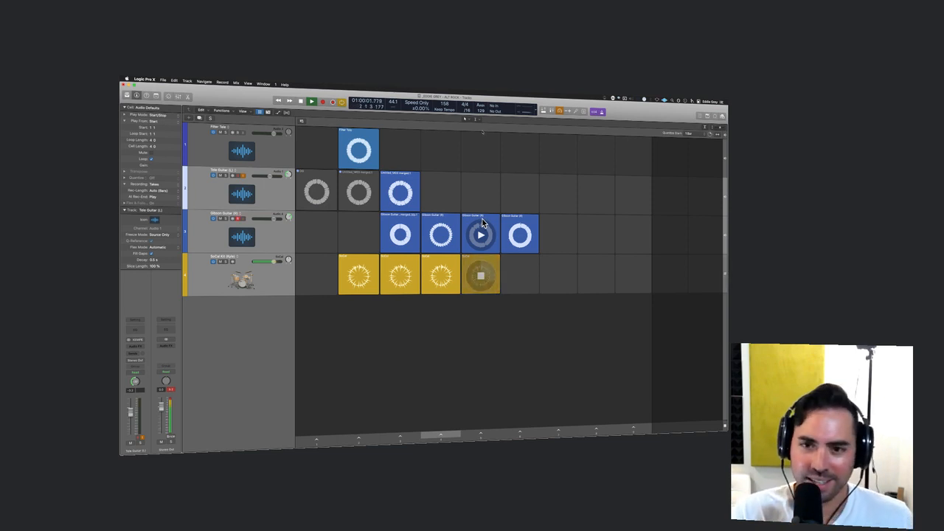
double_click(483, 220)
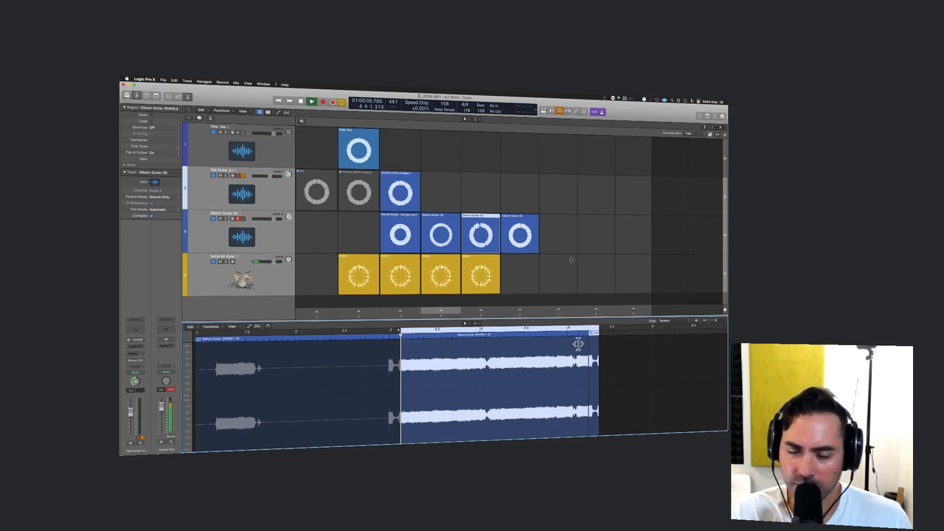
key("space")
key("e")
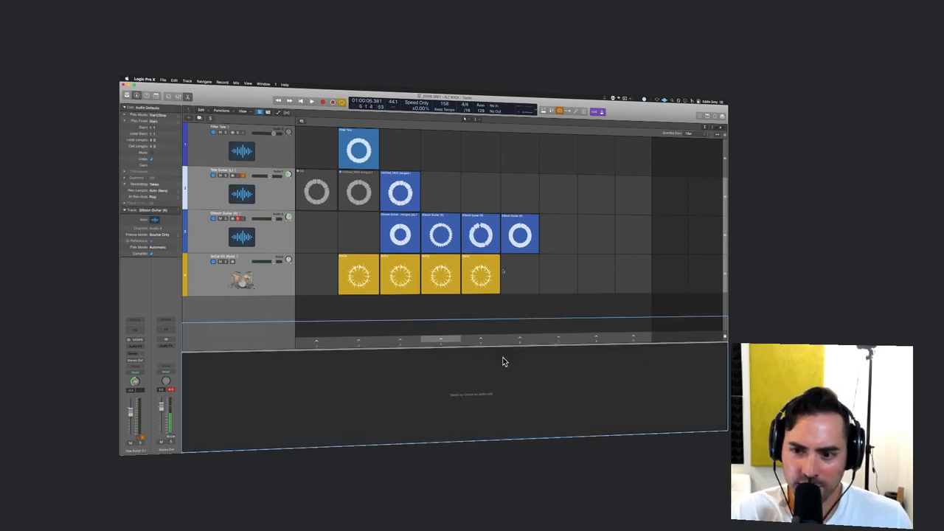
- Open the fifth scene's Gibson Guitar (R) cell in the audio editor and show the Tracks timeline beside the Live Loops grid
double_click(486, 223)
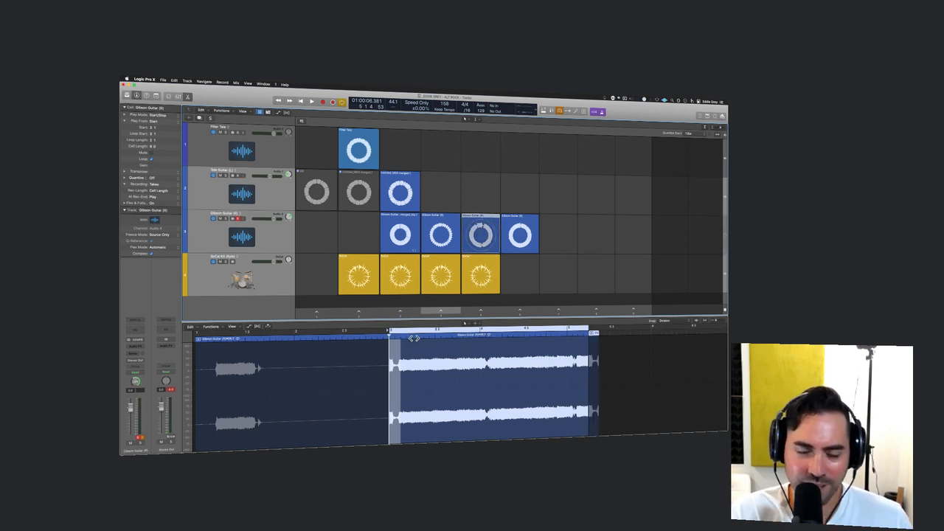
left_click(474, 368)
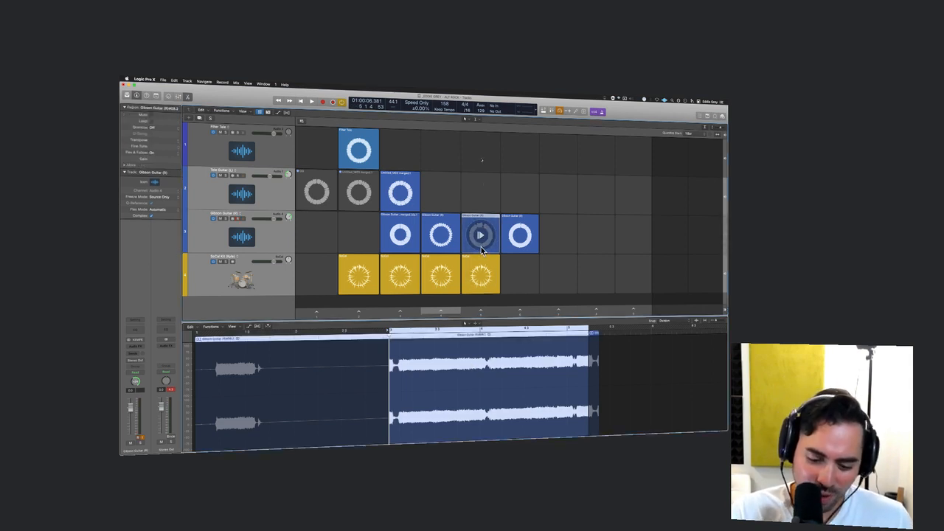
key("alt+b")
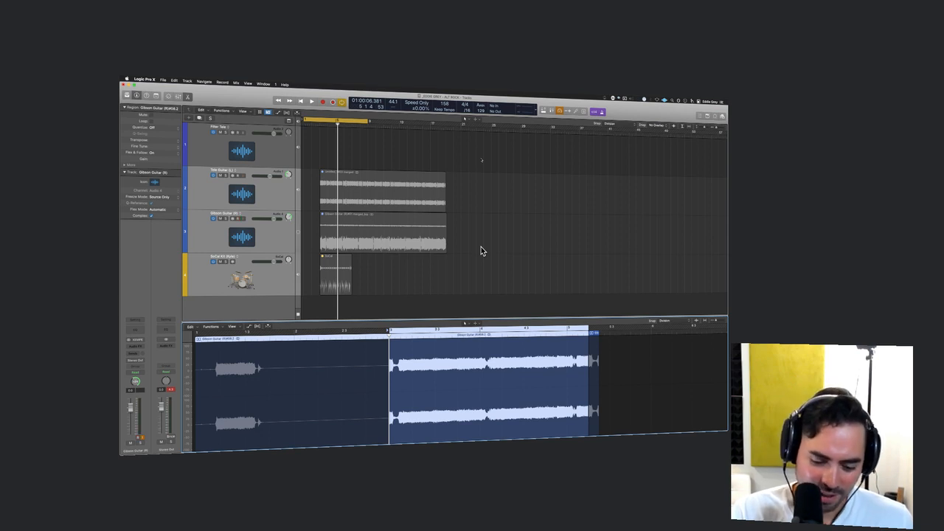
key("alt+b")
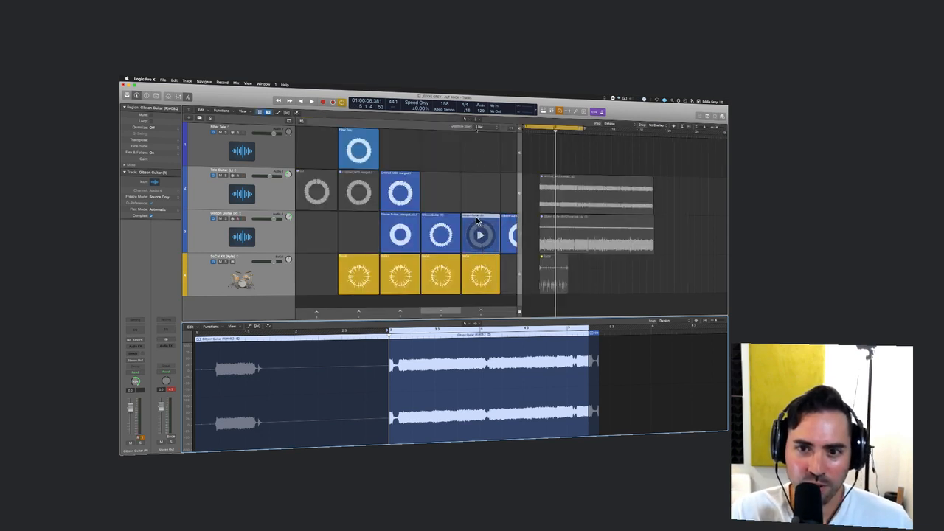
left_click(547, 228)
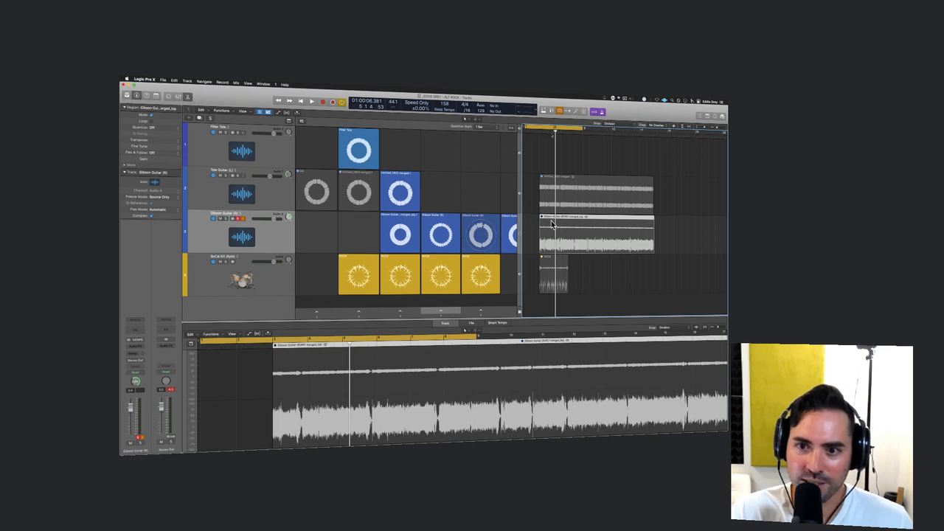
left_click(567, 196, "shift")
key("Delete")
key("super+z")
- Copy the fifth scene's Gibson Guitar (R) cell to an empty stretch after bar 22 of its timeline track and delete the original cell
left_click(465, 219)
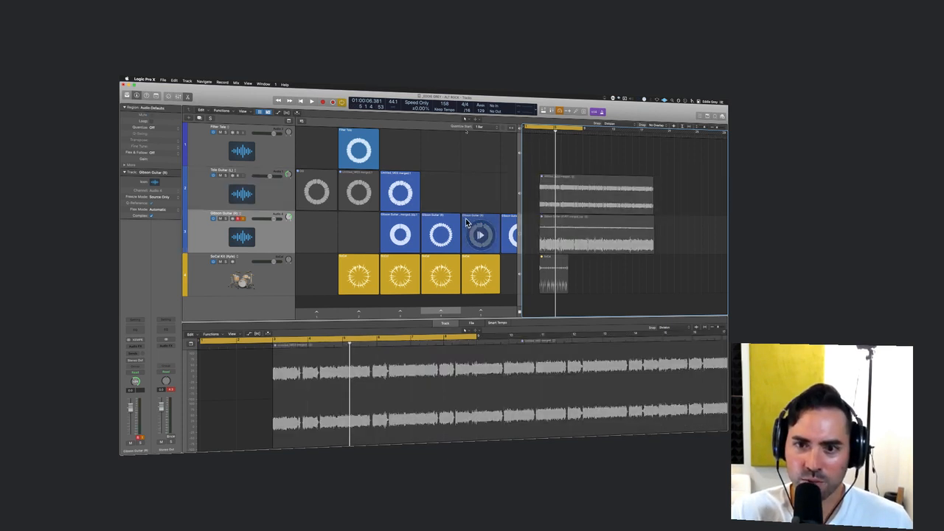
left_click_drag(478, 218, 680, 231)
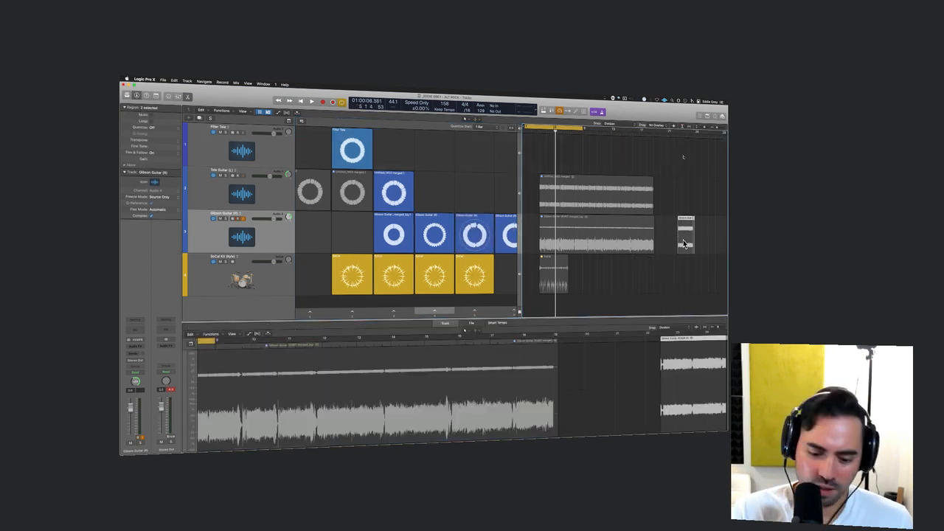
left_click(474, 220)
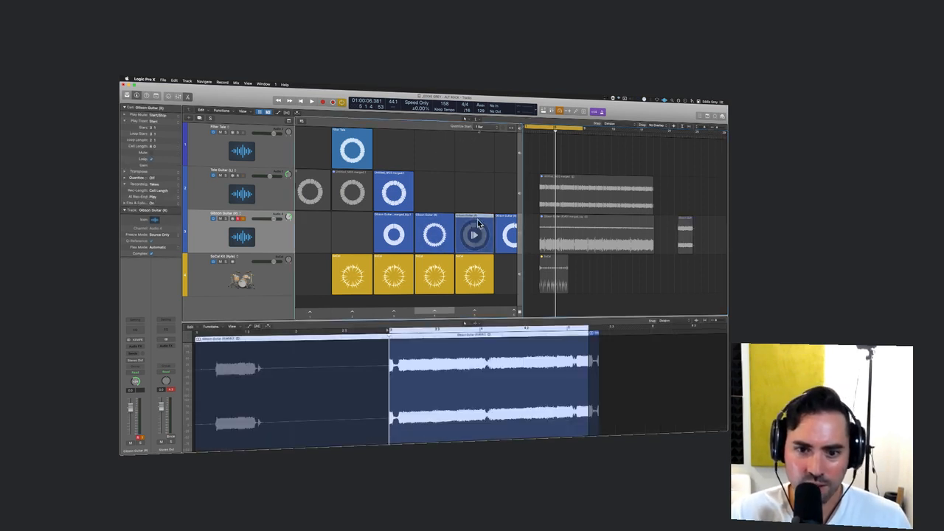
key("Delete")
scroll(478, 219, "right", 3)
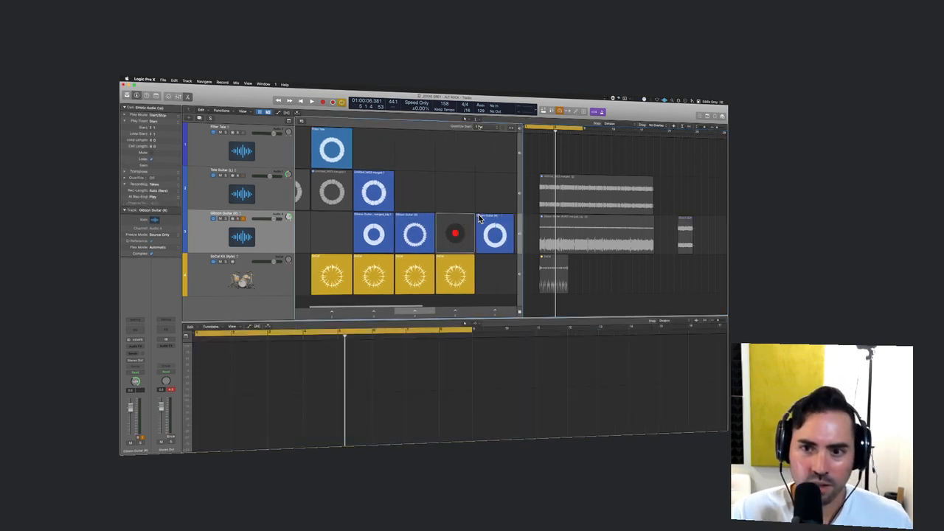
- Activate timeline playback for the Gibson Guitar (R) track and close the audio editor
left_click(472, 220)
scroll(472, 221, "right", 3)
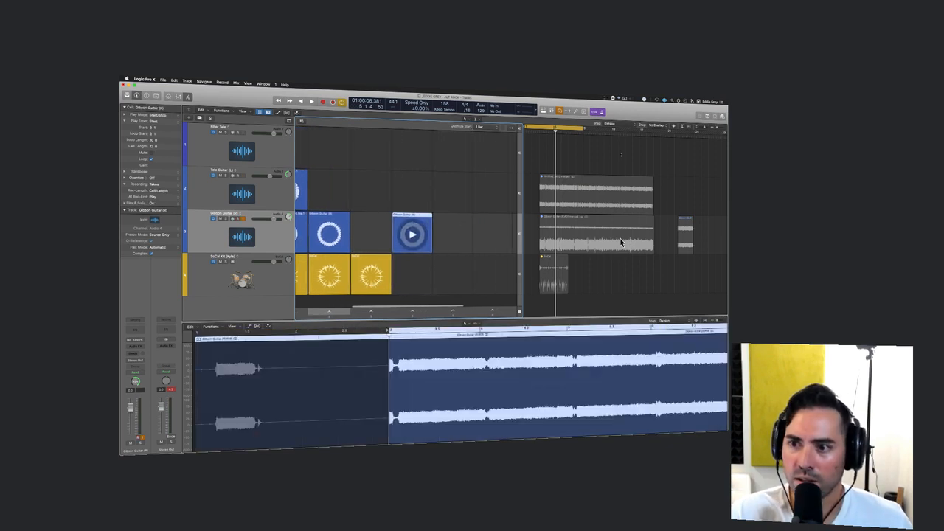
left_click(673, 241)
left_click_drag(674, 239, 674, 239)
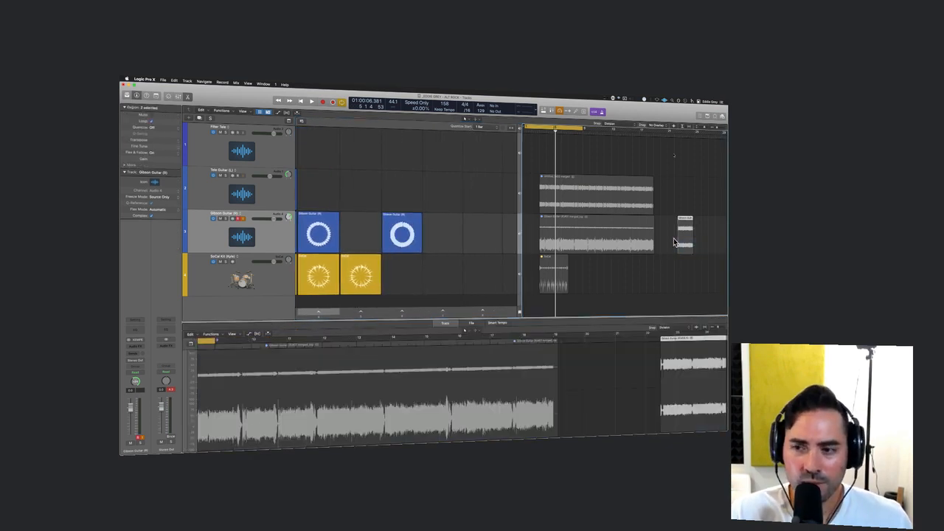
left_click(521, 237)
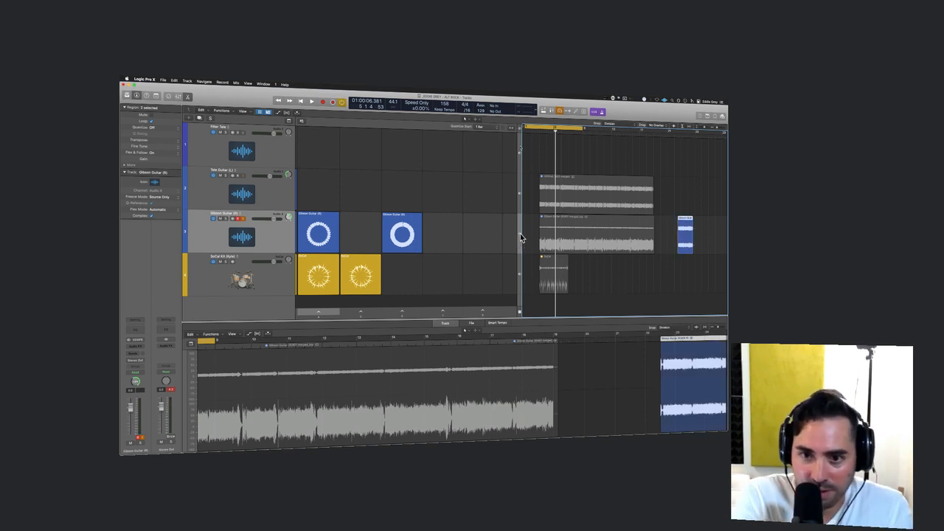
key("e")
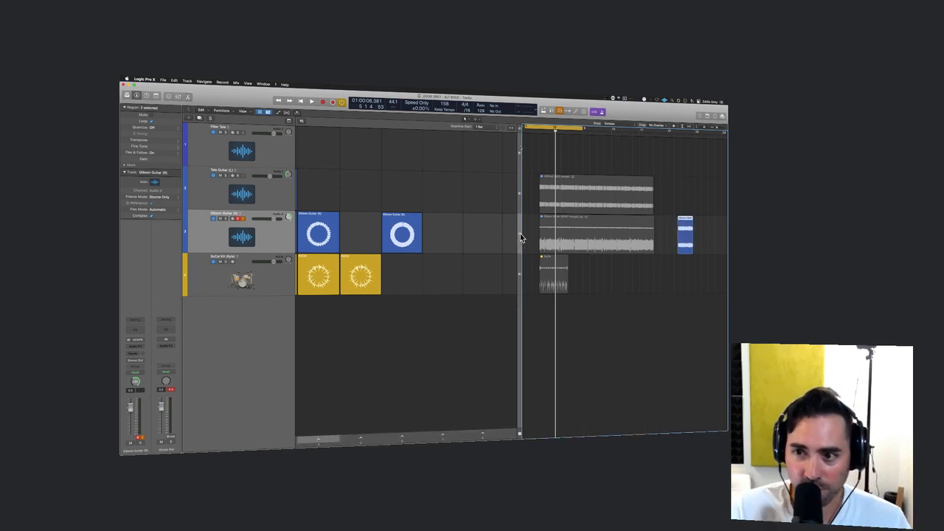
- Examine the copied Gibson Guitar (R) region in the timeline at different zoom levels
scroll(694, 289, "right", 2)
key("super+Right")
key("super+Right")
key("super+Right")
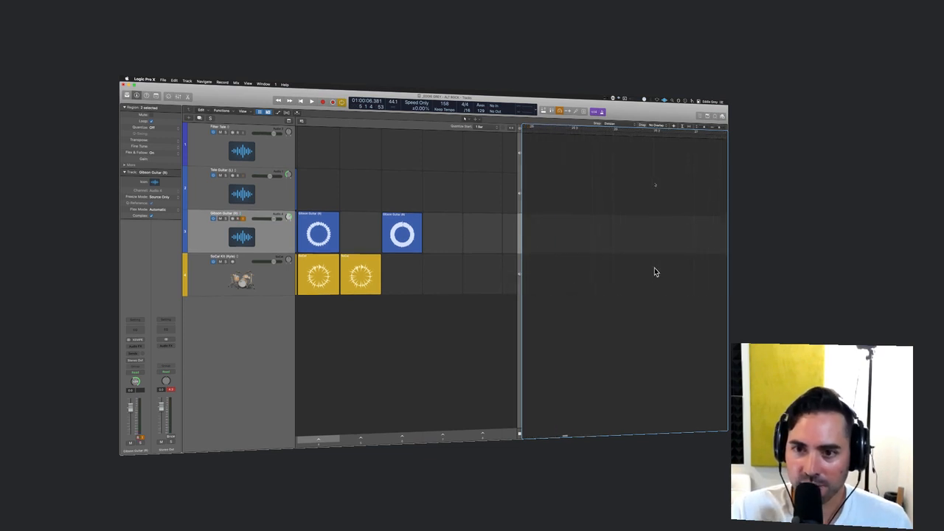
scroll(654, 267, "left", 3)
left_click_drag(671, 286, 586, 223)
key("super+Left")
key("super+Left")
key("super+Left")
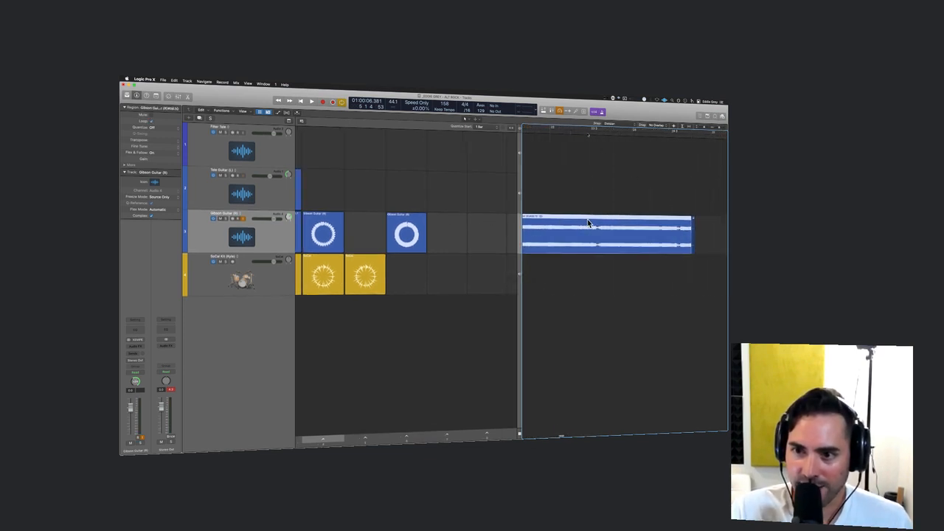
scroll(587, 244, "left", 3)
left_click_drag(707, 277, 624, 236)
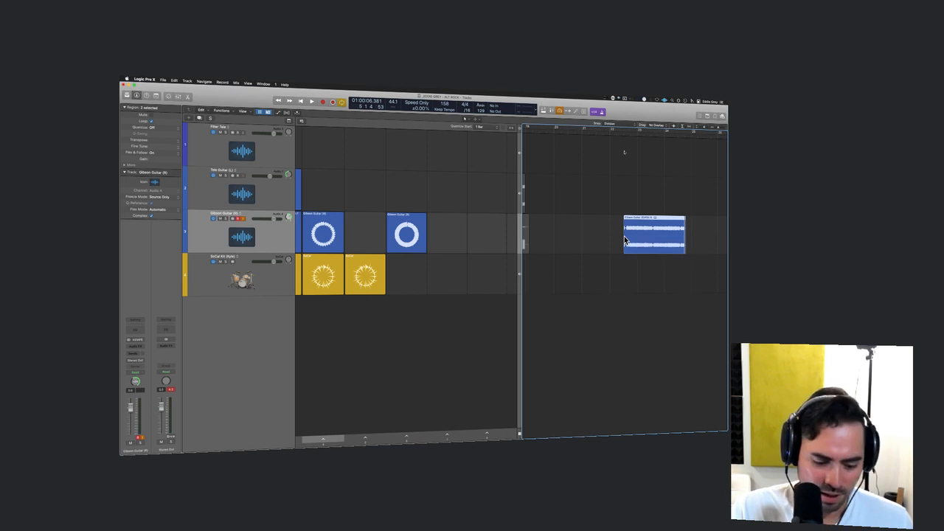
- Hide the Live Loops grid and select the copied Gibson Guitar (R) region in the timeline
key("alt+b")
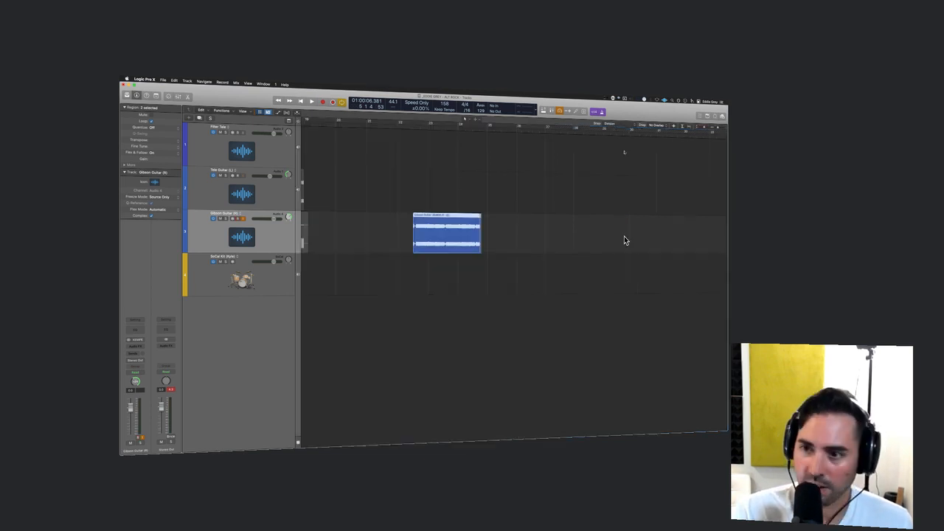
left_click_drag(546, 286, 453, 238)
key("super+Right")
left_click(368, 156)
key("super+Right")
key("super+Right")
scroll(368, 157, "right", 5)
left_click(477, 234)
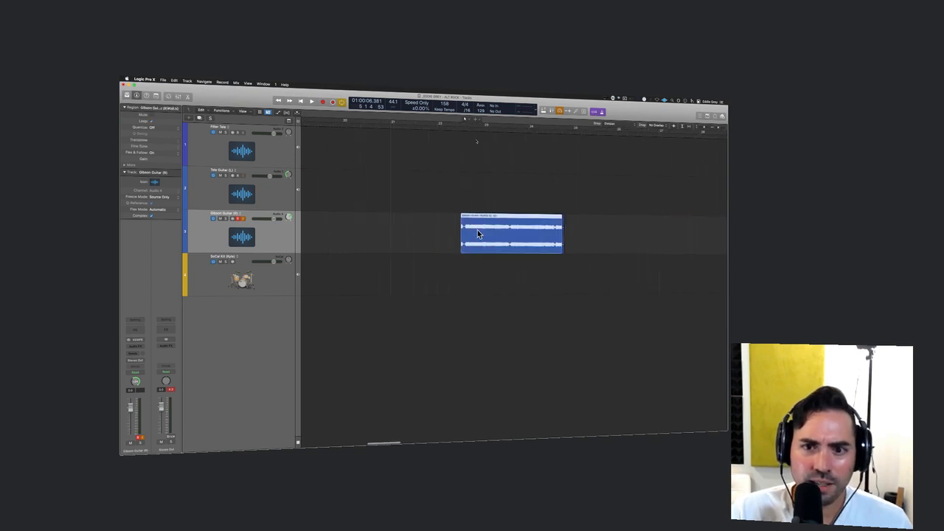
- Audition the copied guitar region by playing the timeline from about bar 21
left_click(398, 134)
left_click(395, 127)
key("space")
left_click(402, 125)
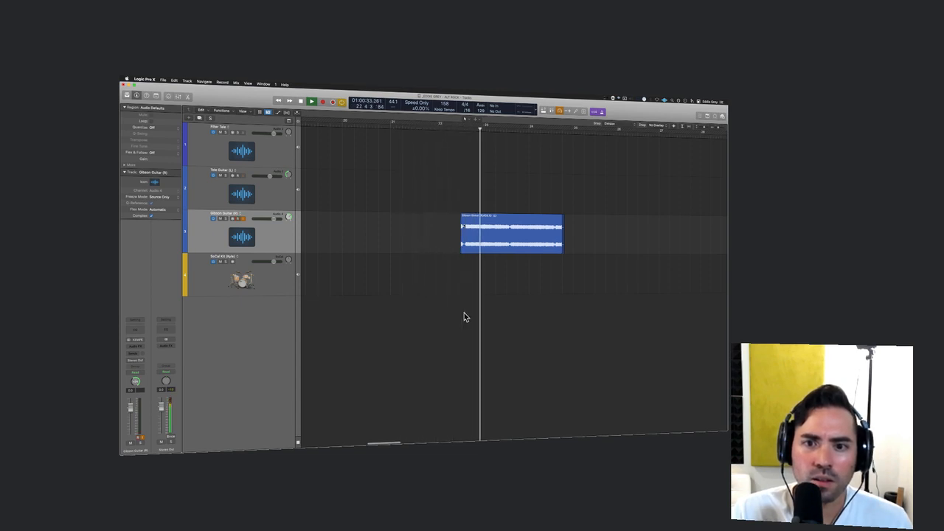
key("space")
- Replay the copied Gibson Guitar (R) region with a wider stretch of the timeline in view and stop partway through it
key("ctrl+r")
key("ctrl+r")
key("Return")
key("space")
left_click(454, 231, "shift")
key("super+Left")
key("super+Left")
key("super+Left")
key("super+Left")
key("super+Left")
key("super+Right")
key("super+Right")
key("super+Right")
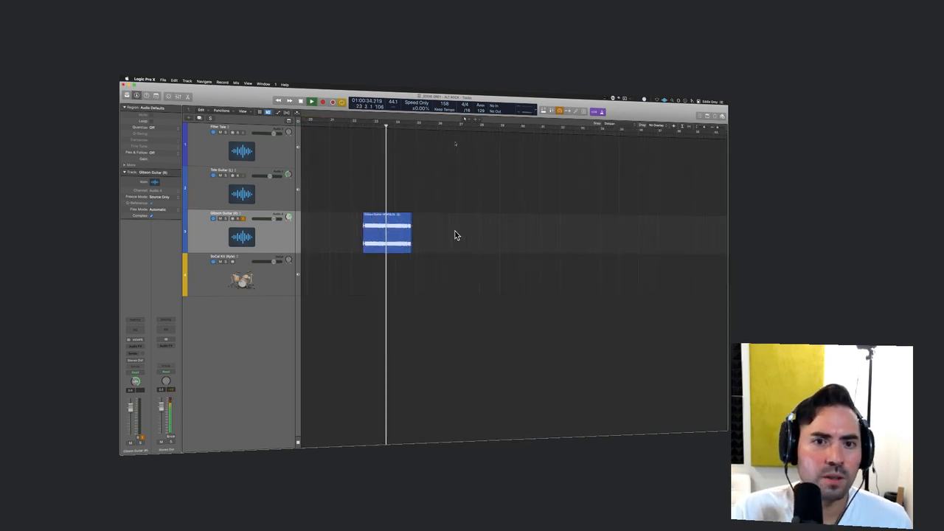
key("space")
- Toggle timeline playback activation for the tracks, and play the copied Gibson Guitar (R) region once more before stopping
scroll(455, 235, "left", 8)
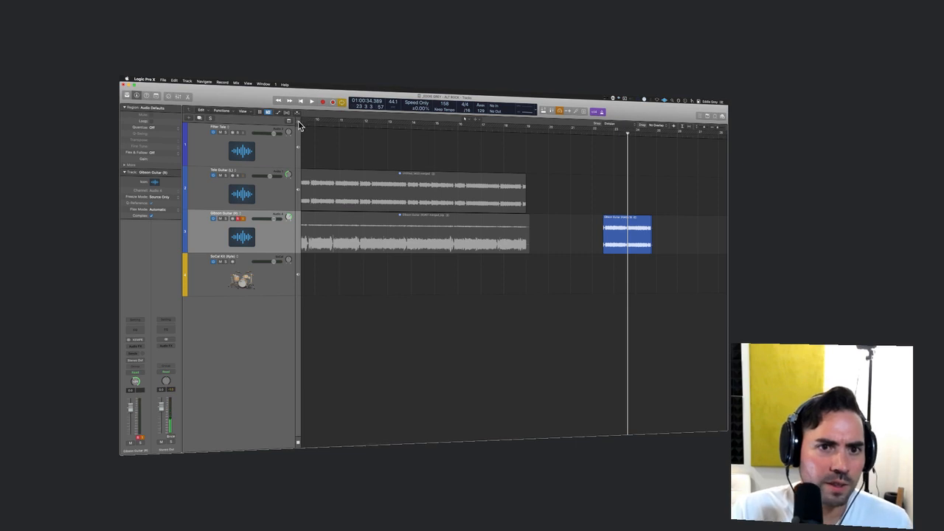
left_click(299, 126)
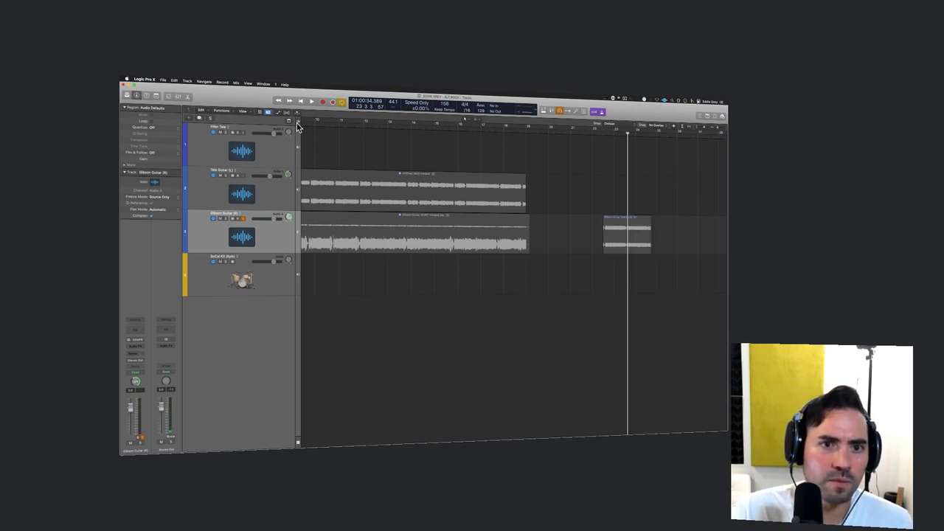
key("ctrl+m")
key("Return")
key("space")
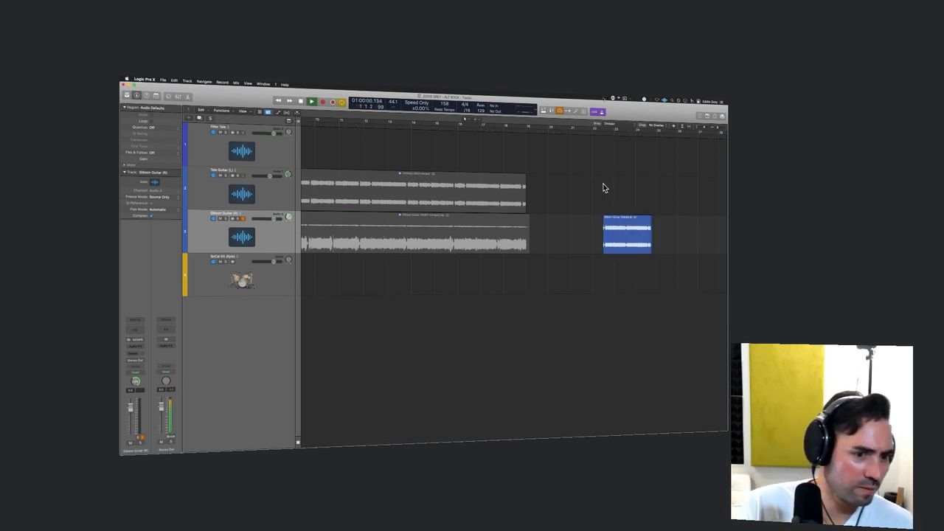
left_click(603, 188)
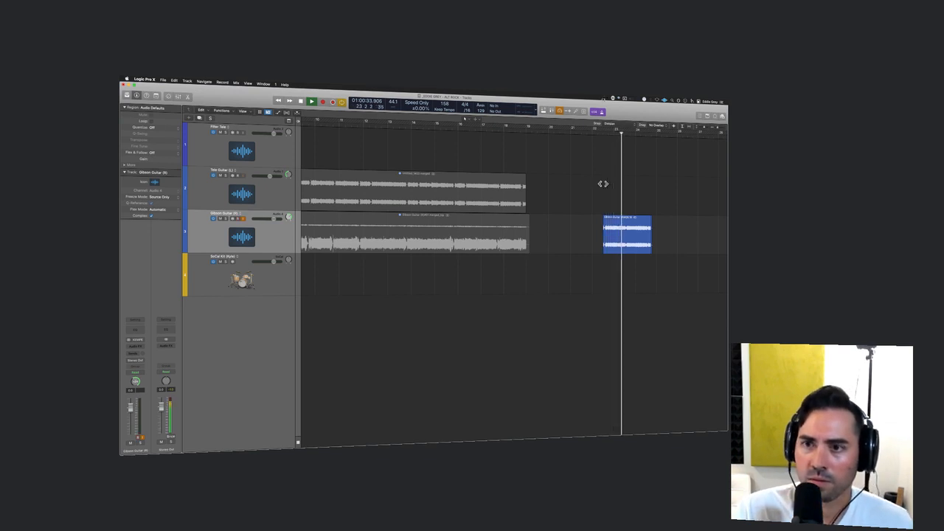
key("space")
key("super+Left")
key("super+Left")
key("super+Left")
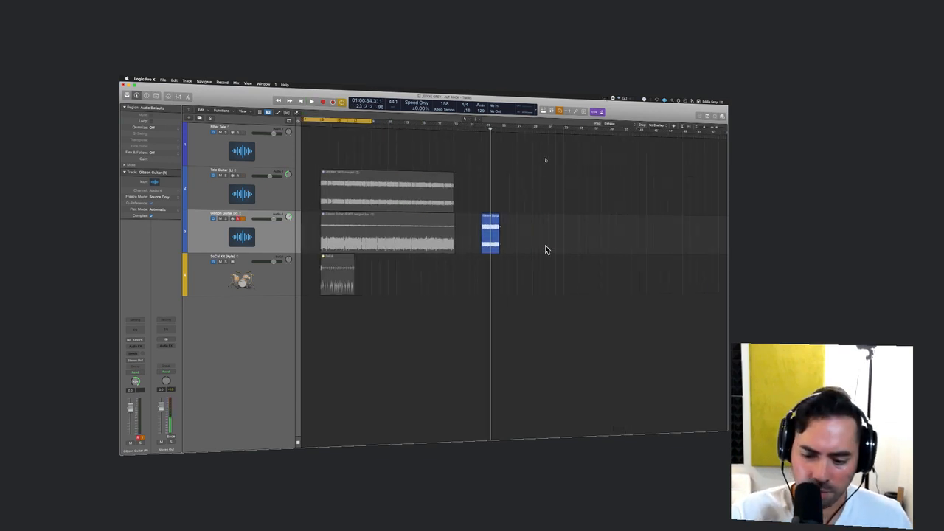
- Return the playhead to the start and delete the long merged Gibson Guitar (R) region from the timeline
key("Return")
left_click(411, 231)
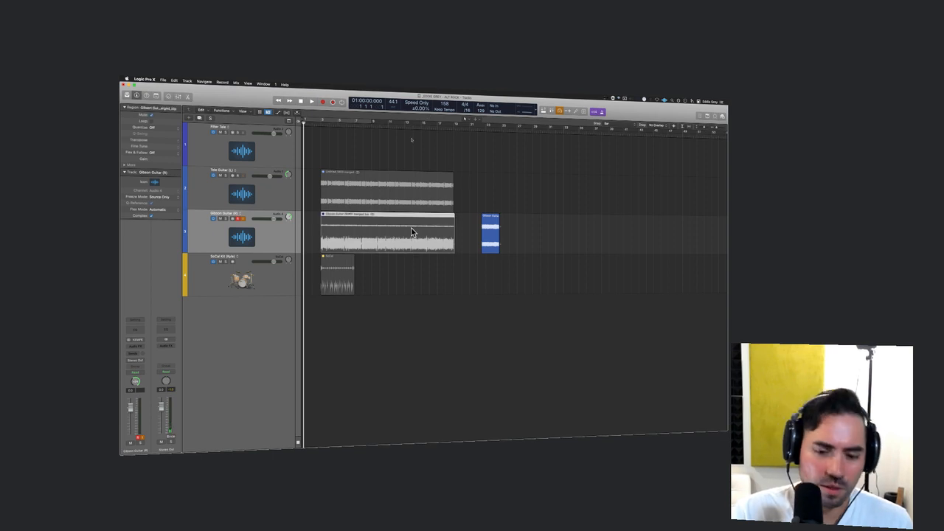
key("Delete")
- Move the copied Gibson Guitar (R) region to bar 1 of its track and play it briefly
left_click(489, 240)
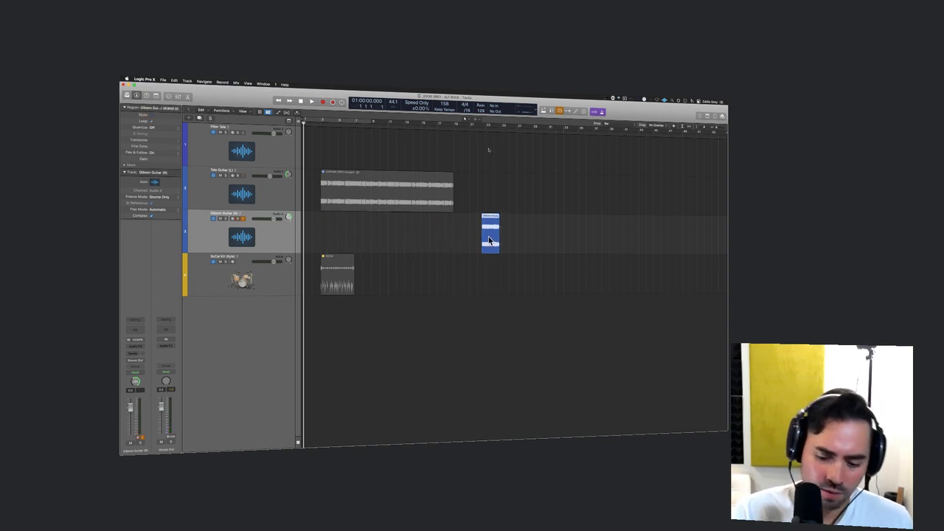
key("super+z")
key("space")
key("super+z")
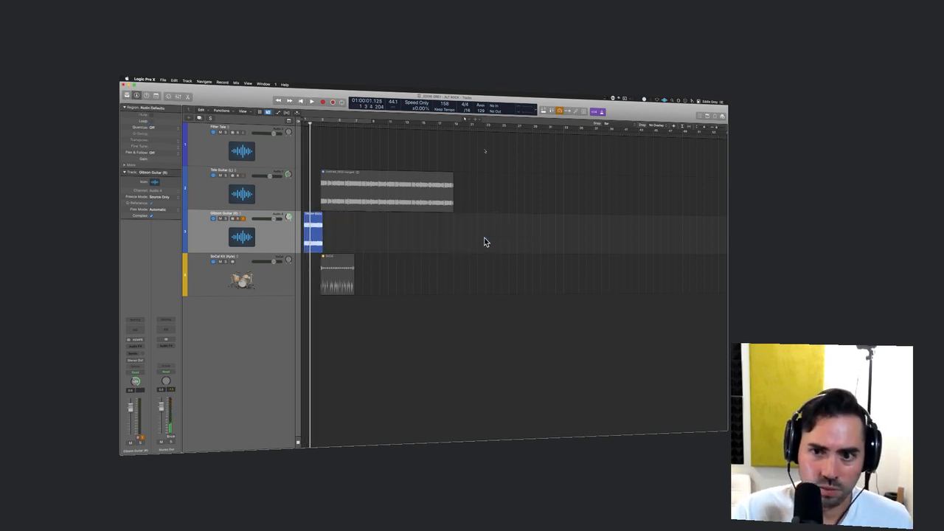
- Play the moved Gibson Guitar (R) region from bar 1 past its end and stop
key("super+Right")
key("super+Right")
key("super+Right")
key("super+Right")
key("super+Right")
key("super+Right")
key("Return")
key("space")
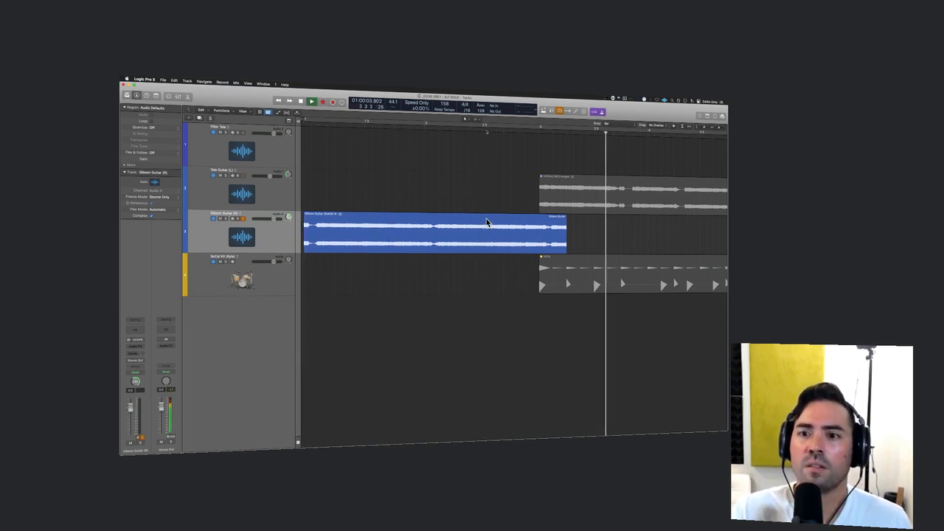
key("space")
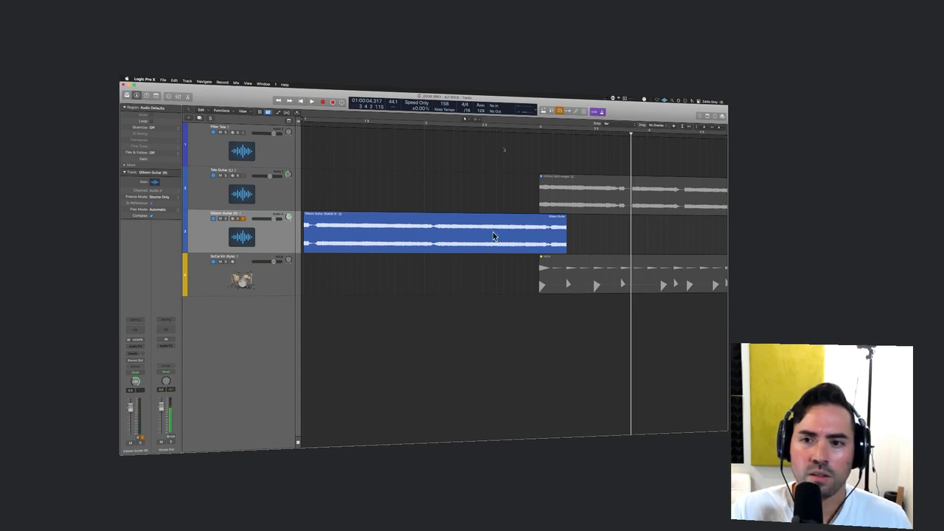
- Split the Gibson Guitar (R) region at bar 3, delete the leftover piece, and audition the trimmed region from the start
left_click(543, 225)
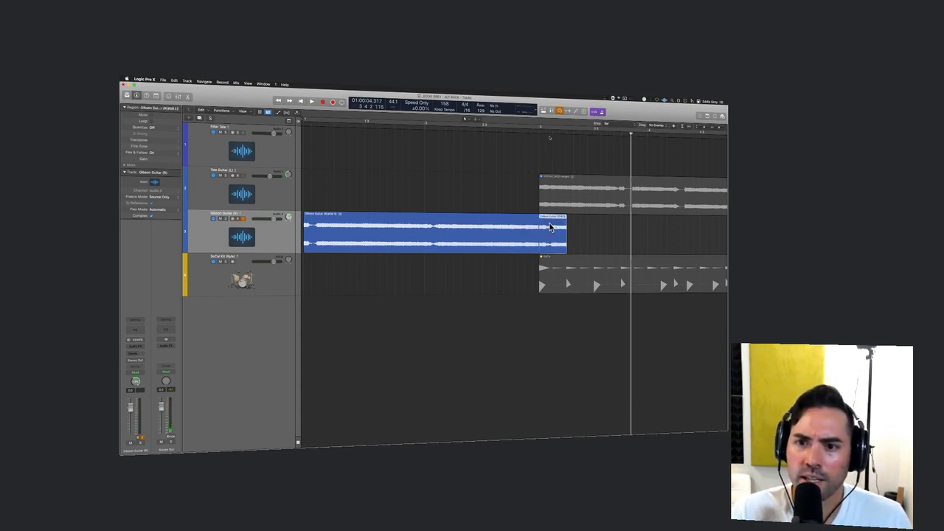
key("Delete")
key("Return")
key("space")
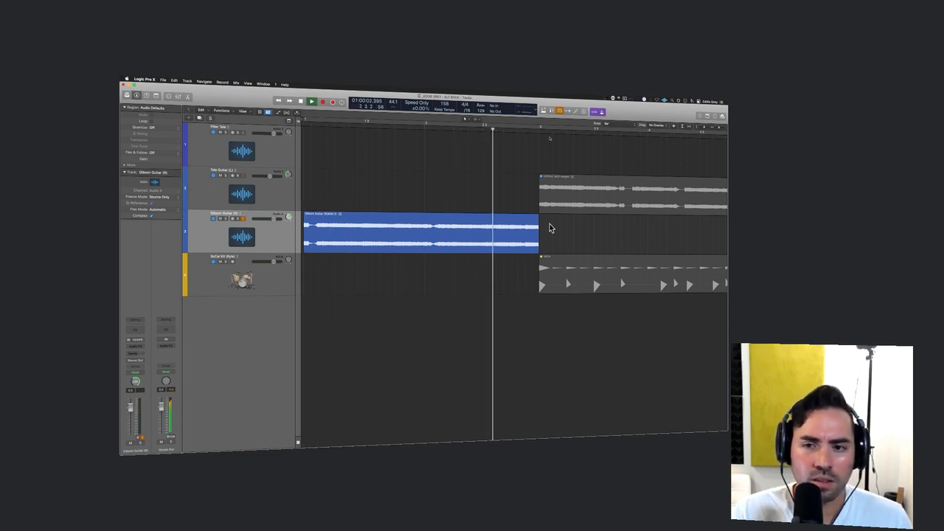
key("space")
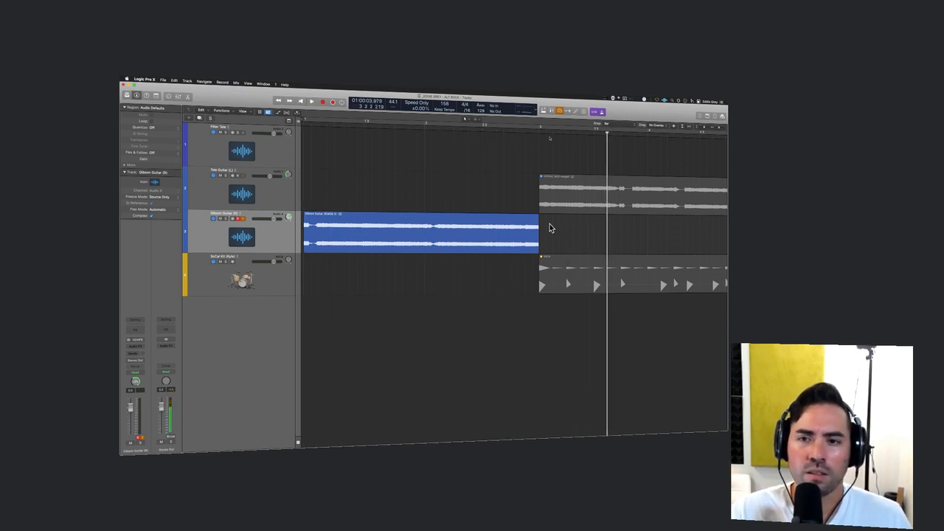
- Show the Live Loops grid and copy the trimmed timeline region into the empty scene 5 cell of the Gibson Guitar (R) track
scroll(546, 249, "down", 5)
scroll(503, 242, "down", 5)
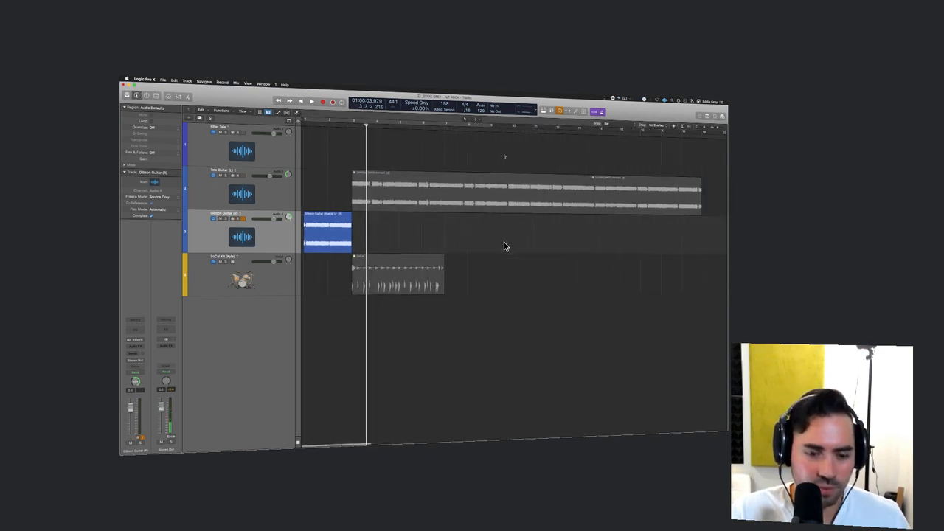
key("alt+shift+b")
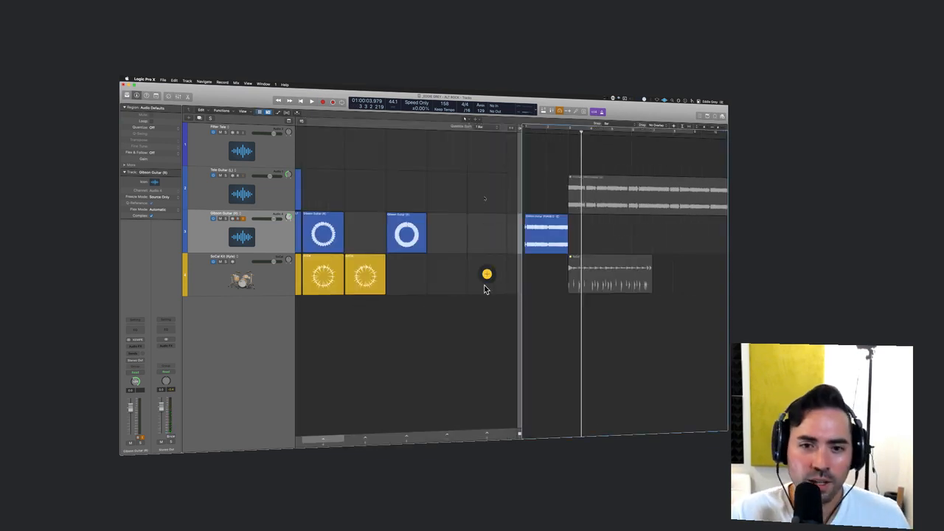
scroll(485, 286, "left", 5)
scroll(484, 288, "right", 3)
left_click(554, 228)
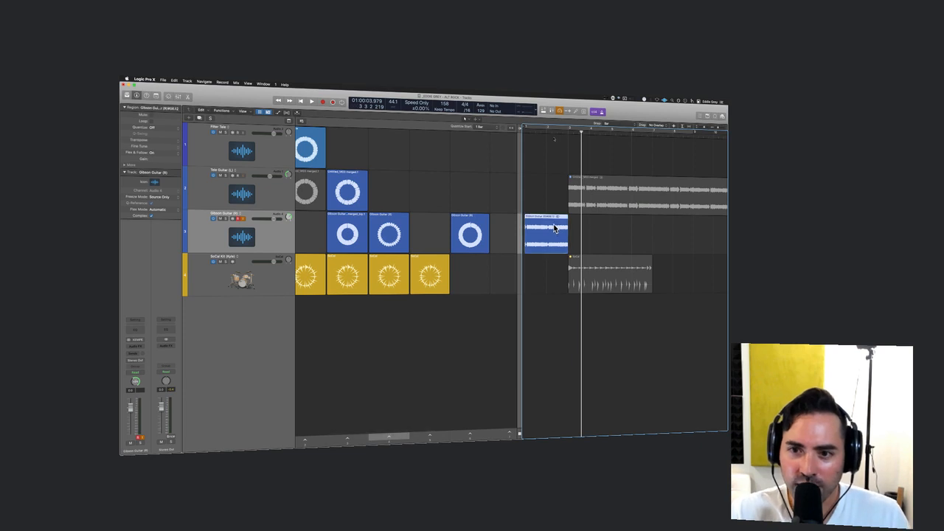
left_click_drag(551, 226, 527, 232)
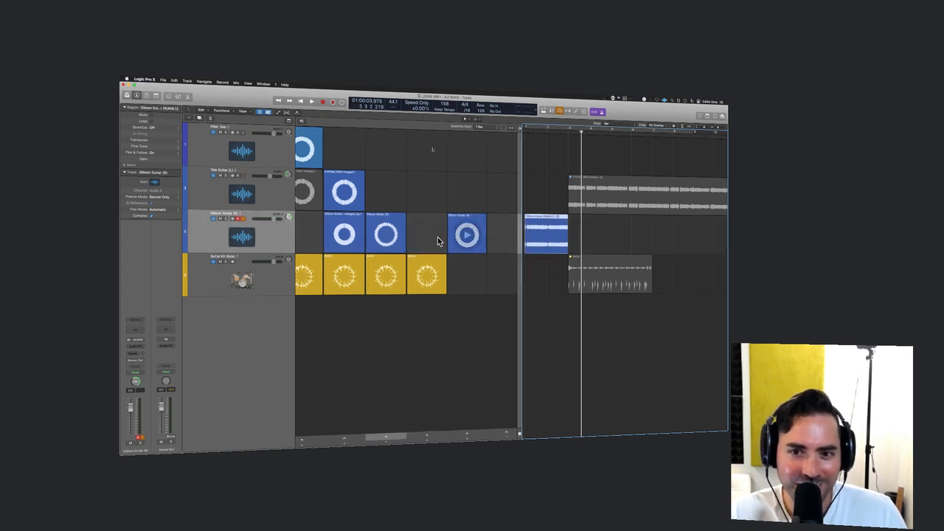
left_click(386, 233)
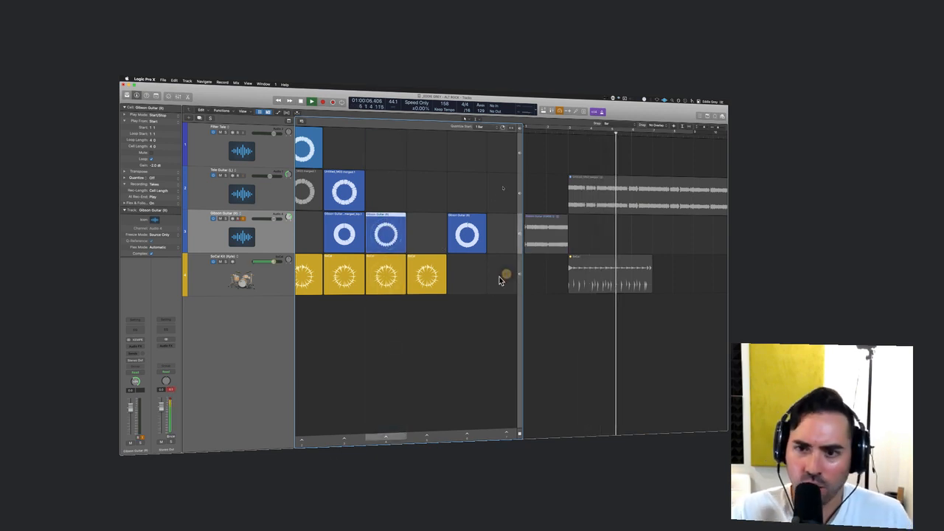
left_click_drag(545, 230, 428, 234)
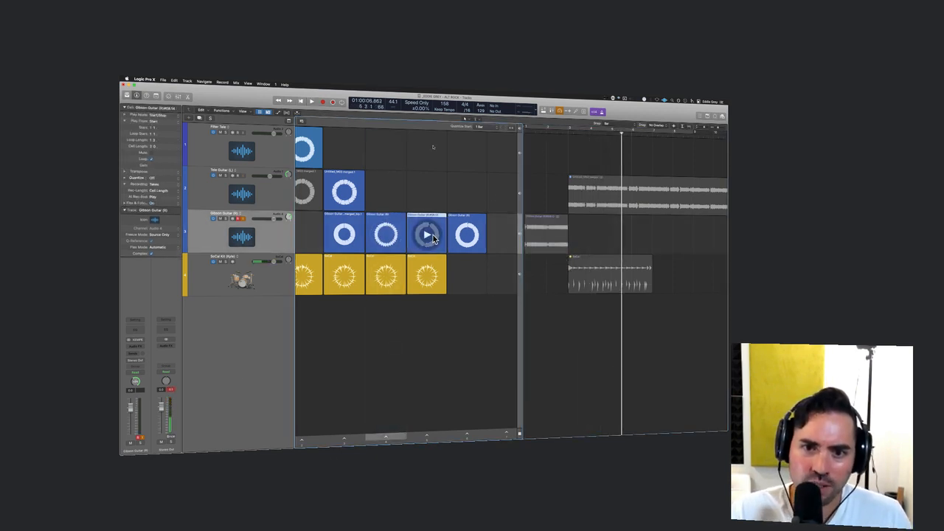
- Trigger scenes 4 and 5 to compare the original Gibson loop with the trimmed copy, returning to scene 4
left_click(388, 437)
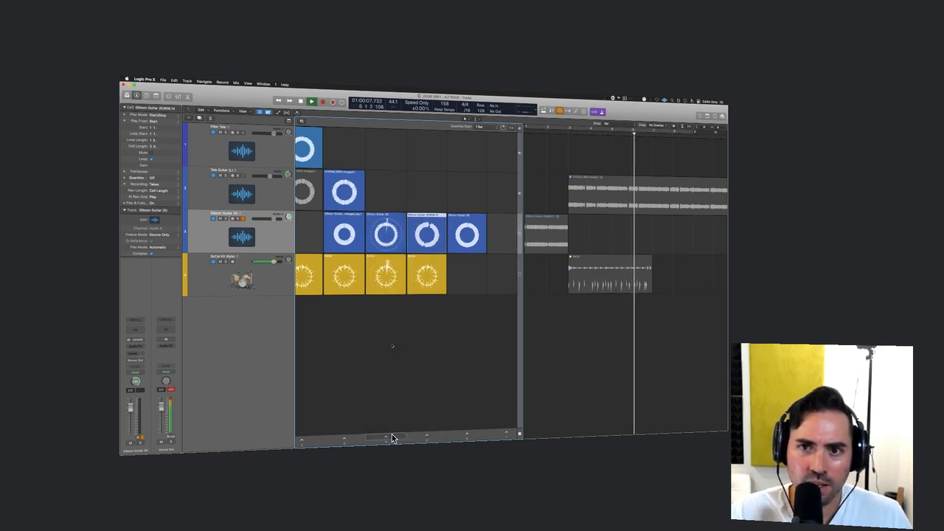
left_click(420, 438)
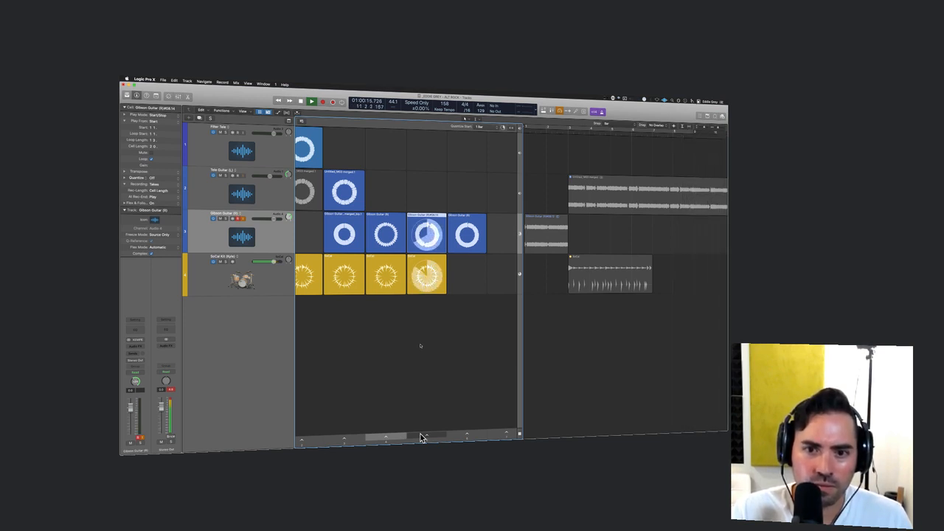
key("space")
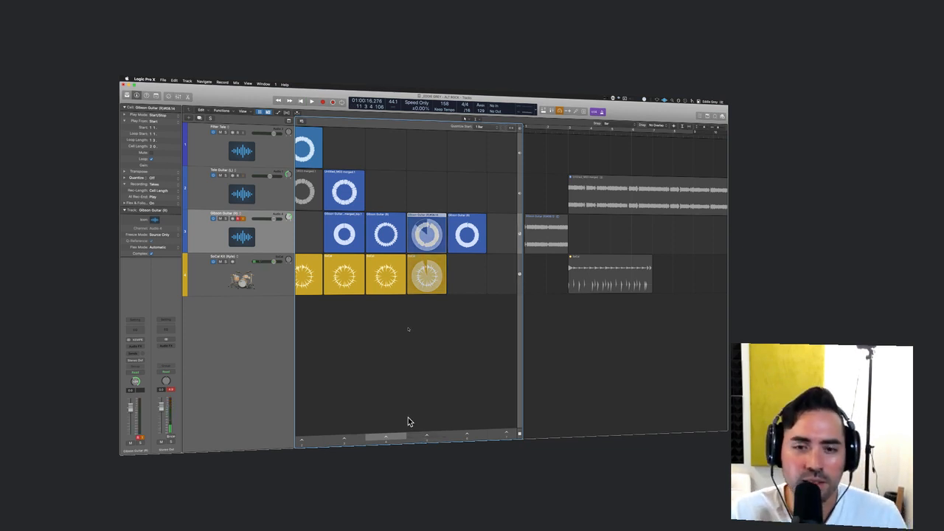
mouse_move(435, 245)
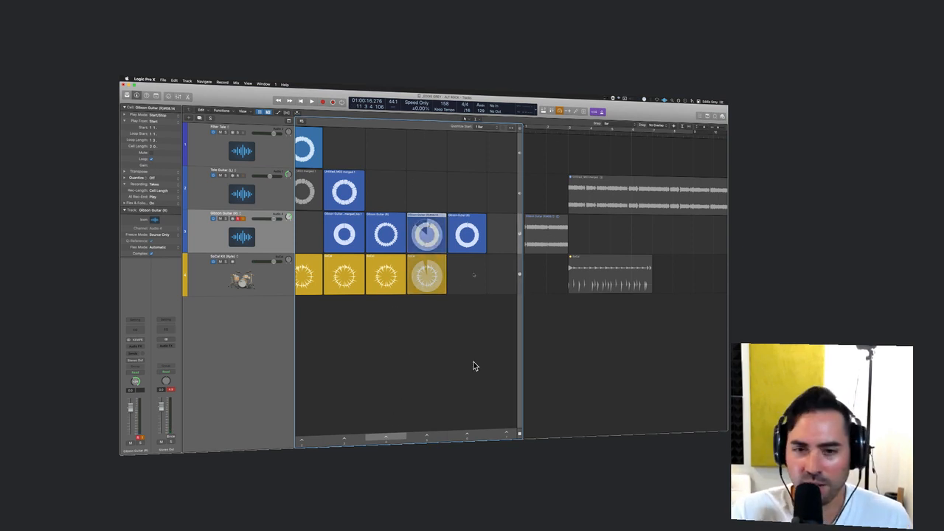
left_click(385, 437)
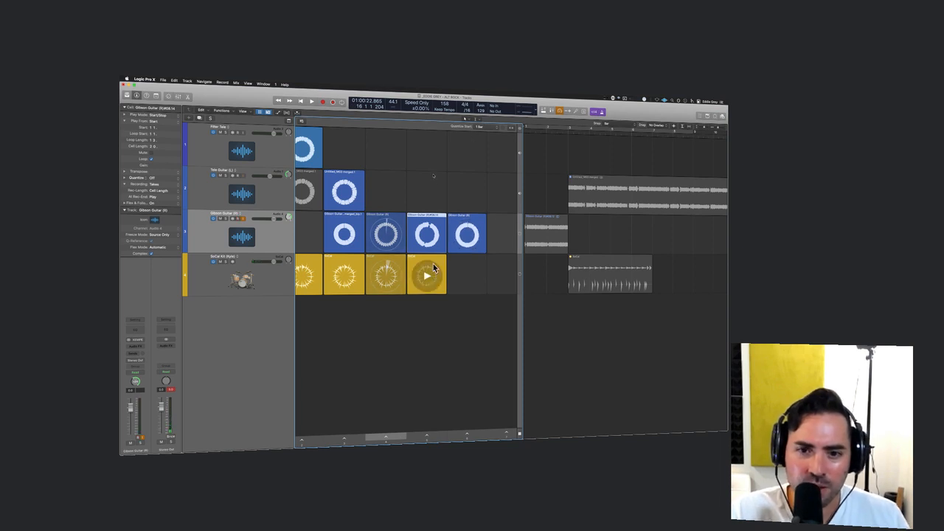
- Repeat scene 5's SoCal drum cell into scene 6 and trigger that scene
left_click(435, 259)
key("super+r")
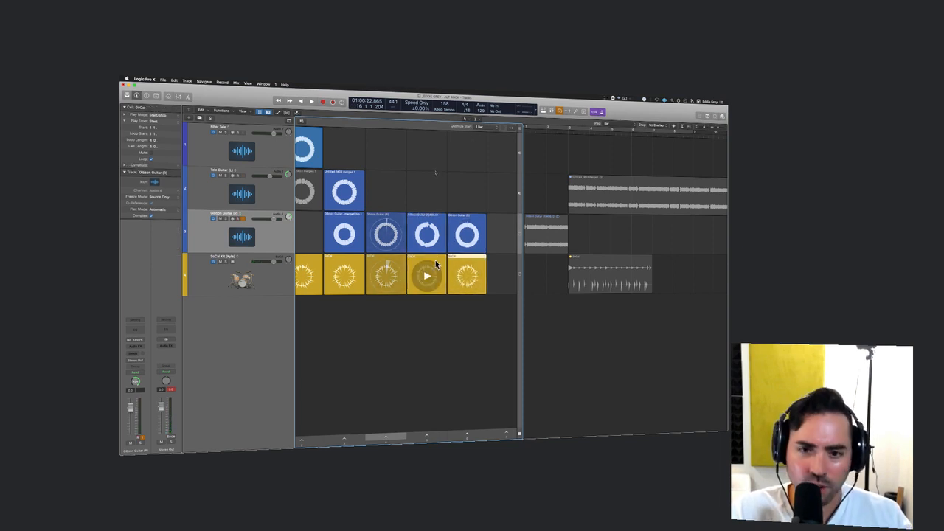
left_click(470, 431)
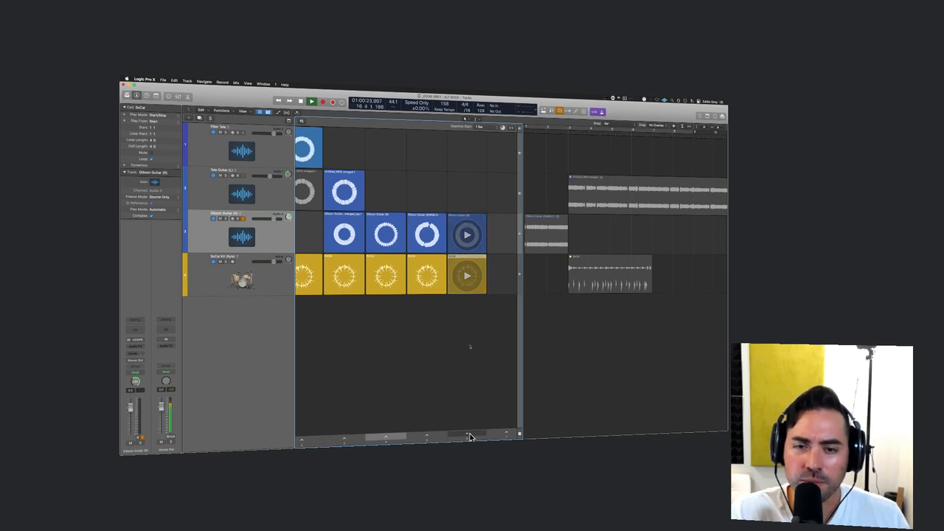
- Delete the trimmed Gibson Guitar (R) cell from scene 5 while scene 6 plays, and stop playback
left_click(438, 223)
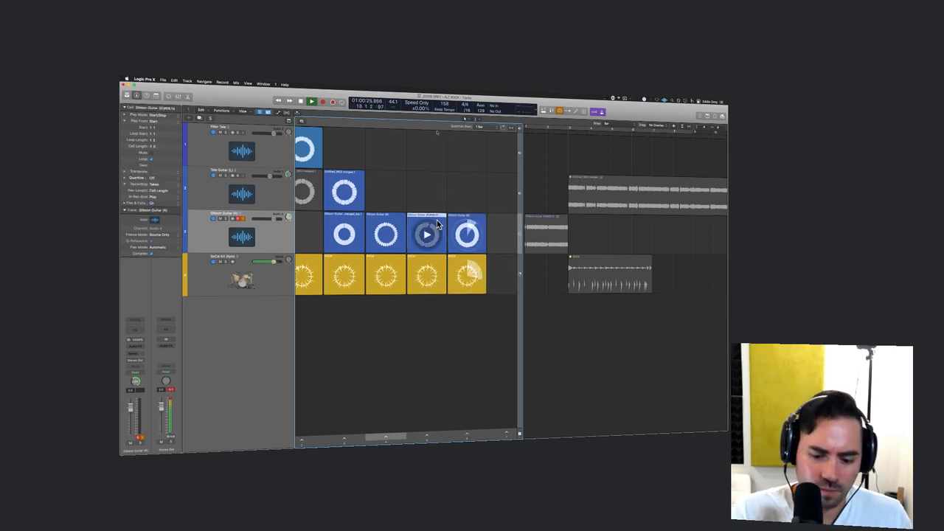
key("Delete")
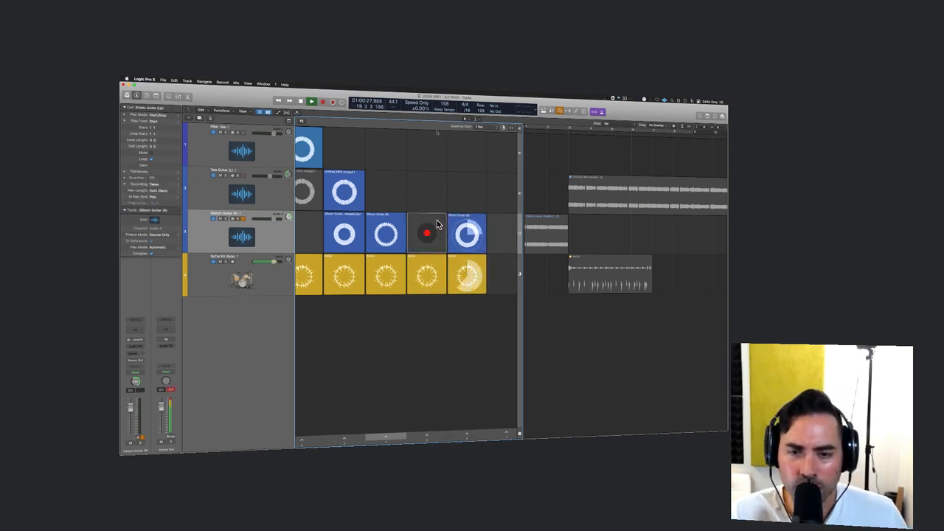
scroll(450, 295, "left", 3)
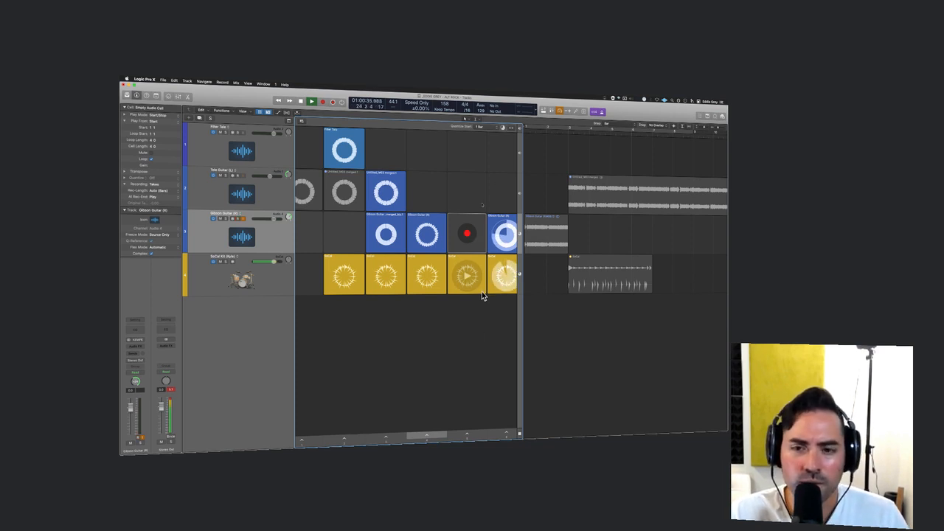
key("space")
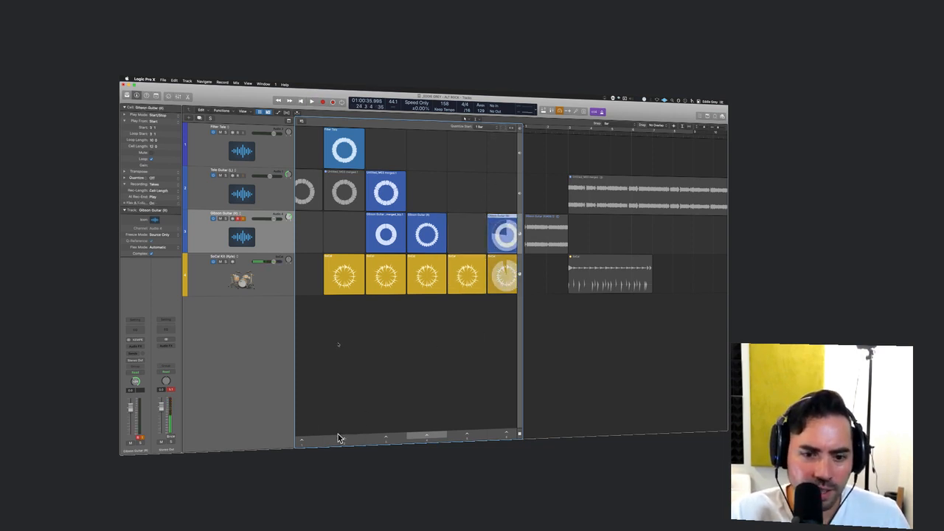
- Play scene 2 with the Filter Tele loop and drums, and switch to scene 3
left_click(339, 438)
scroll(341, 439, "left", 2)
key("space")
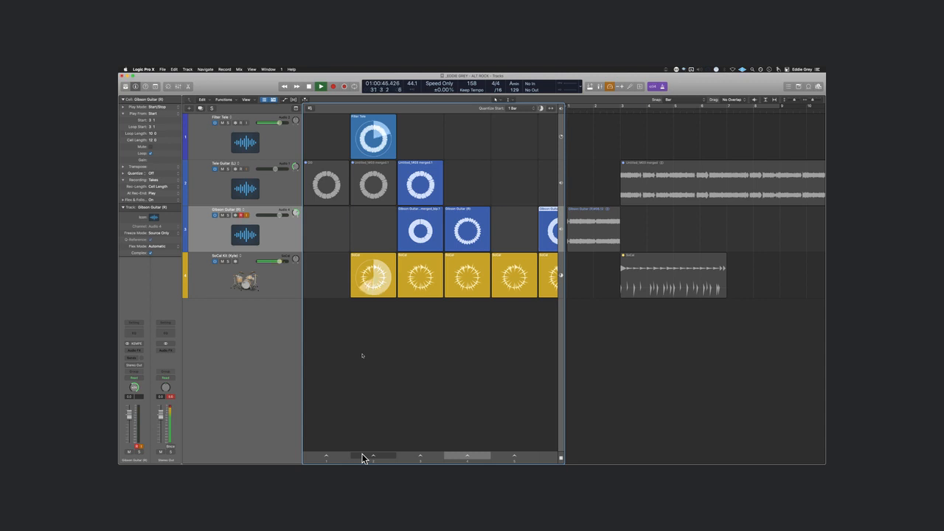
left_click(411, 456)
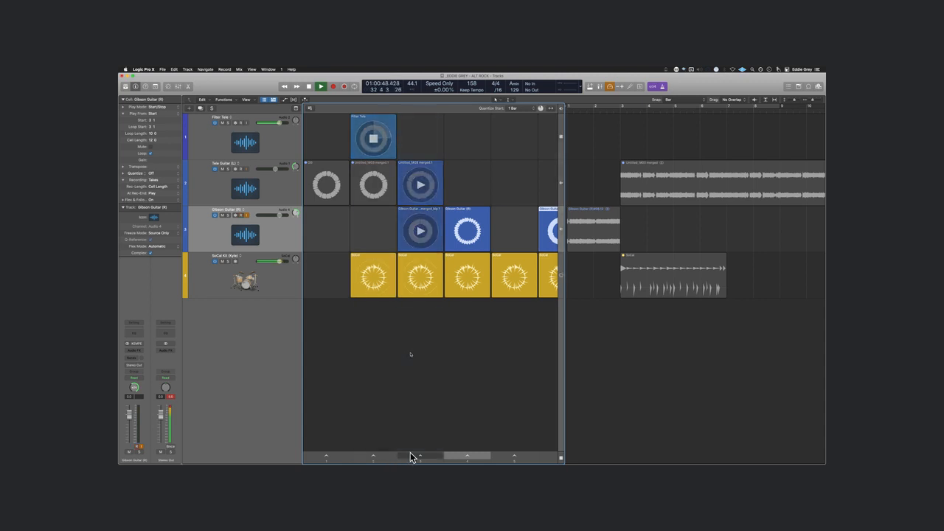
- Lower the Gibson Guitar (R) and Tele Guitar (L) track volumes during scene 3, bringing the Gibson back up slightly
left_click_drag(278, 214, 266, 215)
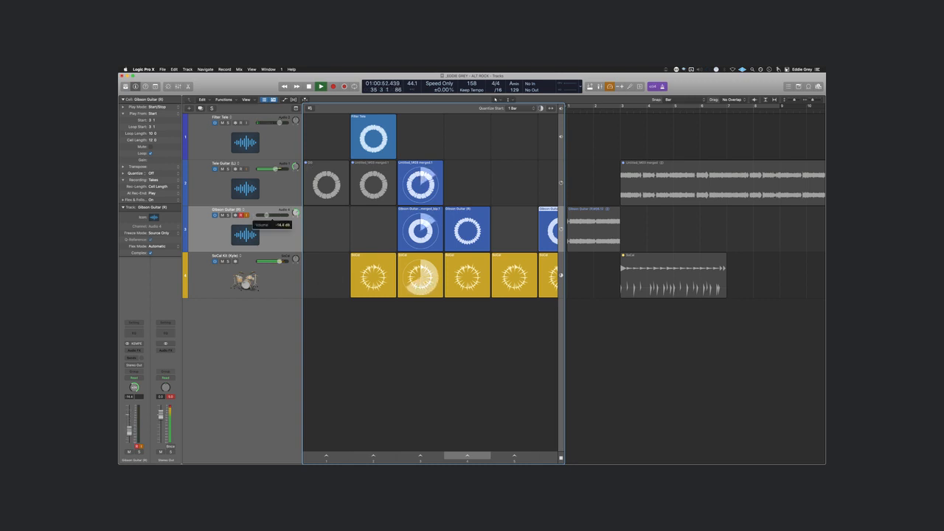
left_click_drag(276, 169, 270, 169)
left_click_drag(273, 214, 277, 215)
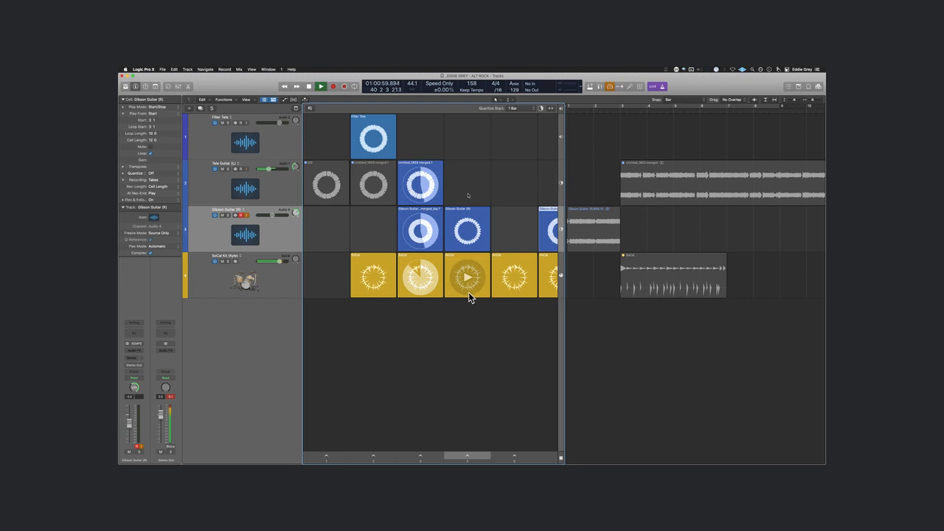
- Insert a Linear Phase EQ on the Stereo Out channel and close its window
left_click(466, 455)
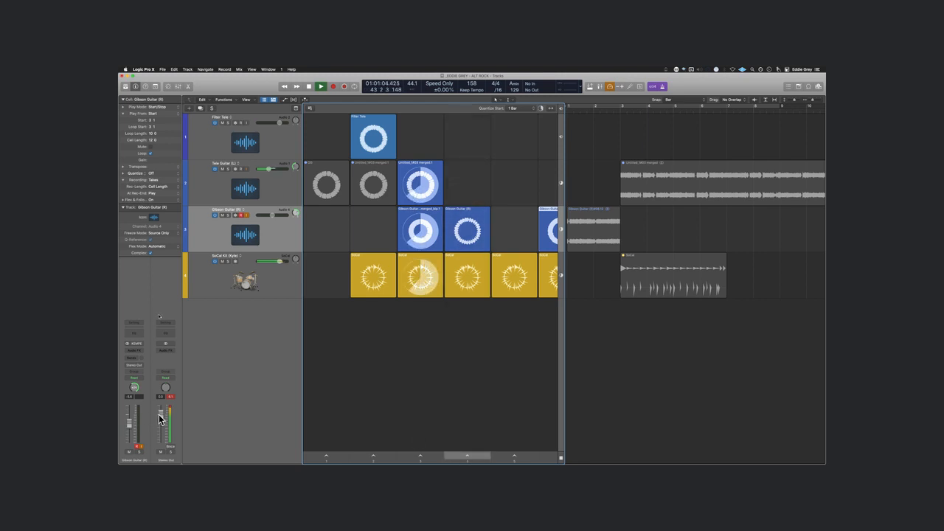
left_click(171, 325)
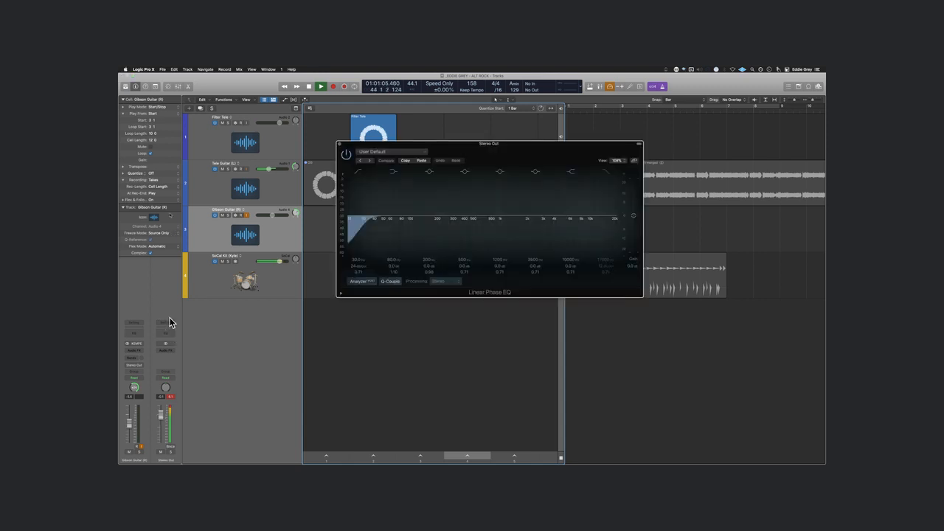
left_click(343, 148)
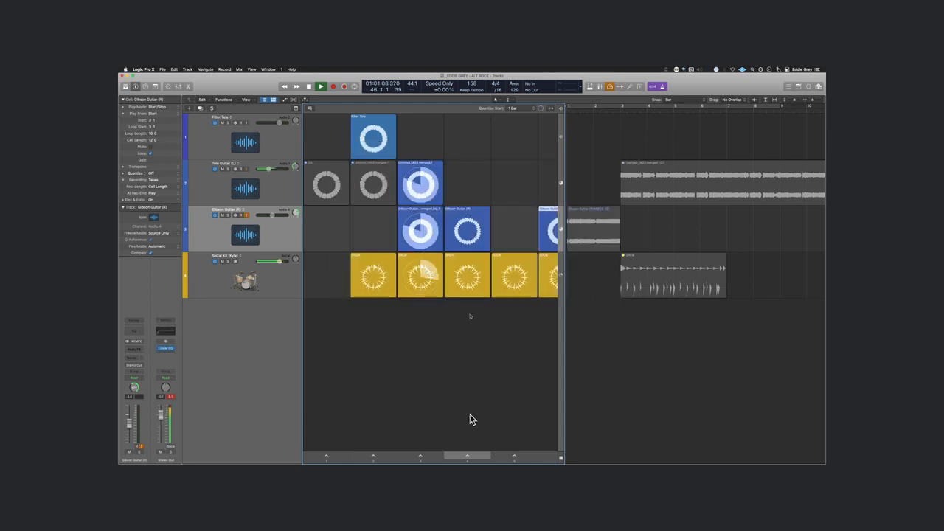
- Trigger scene 4 for the Gibson loop with drums and follow it with the drums-only scene 5
left_click(469, 455)
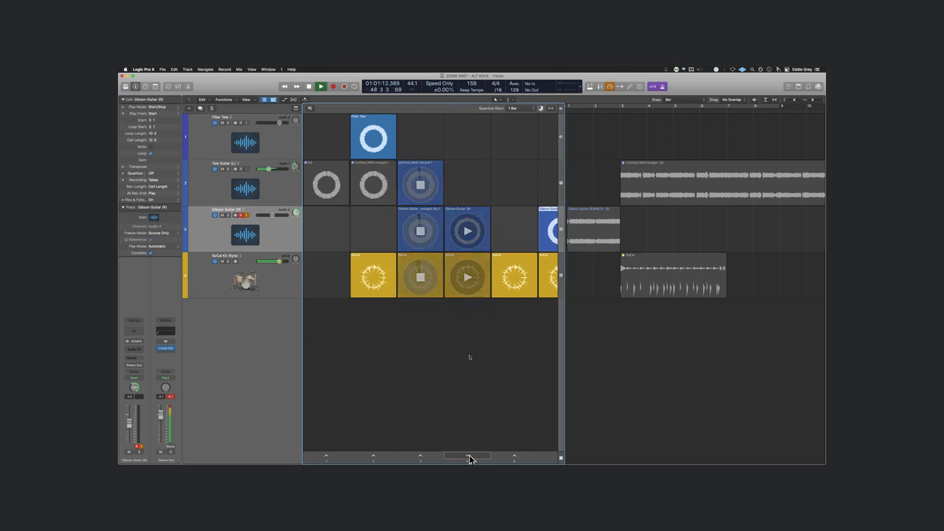
scroll(457, 363, "right", 3)
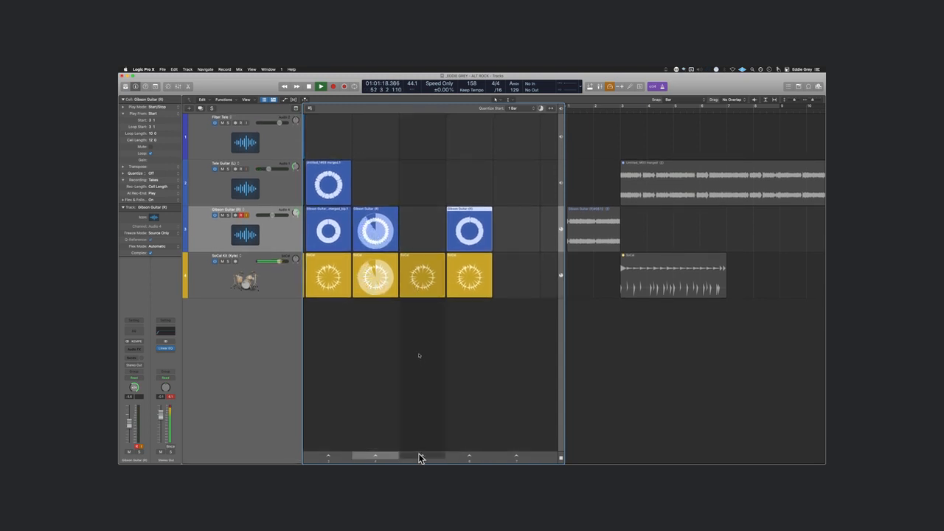
left_click(419, 457)
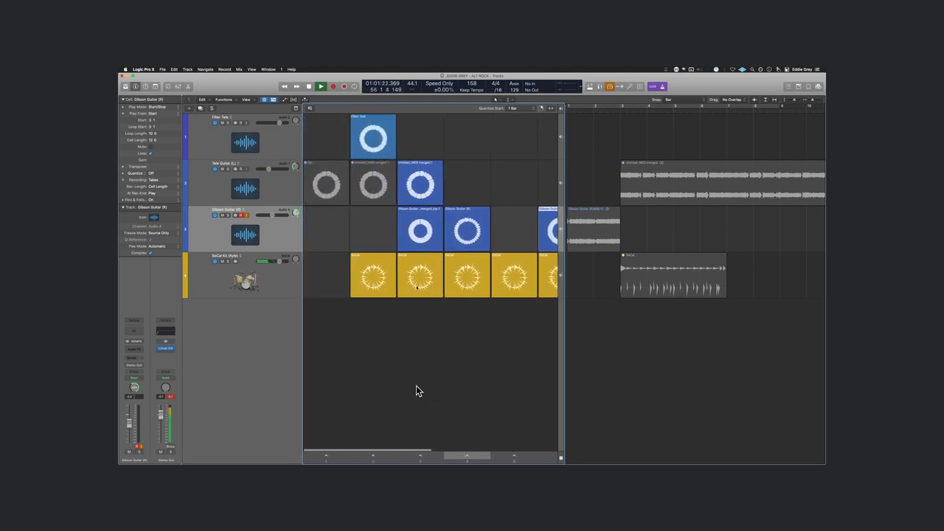
scroll(416, 391, "right", 2)
scroll(474, 310, "right", 4)
key("super+Right")
key("super+Right")
scroll(470, 370, "up", 2)
scroll(470, 370, "down", 5)
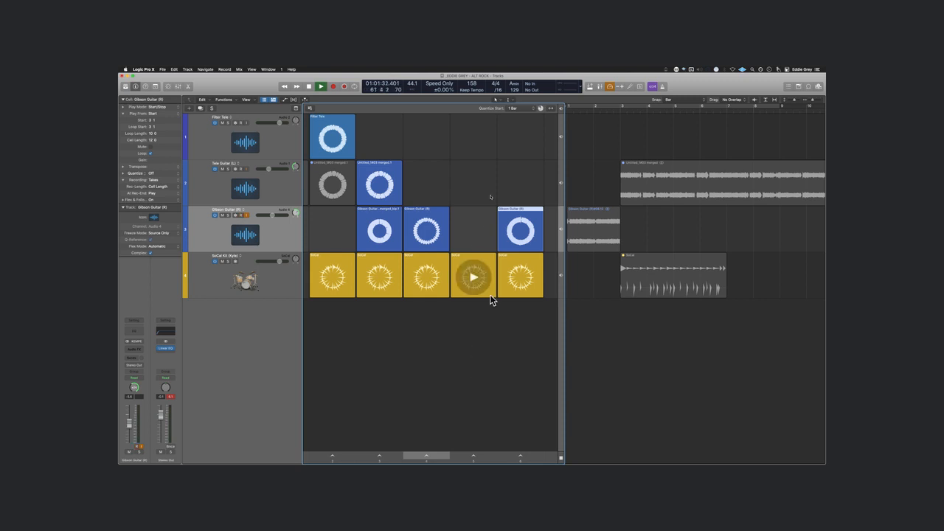
mouse_move(495, 246)
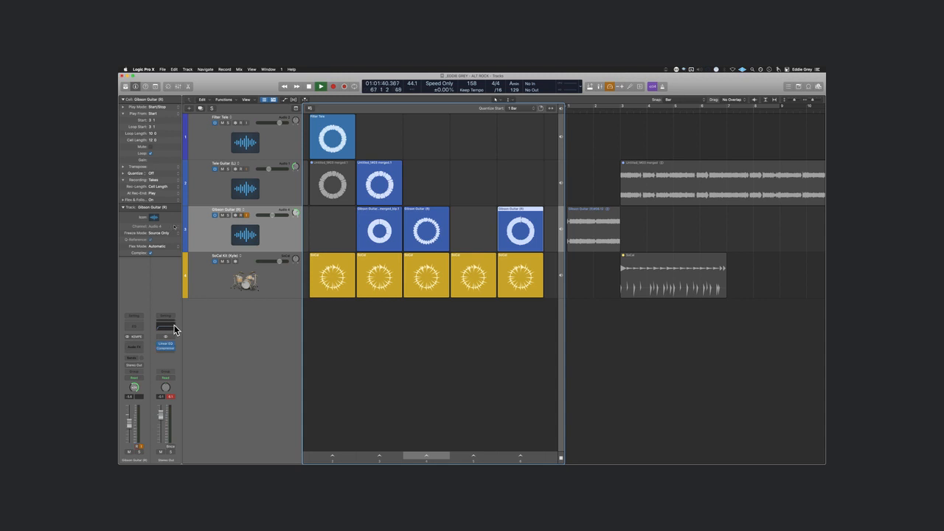
- Lower the threshold of a Vintage VCA Compressor on the Stereo Out channel, set its make-up gain to 1.0 dB, and close it
left_click(168, 349)
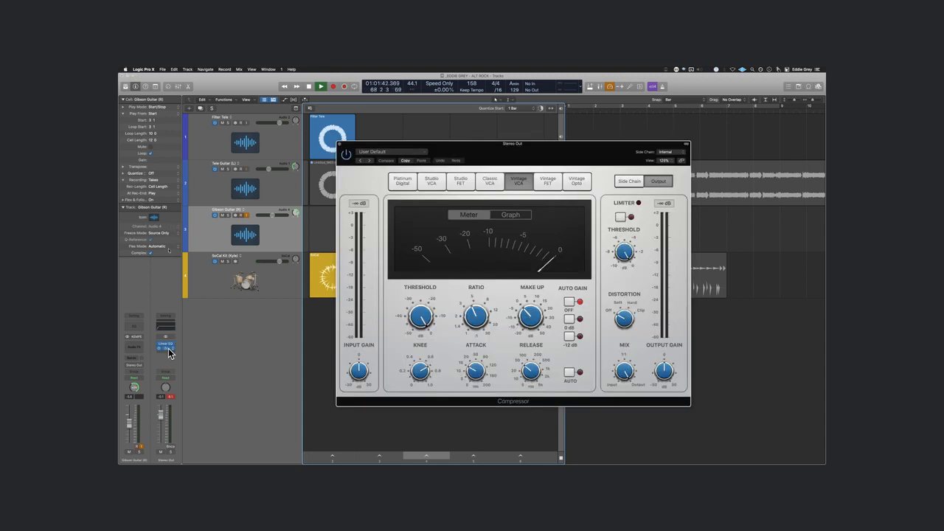
left_click_drag(430, 311, 432, 331)
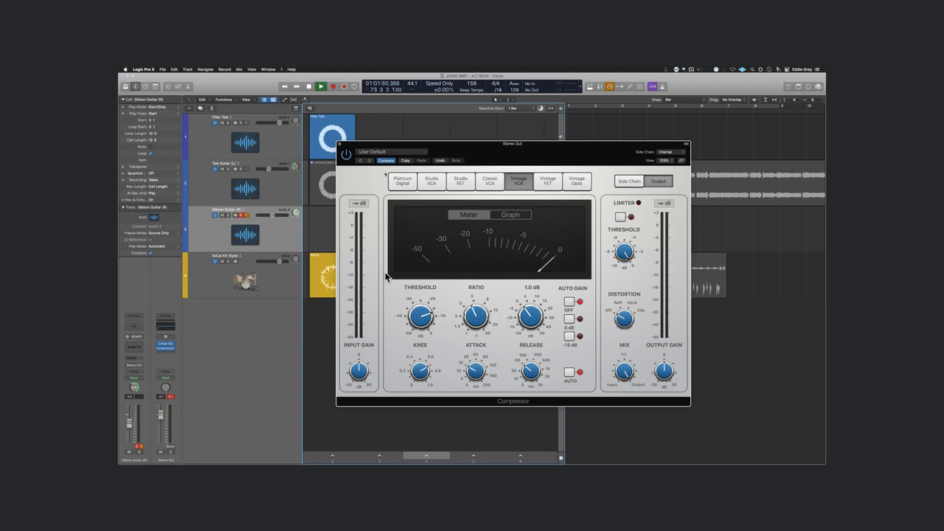
left_click(340, 146)
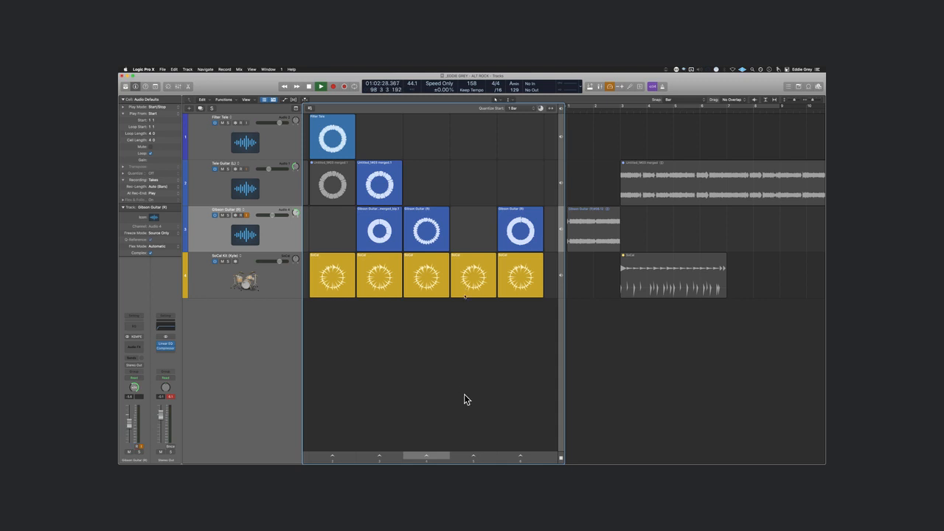
- Stop the running playback and audition the Filter Tele cell in scene 2 from the project start
left_click(592, 392)
key("space")
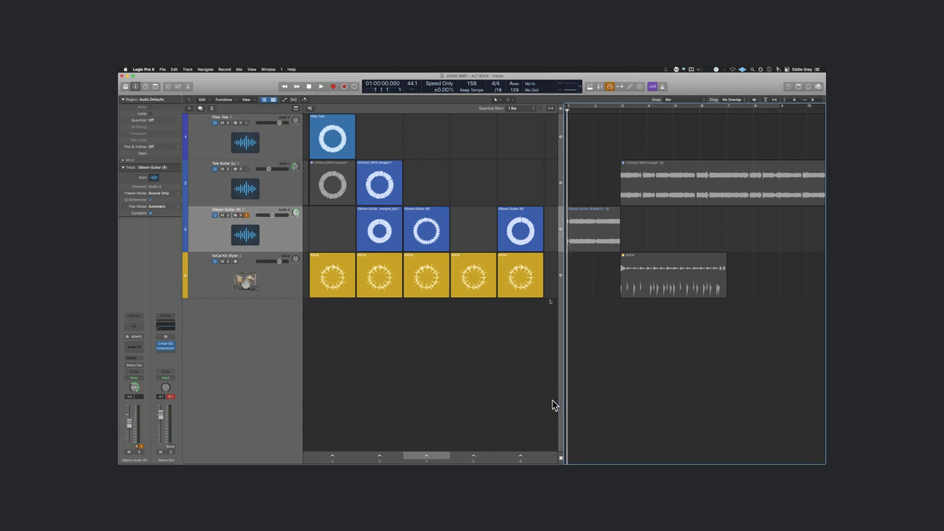
left_click(350, 165)
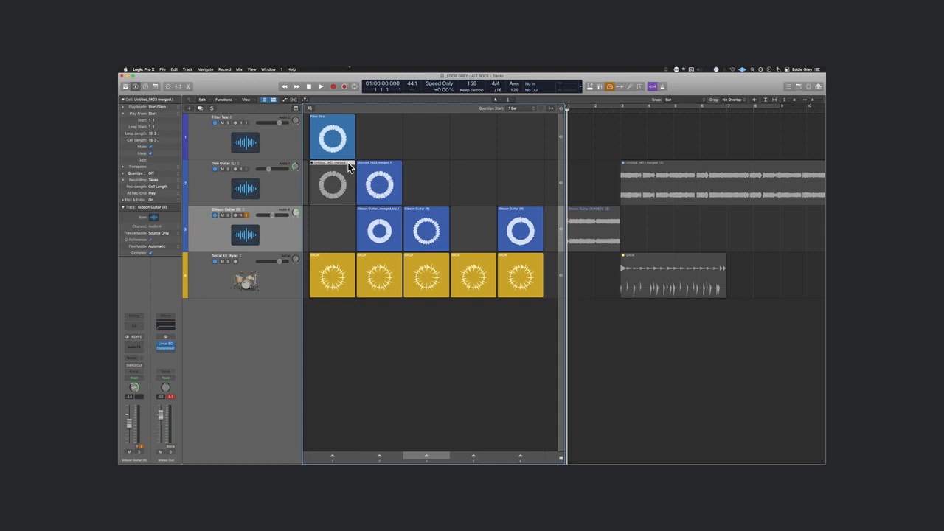
left_click(332, 140)
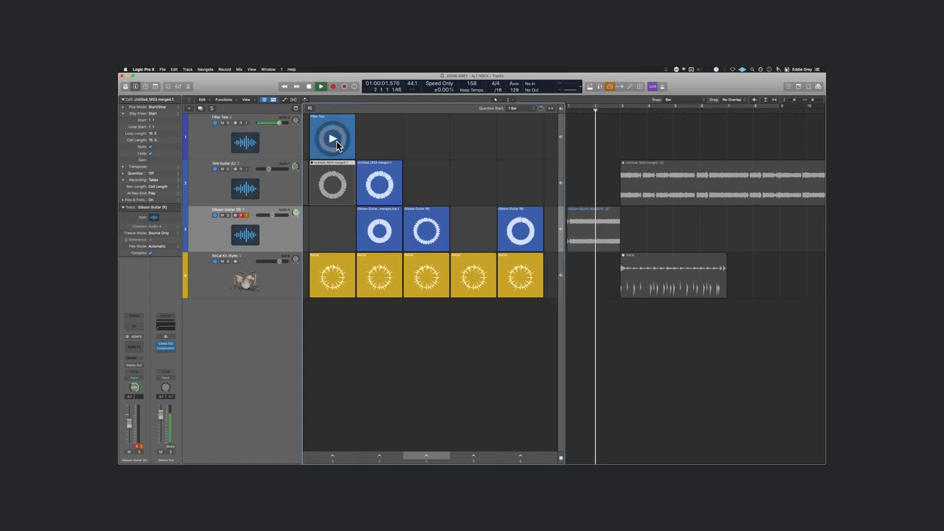
mouse_move(350, 244)
- Stop playback, turn on cycle mode, and return the playhead to the project start
left_click(625, 342)
key("space")
key("c")
key("Return")
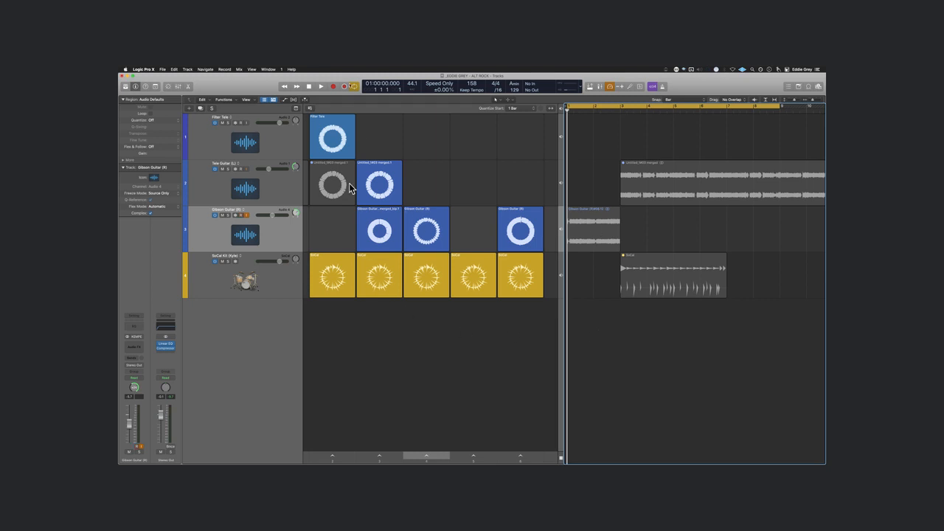
- Select the Tele Guitar, Gibson Guitar and SoCal Kit regions in the timeline
left_click(268, 141)
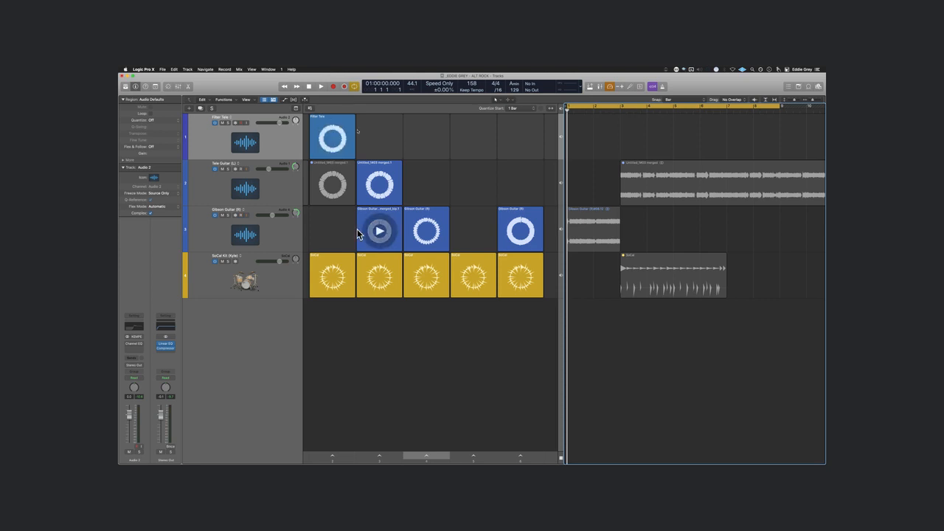
left_click_drag(748, 349, 566, 162)
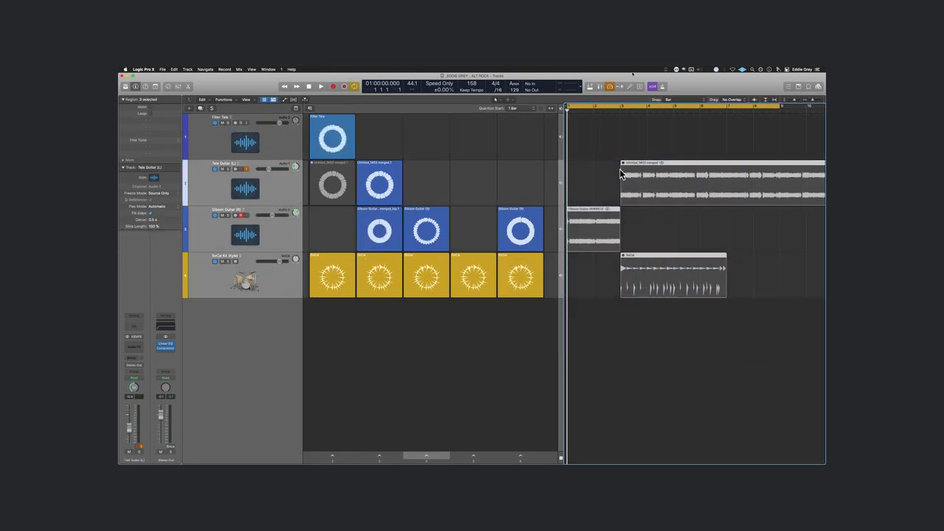
key("super+Left")
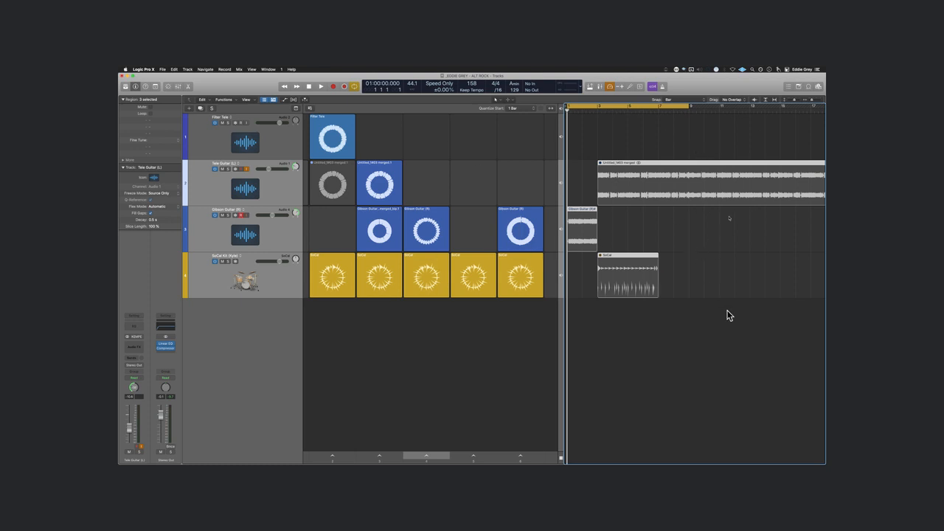
- Set the gain of the Gibson Guitar and Tele Guitar cells in scene 3 to -3.0 dB
scroll(391, 282, "left", 4)
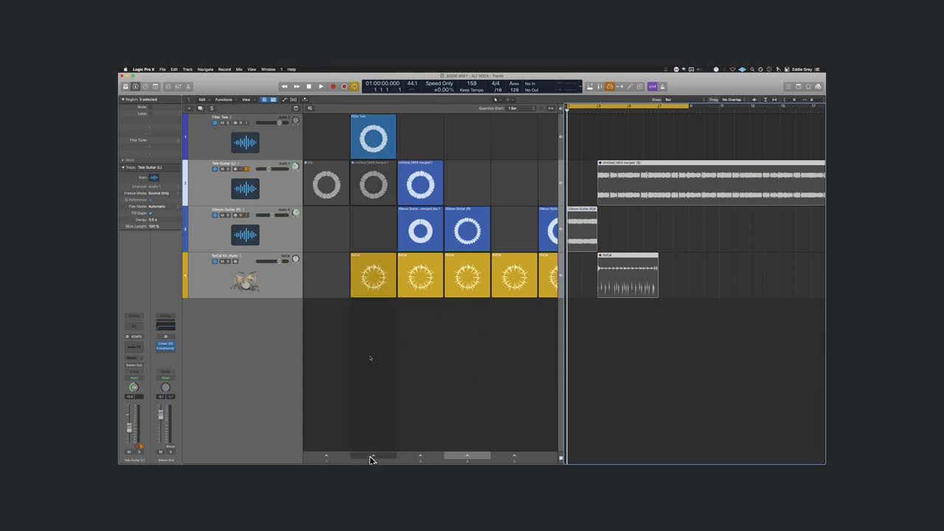
scroll(371, 457, "right", 4)
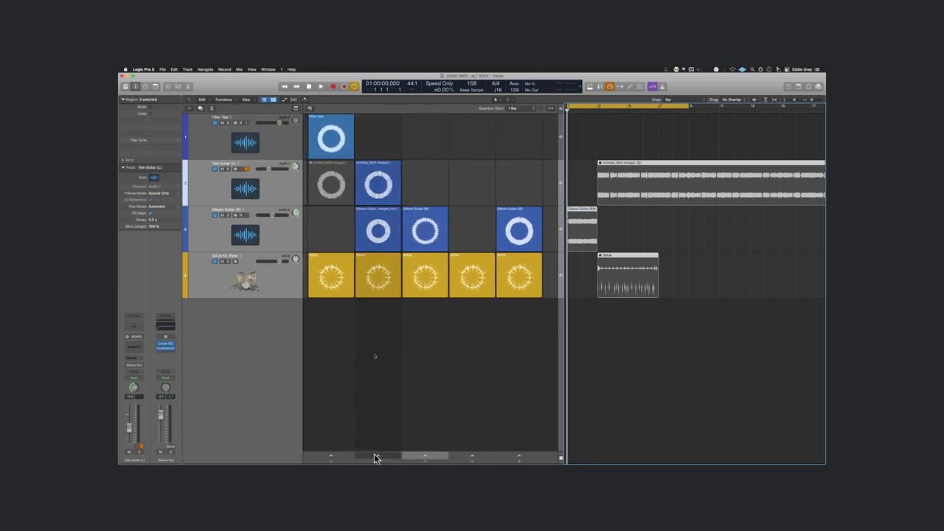
left_click(378, 210)
left_click(383, 163, "shift")
left_click_drag(157, 166, 161, 188)
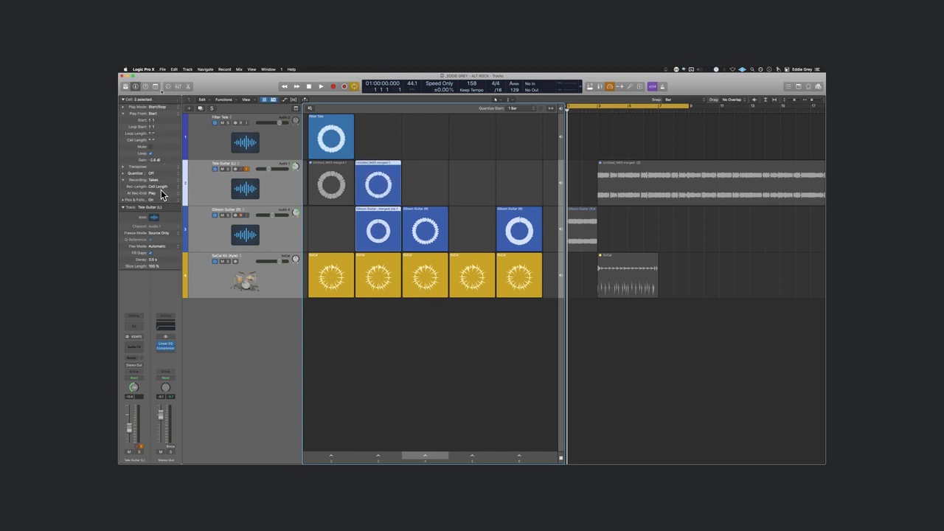
- Open the scene 3 Gibson Guitar cell in the editor and set the editor's snap value to Beat
left_click(276, 240)
left_click(381, 217)
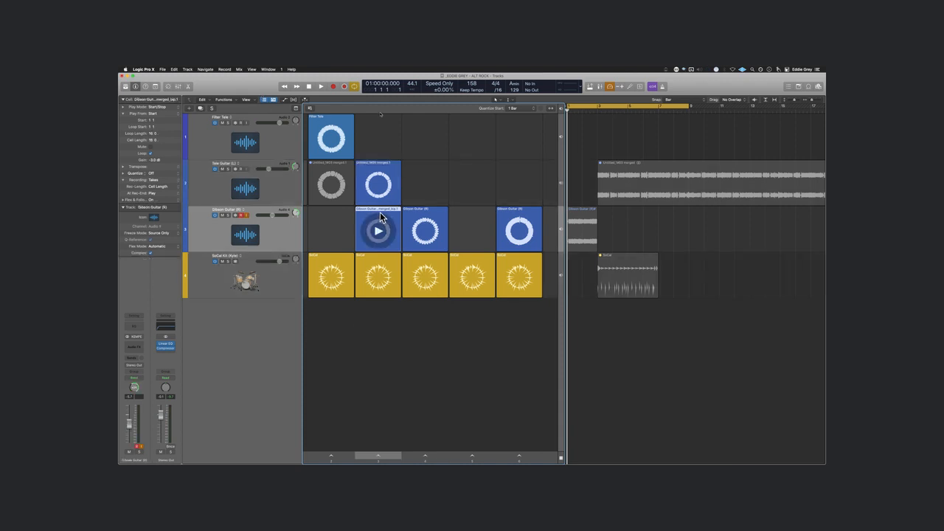
double_click(382, 217)
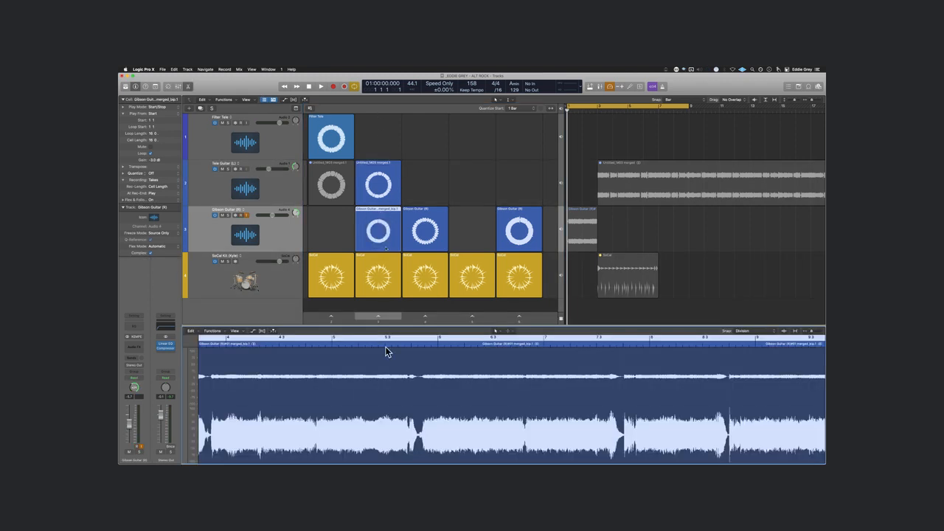
left_click(739, 336)
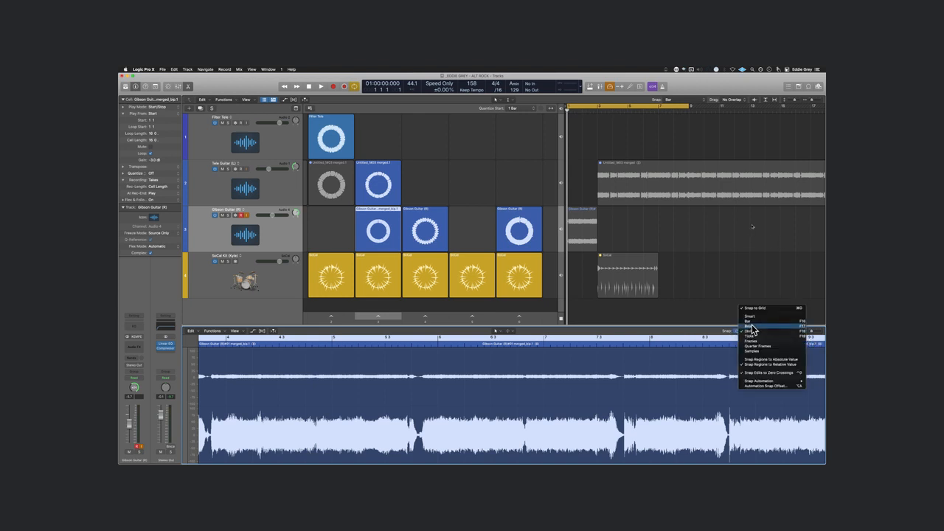
left_click(795, 326)
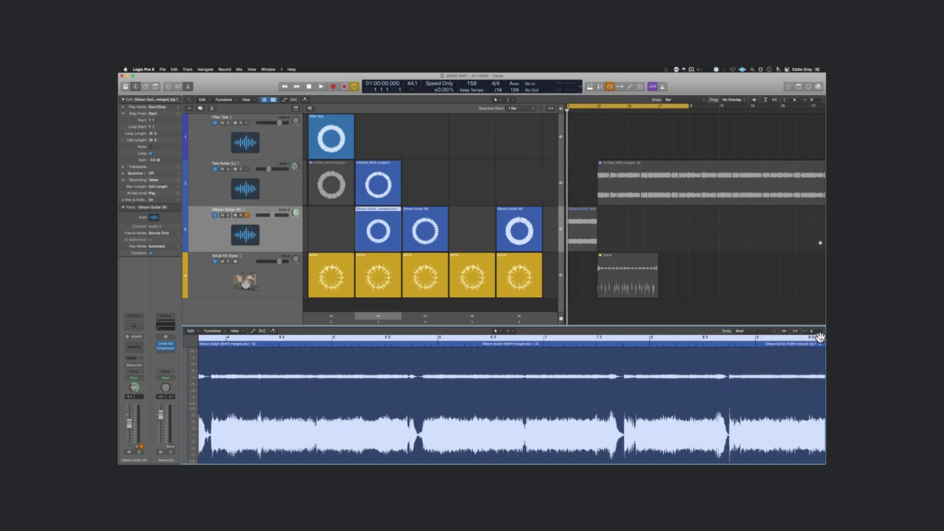
- Duplicate scene 3 in the Live Loops grid
left_click(389, 321)
right_click(388, 322)
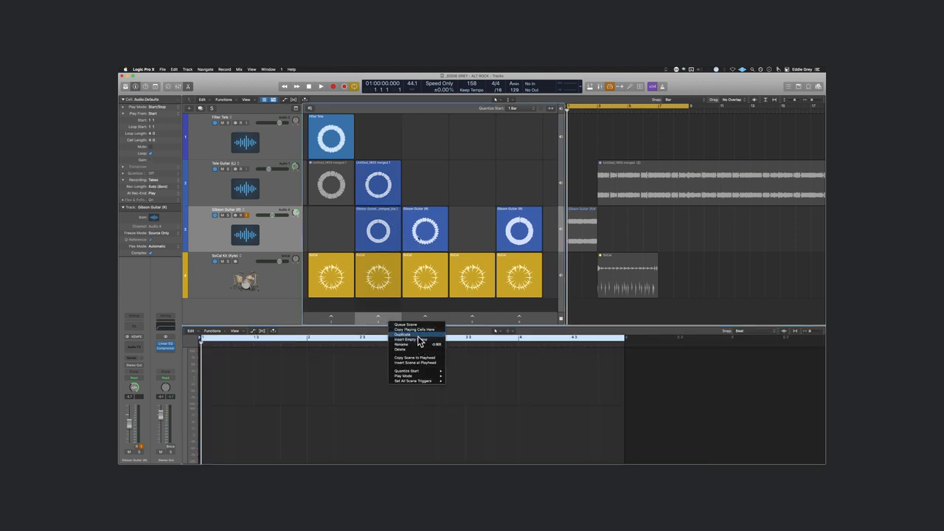
left_click(402, 334)
- Shorten the loop length of the Gibson Guitar cell in the duplicated scene 4 to one bar
left_click(424, 227)
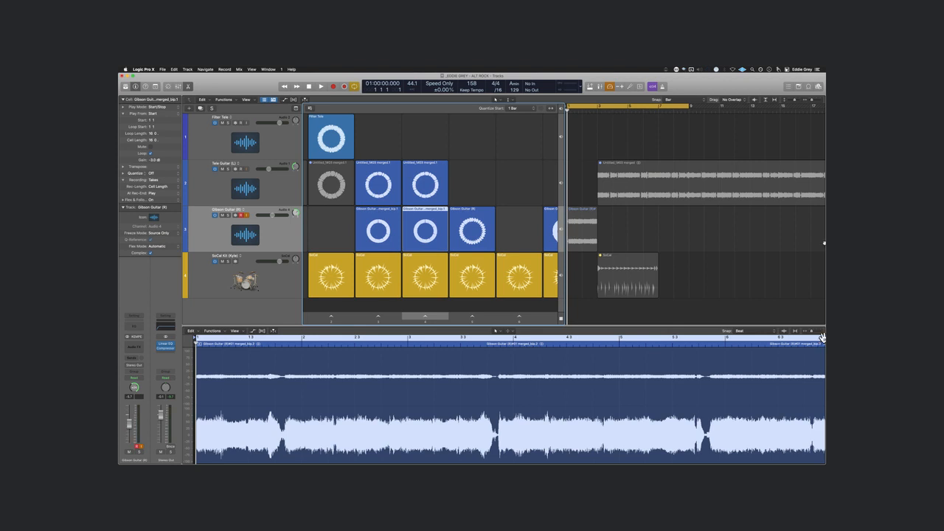
scroll(783, 346, "down", 5)
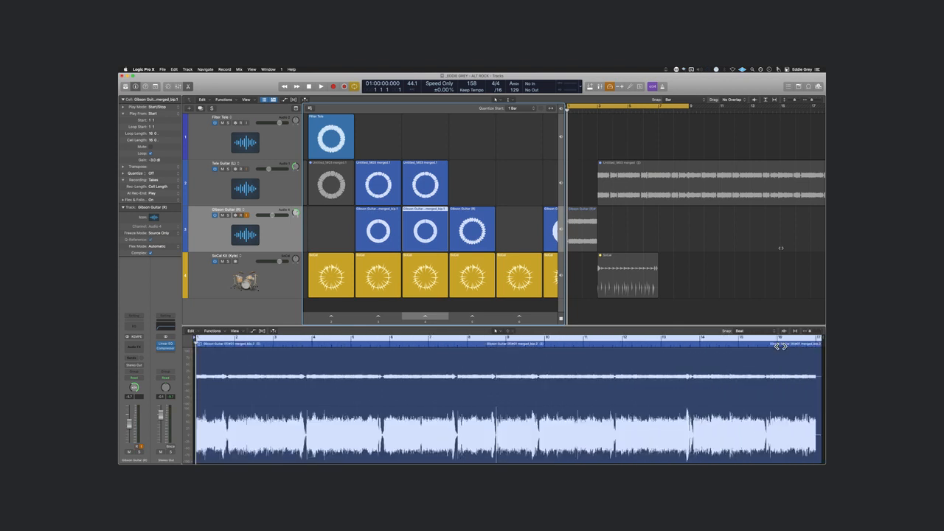
left_click_drag(822, 337, 235, 345)
scroll(236, 346, "up", 5)
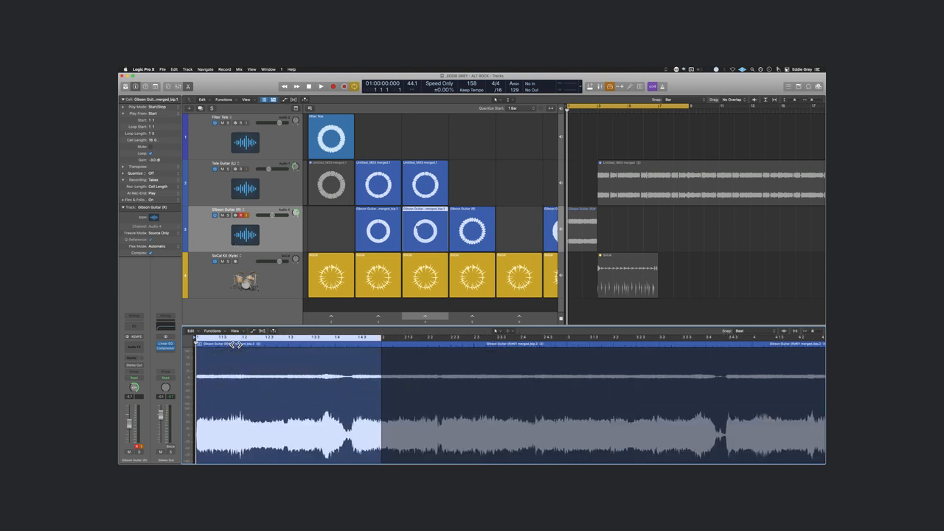
- Delete the Tele Guitar cell from scene 4 and play the scene with the Gibson loop and drums
left_click(439, 174)
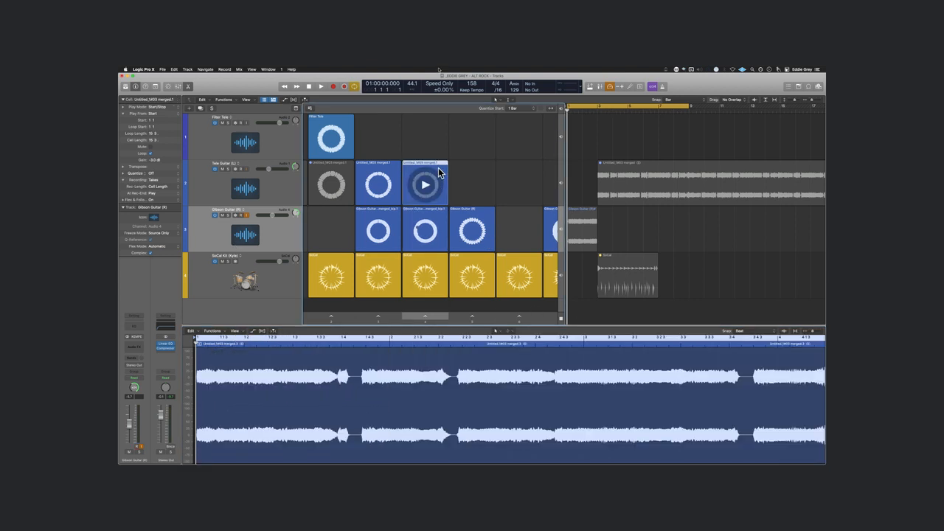
key("Delete")
left_click(433, 248)
left_click(431, 316)
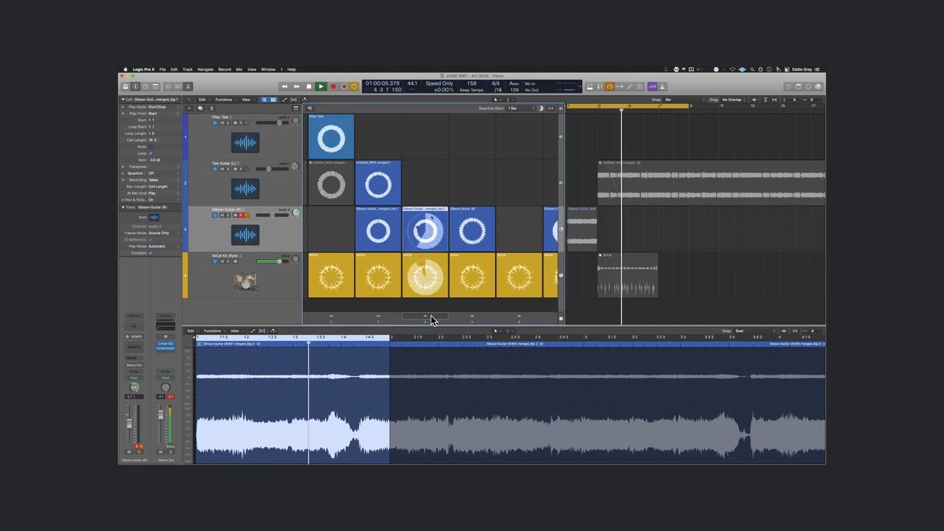
key("space")
- Shorten the scene 4 Gibson loop to one beat, play the scene to check it, and close the editor
left_click_drag(388, 340, 171, 343)
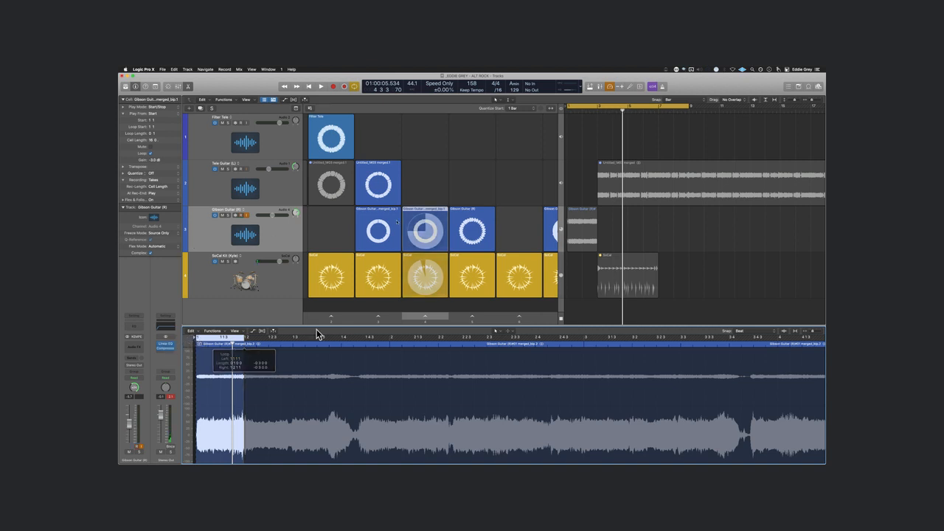
left_click(418, 317)
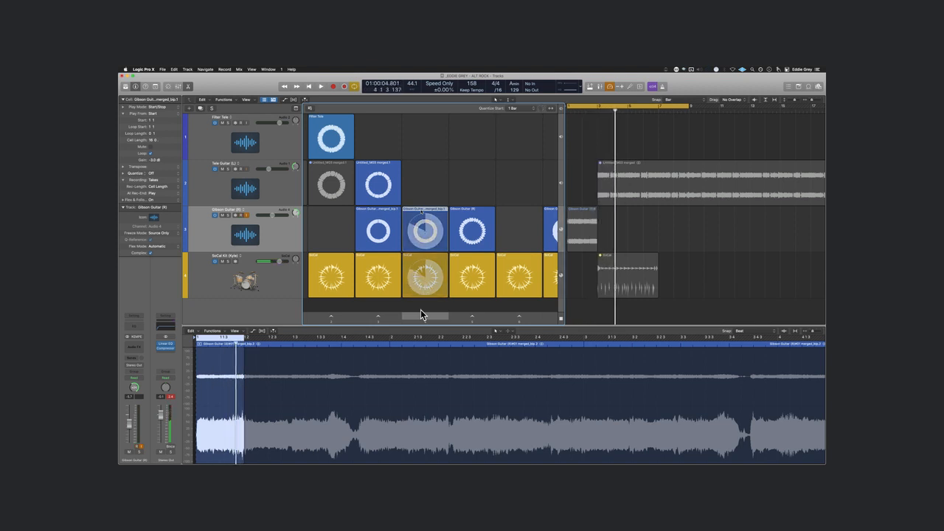
key("e")
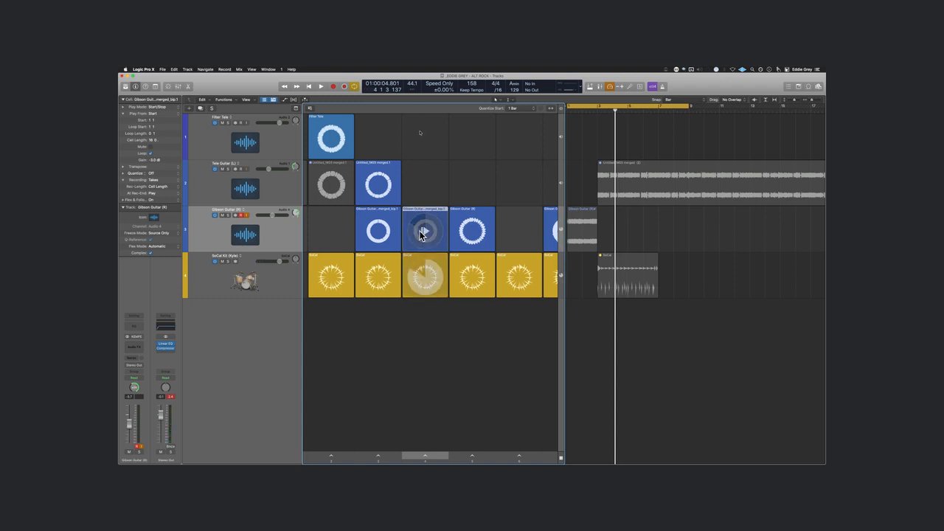
- Play scenes 2, 3 and 4 in succession, retriggering the Filter Tele cell during scene 3, and stop playback
left_click(332, 456)
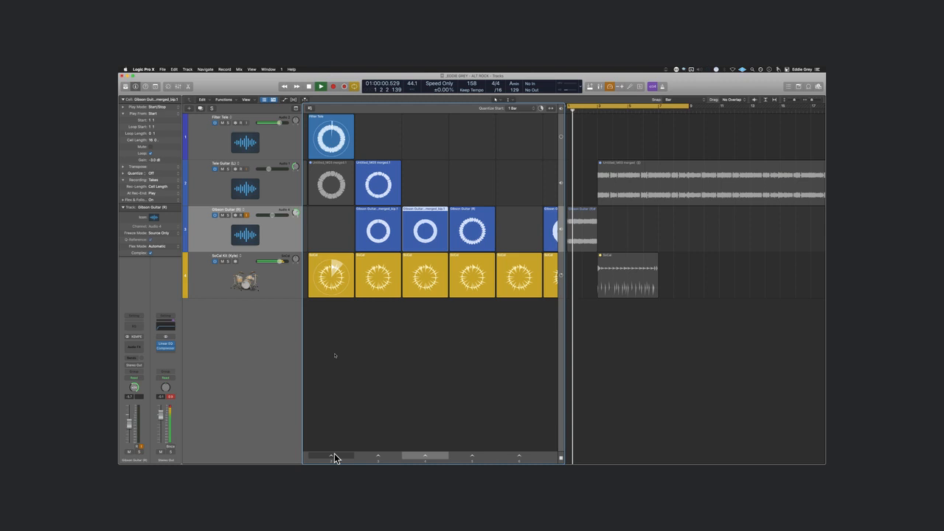
left_click(373, 457)
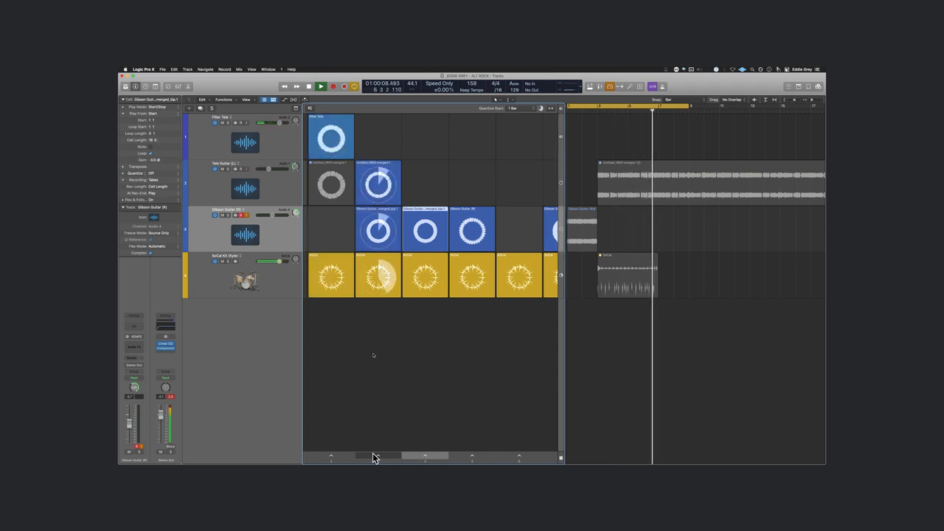
left_click(318, 144)
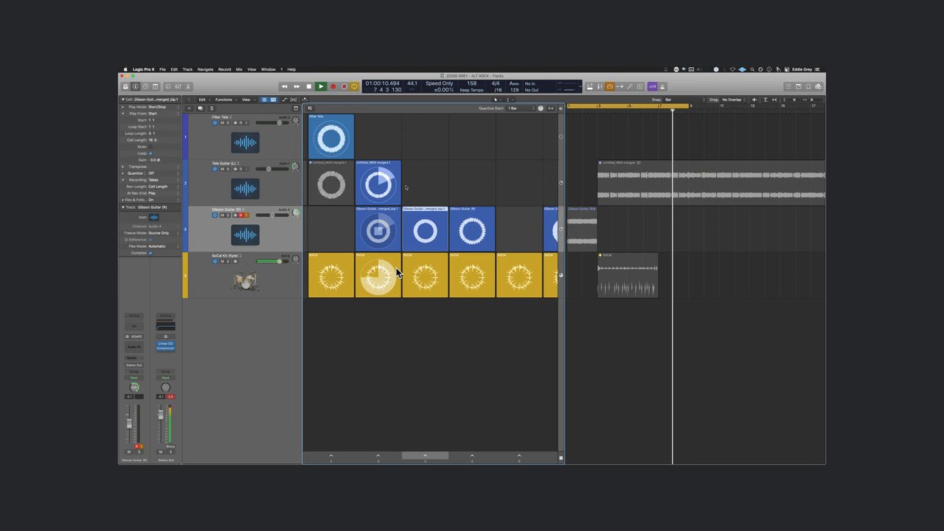
left_click(425, 455)
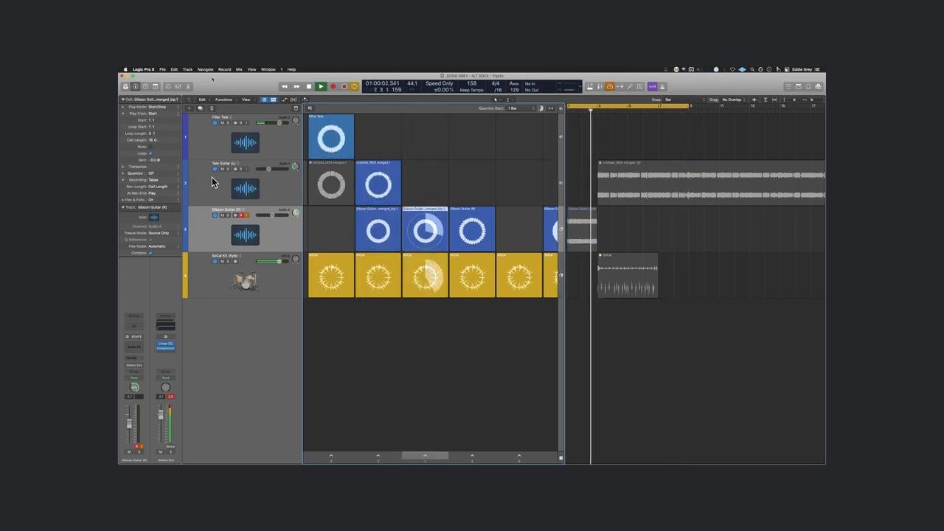
key("space")
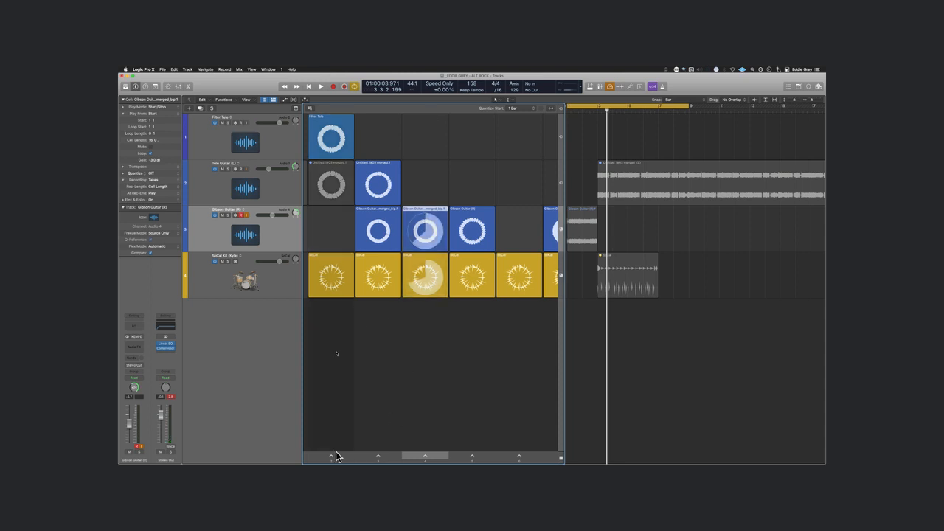
- Set the gain of the Filter Tele cell in scene 2 to -7.8 dB and deselect the cell
left_click(346, 151)
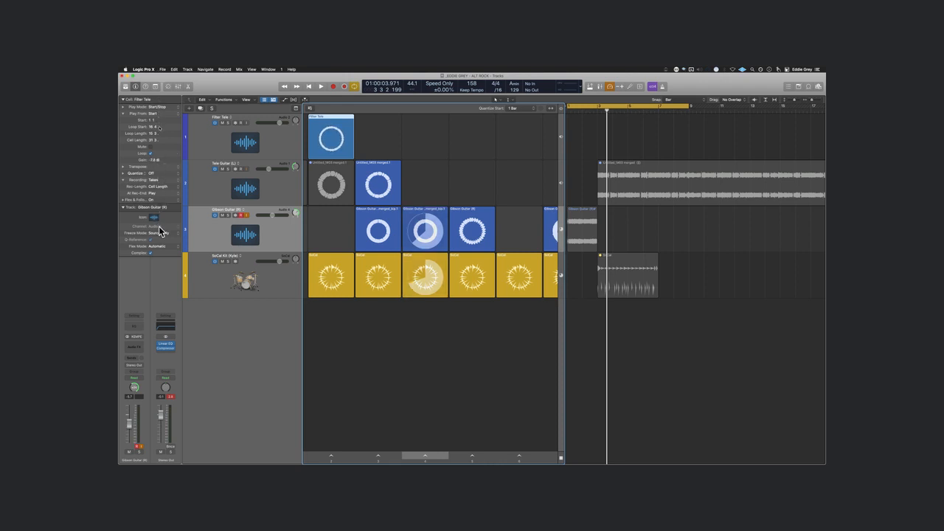
left_click(438, 349)
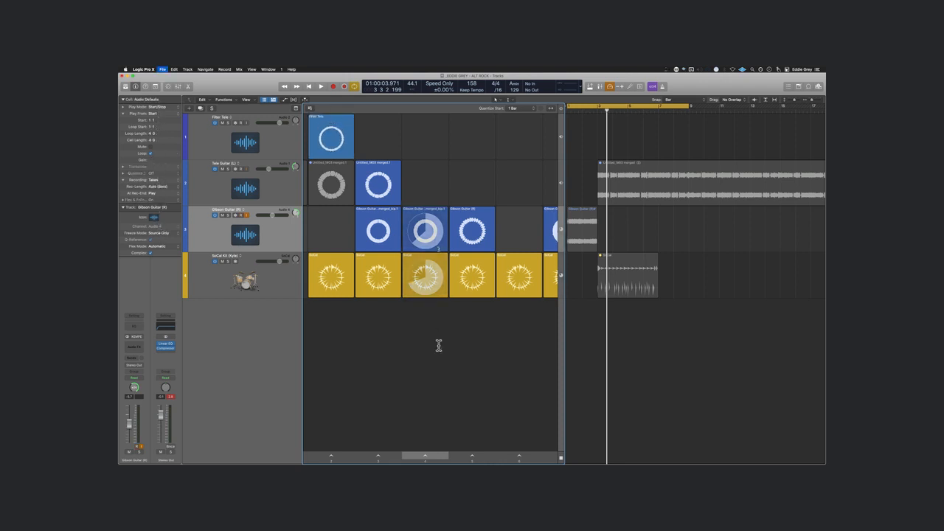
- Raise the gain of the scene 4 Gibson cell, play the scene to check it, and deselect the cell
left_click(332, 455)
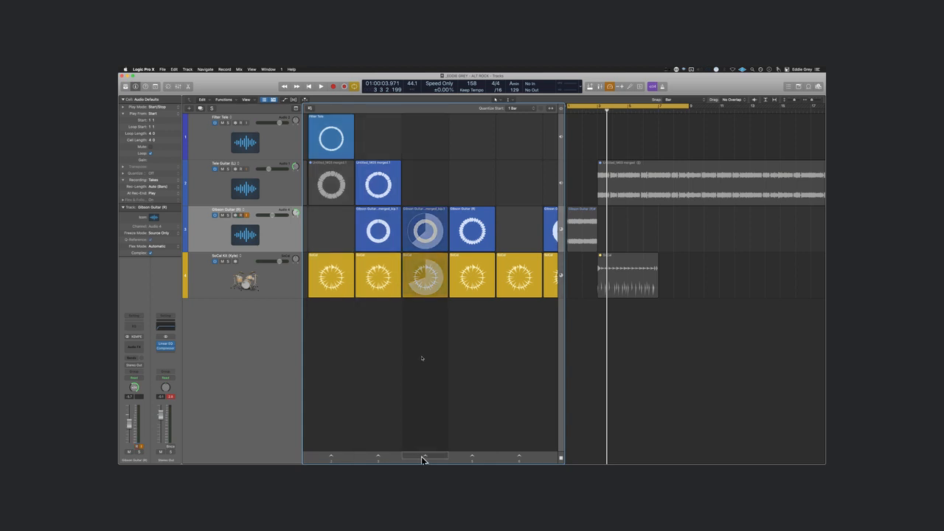
left_click(424, 224)
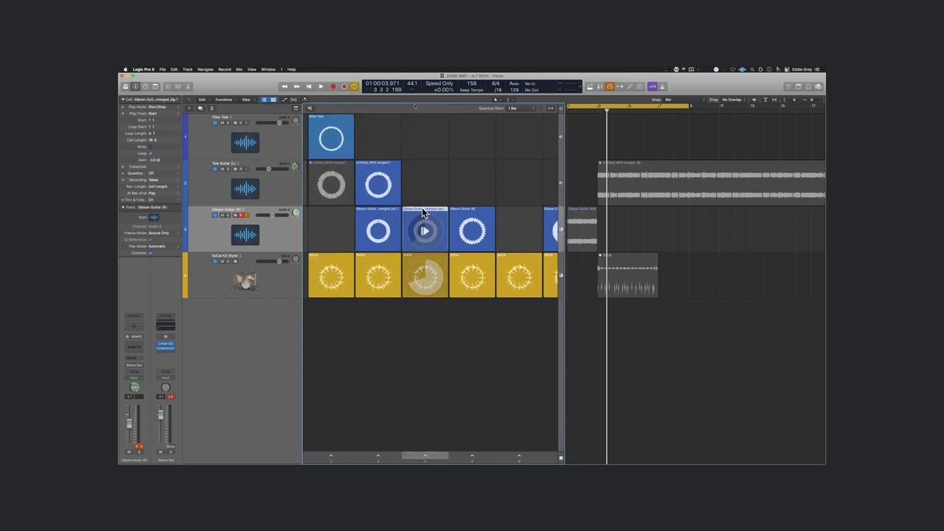
left_click(429, 457)
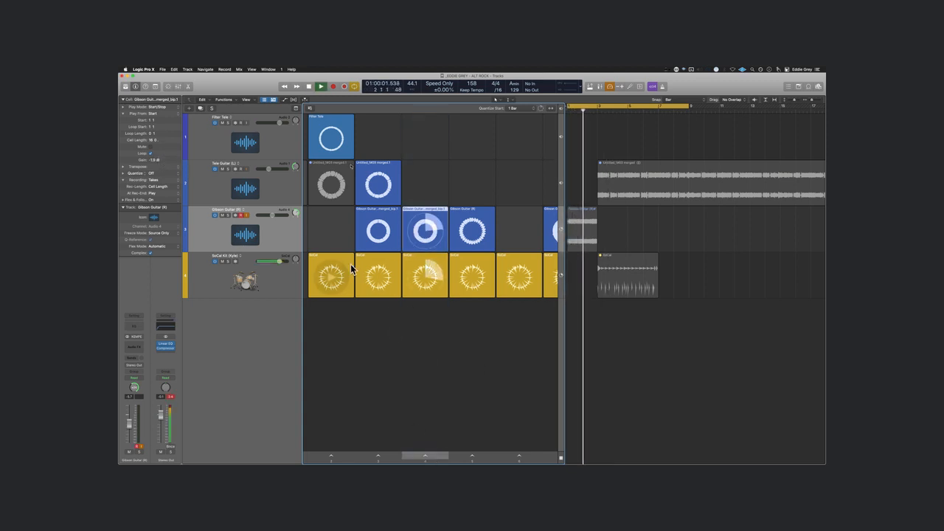
left_click(425, 227)
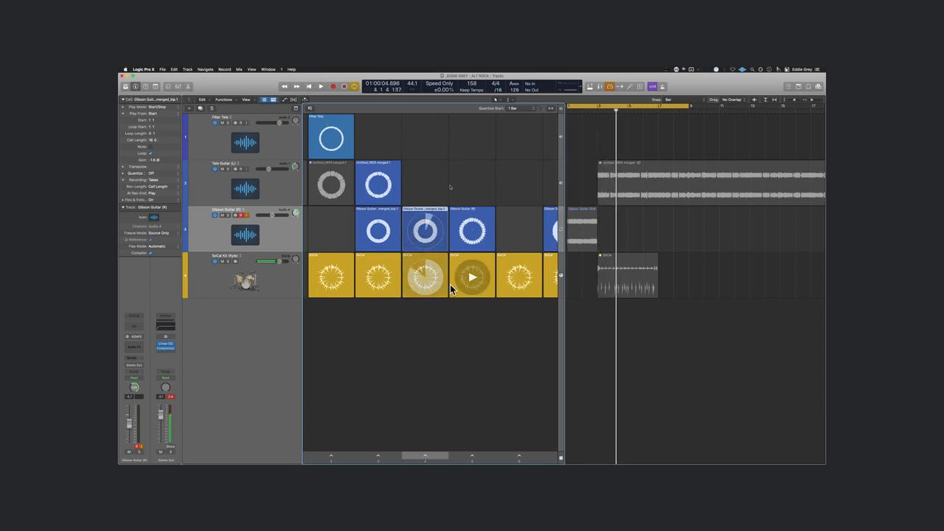
left_click(424, 278)
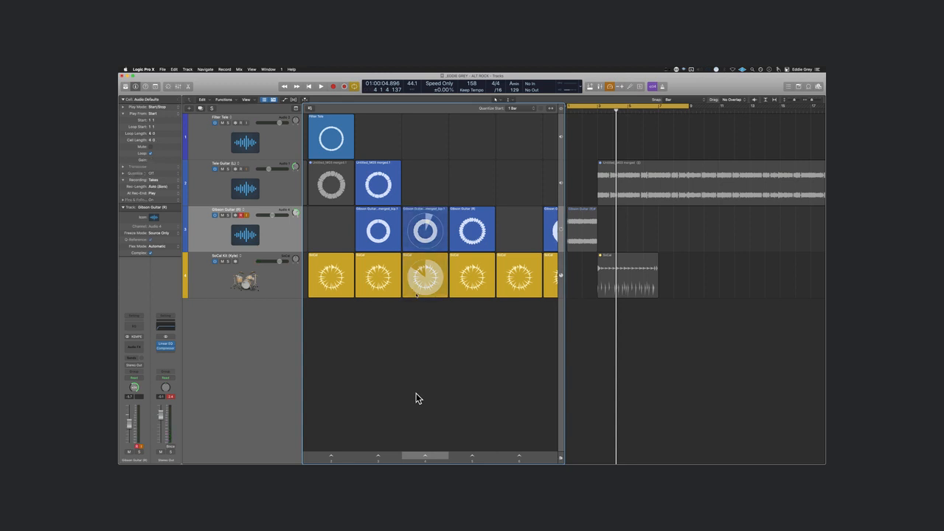
- Hide the Tracks area to show only the Live Loops grid and move scene 4 behind scene 7
key("alt+b")
key("alt+b")
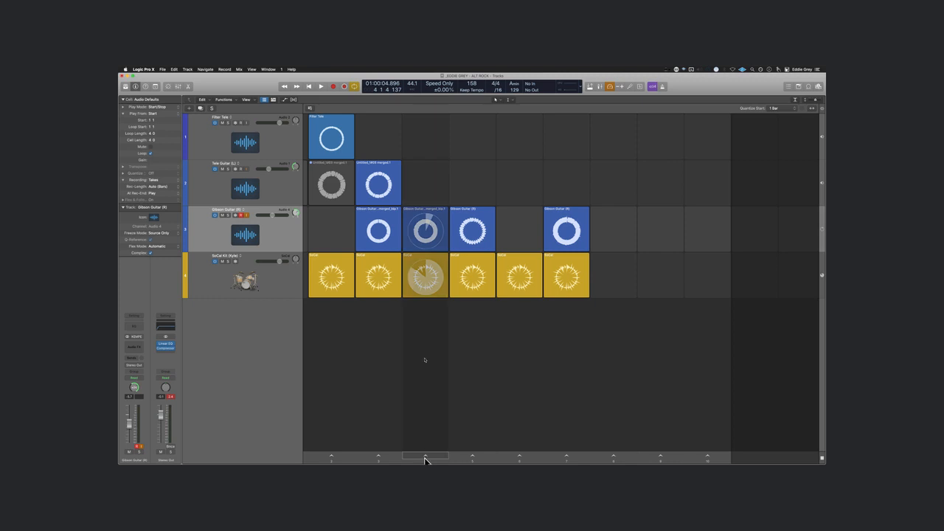
left_click_drag(422, 456, 569, 443)
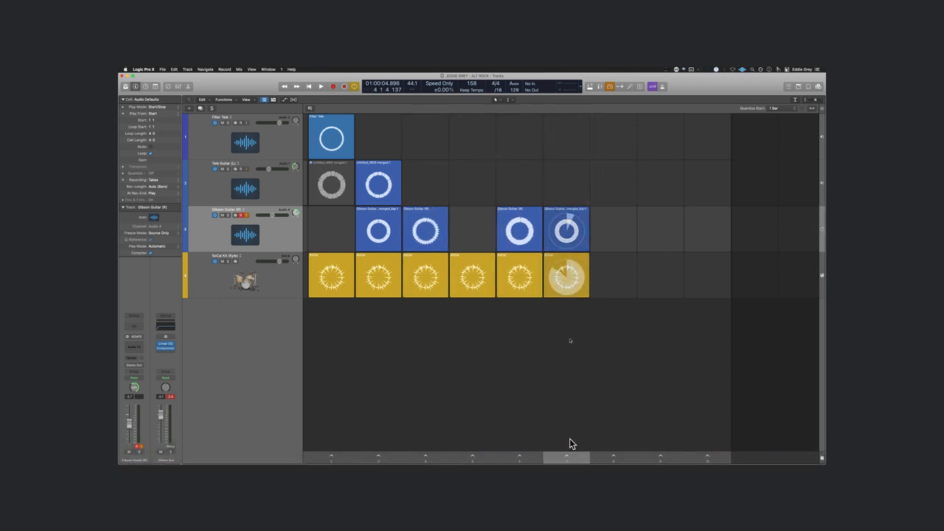
- Name scene 2 INTRO and scene 3 SECTION A
scroll(343, 447, "left", 1)
key("r")
scroll(343, 457, "left", 3)
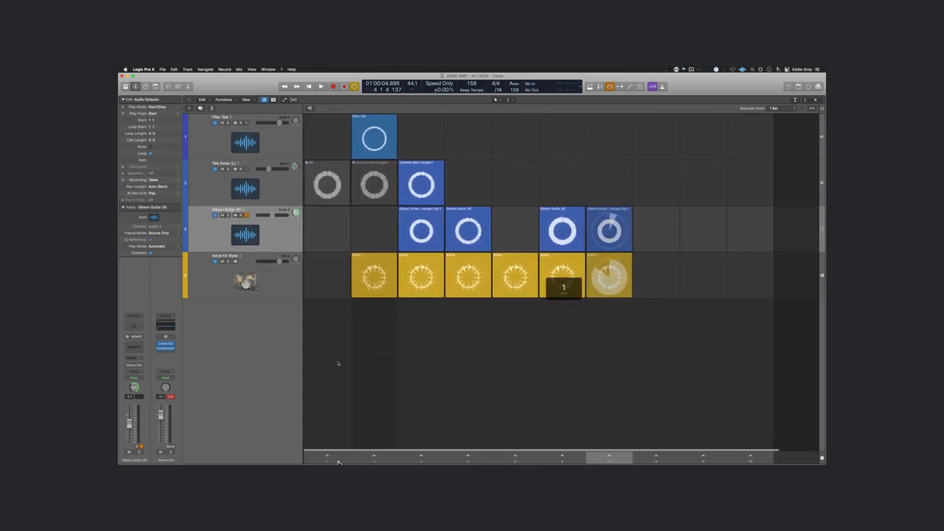
double_click(368, 459)
key("BackSpace")
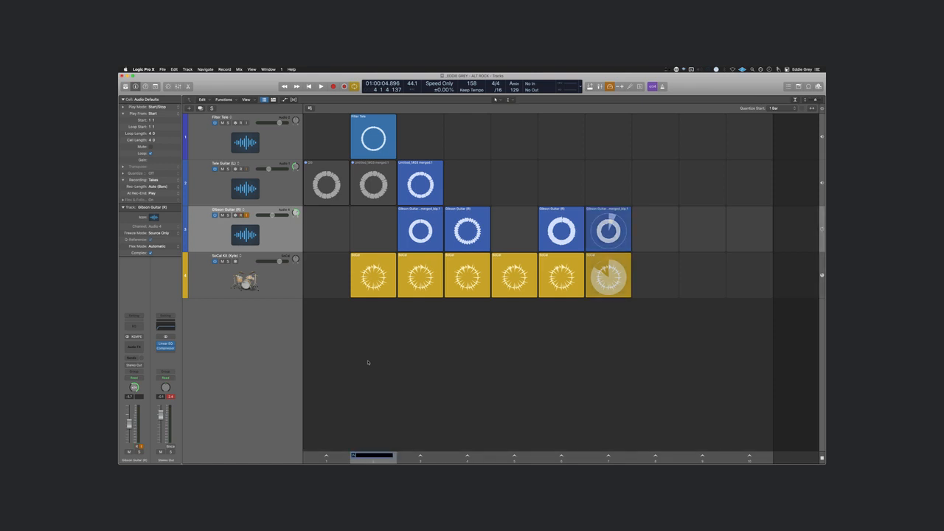
type("INTRO")
key("Tab")
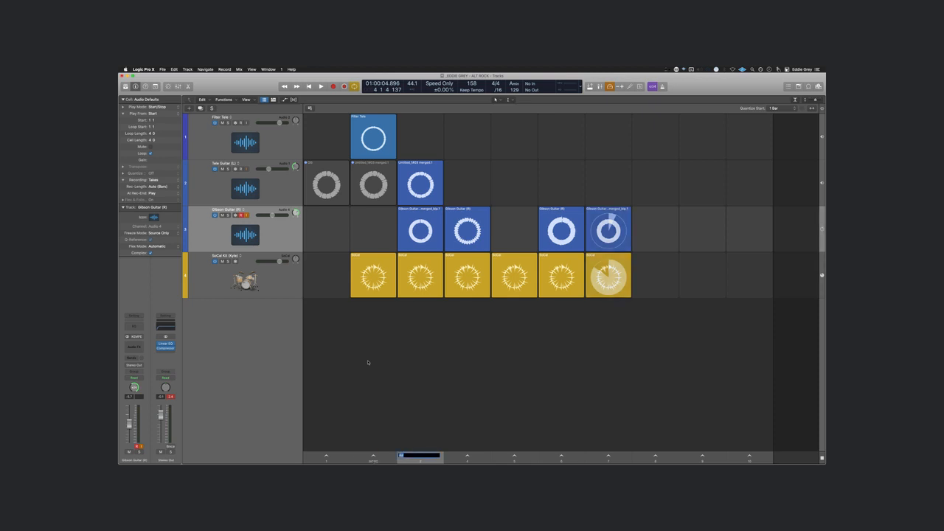
type("SECTION A")
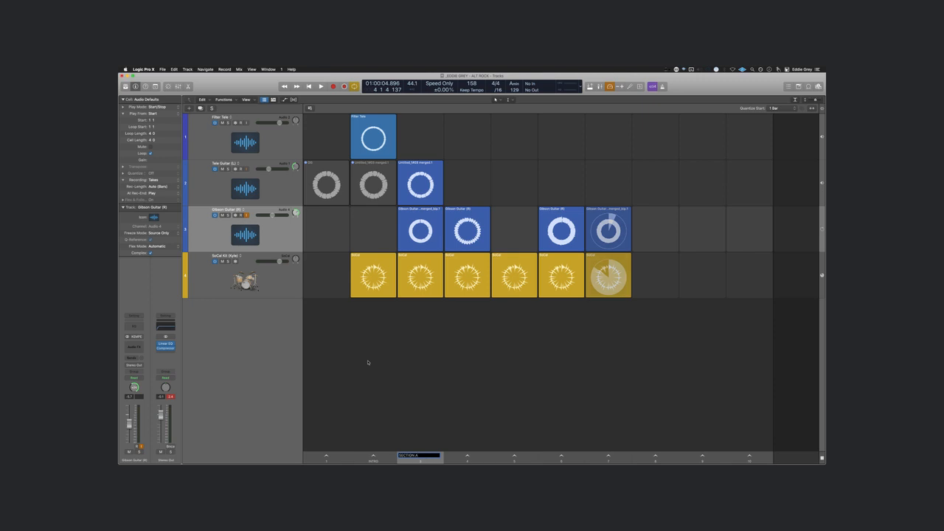
- Name scene 4 SCRATCH and commit the name
left_click(474, 456)
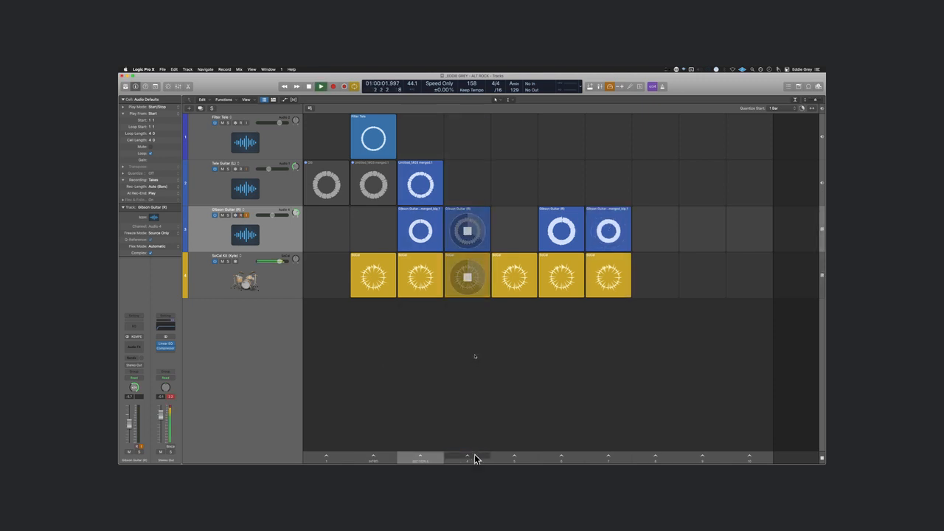
double_click(472, 458)
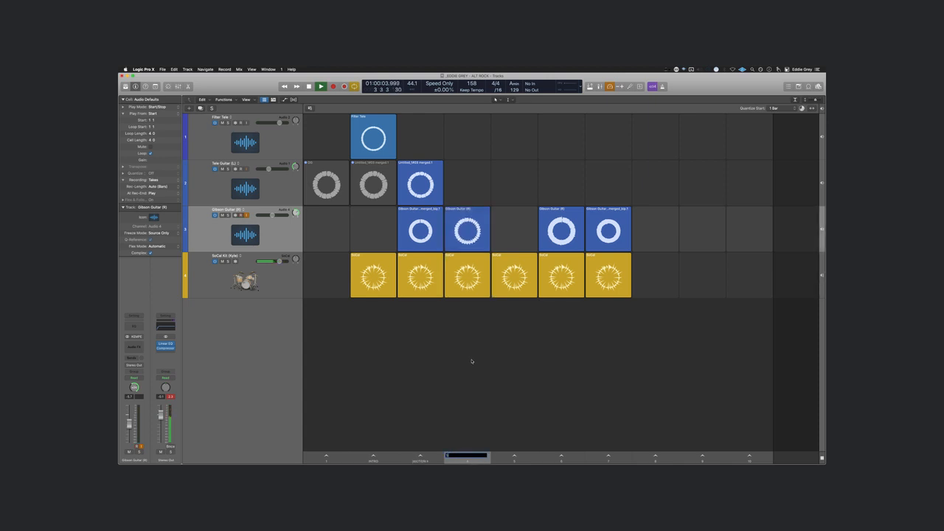
type("SCRATCH")
key("Return")
mouse_move(470, 460)
left_mouse_down()
mouse_move(375, 461)
mouse_move(473, 462)
left_mouse_up()
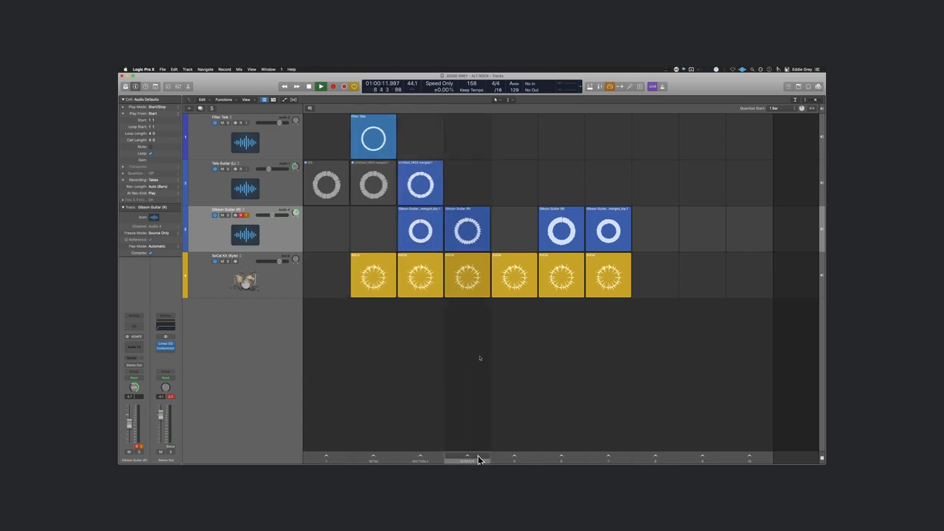
- Delete the drums-only scene 5, then audition the scene that takes its place and name it SECTION B
left_click(516, 461)
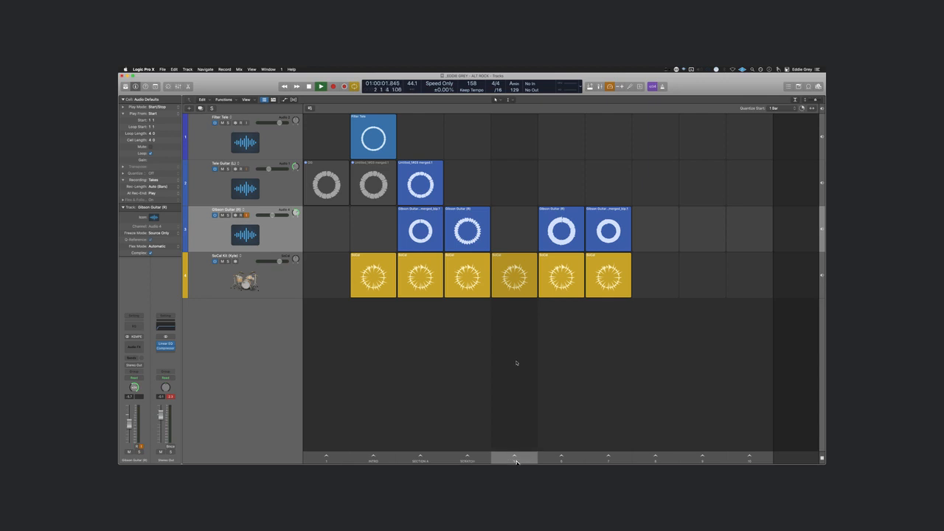
key("Delete")
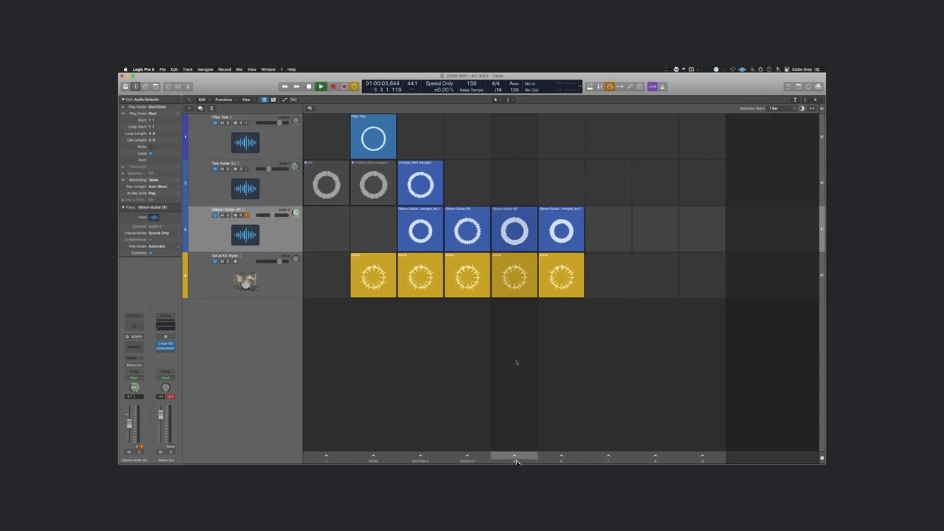
left_click(516, 461)
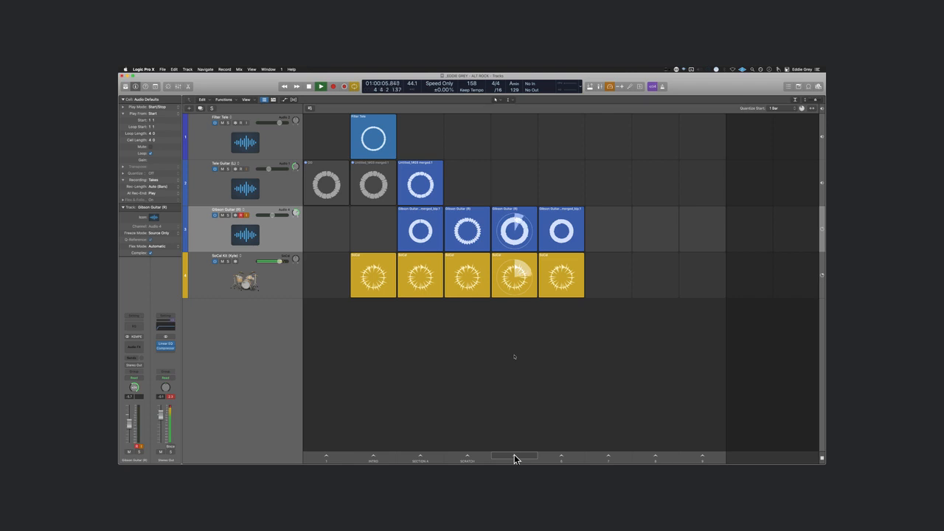
left_click(514, 458)
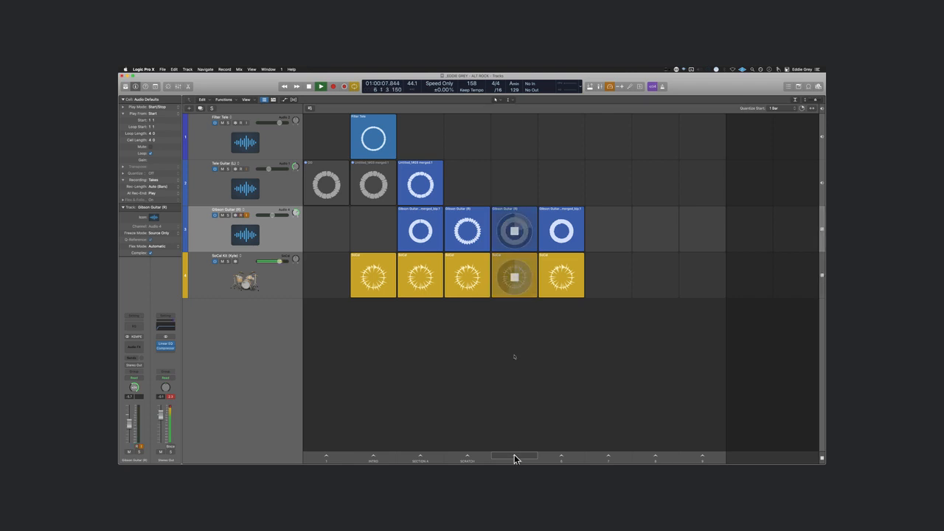
double_click(514, 459)
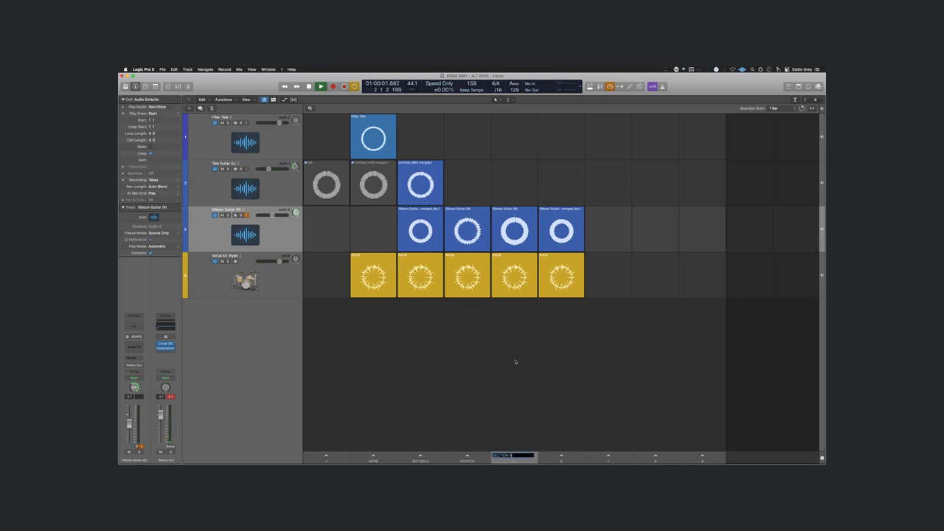
key("Return")
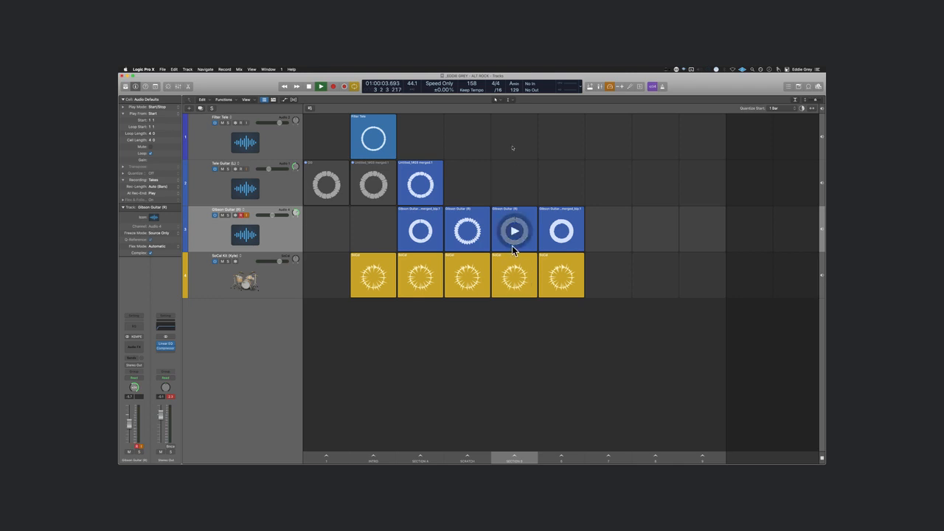
- Play scene 6 with the Gibson stutter loop, name it NOISE ROCK, and stop playback
left_click(564, 459)
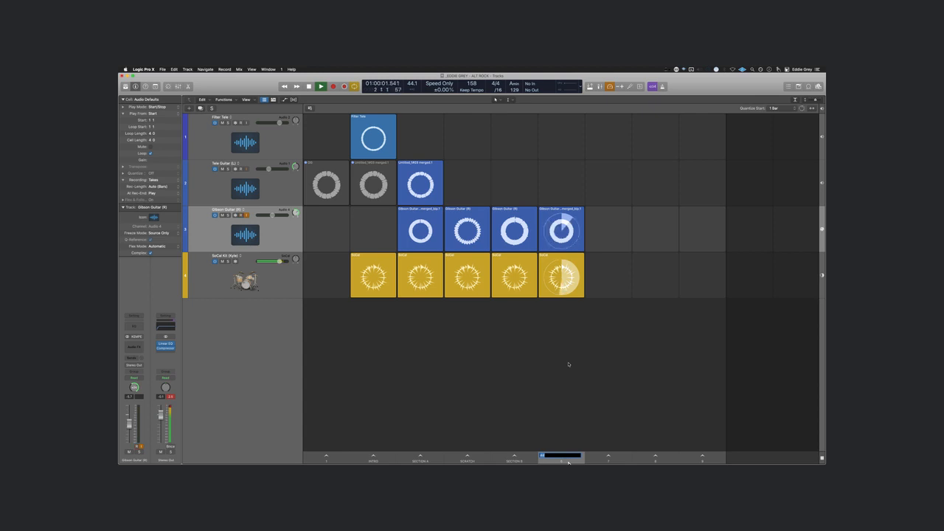
type("SOLO")
key("Return")
key("space")
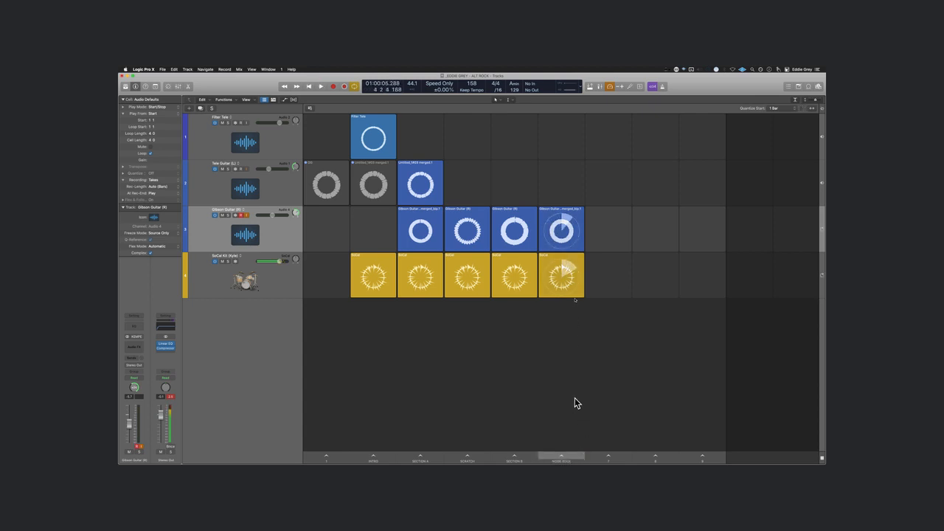
- Duplicate the Gibson and drum cells of the NOISE ROCK scene into scene 7
left_click(574, 241)
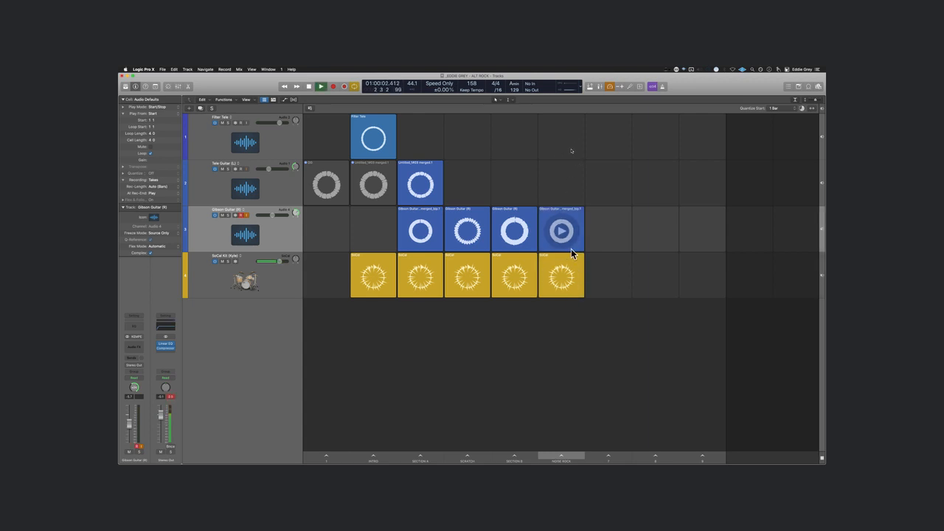
left_click(575, 247)
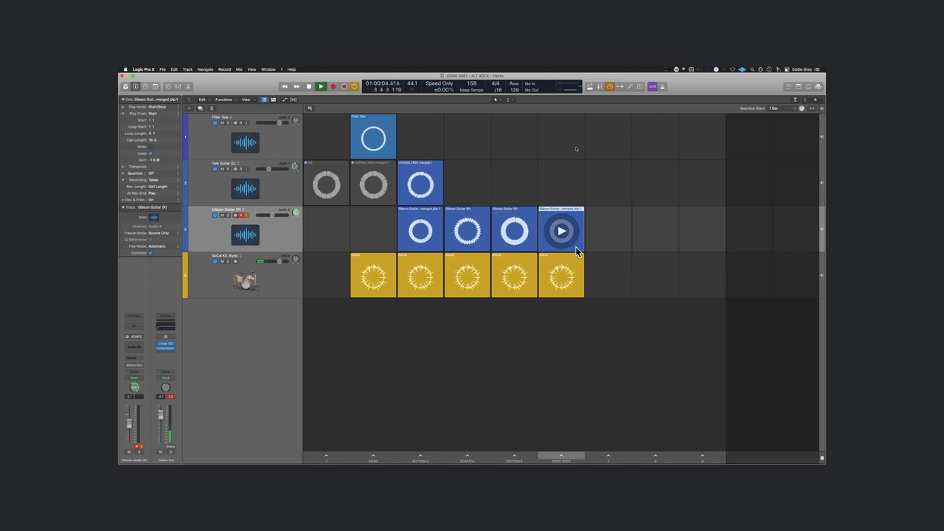
key("shift+Down")
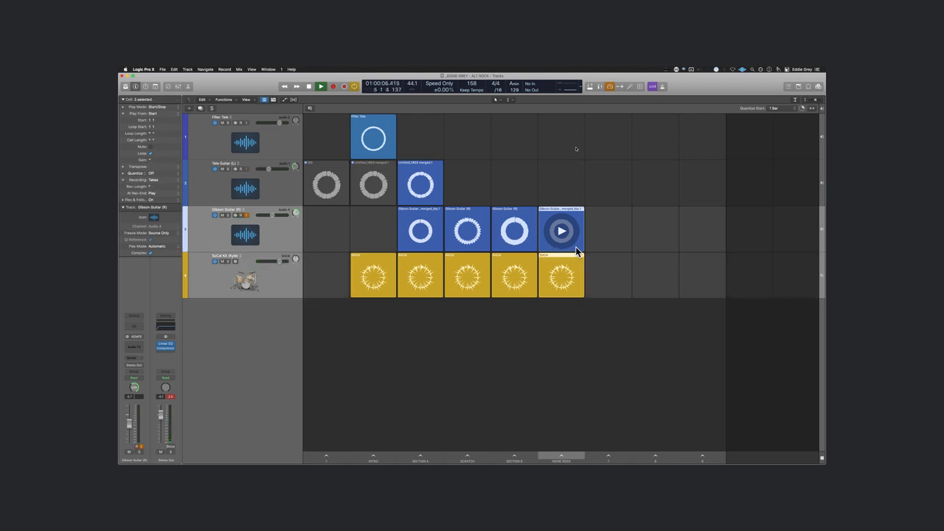
key("super+r")
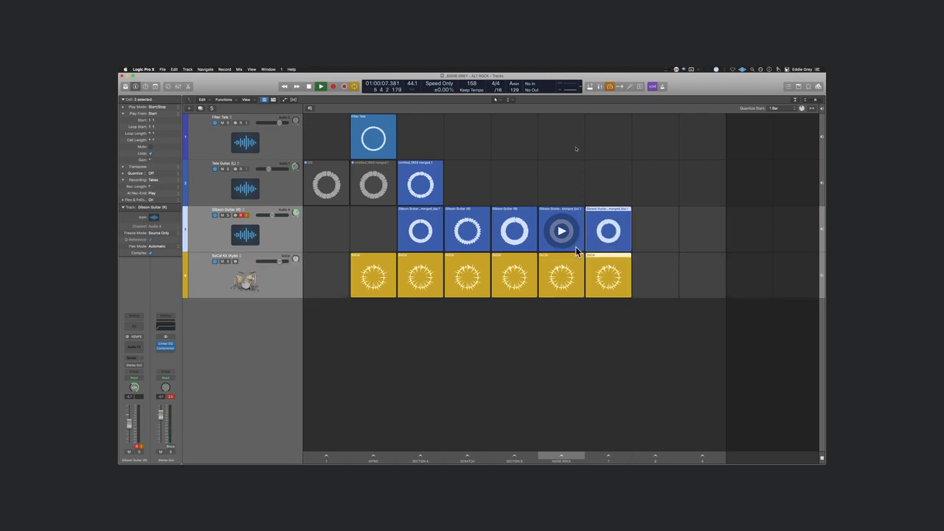
- Transpose the Gibson cell in scene 7 by +2, play the scene, and set the transposition to +4
left_click(624, 216)
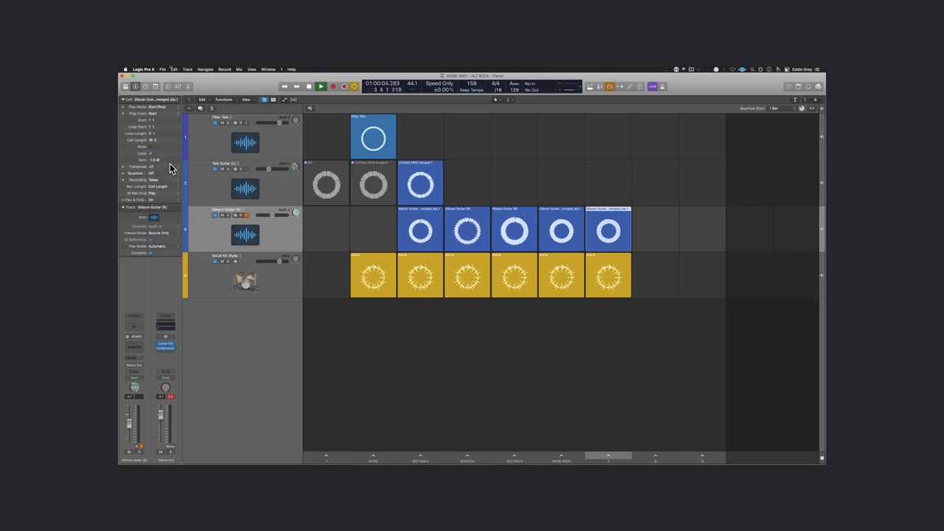
left_click(603, 457)
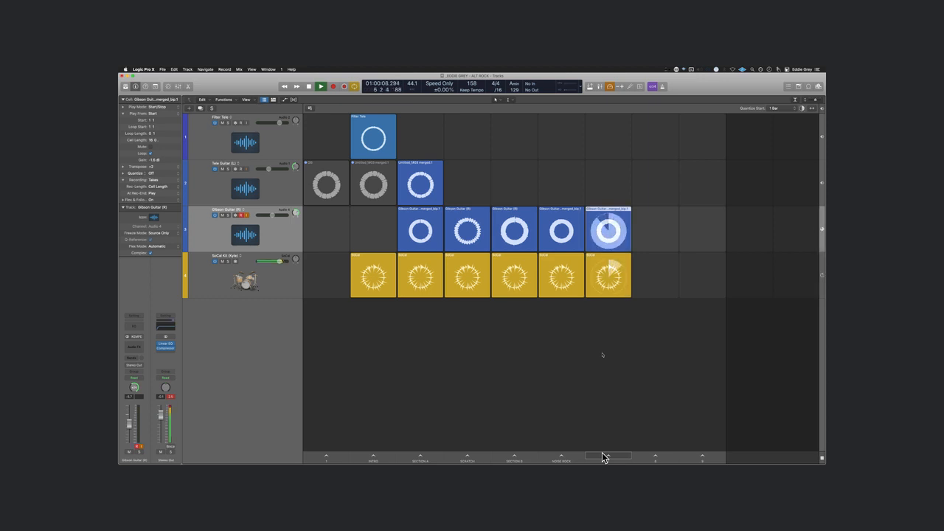
left_click_drag(163, 170, 162, 164)
- Alternate playback between the NOISE ROCK scene and scene 7 to compare the original and transposed Gibson loops
left_click(576, 457)
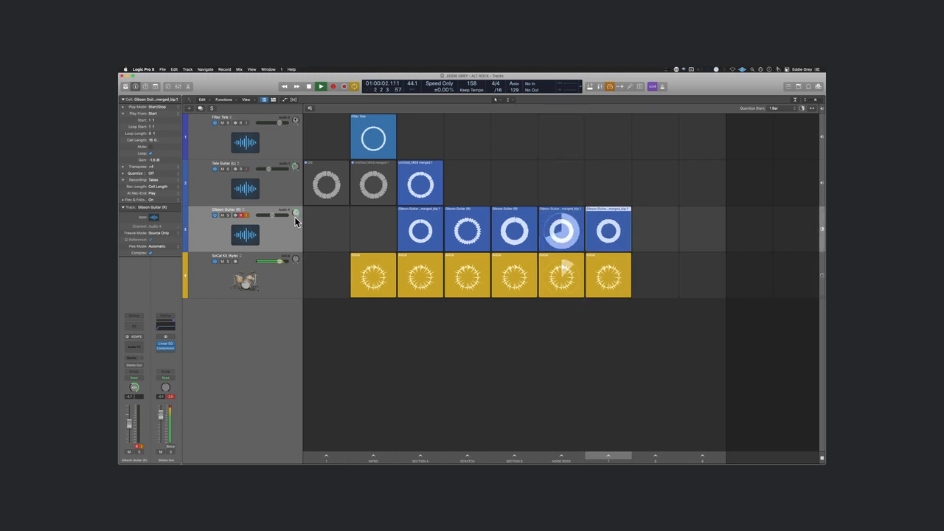
left_click(609, 456)
left_click(606, 456)
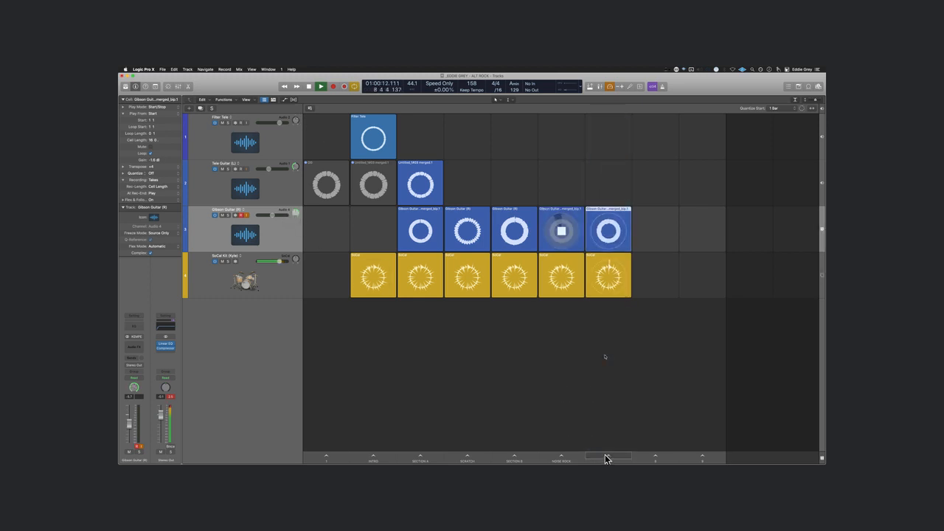
left_click(553, 458)
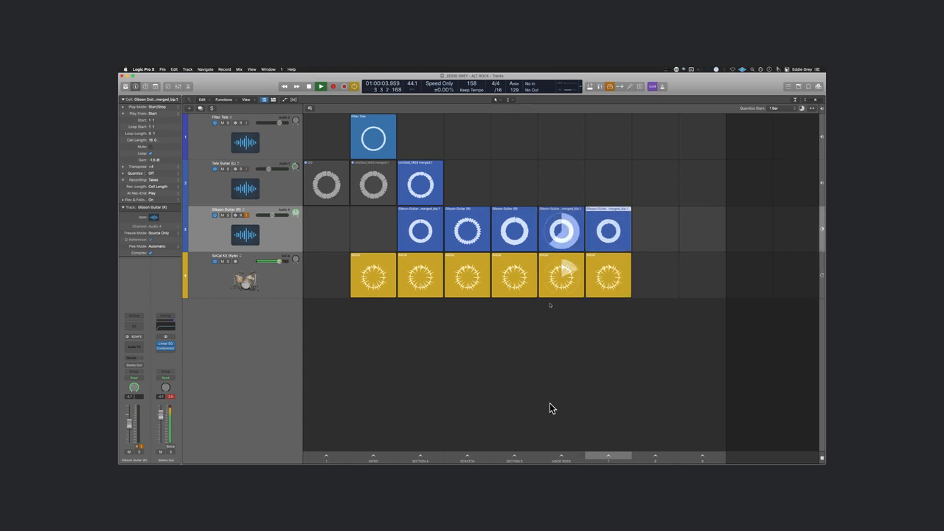
- While the INTRO scene plays, raise the Filter Tele track's volume slightly and lower the SoCal Kit's
left_click(374, 458)
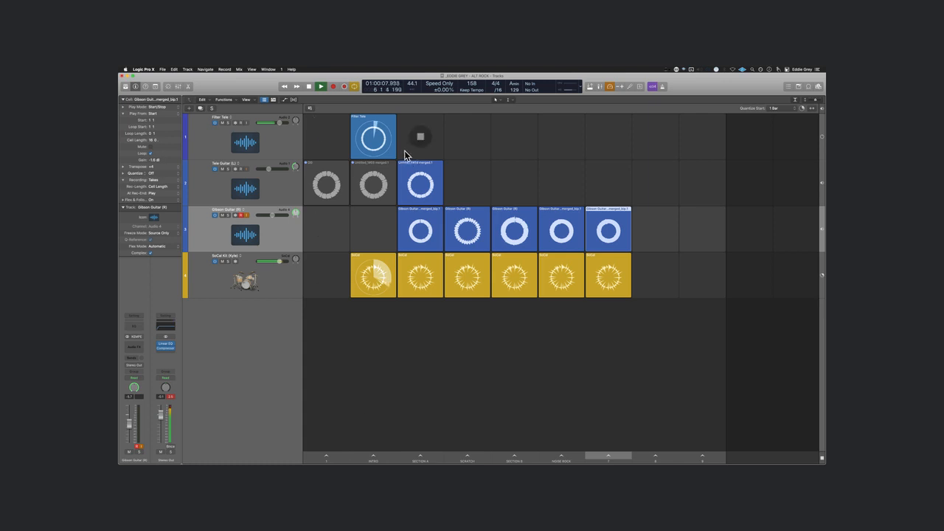
left_click_drag(279, 123, 282, 123)
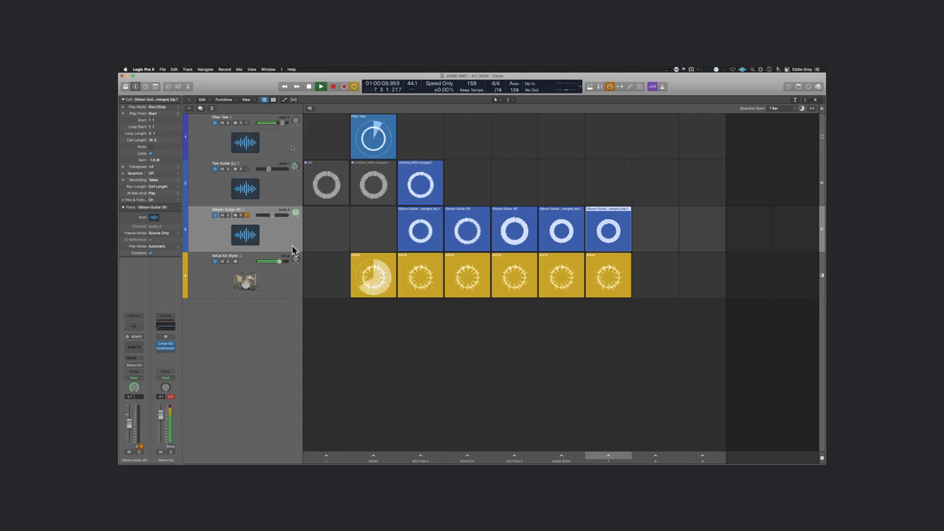
left_click_drag(278, 262, 276, 262)
- Play the SECTION A scene and adjust the pan of the Gibson Guitar track
left_click(422, 457)
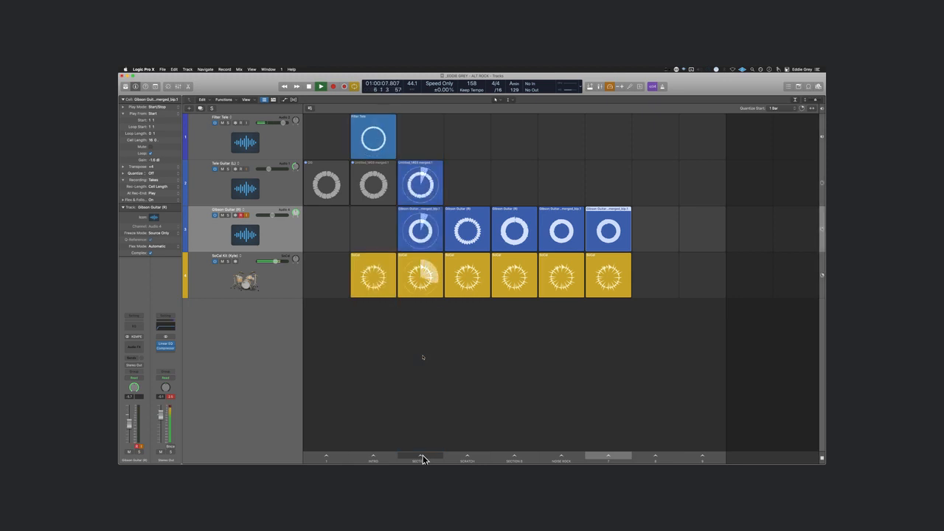
left_click_drag(296, 212, 296, 212)
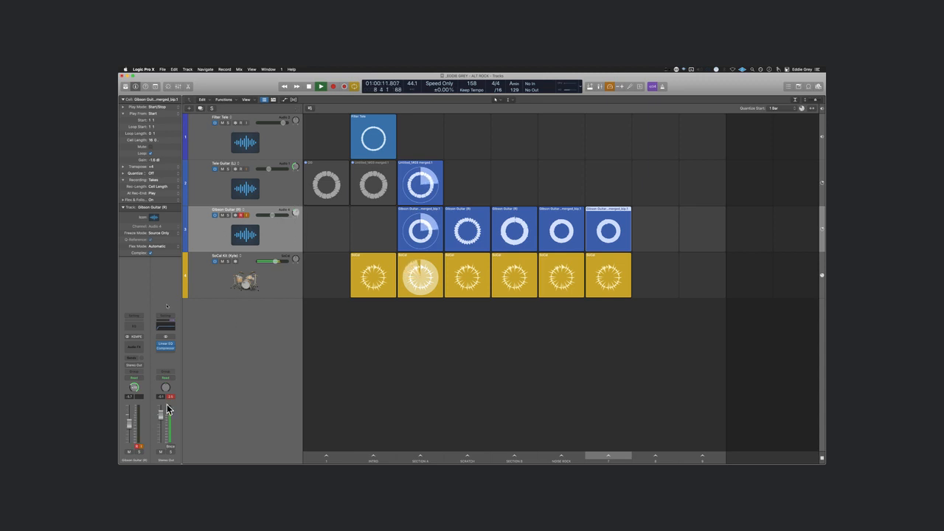
- Set the make-up gain of the Stereo Out Compressor to 3.0 dB and close the plug-in
left_click(166, 350)
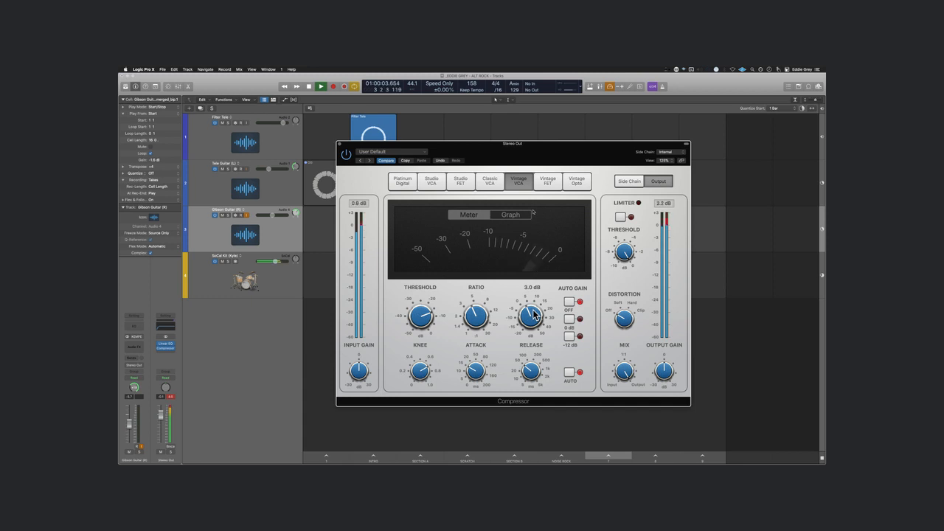
left_click(340, 146)
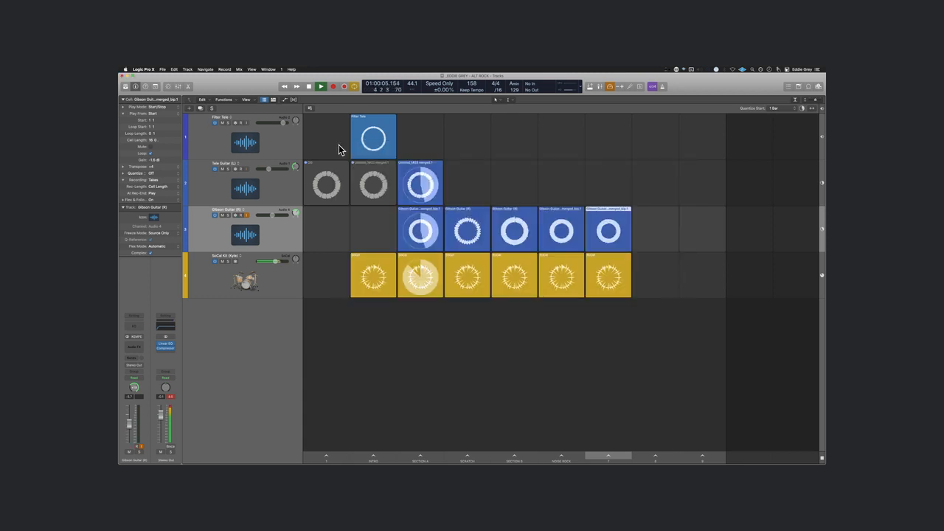
left_click(437, 389)
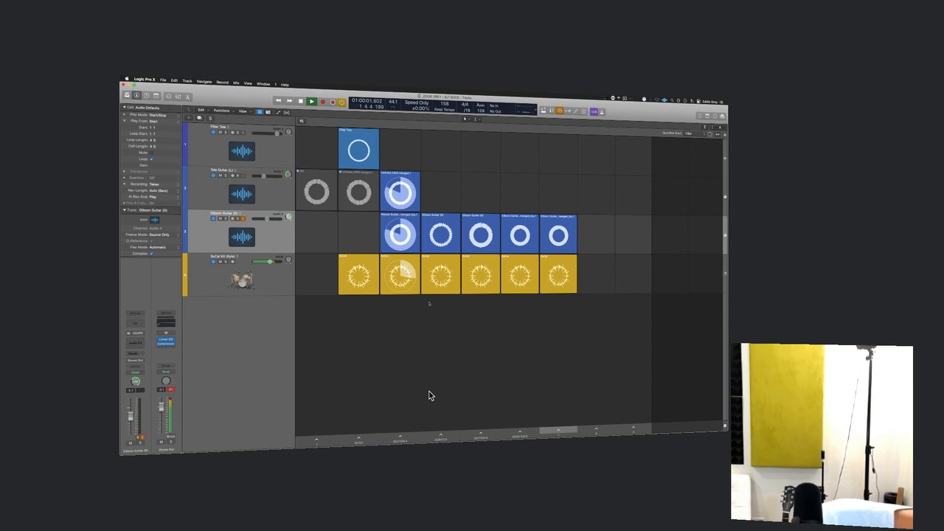
- Play the SCRATCH, SECTION B and NOISE ROCK scenes in turn, alternating between NOISE ROCK and scene 7 at the end
left_click(443, 437)
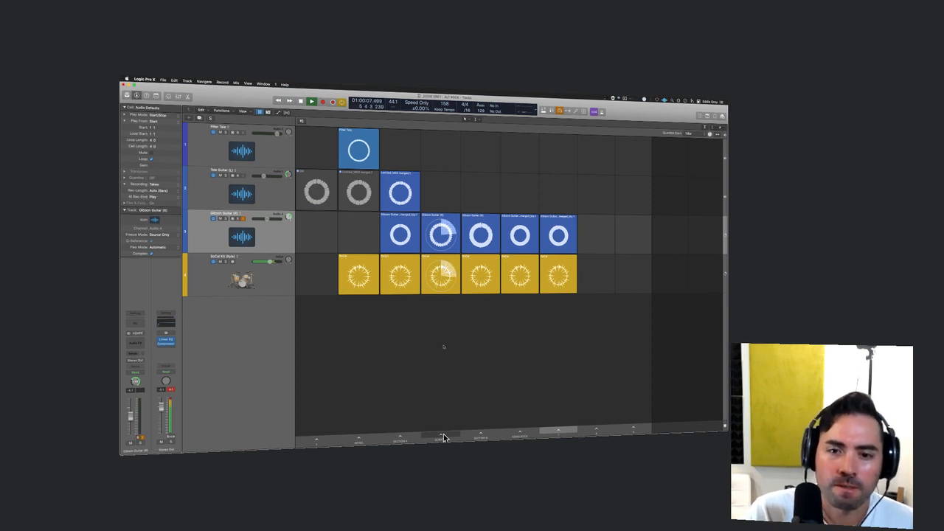
left_click(483, 435)
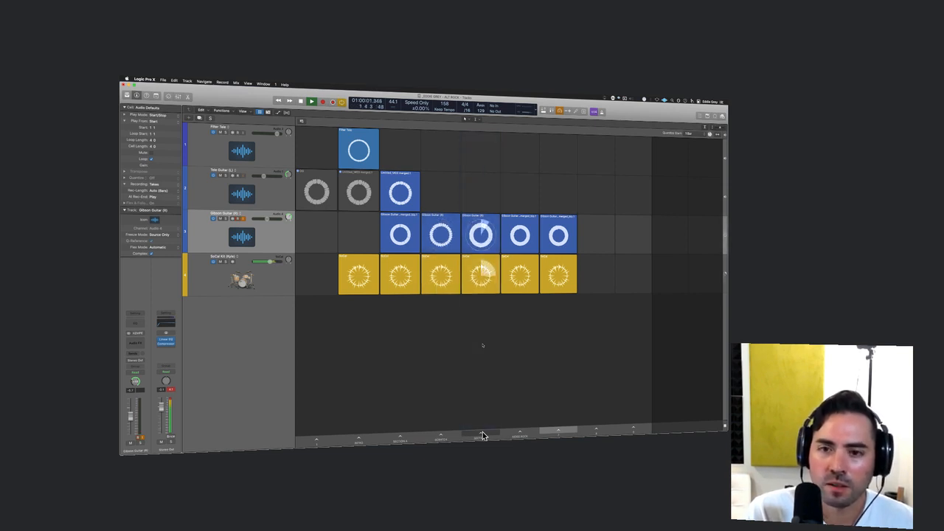
left_click(521, 435)
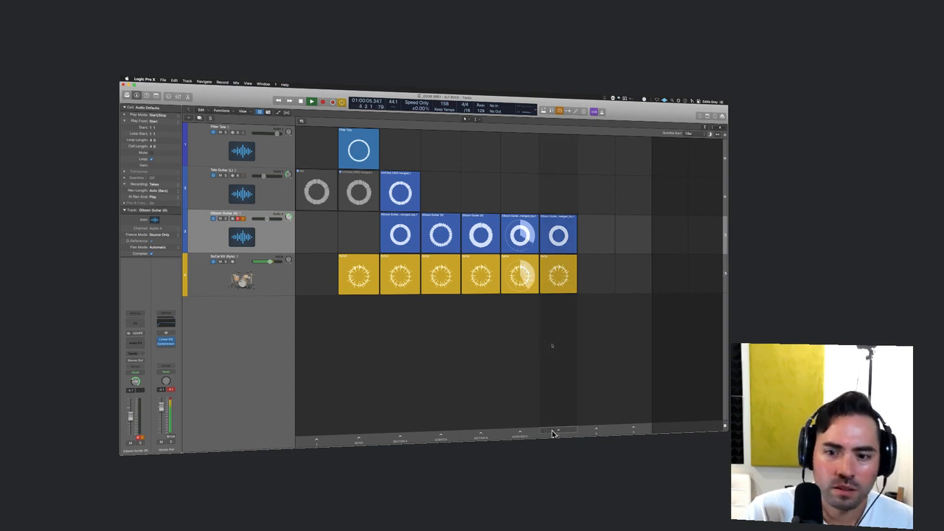
left_click(552, 433)
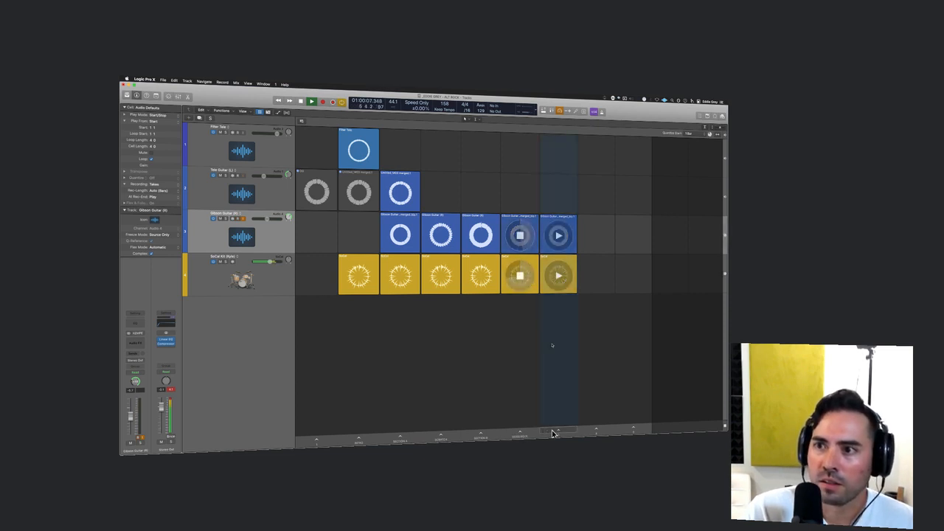
left_click(530, 433)
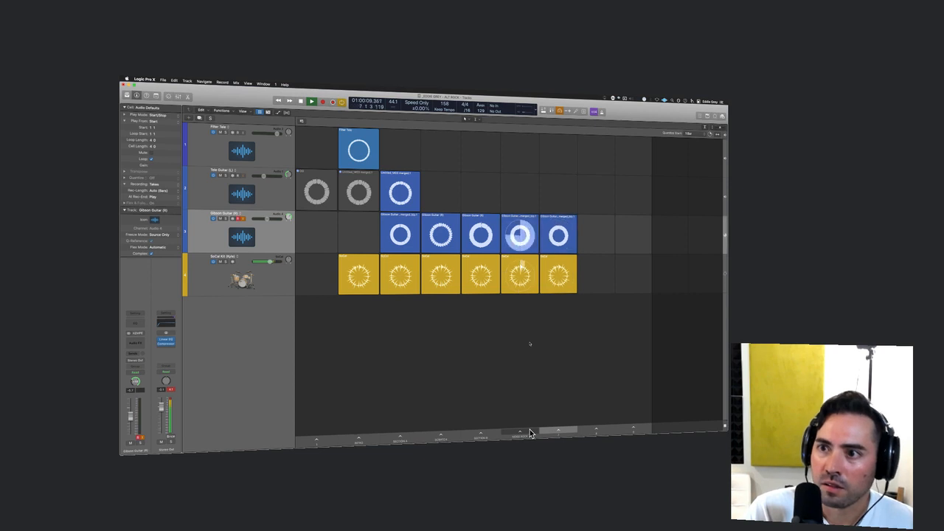
left_click(559, 433)
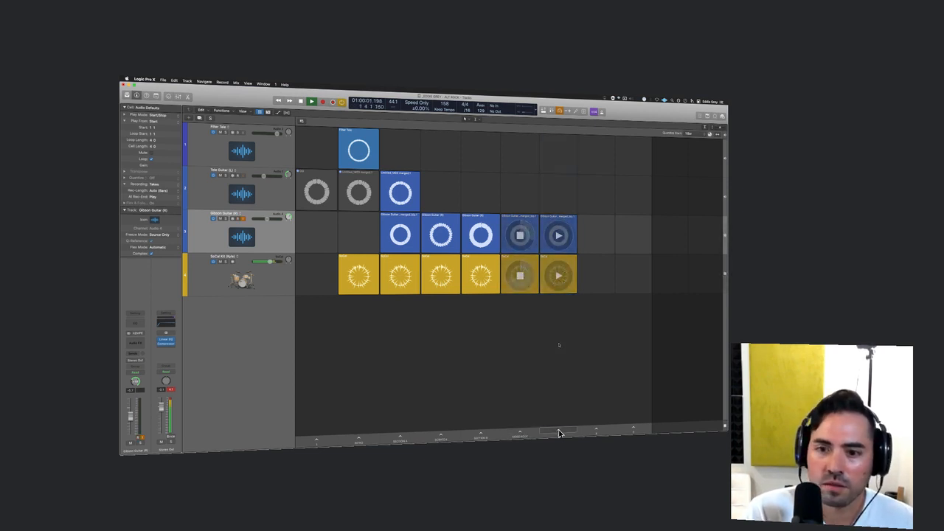
- Play the Filter Tele loop from the INTRO scene, followed by the SECTION A scene
mouse_move(358, 161)
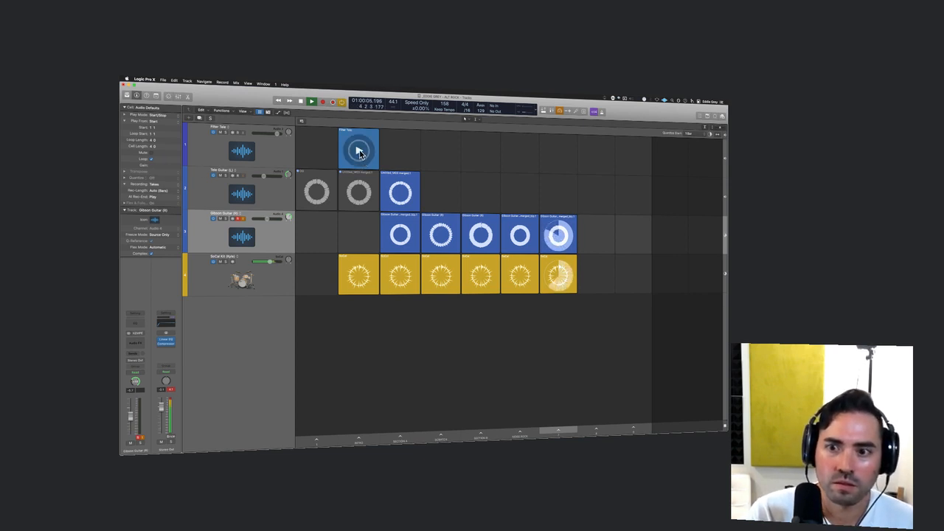
left_click(359, 151)
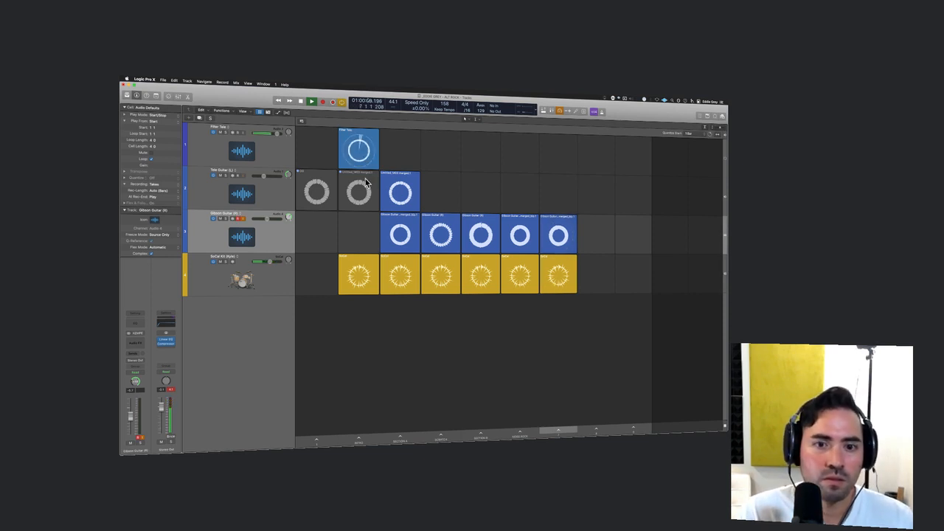
left_click(401, 438)
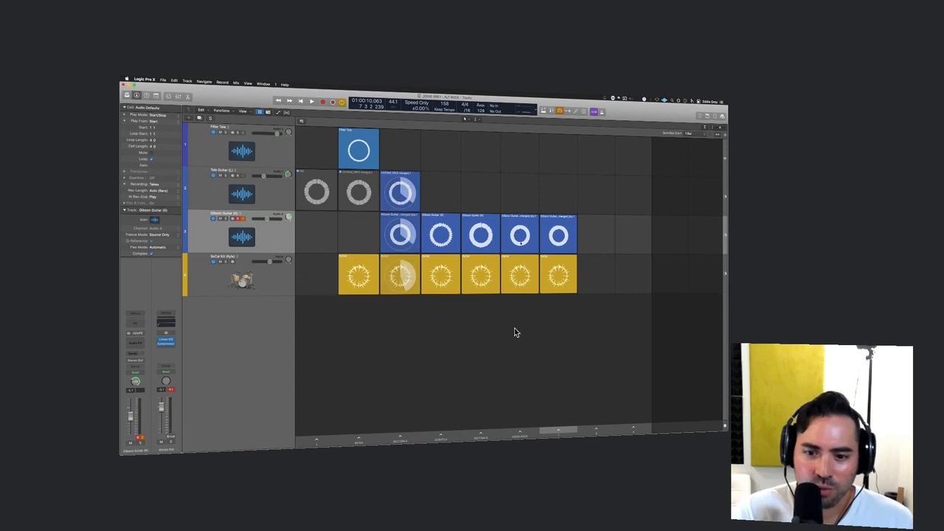
- Move the SECTION B scene to the ninth scene position, leaving empty scenes before it
left_click(486, 438)
left_click_drag(487, 437, 641, 434)
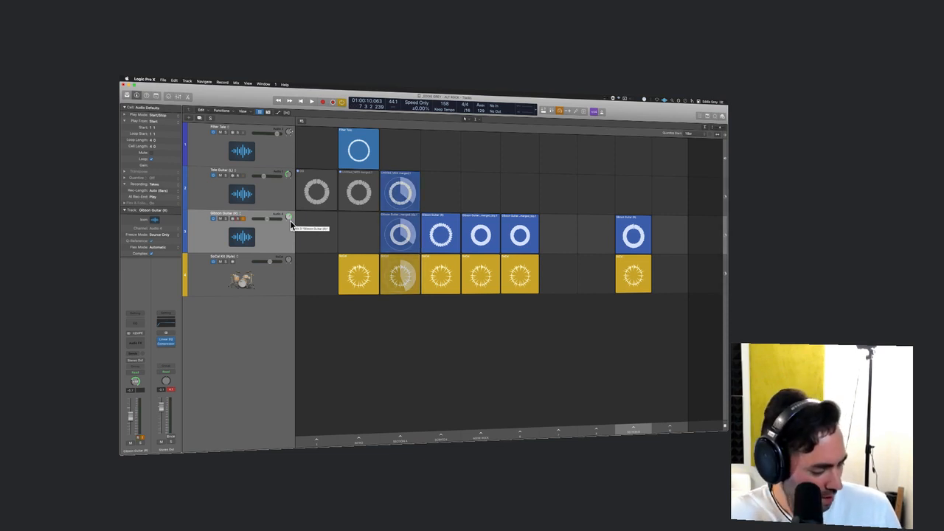
left_click(383, 287)
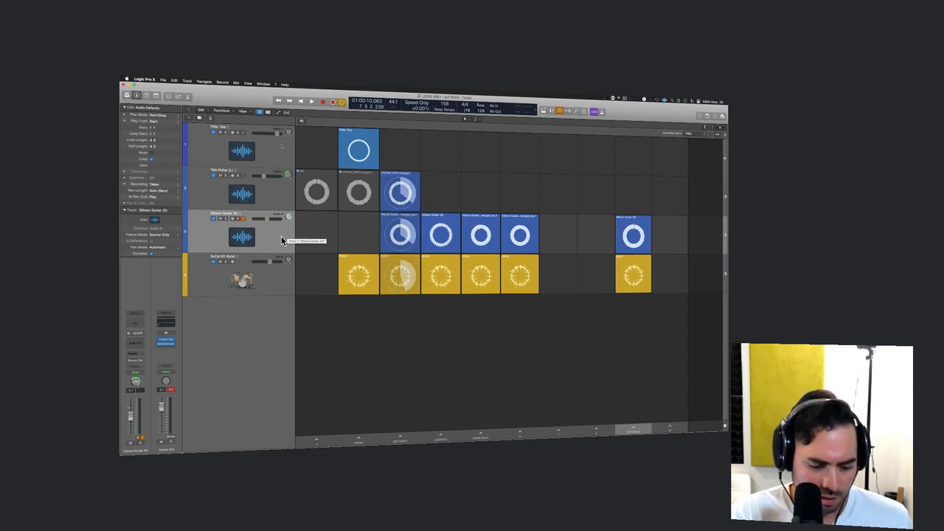
- Create a new audio track below Gibson Guitar (R) and name it GIBSON (HIGHER)
key("alt+super+n")
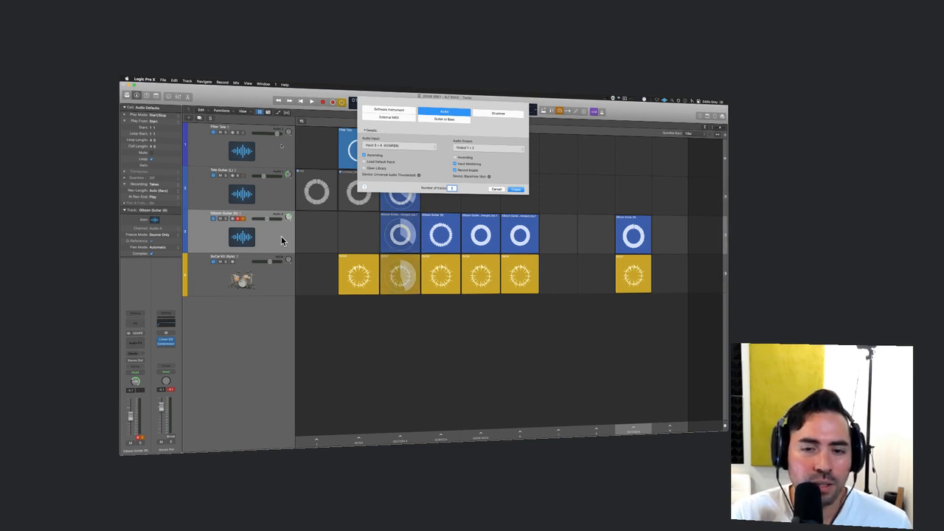
key("Return")
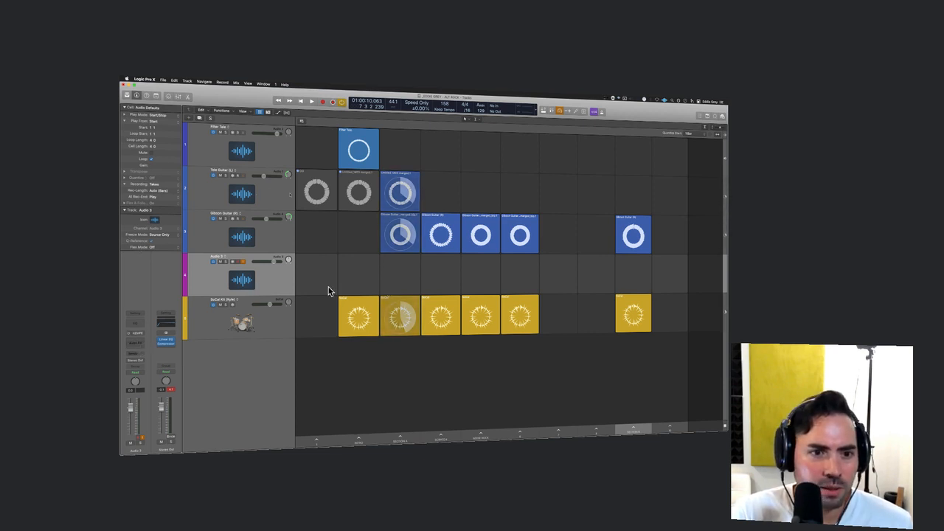
key("shift+Return")
type("GibsON (HIGHER)")
key("Return")
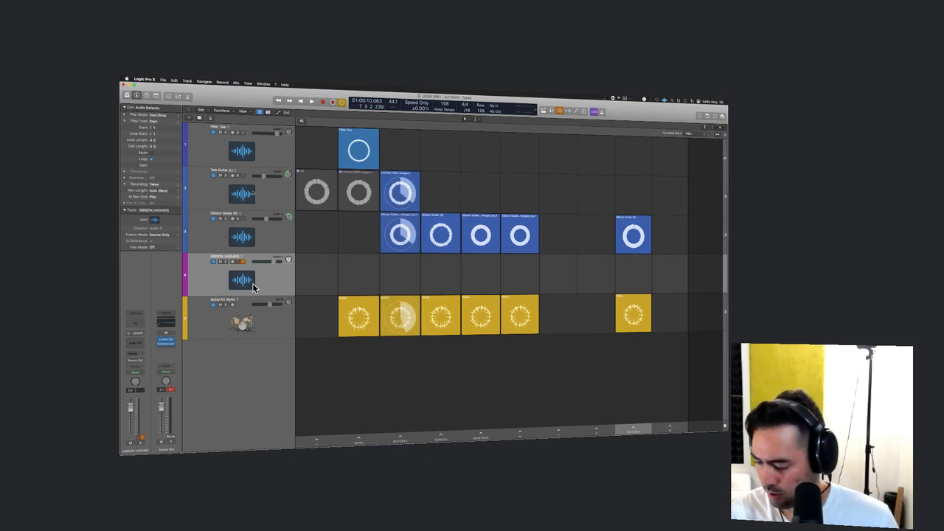
- Show the Tracks area beside the Live Loops grid and move the playhead back to bar 1
key("alt+b")
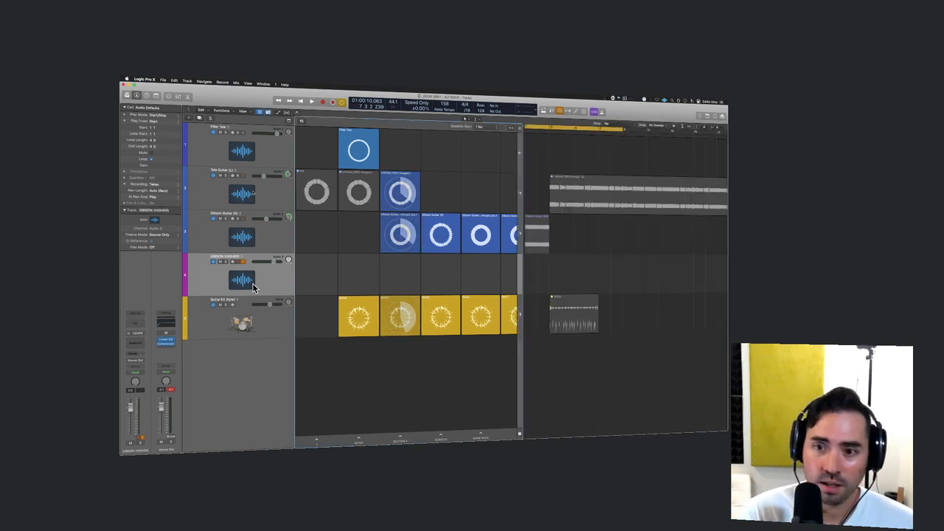
left_click(655, 262)
scroll(655, 261, "down", 5)
scroll(624, 266, "up", 6)
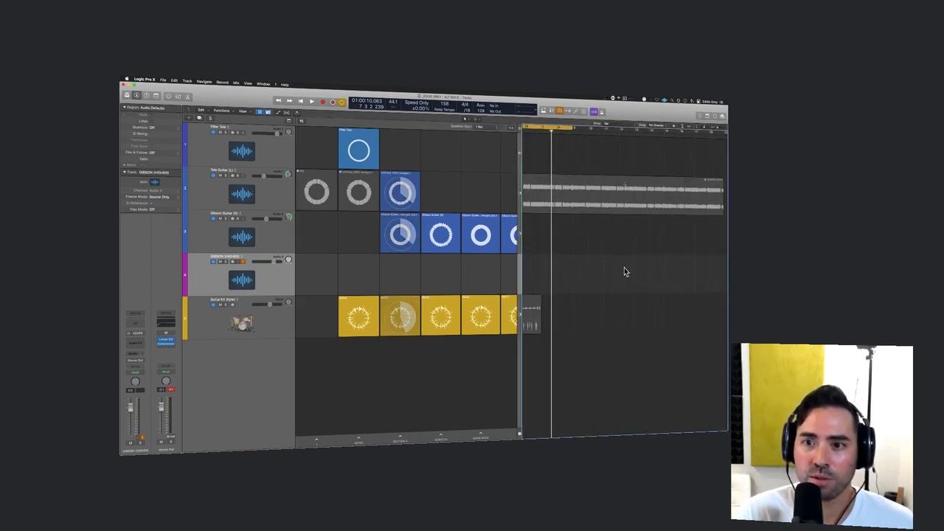
scroll(624, 267, "left", 5)
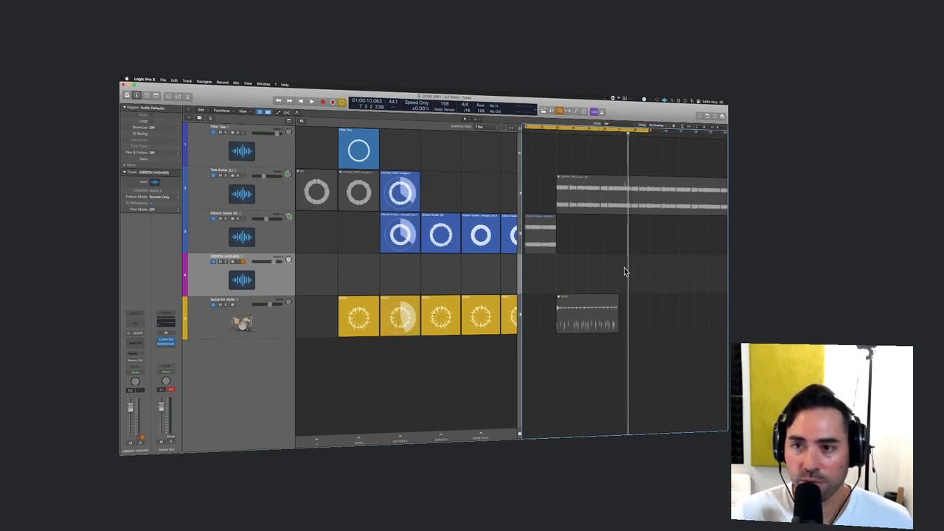
key("comma")
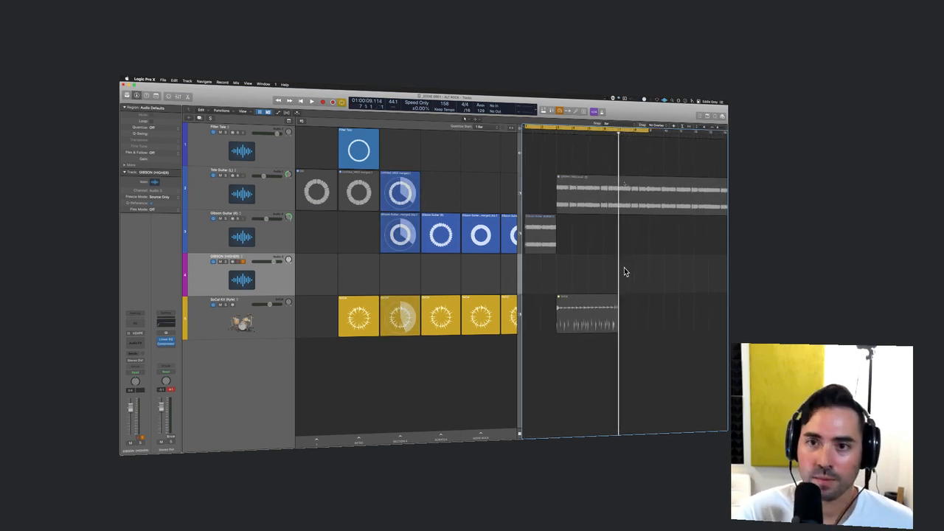
key("comma")
key("comma")
key("comma")
key("comma")
key("comma")
key("comma")
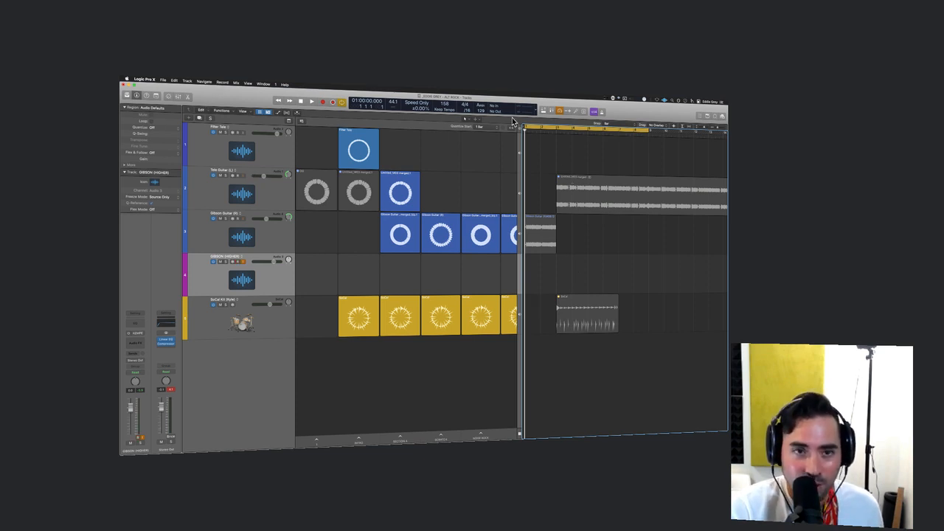
- Check the options for overlapping audio recordings, including the take folder setting
left_click(220, 81)
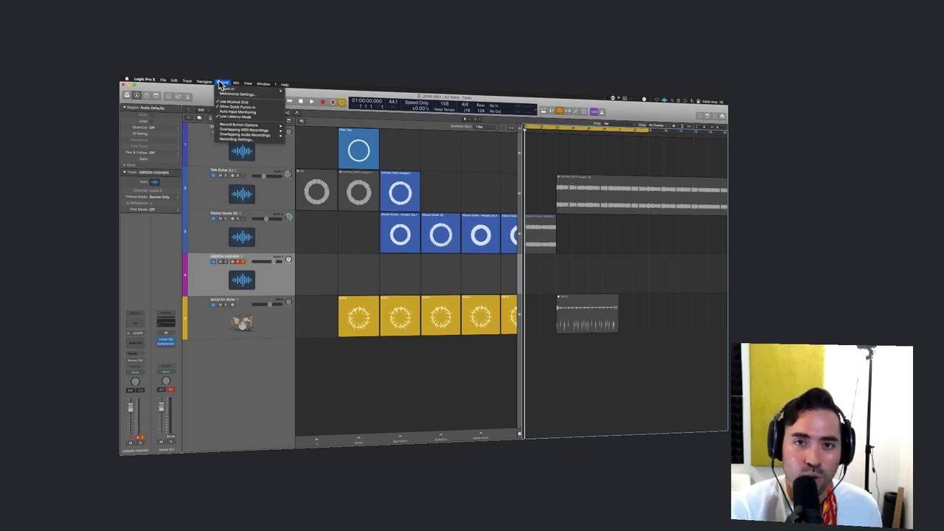
mouse_move(274, 138)
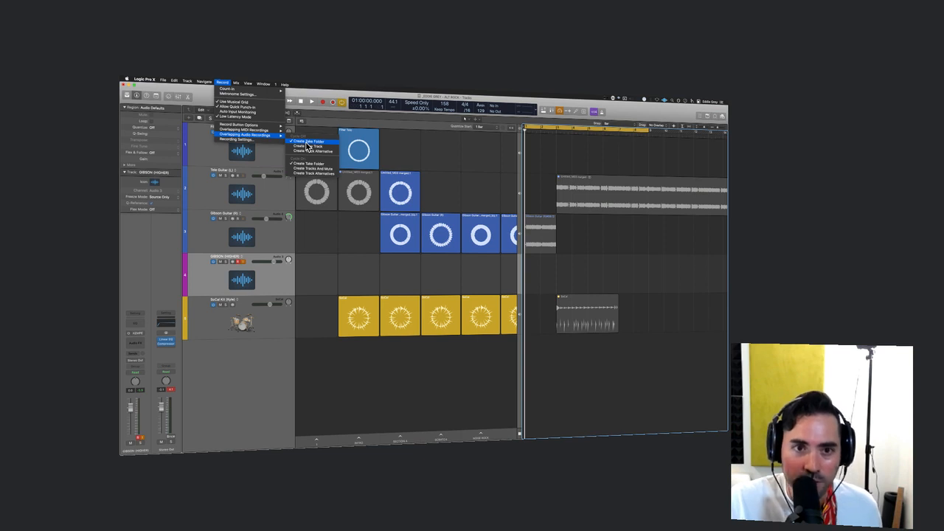
left_click(566, 273)
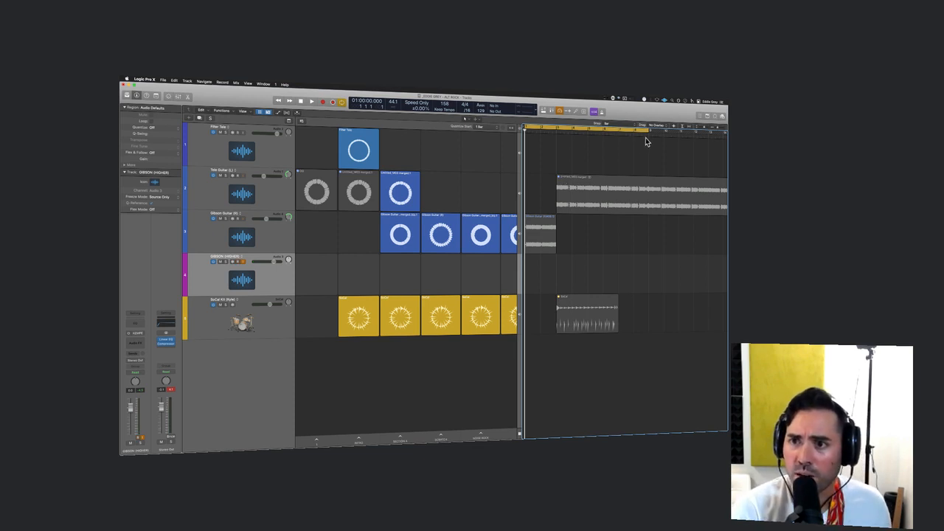
mouse_move(648, 129)
left_mouse_down()
mouse_move(576, 135)
mouse_move(646, 143)
left_mouse_up()
key("r")
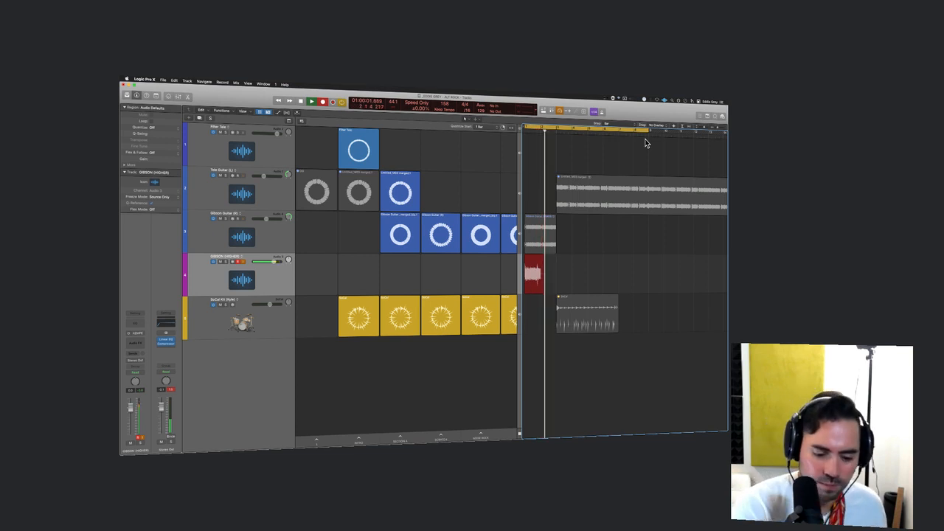
key("space")
key("Delete")
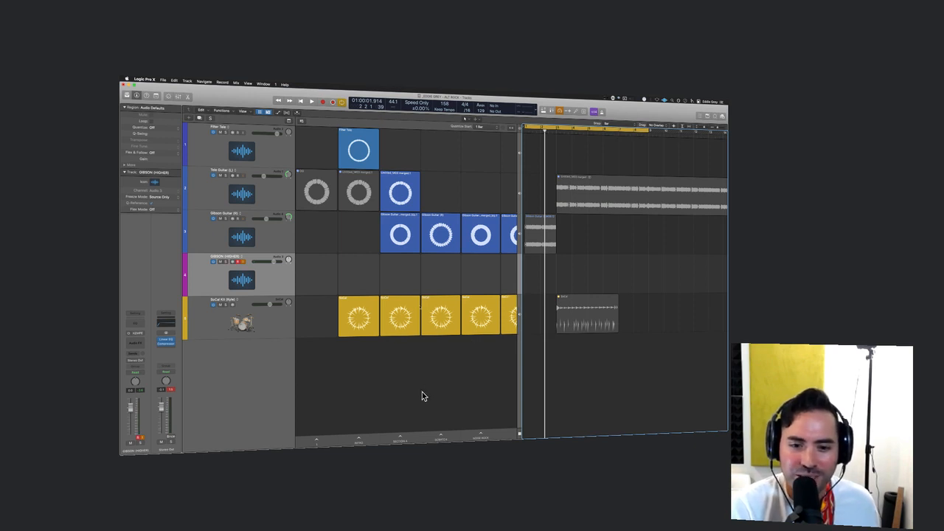
- Queue the SECTION A scene and record four cycled takes over it on the GIBSON (HIGHER) track from bar 1
left_click(401, 441)
right_click(402, 441)
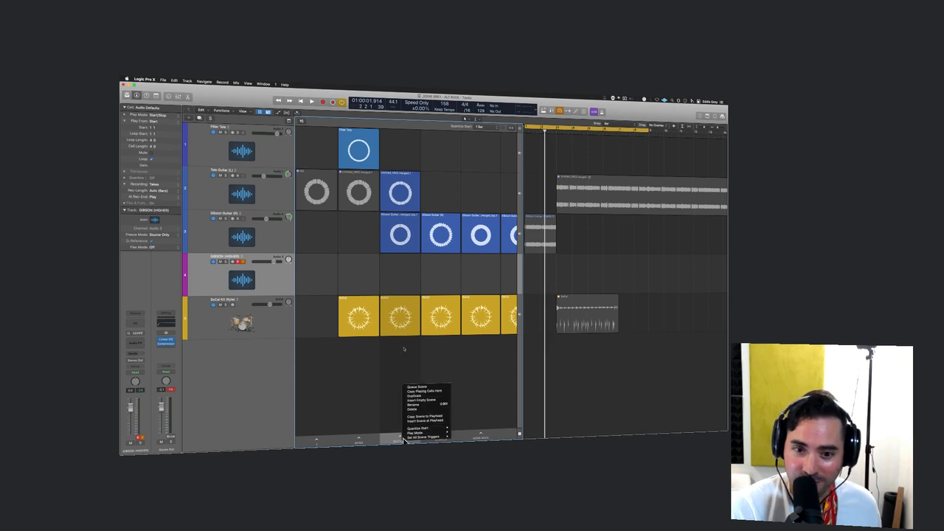
left_click(429, 387)
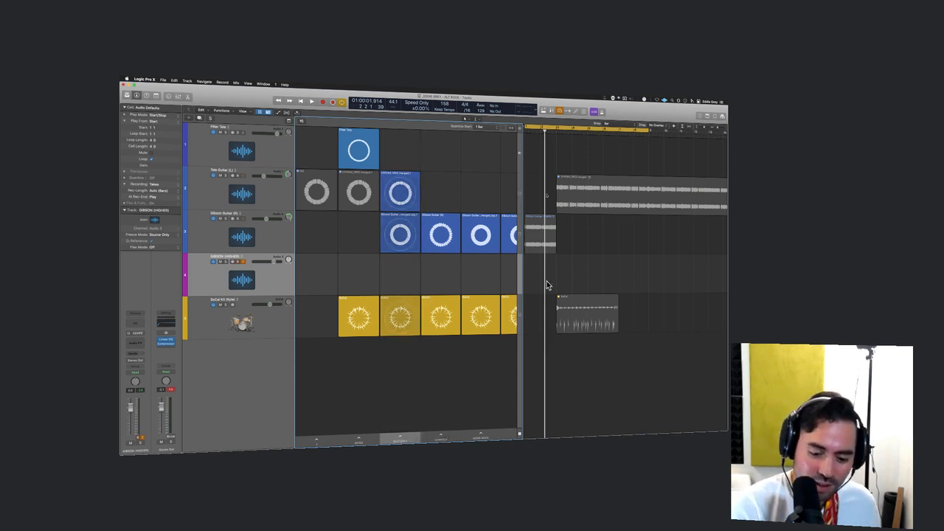
key("space")
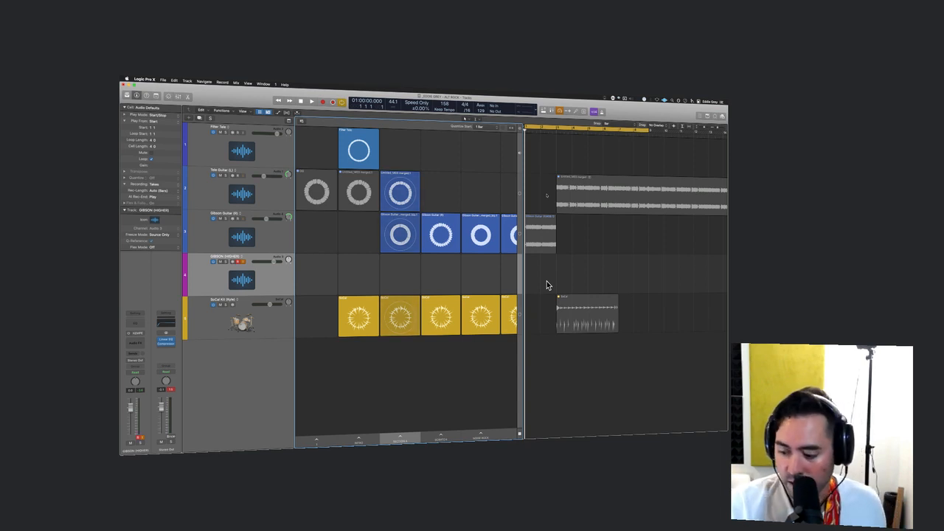
key("r")
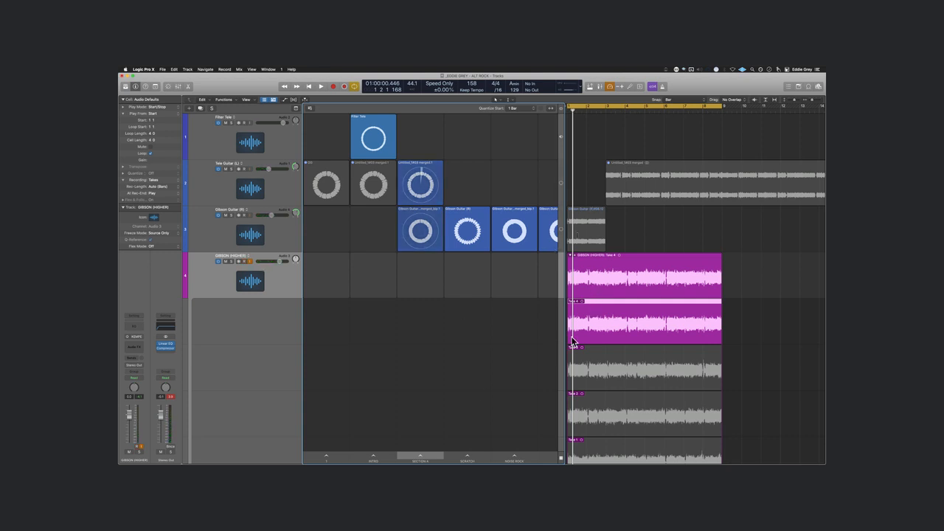
- Play back the recording with SECTION A and make Take 1 active in the GIBSON (HIGHER) take folder
left_click(428, 188)
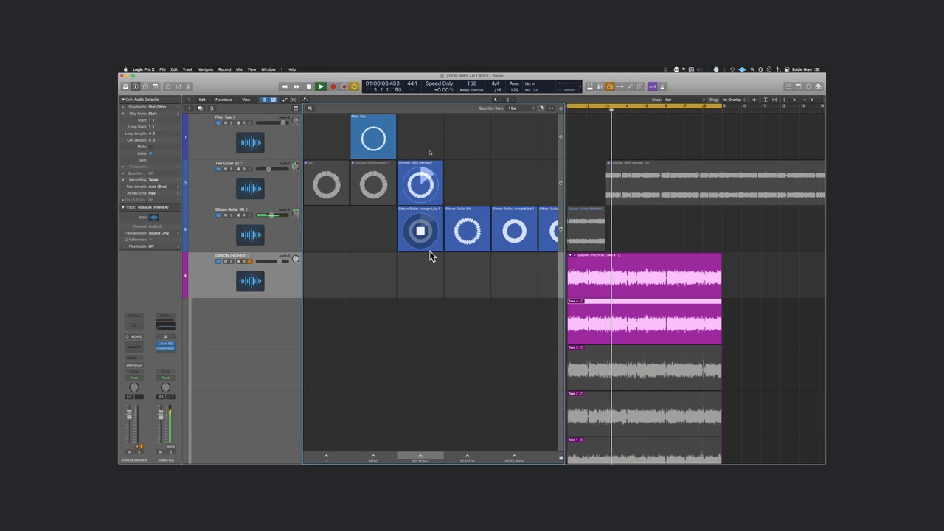
scroll(430, 255, "down", 3)
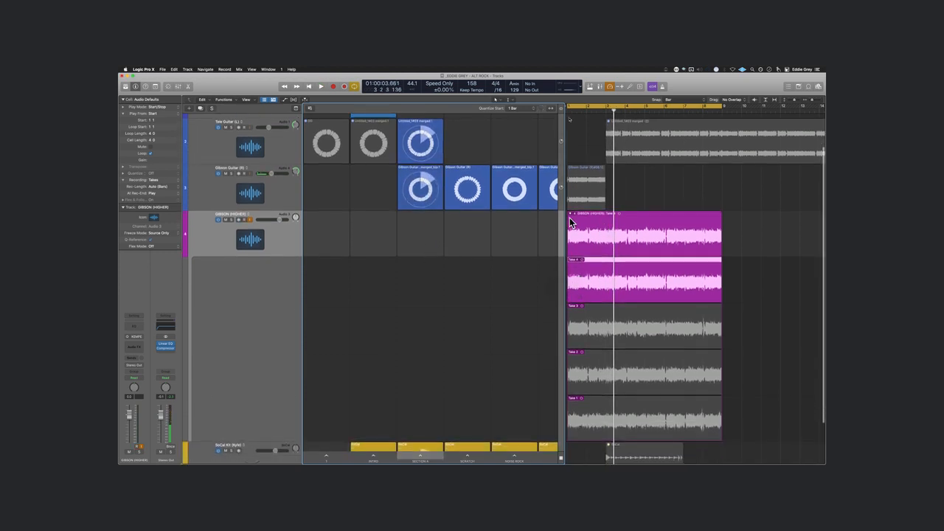
scroll(569, 217, "down", 2)
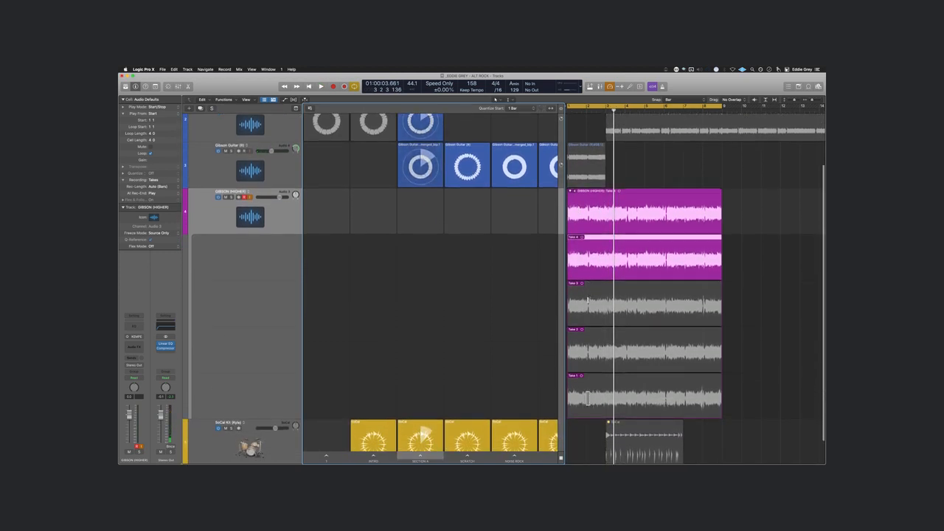
left_click(587, 402)
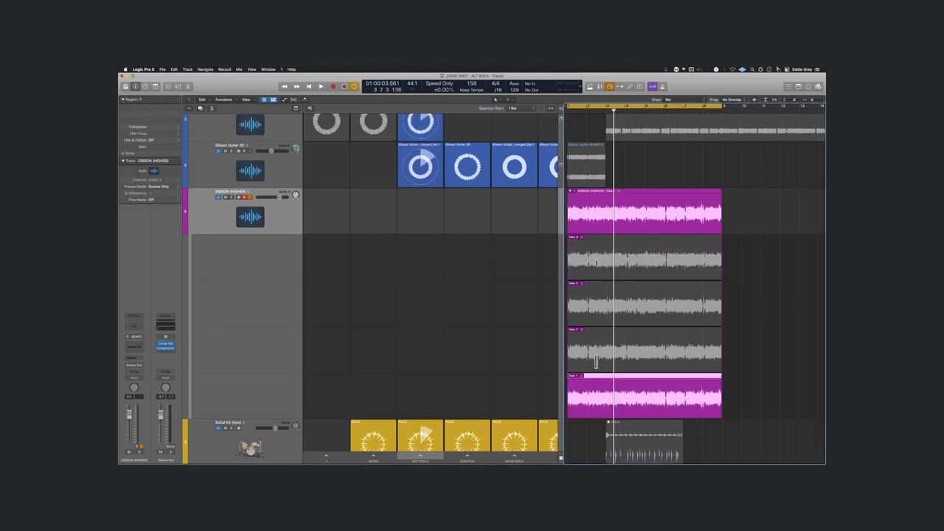
- Switch through Takes 2, 3 and 4 in the GIBSON (HIGHER) take folder, return to Take 1 and play it with SECTION A
left_click(595, 357)
left_click(602, 305)
left_click(603, 272)
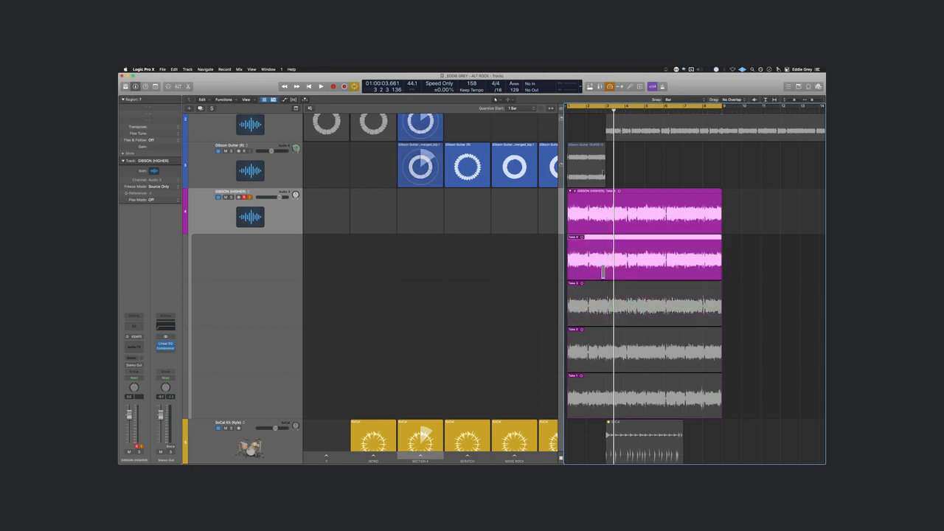
left_click(590, 404)
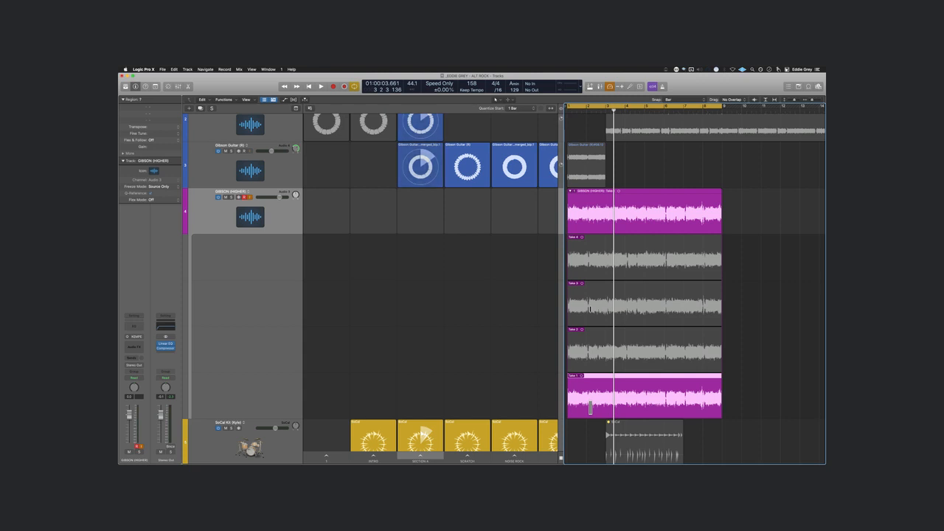
key("space")
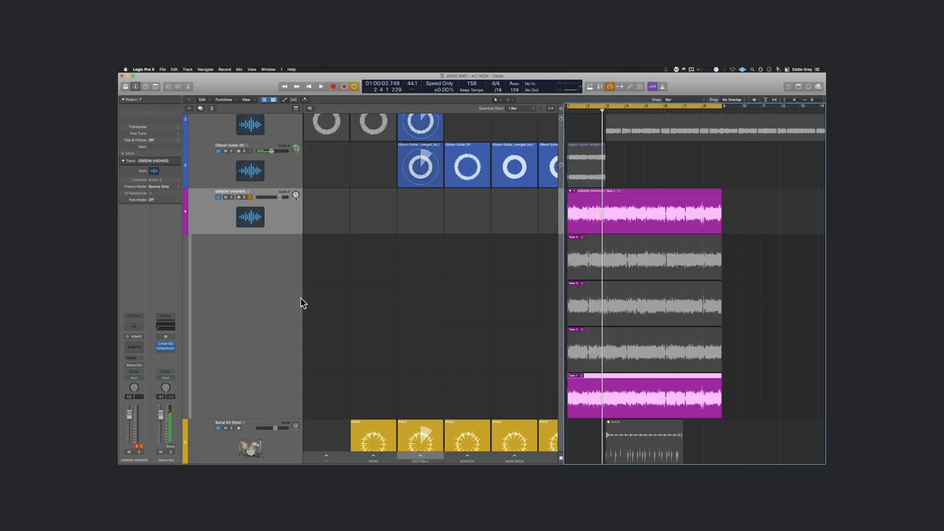
- Mute the GIBSON (HIGHER) track to hear SECTION A without it, and unmute it again
left_click(225, 198)
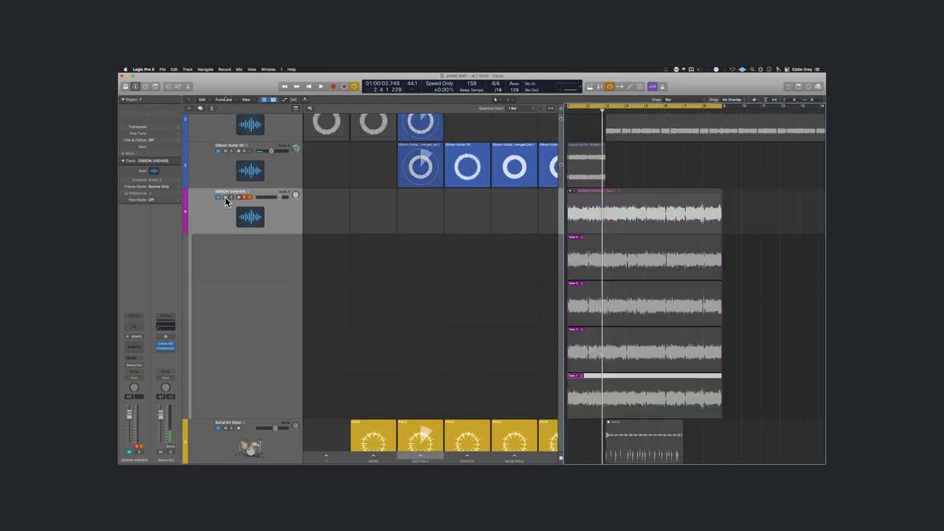
key("space")
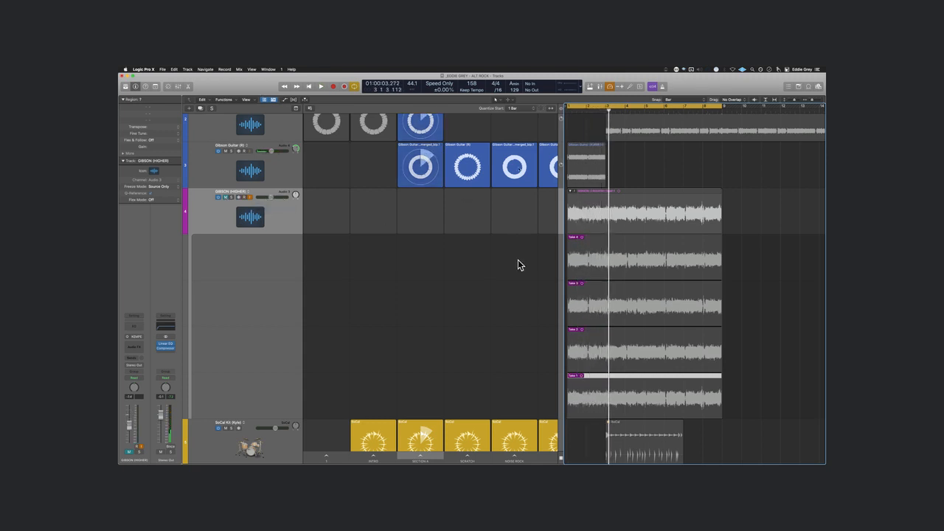
left_click(225, 199)
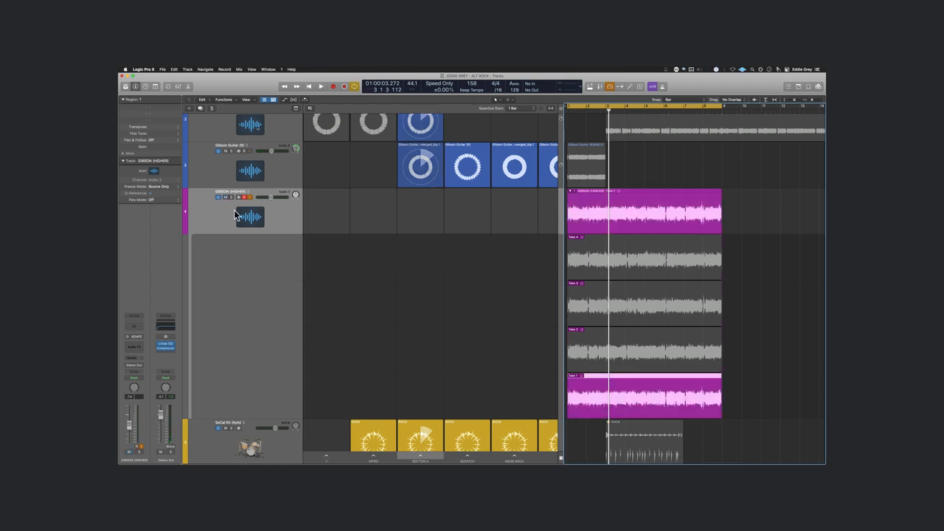
- Make Take 2 active in the GIBSON (HIGHER) take folder and play it back with SECTION A
left_click(580, 361)
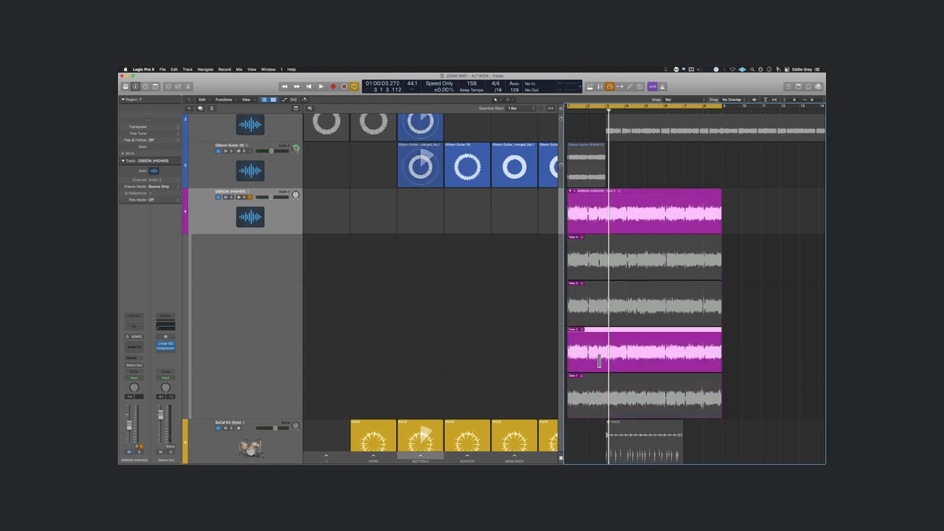
key("space")
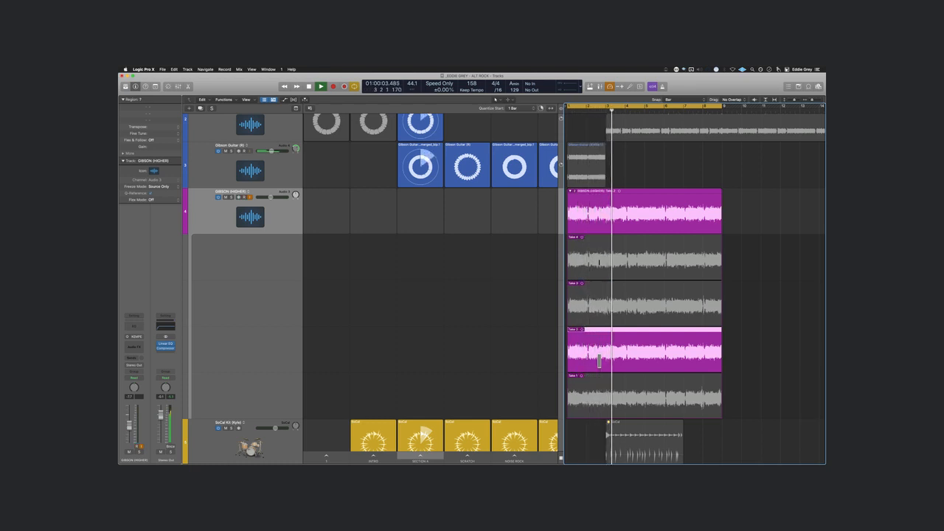
key("space")
- Compare the starts of the takes up close, make Take 3 active and play it back
key("super+Right")
key("super+Right")
key("super+Right")
key("super+Right")
key("super+Right")
scroll(599, 316, "left", 10)
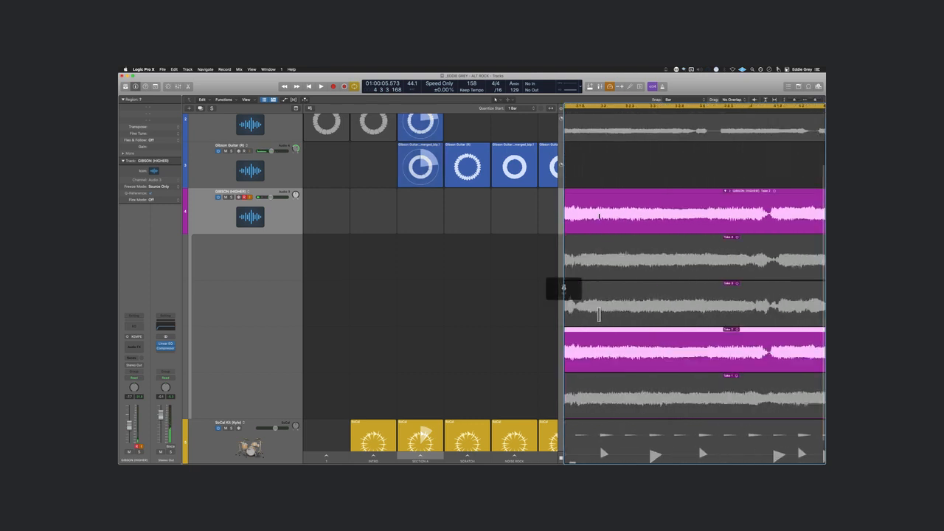
key("super+Right")
key("super+Right")
key("super+Right")
key("super+Right")
key("super+Right")
key("super+Right")
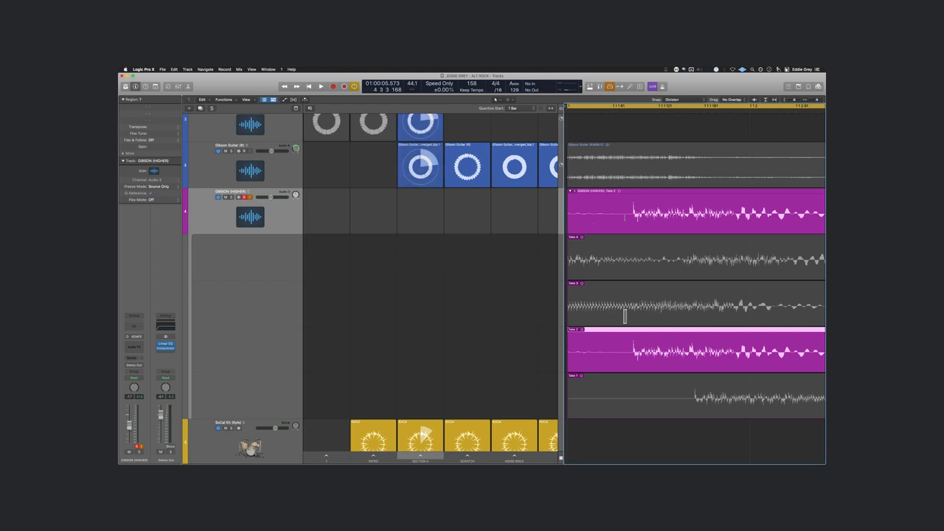
left_click(624, 316)
key("space")
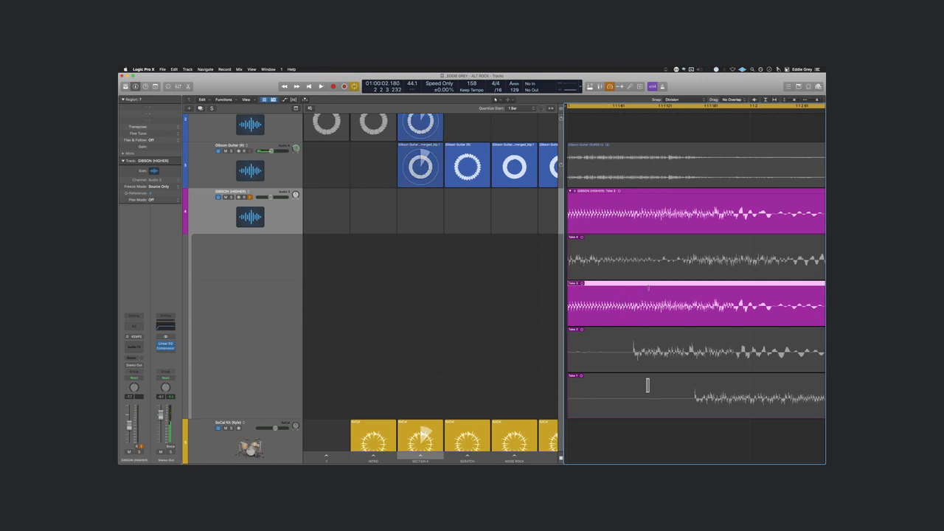
- Make Take 2 the active take on GIBSON (HIGHER) and listen to its opening over SECTION A
left_click(649, 361)
key("space")
key("super+Left")
key("super+Left")
key("super+Left")
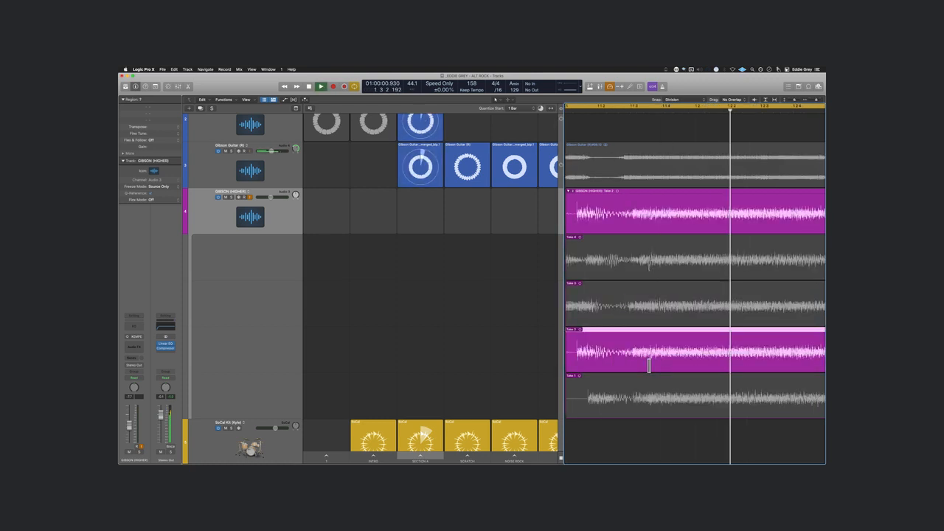
key("super+Right")
key("super+Right")
key("super+Right")
key("super+Right")
key("super+Right")
key("super+Right")
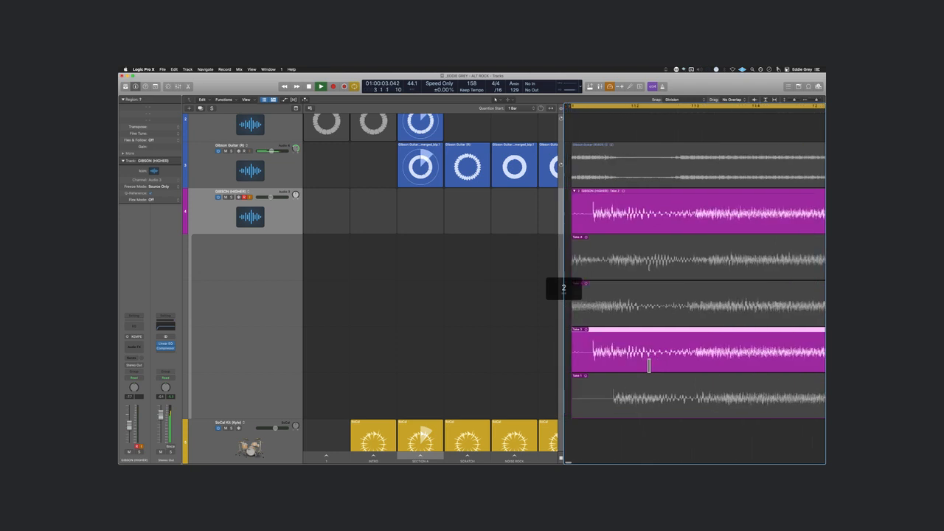
key("space")
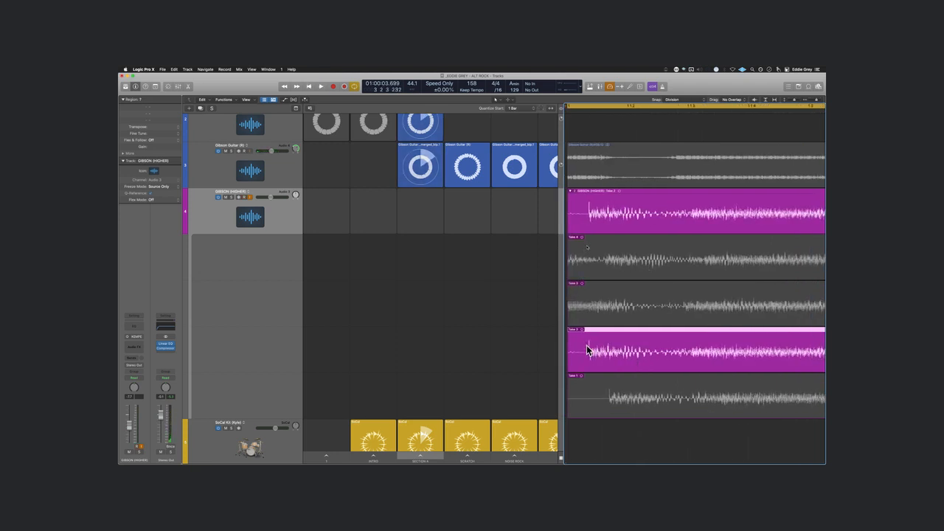
- Collapse the GIBSON (HIGHER) take folder and show its start in close-up
key("super+Right")
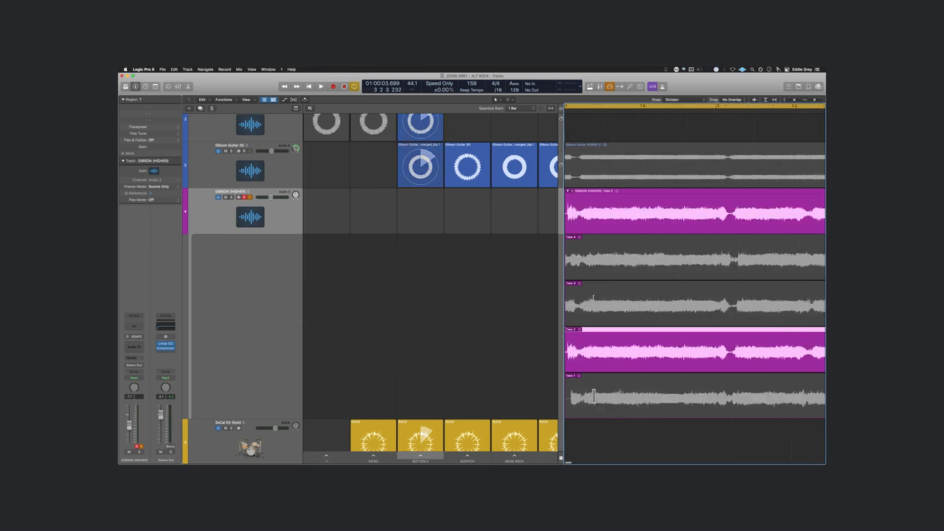
key("super+Left")
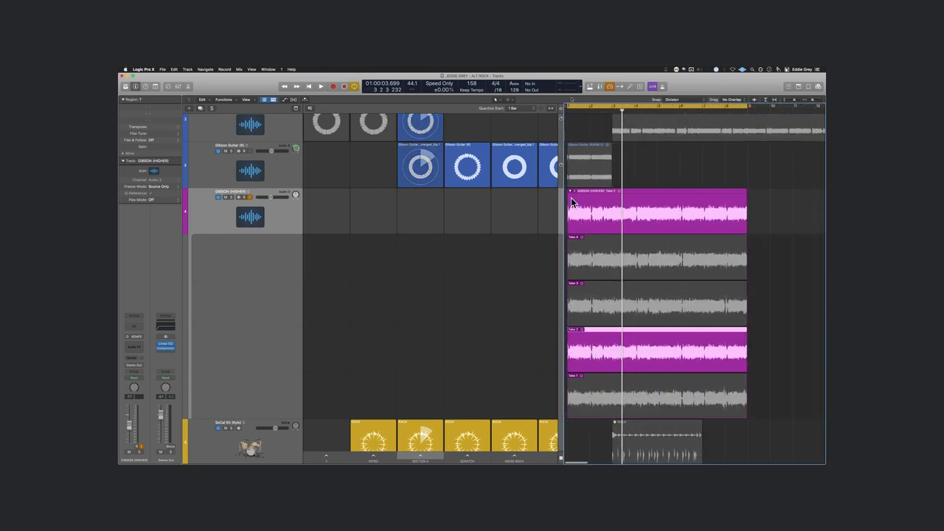
left_click(571, 192)
key("super+Right")
key("super+Right")
key("super+Right")
key("super+Right")
key("super+Right")
key("super+Right")
scroll(578, 298, "left", 10)
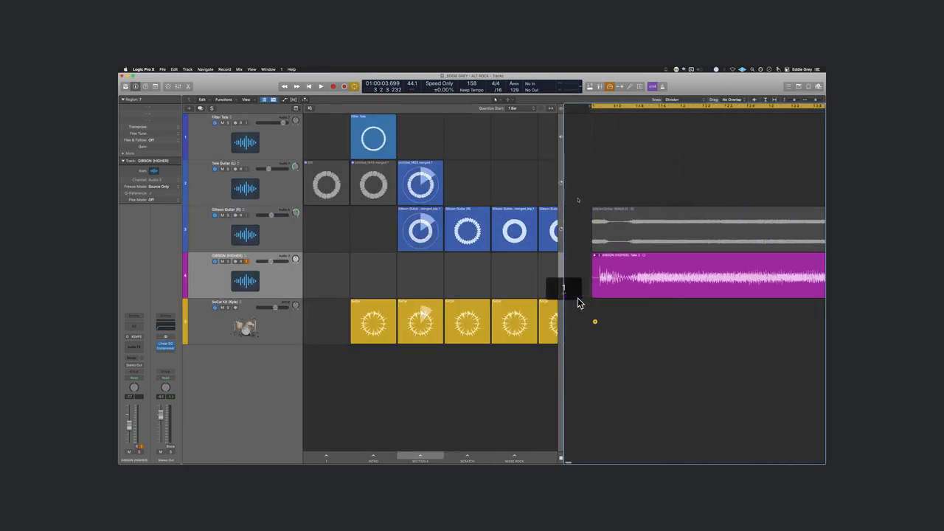
- Try nudging the GIBSON (HIGHER) take folder one beat later, play it, and nudge it back to bar 1
left_click(604, 275)
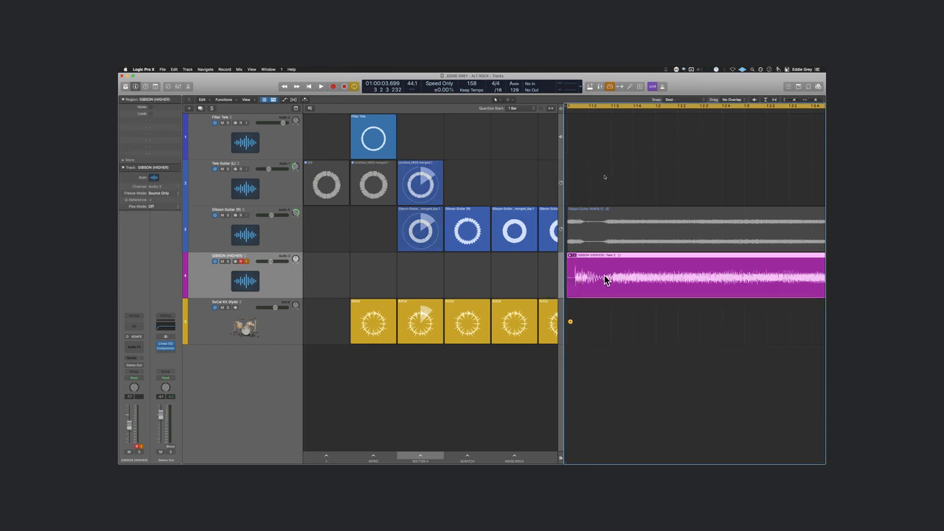
key("alt+Right")
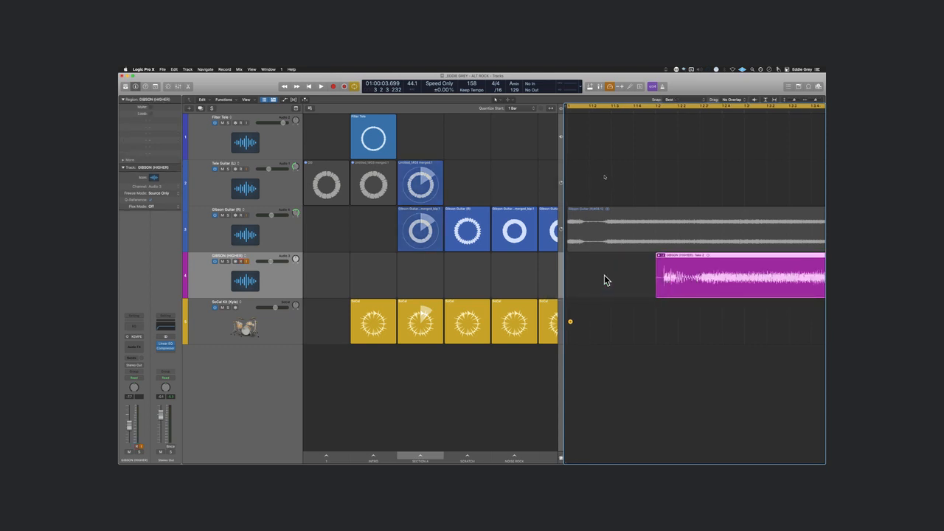
key("space")
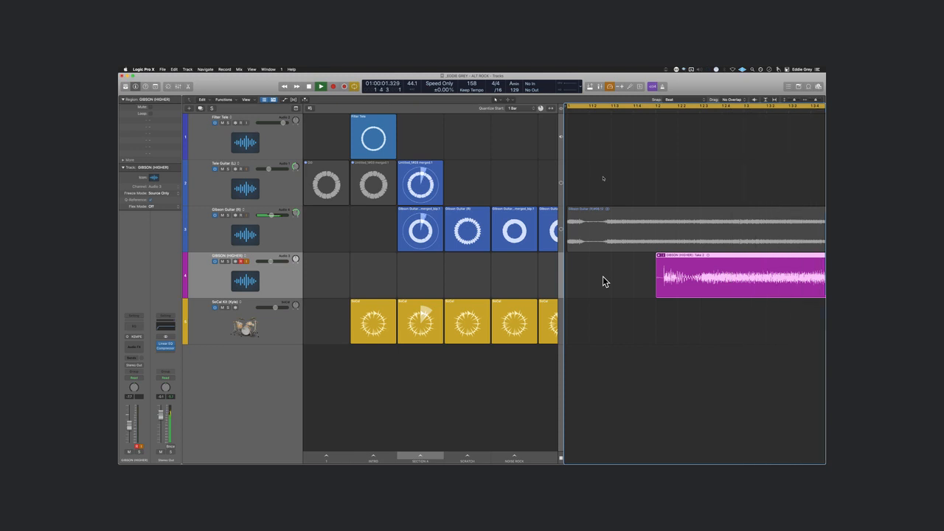
key("alt+Left")
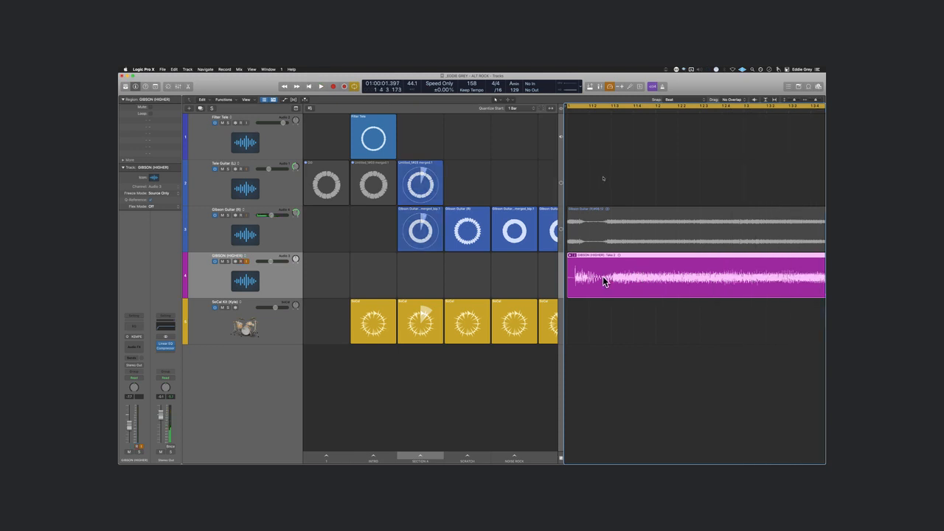
key("space")
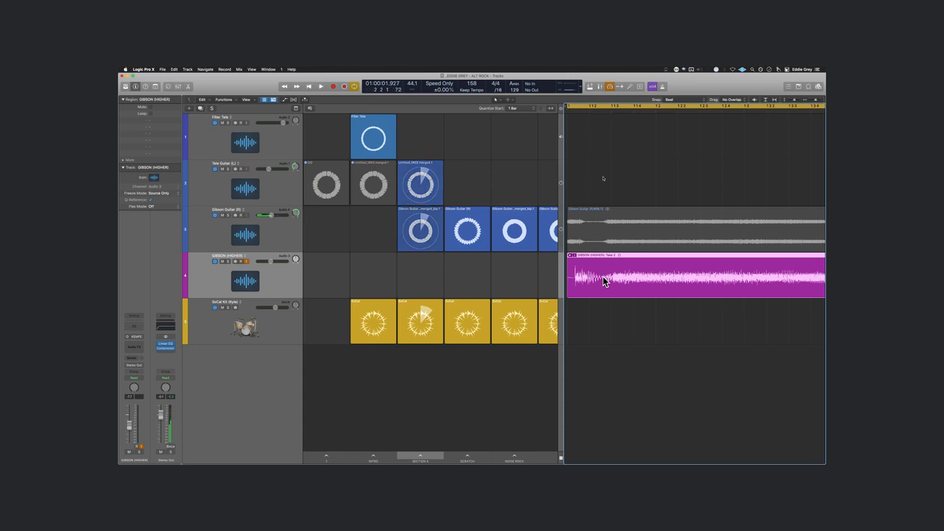
- Cut about one sixteenth off the start of the GIBSON (HIGHER) take folder, shift the rest back to bar 1 and play it
left_click(581, 270, "super")
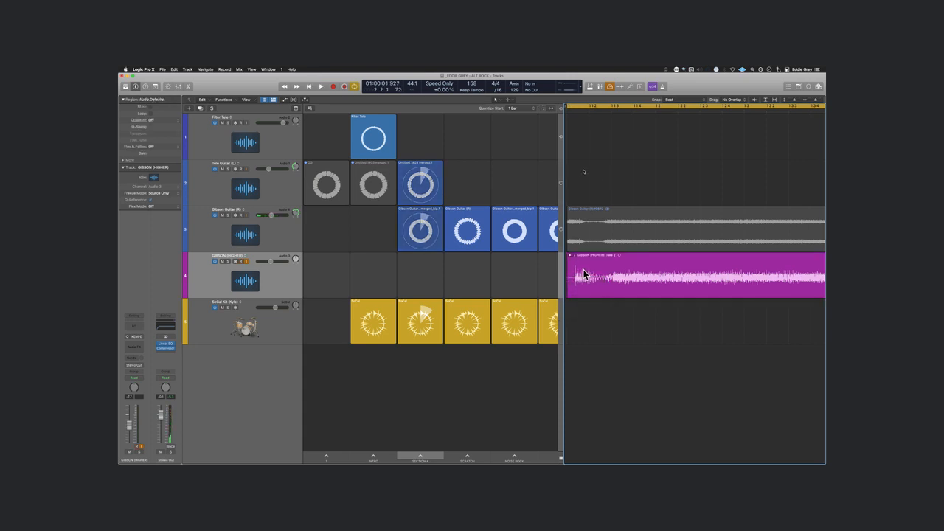
left_click(583, 271)
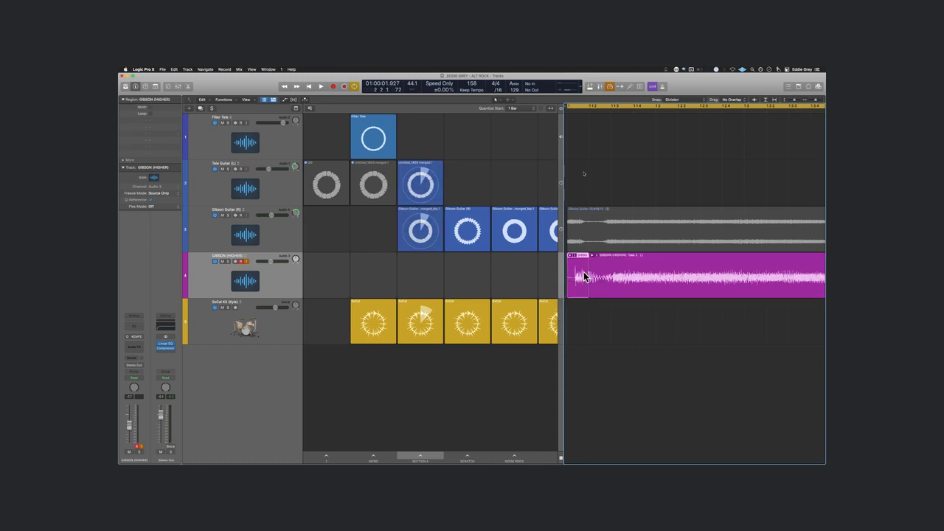
key("BackSpace")
left_click(603, 277)
key("alt+Left")
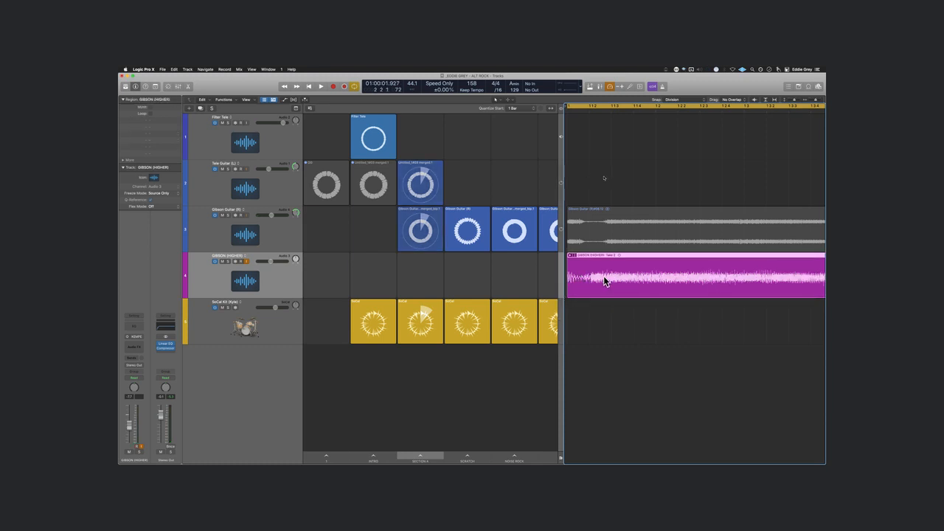
key("space")
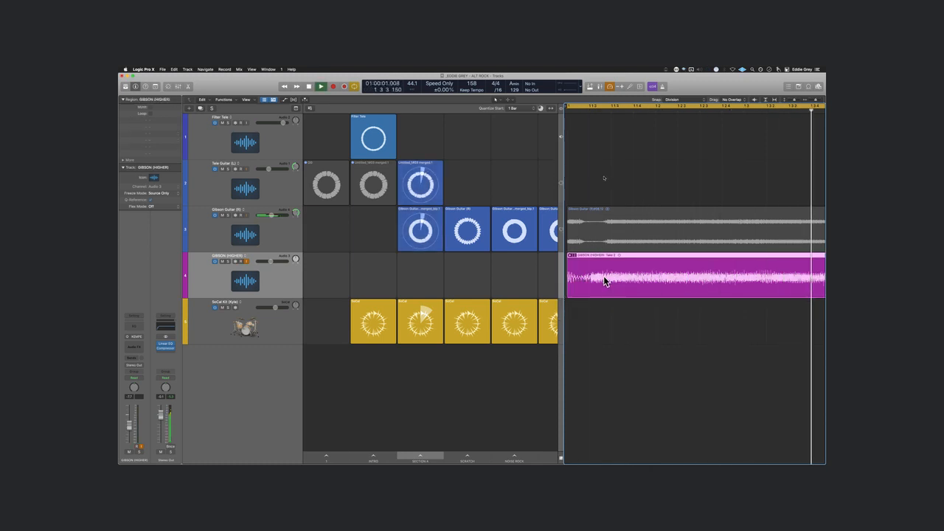
key("space")
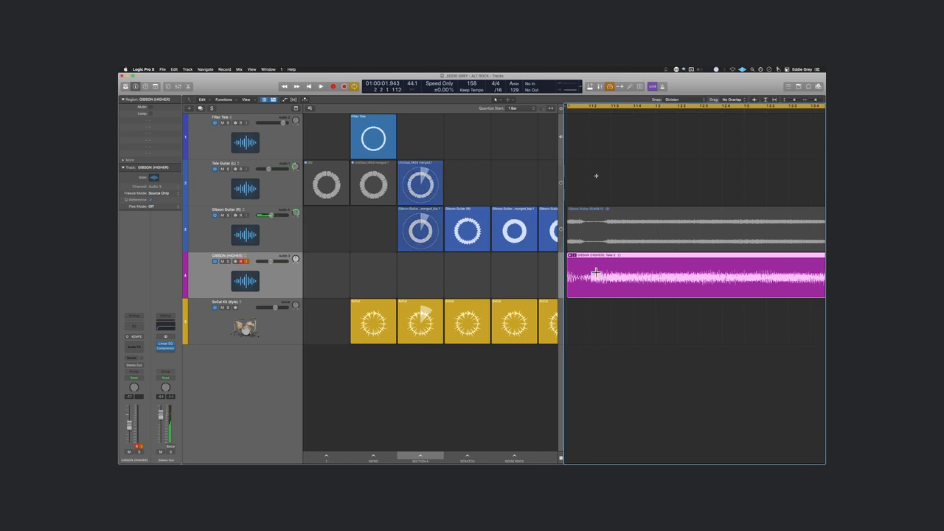
- Remove another sixteenth or so from the start of GIBSON (HIGHER), realign the remainder to bar 1 and check its timing
double_click(587, 270, "super")
key("BackSpace")
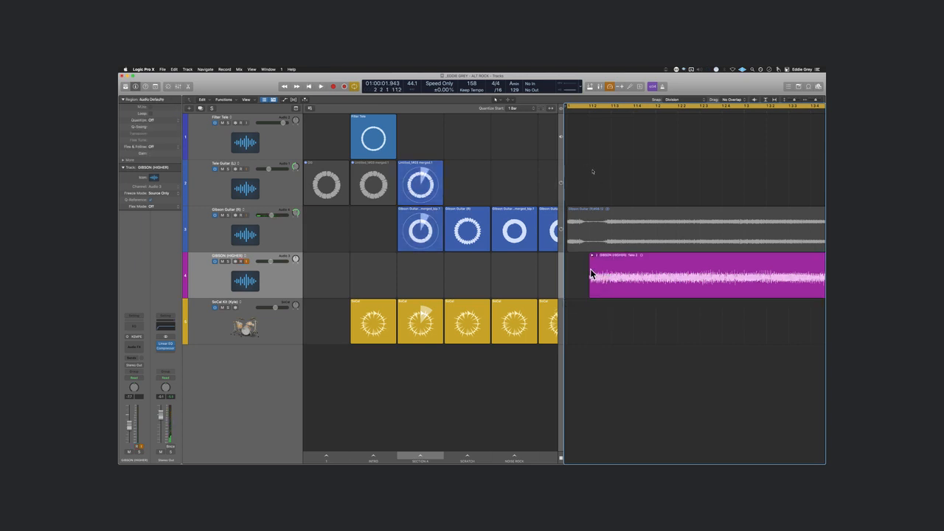
left_click(596, 273)
key("alt+Left")
key("space")
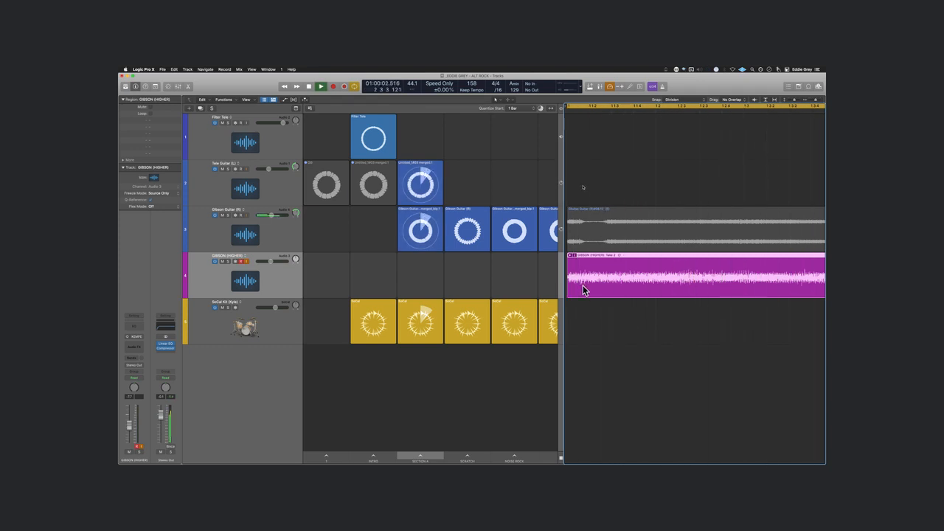
key("space")
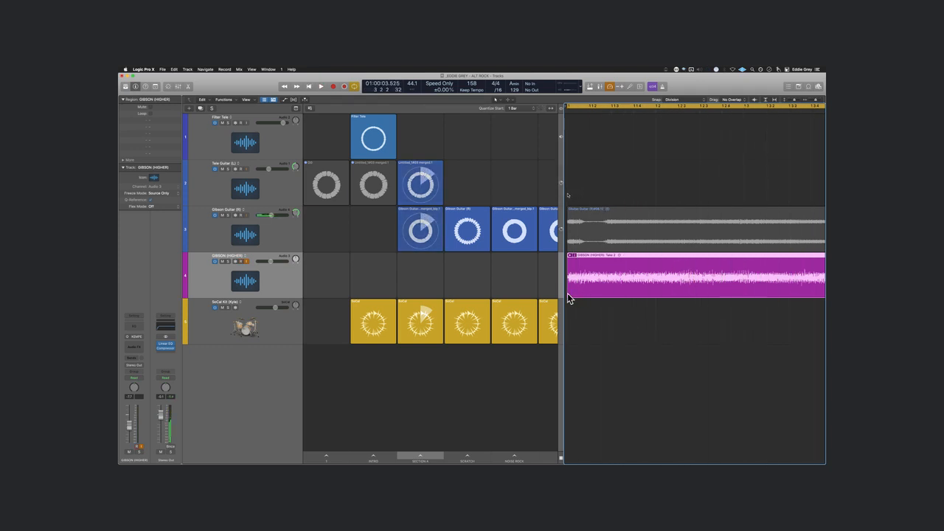
- Split the GIBSON (HIGHER) take folder at about 1 1 3 and delete the piece before the split
left_click_drag(565, 294, 629, 303)
double_click(613, 279, "super")
left_click(587, 279)
key("Delete")
- Move the remaining GIBSON (HIGHER) take folder to the playhead at bar 1 and listen to it with SECTION A
left_click(664, 280)
key("Return")
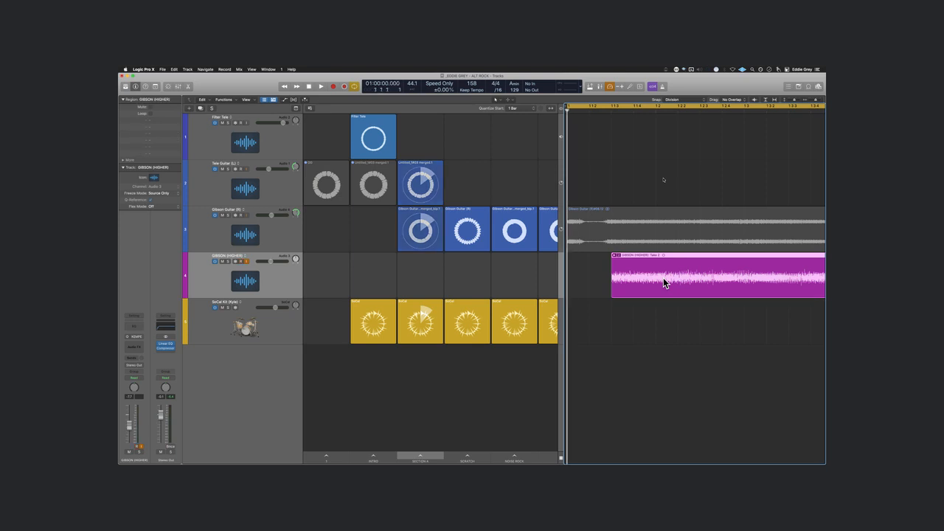
key("g")
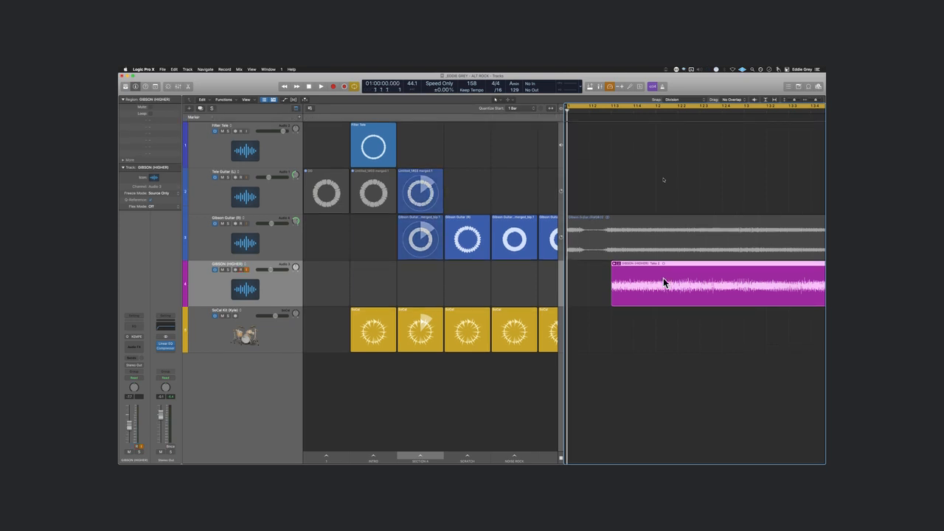
key("semicolon")
key("space")
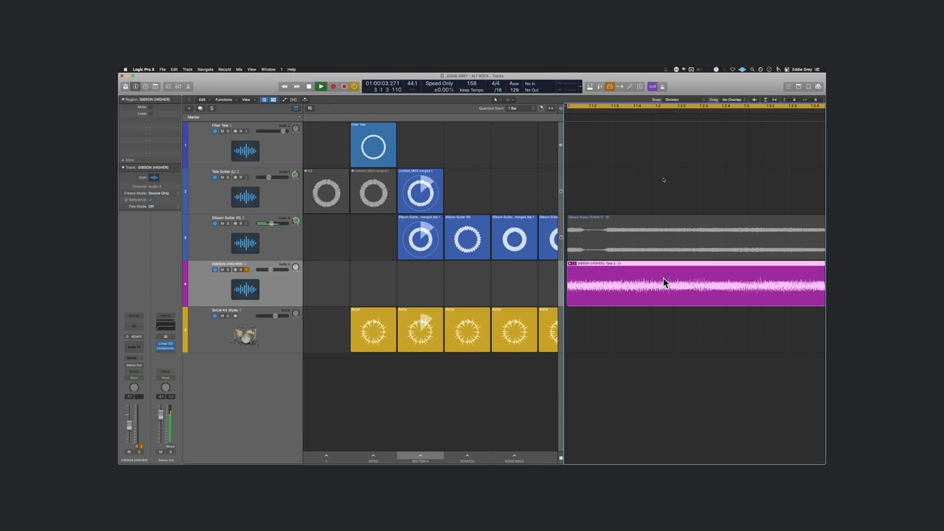
key("z")
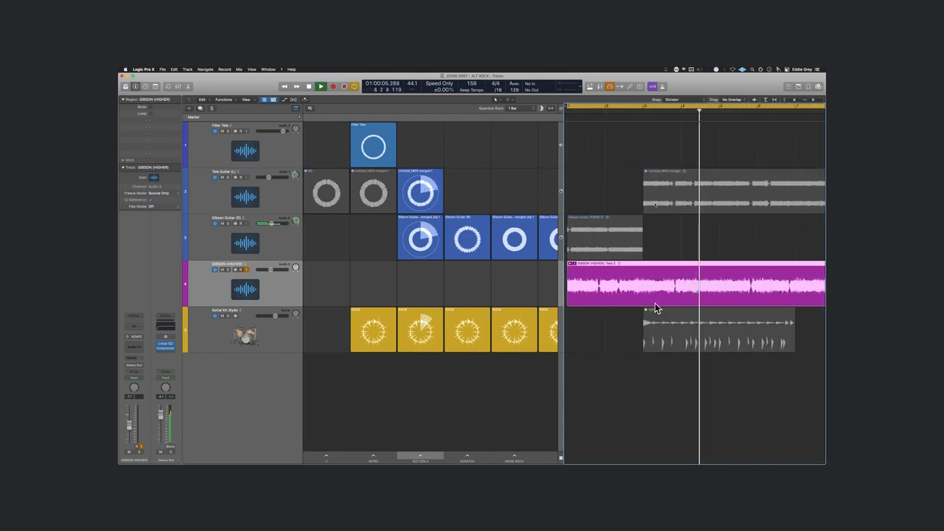
key("super+Right")
key("super+Right")
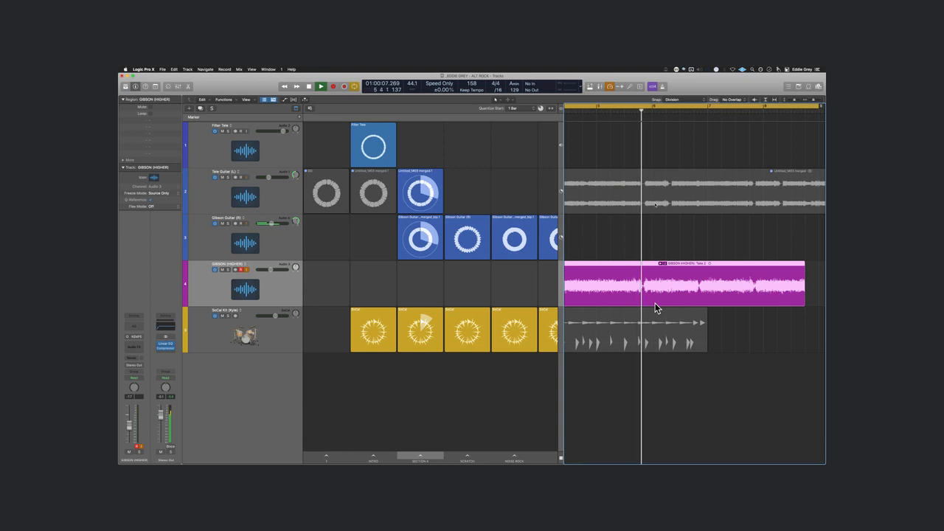
- Stop playback and expand the GIBSON (HIGHER) take folder to examine where its takes end
scroll(655, 303, "right", 5)
left_click_drag(653, 304, 663, 306)
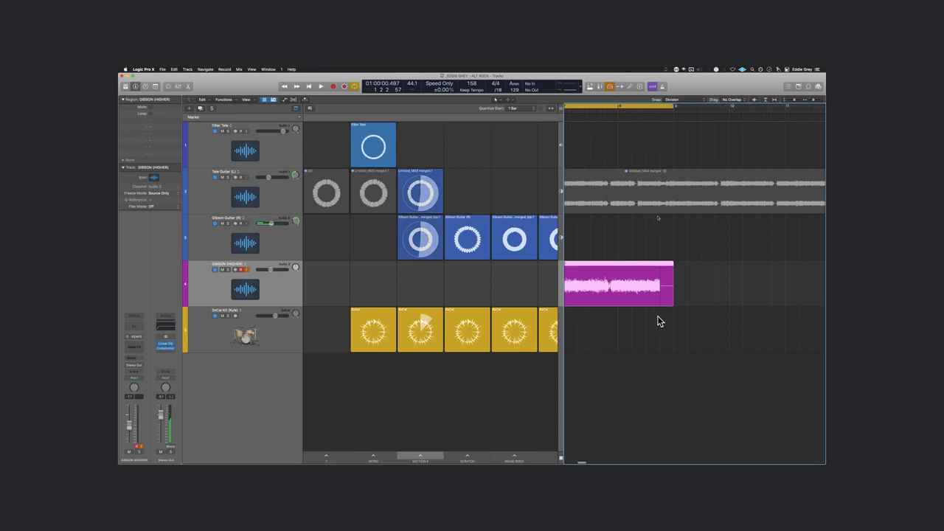
key("space")
left_click(572, 266)
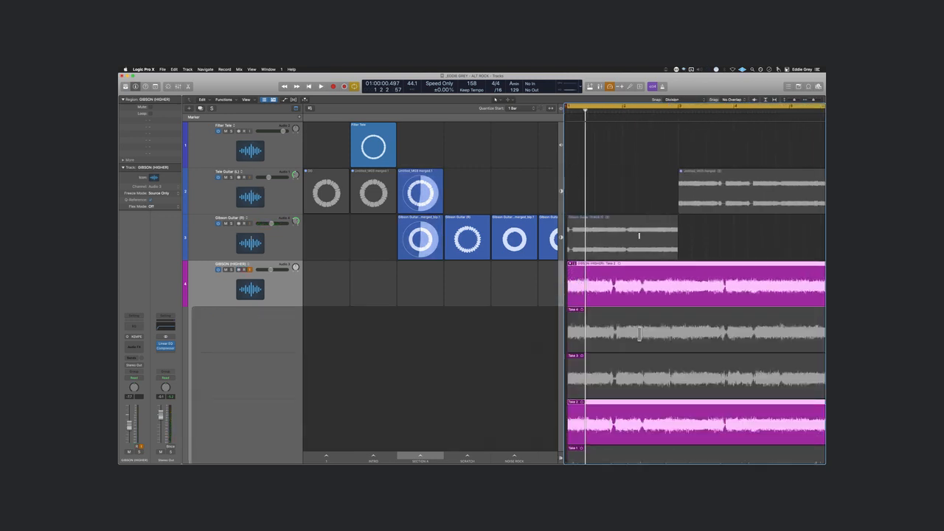
key("super+Up")
key("super+Up")
key("super+Up")
key("super+Up")
key("super+Up")
key("super+Down")
key("super+Down")
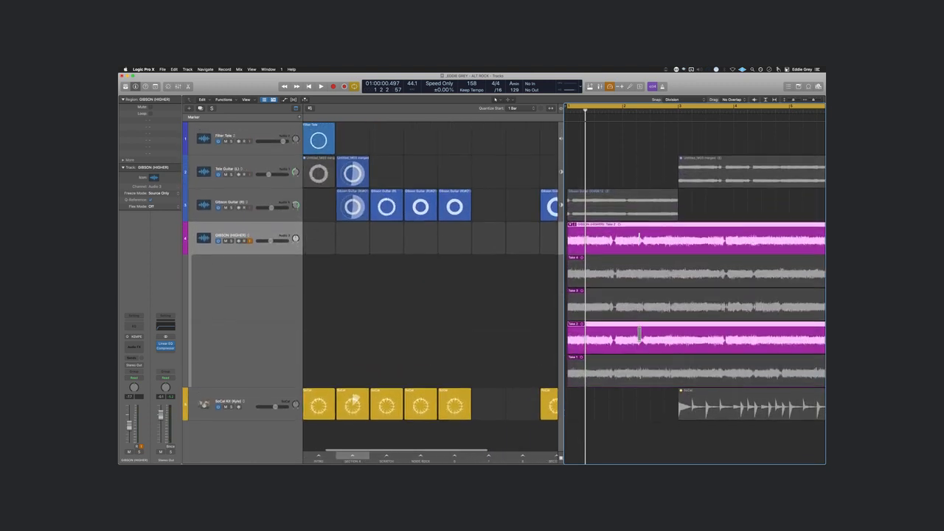
right_click(595, 344)
left_click(580, 337)
scroll(580, 334, "right", 10)
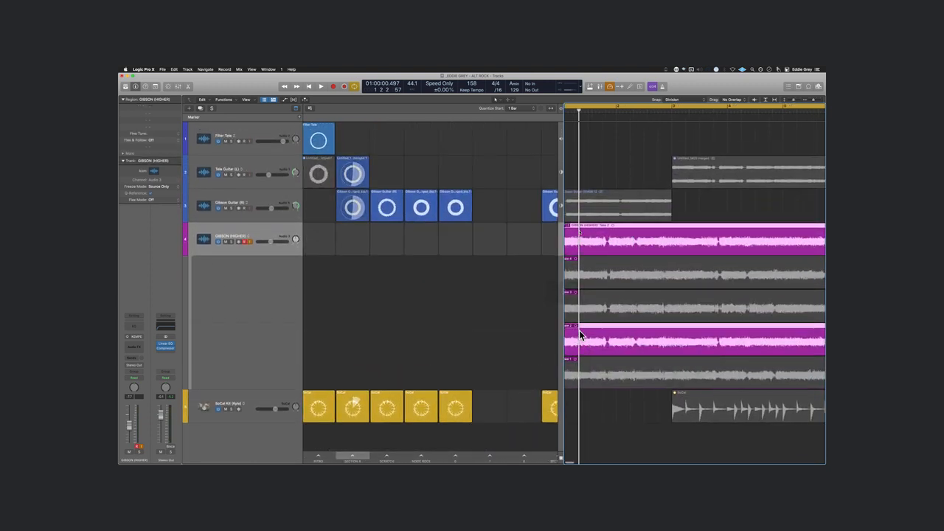
scroll(643, 347, "left", 1)
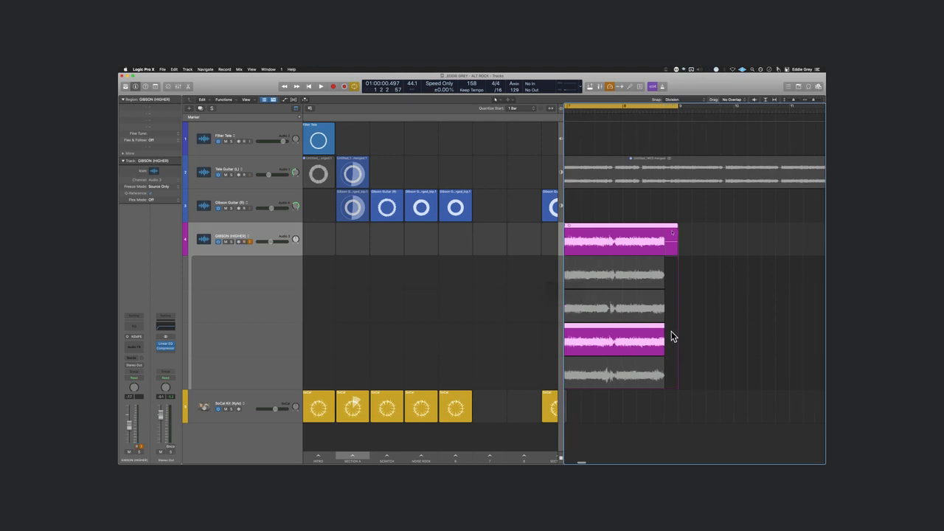
scroll(642, 221, "left", 10)
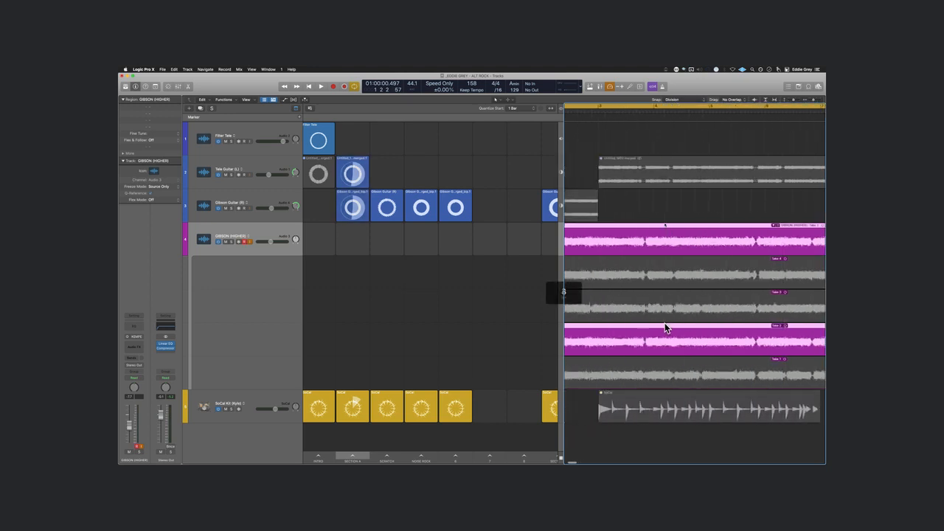
- Collapse the GIBSON (HIGHER) take folder and bounce it in place onto a new track
left_click(571, 225)
key("super+Left")
key("super+Left")
key("super+Left")
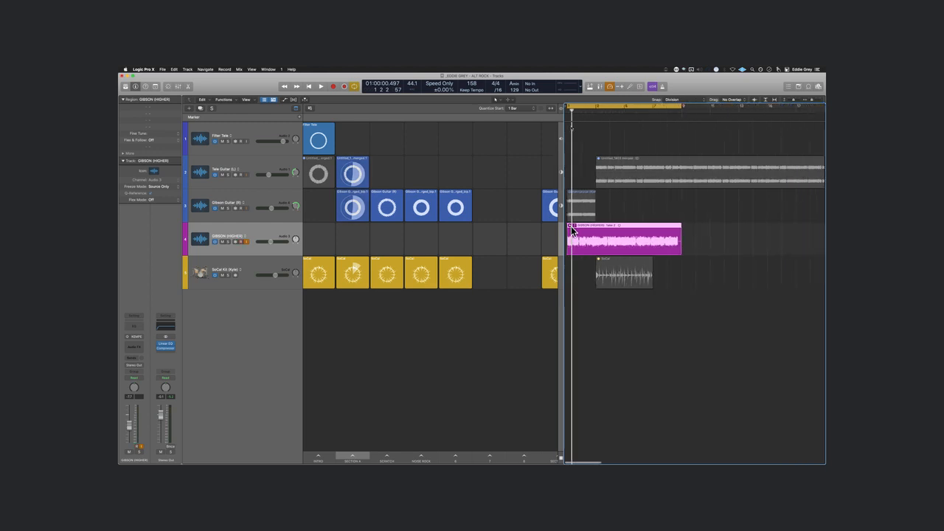
key("ctrl+b")
key("Return")
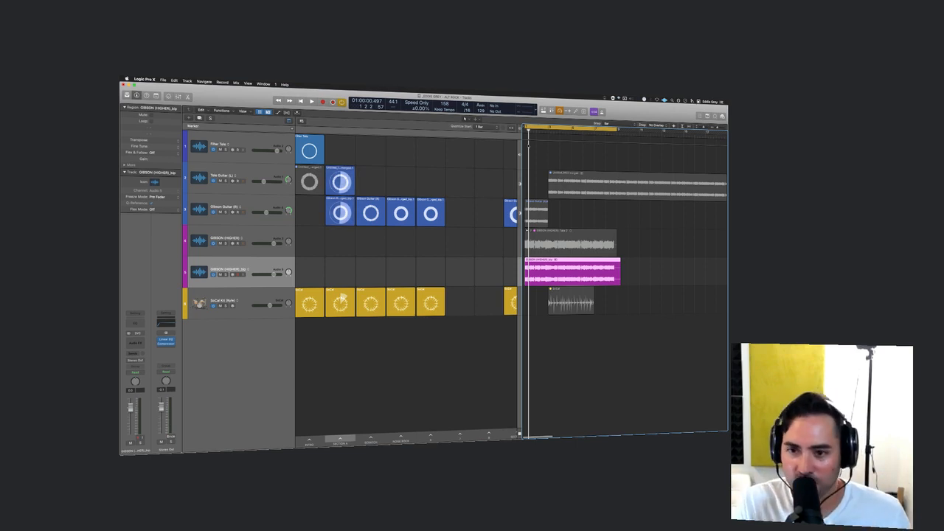
- Examine the bounced GIBSON (HIGHER)_bip waveform against the original take and the other guitar regions
key("super+Right")
key("super+Right")
key("super+Right")
key("super+Right")
key("super+Right")
key("super+Right")
key("super+Left")
key("super+Left")
key("super+Left")
key("super+Left")
key("super+Left")
key("super+Left")
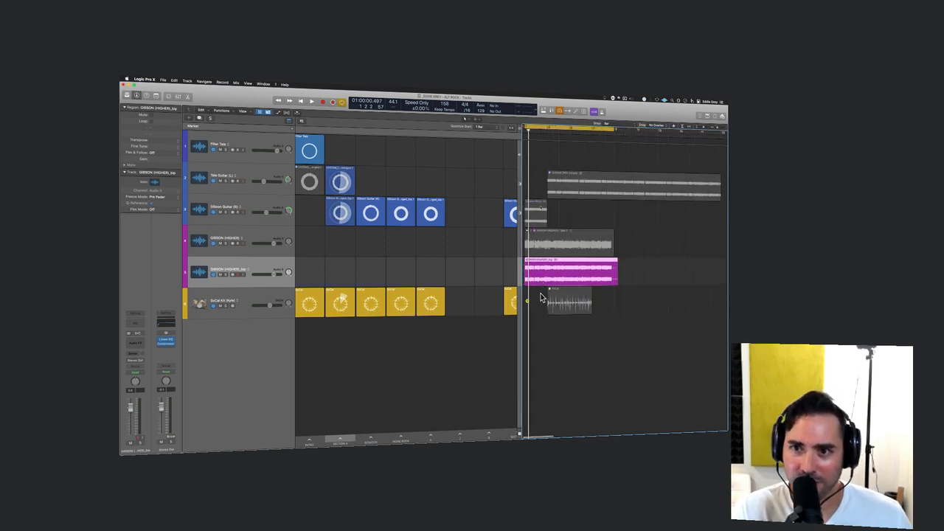
key("super+Right")
key("super+Right")
key("super+Right")
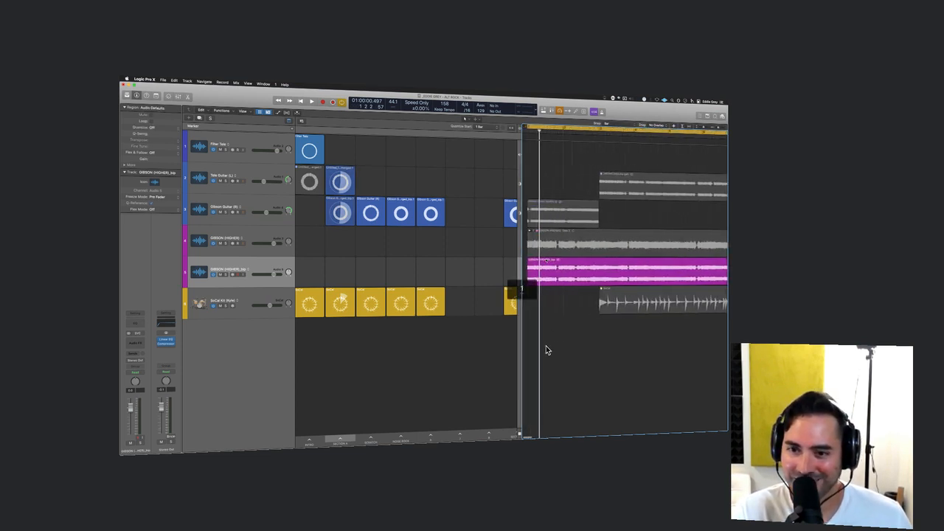
key("super+Down")
key("super+Down")
key("super+Down")
key("super+Down")
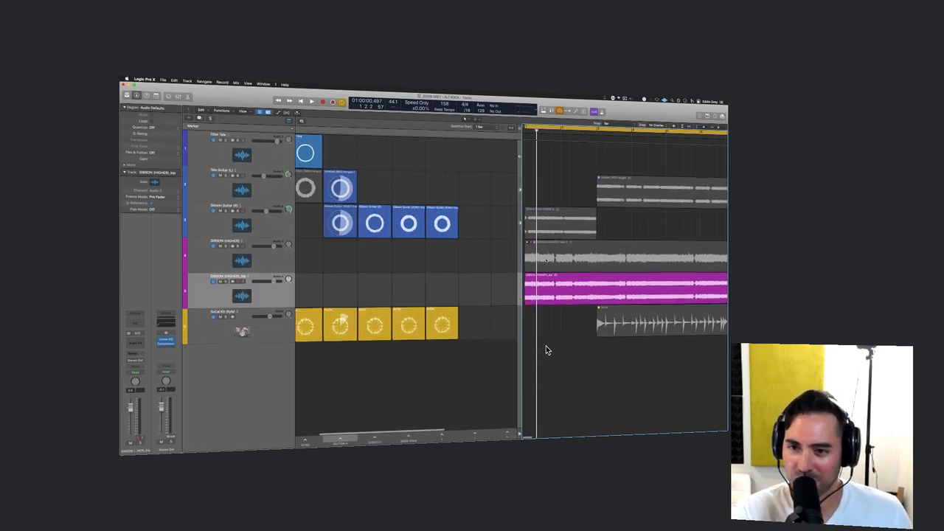
key("super+Right")
key("super+Right")
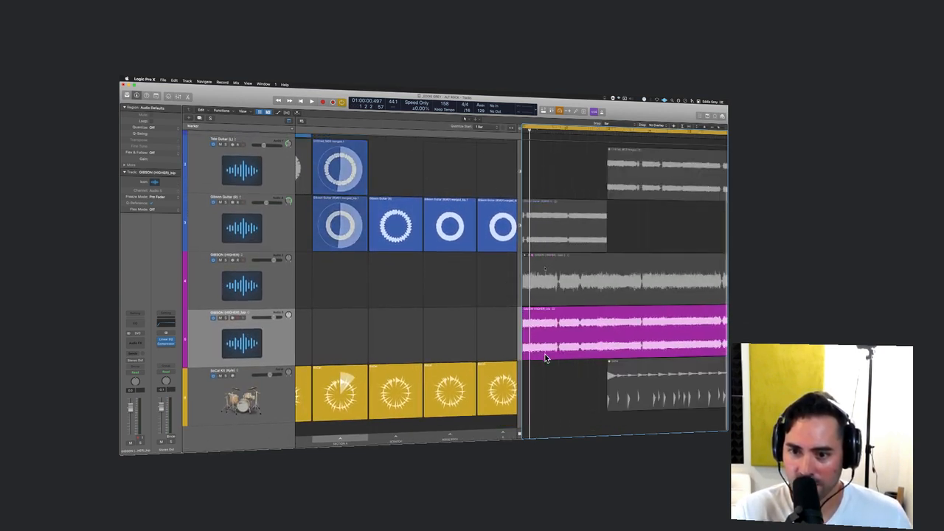
key("super+Left")
key("super+Left")
key("super+Left")
key("super+Left")
key("super+Right")
key("super+Right")
key("super+Right")
key("super+Right")
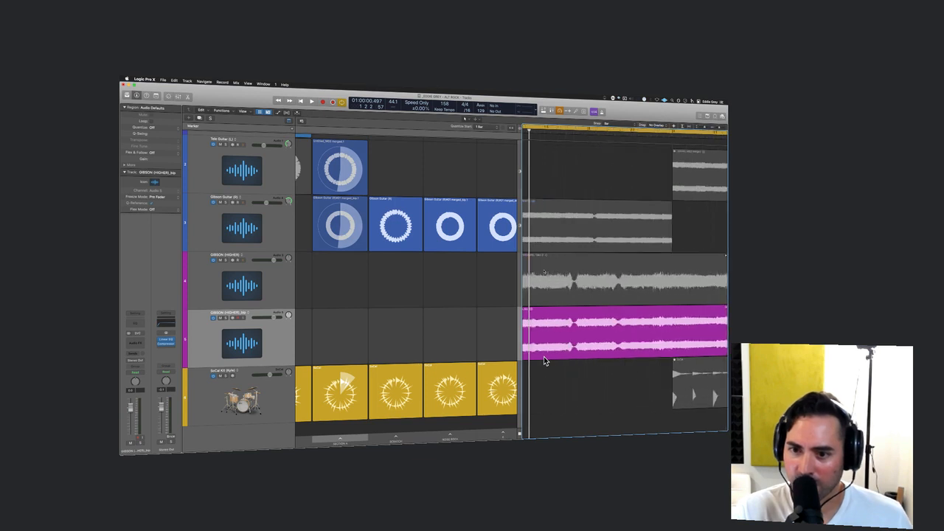
- Select the bounced GIBSON (HIGHER)_bip region and hide the Live Loops grid to give the arrangement the full width
left_click(576, 334)
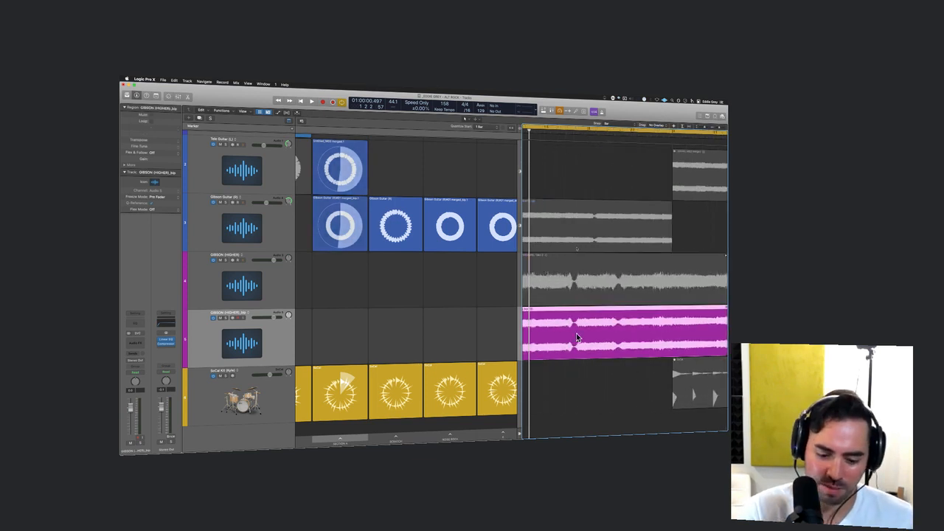
key("alt+b")
key("super+Left")
key("super+Left")
key("super+Left")
key("super+Left")
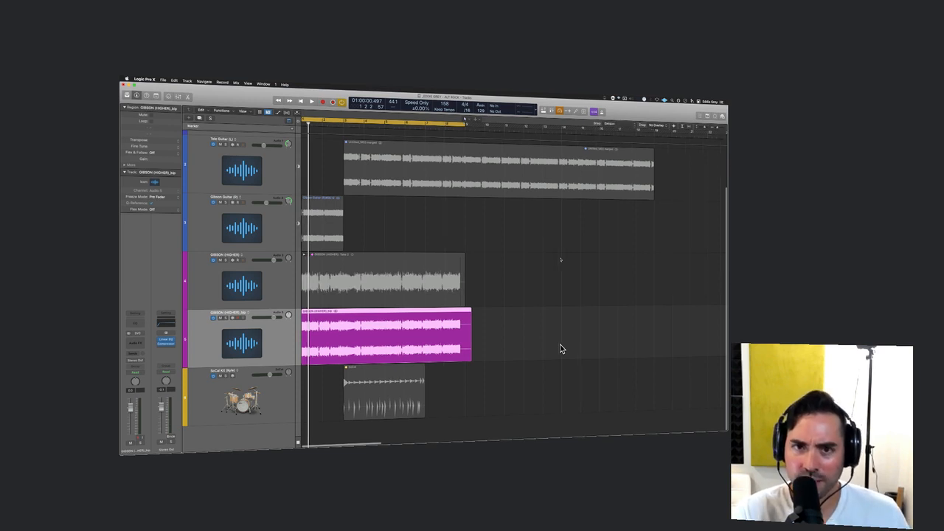
key("super+Right")
key("super+Right")
key("super+Right")
key("super+Right")
scroll(560, 350, "right", 7)
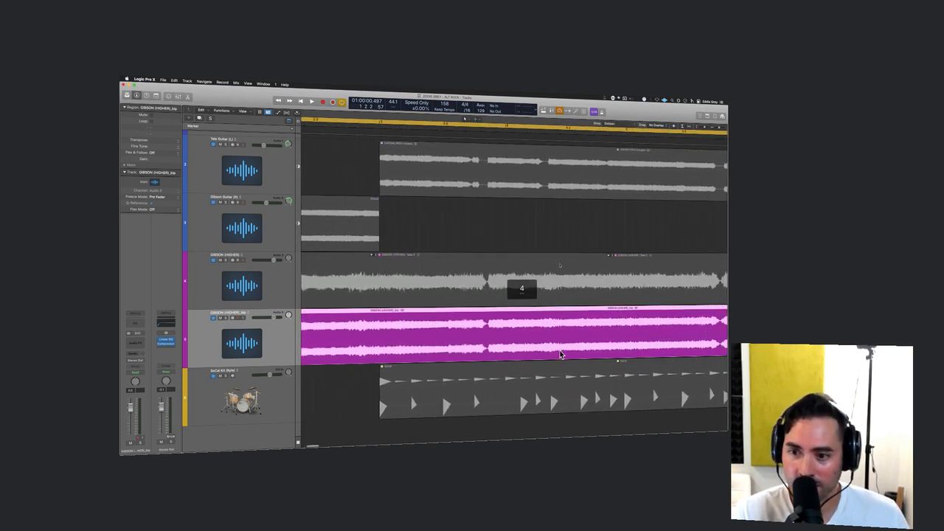
- Play the bounced Gibson region with the other guitars and follow its waveform toward bar 7
key("space")
scroll(528, 359, "right", 3)
key("super+Left")
key("super+Left")
key("super+Left")
key("super+Left")
key("super+Right")
key("super+Right")
key("super+Right")
key("super+Right")
key("super+Left")
key("super+Left")
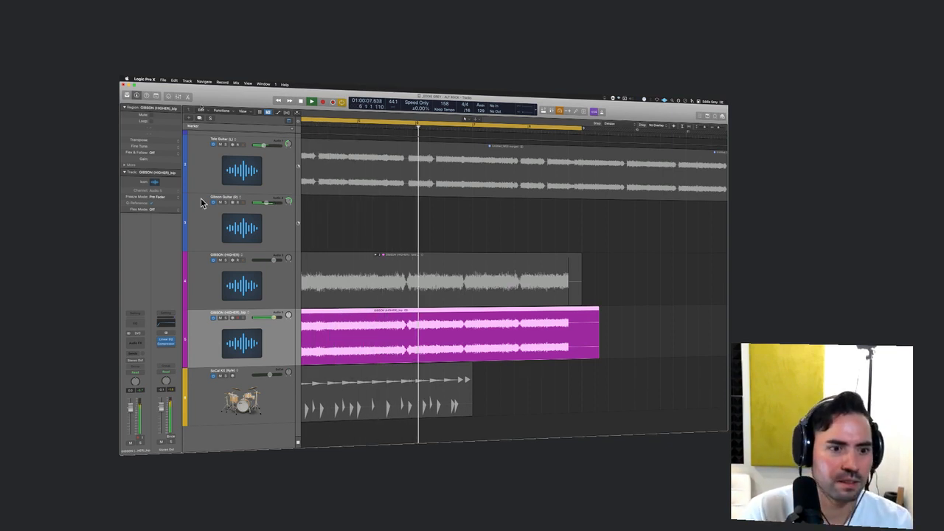
key("space")
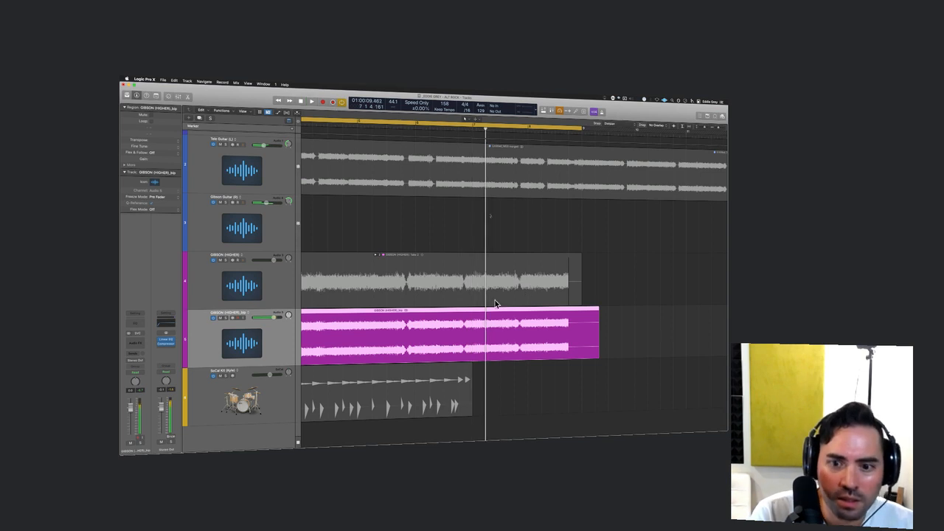
- Audition the bounced Gibson audio from bar 7 with the Marquee tool to check it as a repeat start point
key("super+Right")
key("super+Right")
key("super+Right")
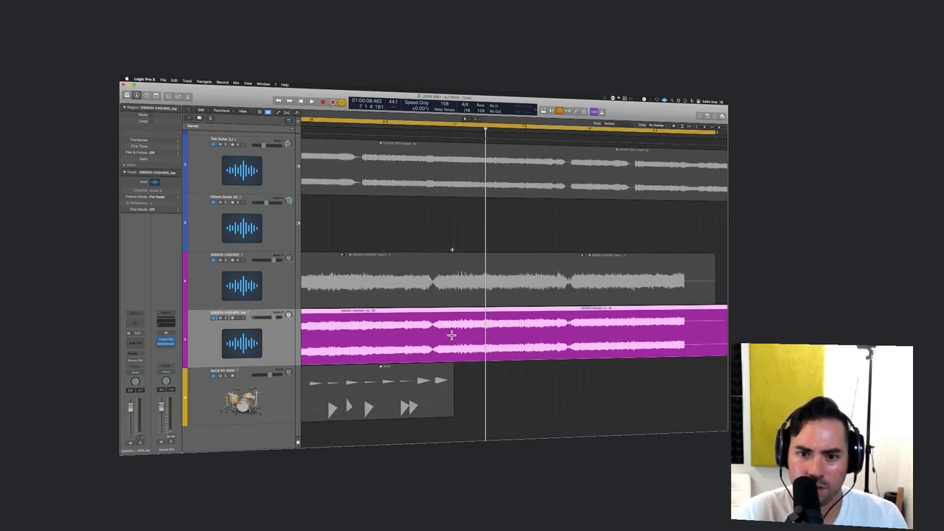
left_click(452, 332)
key("space")
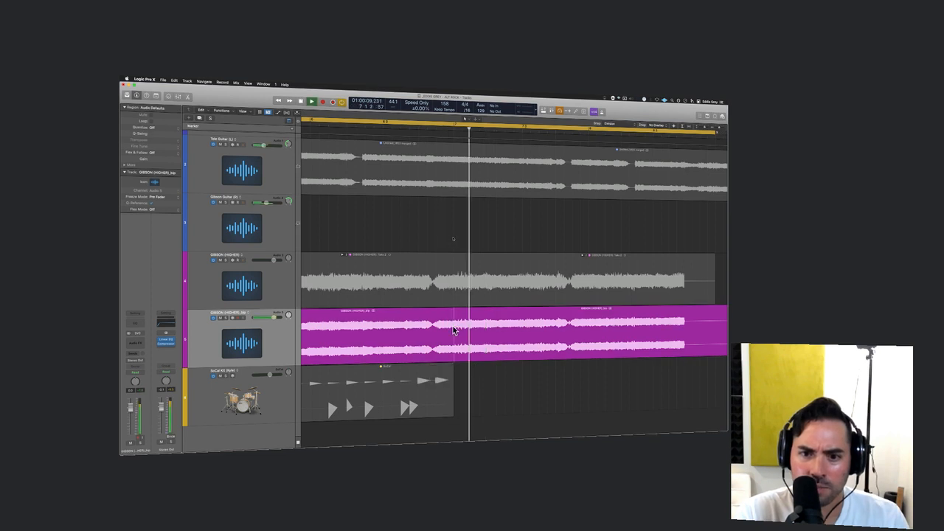
key("space")
left_click(452, 325)
key("space")
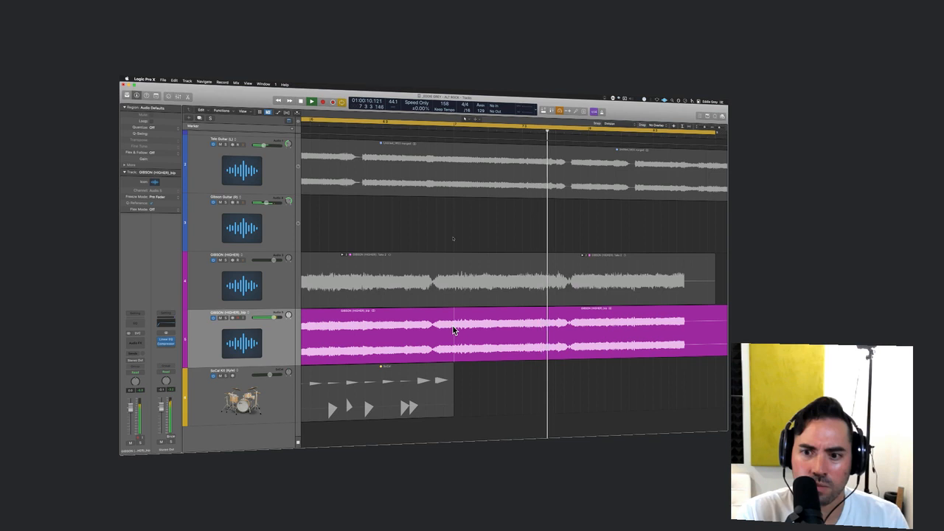
key("space")
- Marquee-select the bounced Gibson audio from bar 7 to about 7 4 4, audition it and repeat the selection once
left_click_drag(453, 329, 570, 337)
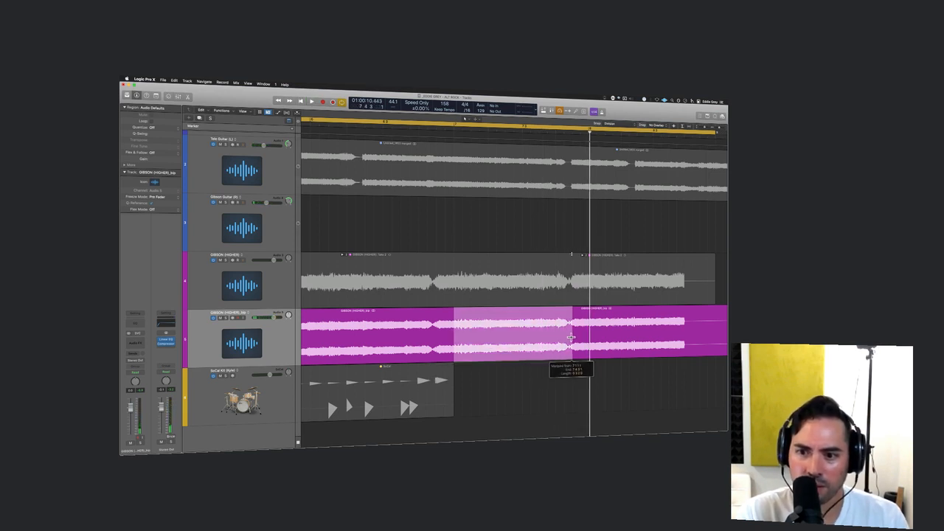
left_click_drag(571, 338, 572, 338)
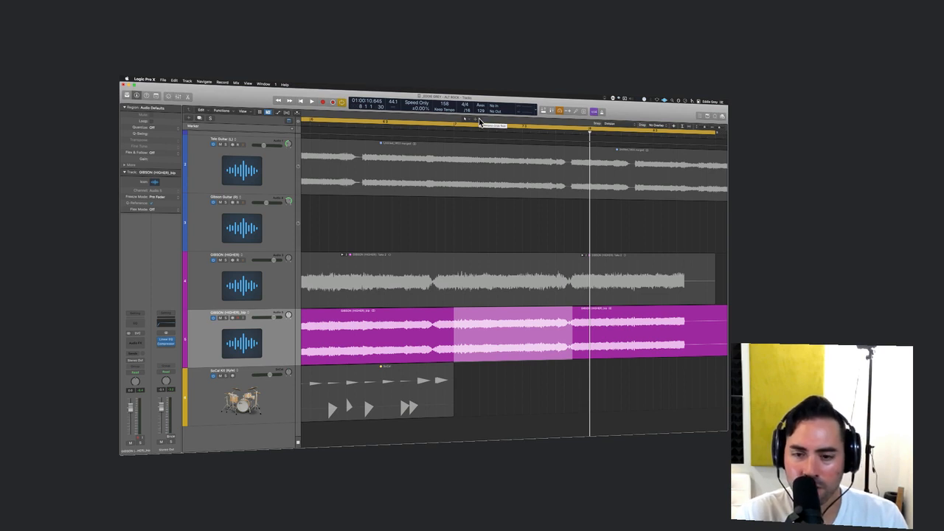
key("space")
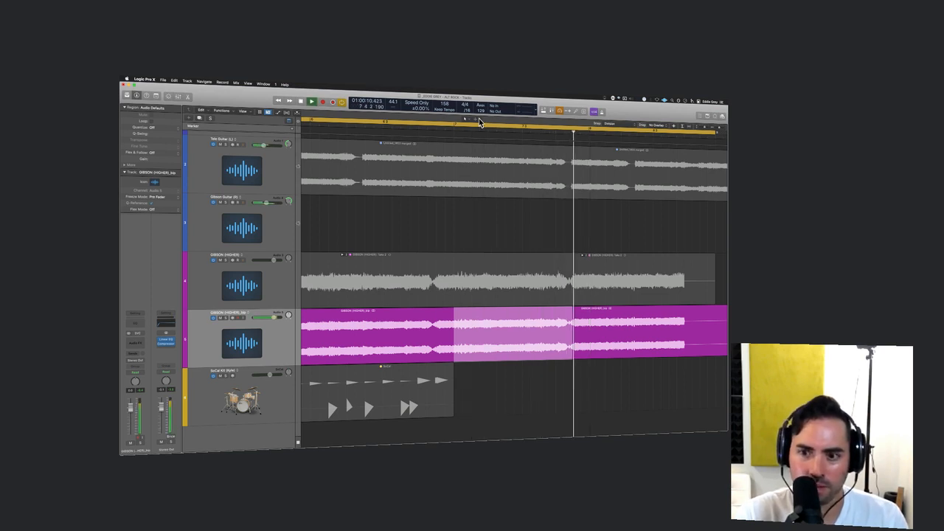
left_click_drag(453, 330, 581, 328)
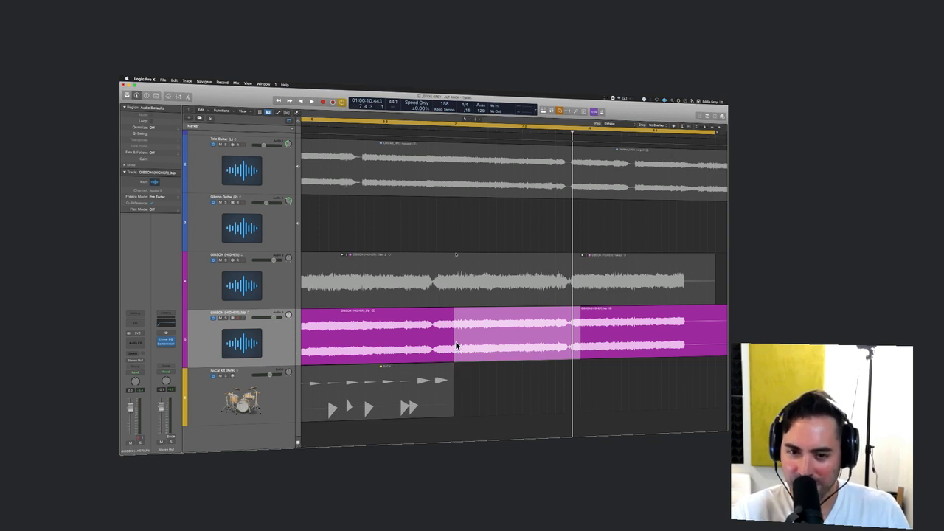
key("space")
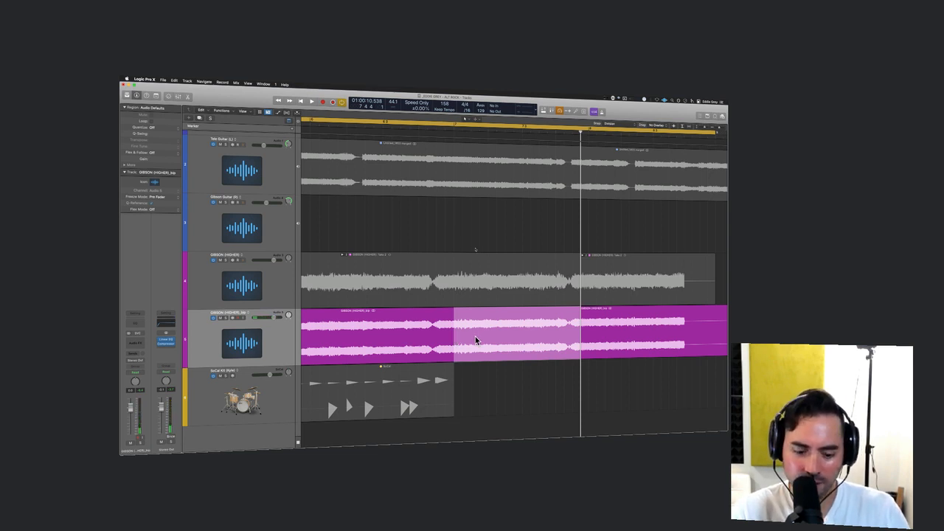
key("super+r")
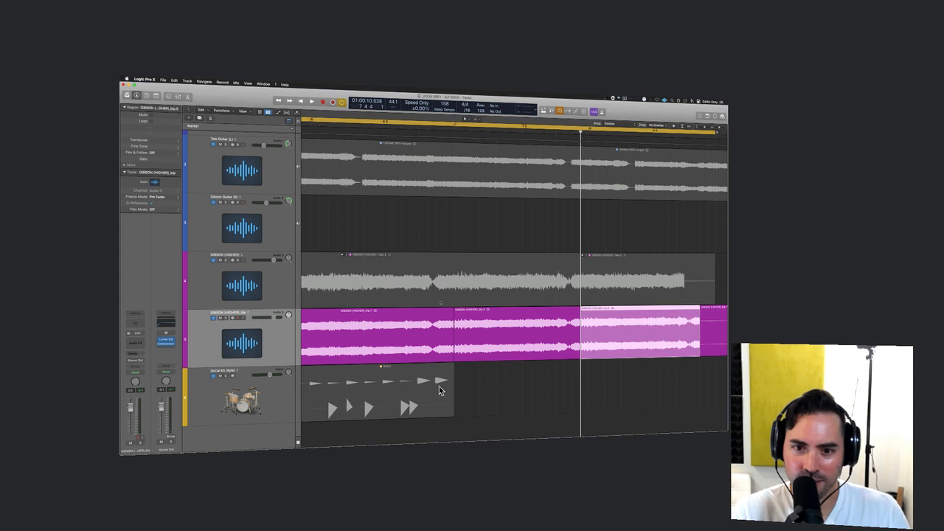
- Turn off cycle playback and listen through the repeated Gibson section to the end of the region
left_click(439, 434)
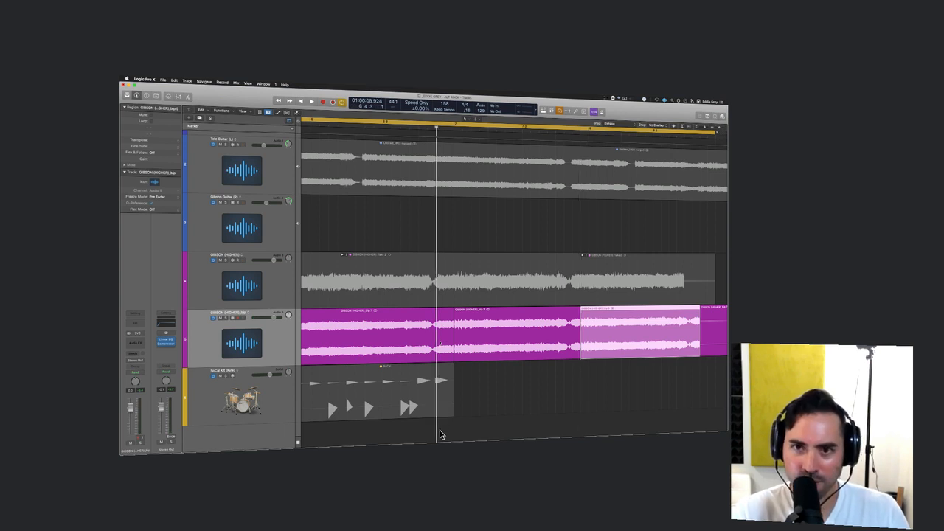
left_click(508, 407)
key("space")
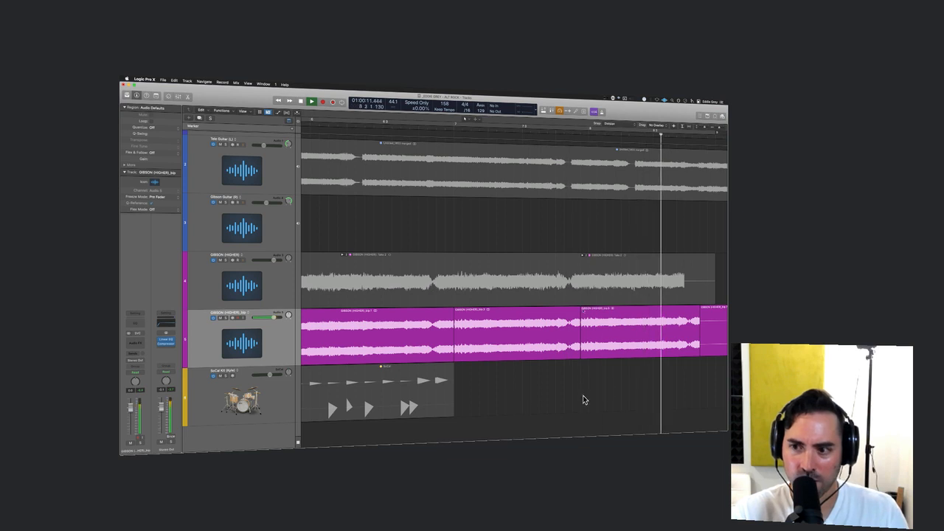
key("space")
scroll(675, 366, "right", 5)
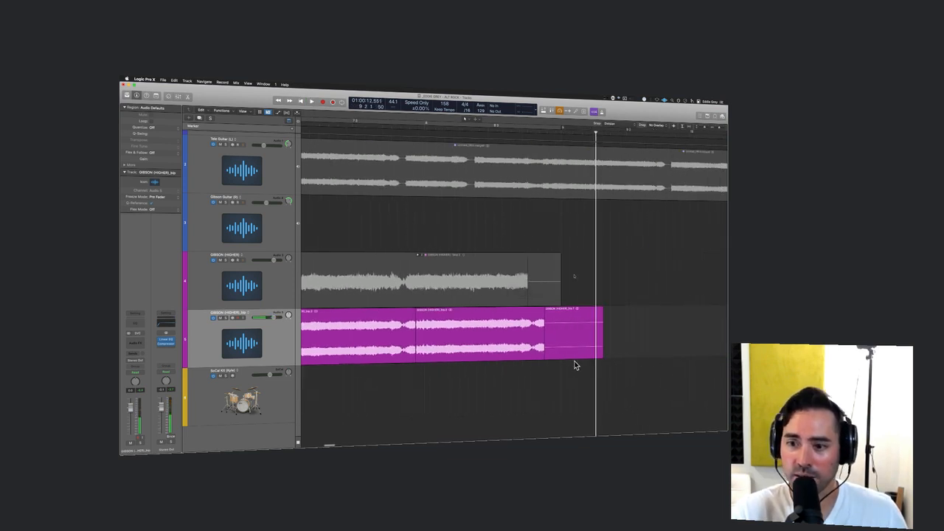
- Delete the leftover silent piece at the end of the bounced GIBSON (HIGHER)_bip part
left_click_drag(545, 358, 560, 359)
key("Delete")
scroll(578, 353, "left", 5)
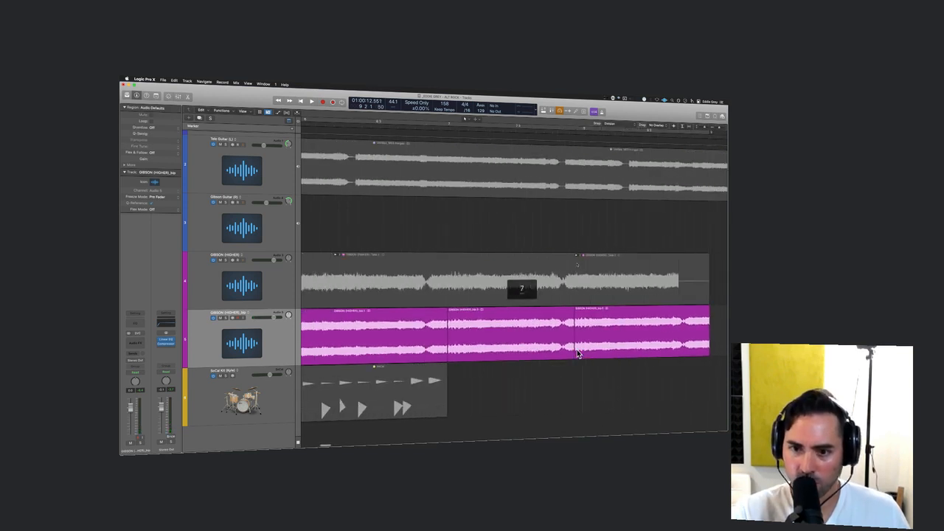
- Select the bounced Gibson pieces, crossfade their joins and play the edits from bar 6
left_click_drag(618, 367, 496, 310)
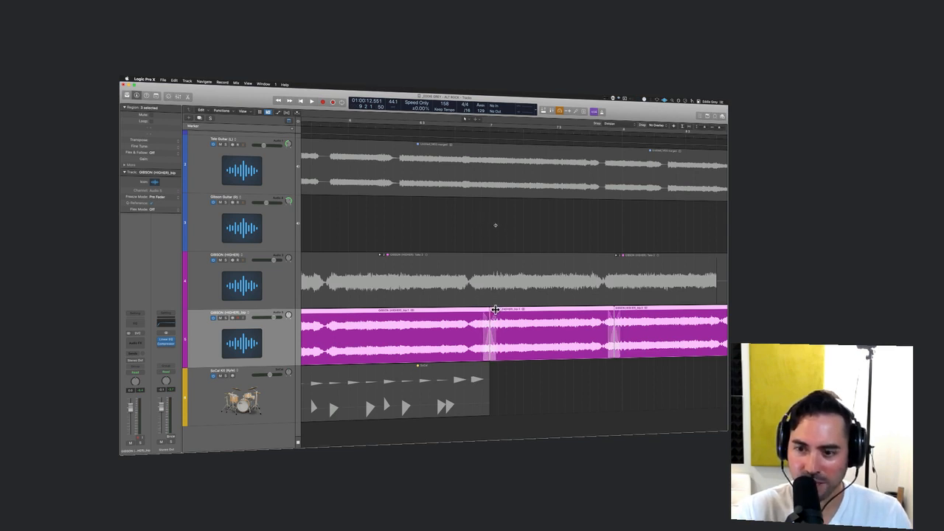
left_click(462, 127)
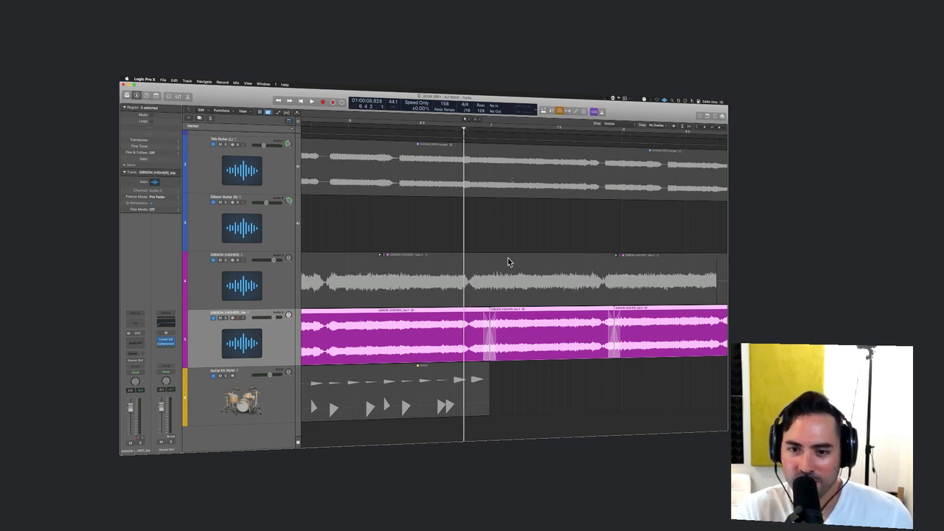
left_click(527, 381)
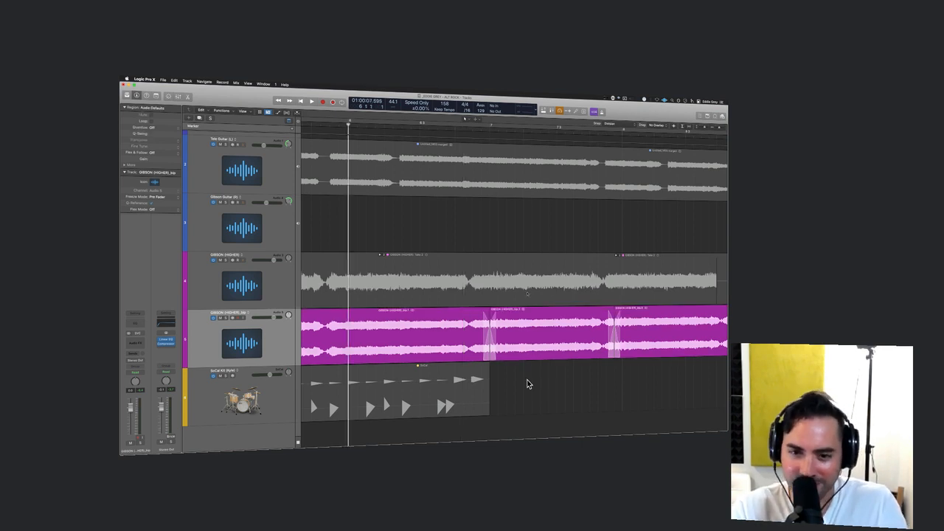
key("space")
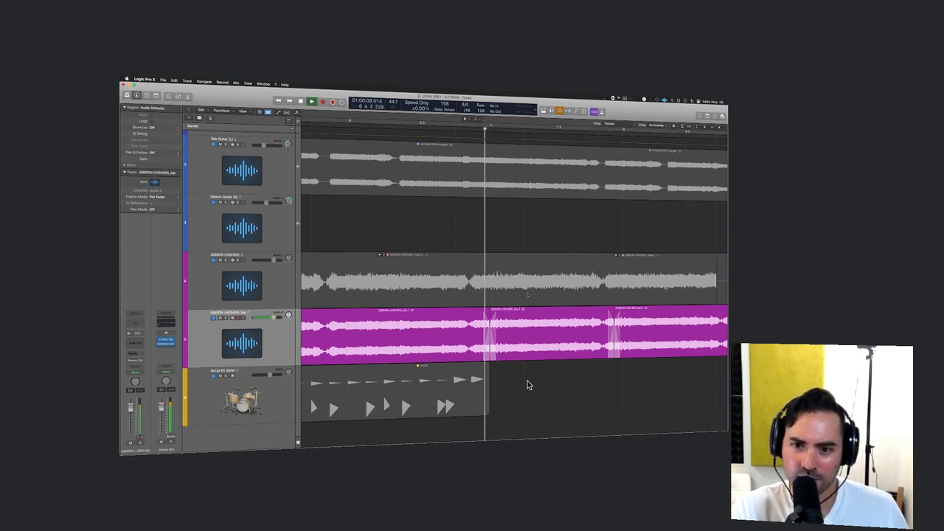
- Play the crossfaded Gibson edits to the end and tighten the crossfade at the bar 7 join
scroll(527, 382, "right", 3)
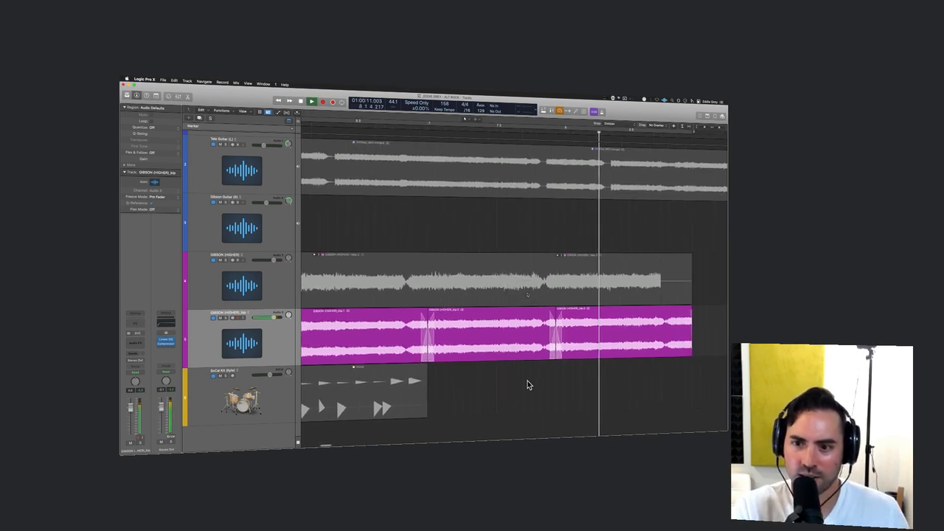
key("space")
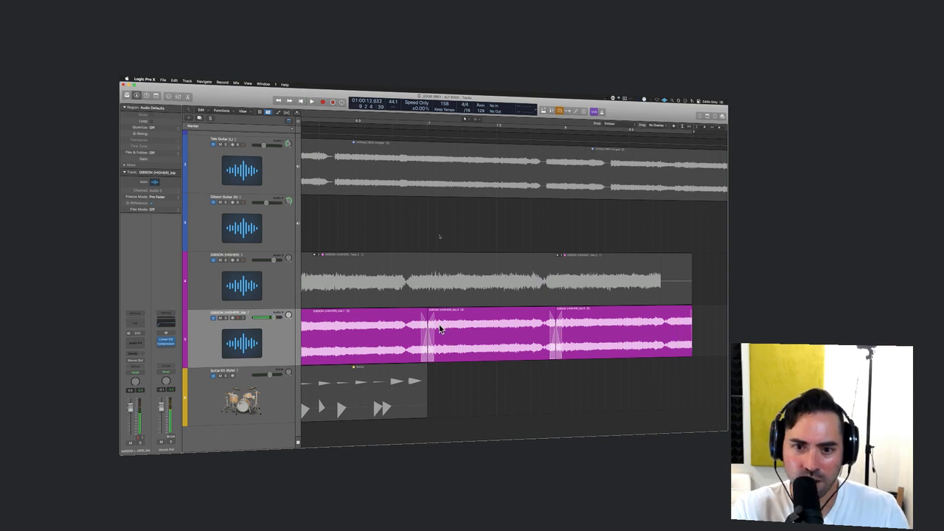
left_click(436, 315)
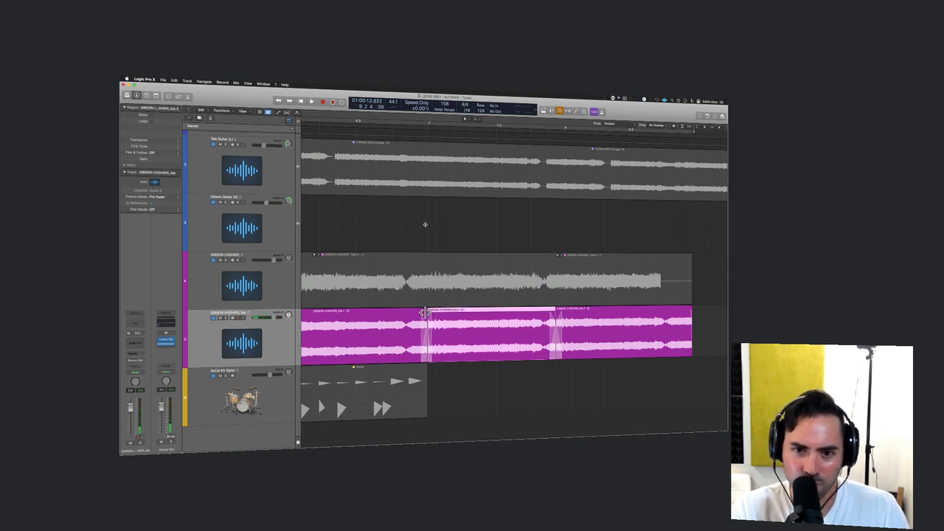
left_click(422, 312)
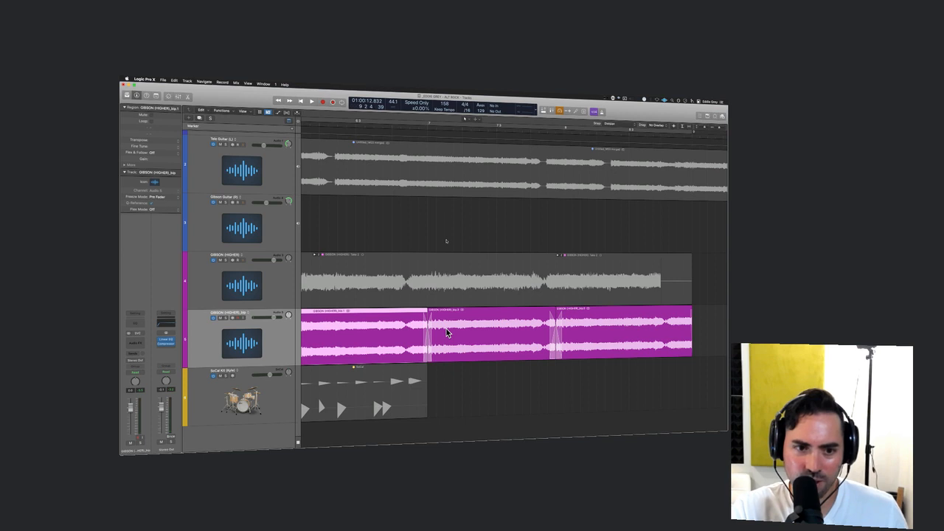
- Select all three bounced Gibson pieces and set their region gain to -4.0 dB
scroll(444, 333, "down", 10)
scroll(434, 341, "left", 5)
left_click_drag(435, 342, 311, 335)
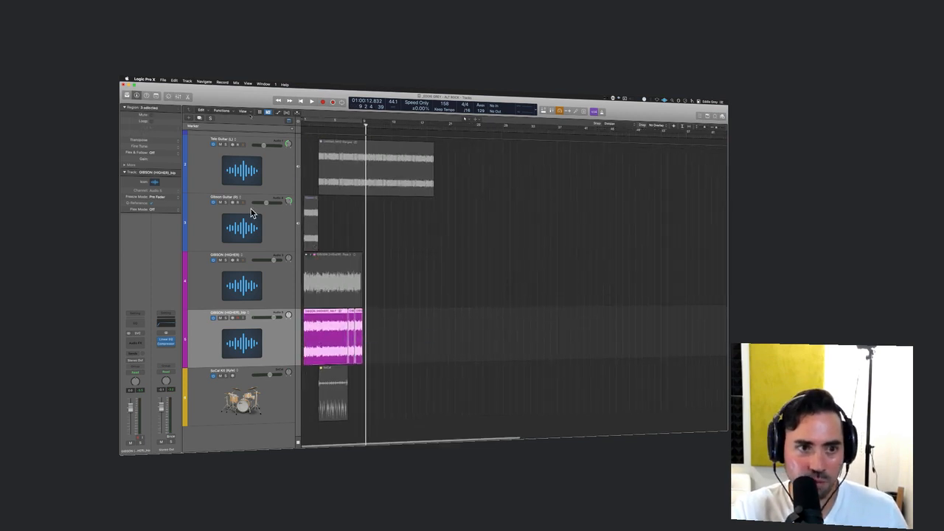
left_click_drag(166, 162, 168, 201)
- Play the edited Gibson part from the start of the project through the end of its last piece
key("Return")
key("space")
key("z")
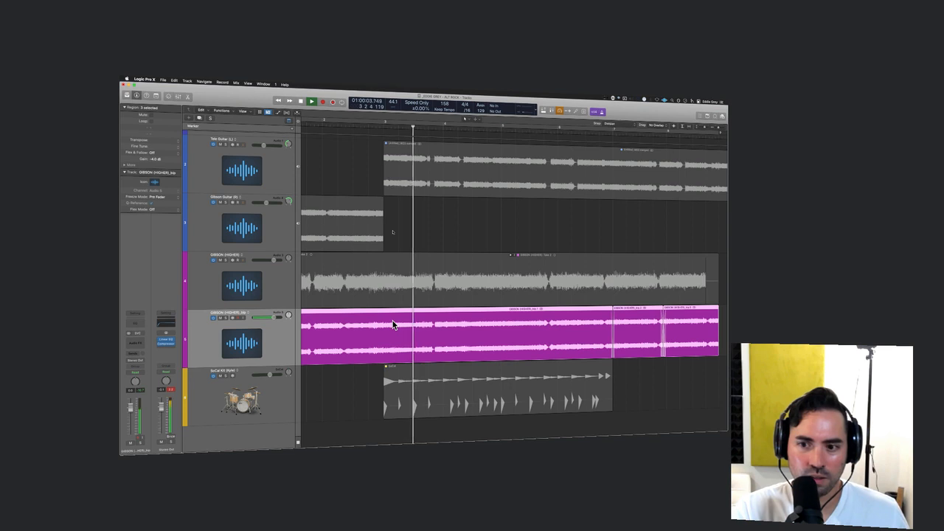
scroll(393, 325, "left", 3)
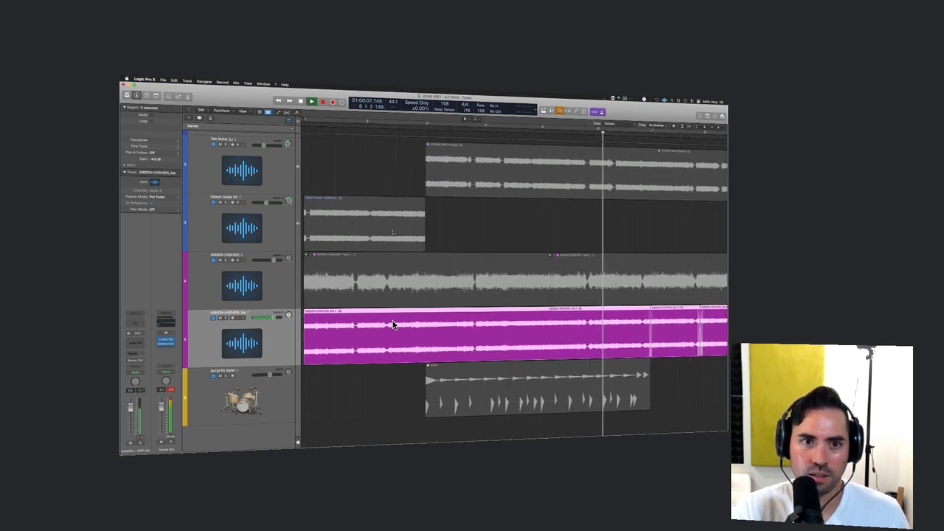
scroll(393, 325, "right", 3)
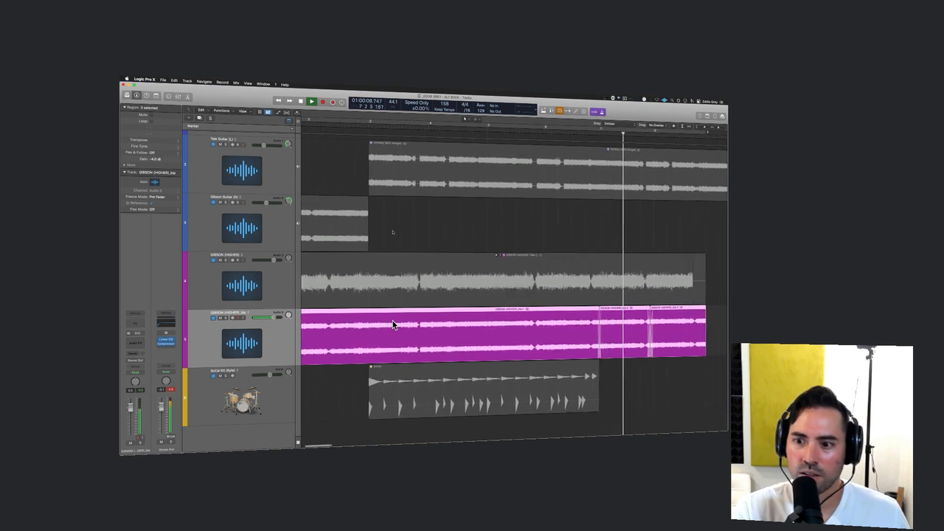
scroll(393, 325, "down", 5)
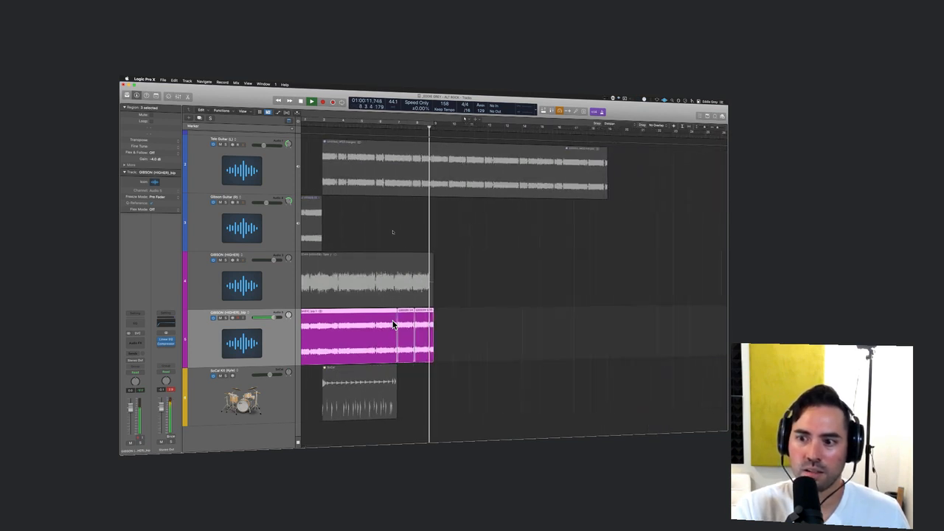
key("space")
scroll(393, 325, "left", 2)
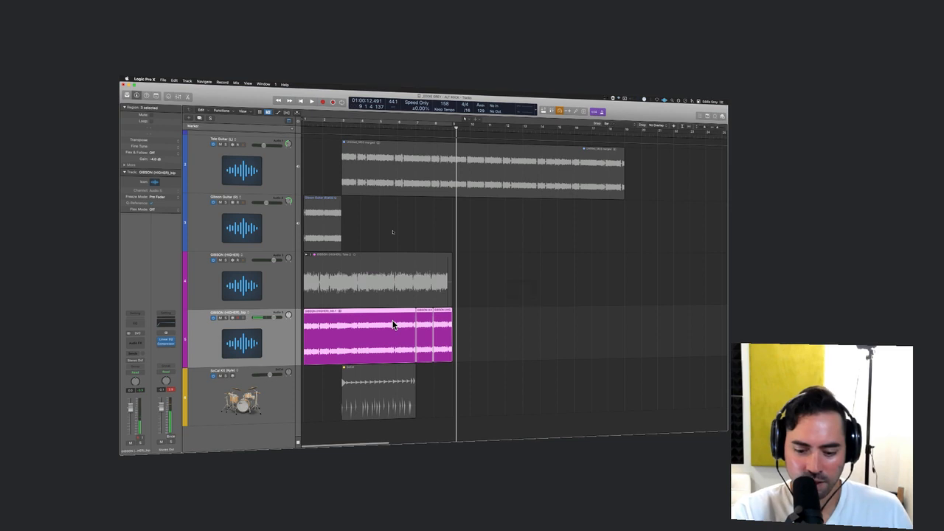
- Join the three Gibson pieces into one region and move it to start at bar 3
left_click_drag(454, 325, 272, 322)
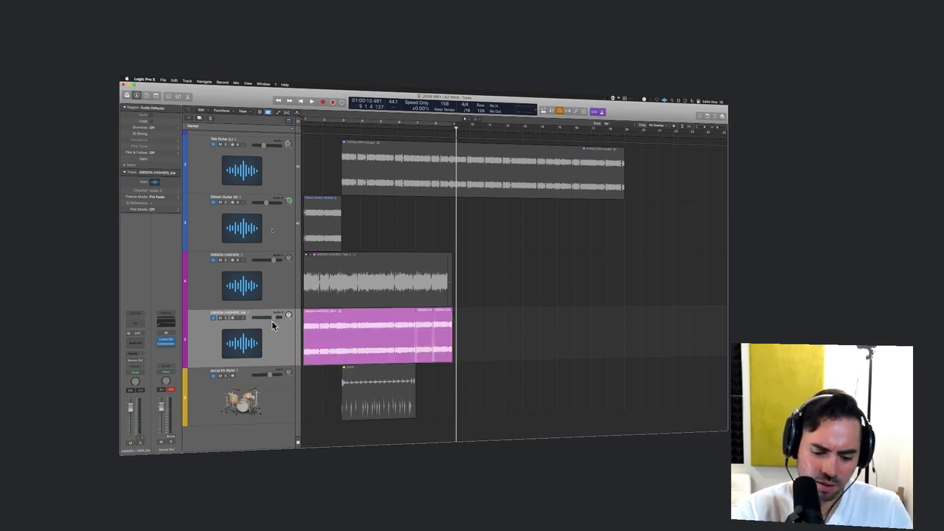
key("super+j")
key("Return")
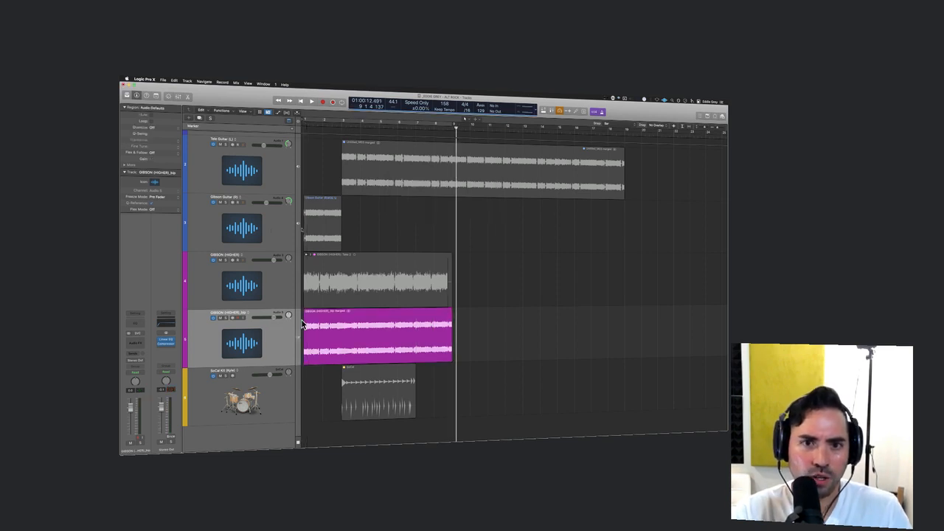
left_click_drag(352, 333, 397, 334)
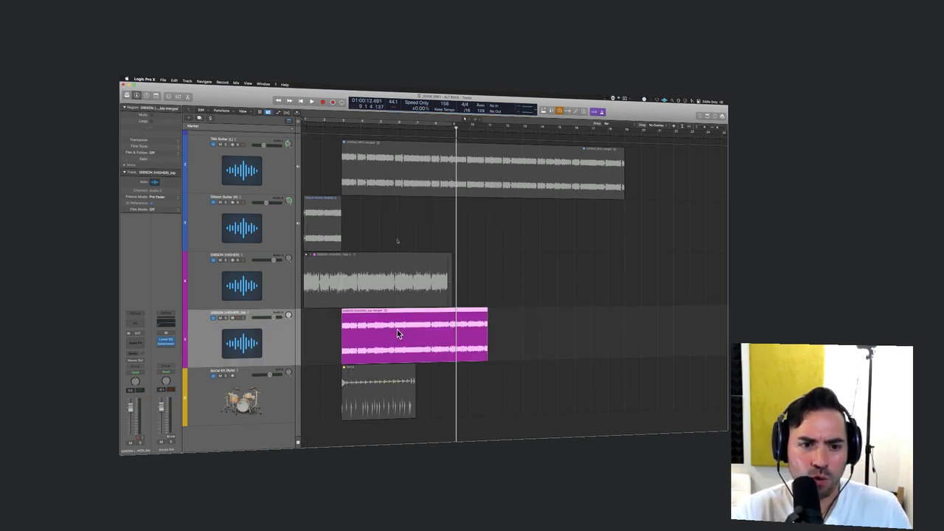
- Make Tele Guitar (L) the groove track, match the GIBSON (HIGHER)_bip track to it and audition the Gibson timing
left_click(186, 168)
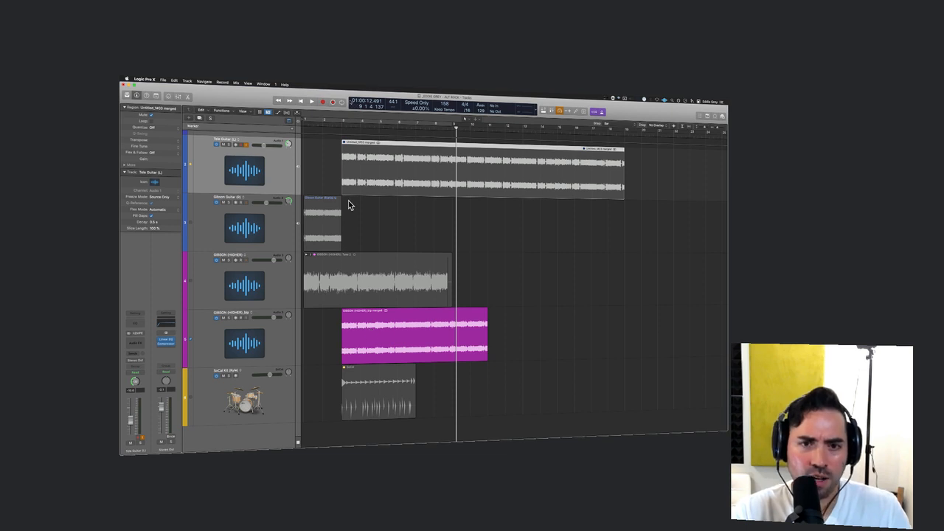
left_click(337, 320, "shift")
key("space")
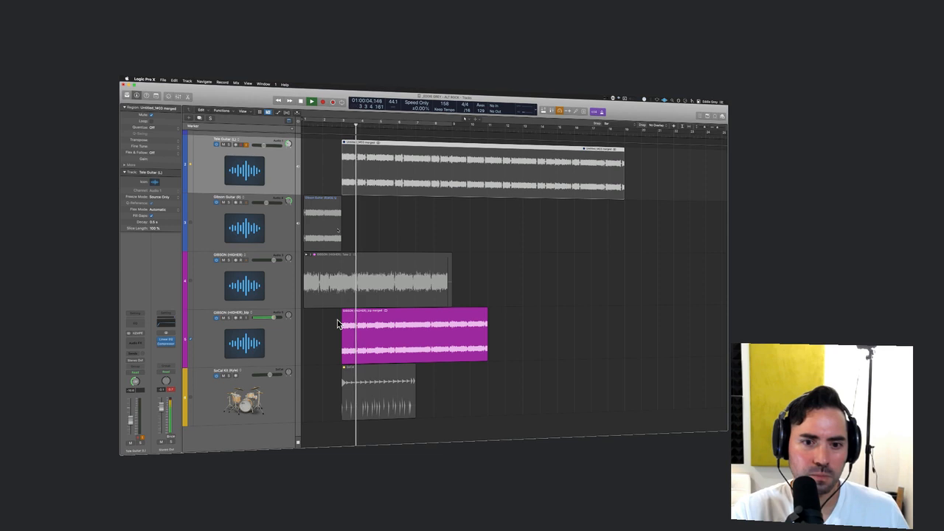
scroll(339, 233, "up", 5)
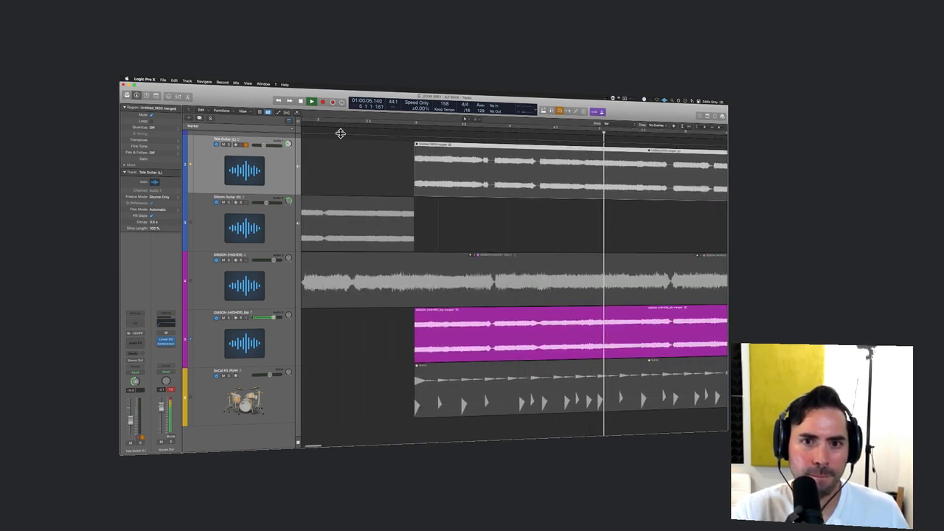
left_click(317, 124)
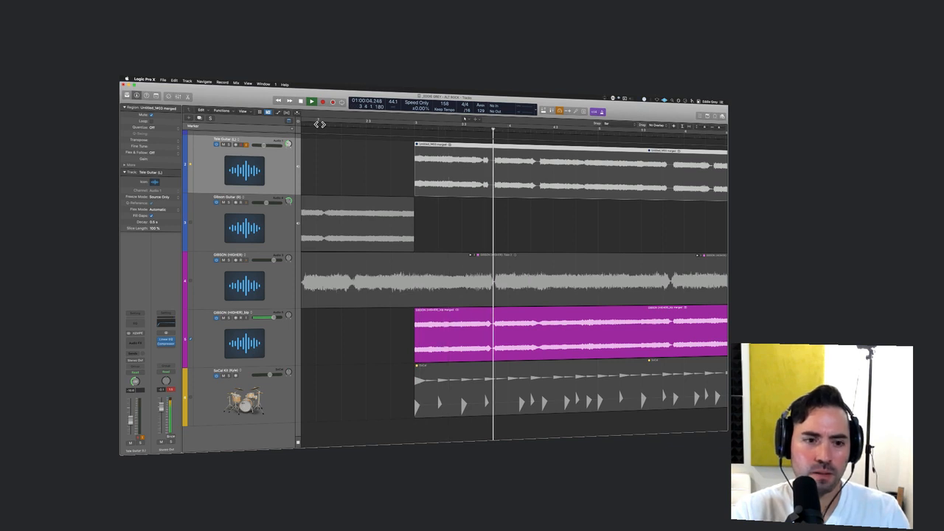
key("space")
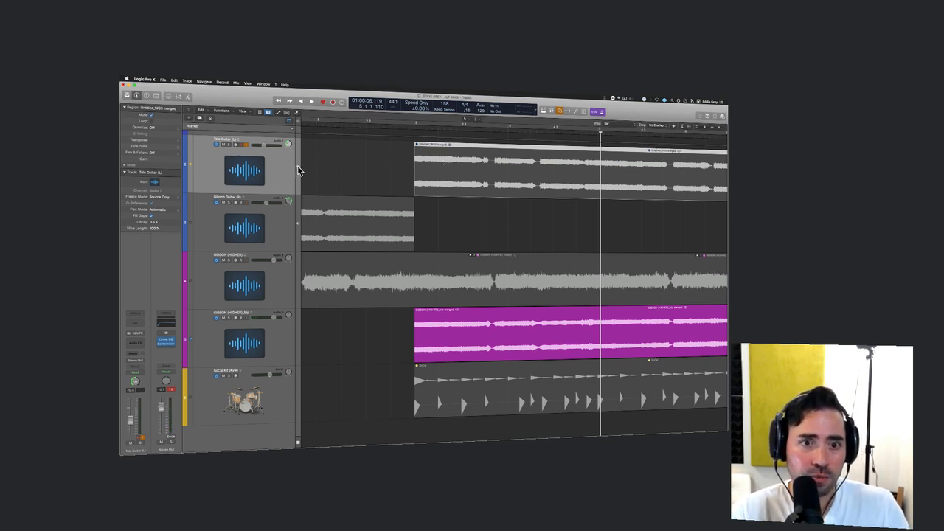
- Unmute the Tele Guitar (L) audio and play it together with the Gibson part from bar 2
left_click(440, 167)
double_click(317, 125)
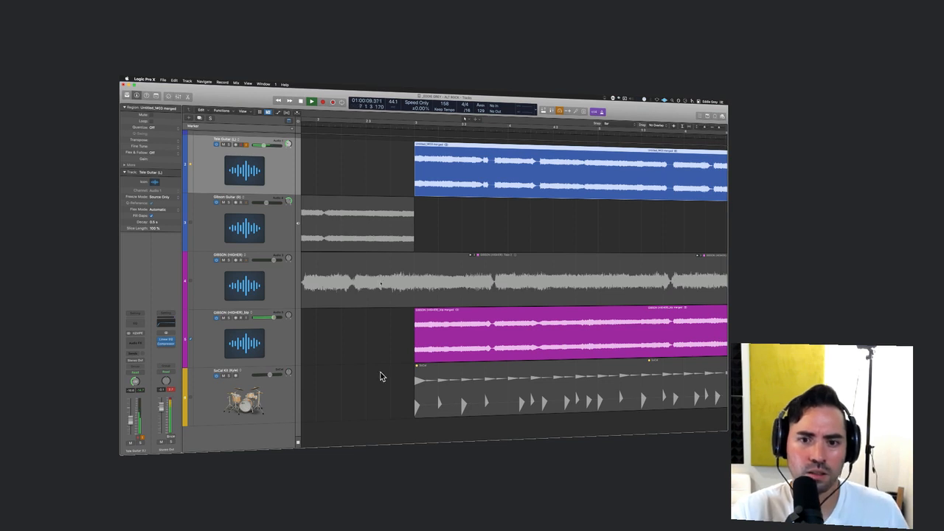
key("super+Left")
key("super+Left")
key("super+Left")
key("super+Left")
key("super+Left")
key("super+Right")
key("super+Right")
key("super+Right")
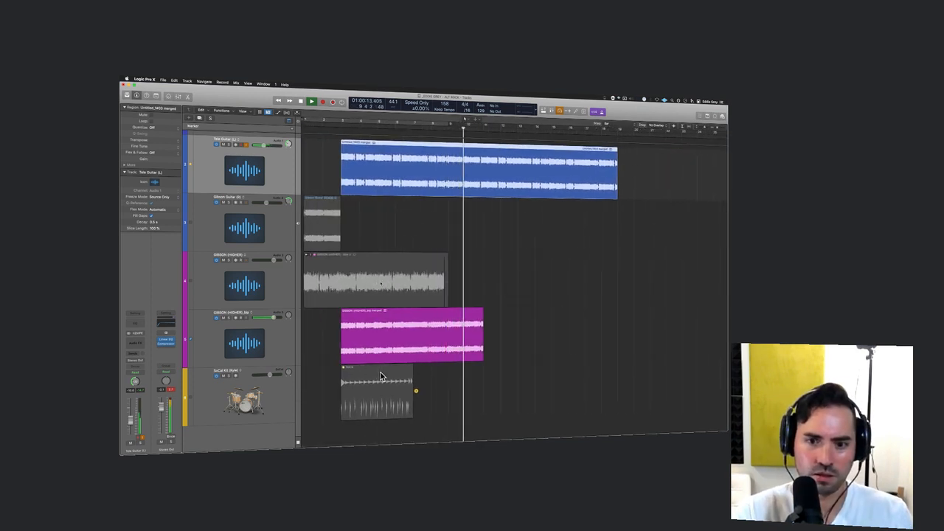
key("space")
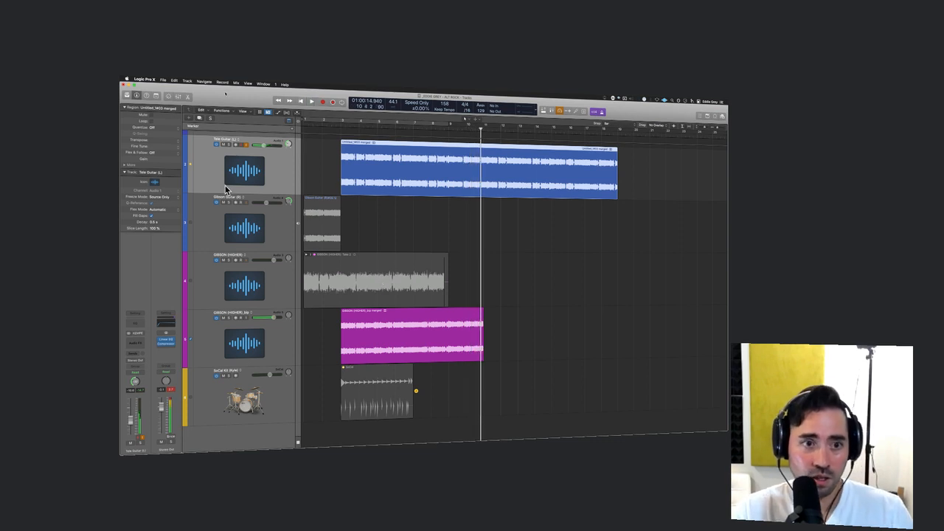
- Bounce the merged, groove-matched Gibson region in place to a new track
left_click(284, 333)
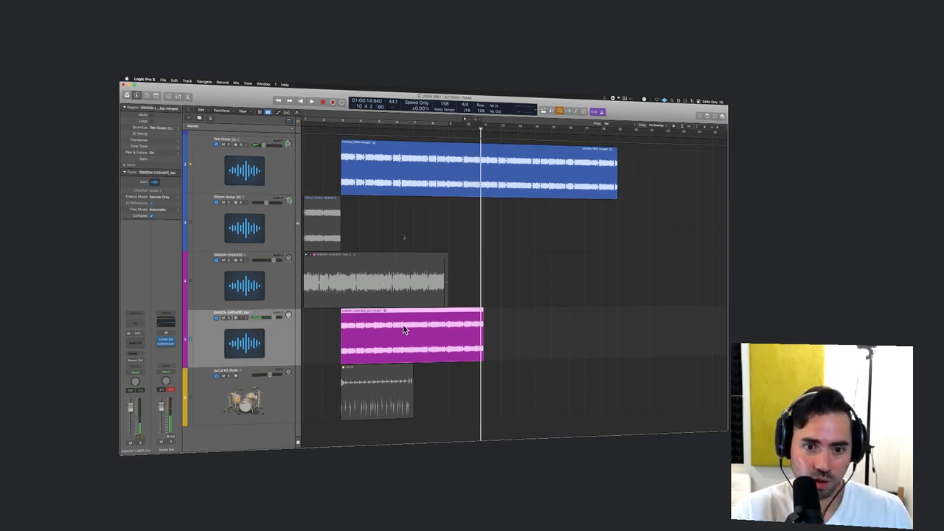
key("ctrl+b")
key("Return")
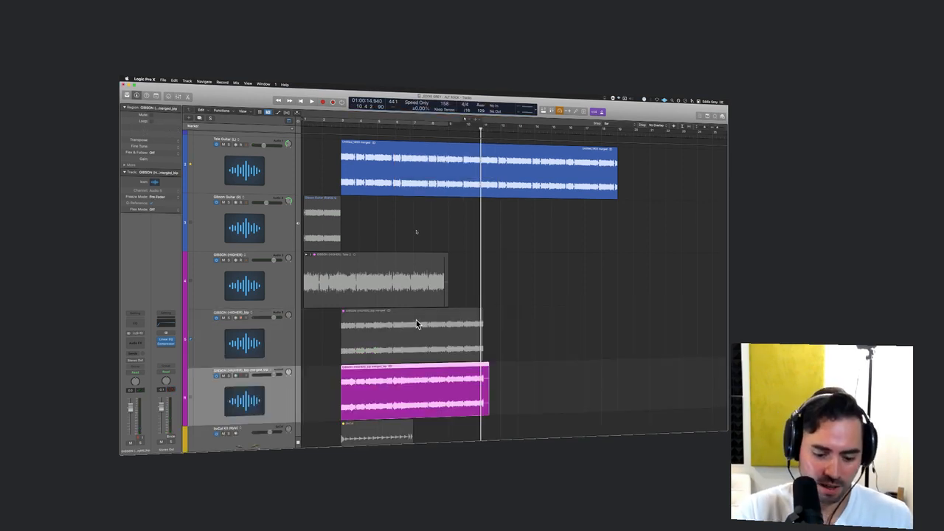
- Place the newly bounced Gibson region in its track's SECTION A Live Loops cell and mute the timeline region
key("alt+b")
scroll(443, 353, "down", 3)
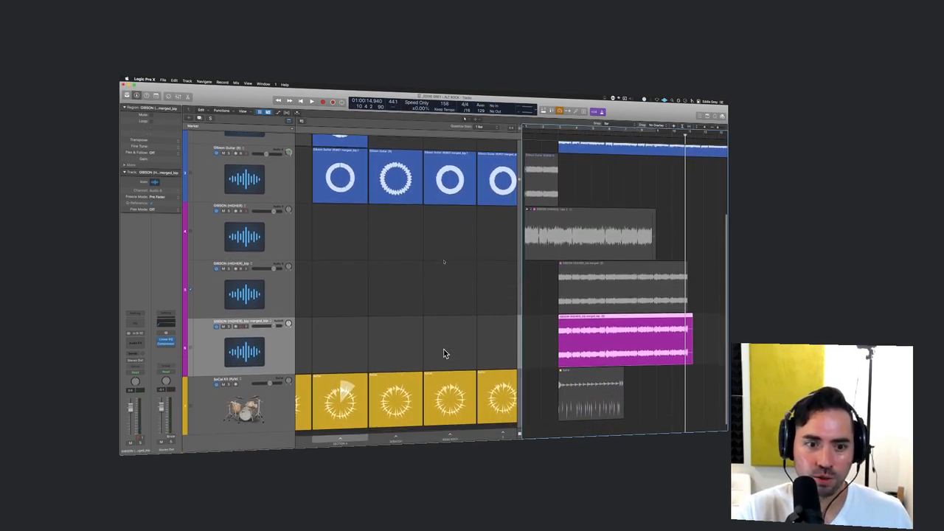
scroll(270, 333, "left", 1)
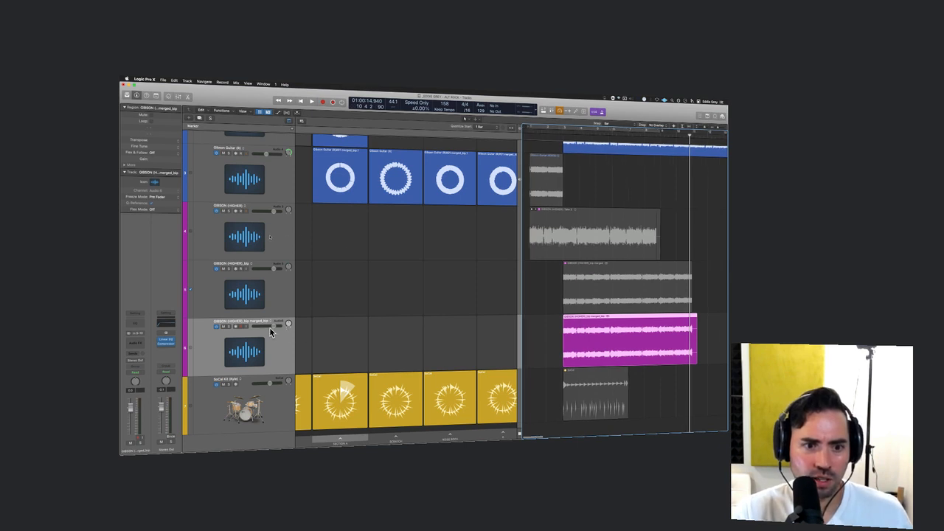
scroll(613, 343, "right", 1)
scroll(526, 344, "left", 1)
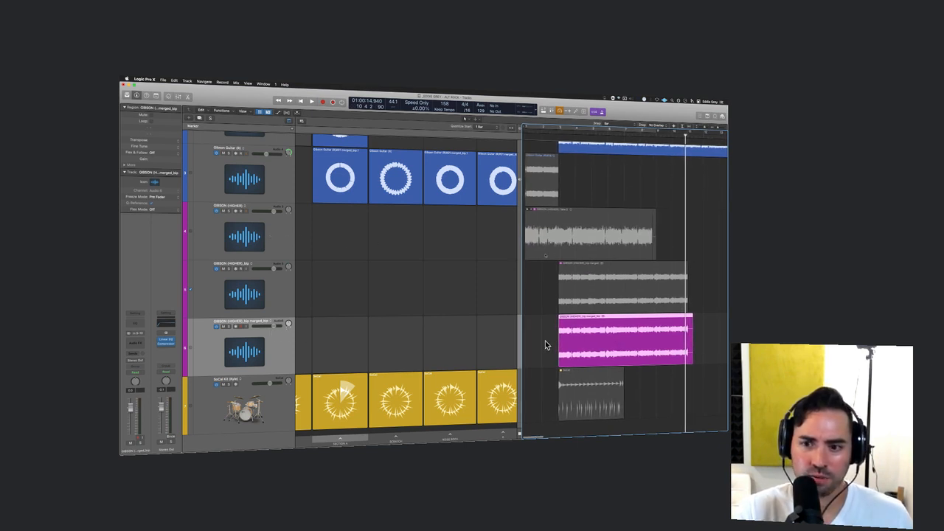
left_click_drag(605, 342, 343, 354)
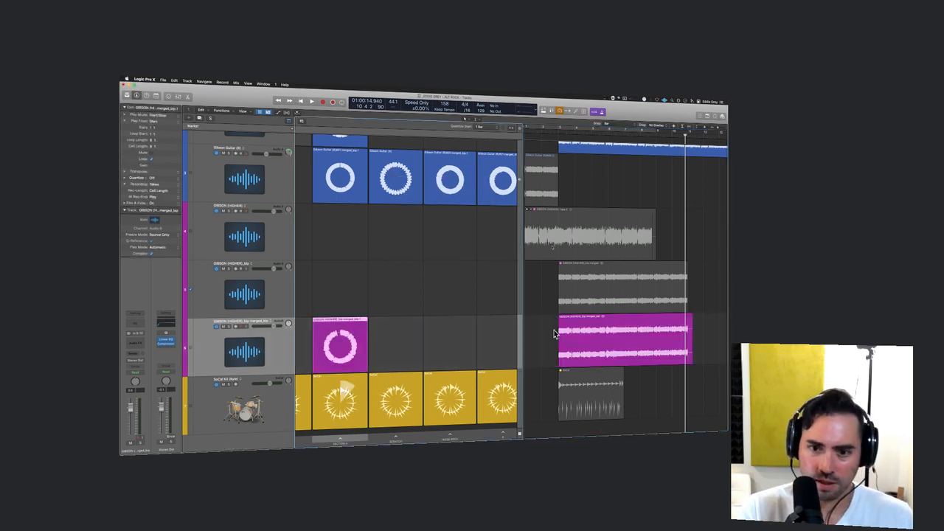
left_click(519, 341)
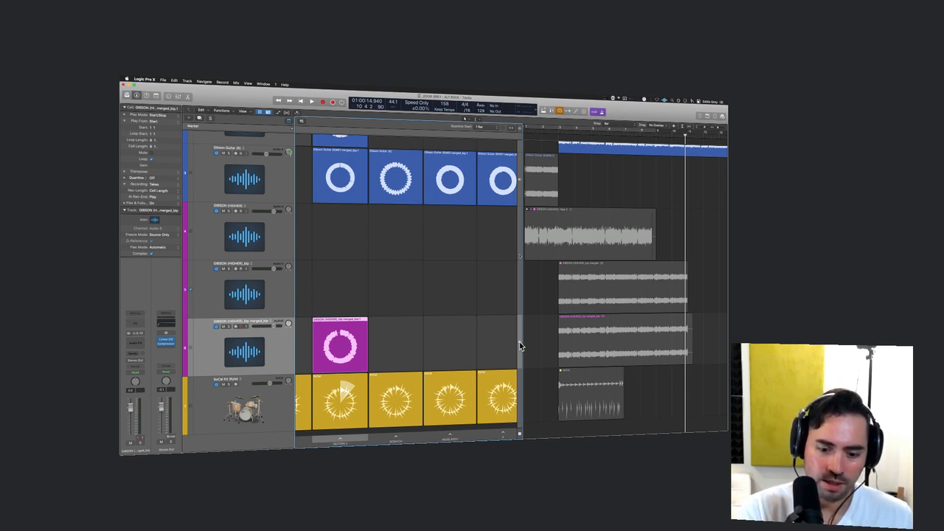
- Show only the Live Loops grid and delete the redundant GIBSON (HIGHER)_bip track together with its regions
key("alt+v")
scroll(438, 315, "left", 4)
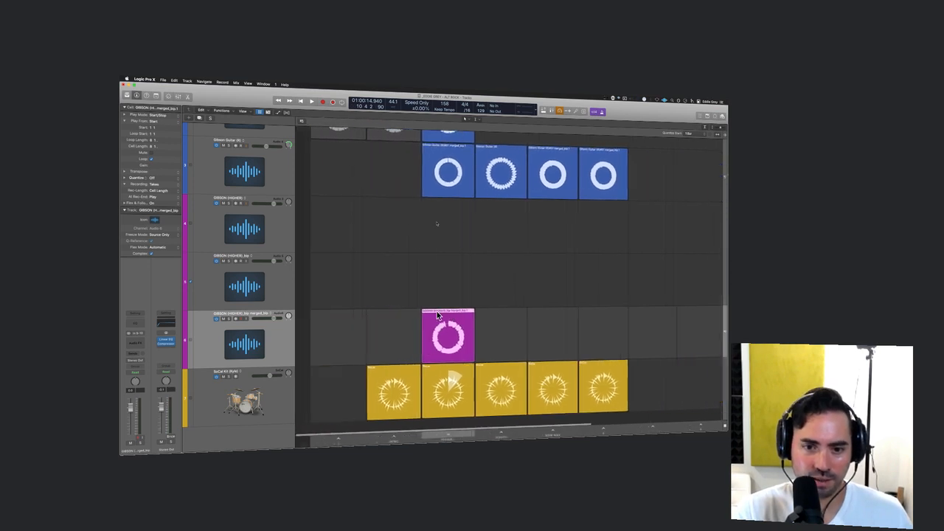
scroll(437, 312, "down", 10)
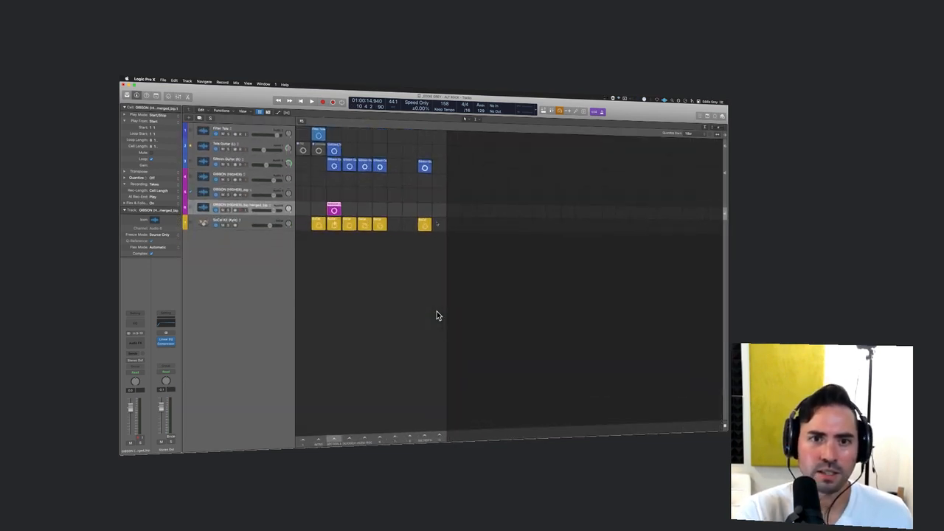
key("super+Right")
key("super+Right")
key("super+Right")
key("super+Right")
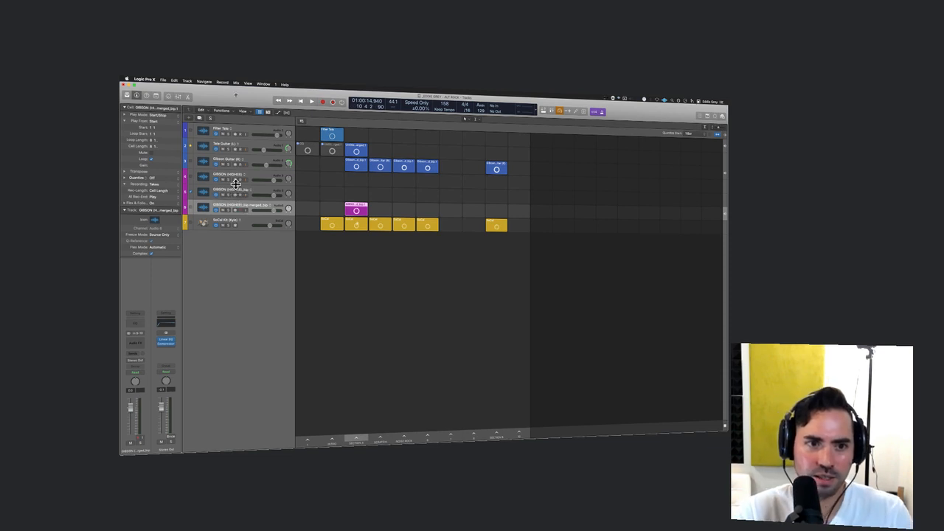
left_click(238, 191)
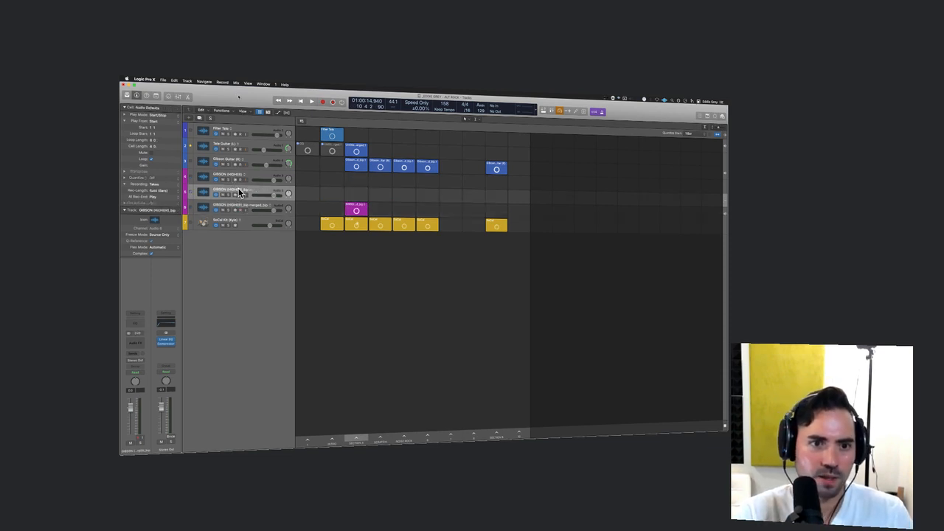
key("super+BackSpace")
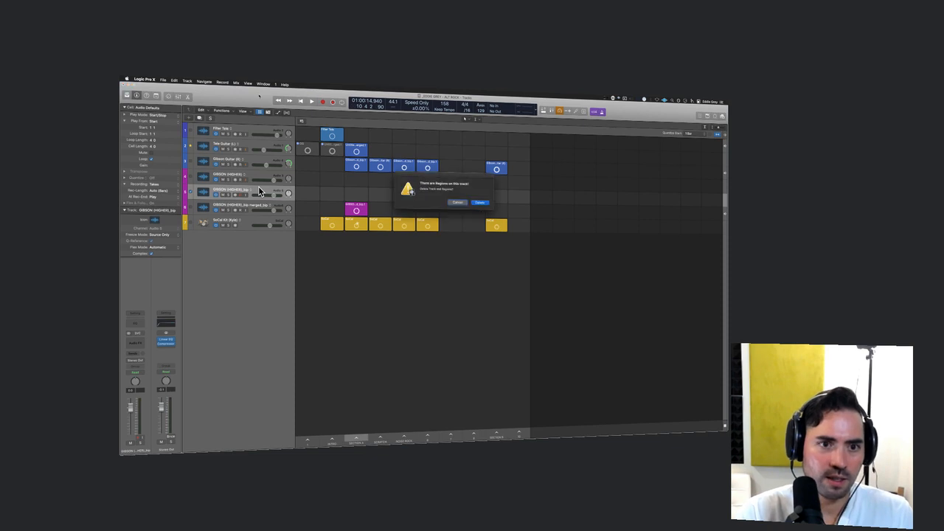
key("Return")
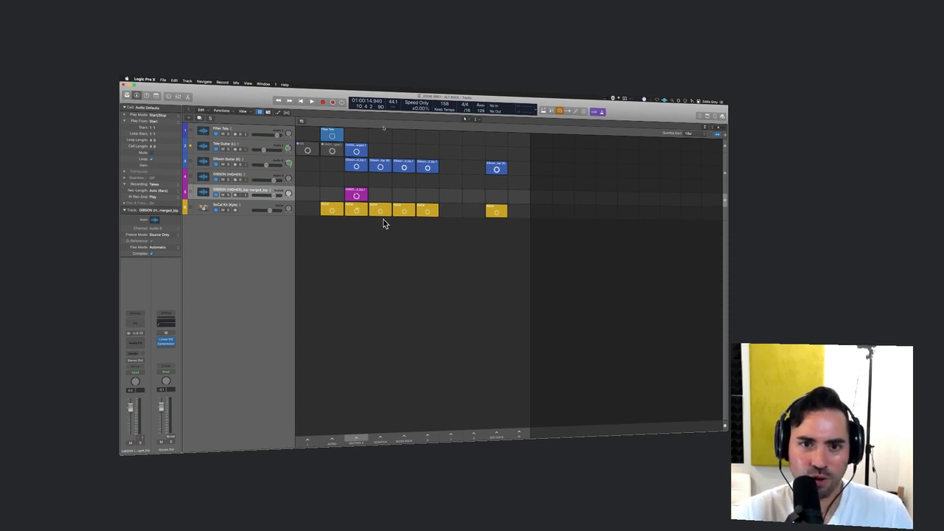
- Play the scene before SECTION A followed by SECTION A, and set its bounced Gibson loop's gain to -4.1 dB
left_click(330, 442)
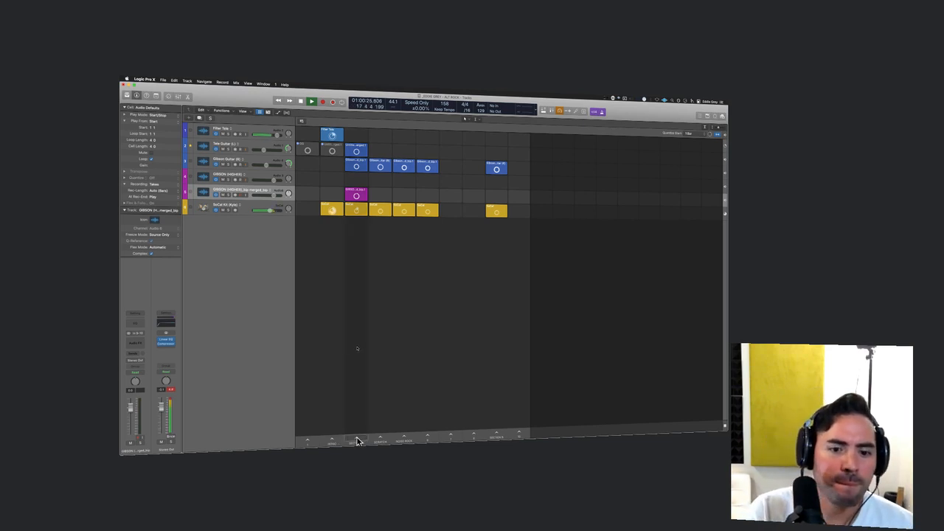
left_click(357, 439)
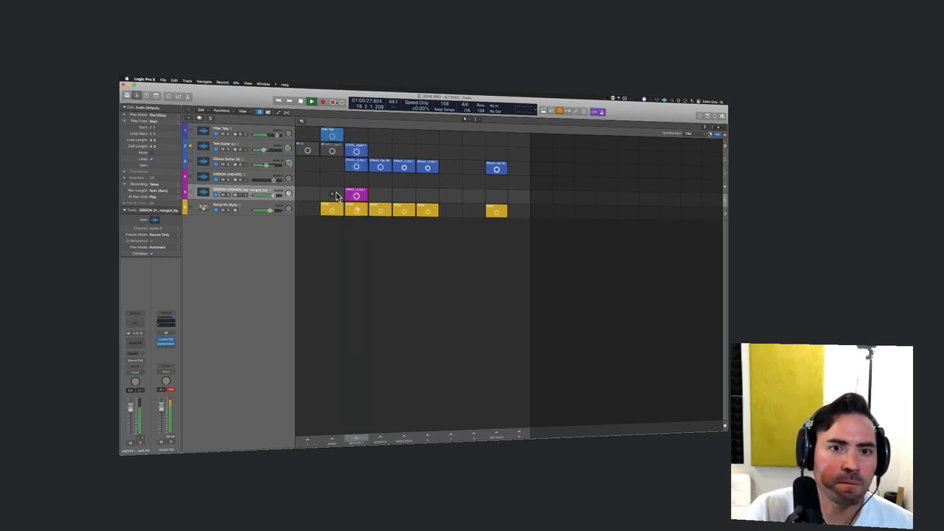
left_click(348, 195)
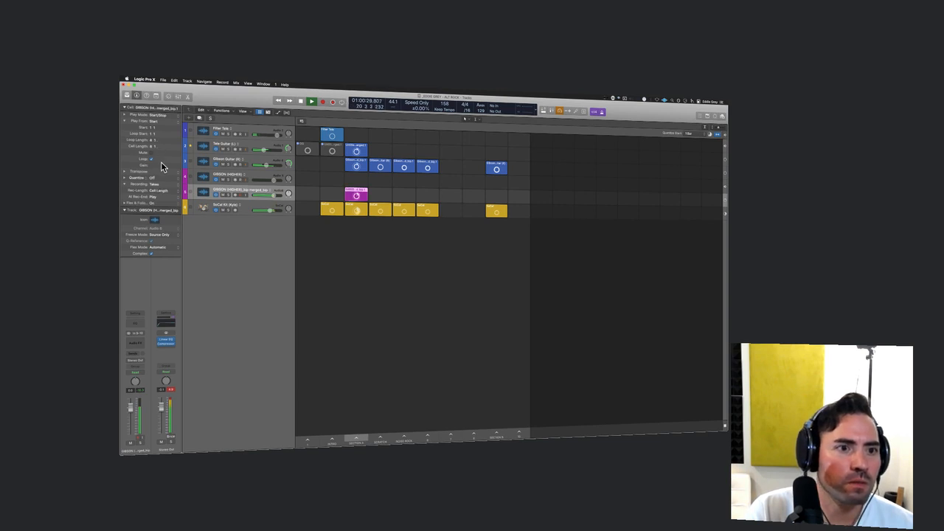
left_click_drag(161, 165, 164, 205)
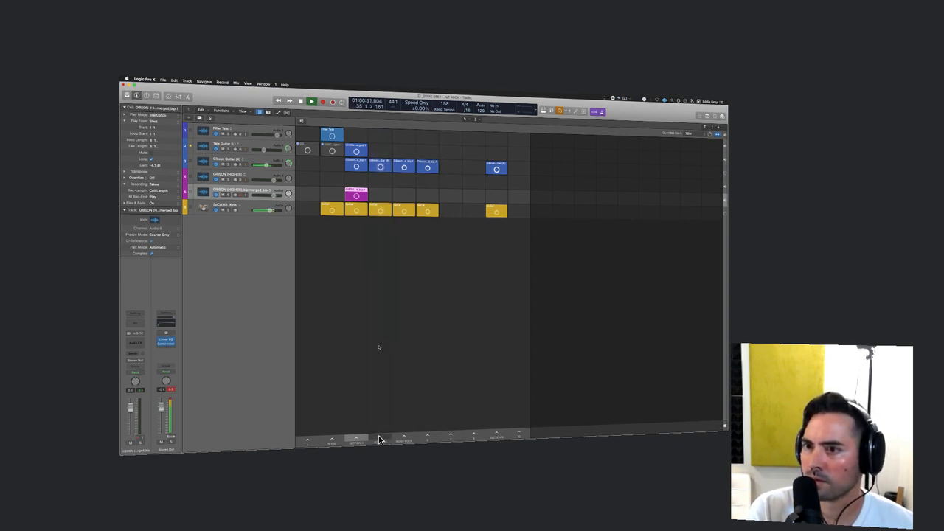
- Audition the unnamed fifth scene and the one before it, then the cell on the top Tele track and SECTION A again
left_click(429, 437)
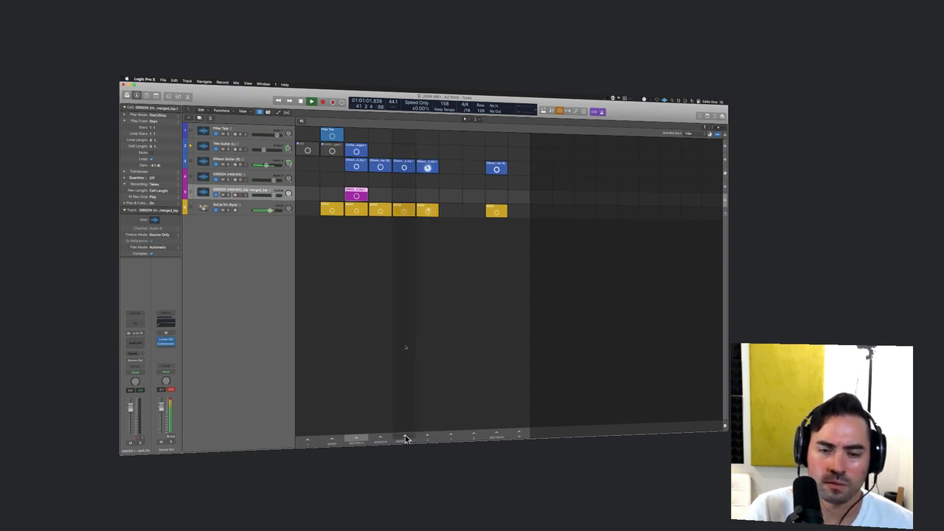
left_click(405, 438)
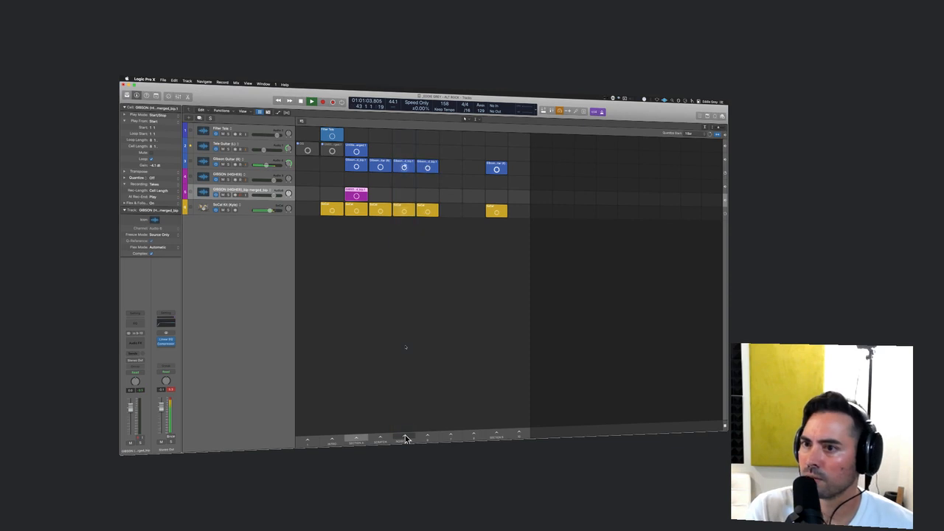
left_click(426, 437)
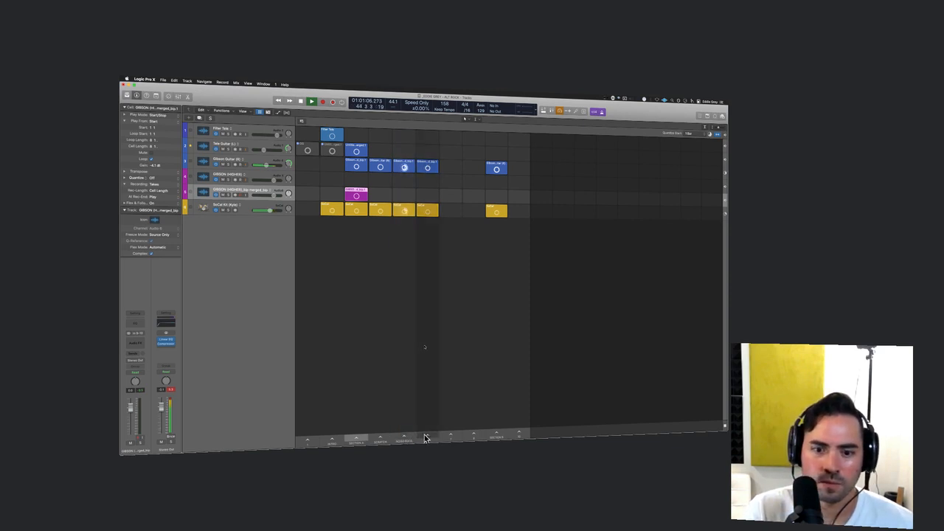
left_click(331, 139)
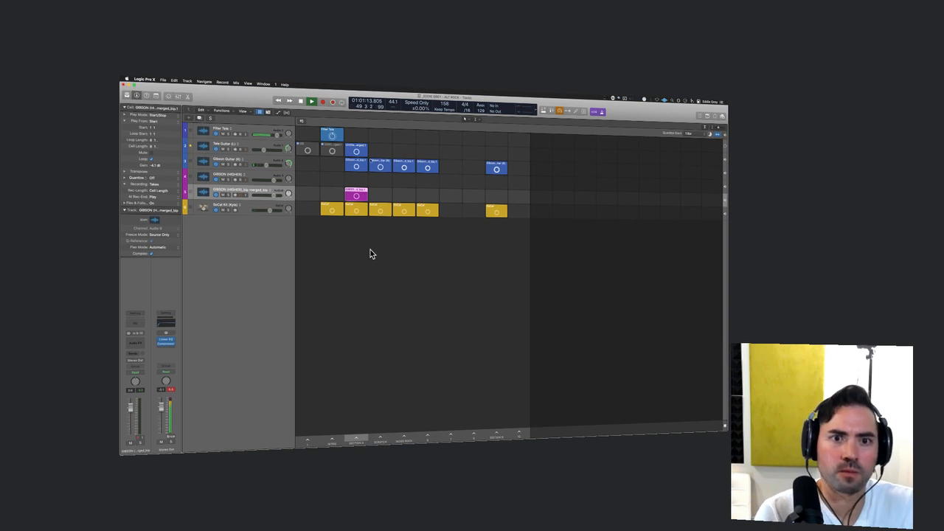
left_click(358, 441)
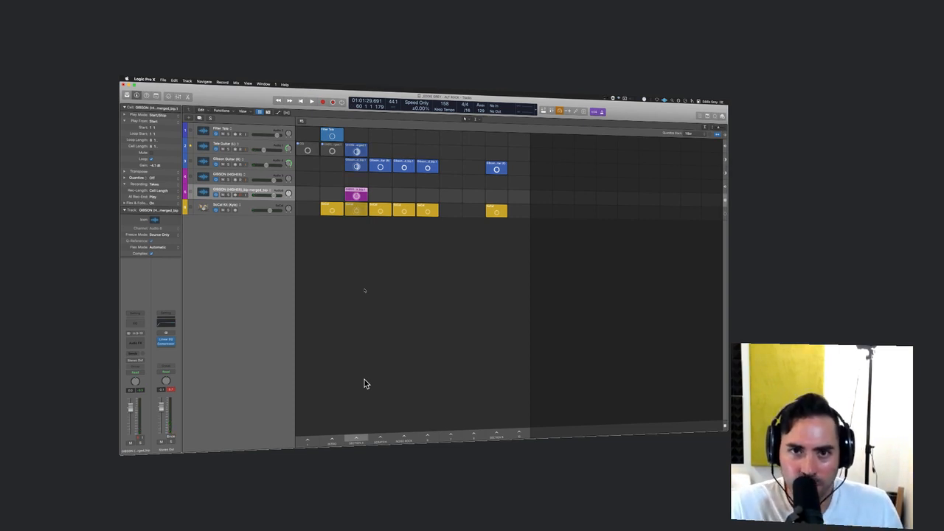
- Filter the Apple Loops to pattern loops, preview Rough Night Beat, and resume playback of the Live Loops cells
key("o")
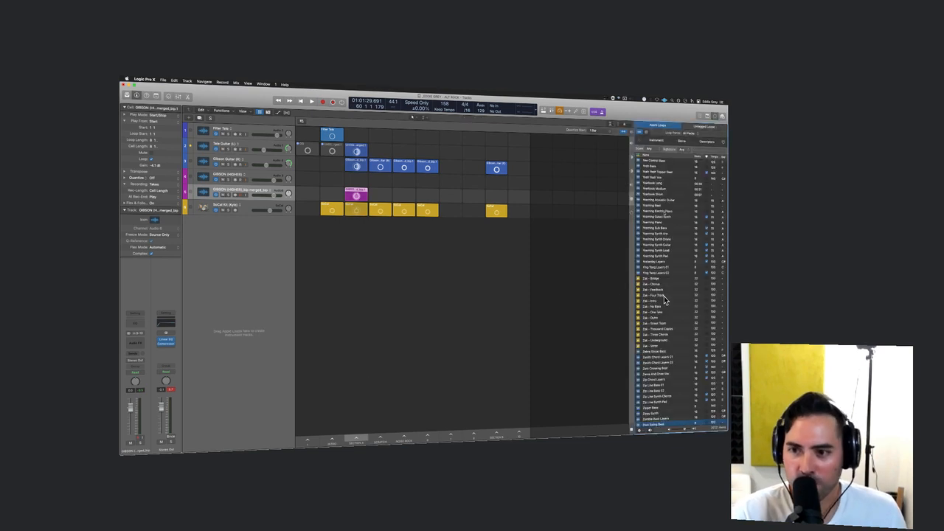
left_click(639, 154)
left_click(581, 164)
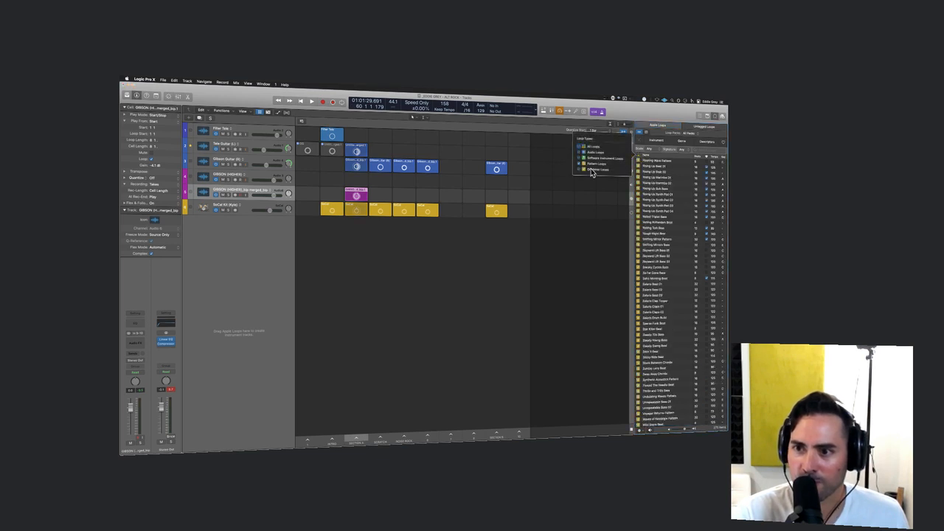
left_click(653, 237)
left_click(654, 235)
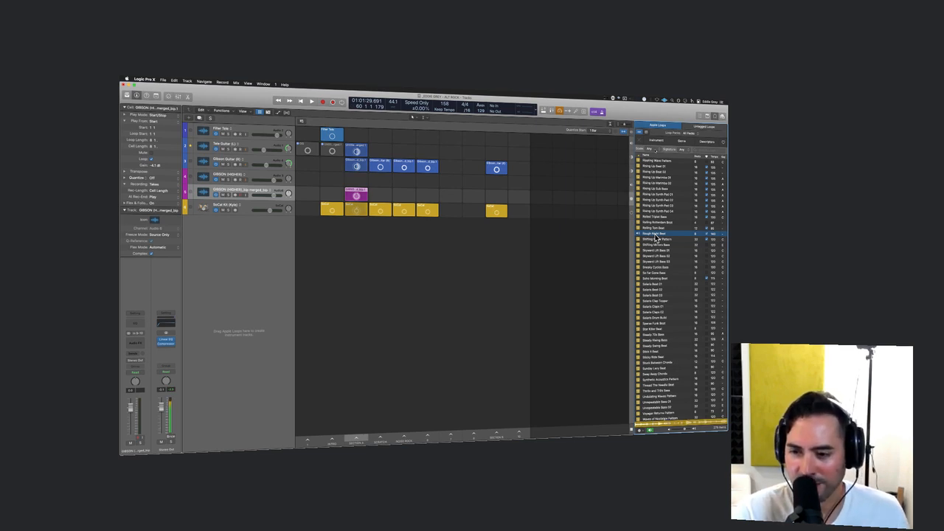
key("space")
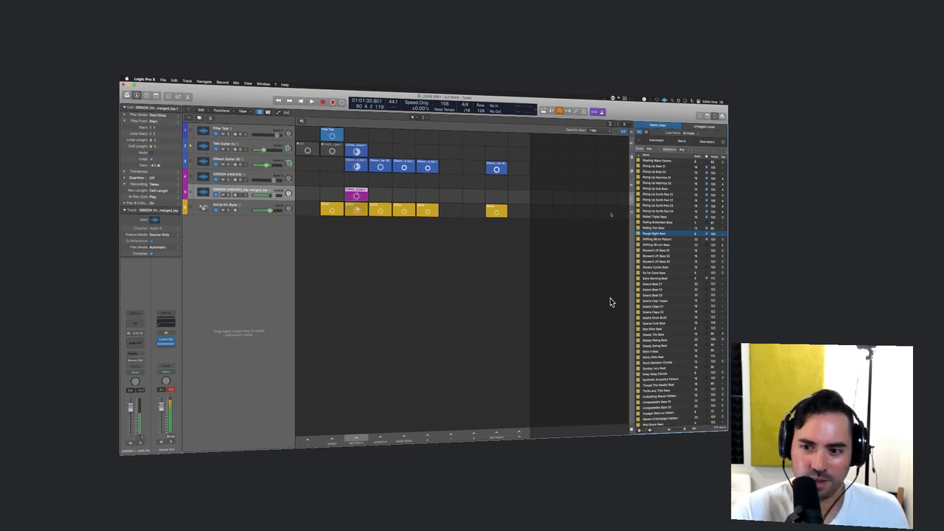